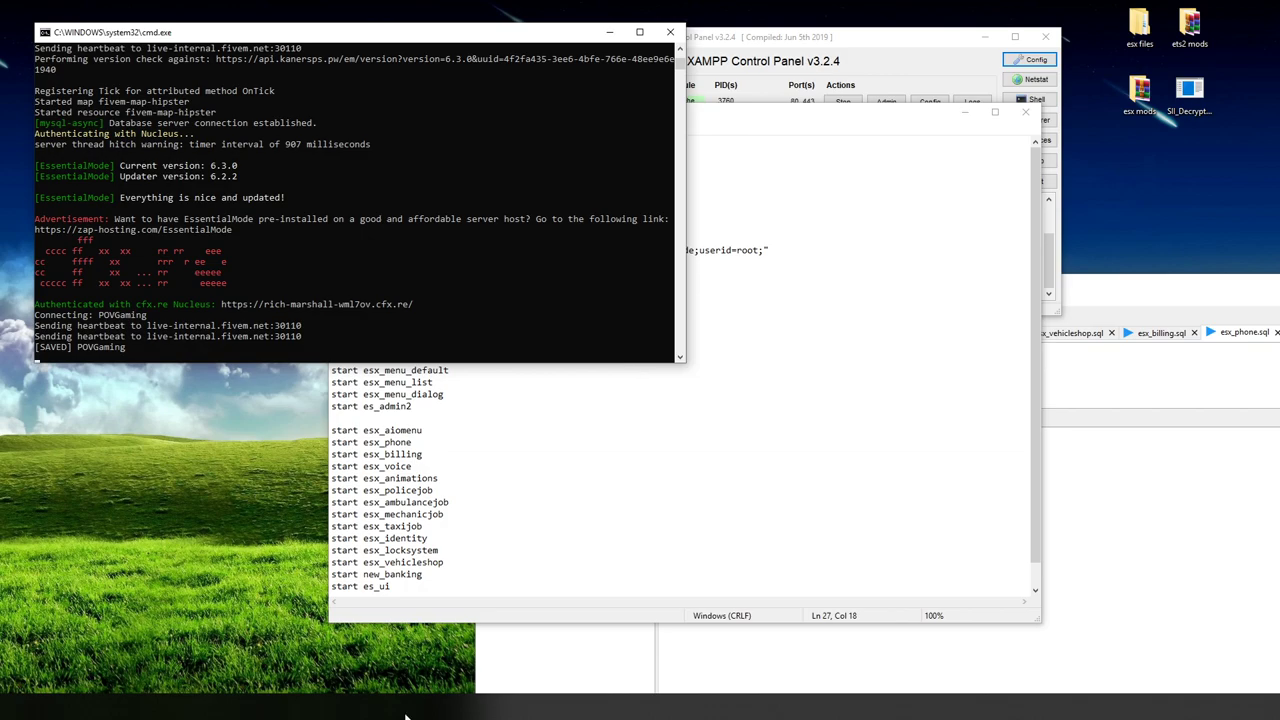
Step: Insert a blank line before and after the # mysql comment in resources.cfg and save the file
click(837, 129)
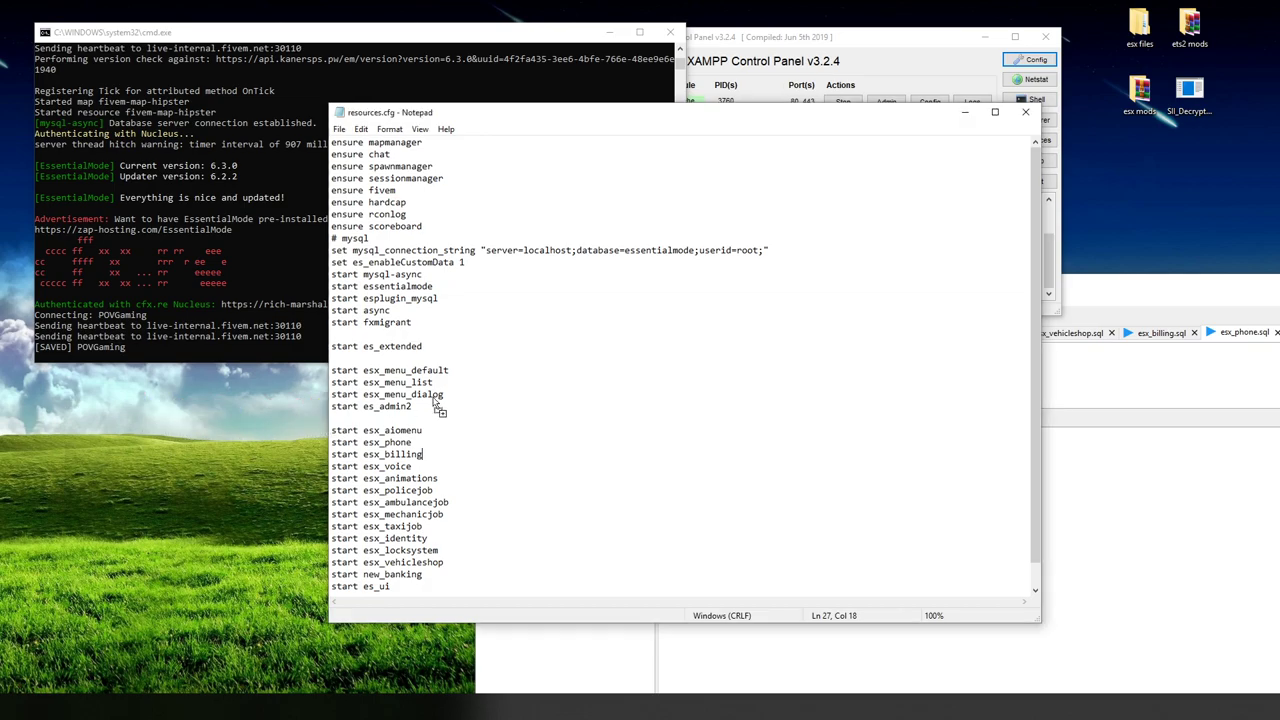
drag(997, 208, 1115, 80)
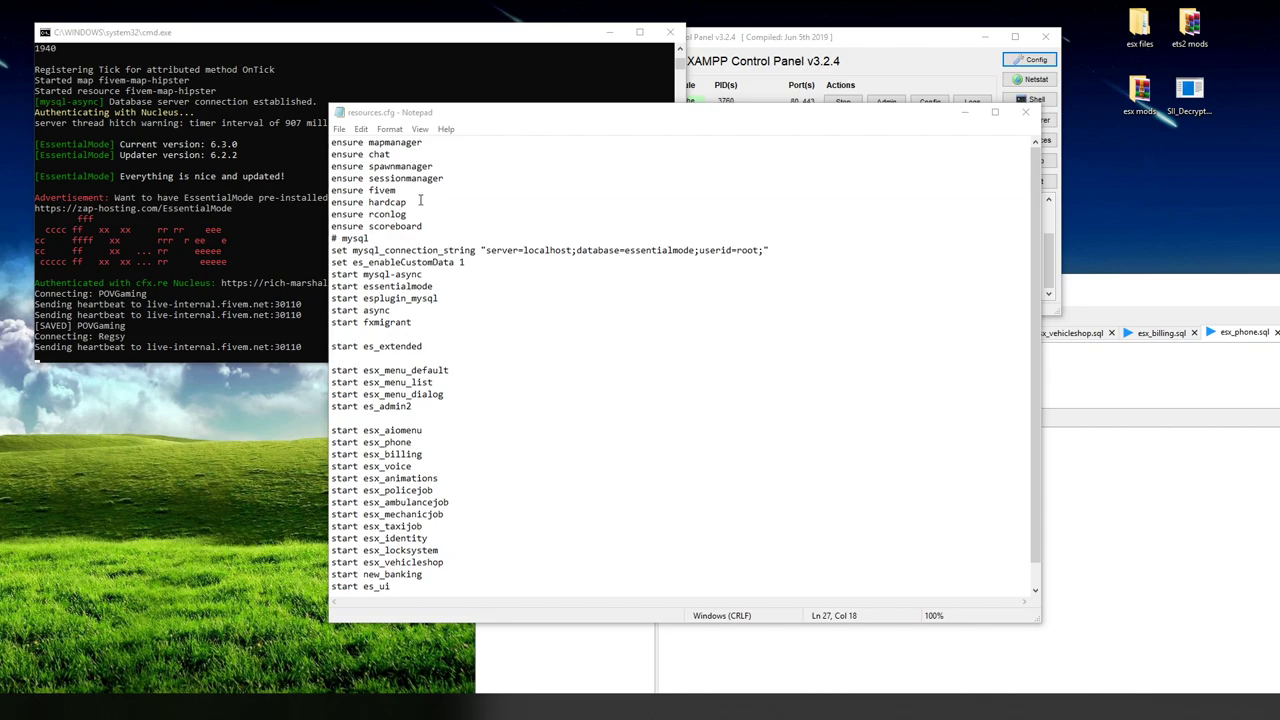
click(437, 225)
key(Return)
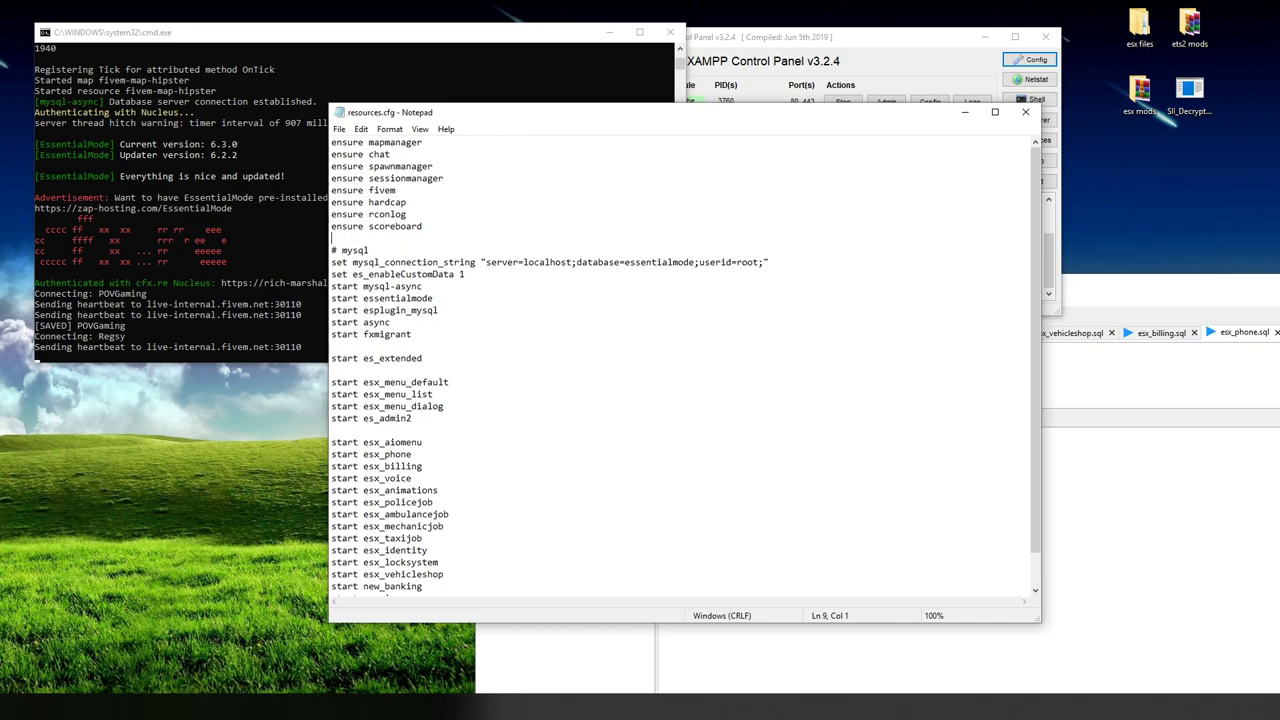
click(381, 250)
key(Return)
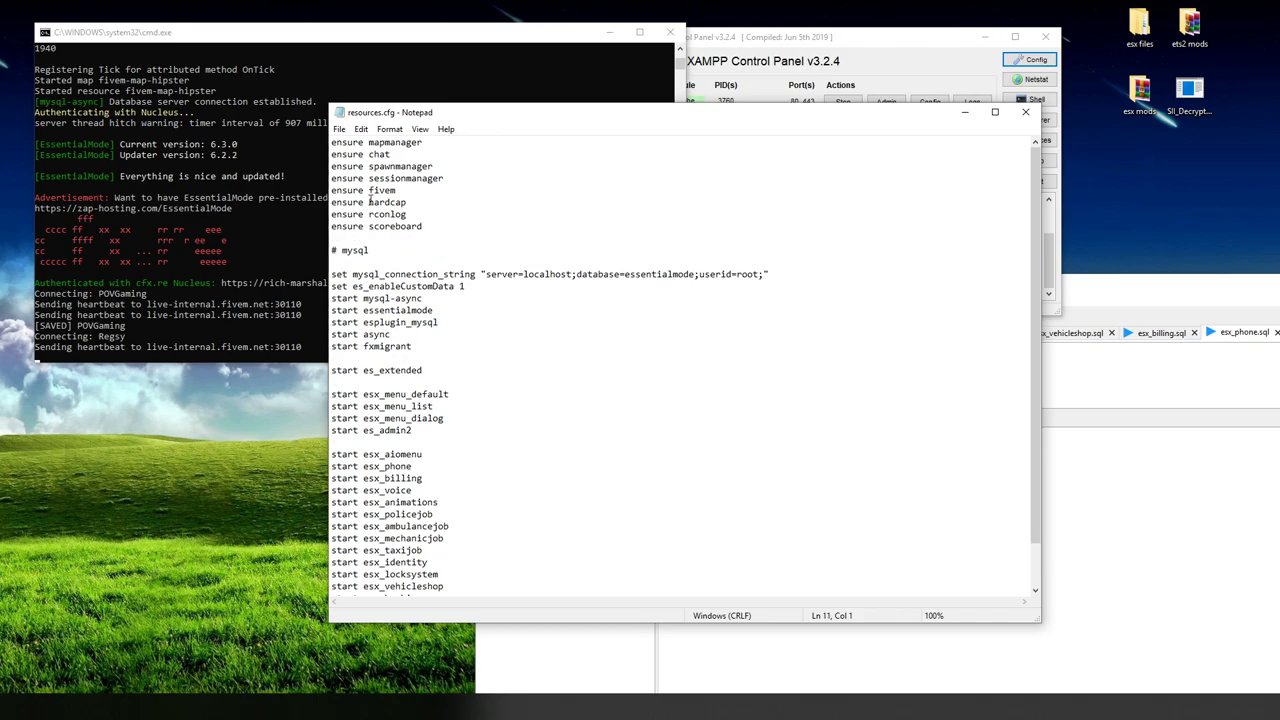
click(339, 130)
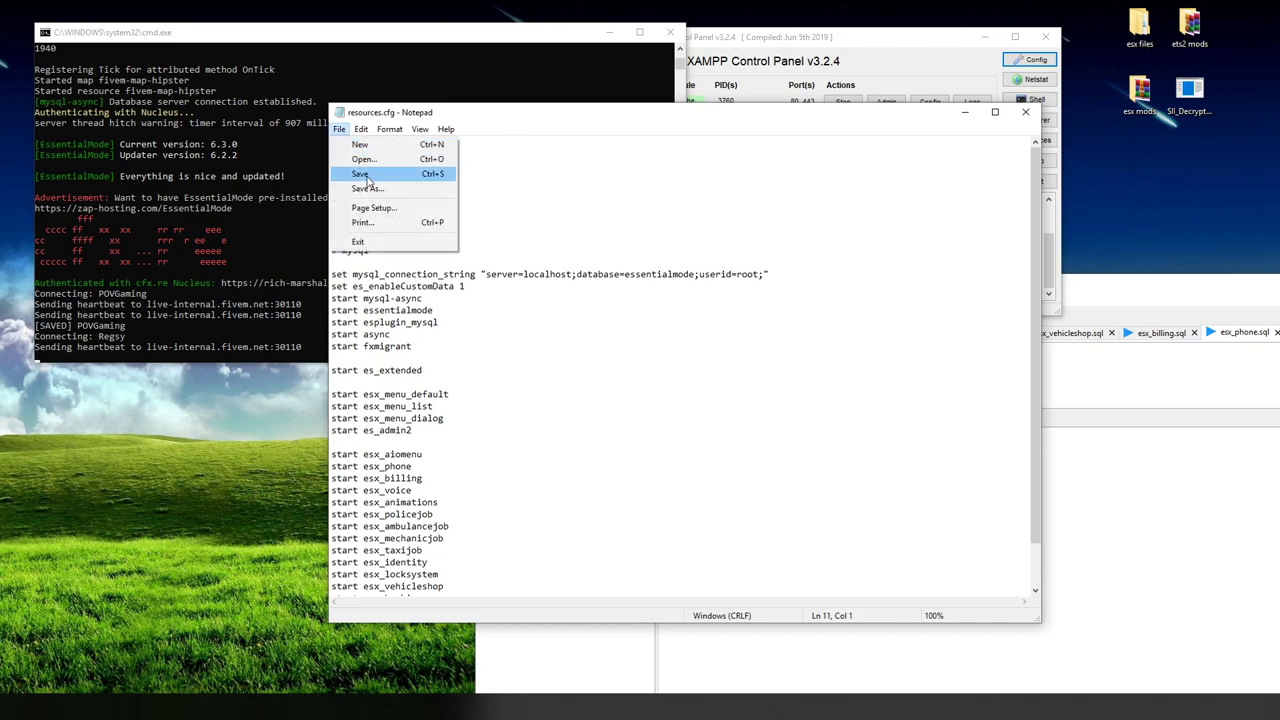
click(362, 173)
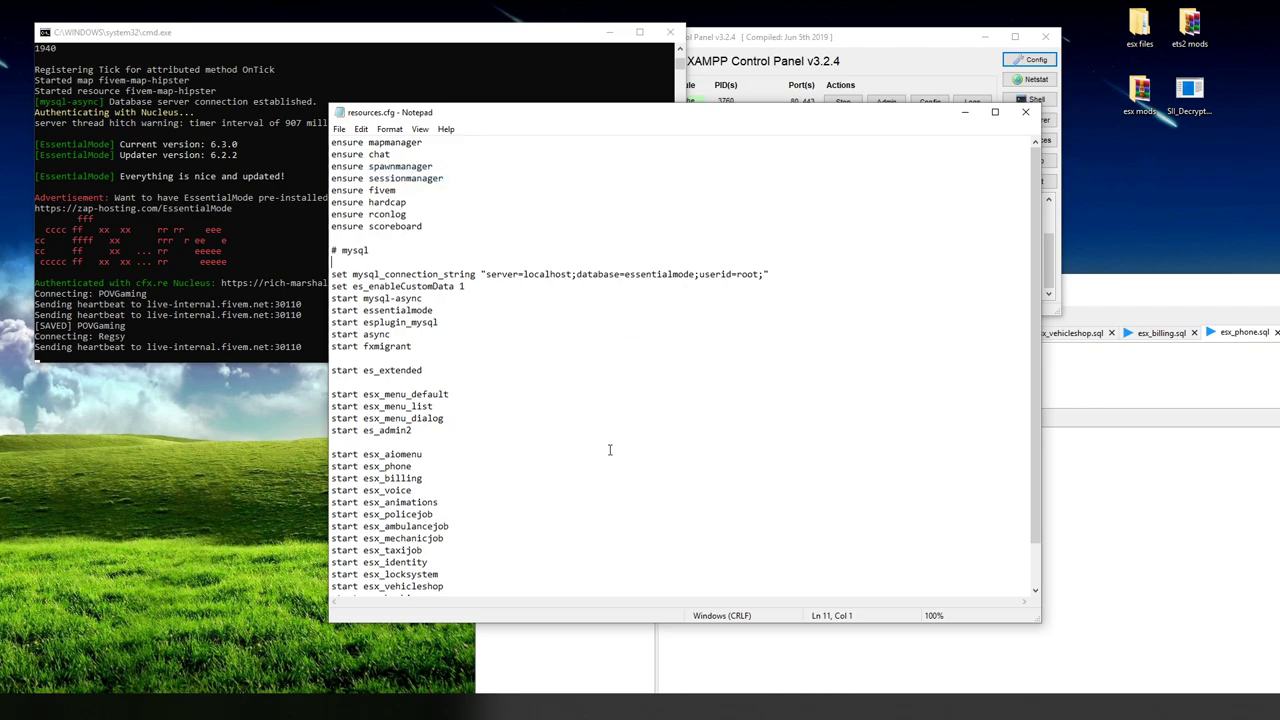
scroll(602, 444, down, 2)
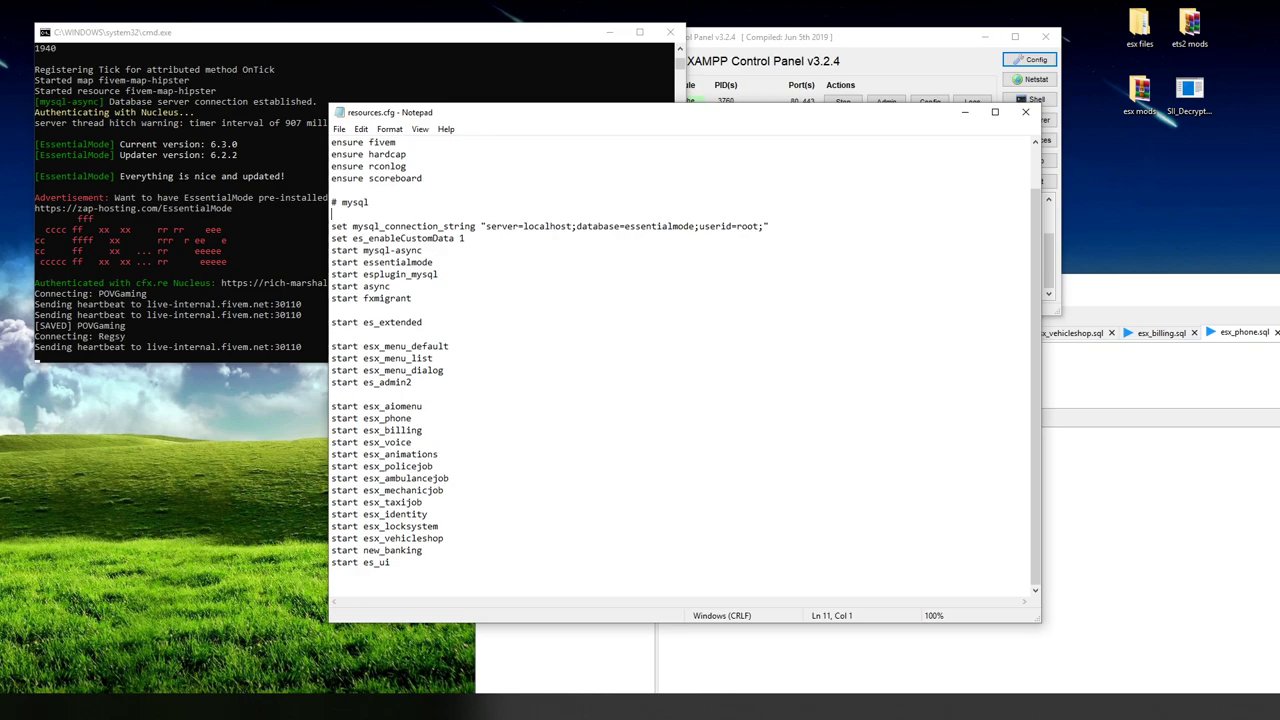
key(alt+Tab)
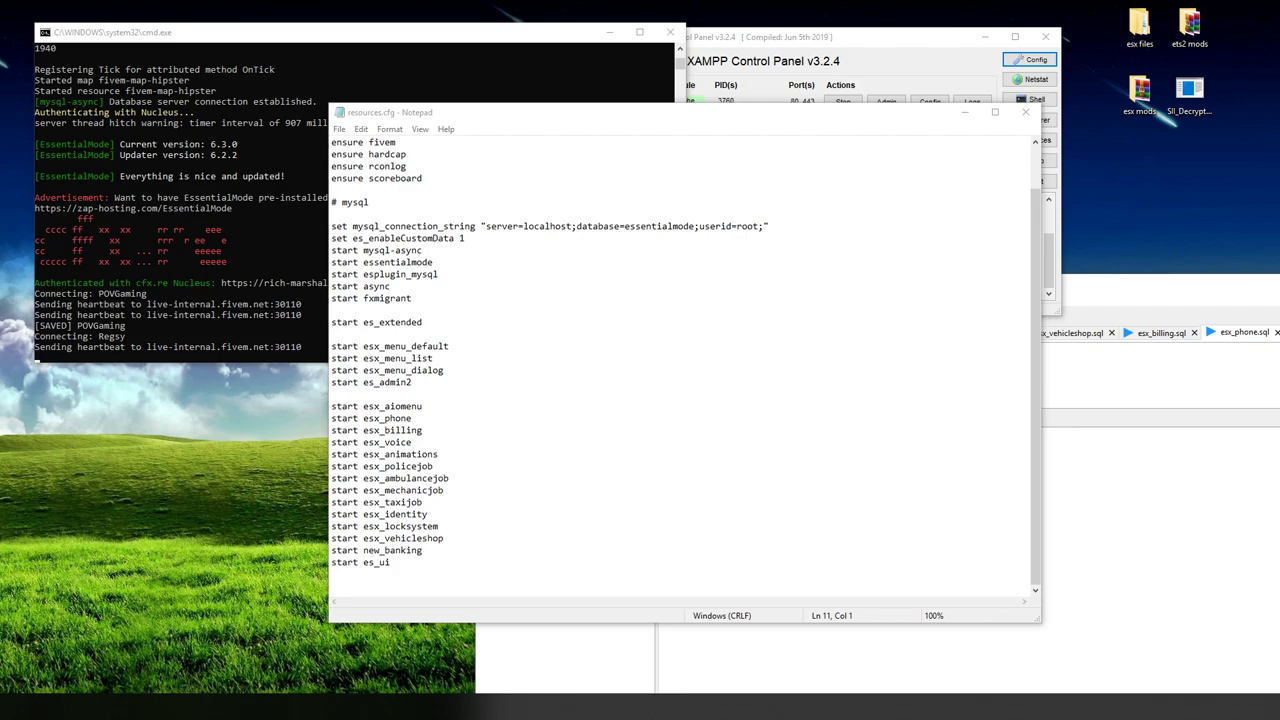
drag(0, 112, 0, 109)
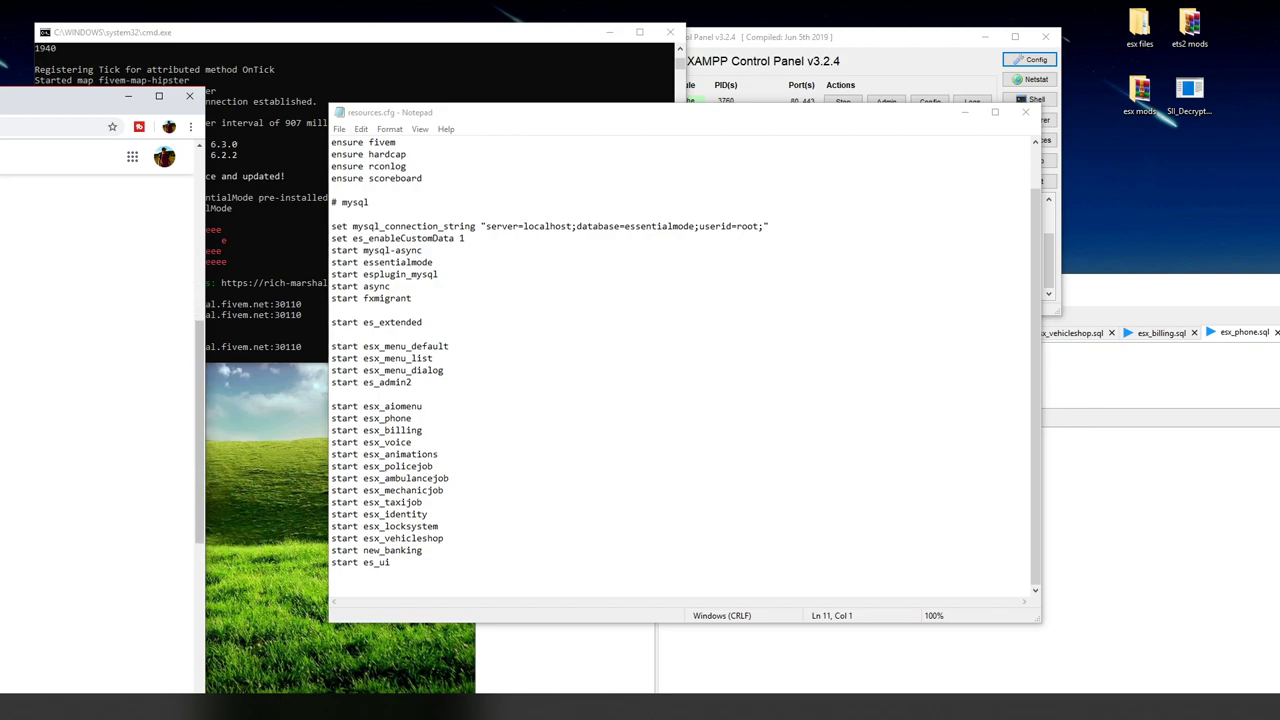
scroll(97, 420, down, 1)
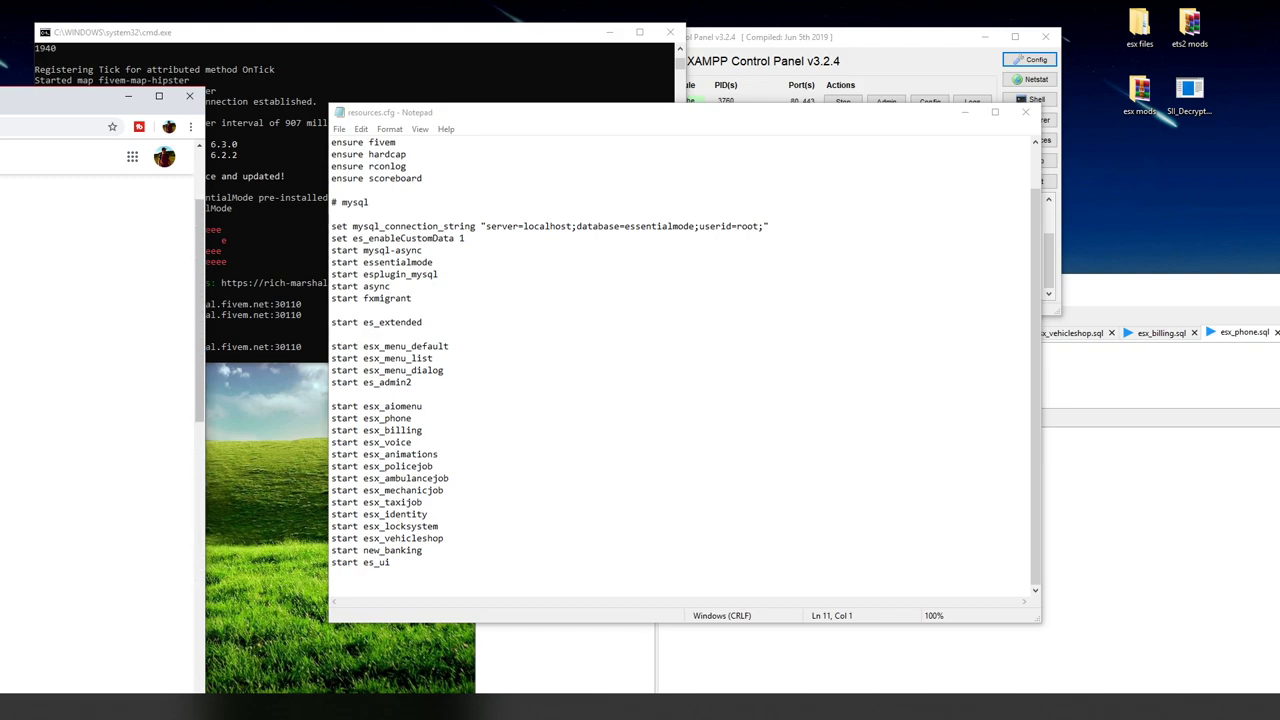
scroll(97, 420, up, 1)
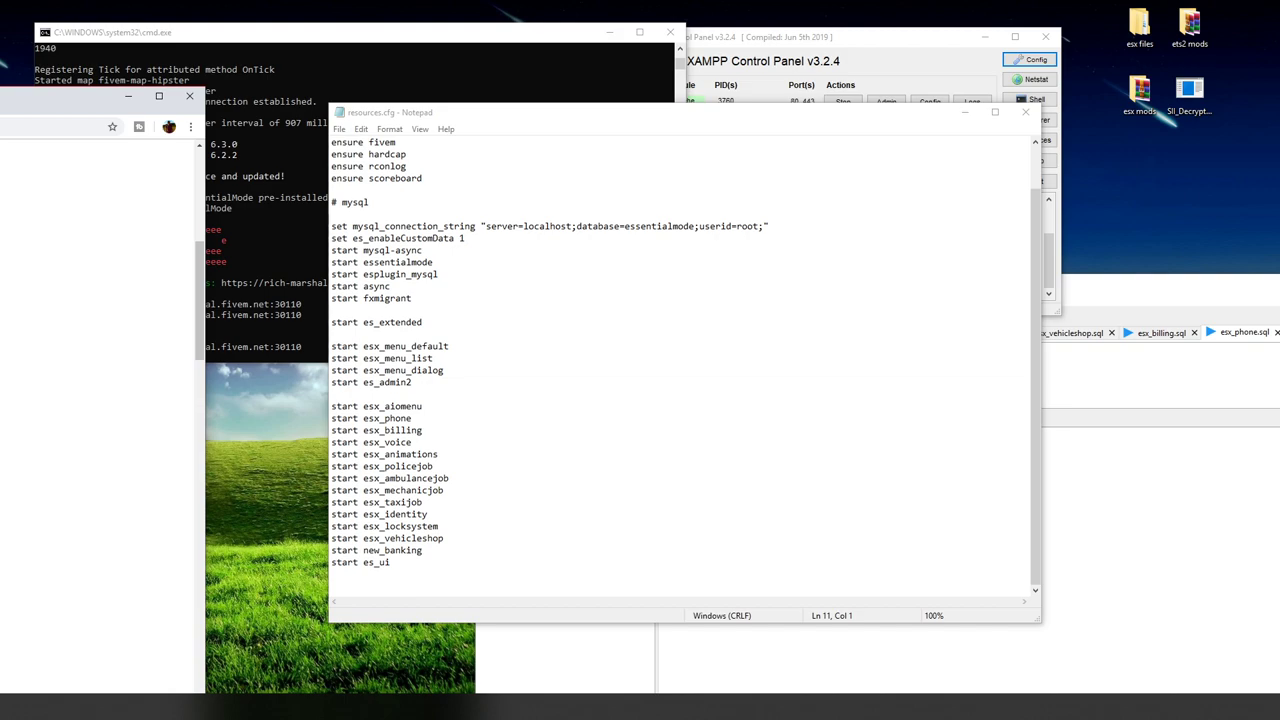
scroll(97, 415, down, 4)
scroll(97, 400, down, 1)
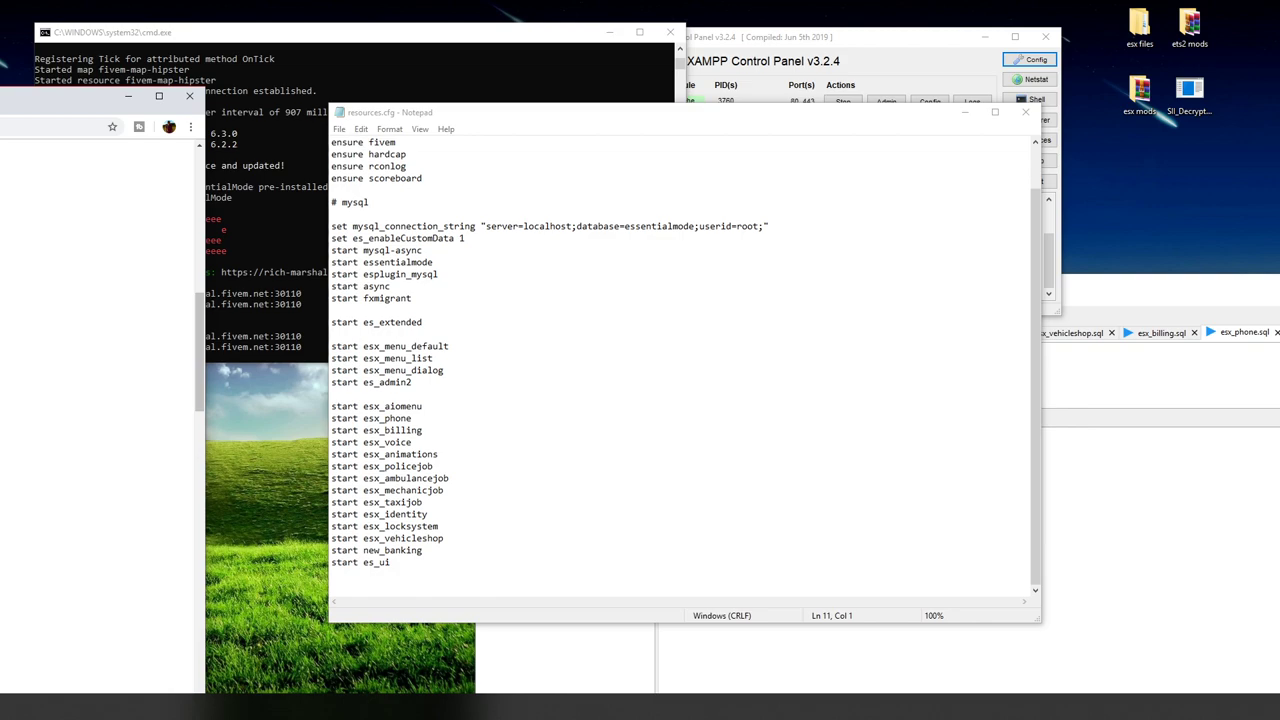
scroll(97, 418, down, 2)
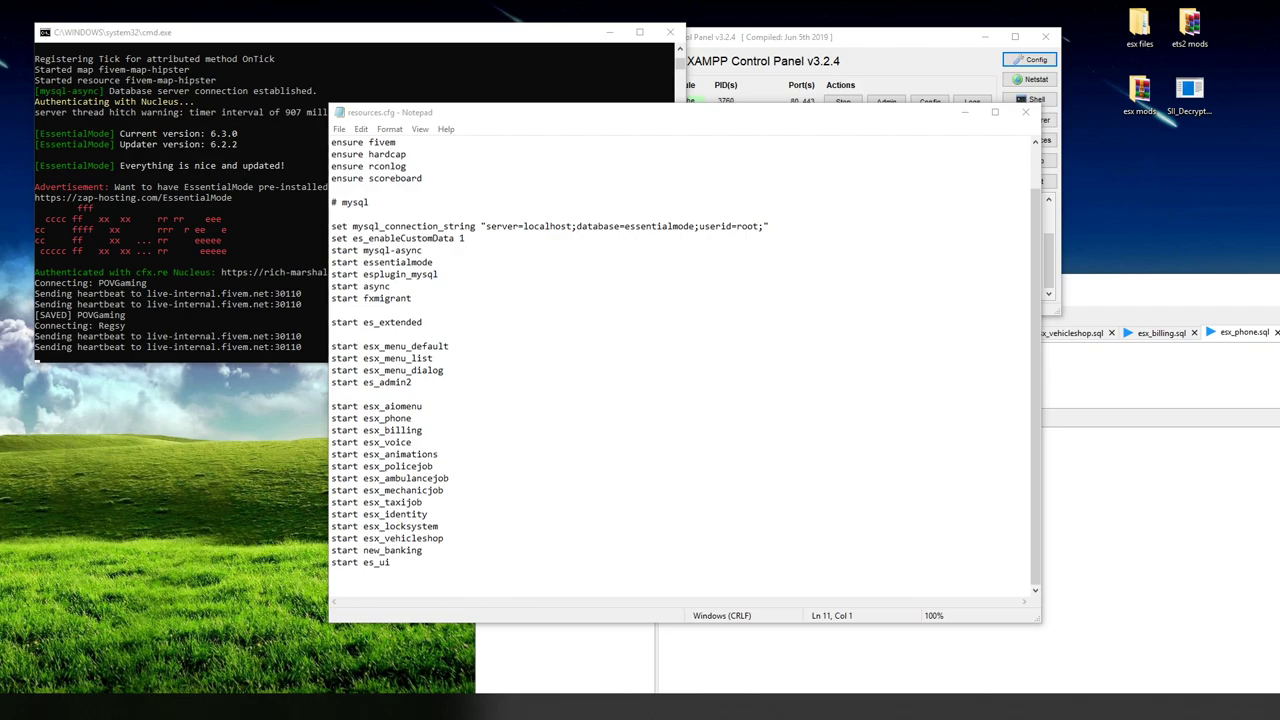
Step: Switch to the browser, return to the esx_advancedgarage repository page and review its README requirements and features
drag(0, 89, 869, 41)
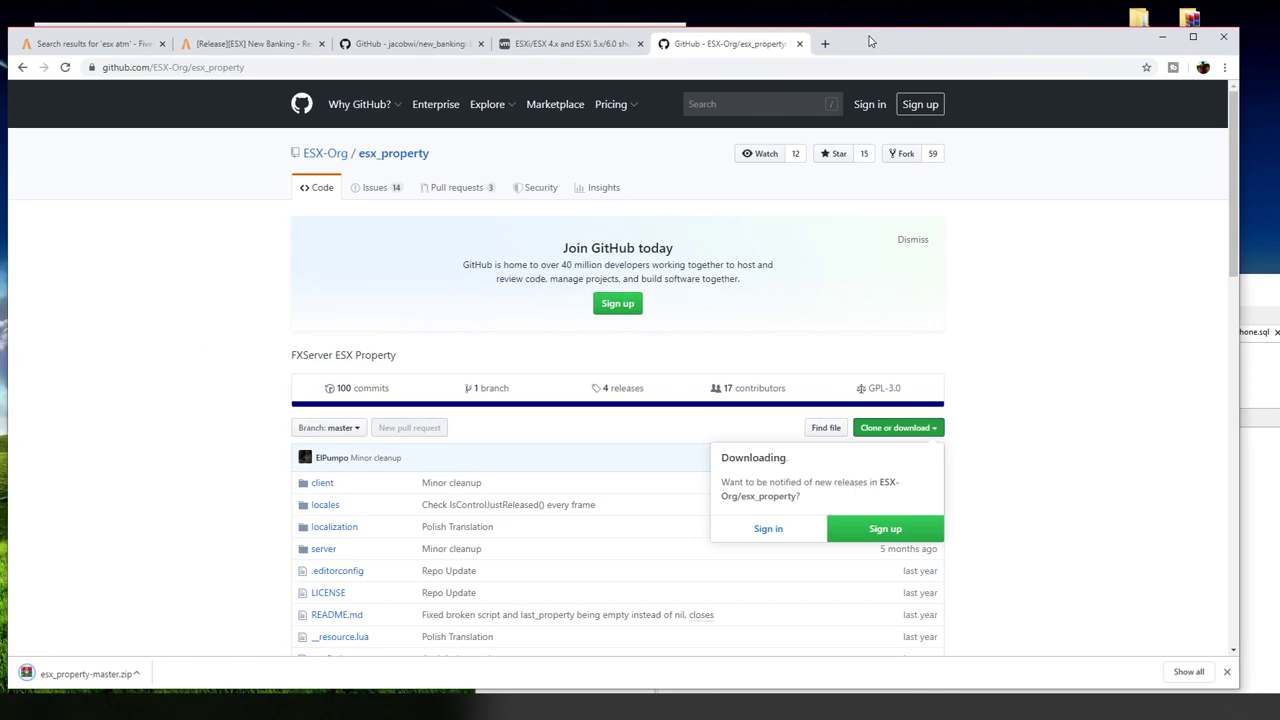
click(22, 67)
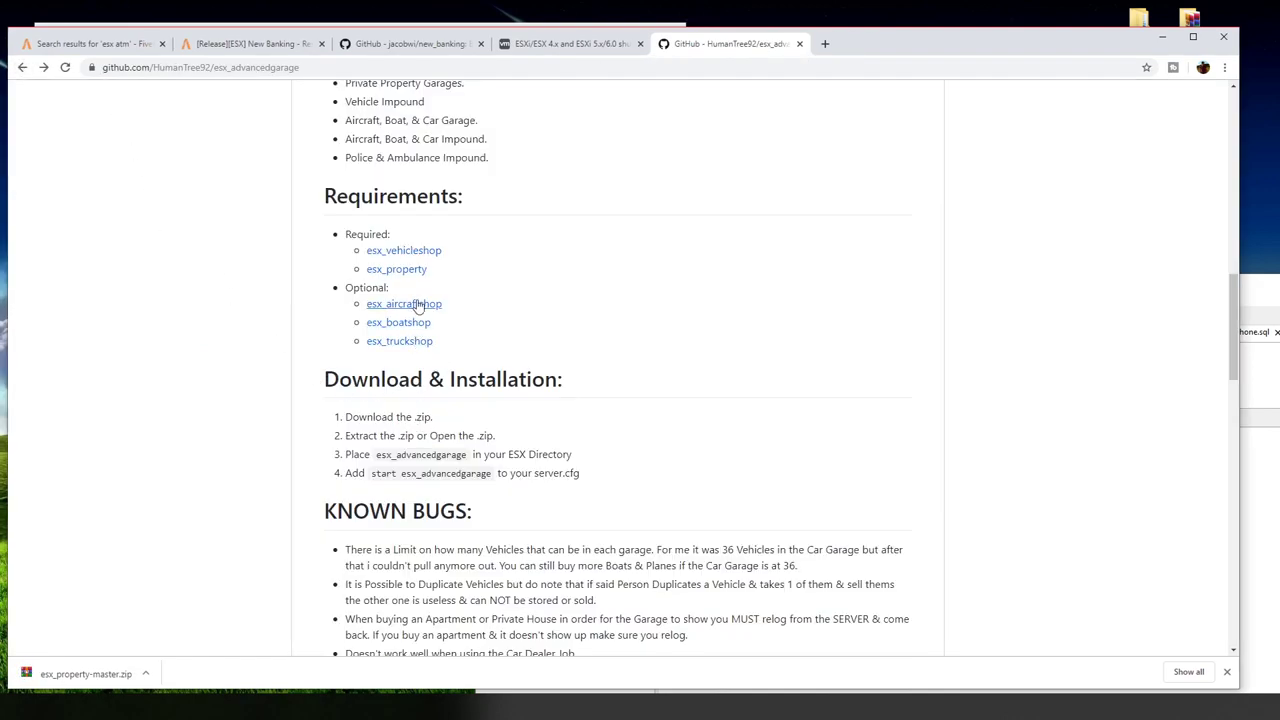
scroll(416, 265, up, 4)
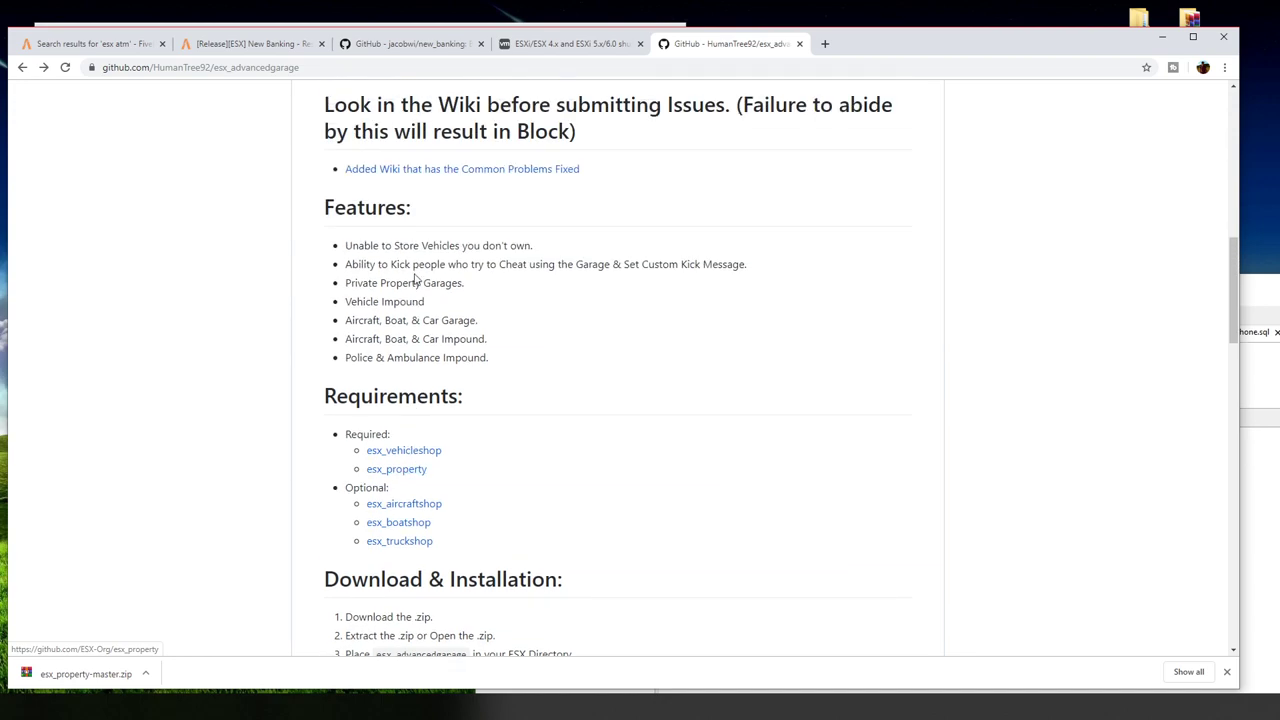
scroll(416, 287, up, 1)
scroll(416, 287, down, 1)
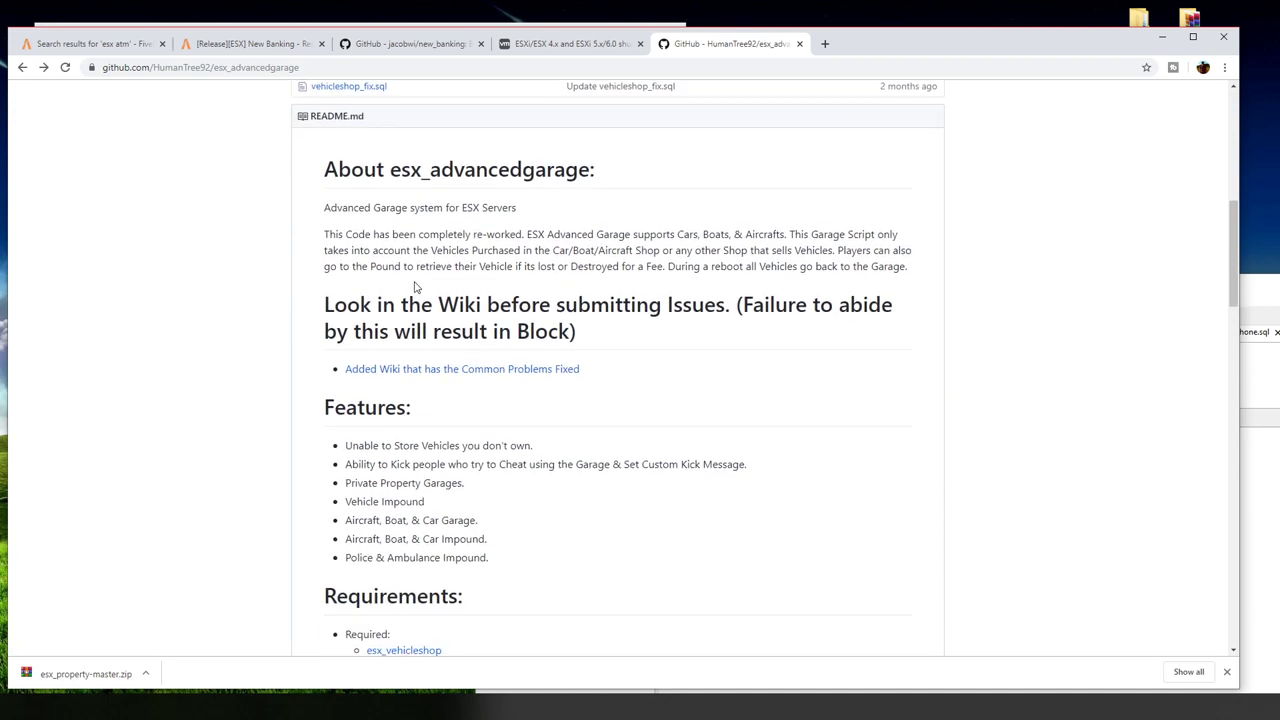
scroll(400, 320, up, 3)
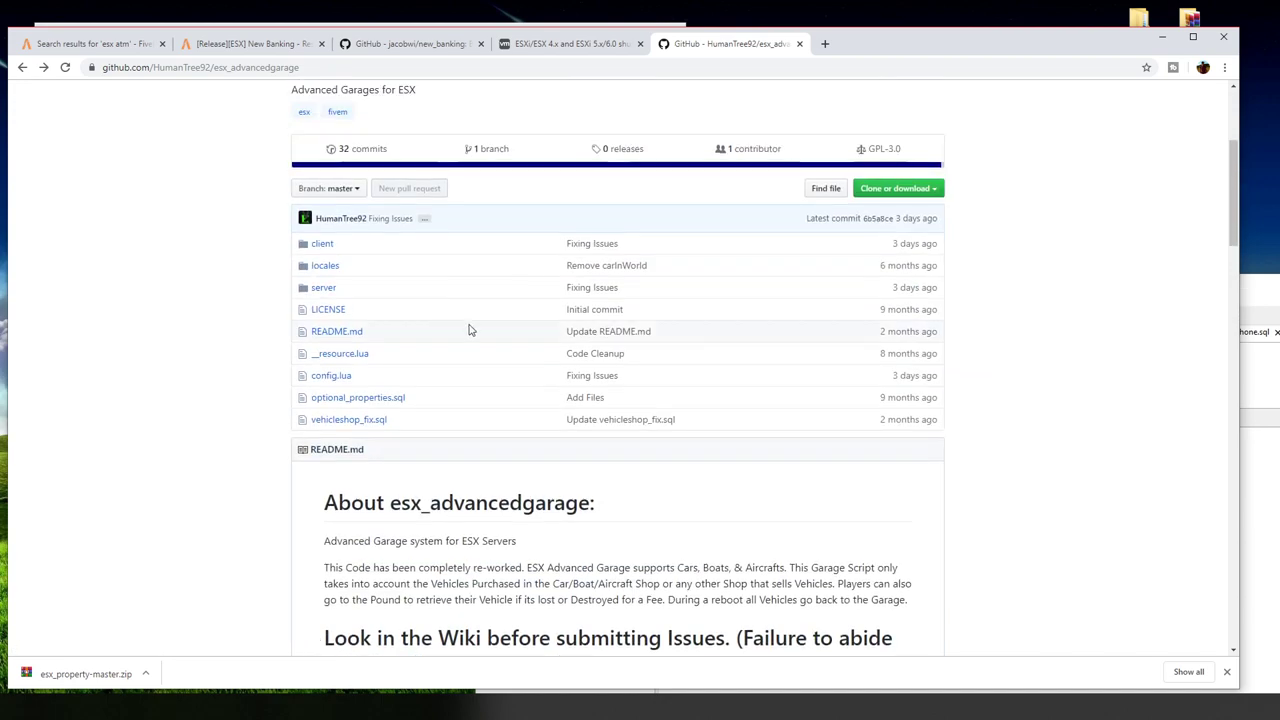
scroll(504, 328, up, 3)
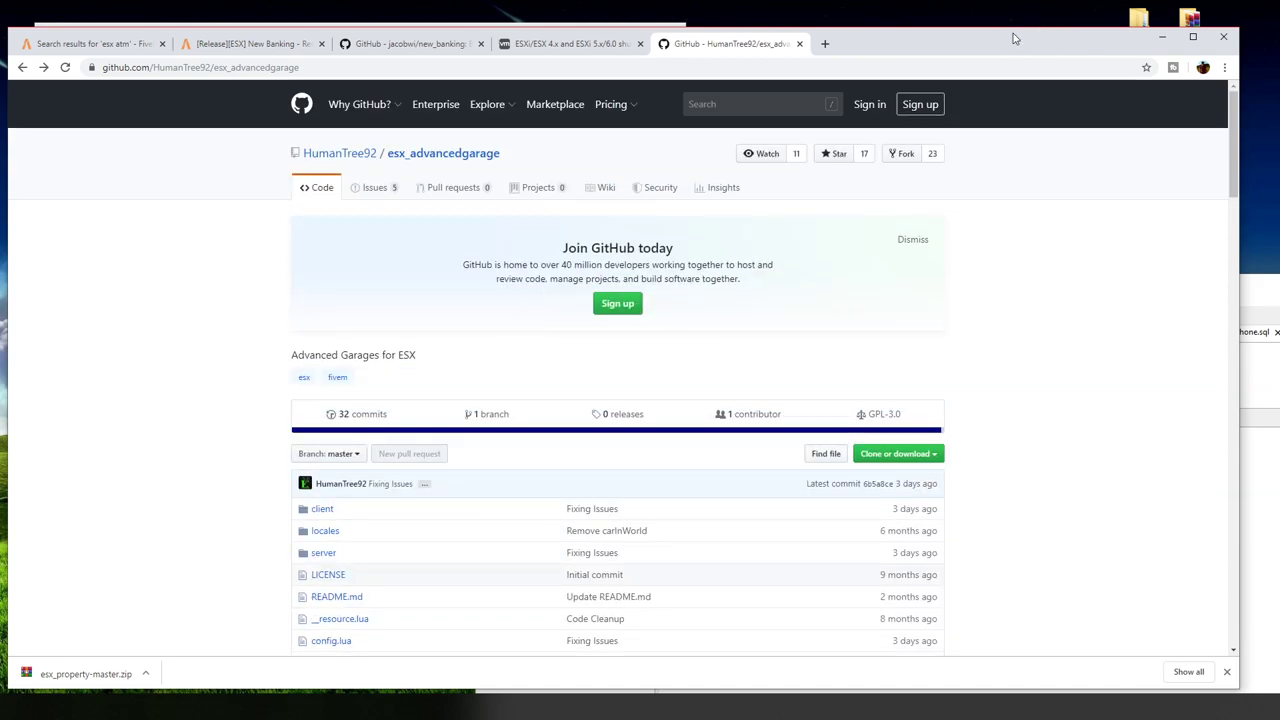
click(1162, 37)
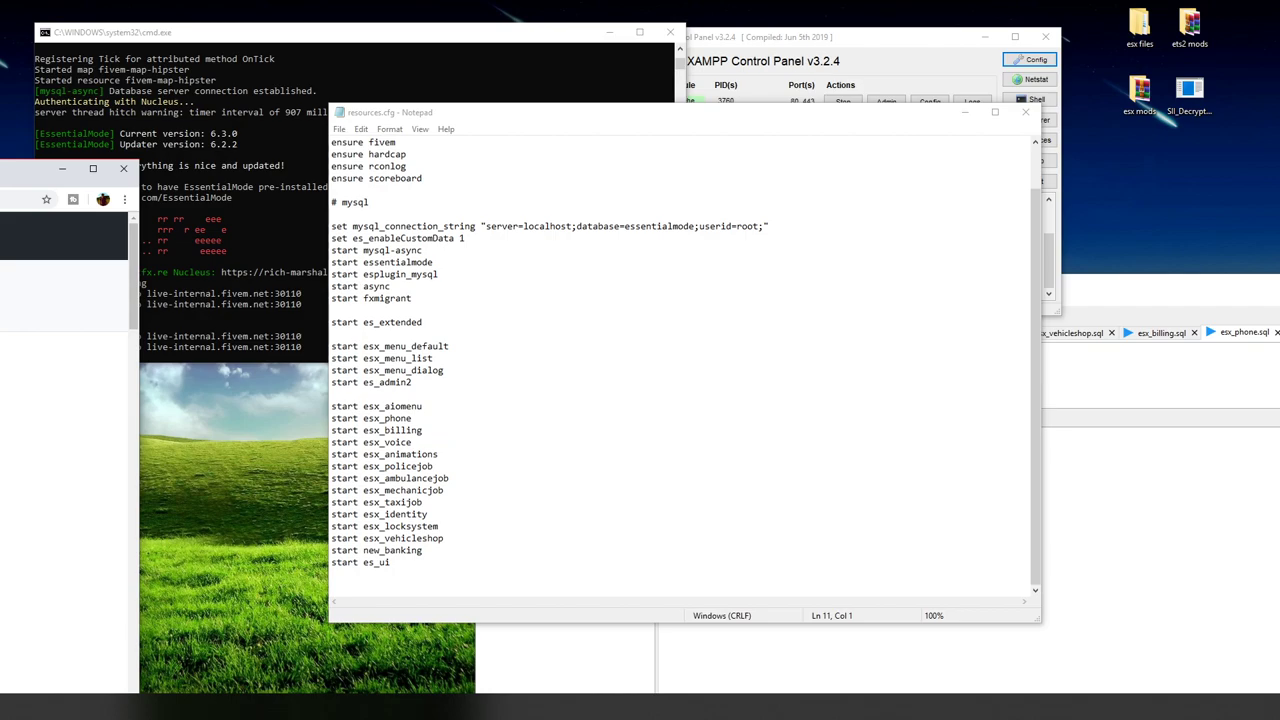
Step: Download the HumanTree92/esx_advancedgarage repository as a ZIP archive
drag(0, 173, 986, 35)
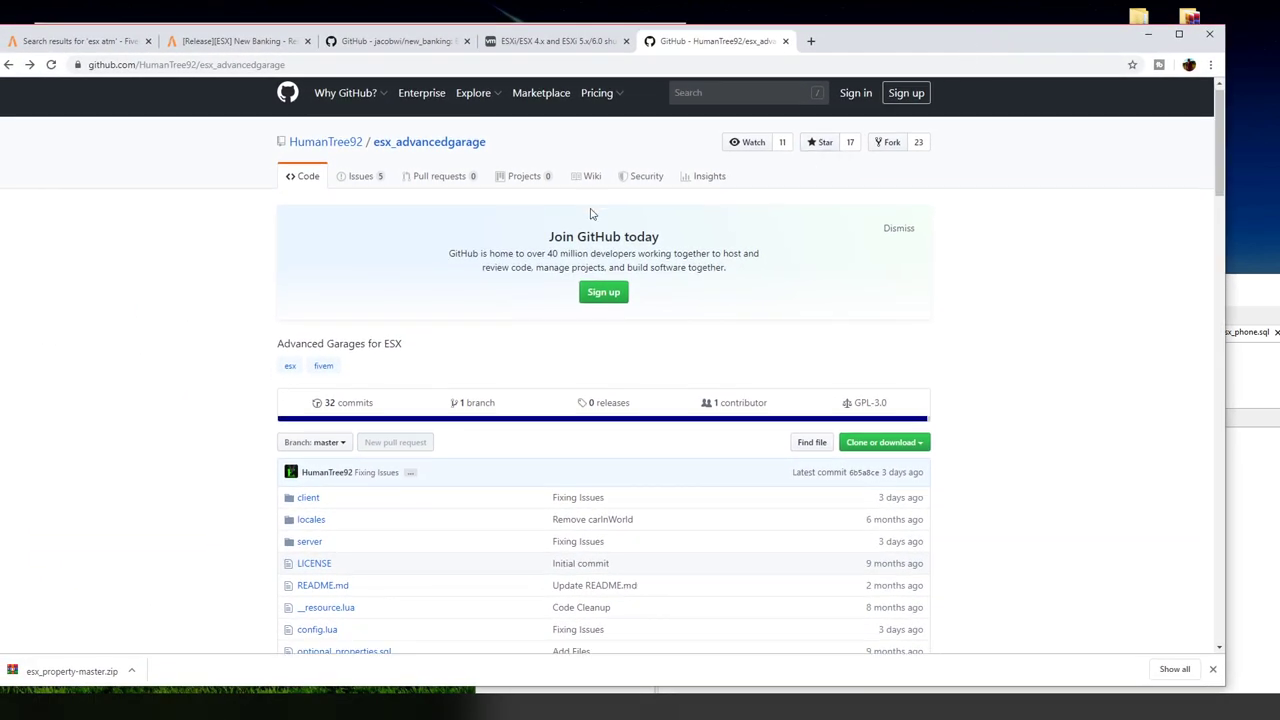
scroll(591, 211, down, 2)
scroll(937, 312, up, 2)
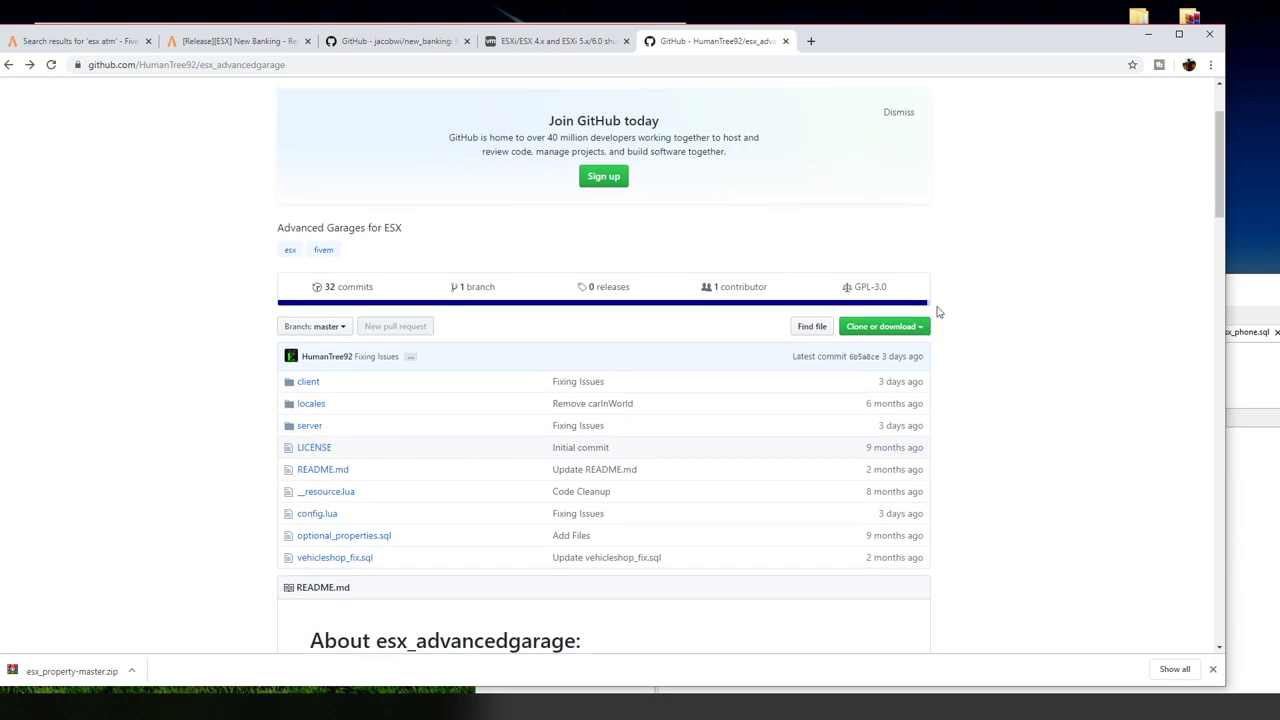
scroll(937, 312, down, 1)
click(884, 384)
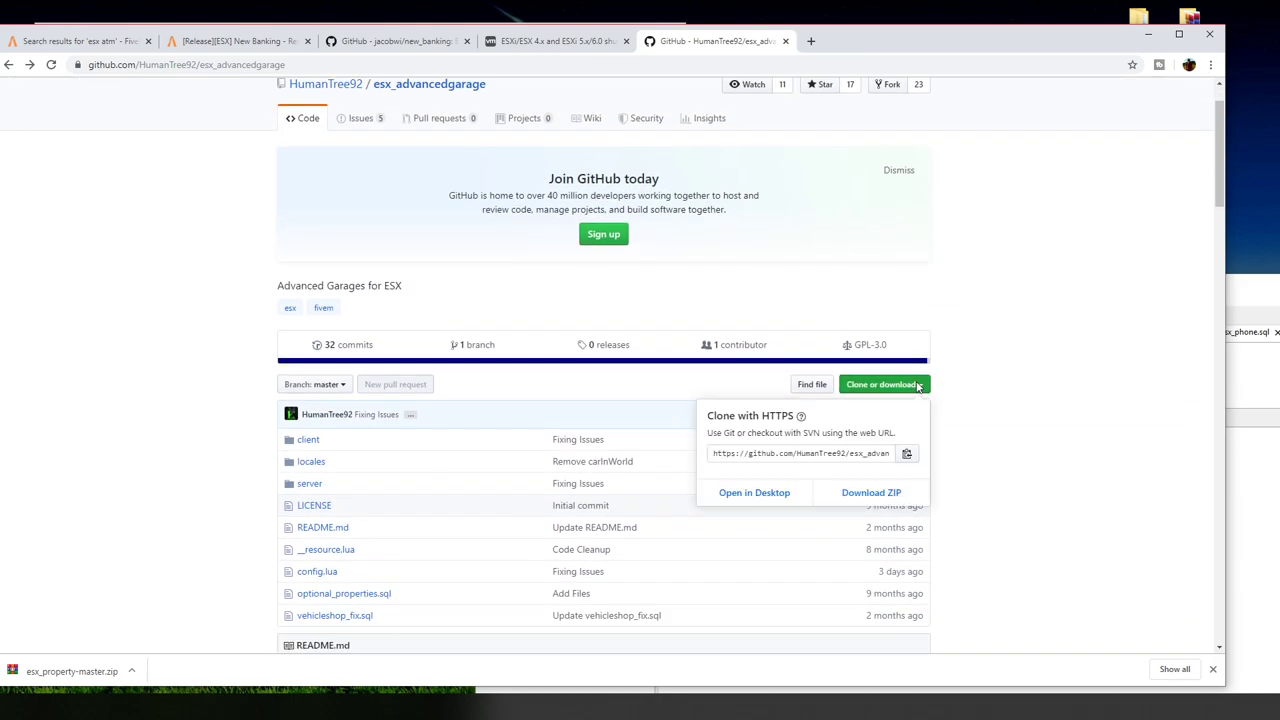
click(868, 490)
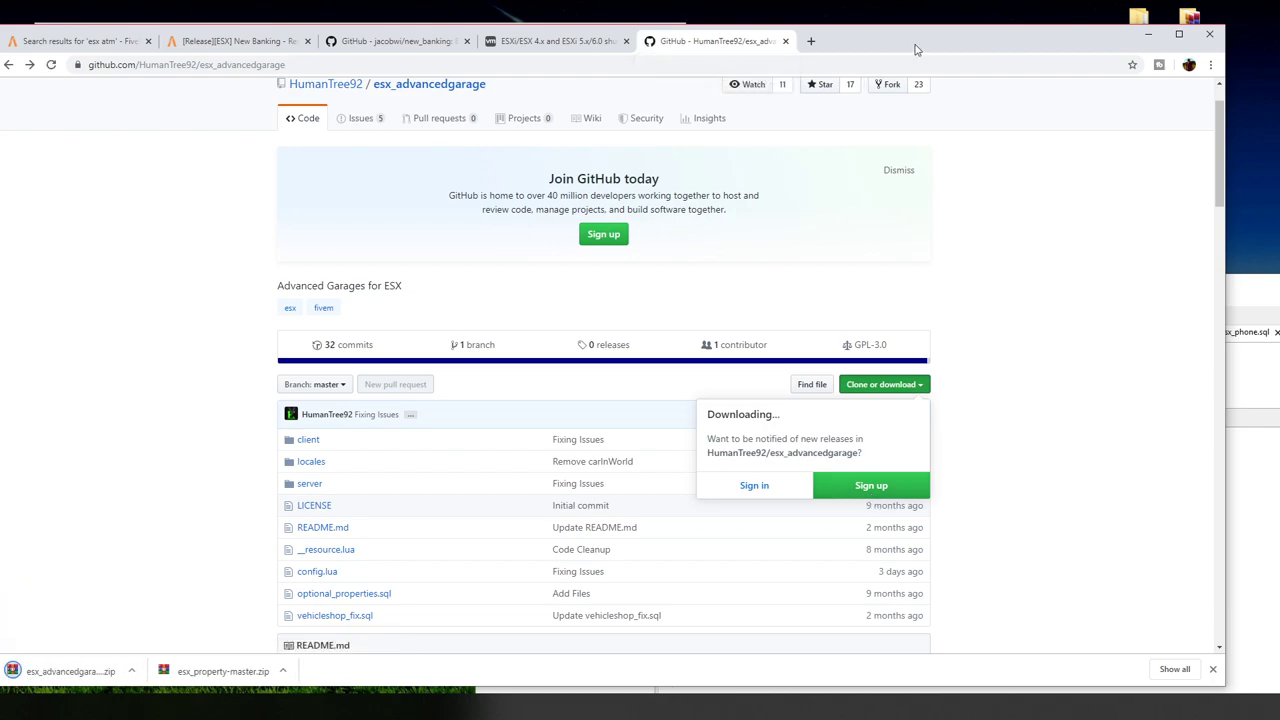
Step: Copy the downloaded esx_advancedgarage and esx_property archives onto the desktop and put the browser away
drag(917, 45, 1231, 32)
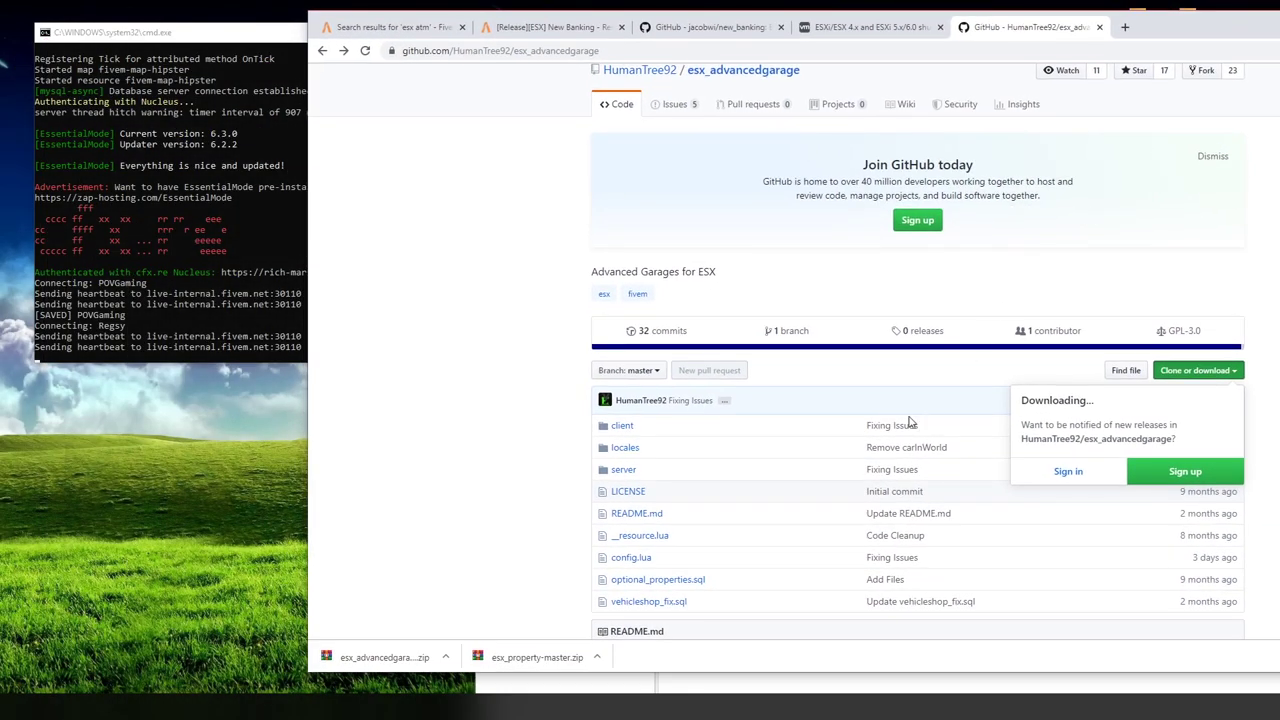
drag(388, 657, 118, 475)
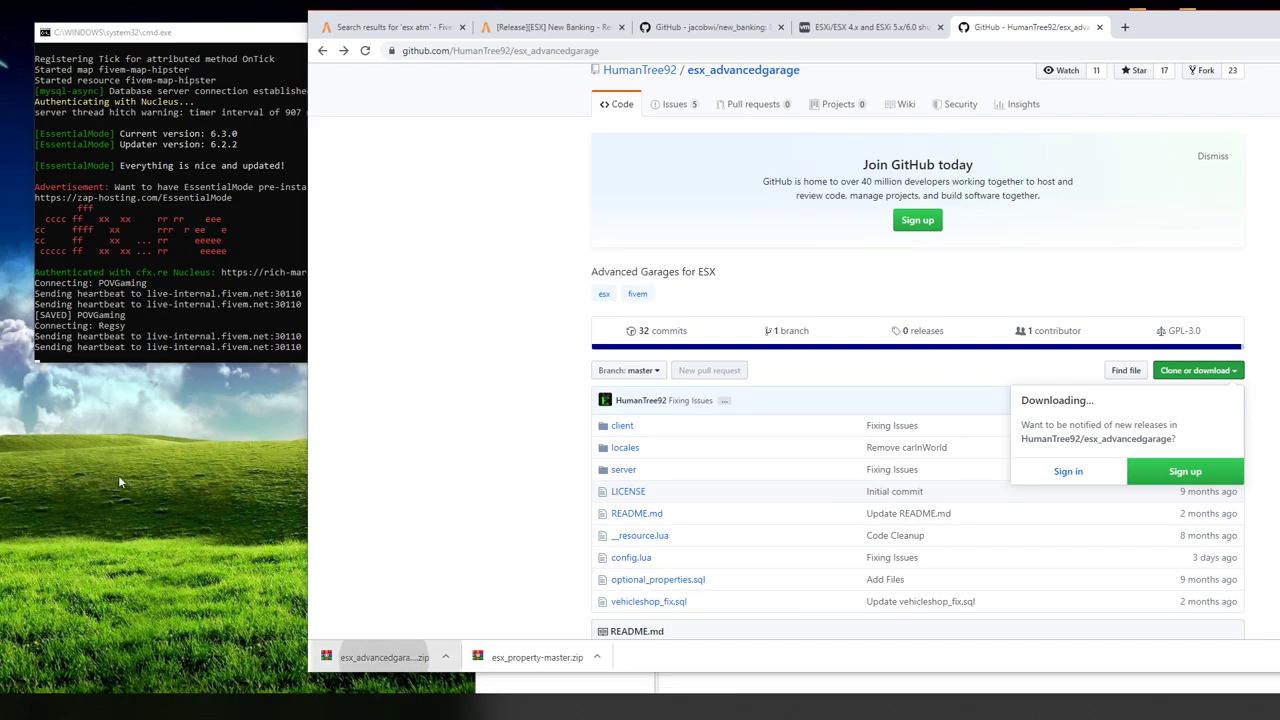
drag(530, 657, 140, 500)
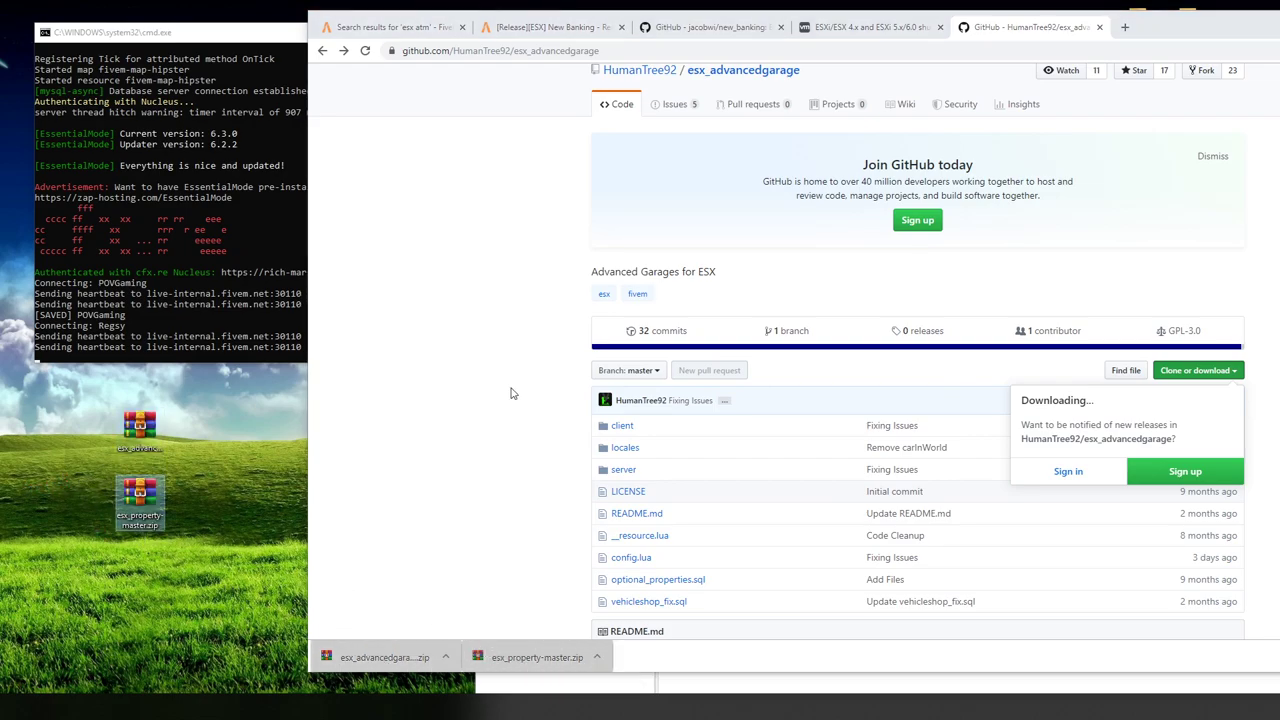
click(1279, 16)
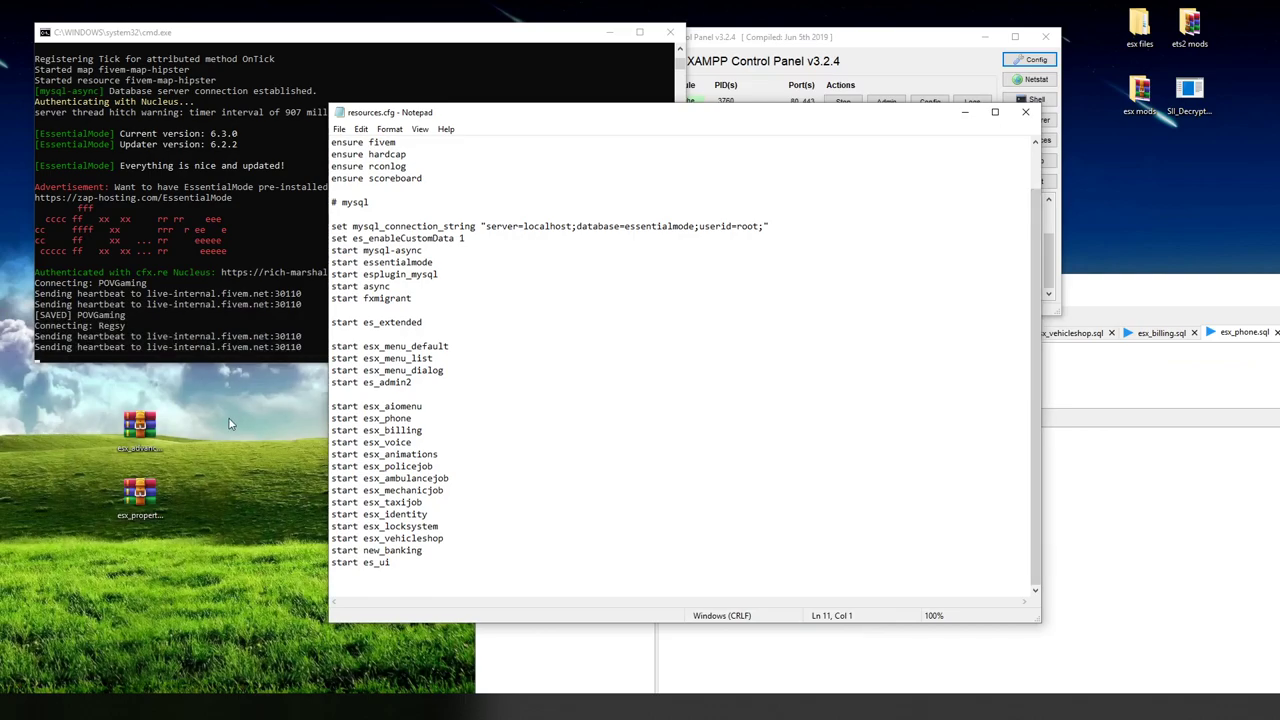
Step: Extract the esx_advancedgarage and esx_property archives into their own folders and place the folders beside the archives on the desktop
right_click(145, 433)
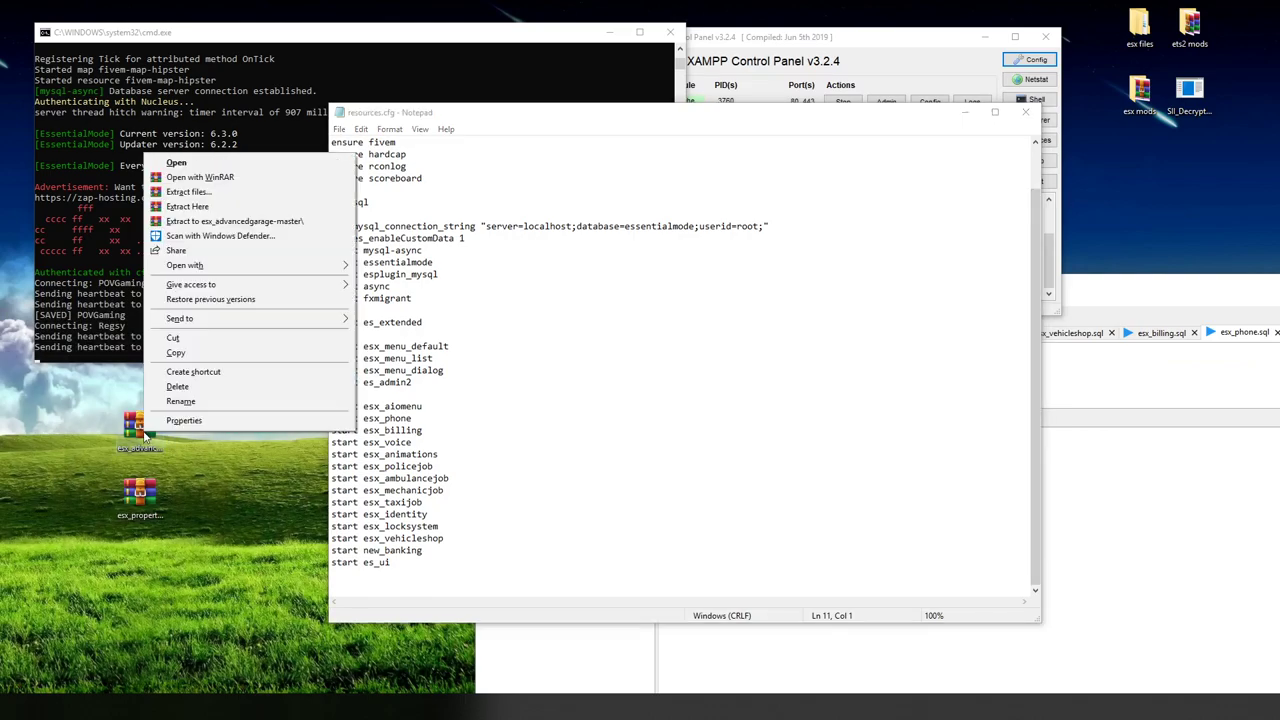
click(233, 221)
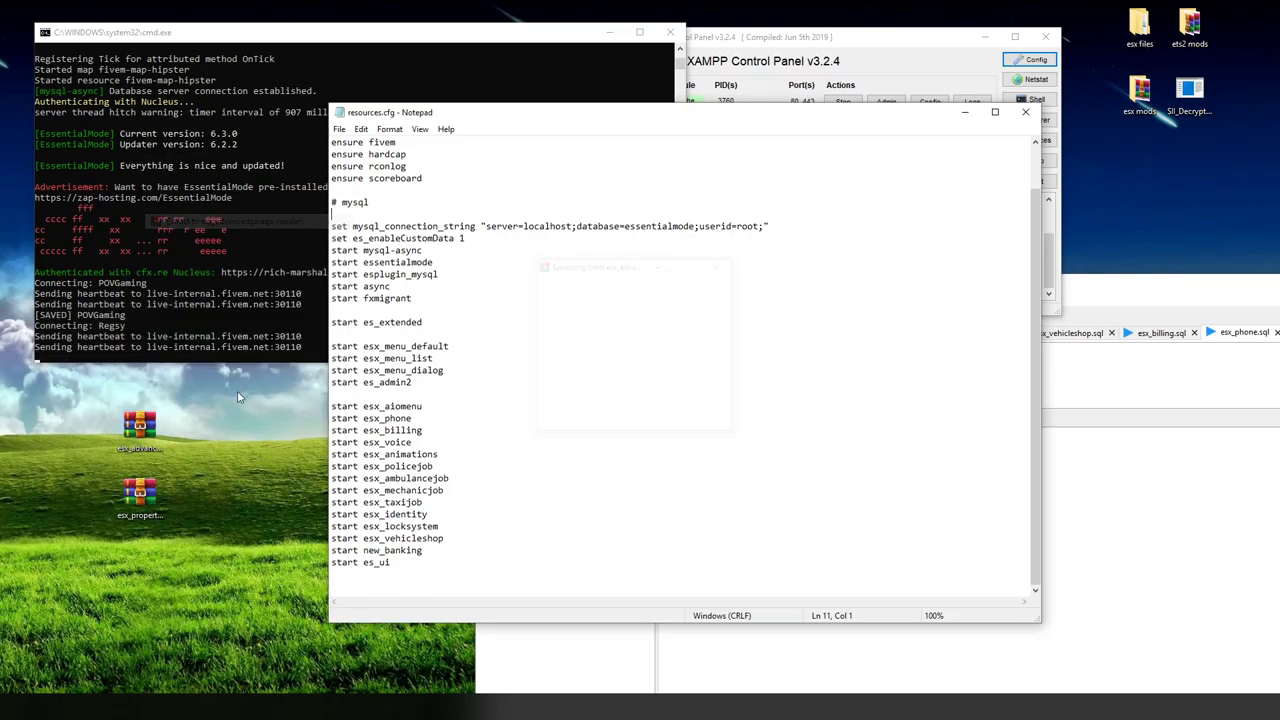
right_click(162, 500)
click(235, 284)
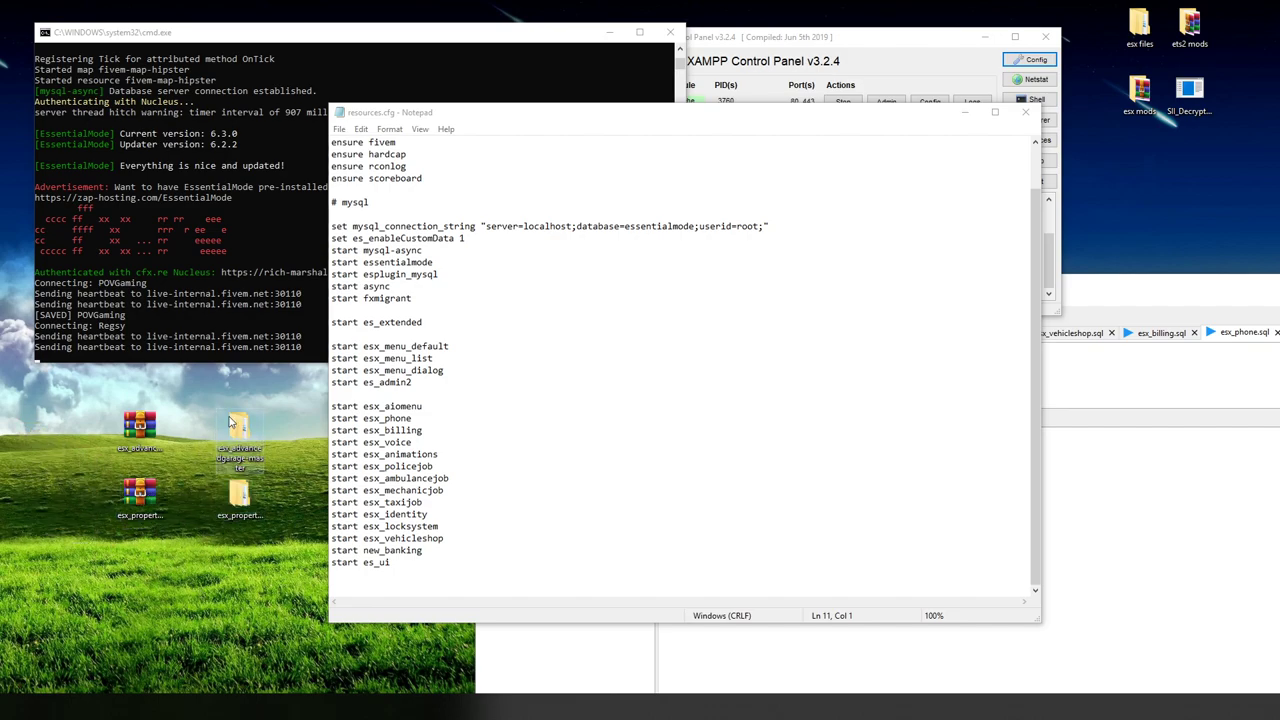
drag(239, 432, 189, 432)
click(253, 528)
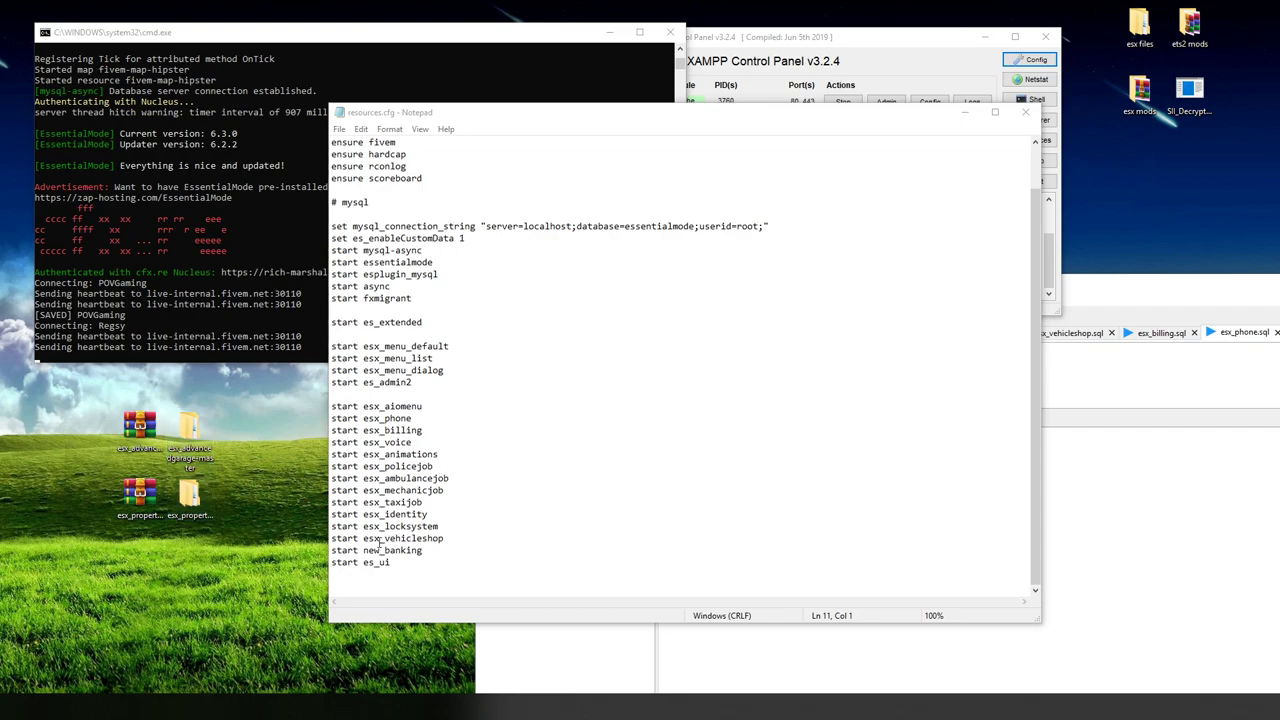
Step: Add the line "start esx_property" below "start es_ui" at the end of resources.cfg
double_click(191, 437)
click(395, 570)
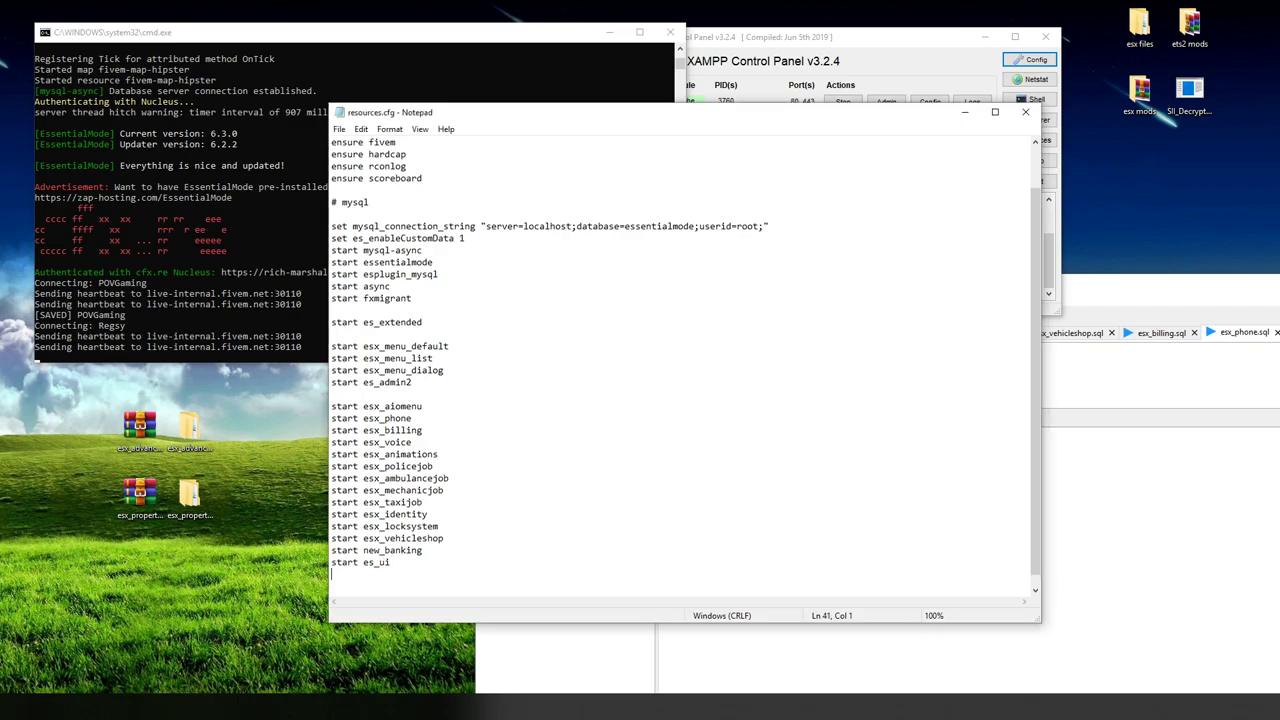
text(start esx_property)
key(Return)
Step: Add the line "start esx_advancedgarage" below the esx_property line and save resources.cfg
text(start)
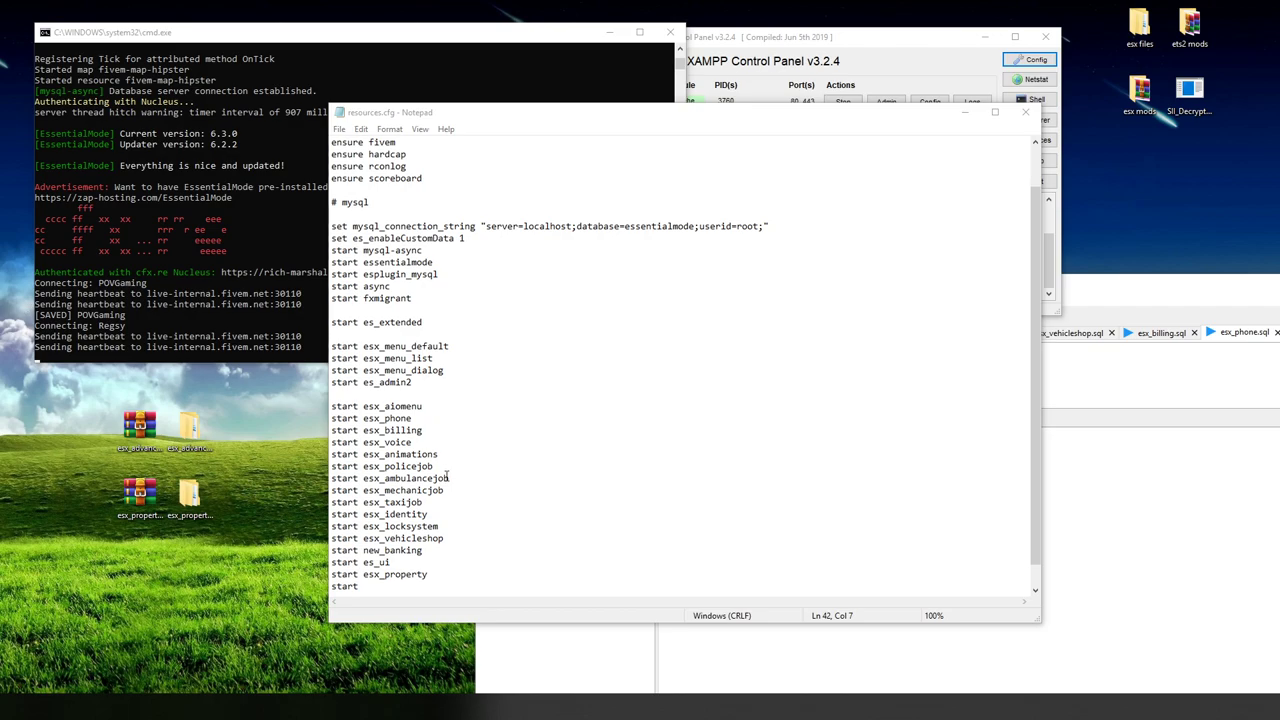
click(373, 587)
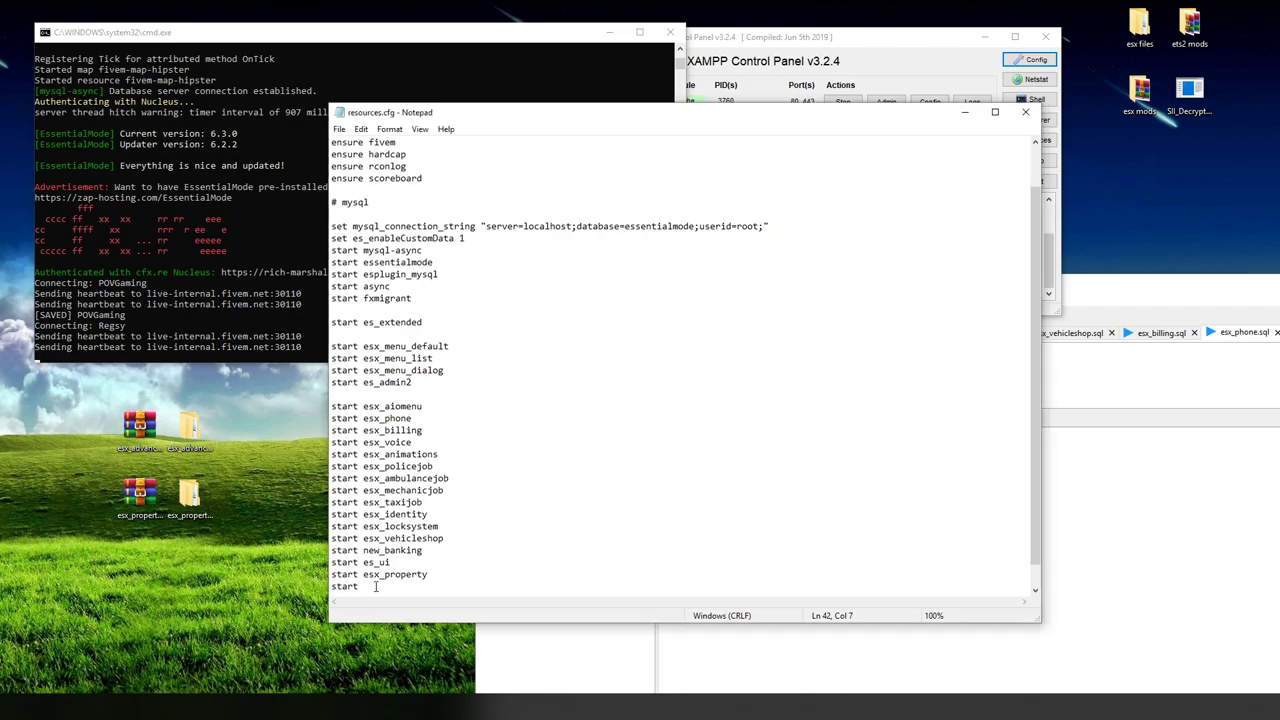
text(esx_advancedgarage)
click(339, 129)
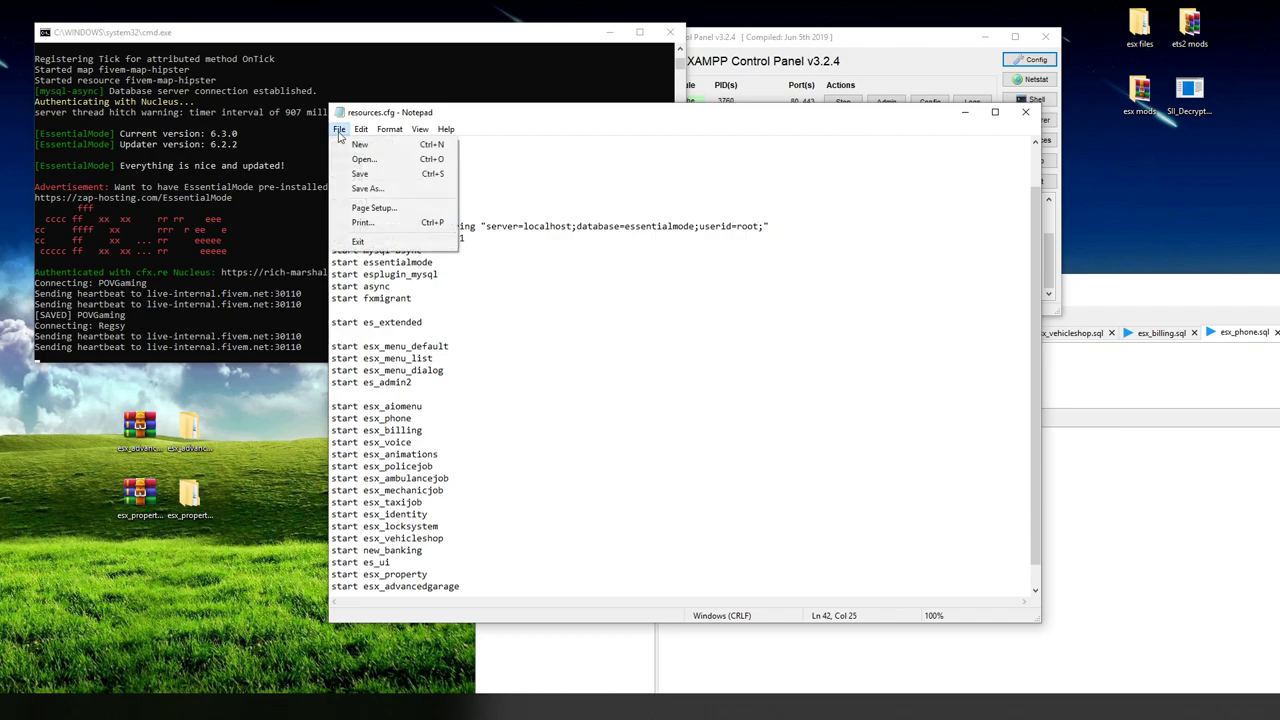
click(359, 173)
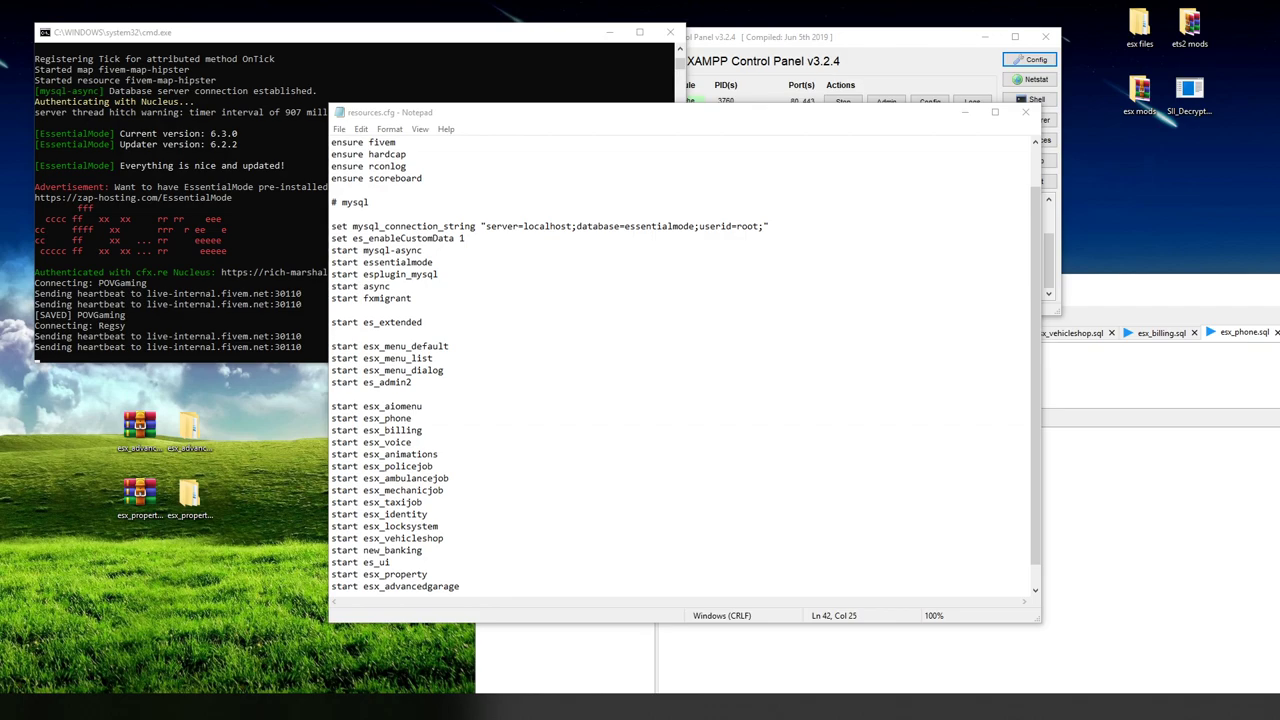
Step: Switch to File Explorer and open the [esx] folder under FiveMserver\server-data\resources
key(alt+Tab)
drag(325, 202, 367, 162)
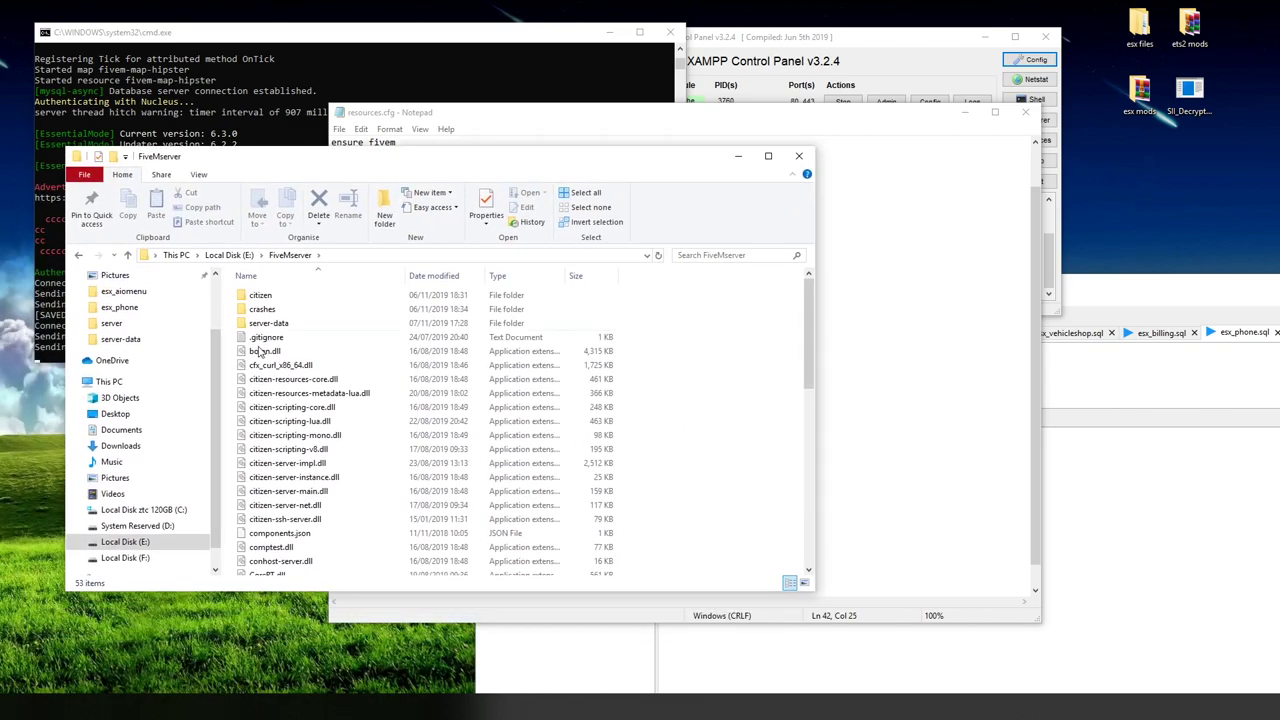
double_click(270, 323)
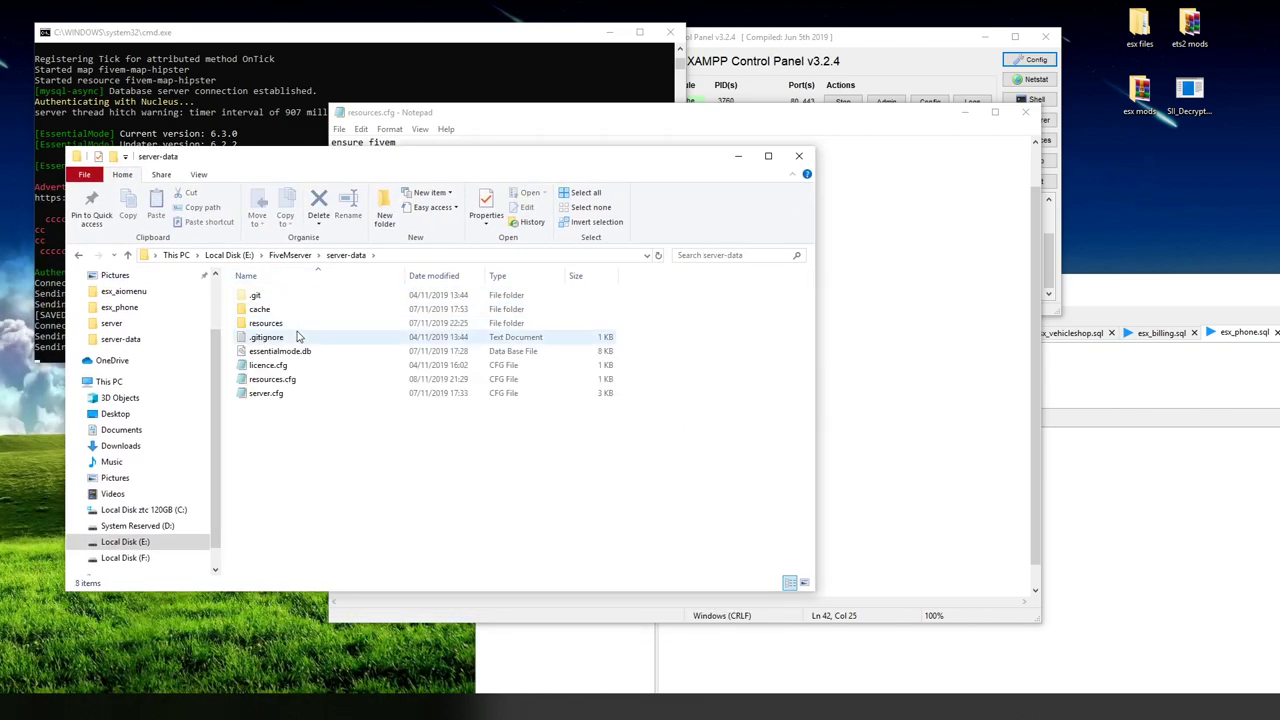
double_click(302, 323)
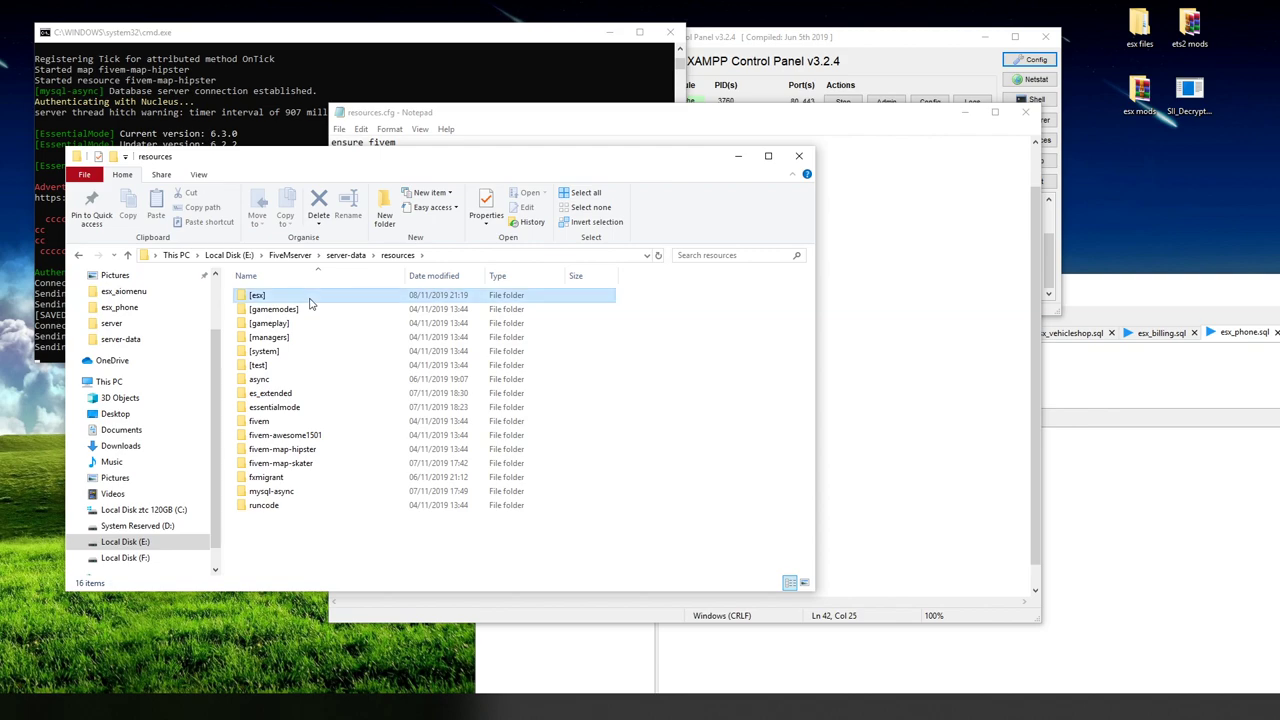
double_click(257, 295)
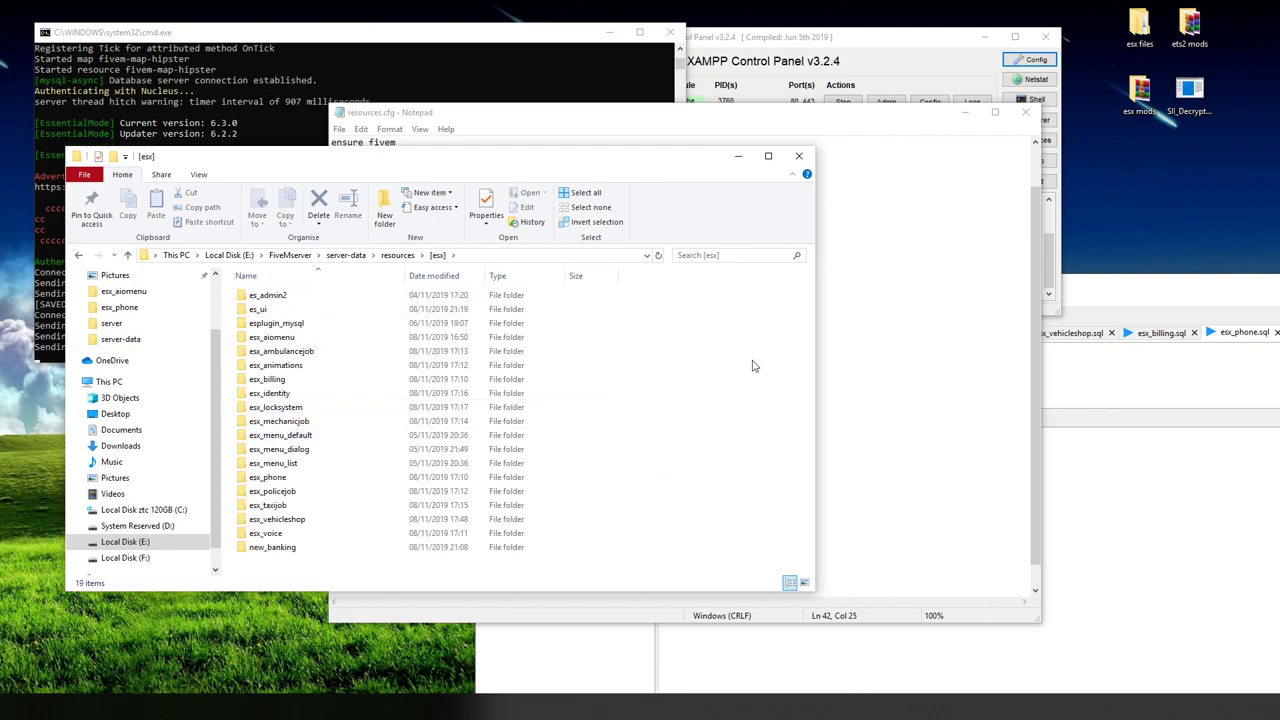
Step: Put the desktop's esx_advancedgarage and esx_property folders into the [esx] folder, and close the folder window and resources.cfg
drag(66, 491, 365, 566)
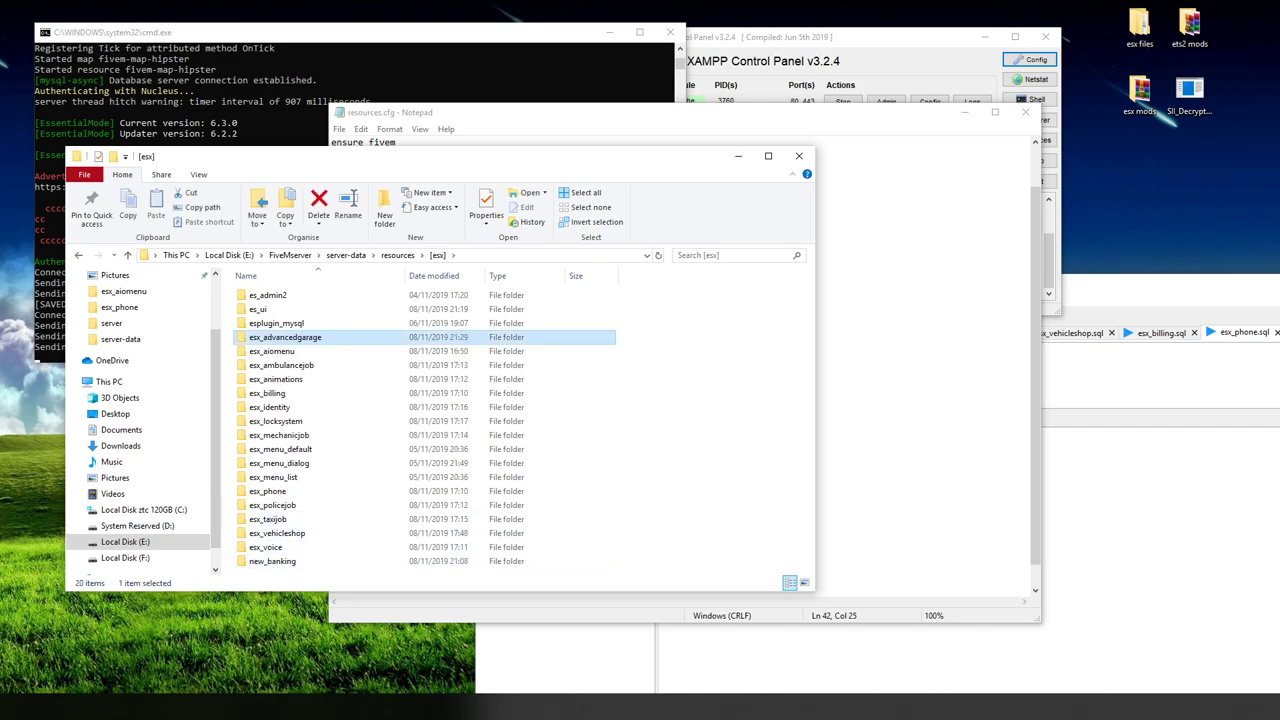
drag(0, 500, 770, 507)
click(799, 156)
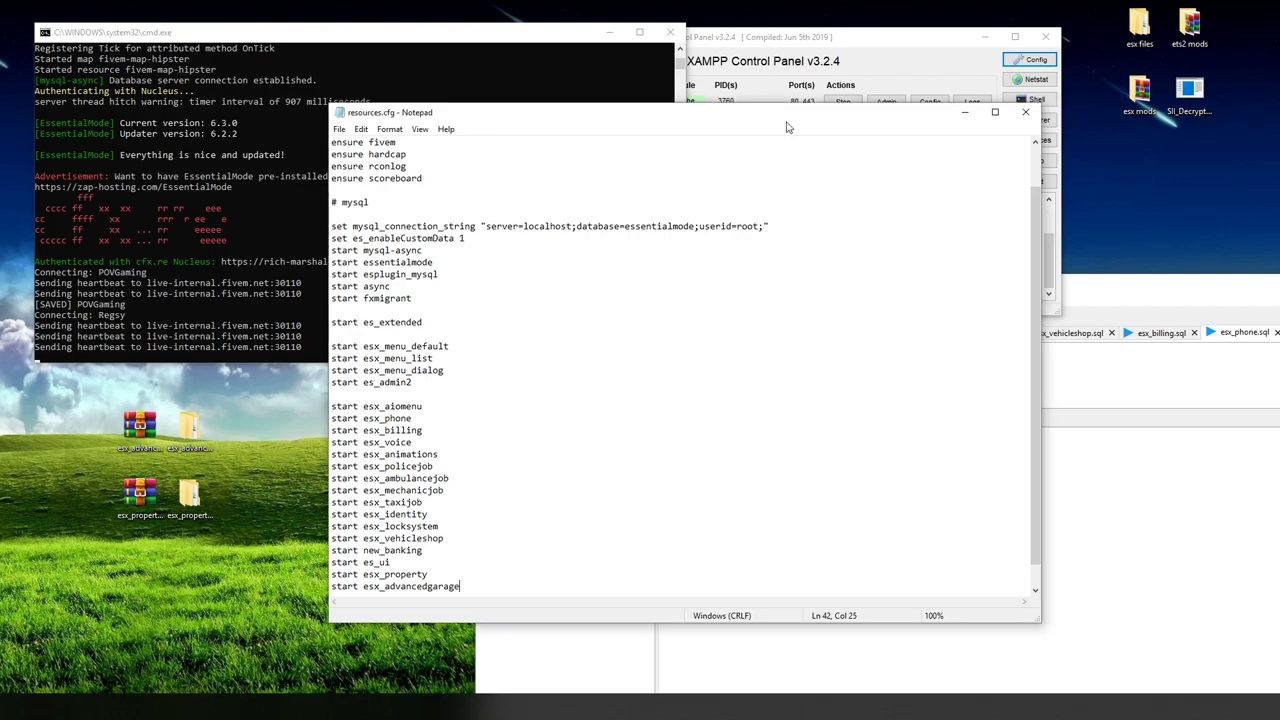
click(1025, 112)
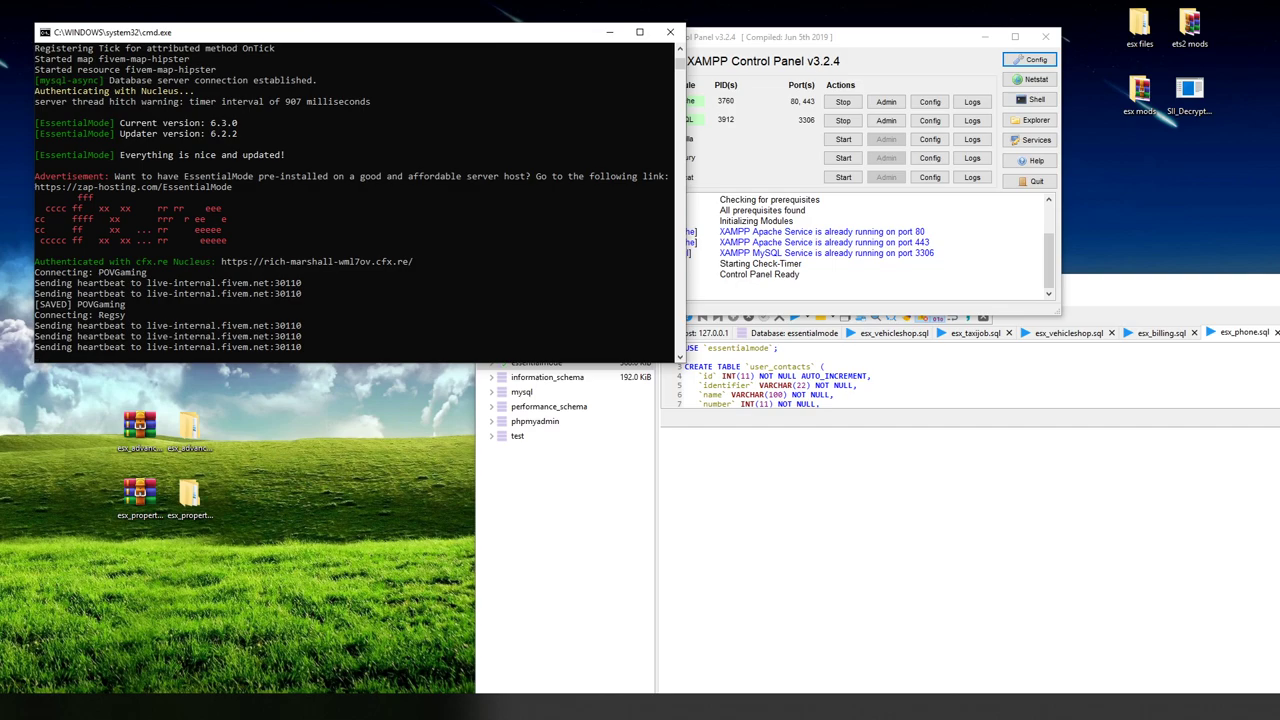
Step: Open the README.md of esx_policejob from the [esx] folder in Visual Studio Code, review its requirements and installation notes, and close it
key(super+e)
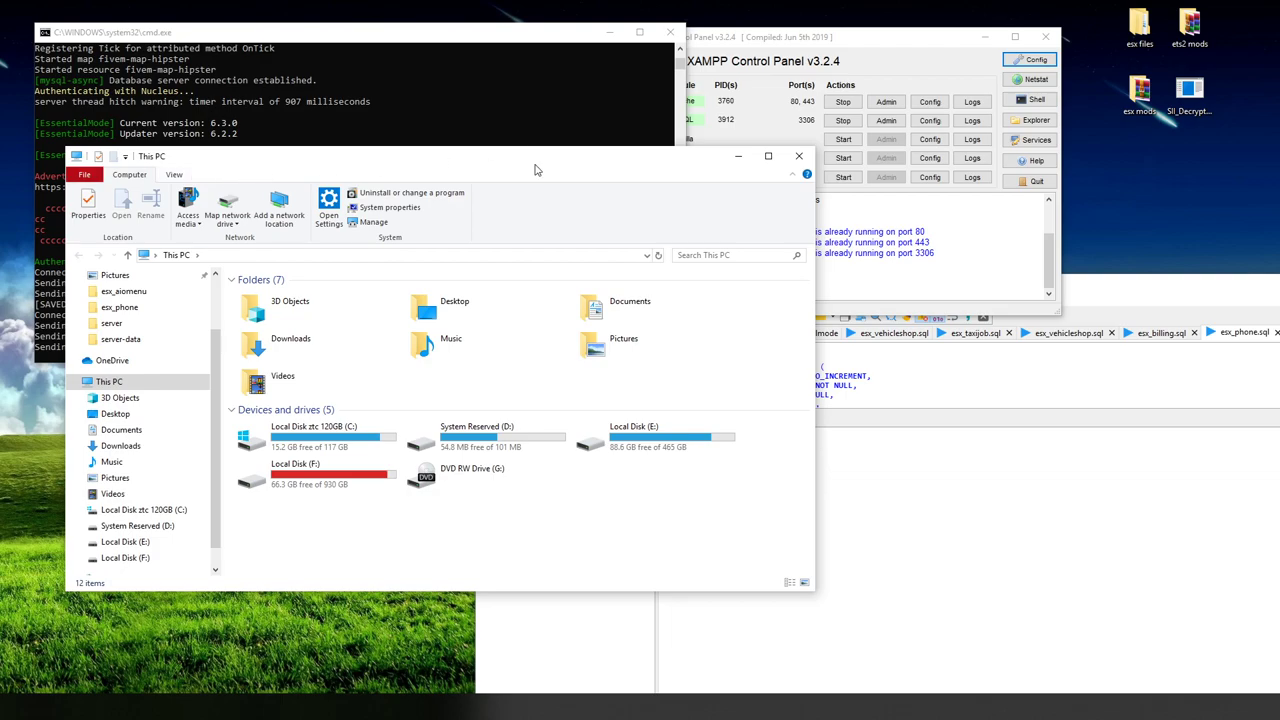
drag(535, 164, 0, 180)
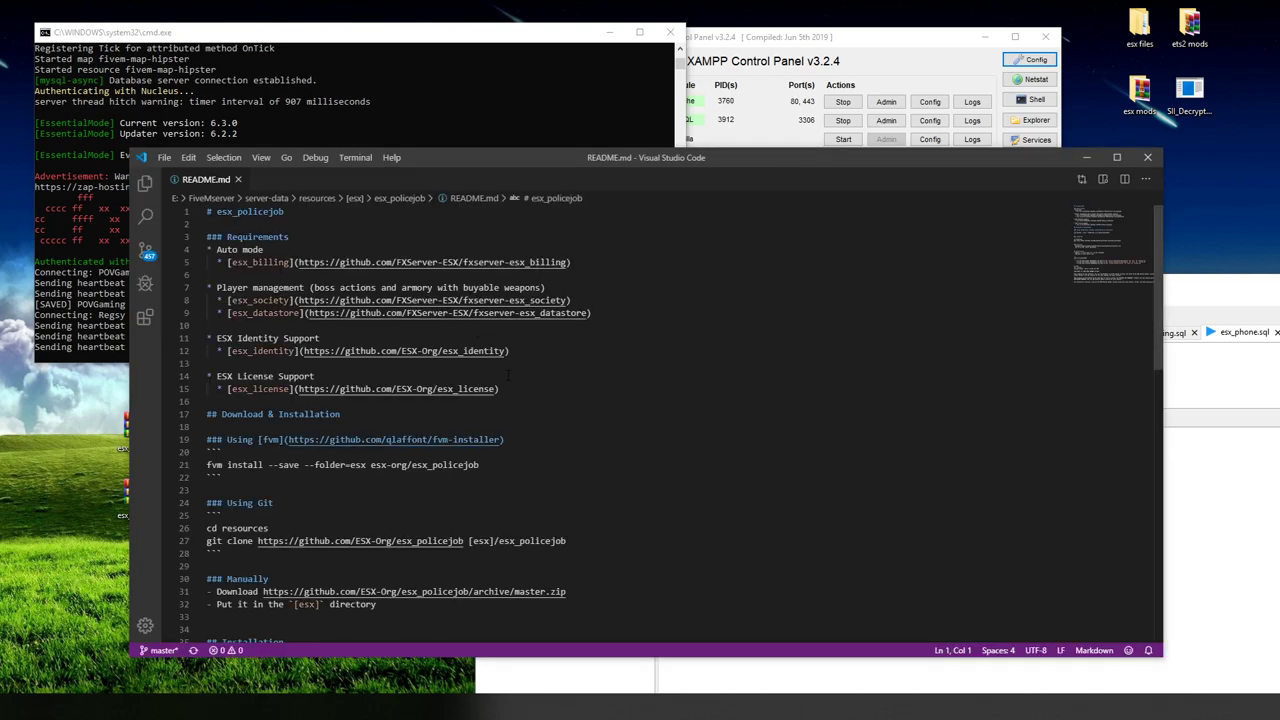
scroll(566, 430, down, 3)
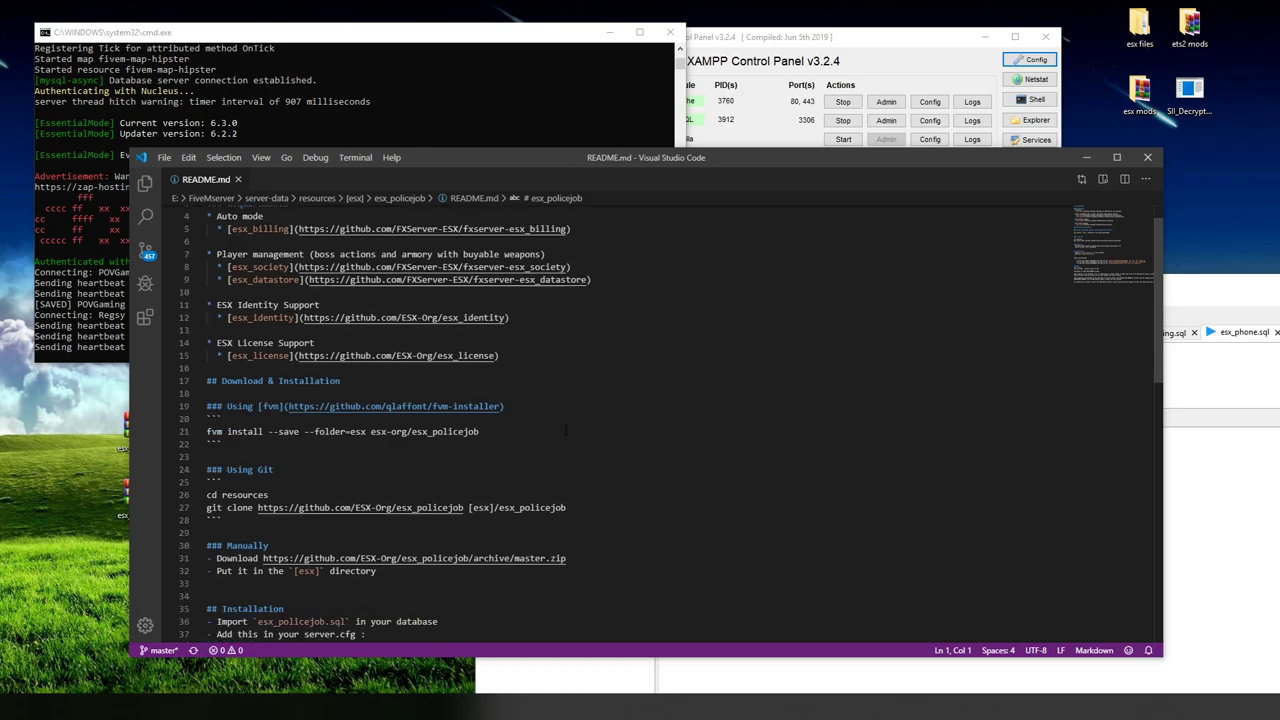
scroll(566, 430, down, 5)
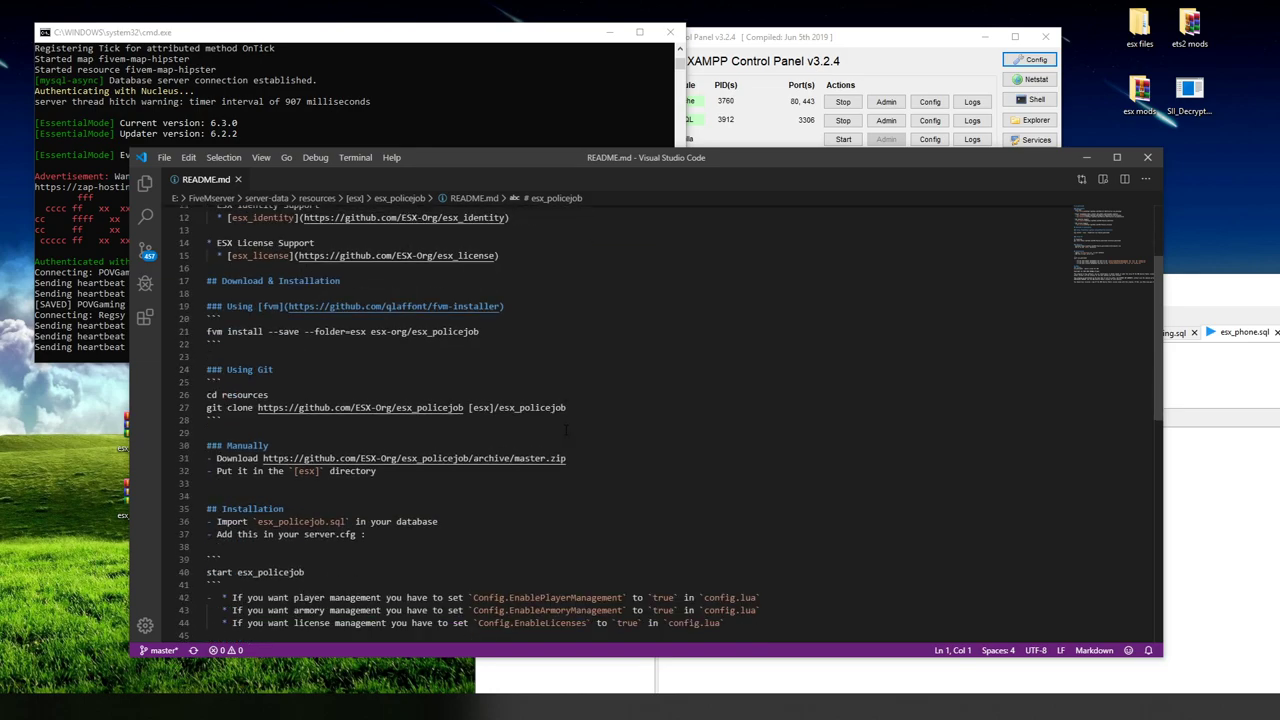
scroll(566, 430, down, 2)
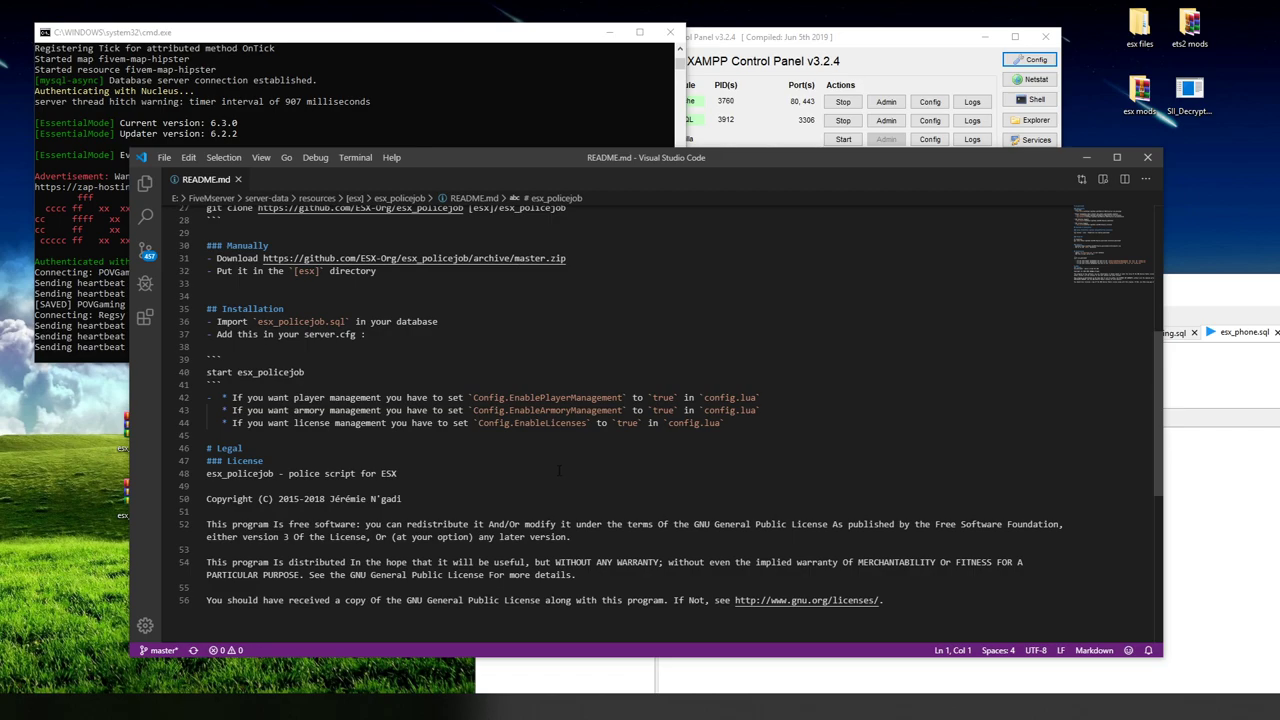
scroll(559, 470, up, 5)
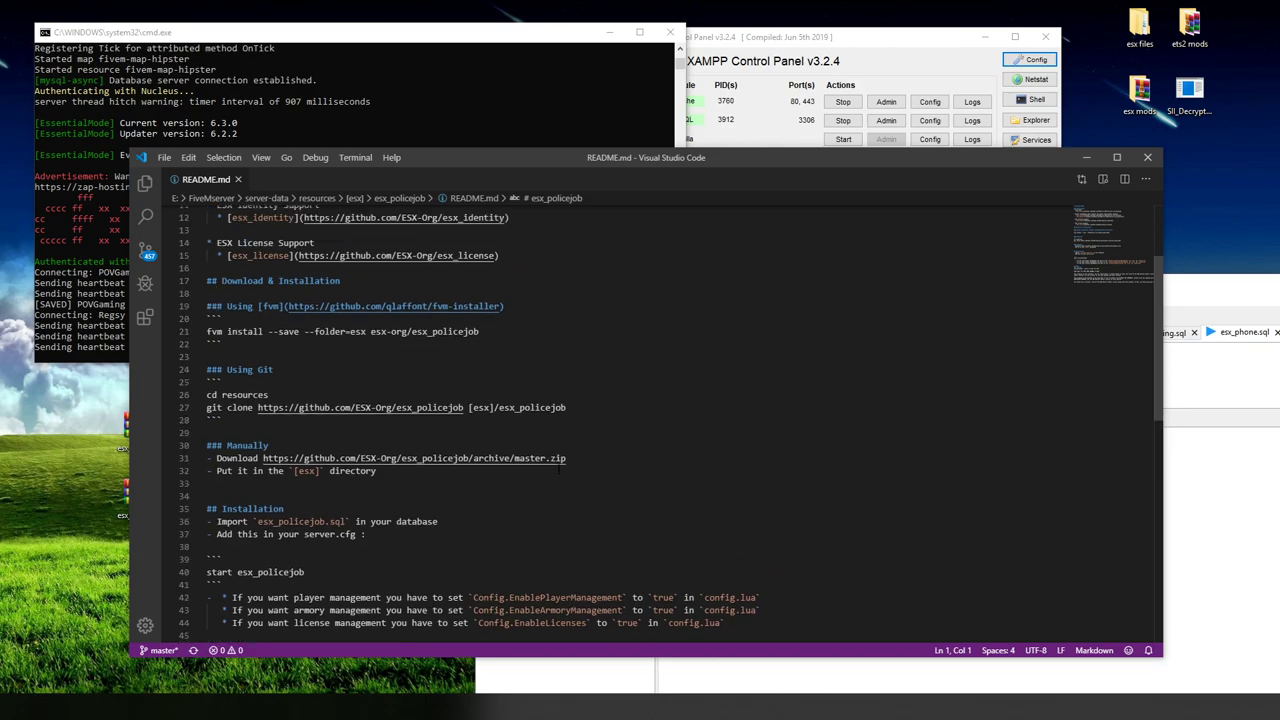
scroll(559, 470, up, 4)
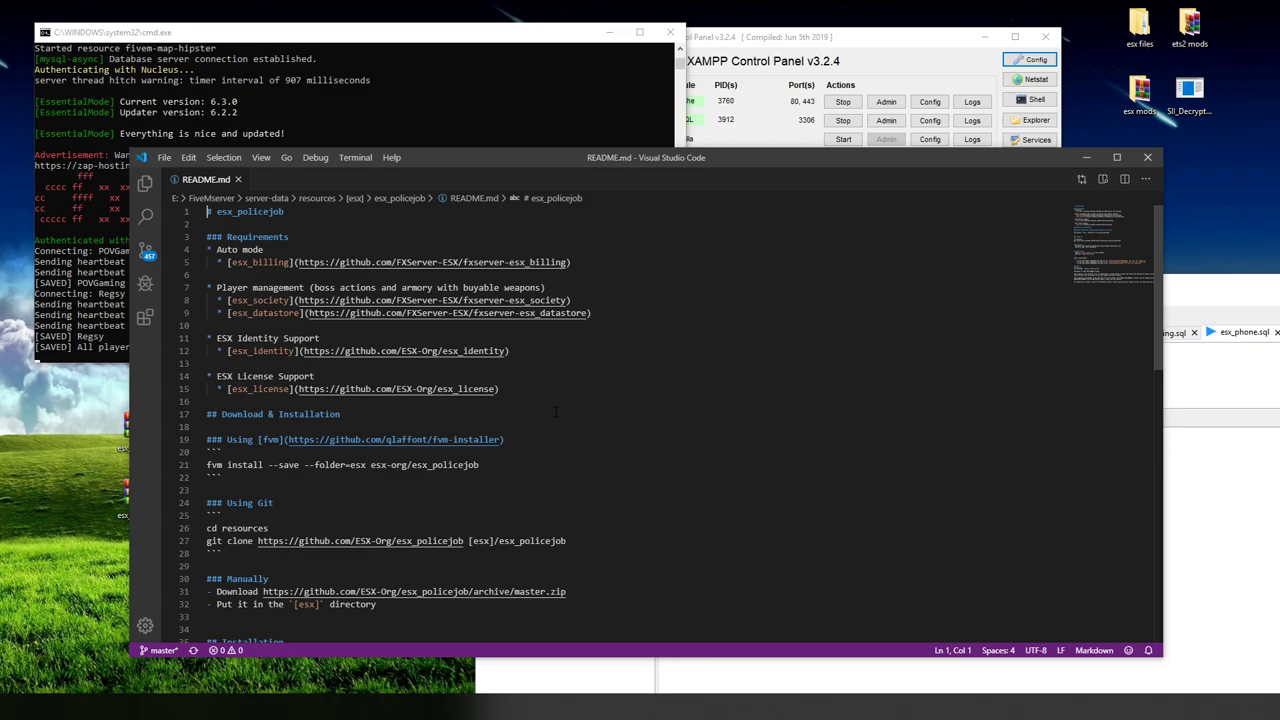
click(1147, 160)
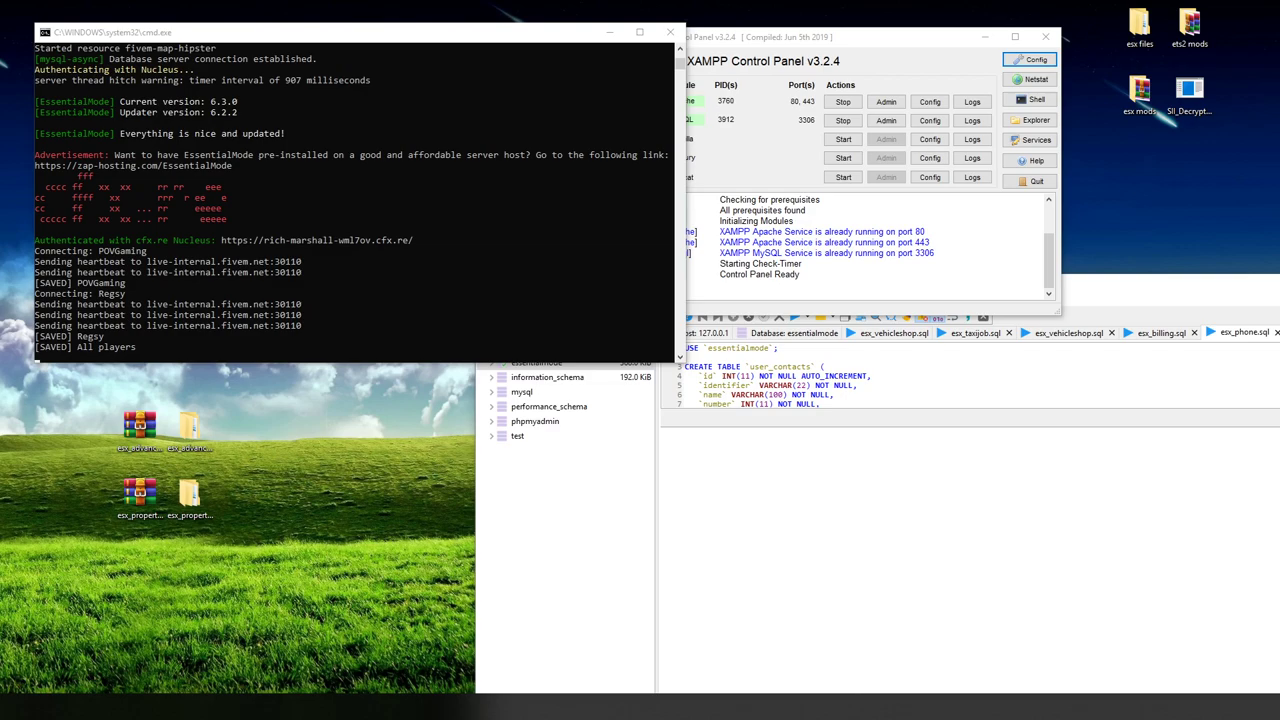
Step: Check the server console's startup output and the start lines in resources.cfg
click(555, 114)
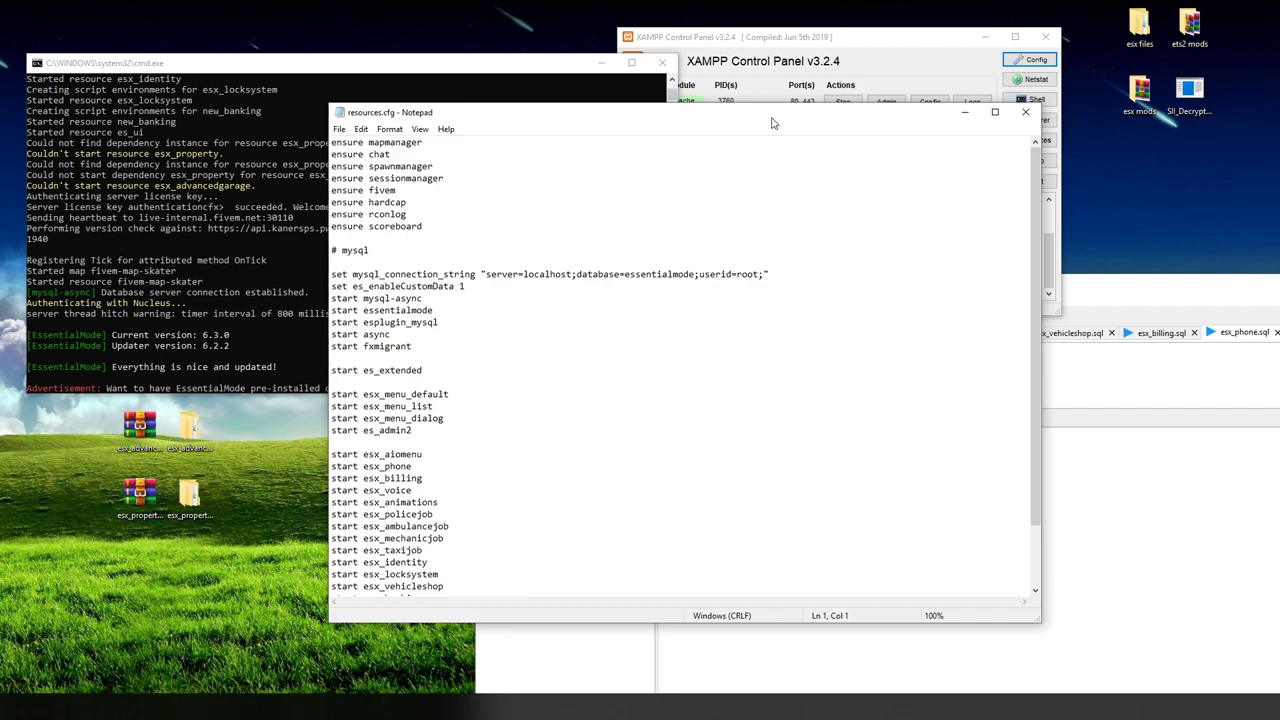
drag(771, 123, 0, 105)
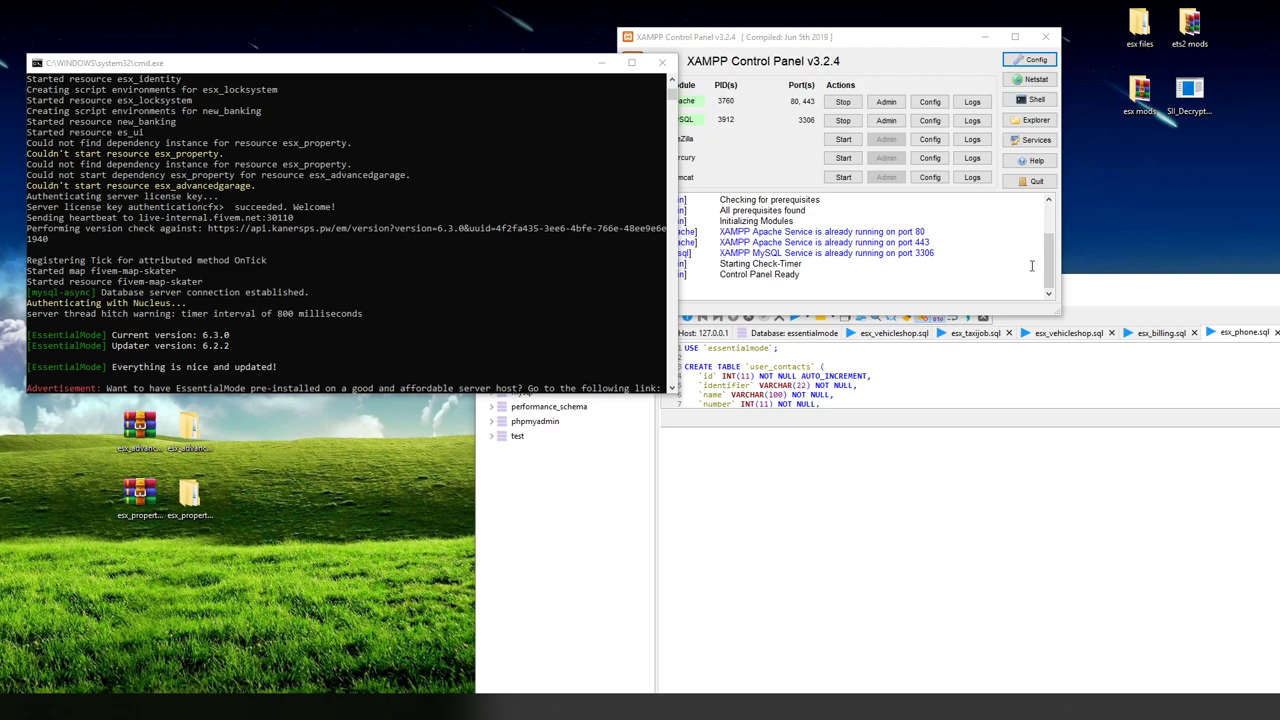
Step: Reopen HeidiSQL with esx_property.sql through the FiveMserver session, execute the script on the essentialmode database, and close HeidiSQL
drag(1197, 290, 899, 218)
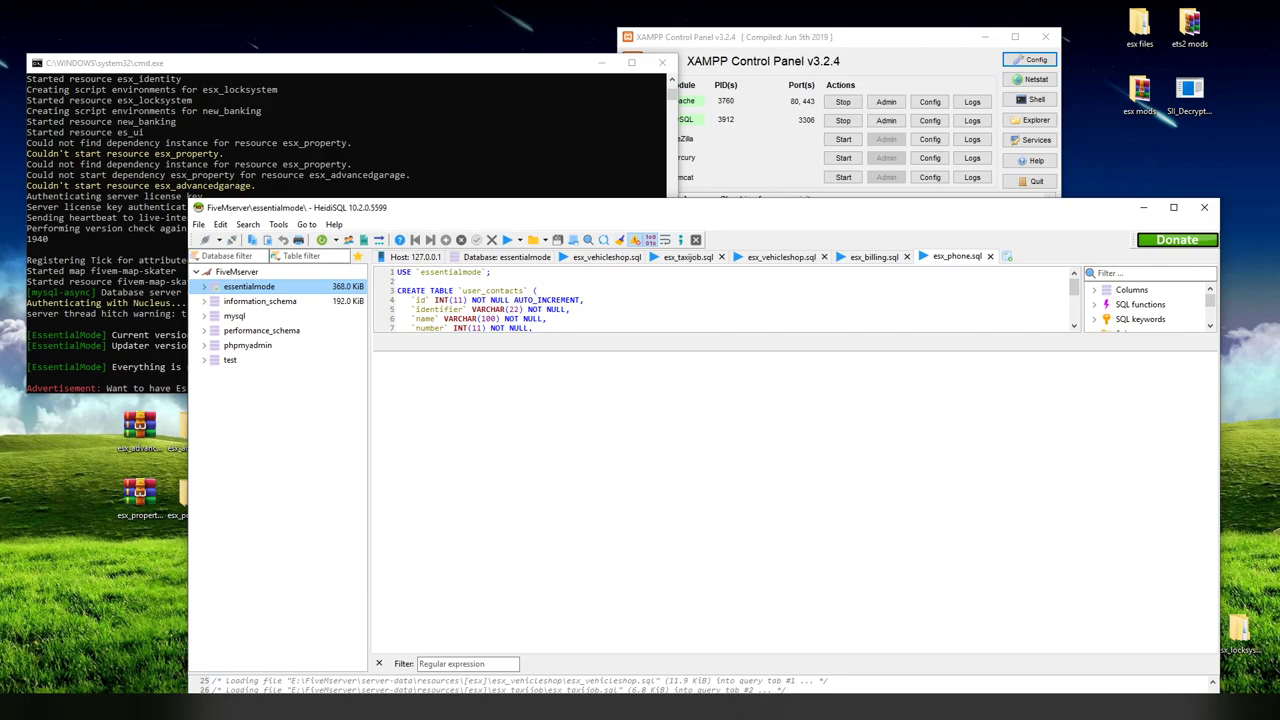
click(1204, 207)
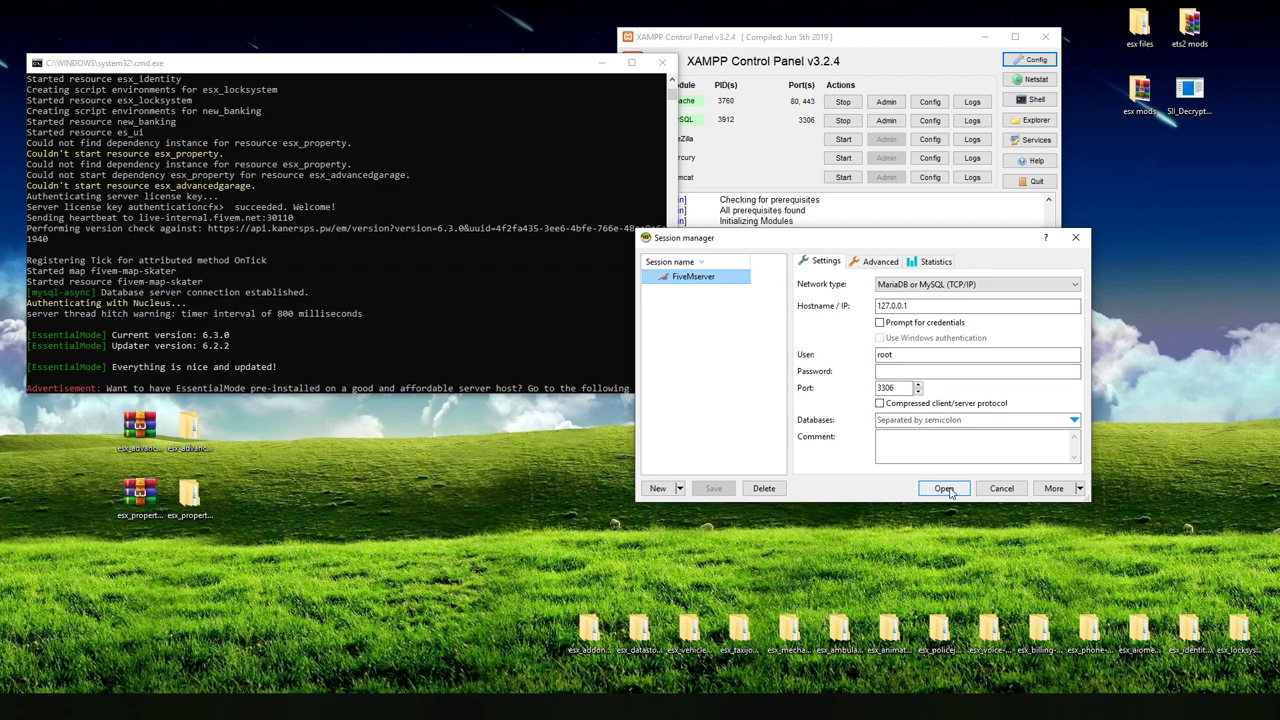
click(946, 489)
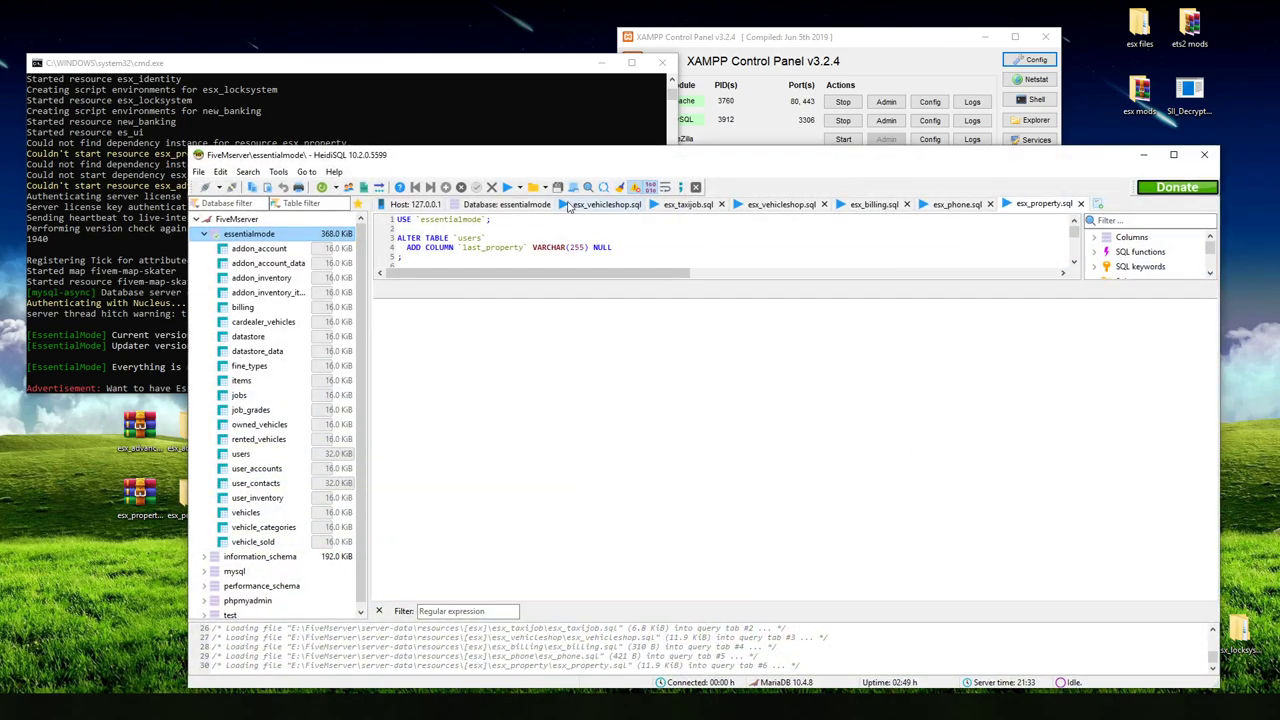
click(507, 188)
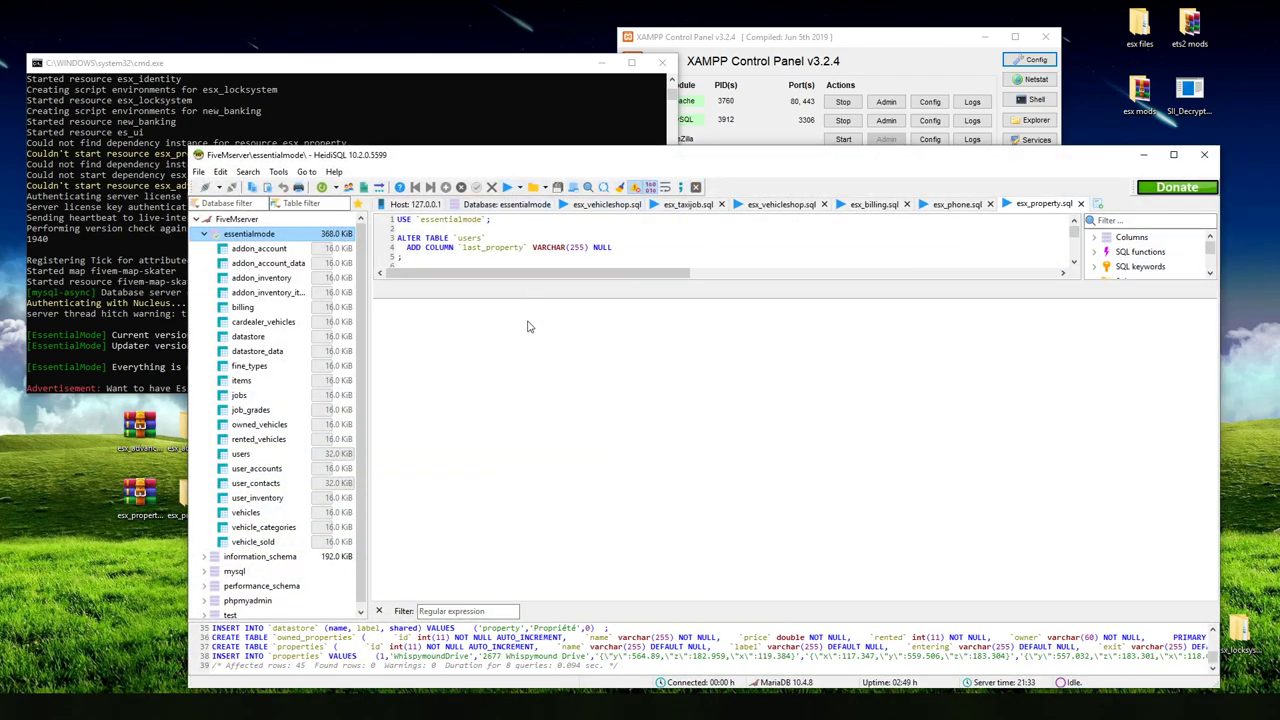
click(1197, 157)
Step: Open offices.sql from the esx_property folder through the FiveMserver session and execute it on the essentialmode database
key(alt+Tab)
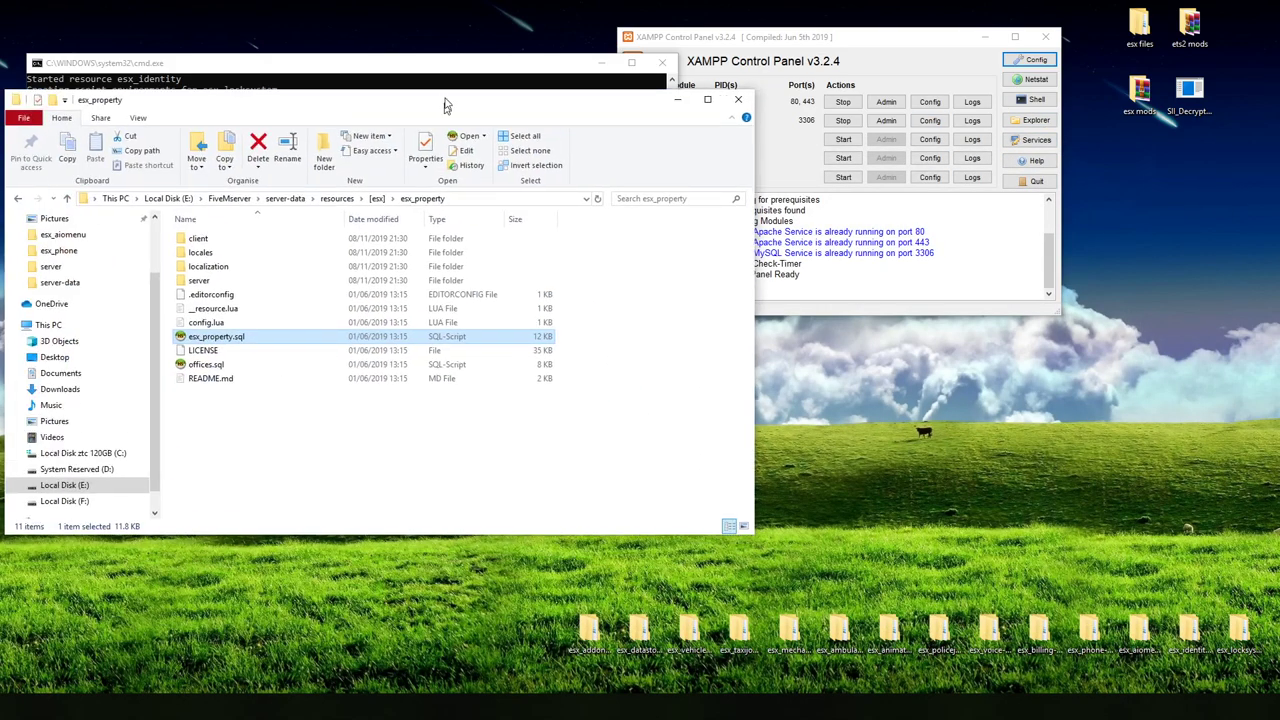
click(196, 349)
double_click(196, 349)
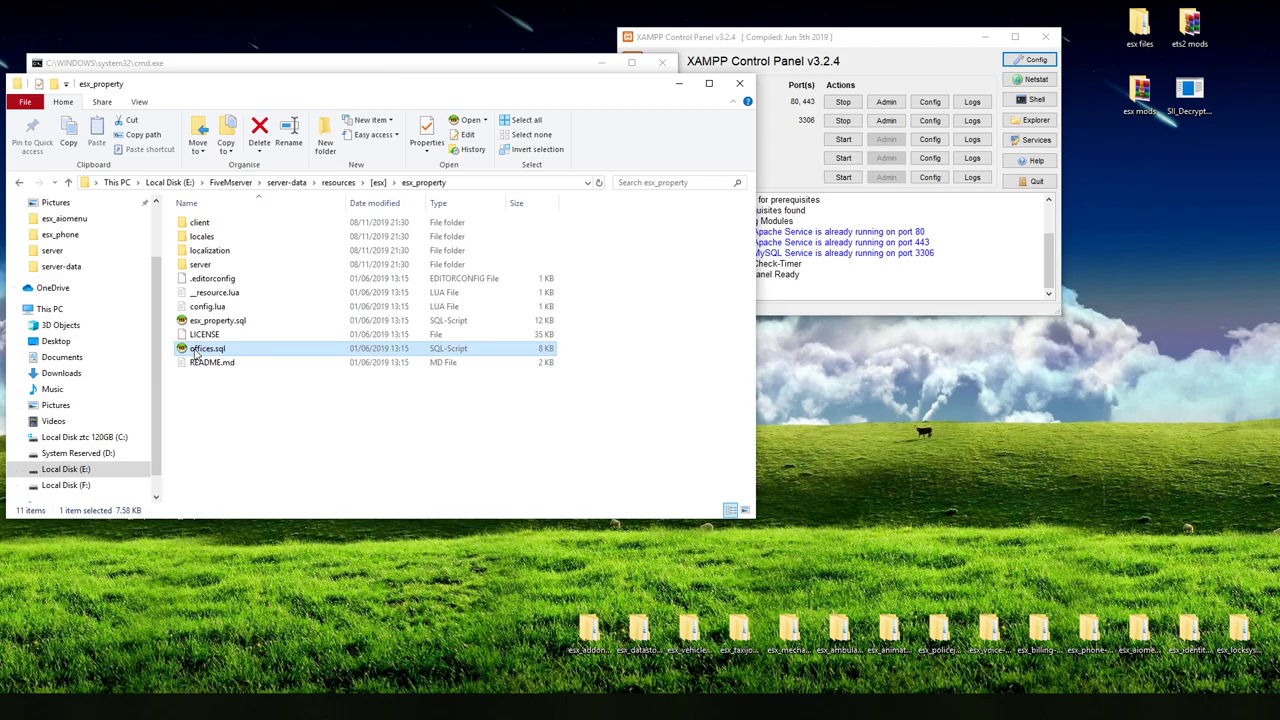
click(943, 488)
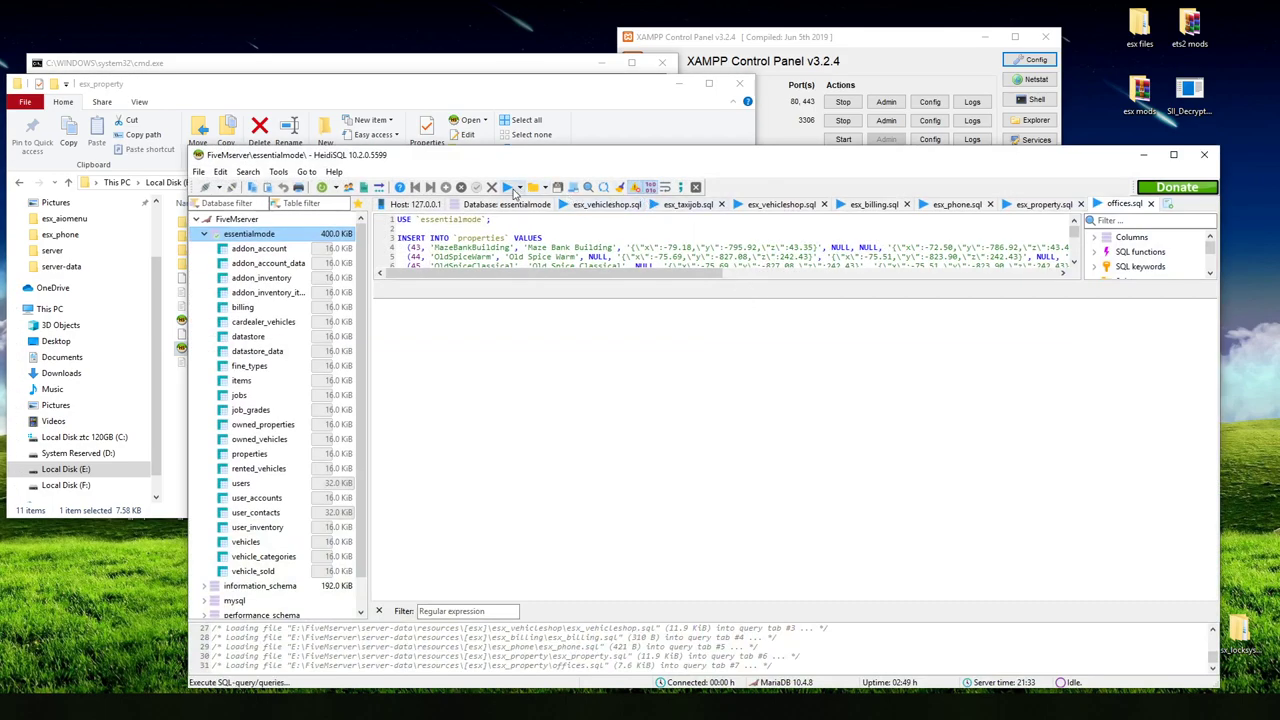
click(508, 188)
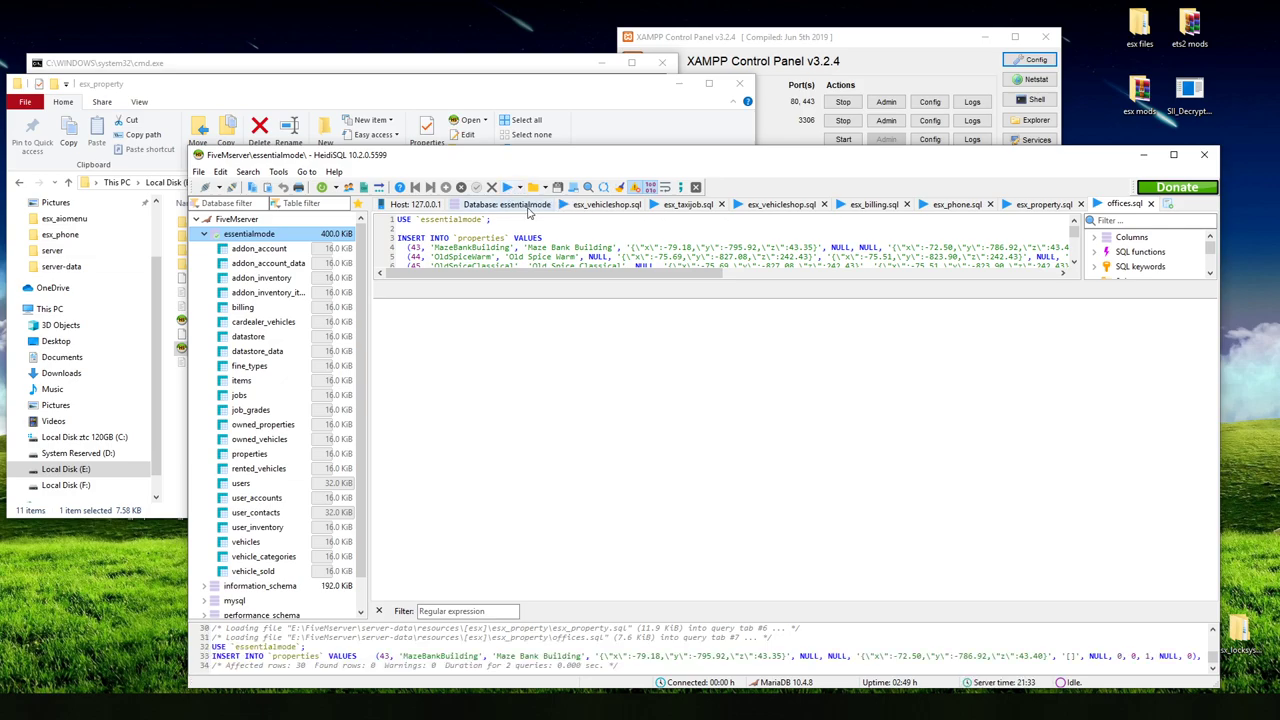
Step: Close the esx_taxijob, second esx_vehicleshop, esx_billing, esx_phone, esx_property and offices SQL queries, keeping only the first esx_vehicleshop.sql open
click(723, 204)
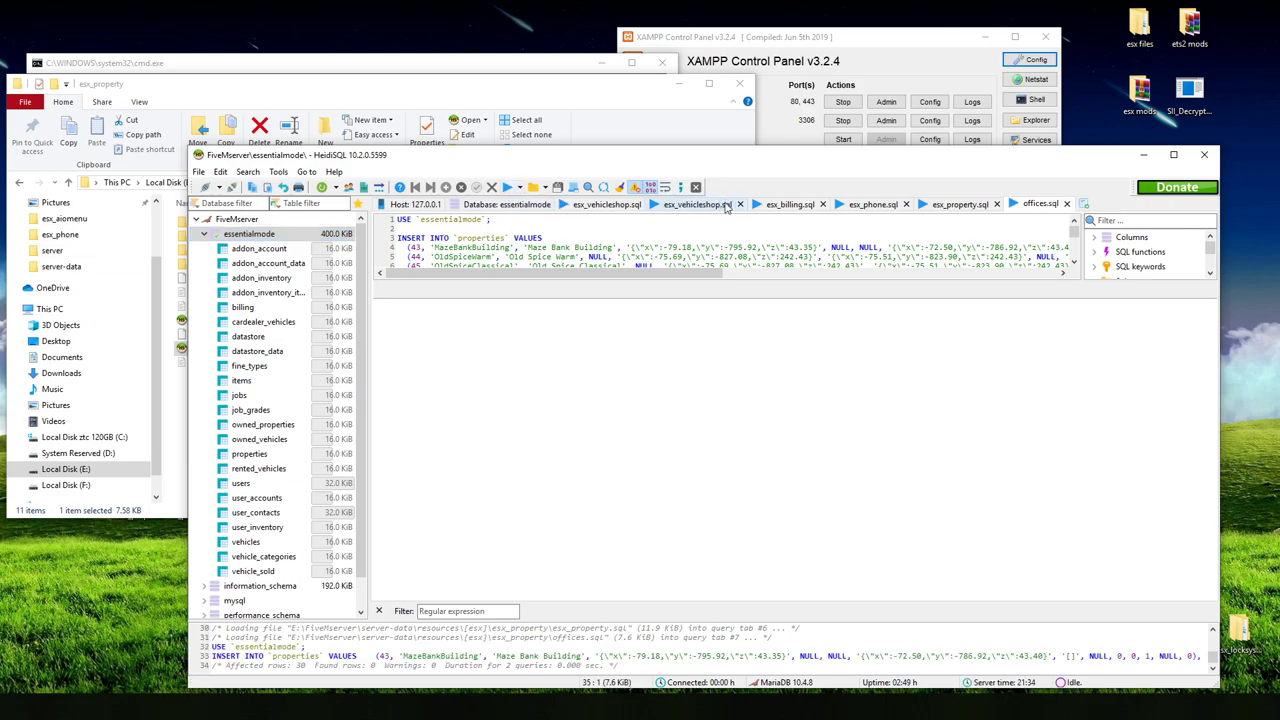
click(739, 204)
click(802, 204)
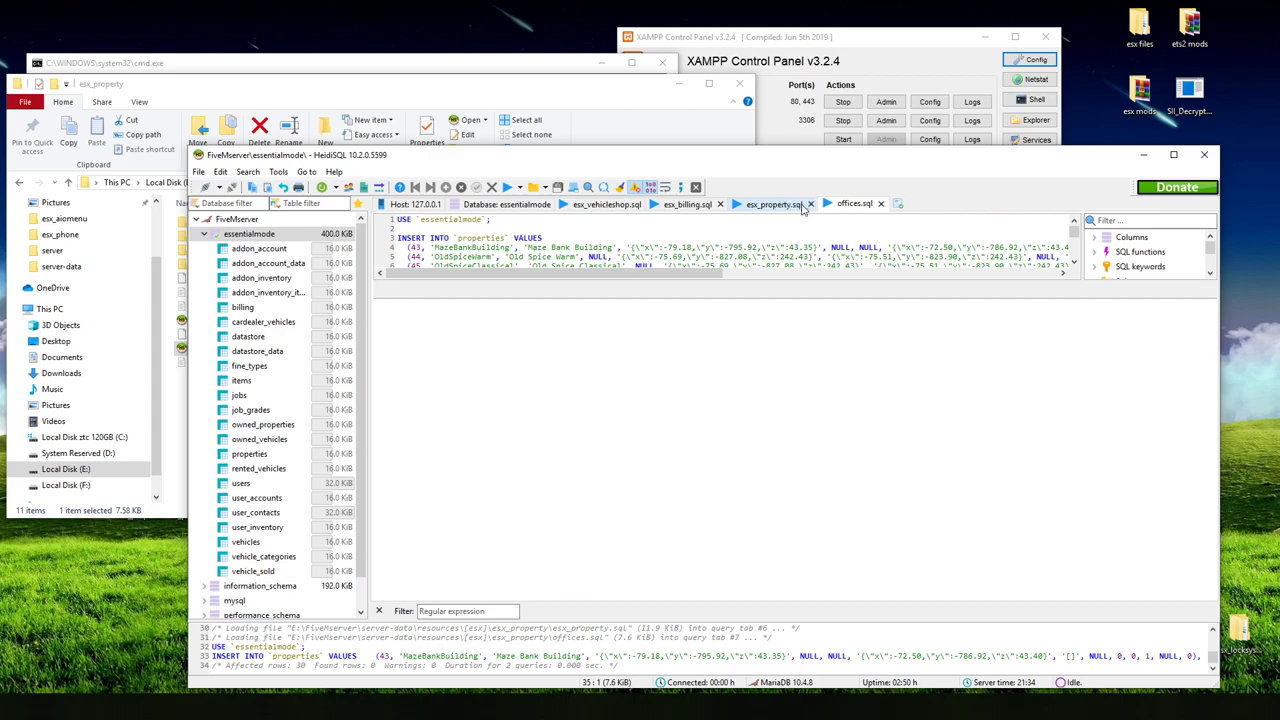
click(811, 204)
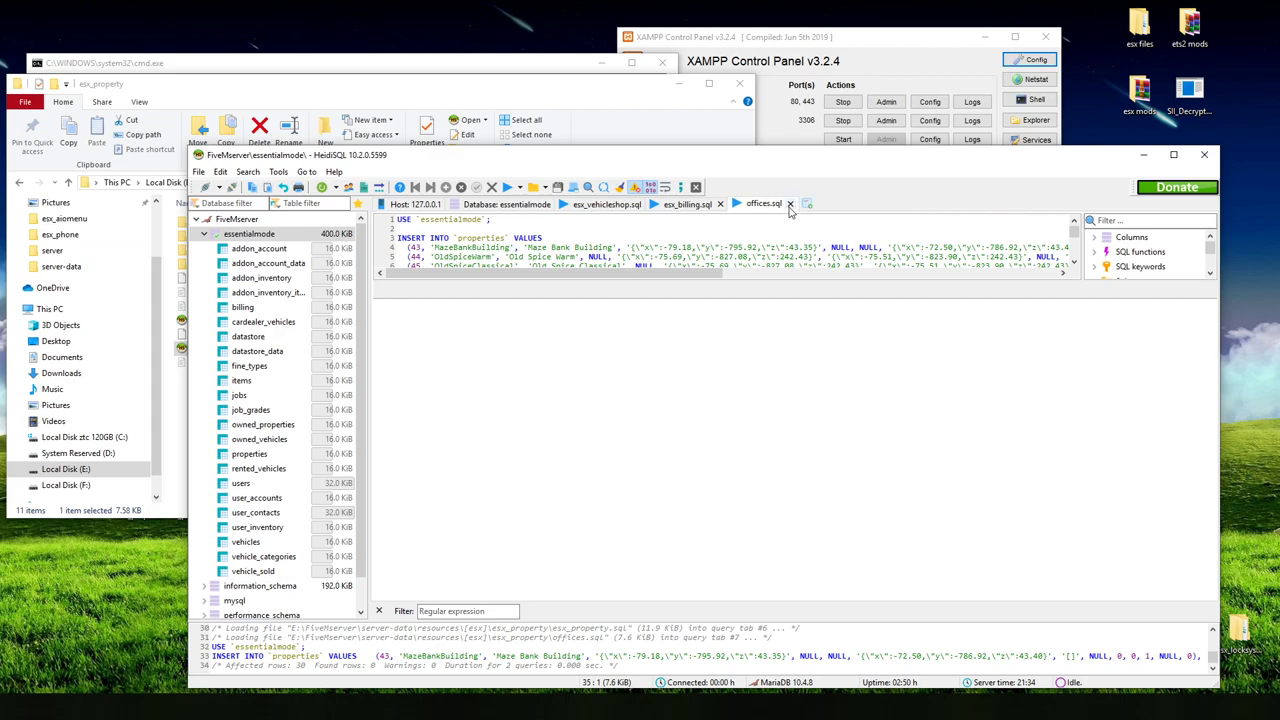
click(790, 204)
click(720, 204)
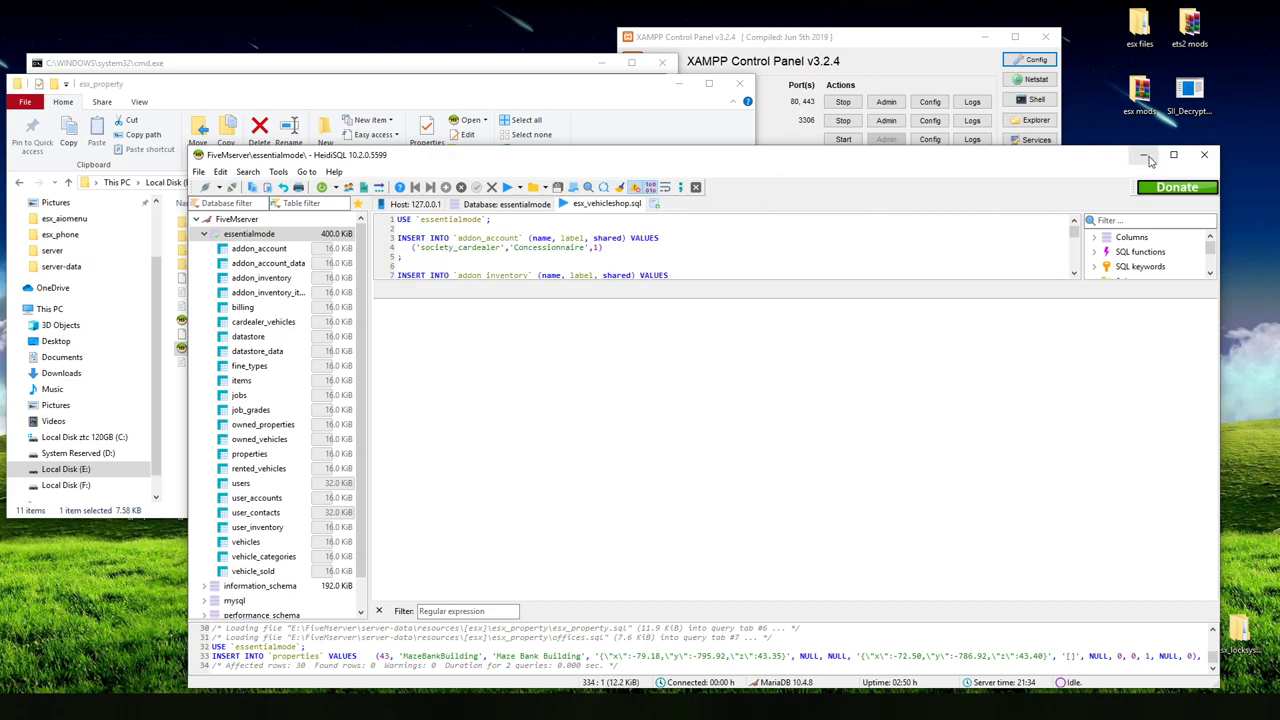
Step: Open the esx_advancedgarage folder inside the [esx] resources folder and close HeidiSQL
click(359, 90)
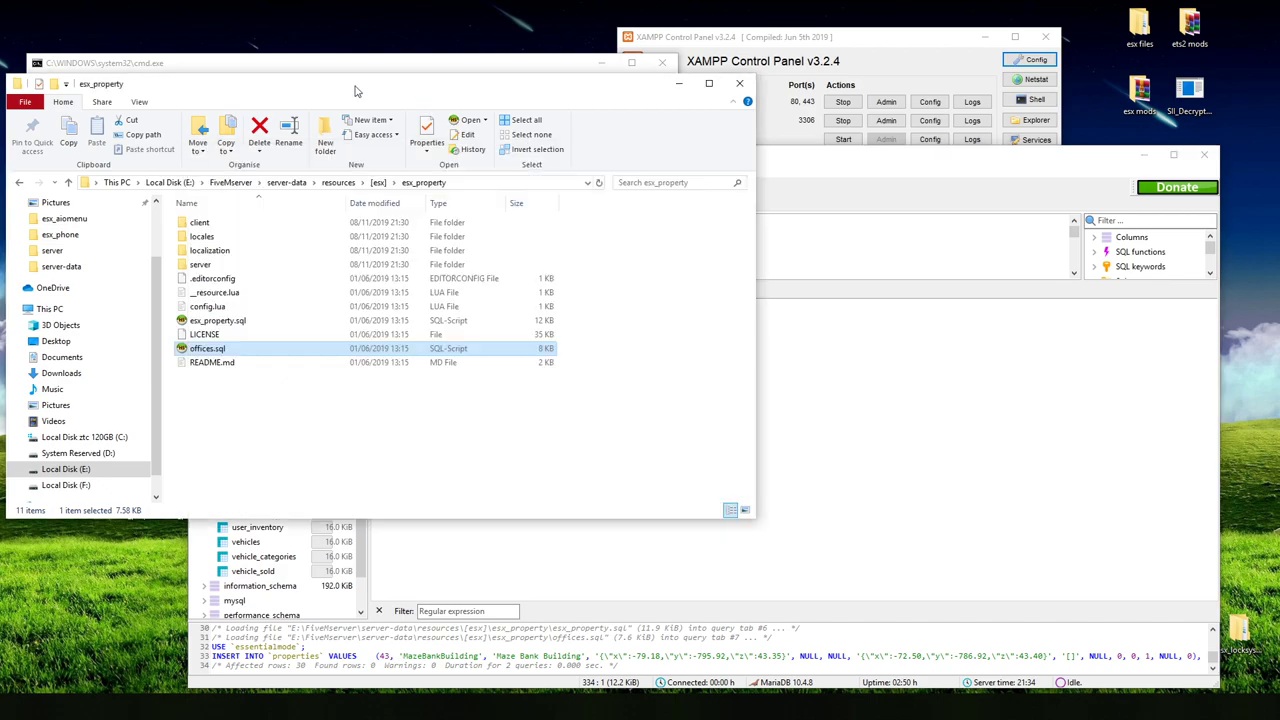
click(20, 184)
scroll(262, 467, down, 1)
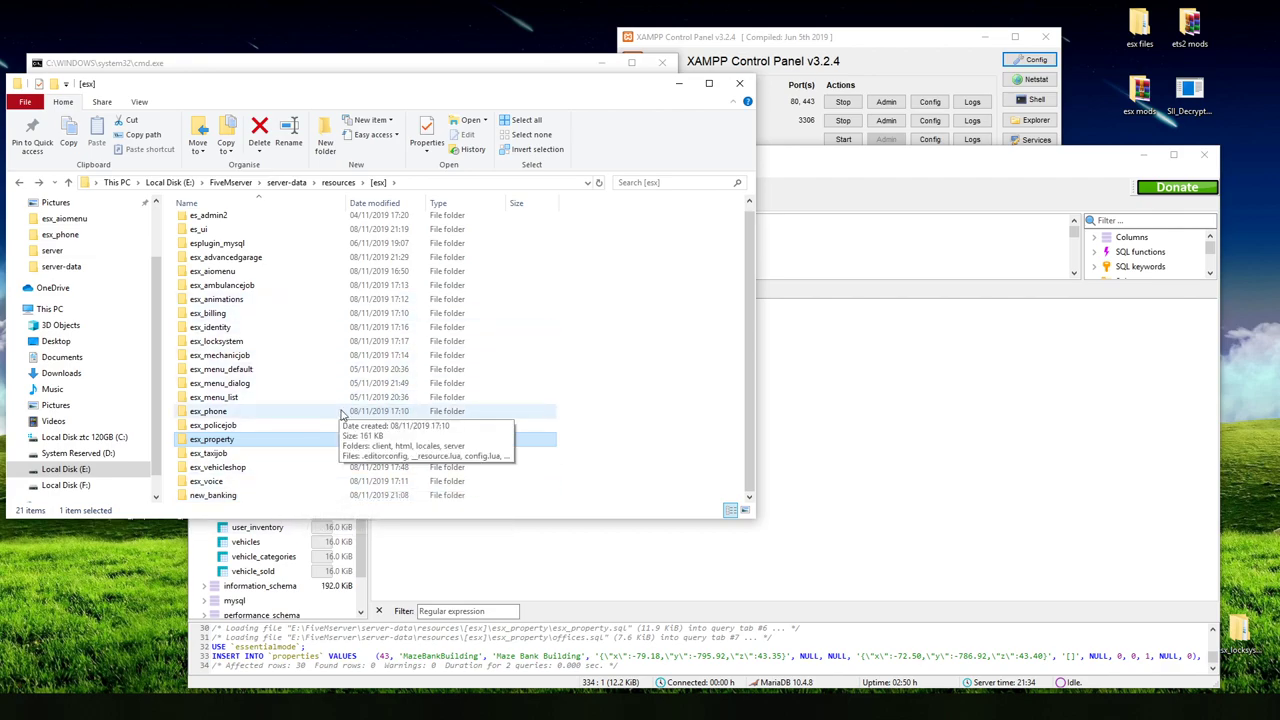
double_click(292, 257)
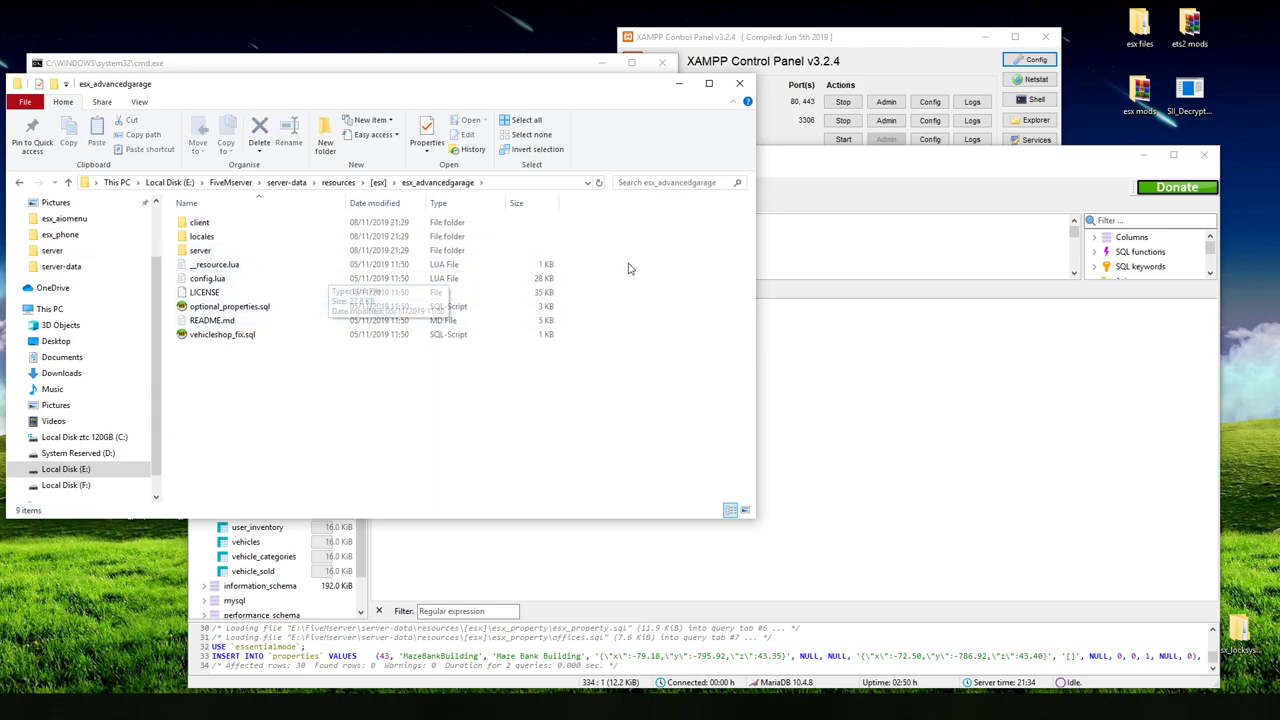
click(834, 178)
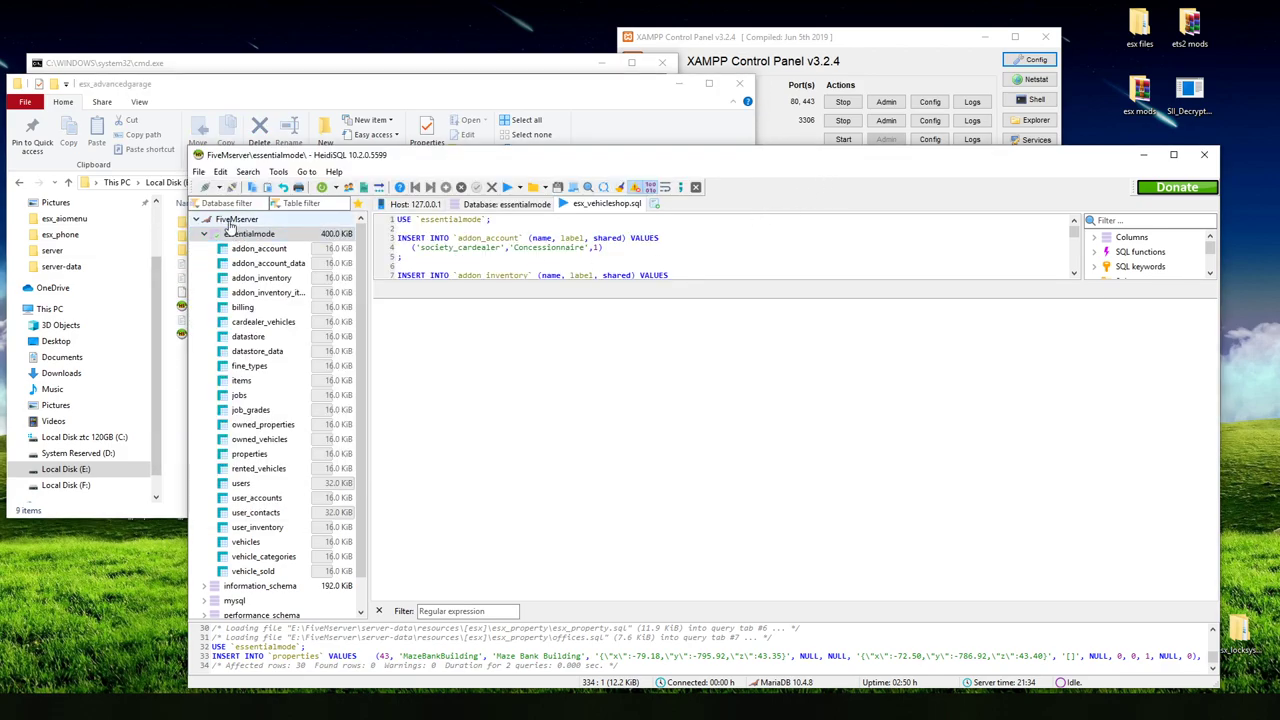
click(1204, 154)
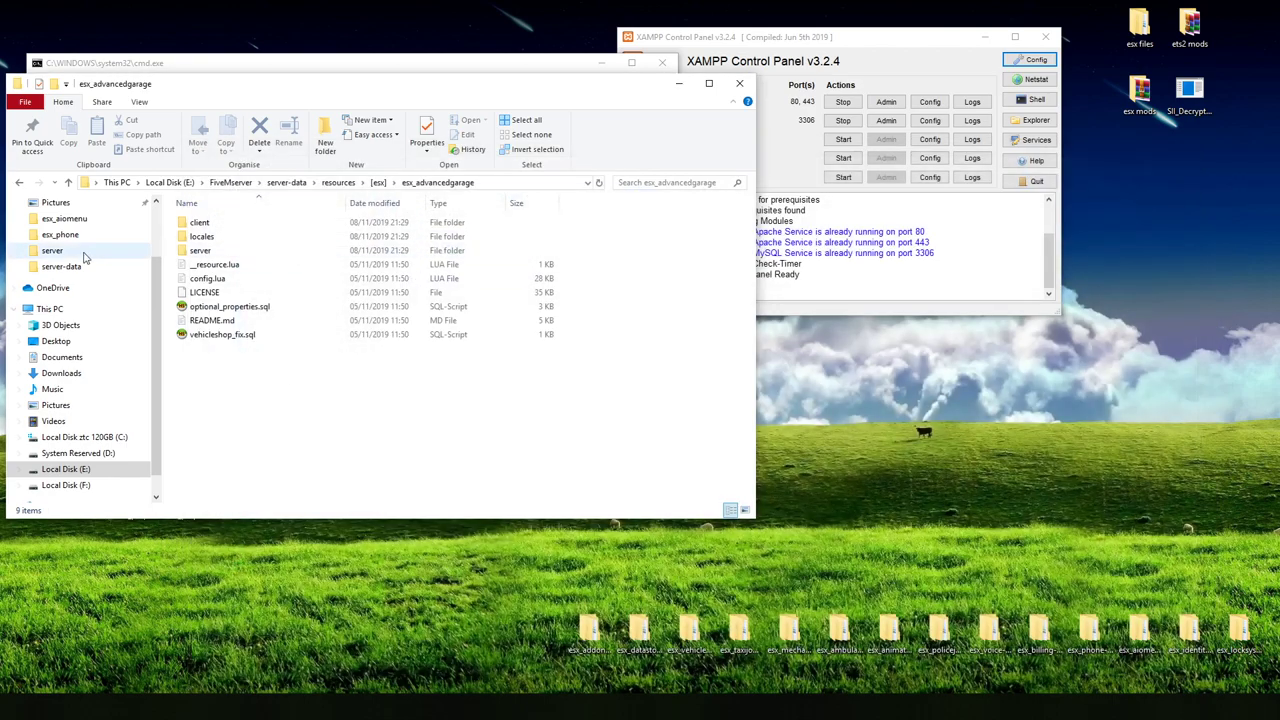
Step: Open optional_properties.sql through the FiveMserver session, execute it on the essentialmode database, and close HeidiSQL
double_click(252, 308)
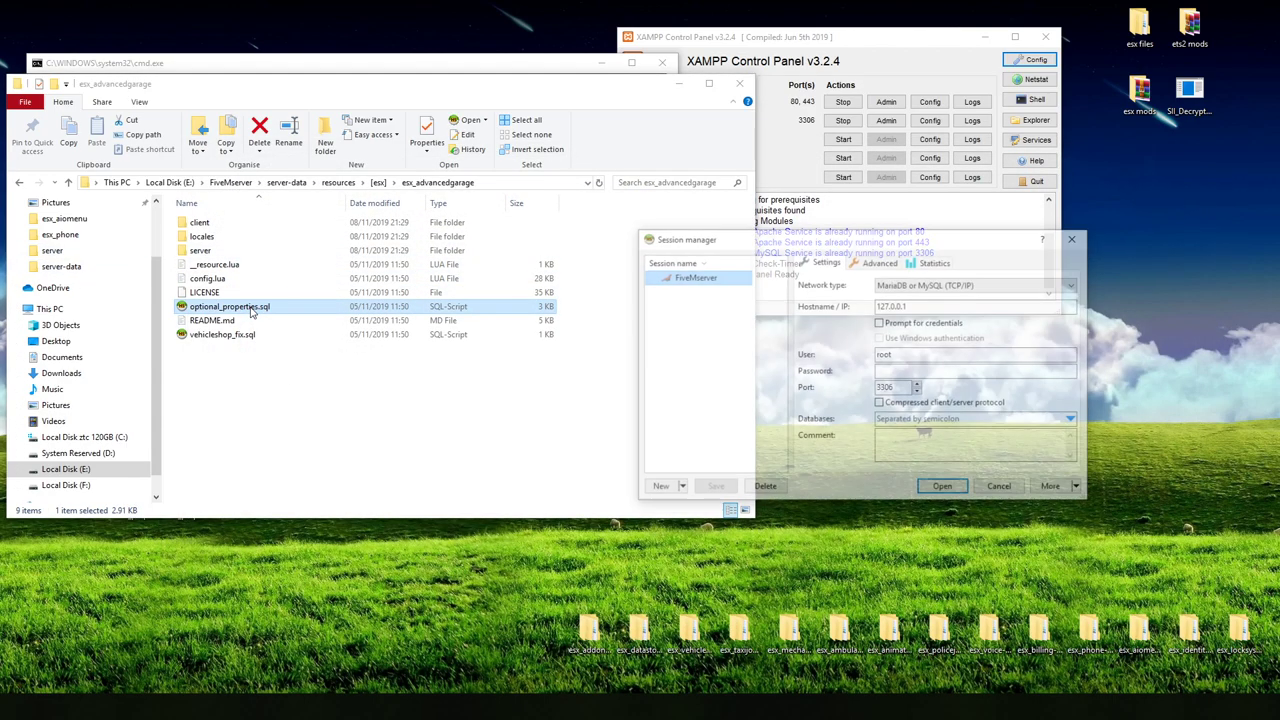
click(943, 488)
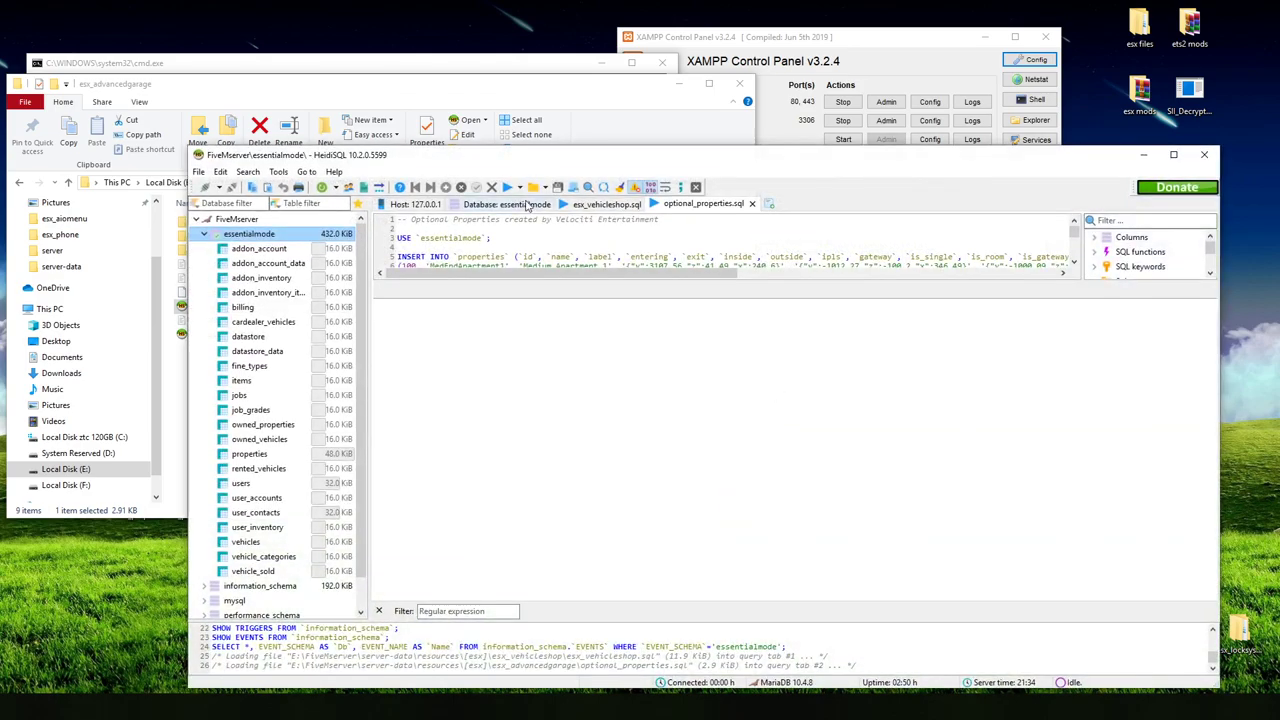
click(508, 189)
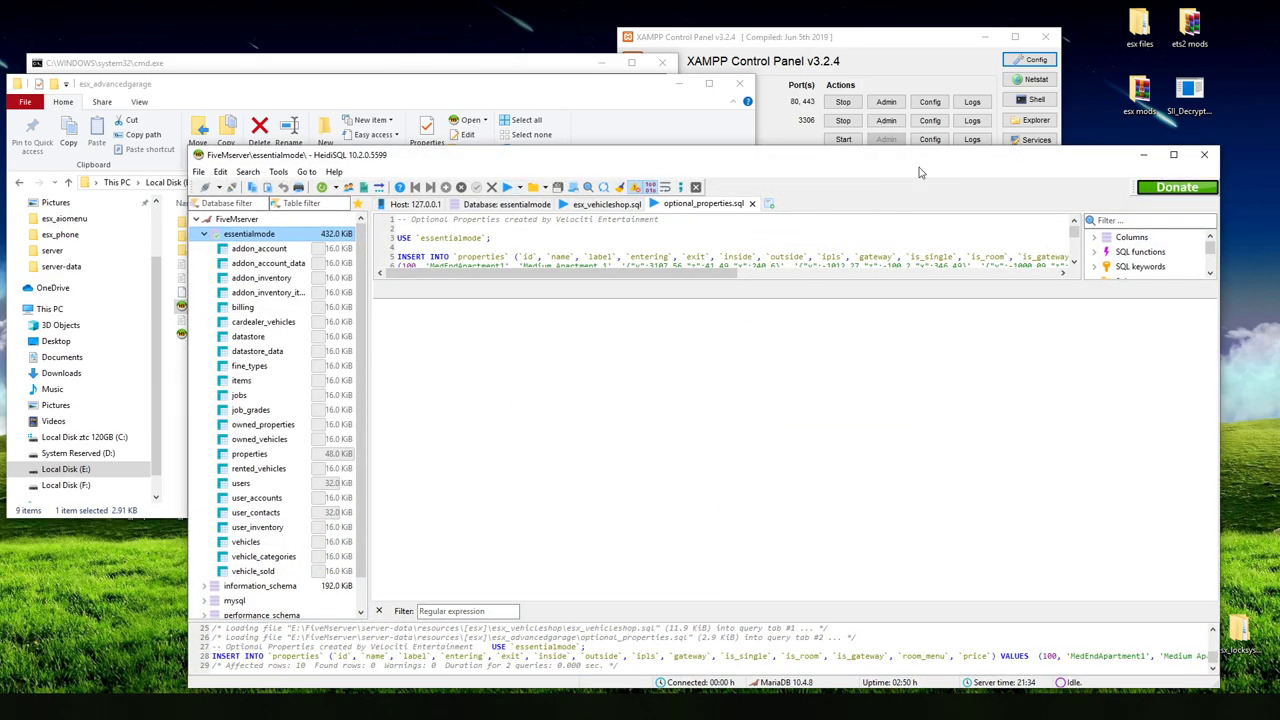
click(1204, 155)
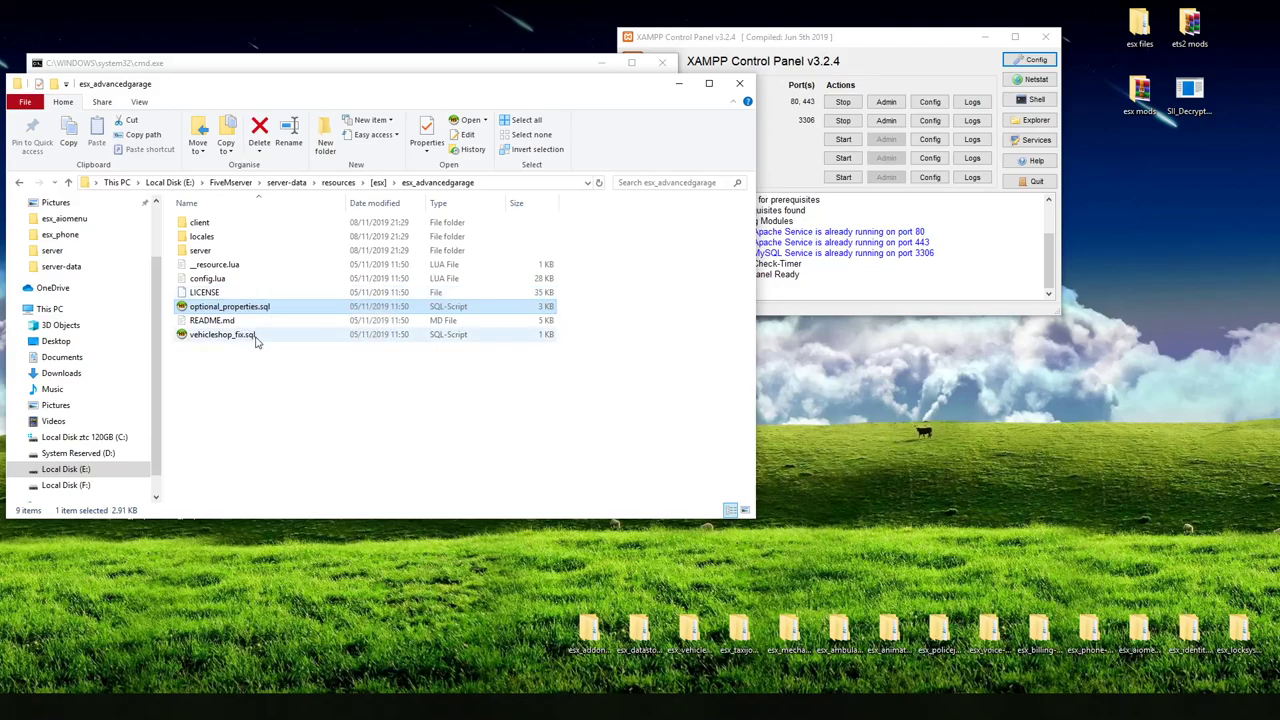
Step: Open vehicleshop_fix.sql from the esx_advancedgarage folder through the FiveMserver session and execute it on the essentialmode database
click(255, 336)
double_click(257, 337)
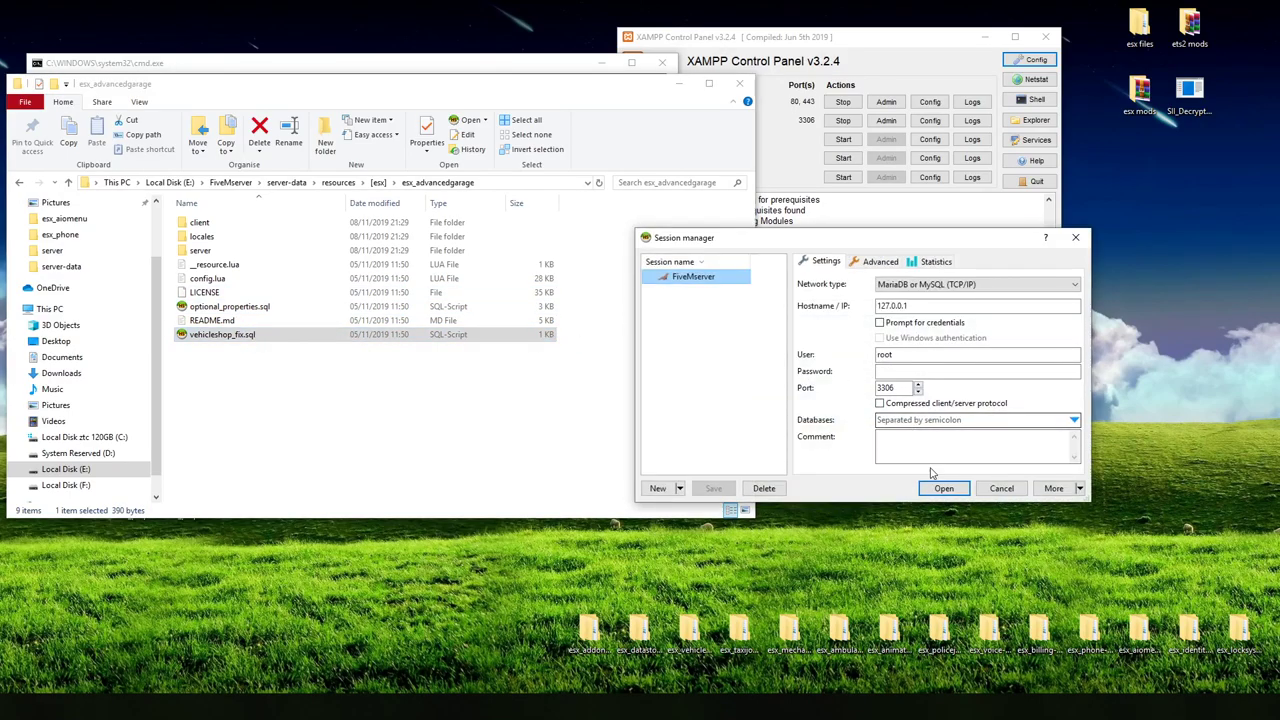
click(943, 488)
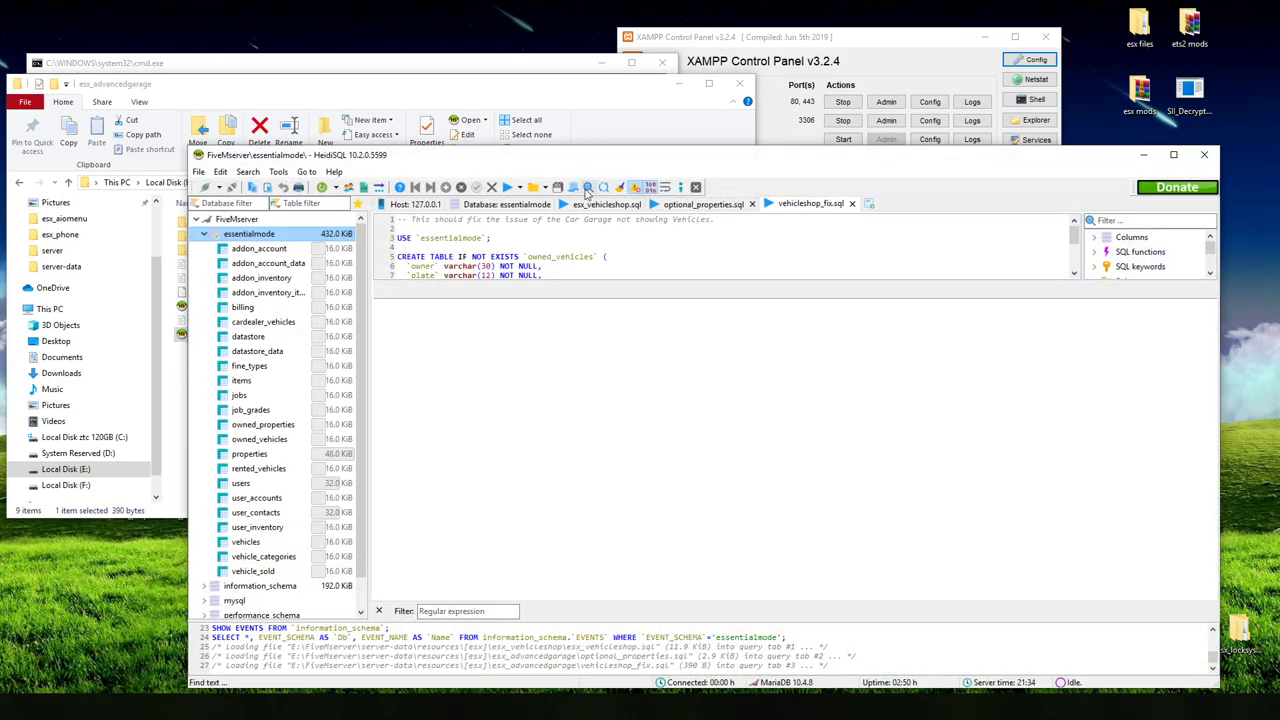
click(509, 189)
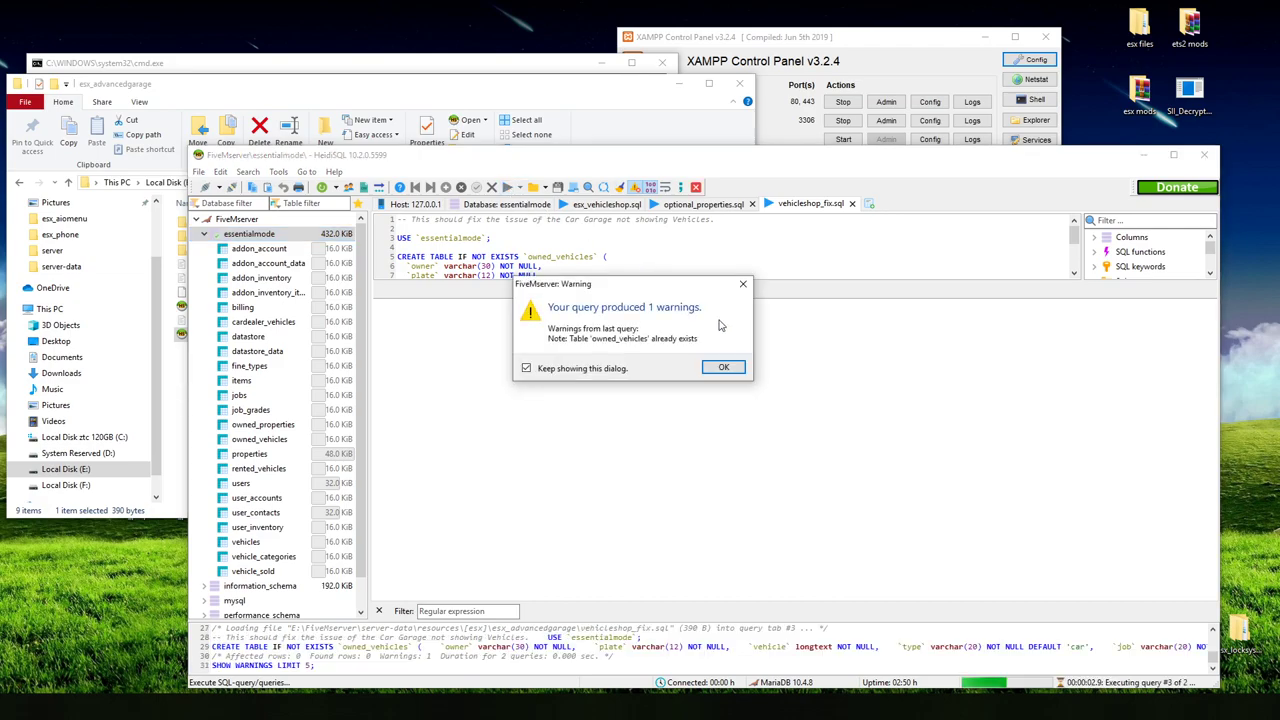
click(743, 285)
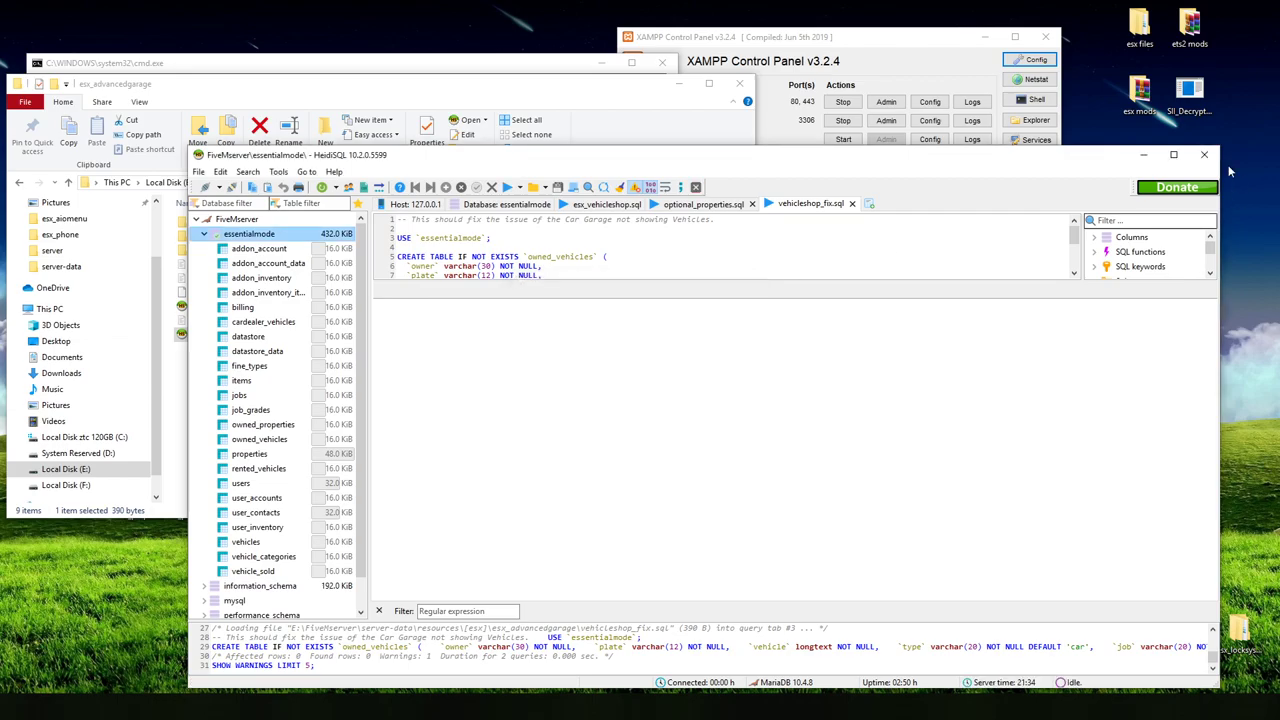
Step: Close HeidiSQL, the esx_advancedgarage folder window and the server console
click(1204, 157)
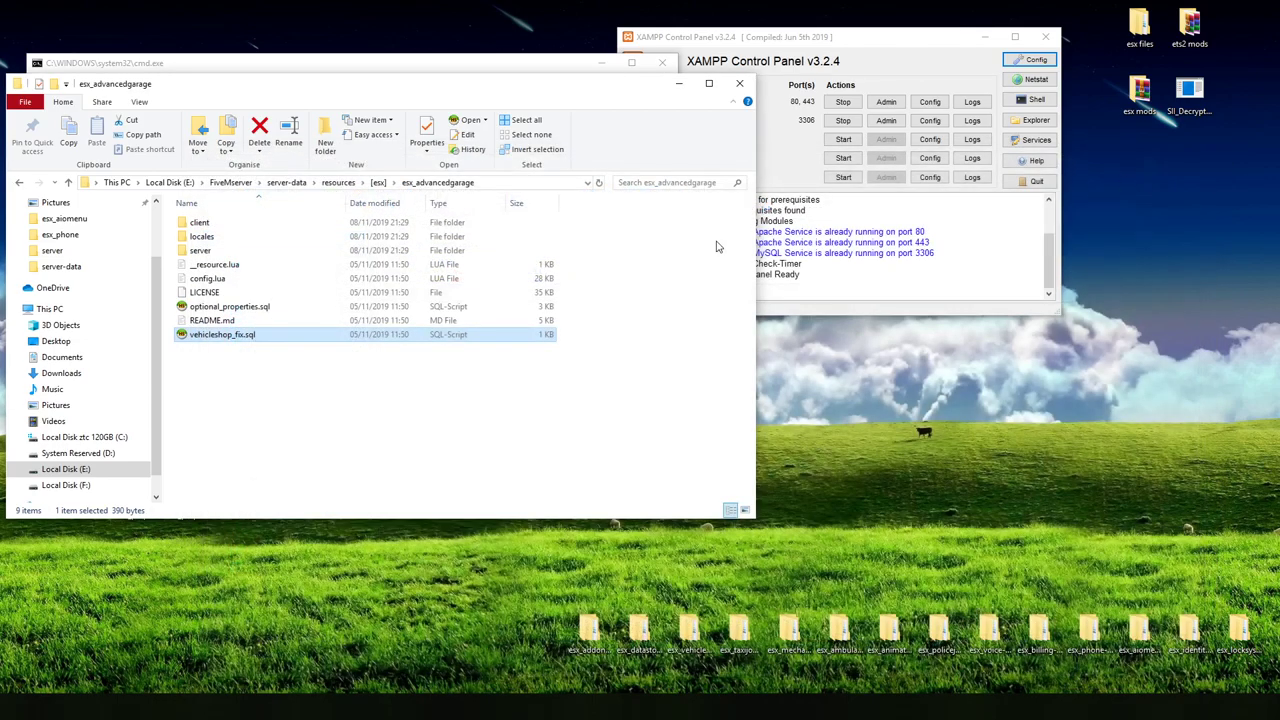
click(740, 83)
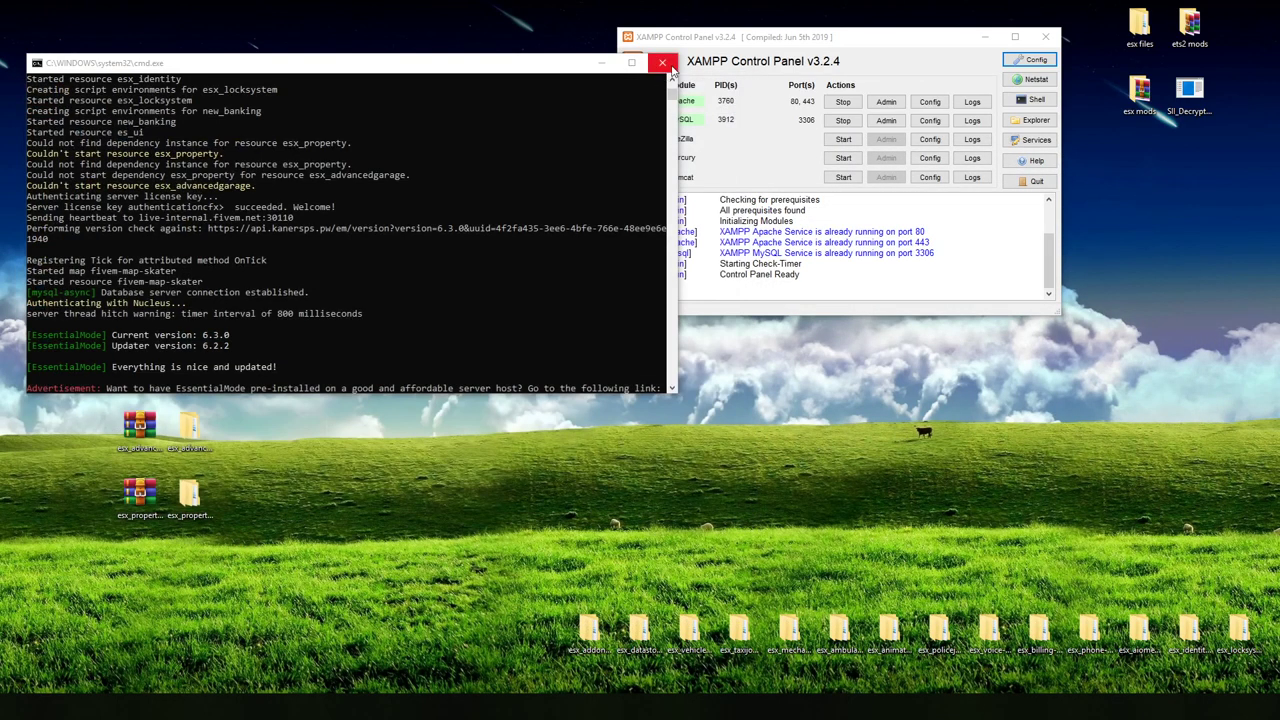
click(668, 66)
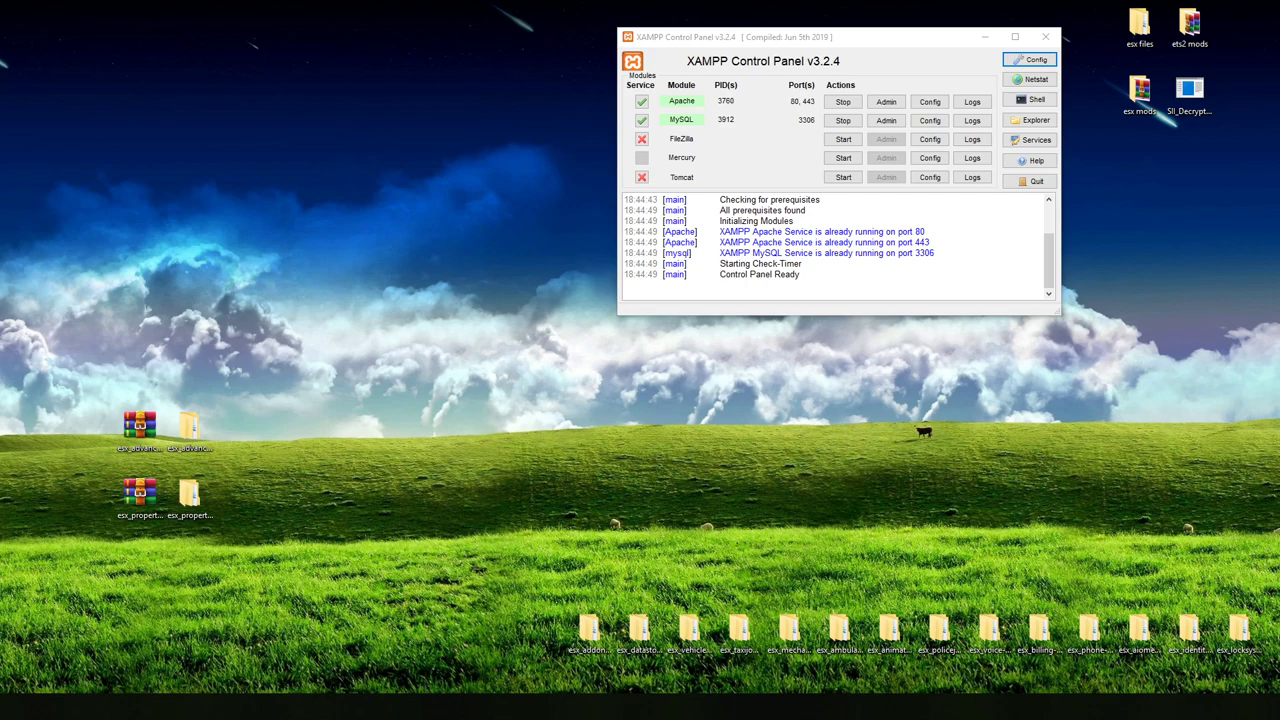
Step: Reopen the FiveMserver session in HeidiSQL, collapse the essentialmode database and refresh the database tree
click(940, 486)
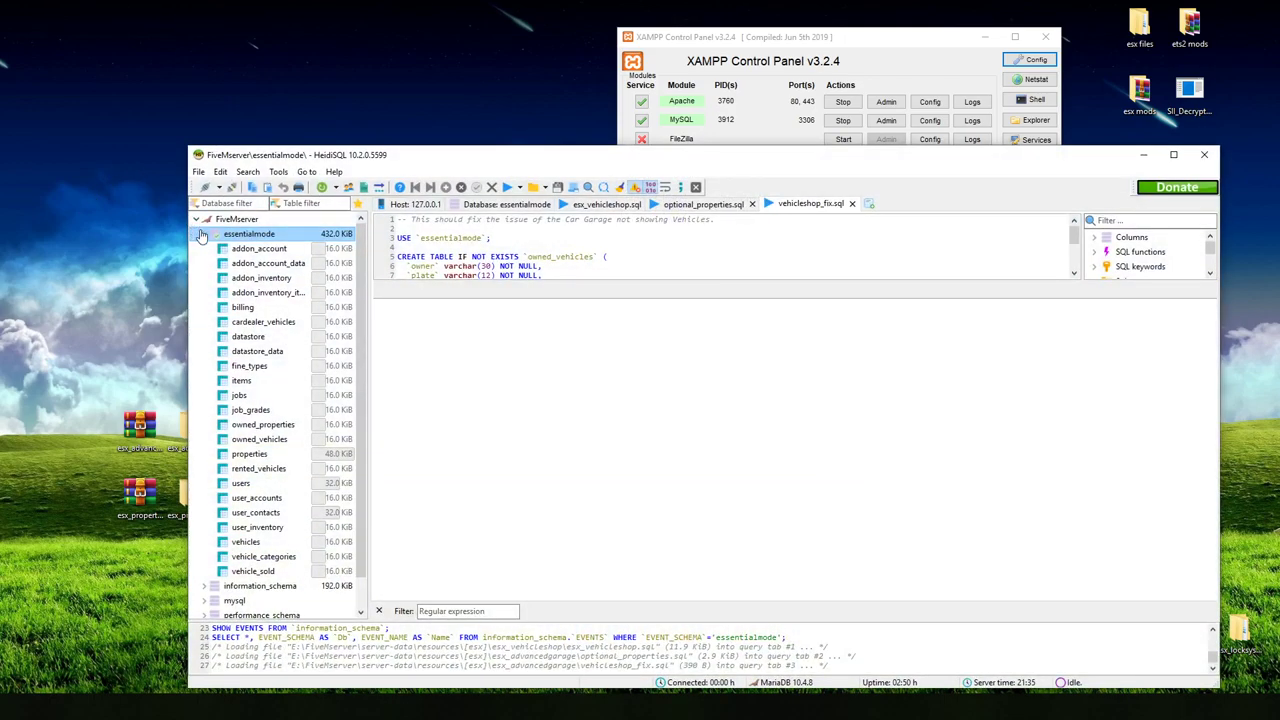
click(203, 233)
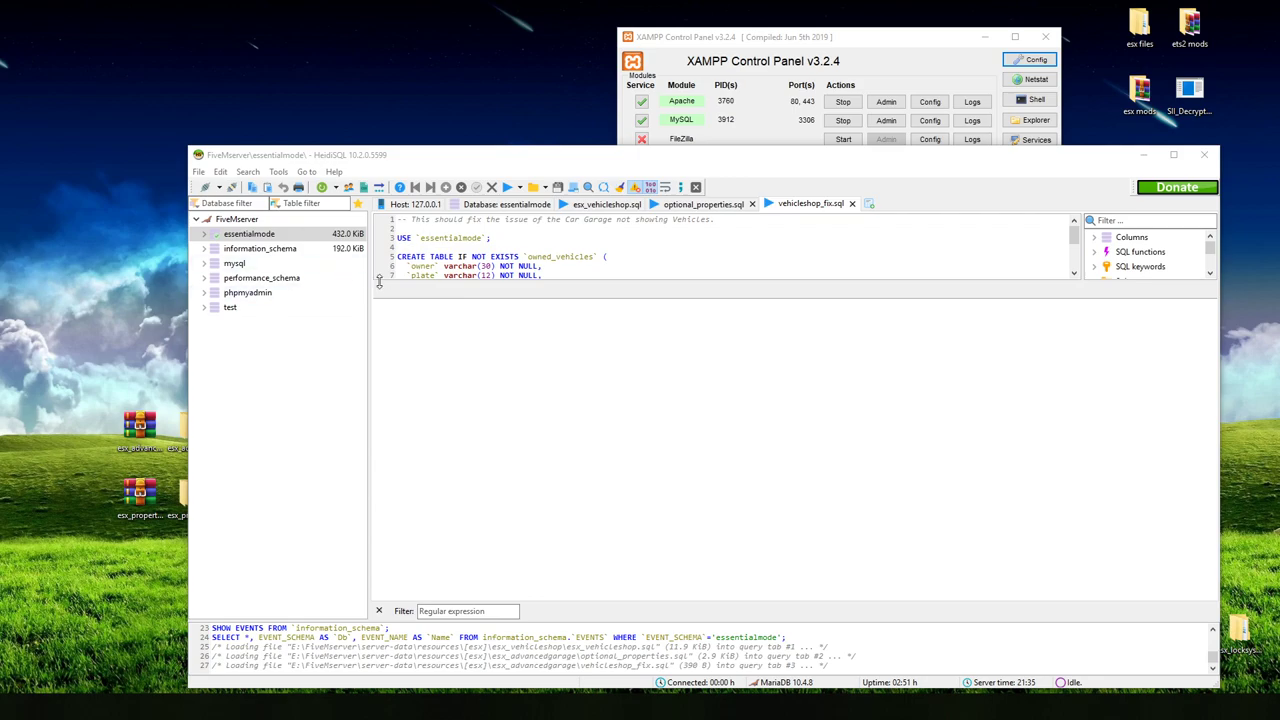
right_click(303, 425)
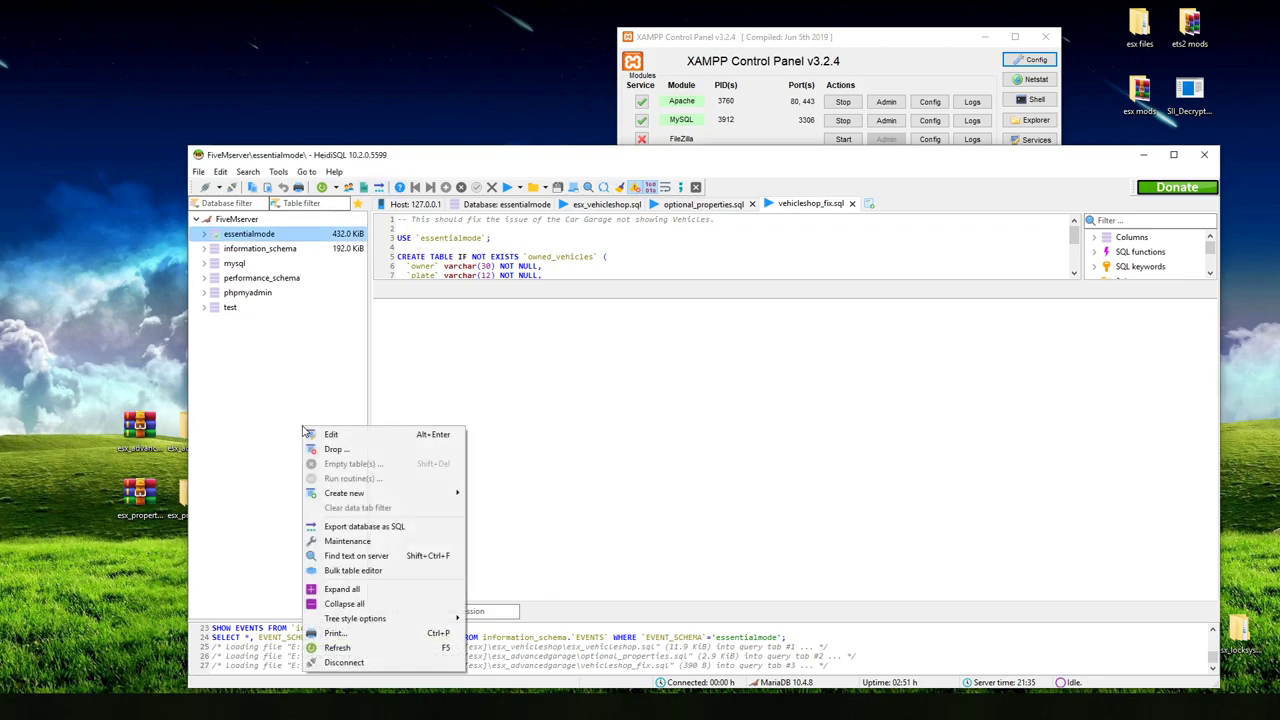
click(337, 648)
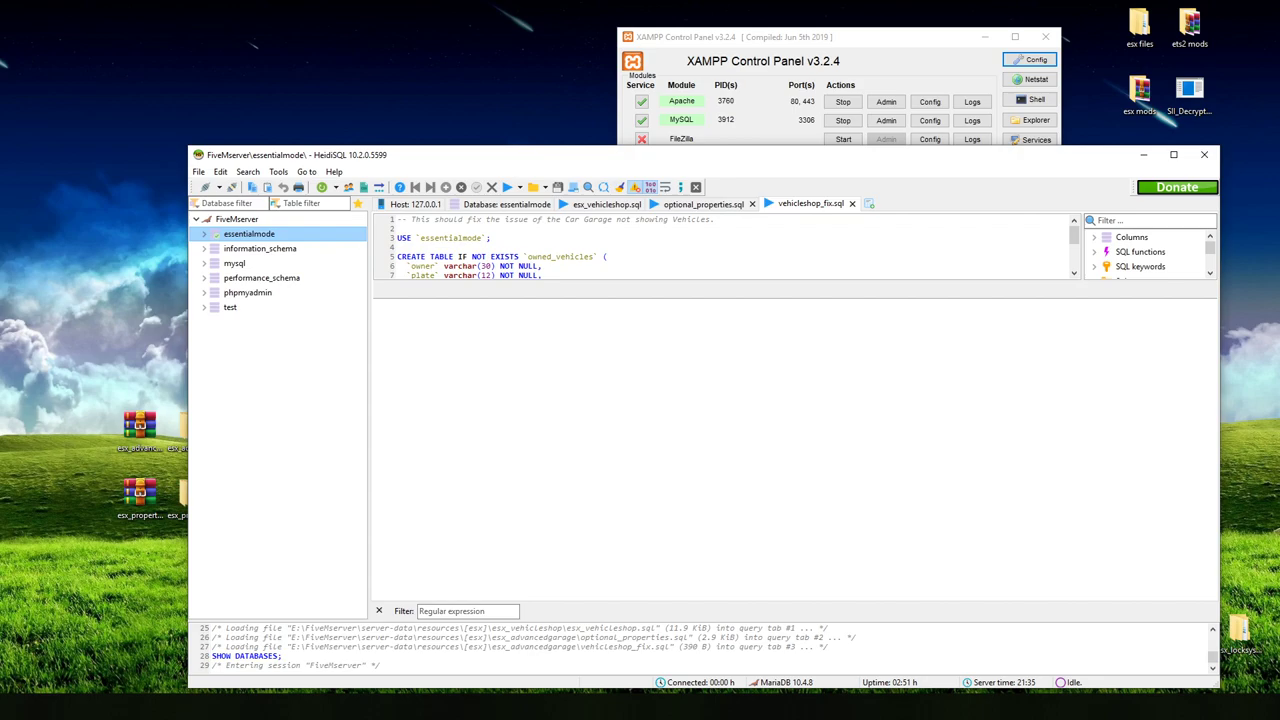
Step: Reopen vehicleshop_fix.sql from the recent files in a fresh FiveMserver session and execute it again on essentialmode
key(super+e)
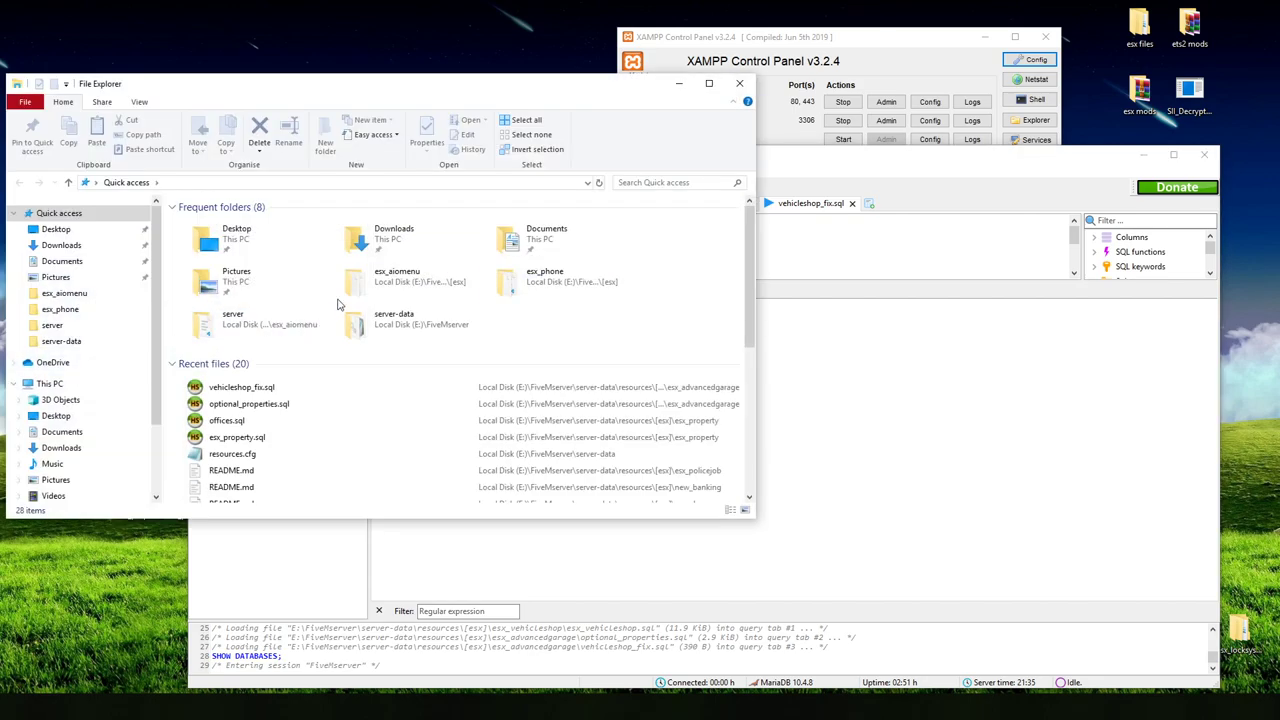
click(250, 390)
double_click(250, 390)
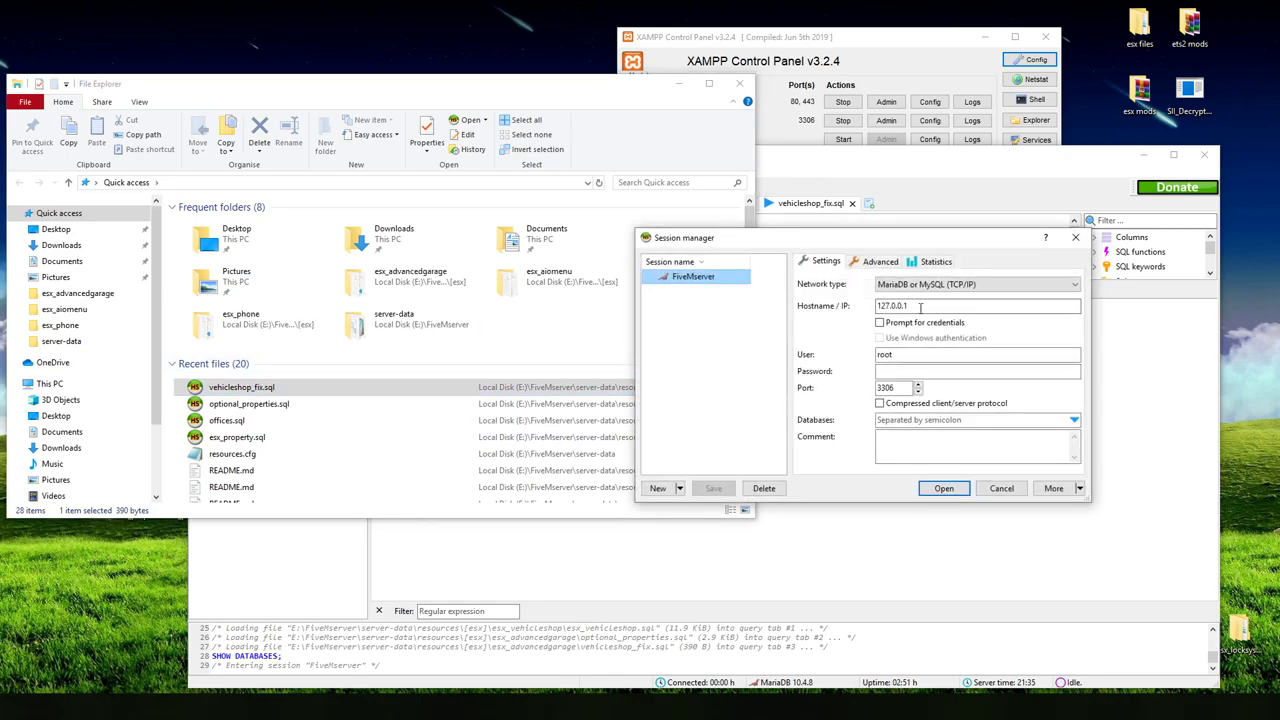
click(1204, 155)
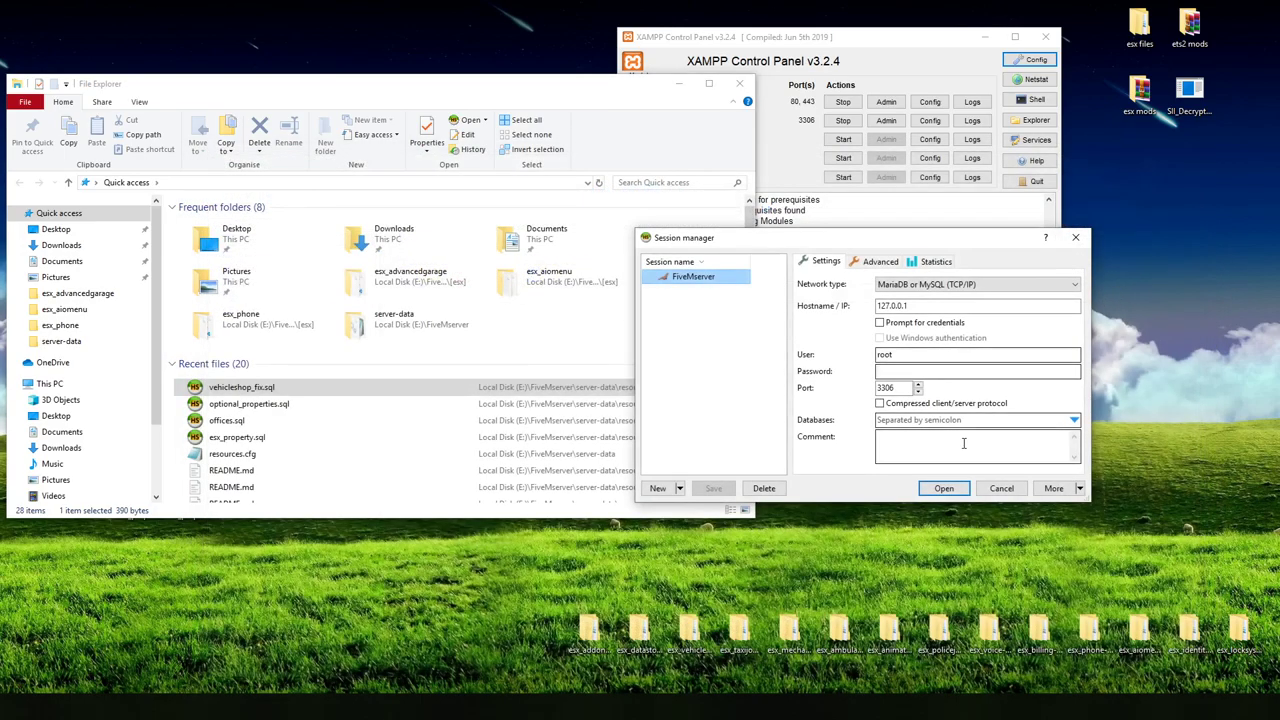
click(945, 488)
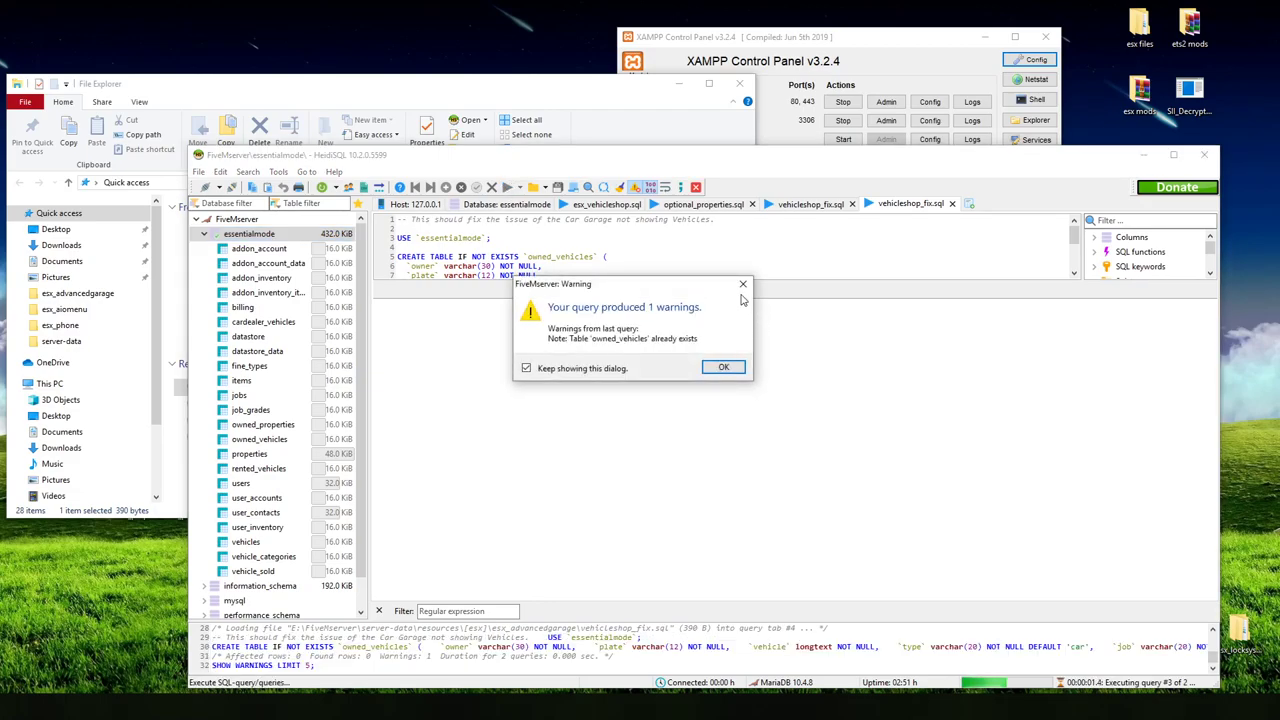
click(741, 290)
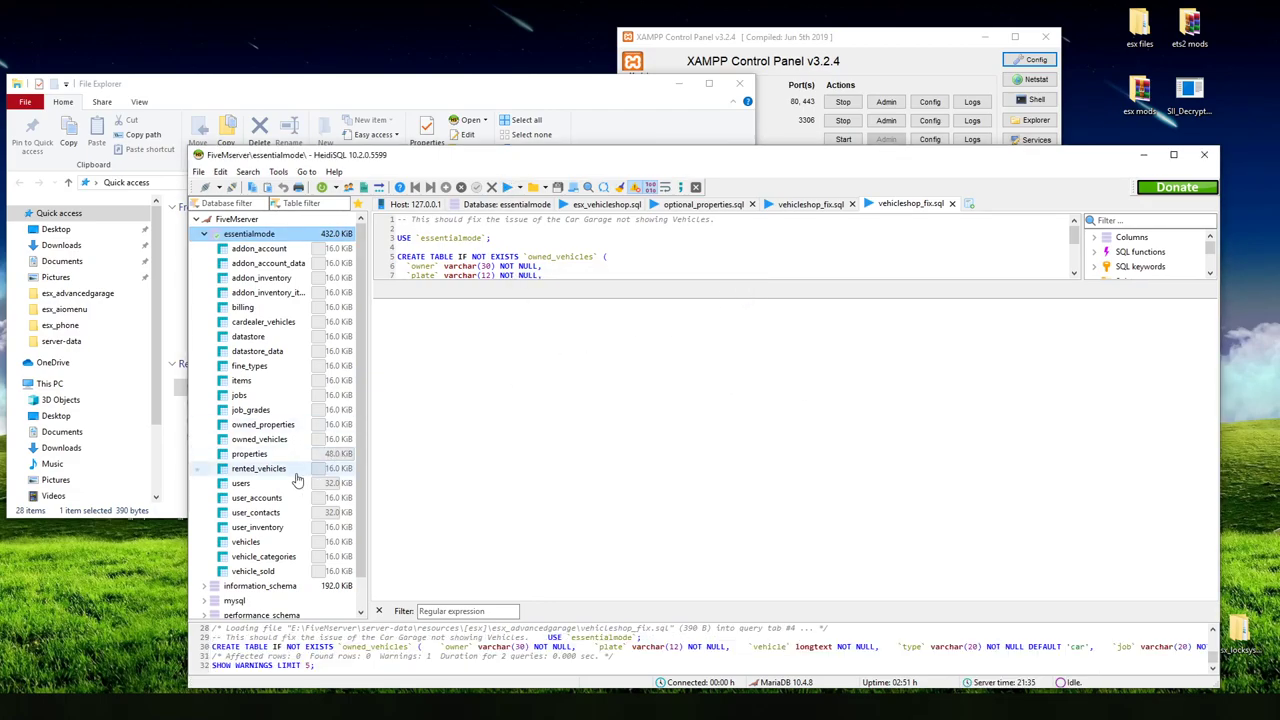
Step: Look through the essentialmode table list, and close the File Explorer window
scroll(285, 485, down, 1)
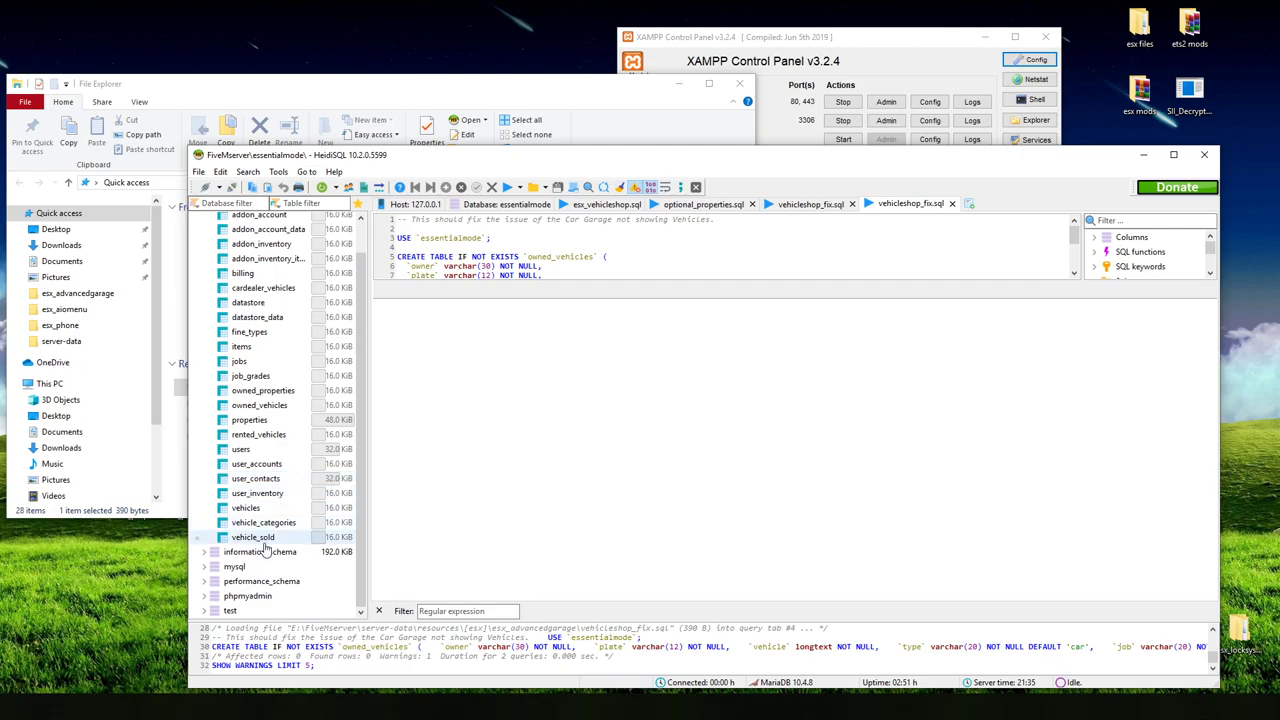
scroll(270, 345, up, 1)
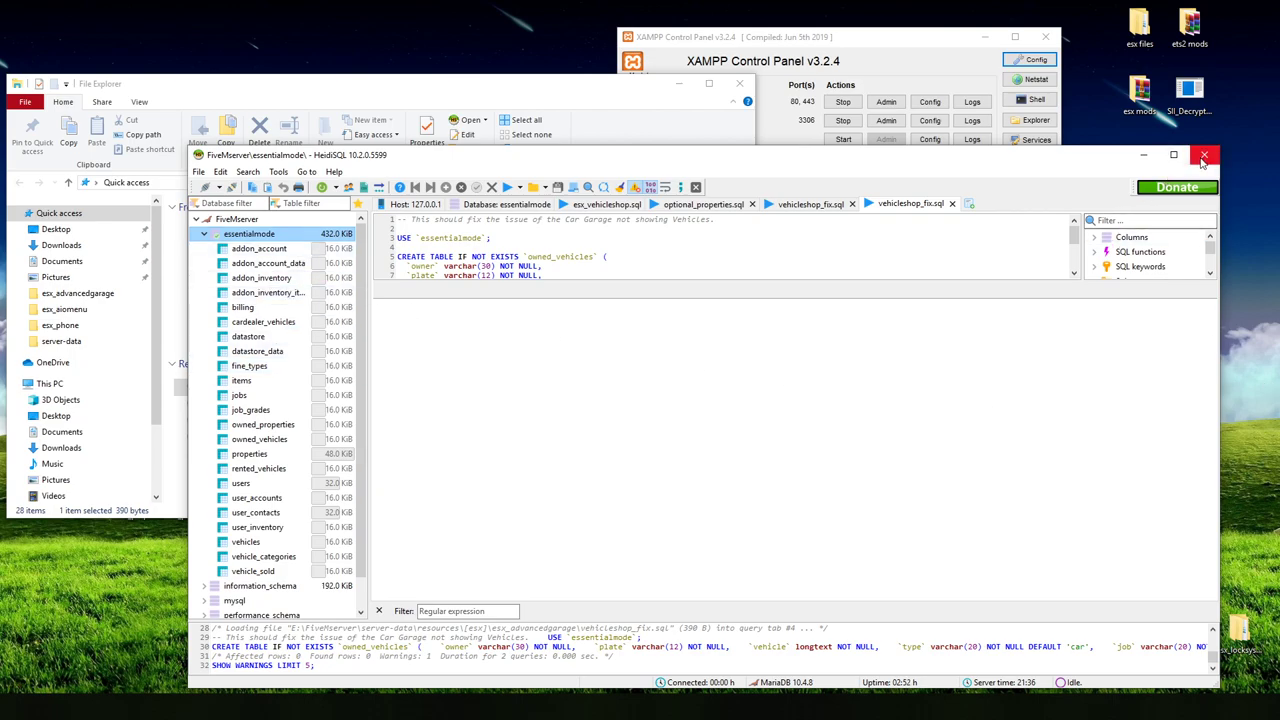
click(409, 88)
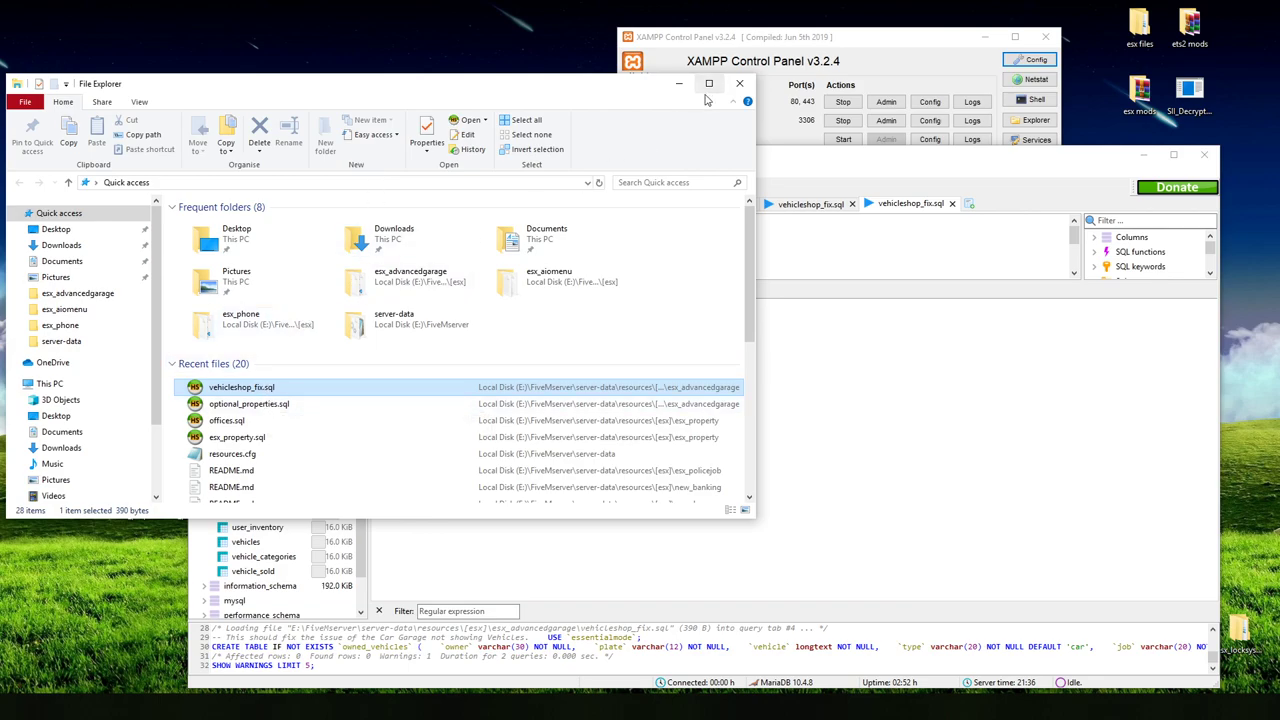
click(739, 83)
Step: Read the requirements, installation steps and known bugs in esx_advancedgarage's README.md in Visual Studio Code, and close the file and HeidiSQL
key(super+e)
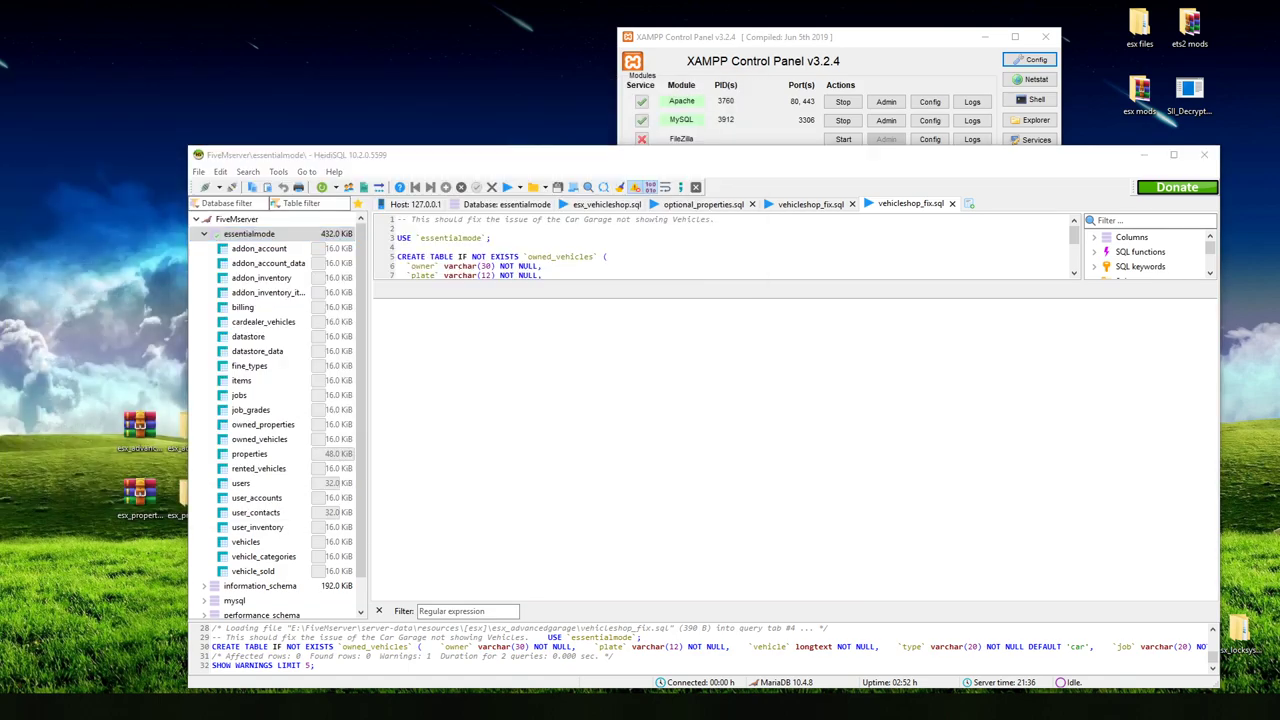
drag(471, 89, 0, 222)
key(super+Down)
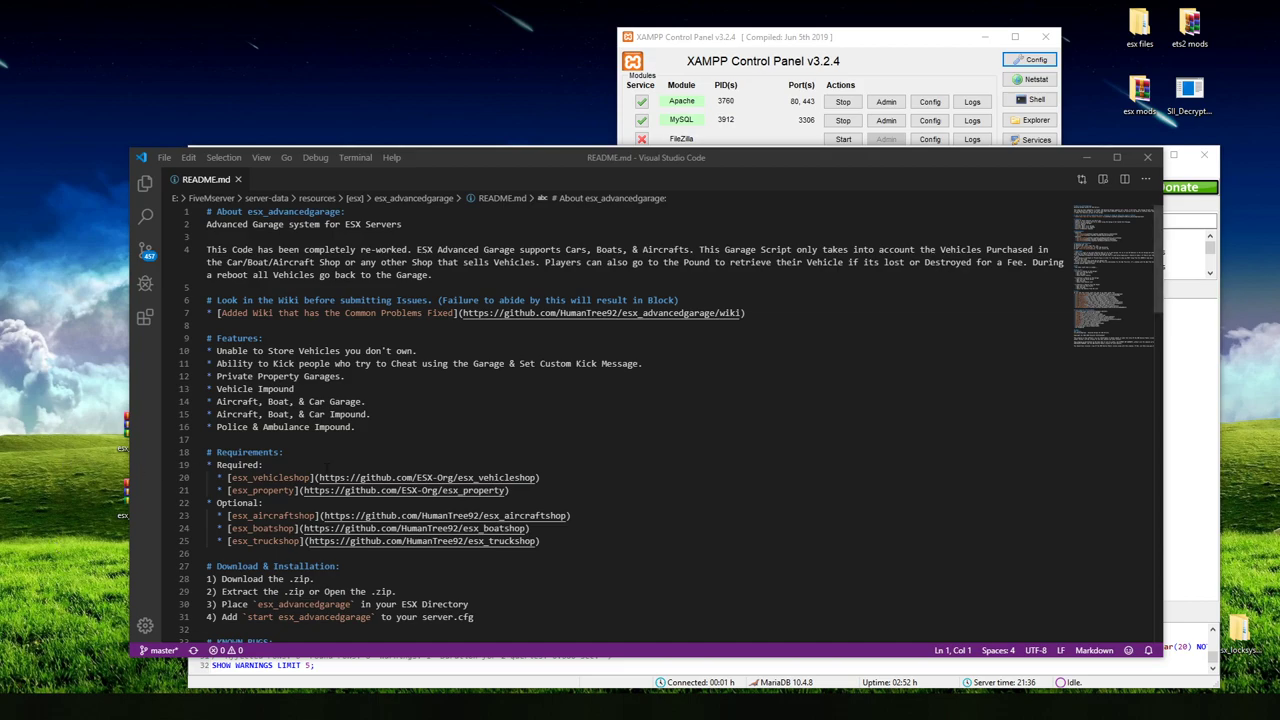
scroll(600, 420, down, 2)
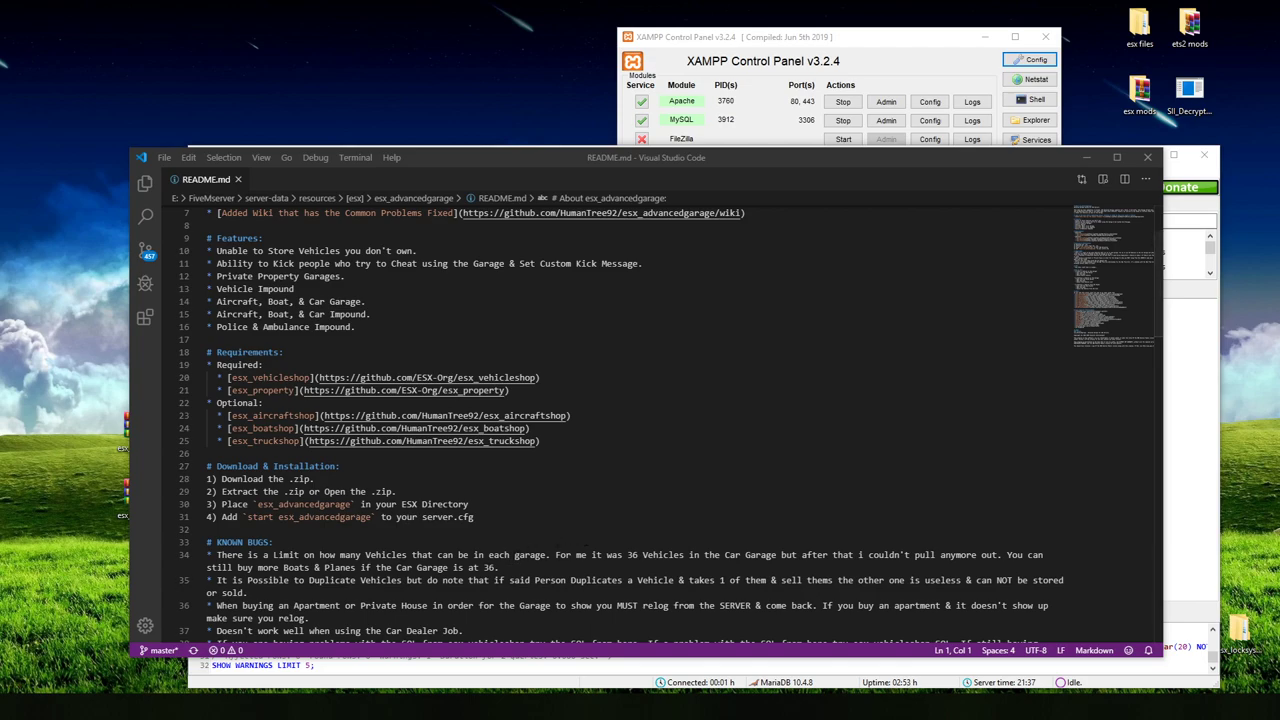
drag(949, 154, 844, 67)
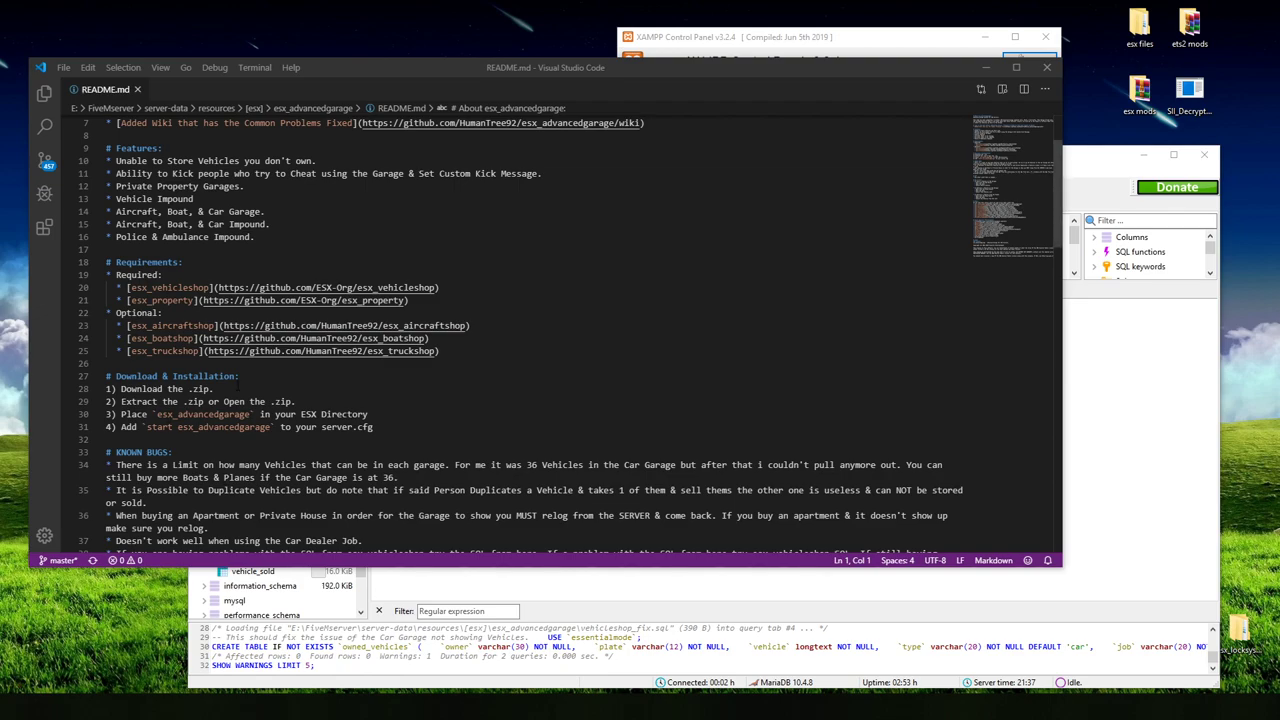
scroll(250, 360, up, 3)
scroll(255, 342, down, 2)
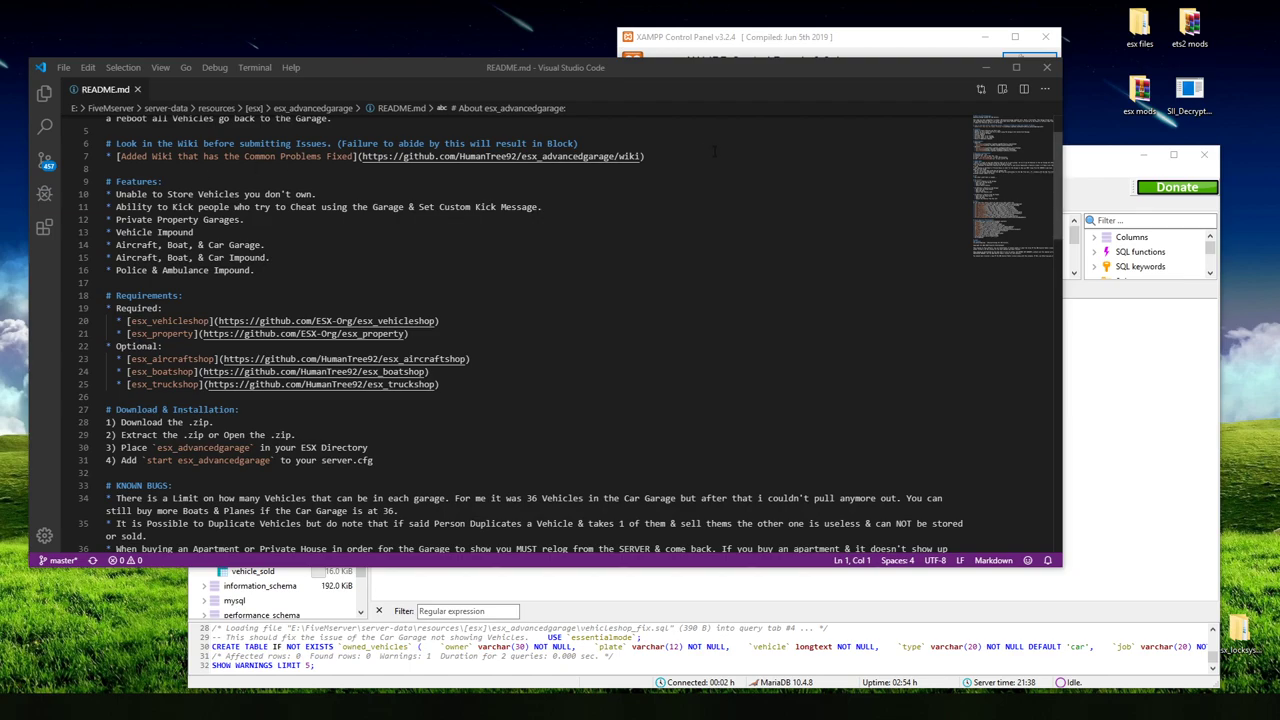
scroll(583, 247, up, 2)
click(1047, 67)
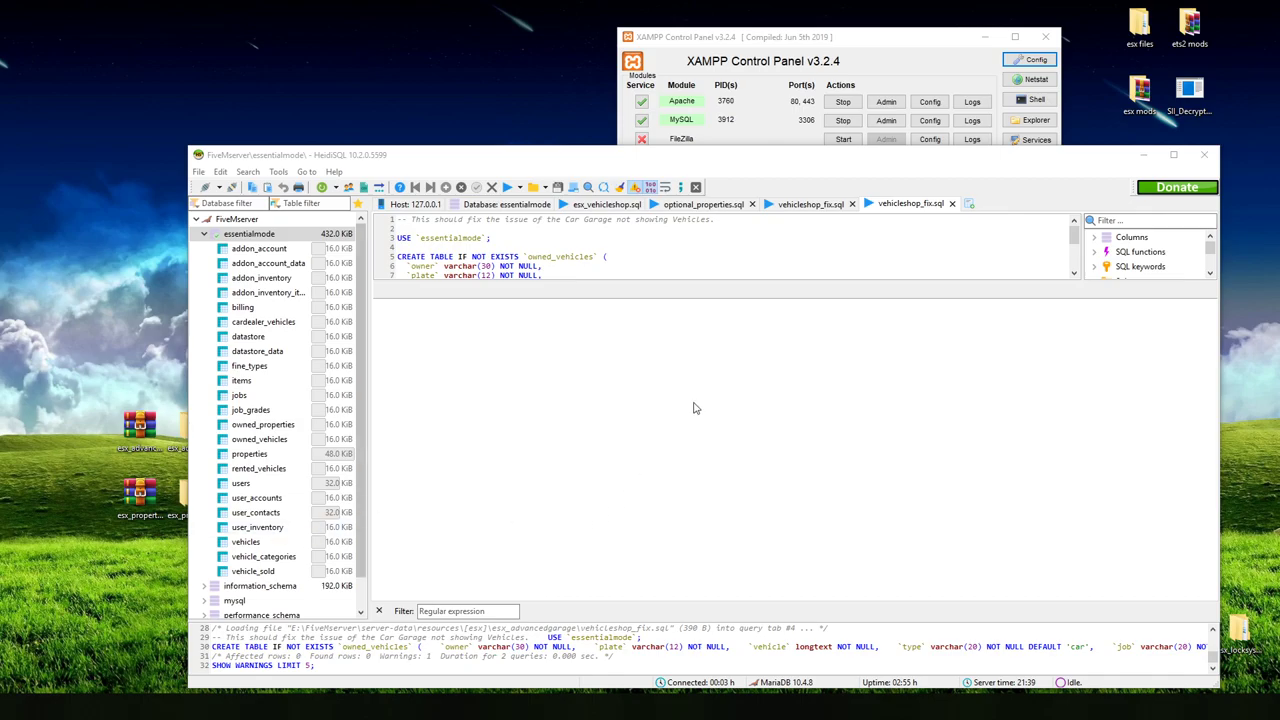
click(1204, 154)
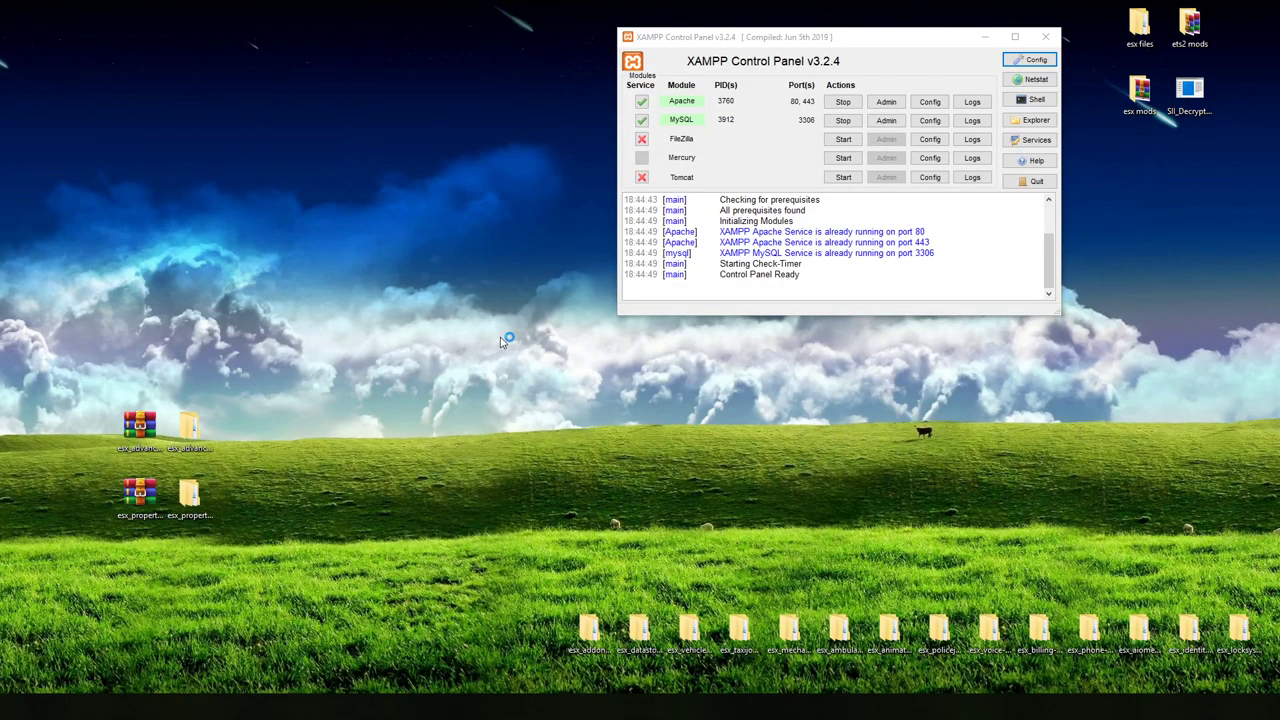
Step: Open the FiveMserver session in HeidiSQL, execute esx_property.sql on the essentialmode database and close the program
click(951, 491)
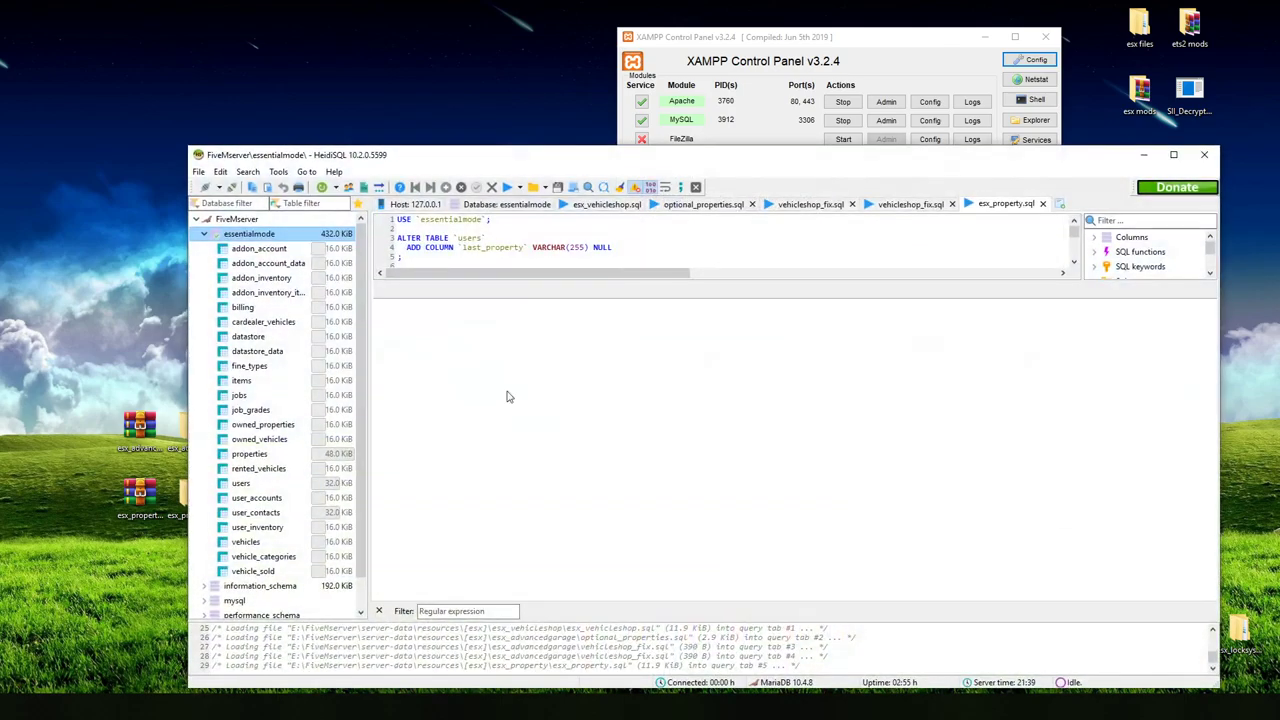
click(519, 187)
click(508, 190)
click(508, 190)
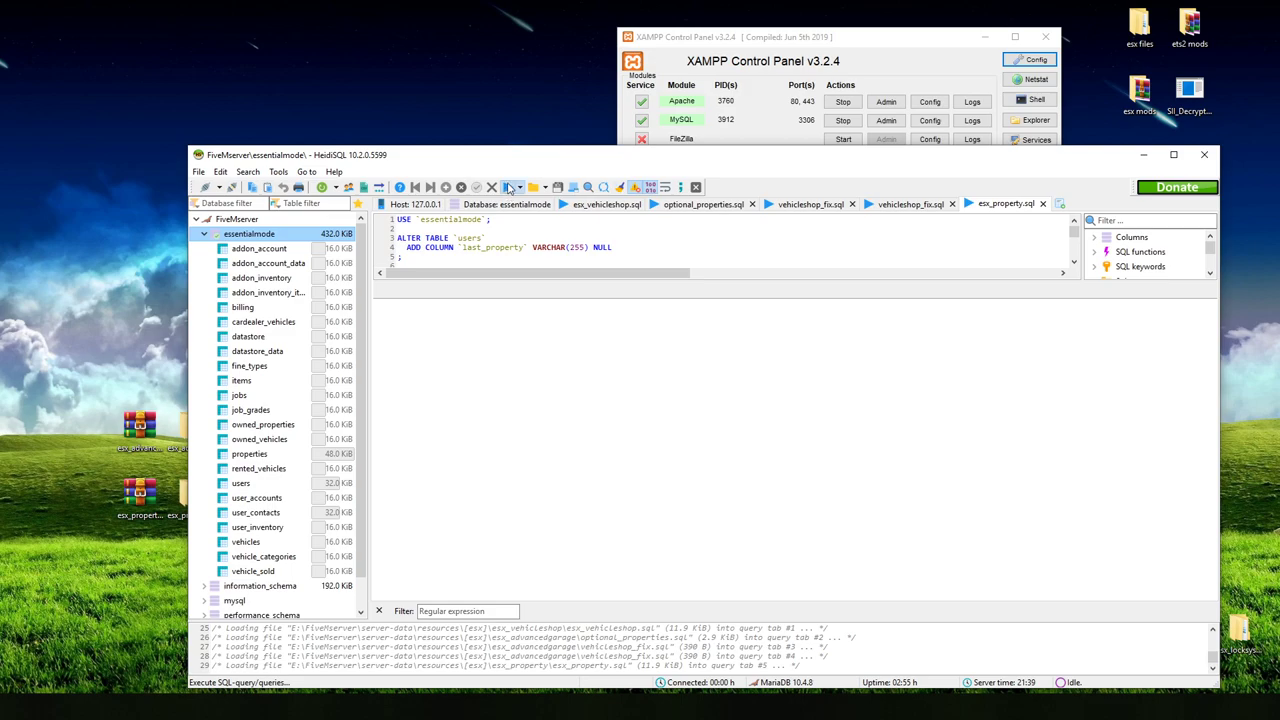
click(751, 288)
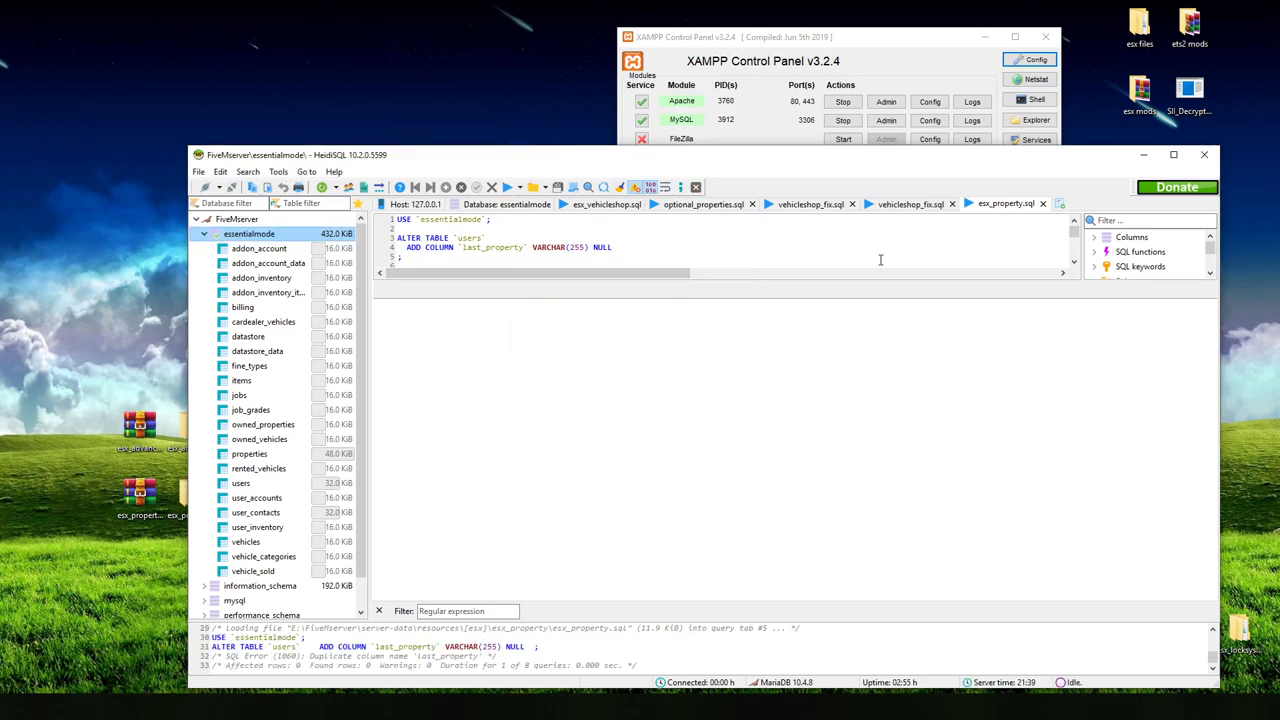
click(1204, 154)
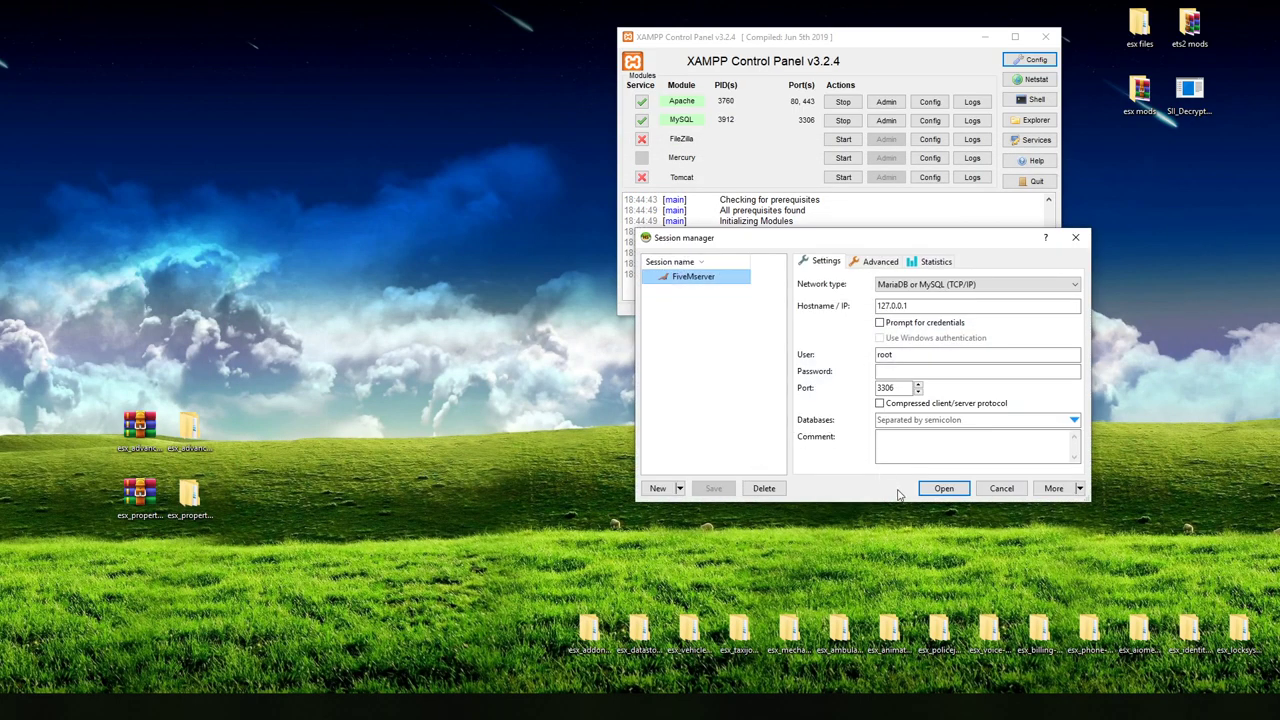
Step: Open a fresh FiveMserver session, execute offices.sql on the essentialmode database, and close HeidiSQL
click(943, 494)
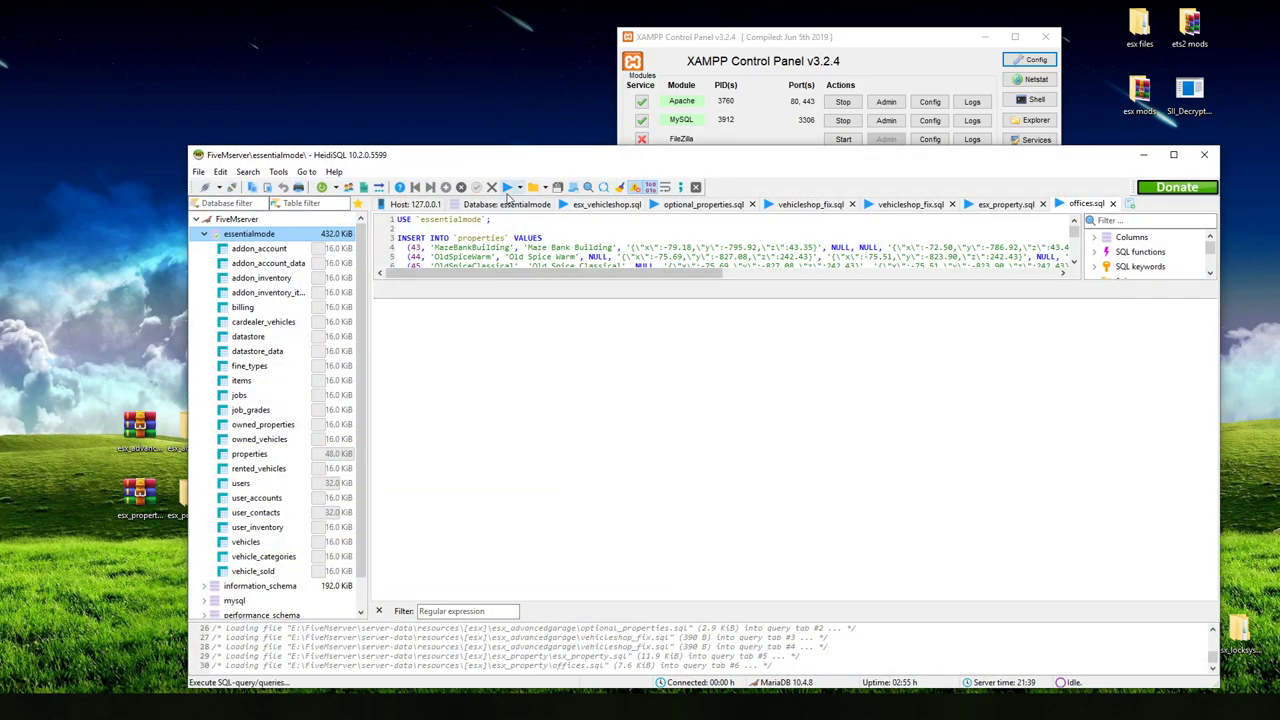
click(507, 189)
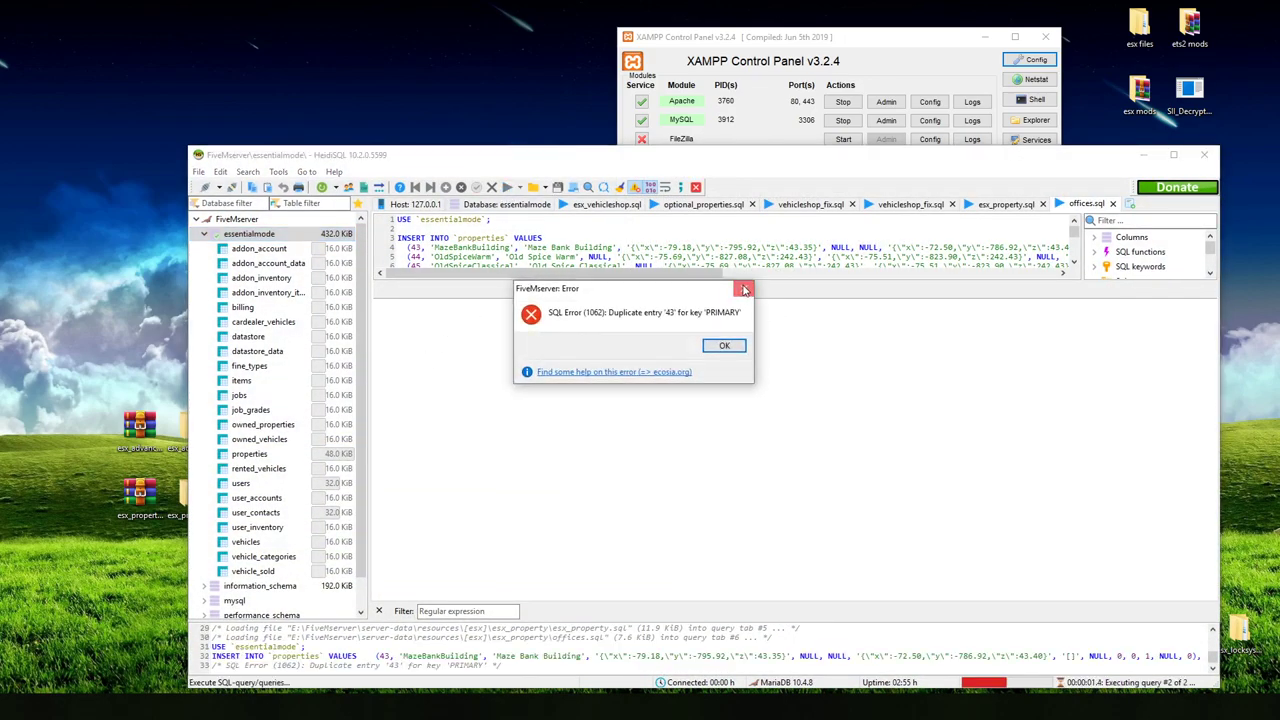
click(744, 290)
click(1204, 155)
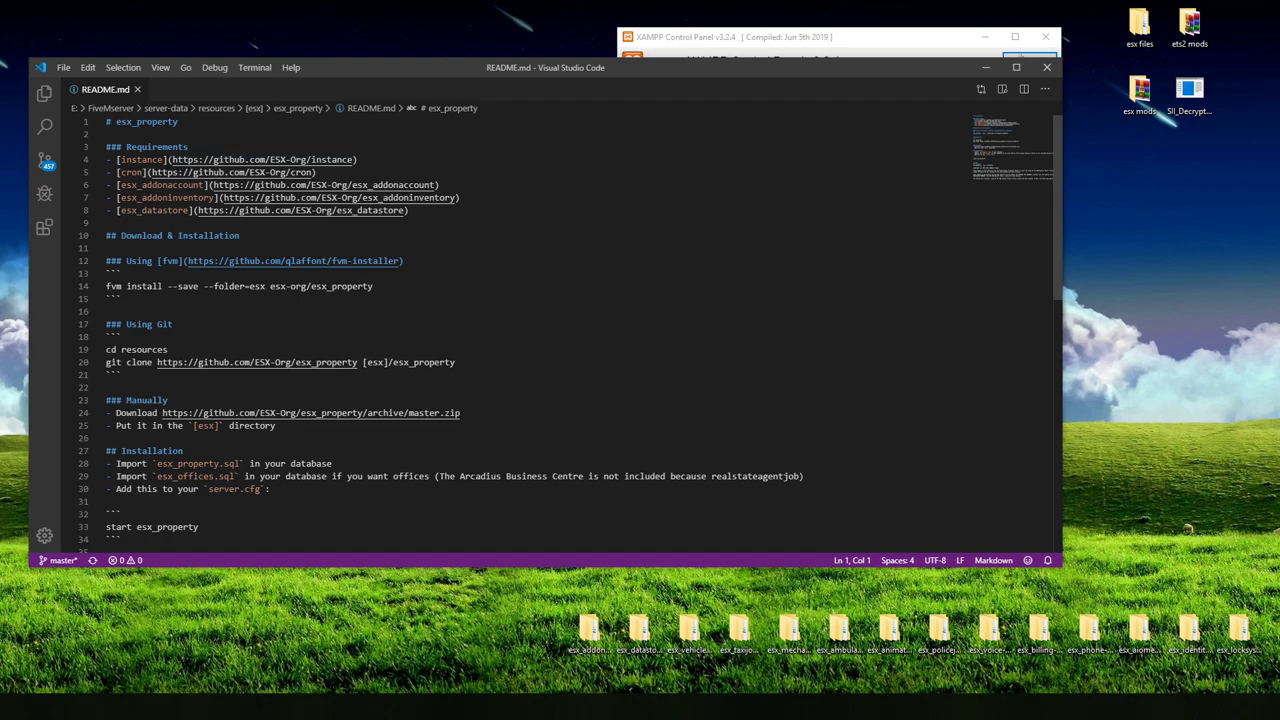
Step: Copy the instance requirement's GitHub link from the esx_property README.md and open it in Chrome
drag(172, 159, 352, 160)
right_click(350, 160)
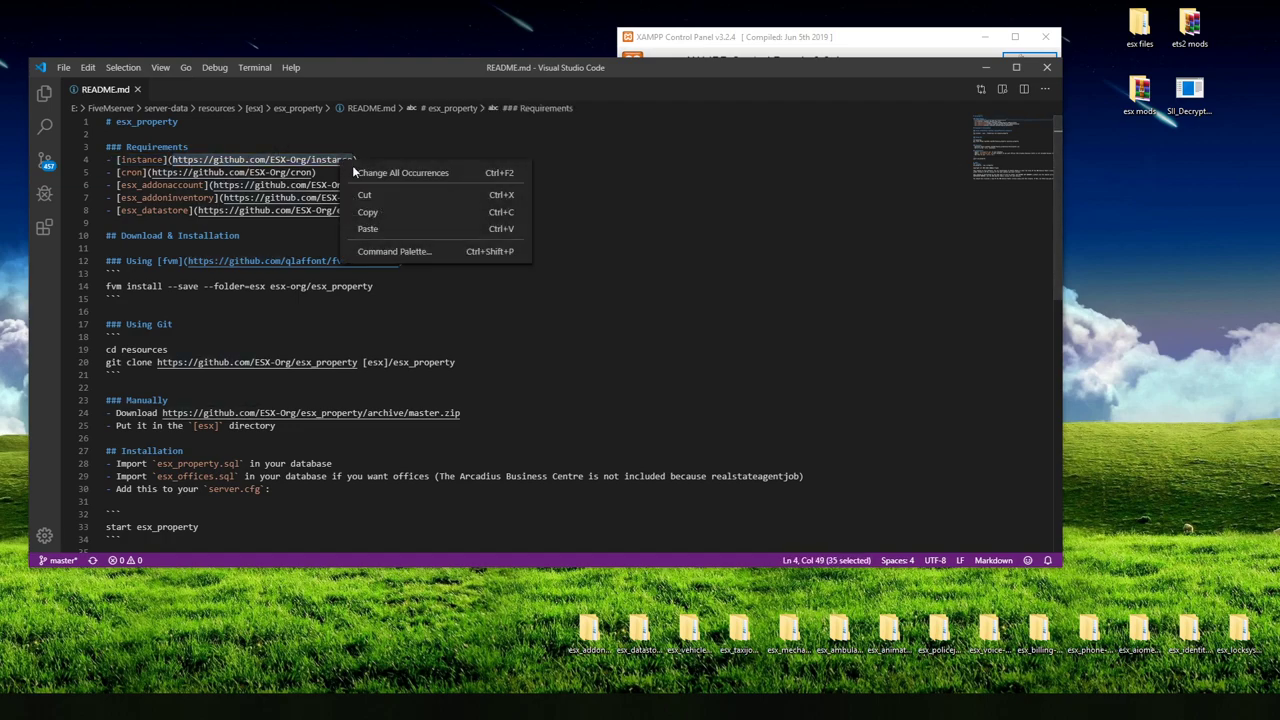
click(388, 211)
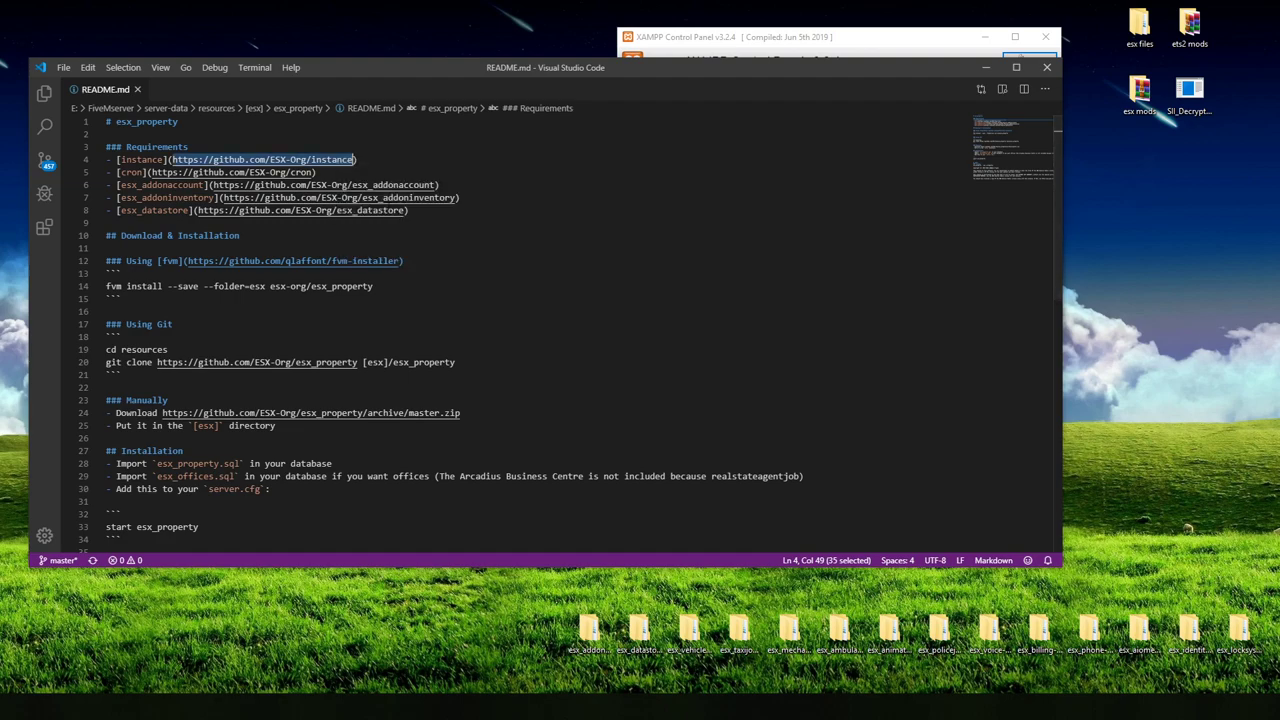
key(alt+Tab)
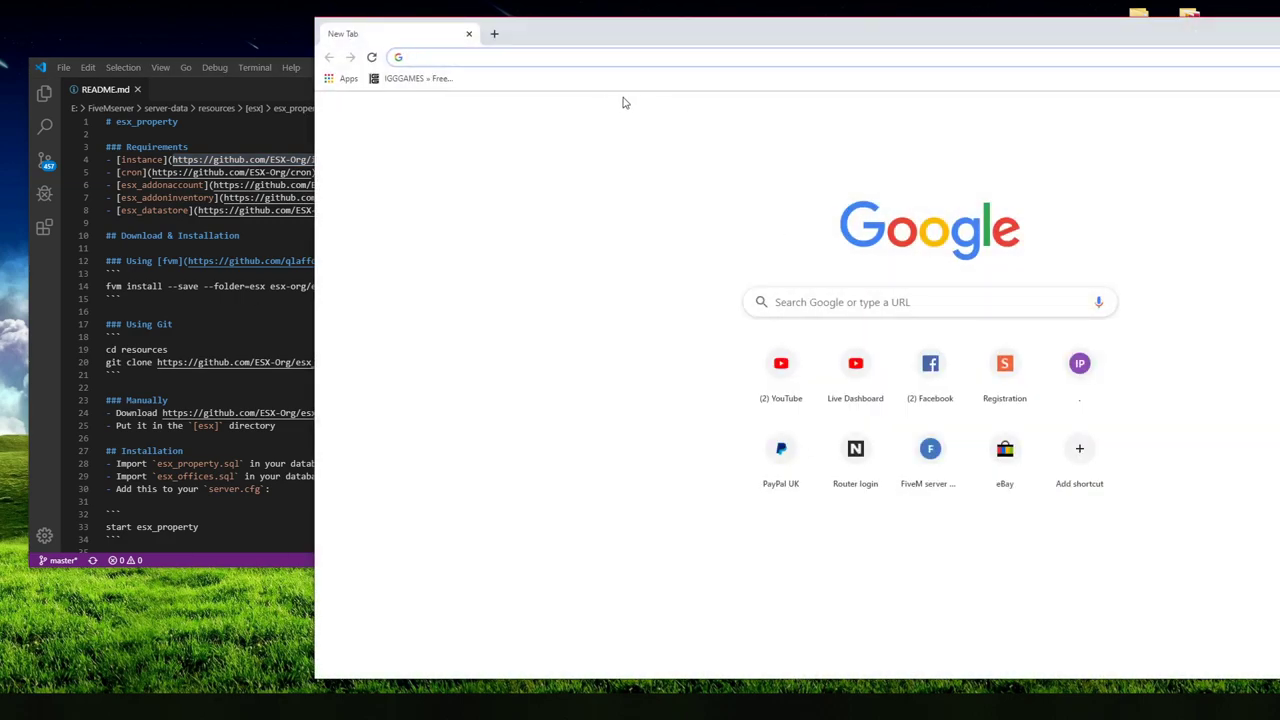
right_click(591, 58)
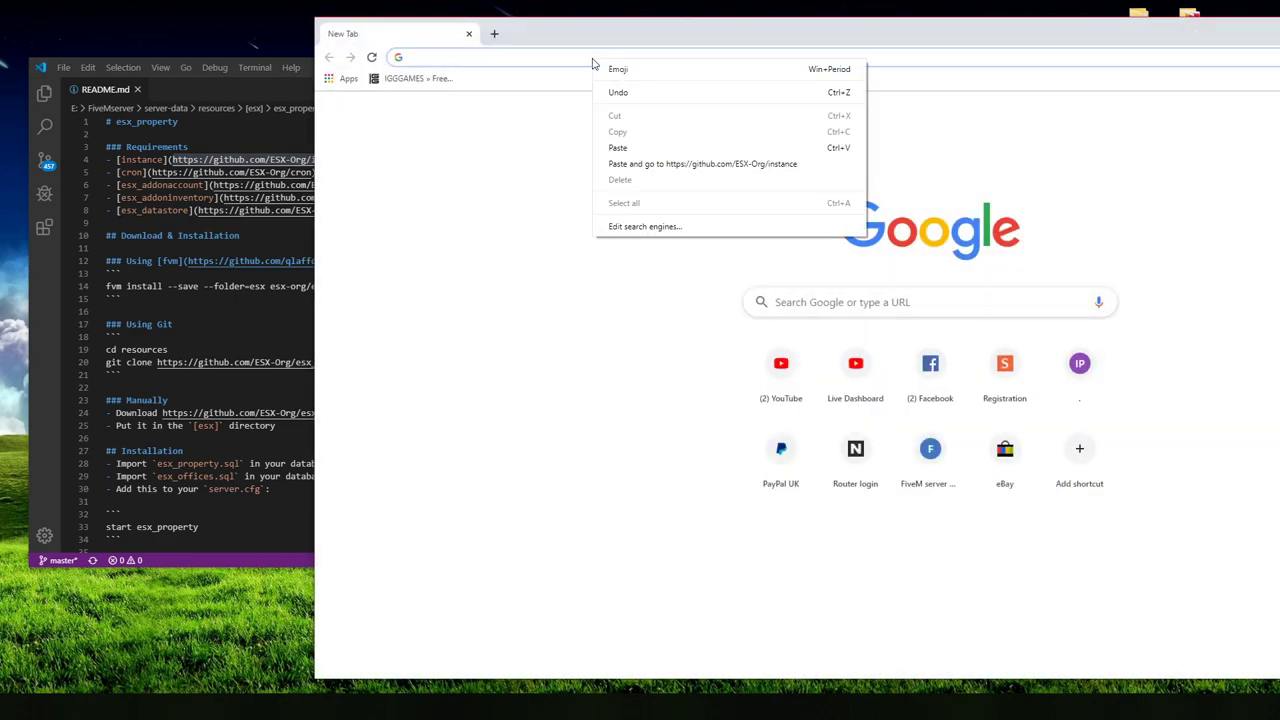
click(640, 148)
key(Return)
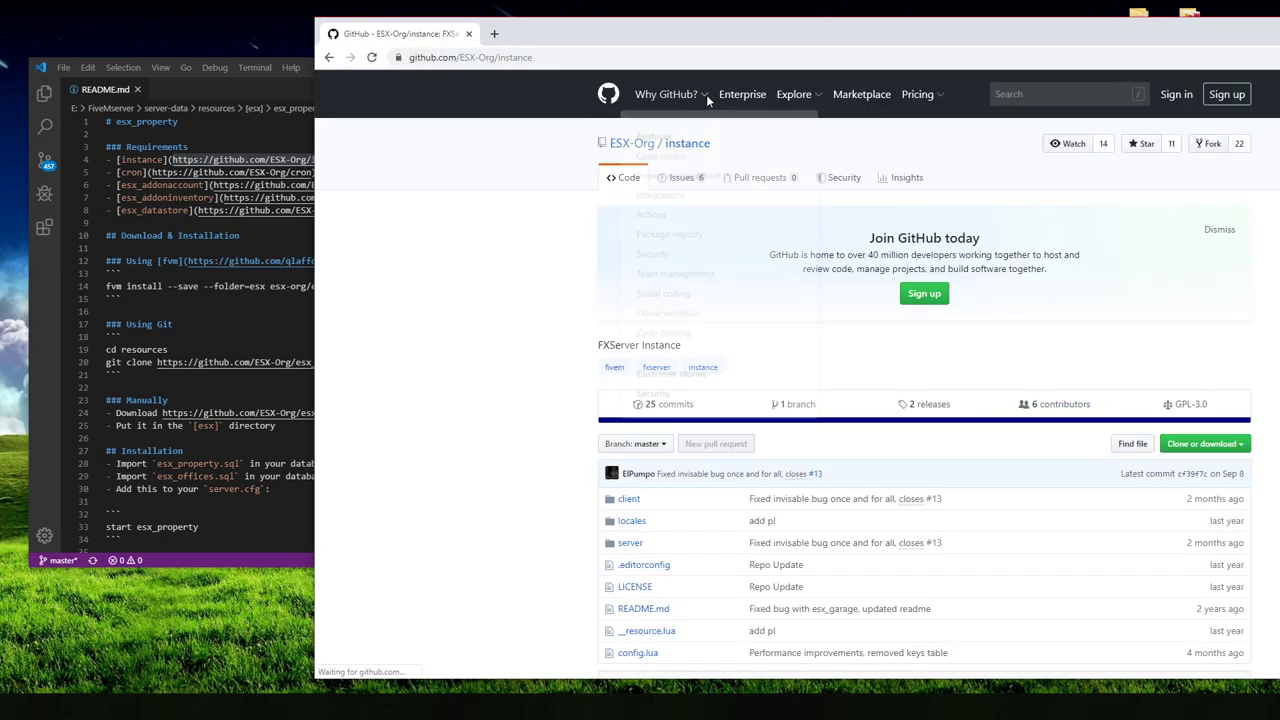
Step: Download the ESX-Org/instance repository as a ZIP file and return to the README in Visual Studio Code
click(1242, 442)
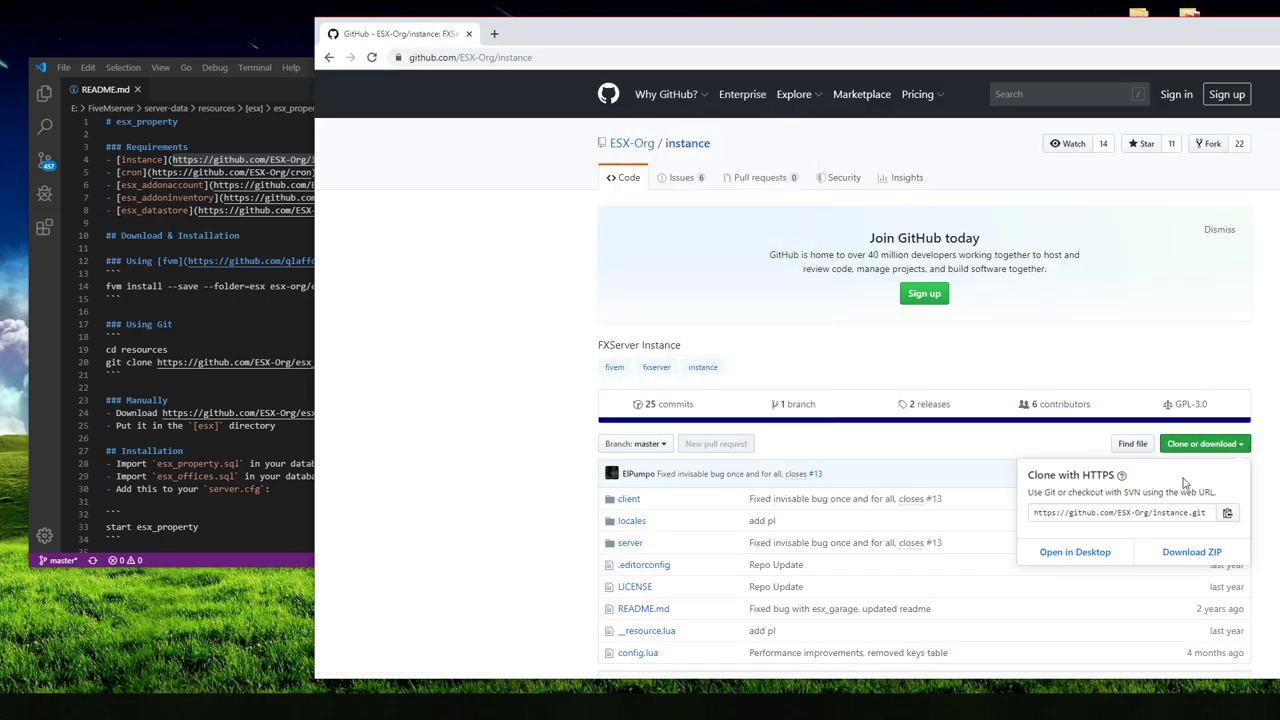
click(1158, 557)
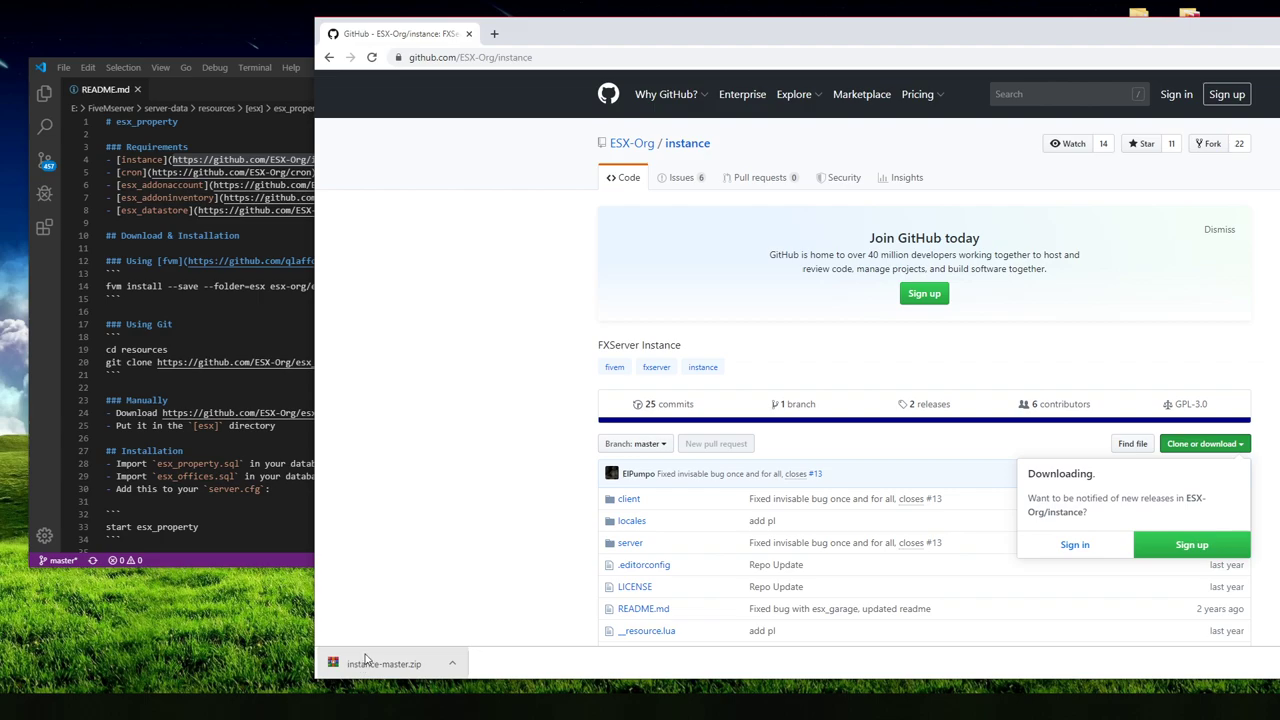
click(365, 654)
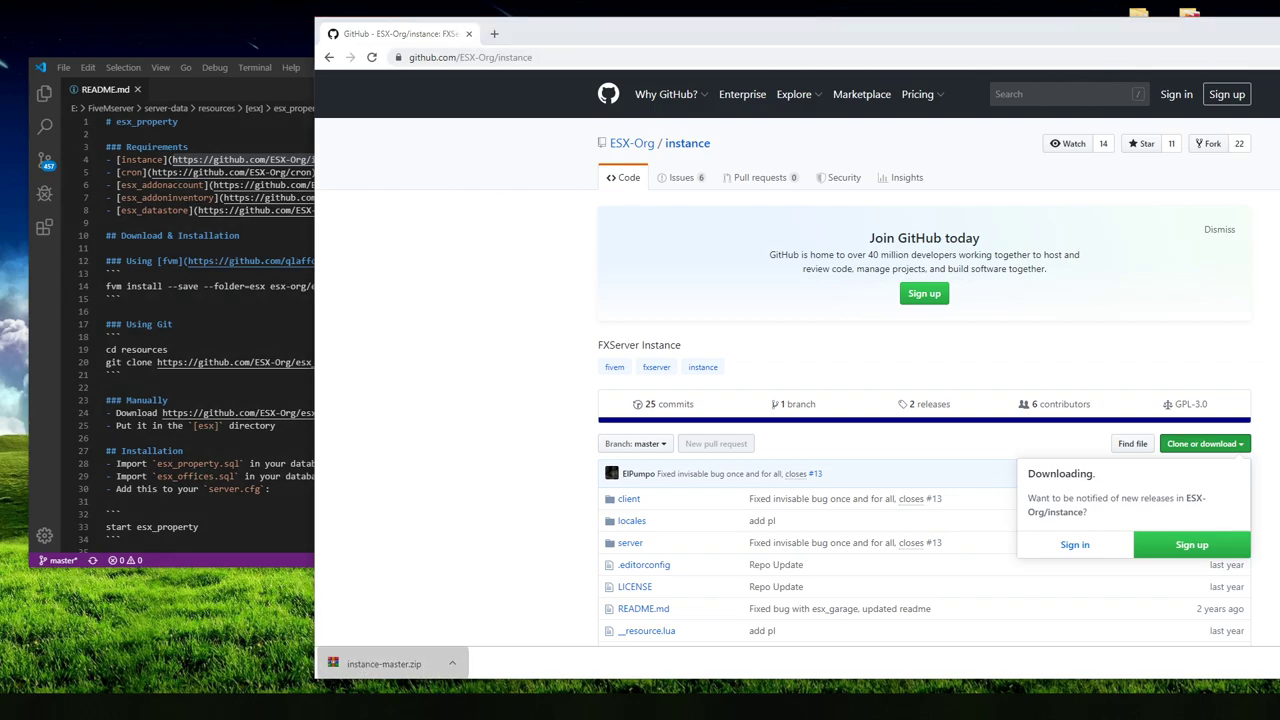
key(super+Down)
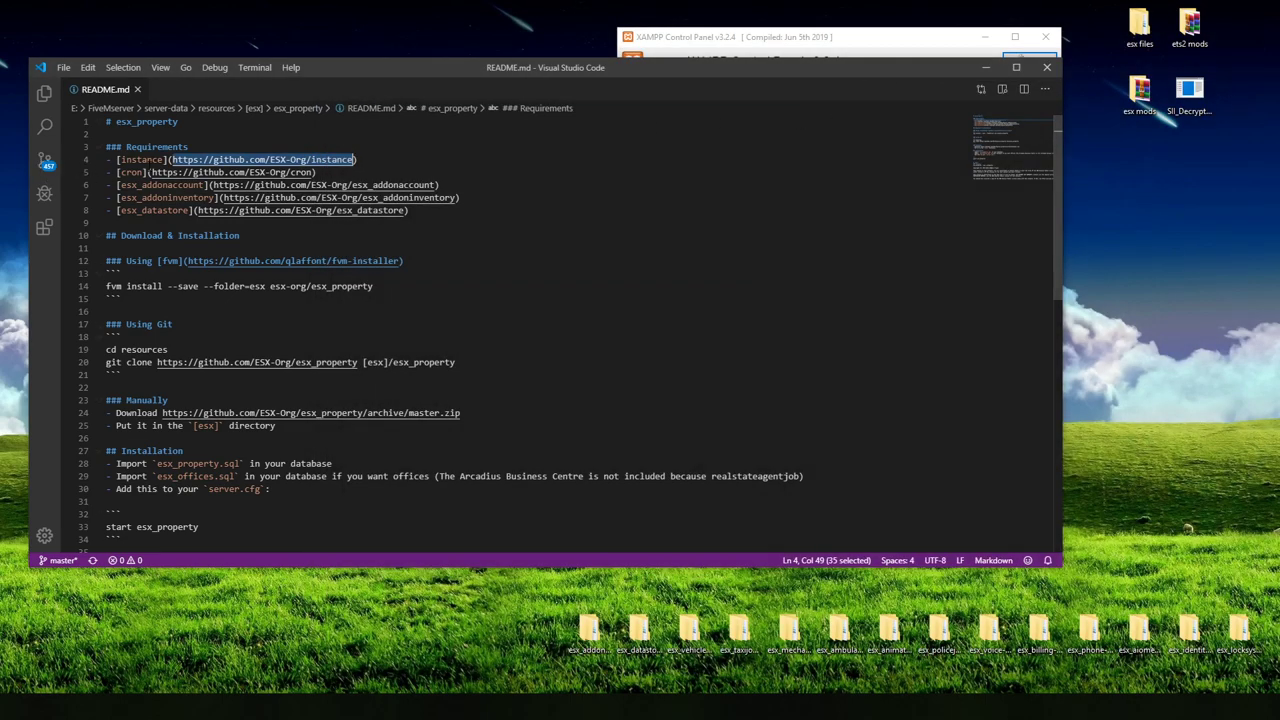
Step: Copy the cron requirement's GitHub link from the README and open it in Chrome
drag(152, 172, 315, 172)
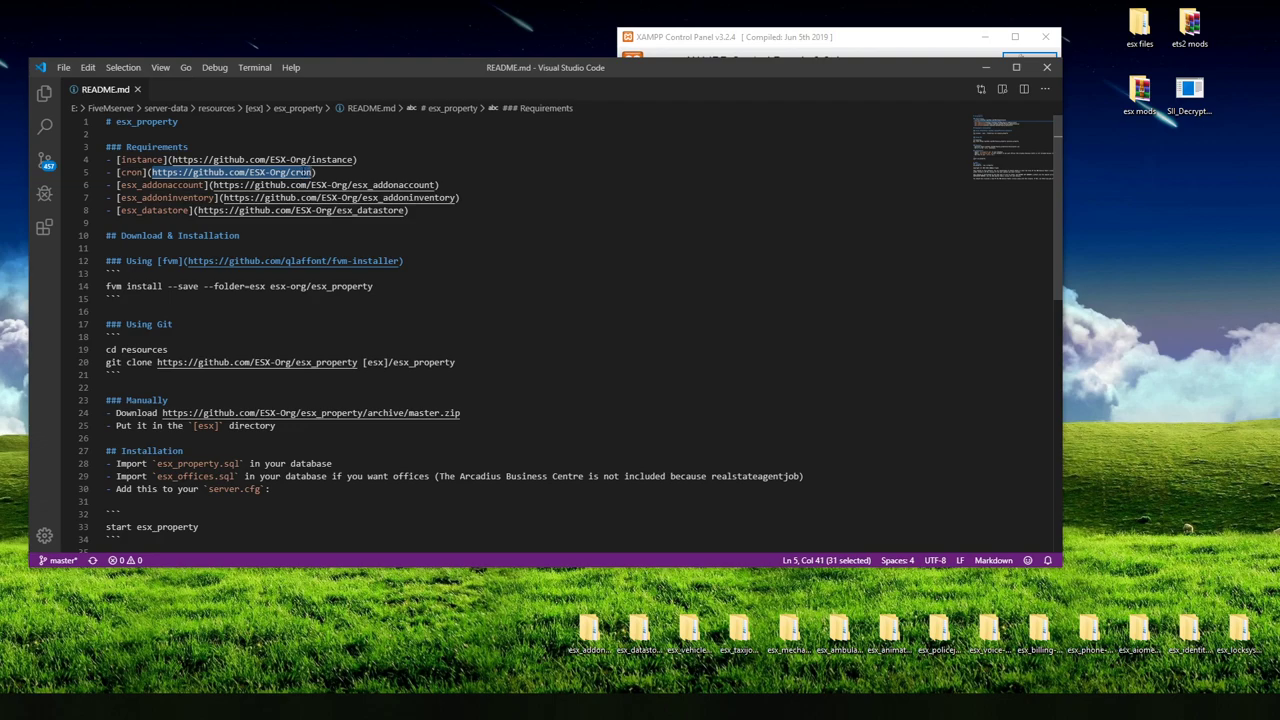
right_click(315, 176)
click(340, 224)
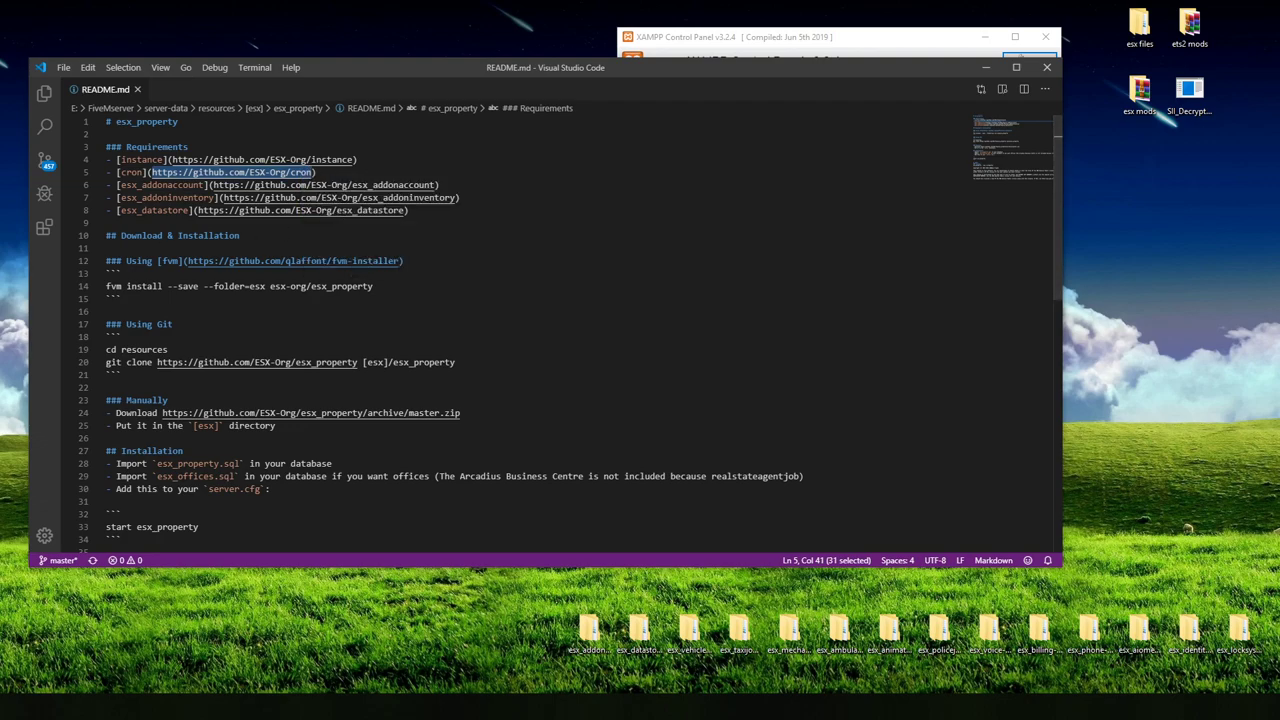
key(super+1)
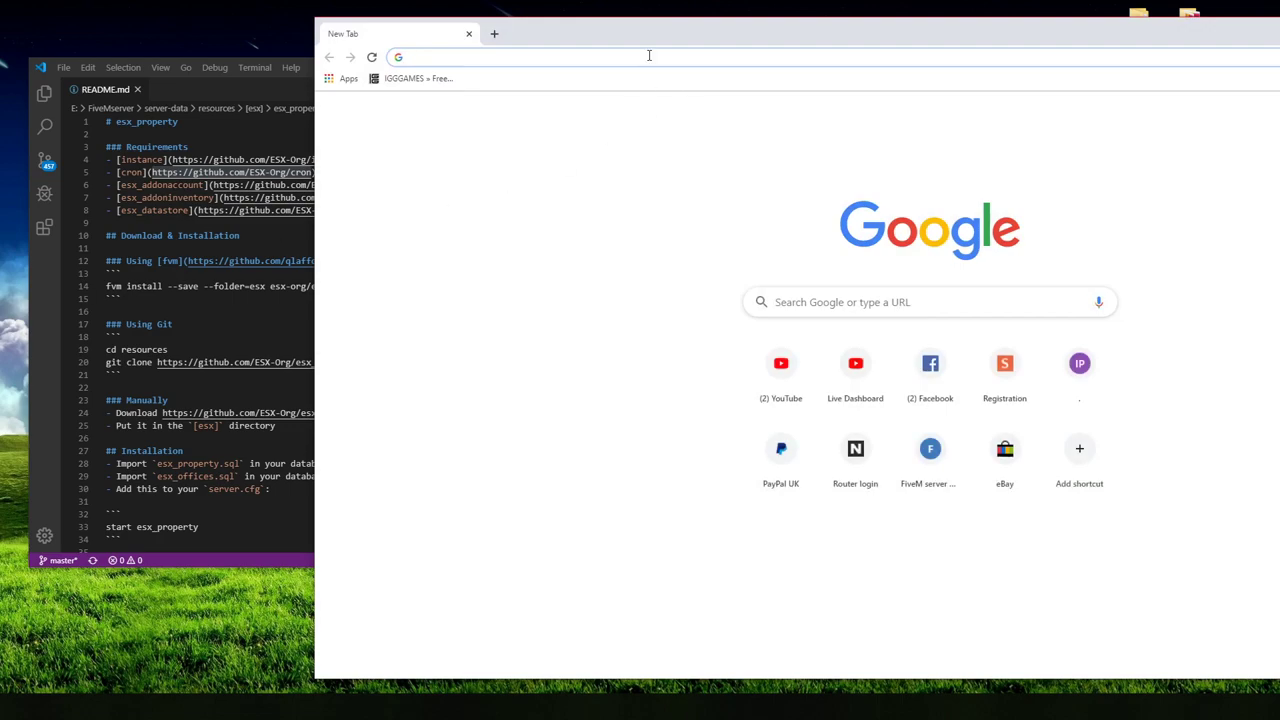
right_click(649, 55)
click(695, 145)
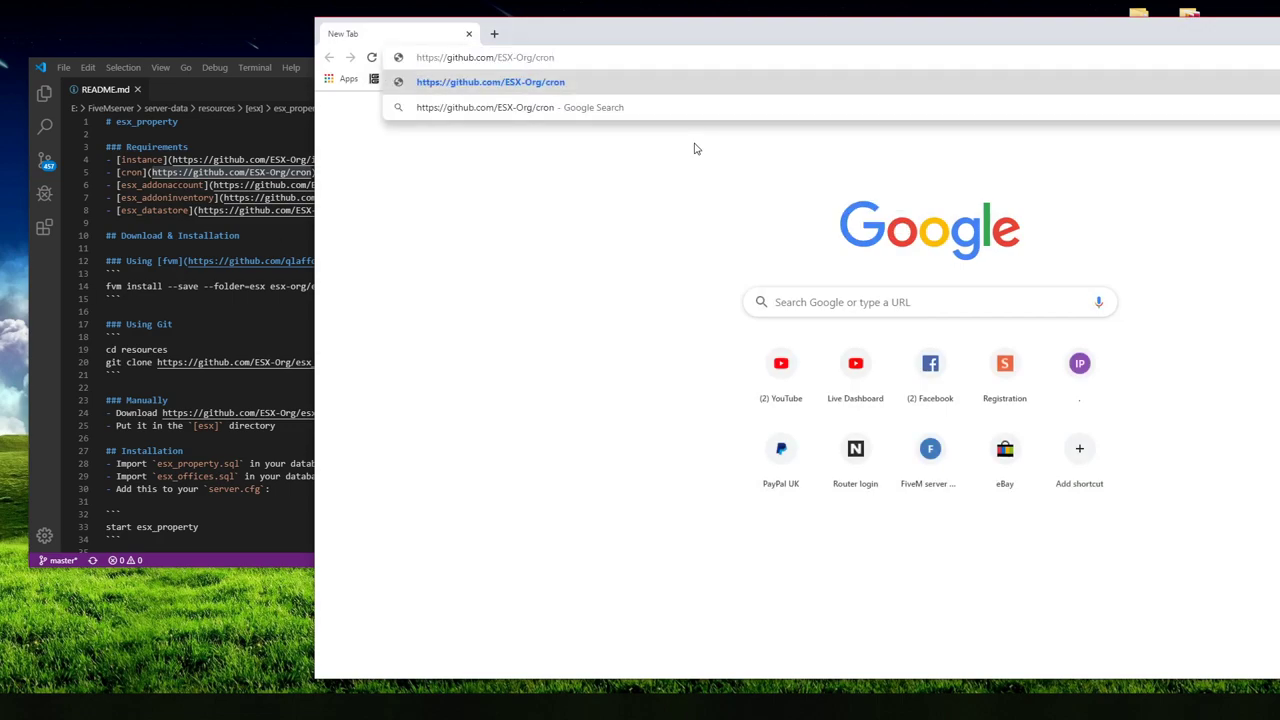
key(Return)
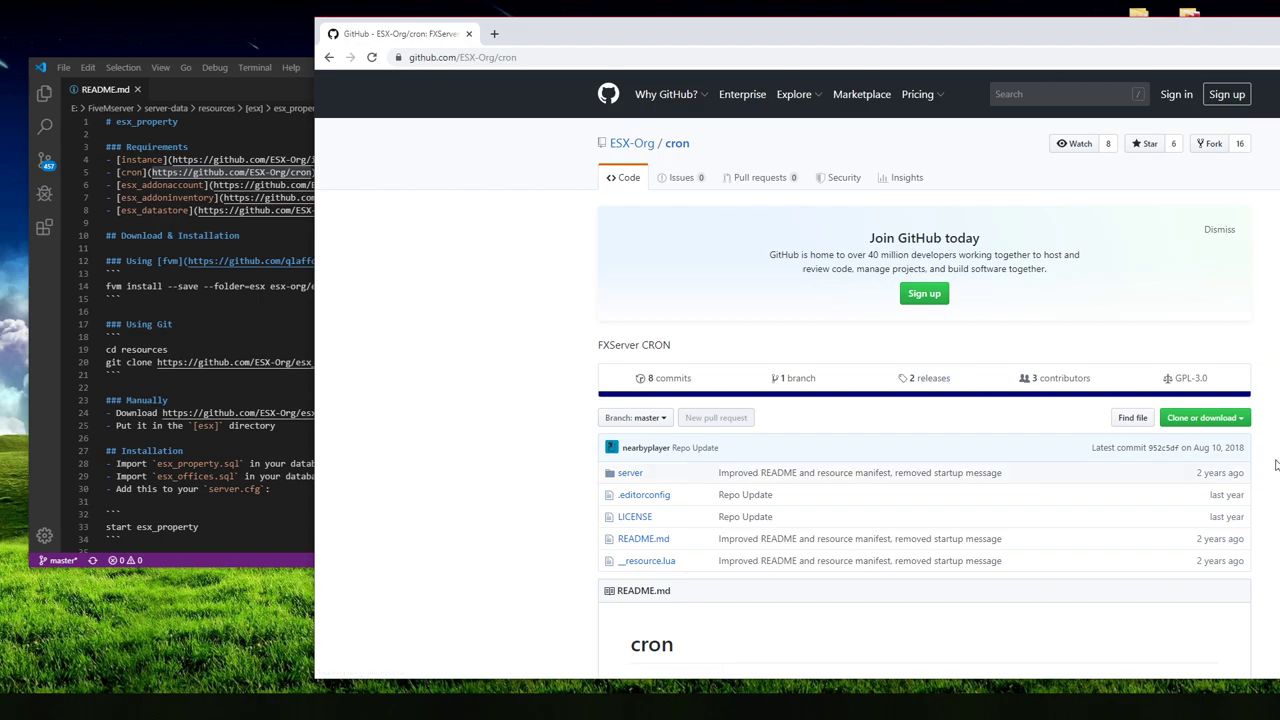
Step: Download the ESX-Org/cron repository as a ZIP file and move the browser window aside to uncover the README
click(1245, 419)
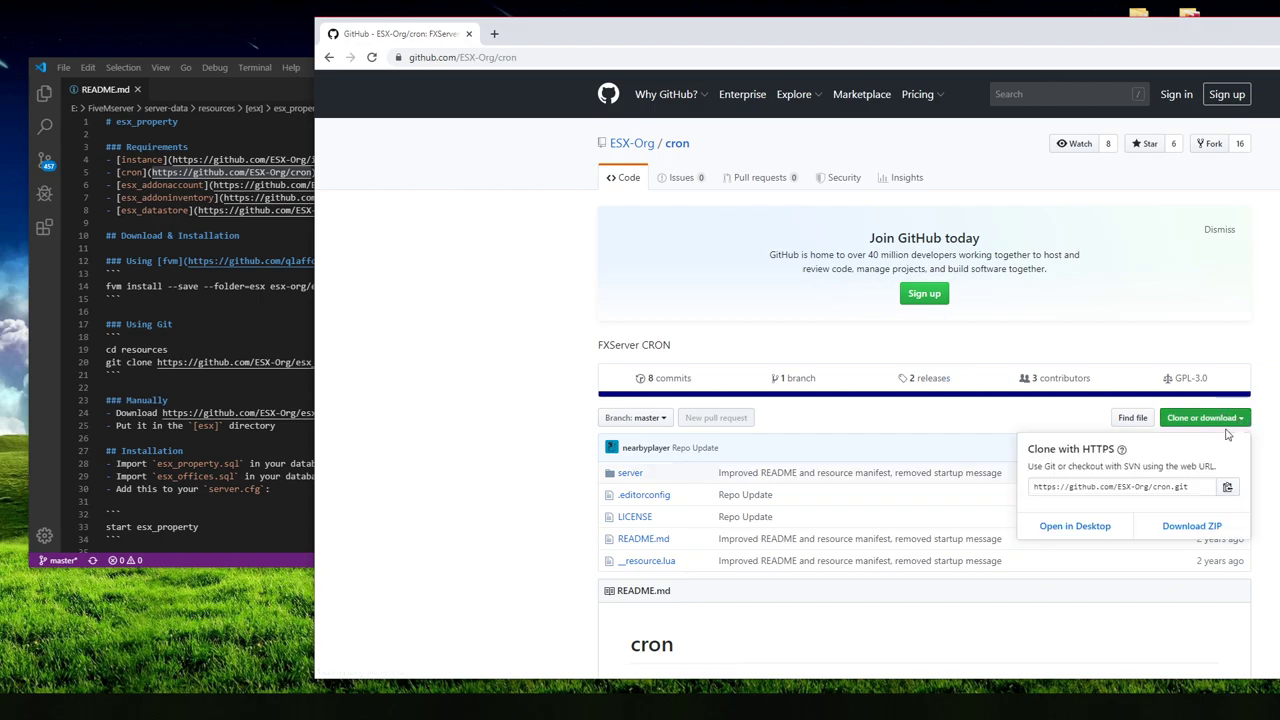
click(1180, 527)
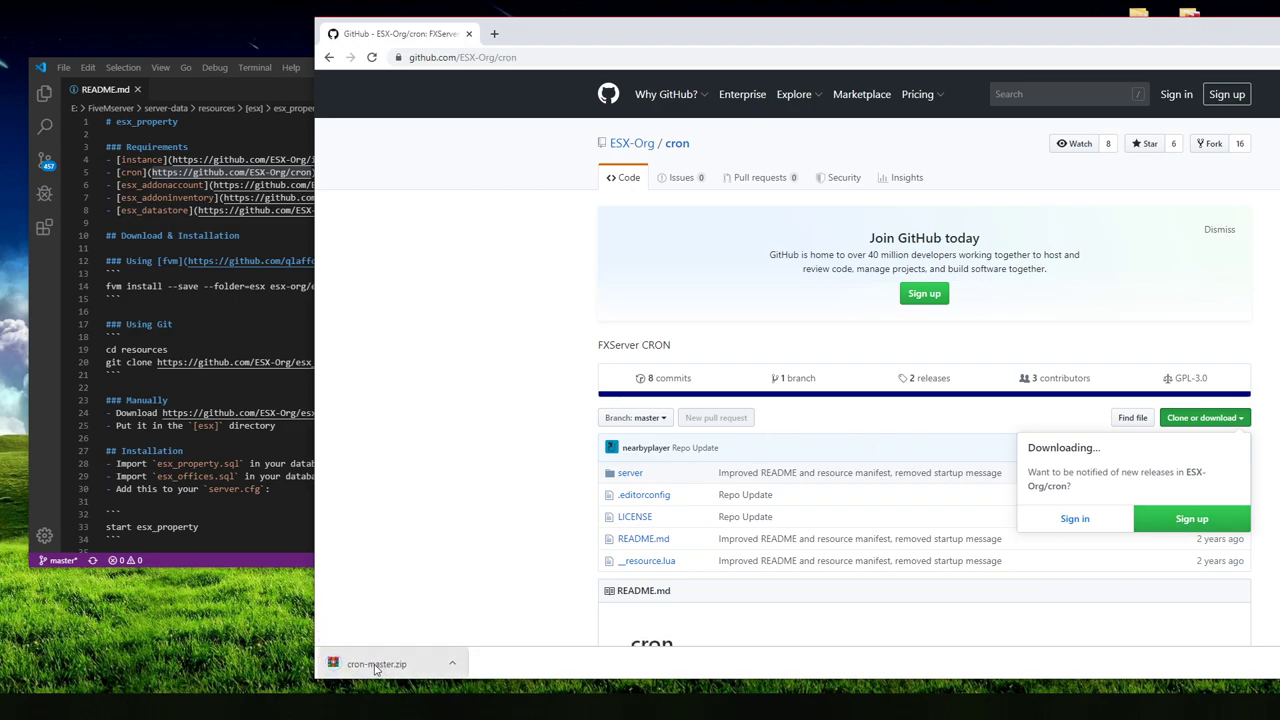
drag(375, 668, 0, 400)
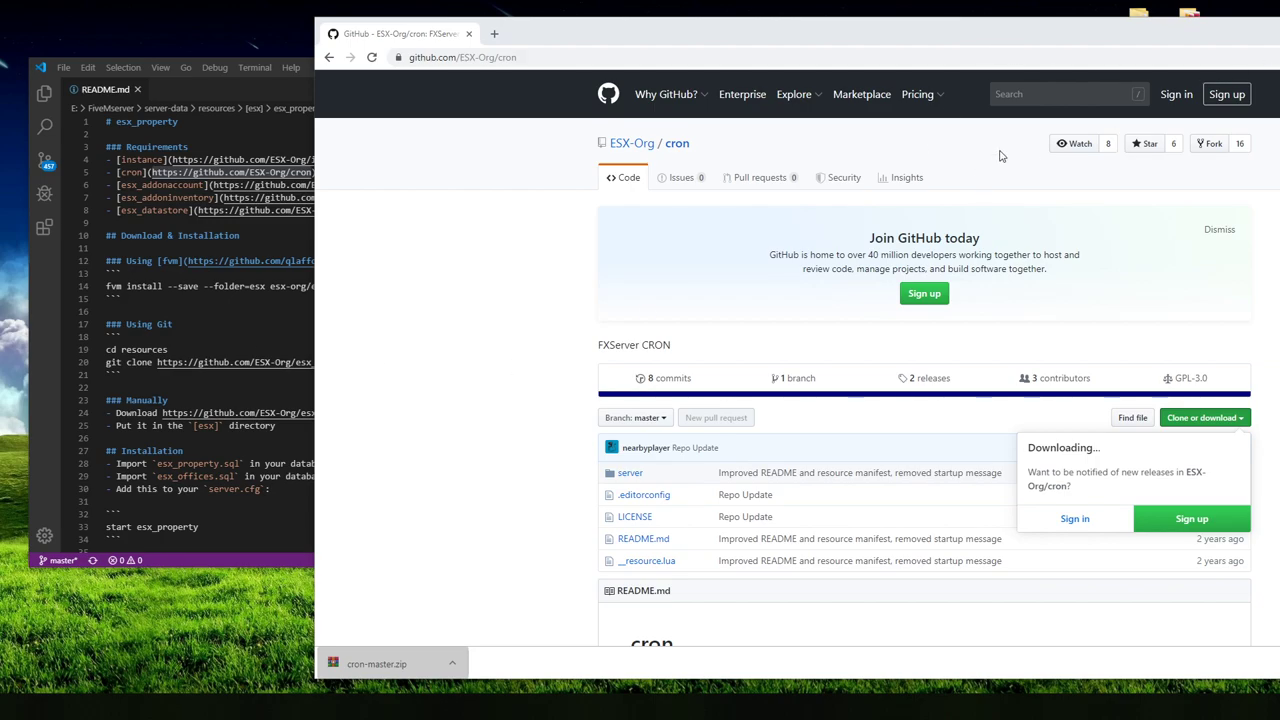
drag(902, 31, 1279, 104)
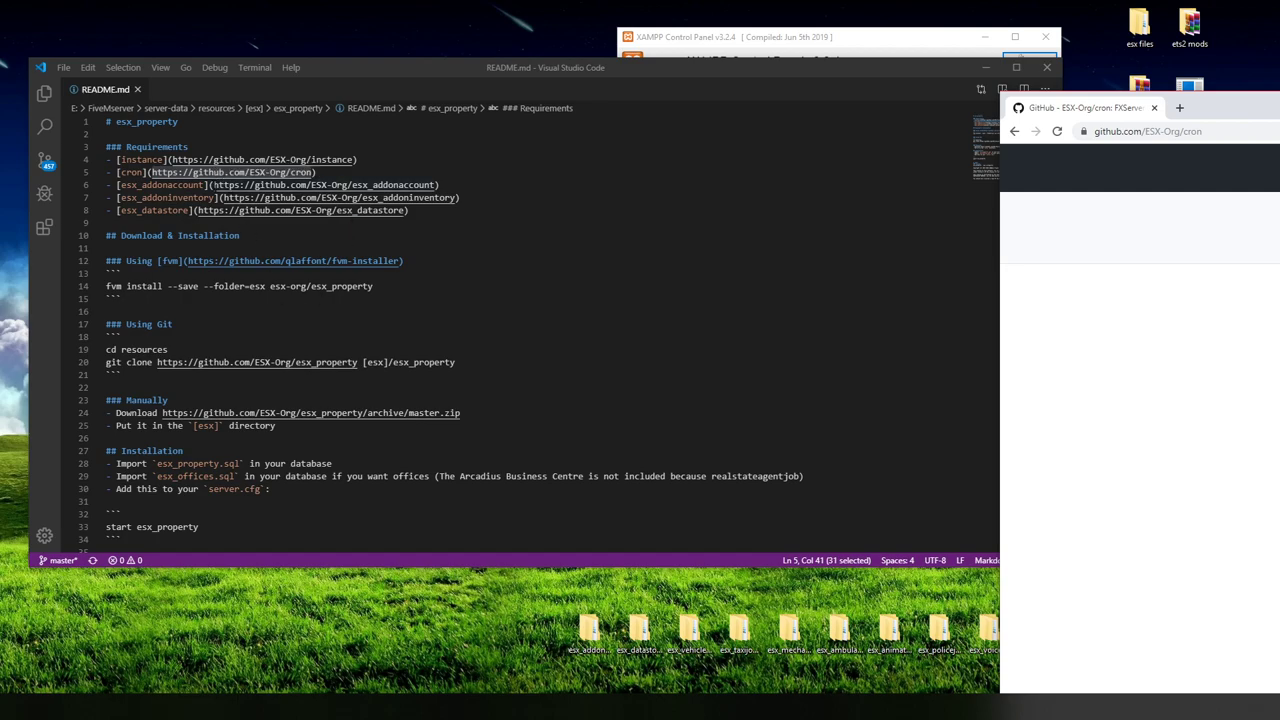
Step: Copy the esx_addonaccount link from the README and open it in Chrome in place of the cron page
drag(214, 185, 433, 185)
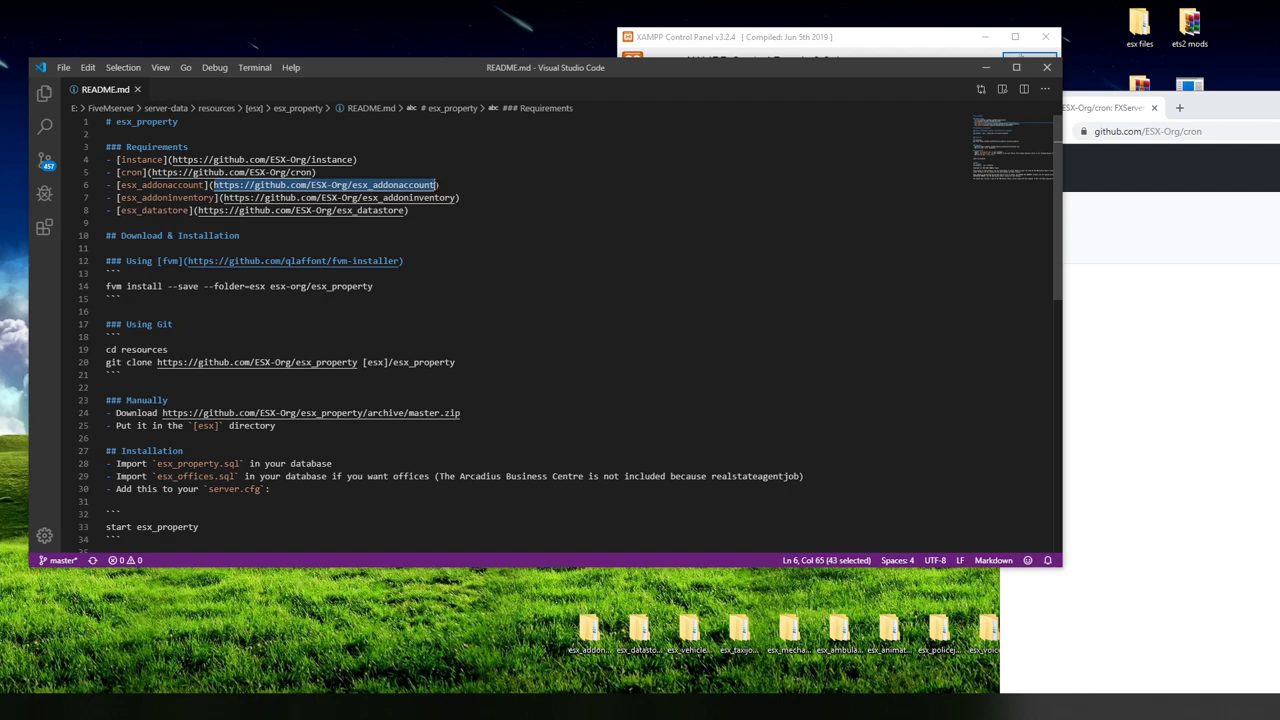
right_click(423, 190)
click(447, 240)
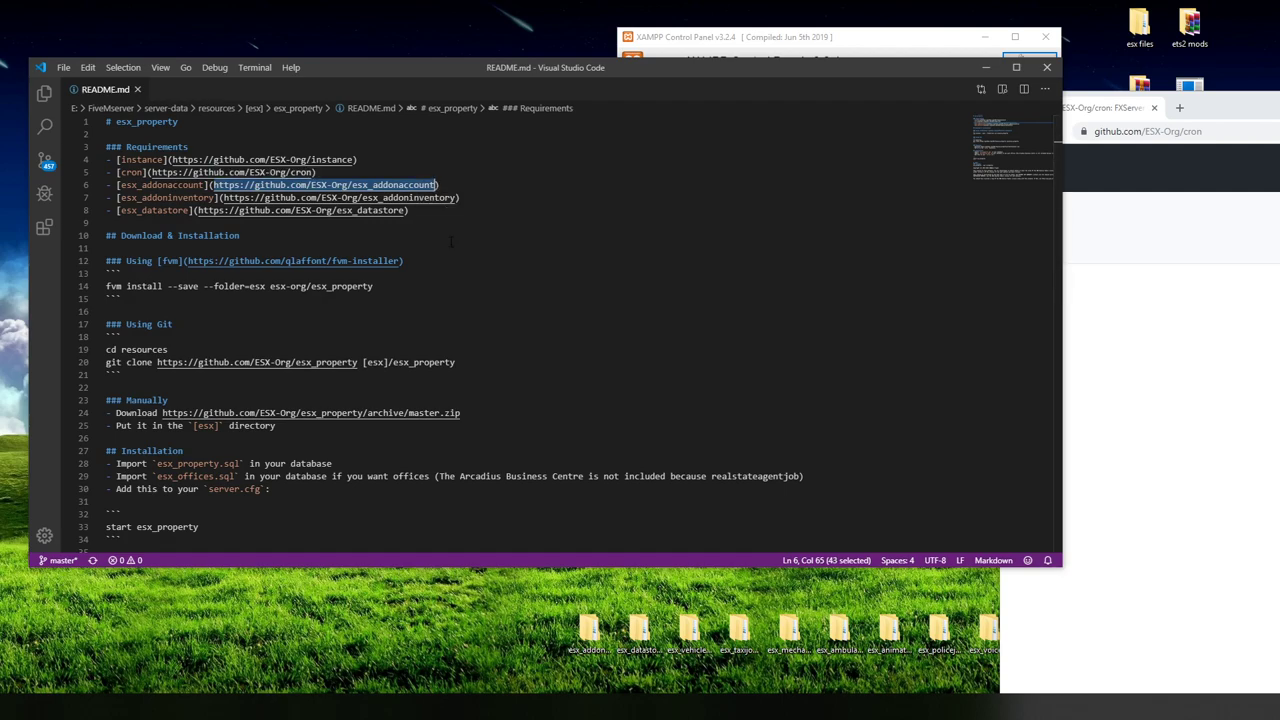
key(alt+Tab)
click(1140, 131)
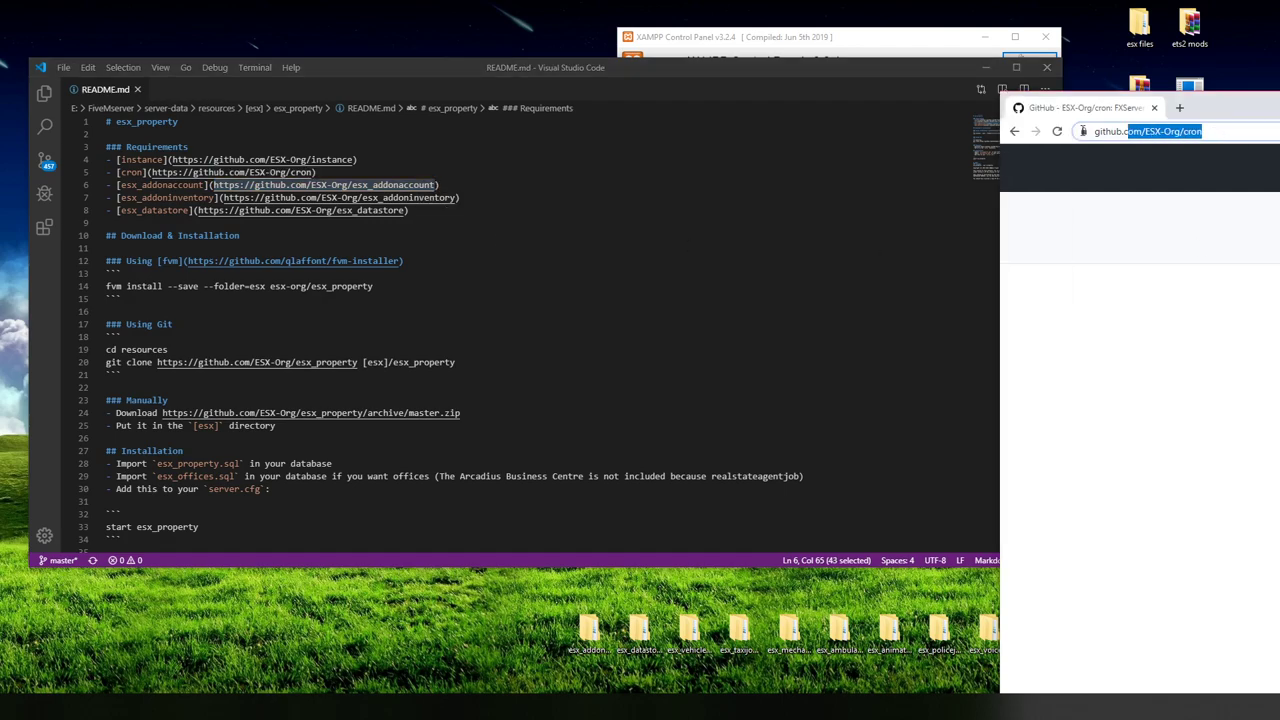
key(BackSpace)
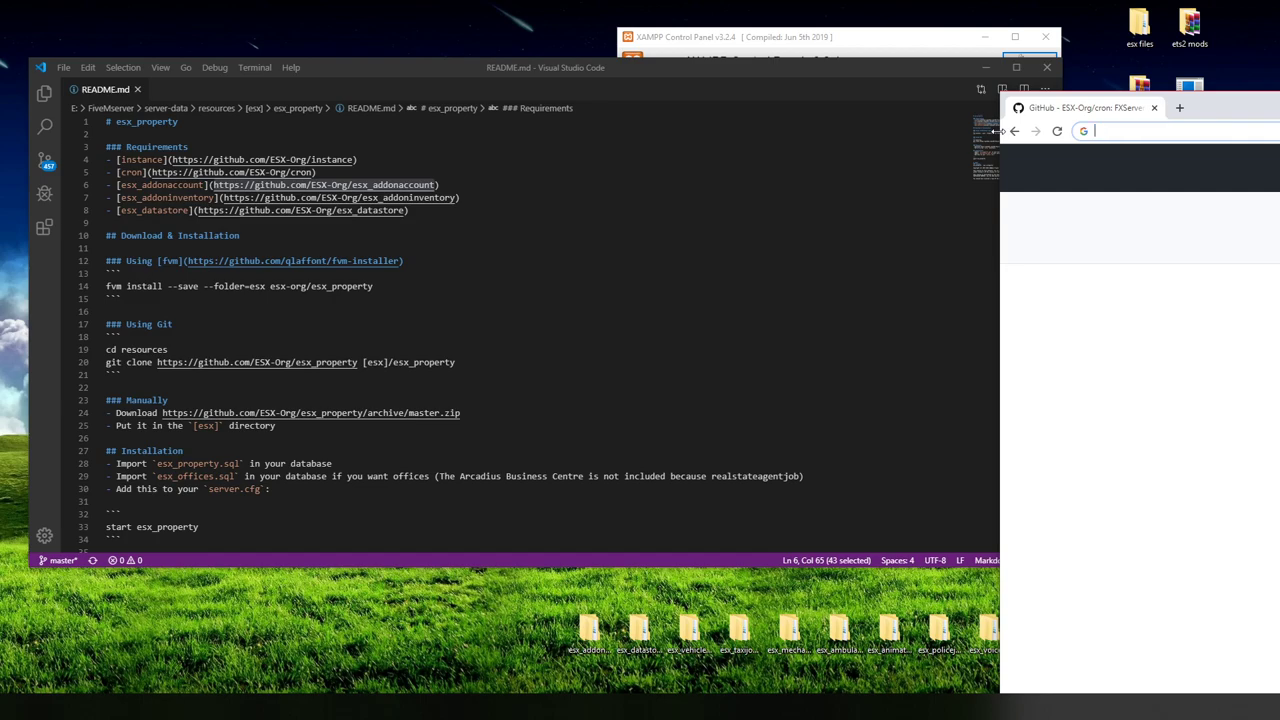
right_click(1116, 138)
click(1158, 220)
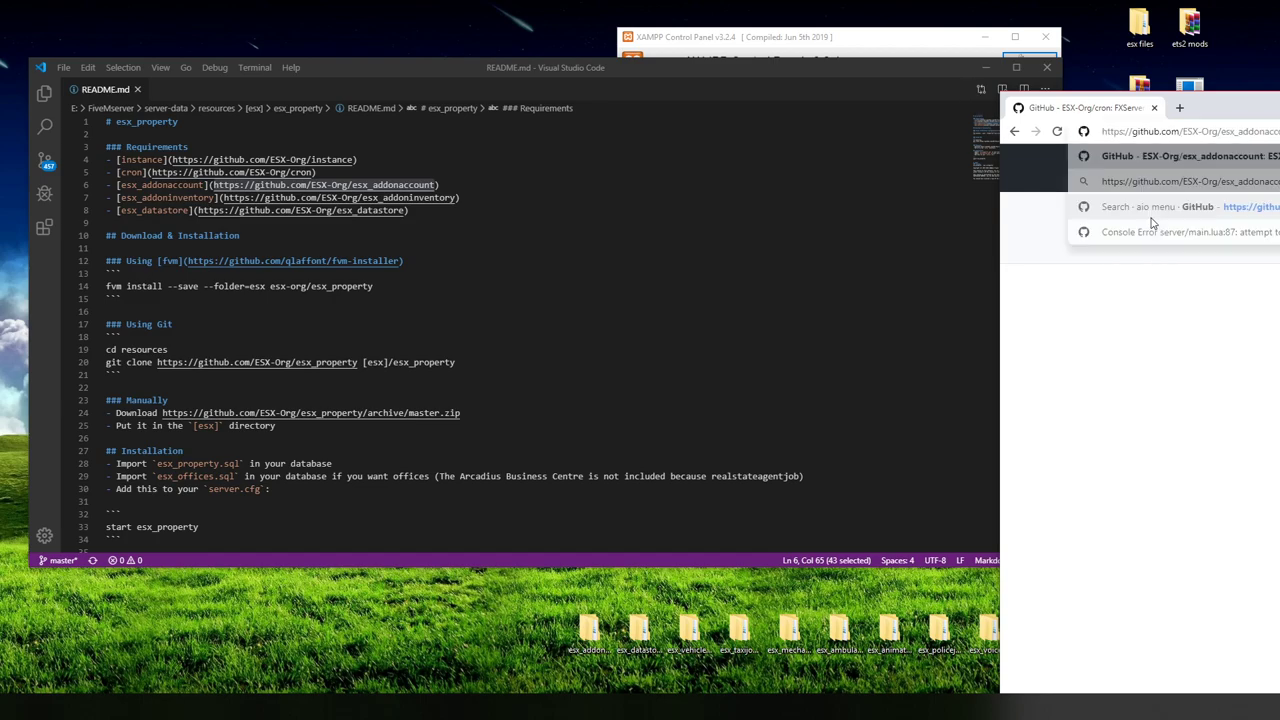
key(Return)
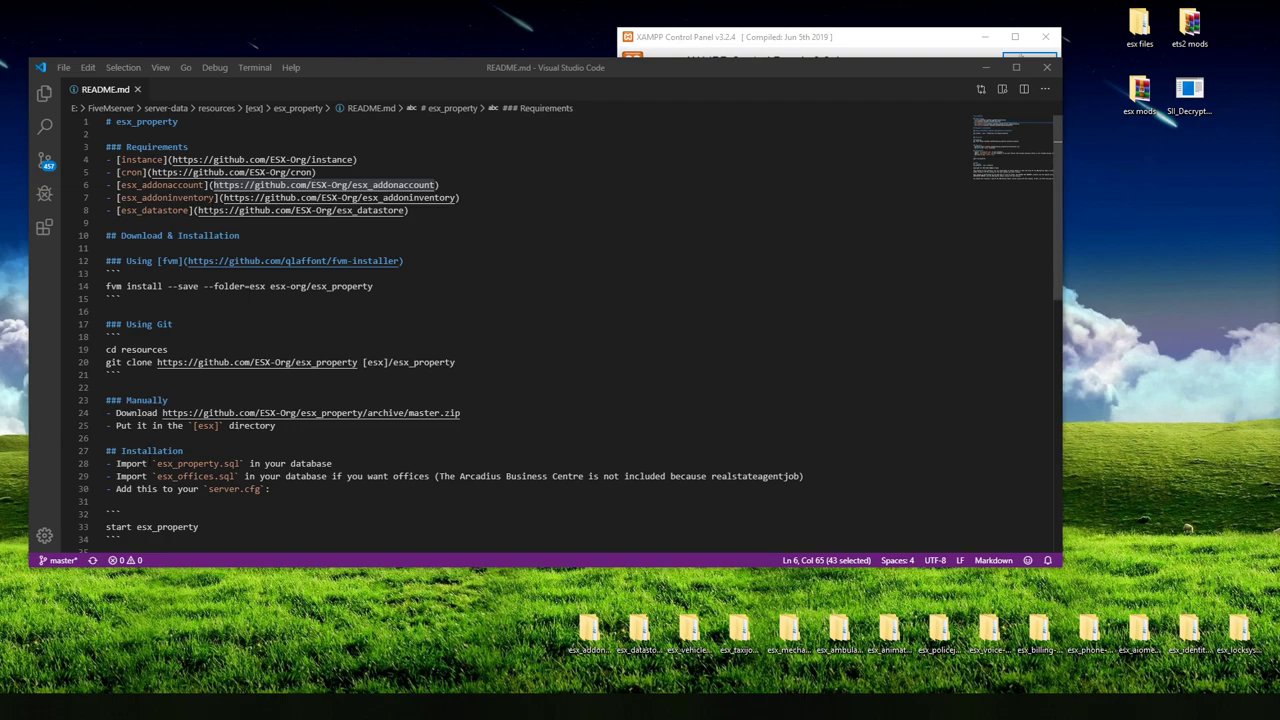
Step: Copy the esx_addoninventory GitHub link from the README's requirements list
drag(218, 197, 285, 197)
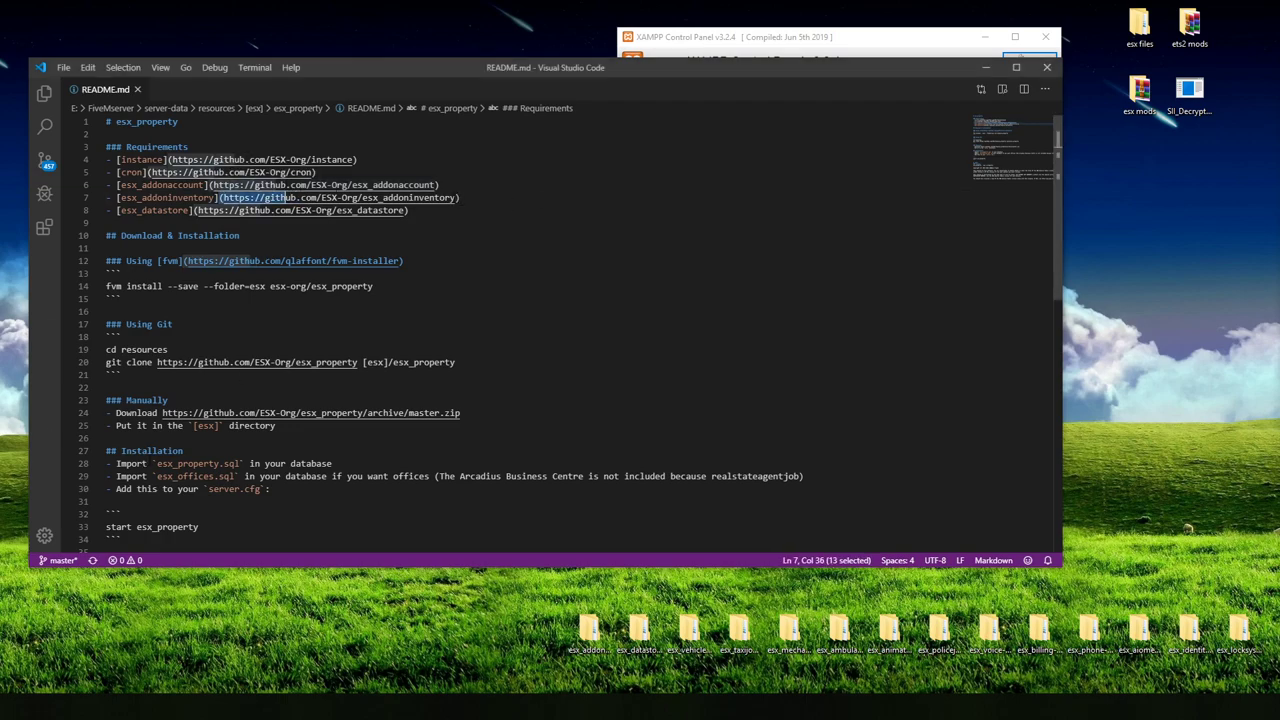
drag(459, 197, 229, 197)
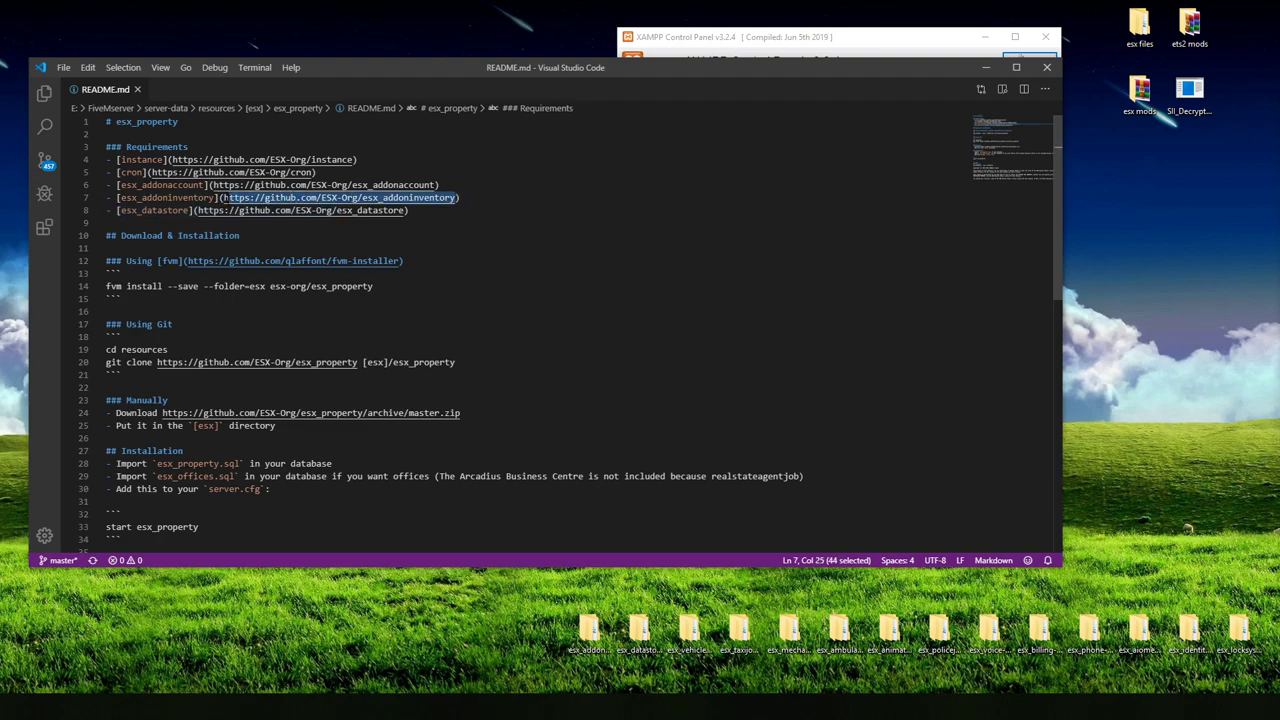
right_click(292, 203)
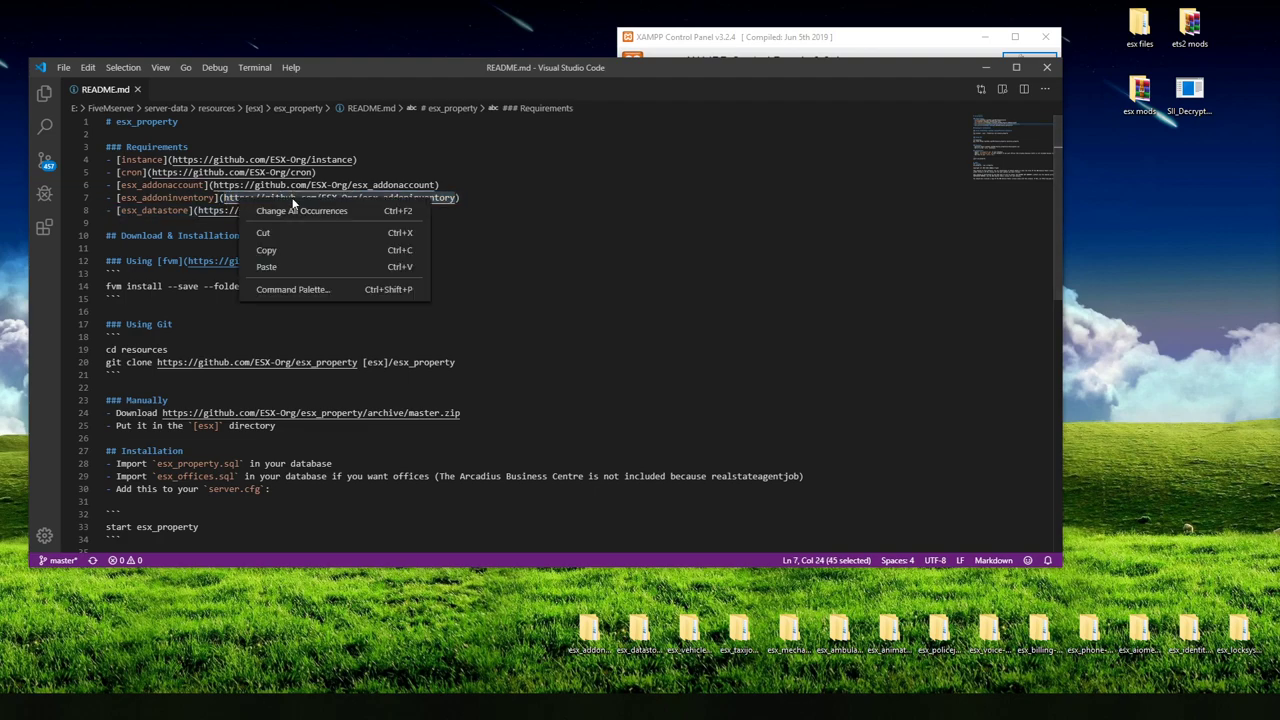
click(283, 249)
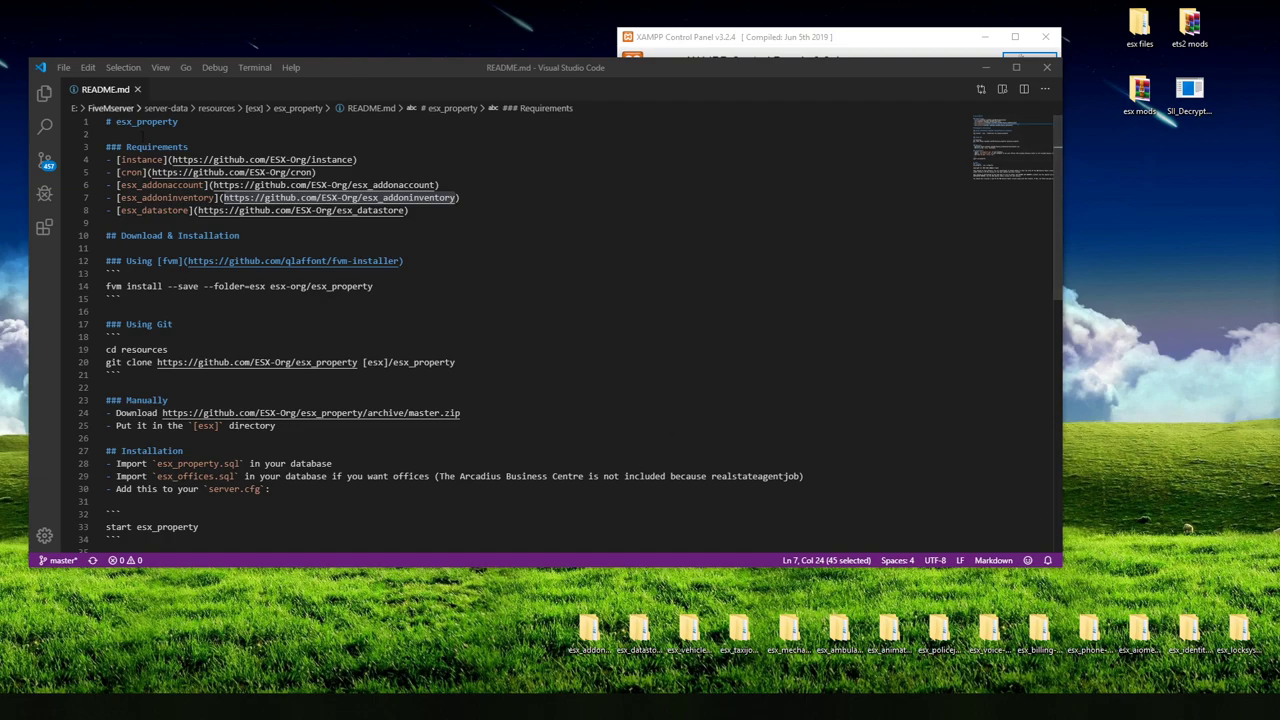
Step: Copy the esx_datastore GitHub link from the README's requirements list
drag(198, 210, 406, 211)
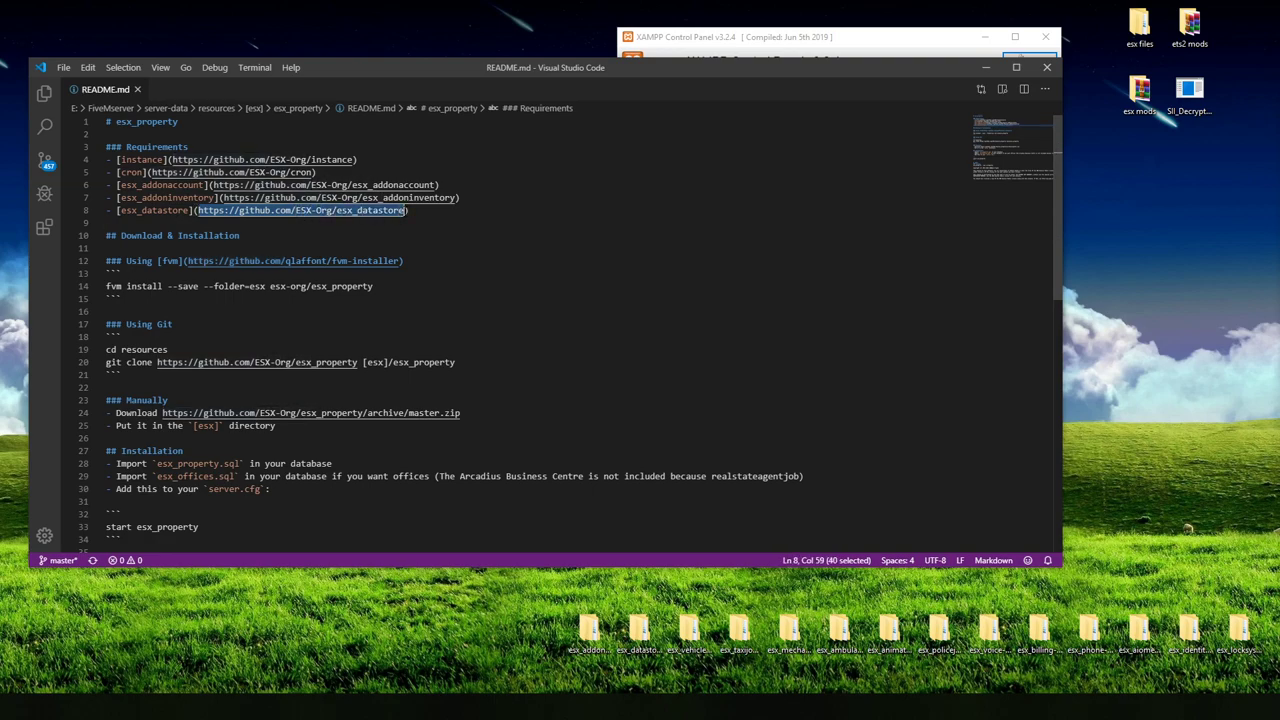
right_click(382, 212)
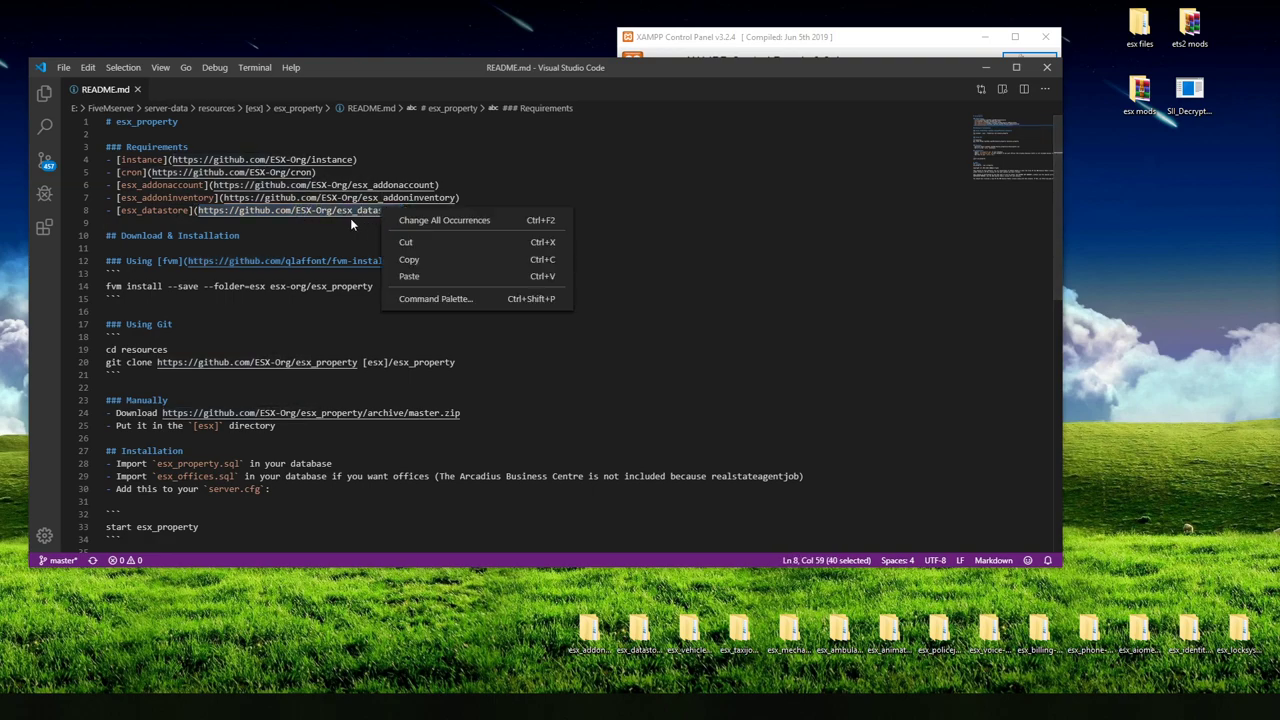
click(400, 259)
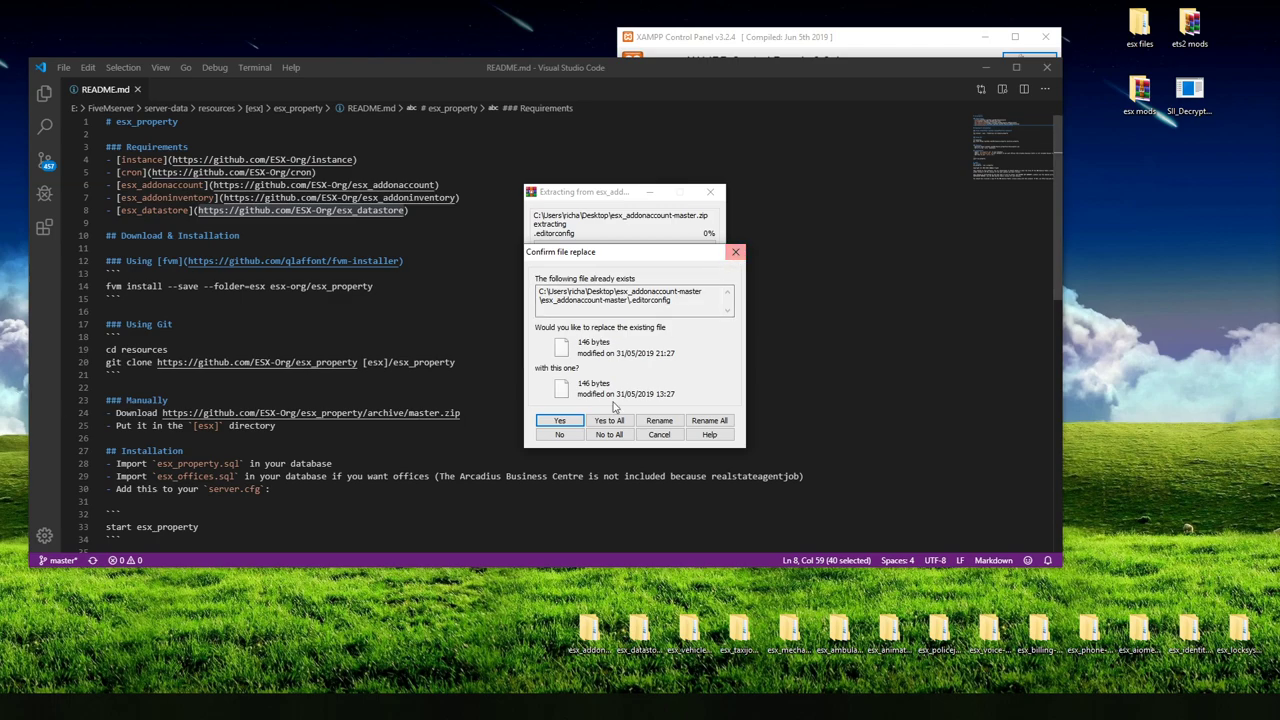
Step: Cancel extracting esx_addonaccount-master.zip over the existing files and delete the old esx_addonaccount-master and esx_datastore-master folders from the desktop
click(736, 253)
click(837, 238)
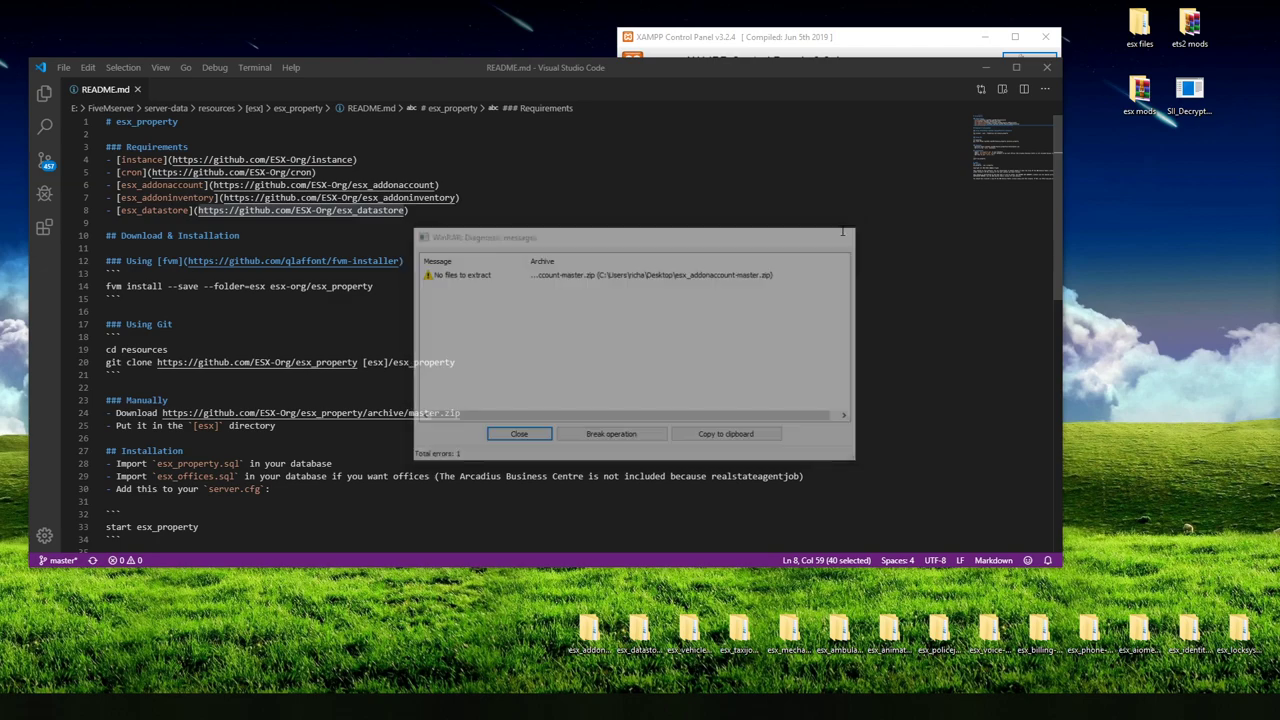
click(639, 628)
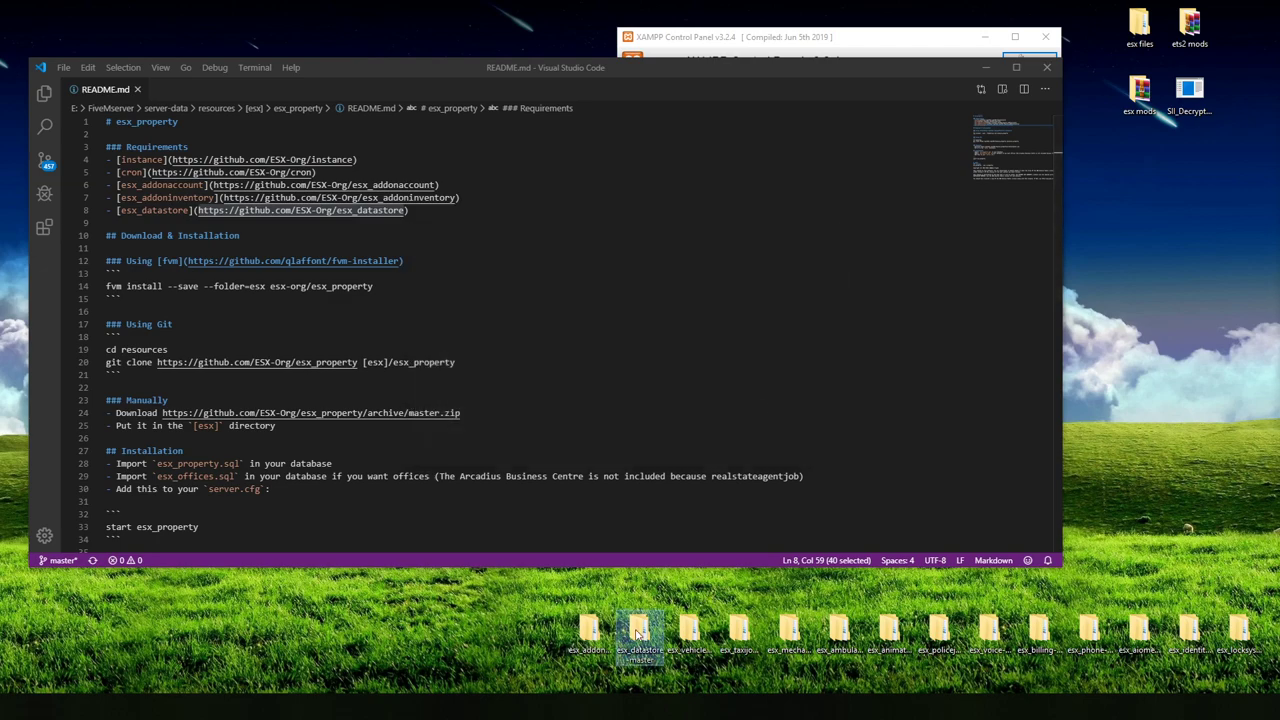
click(692, 628)
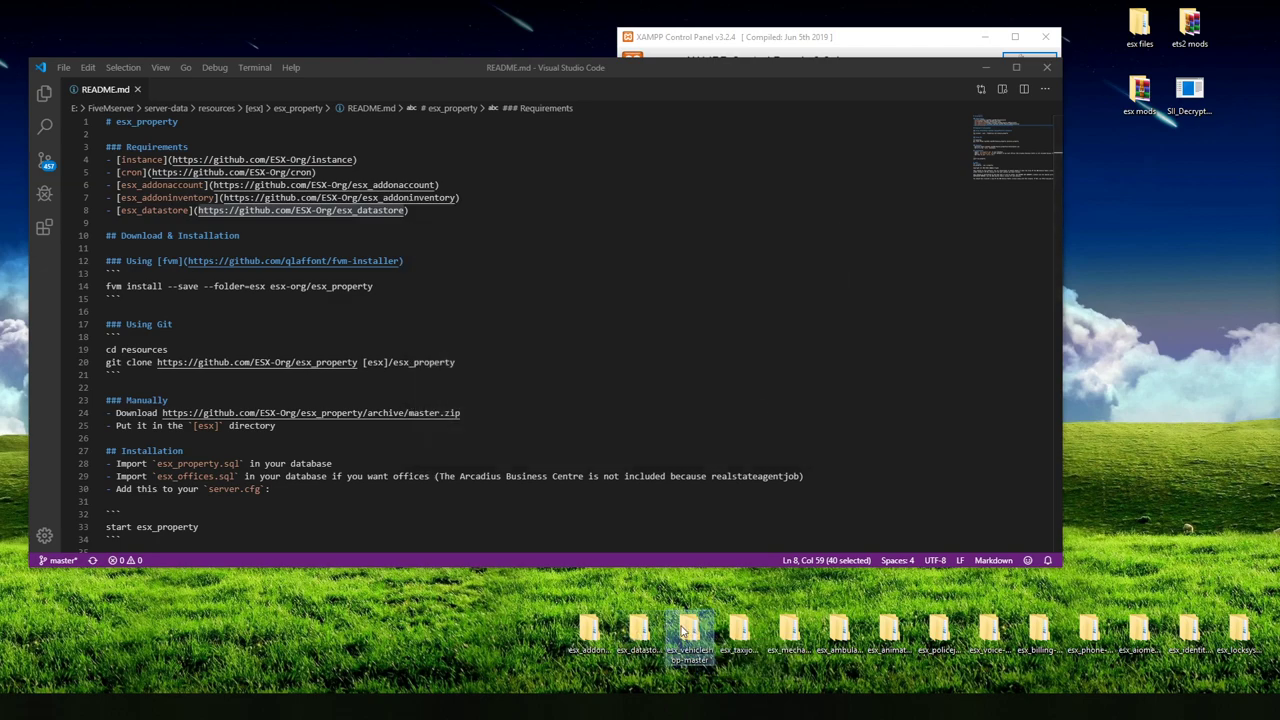
drag(544, 625, 614, 640)
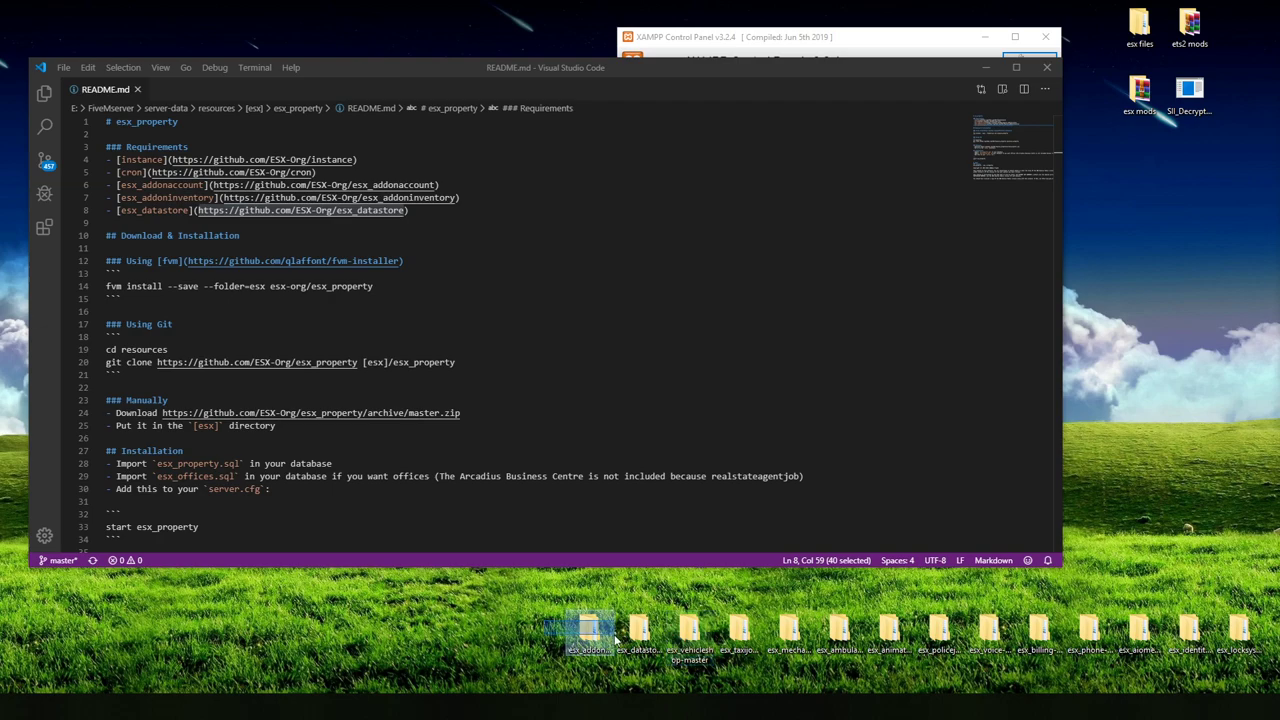
right_click(610, 638)
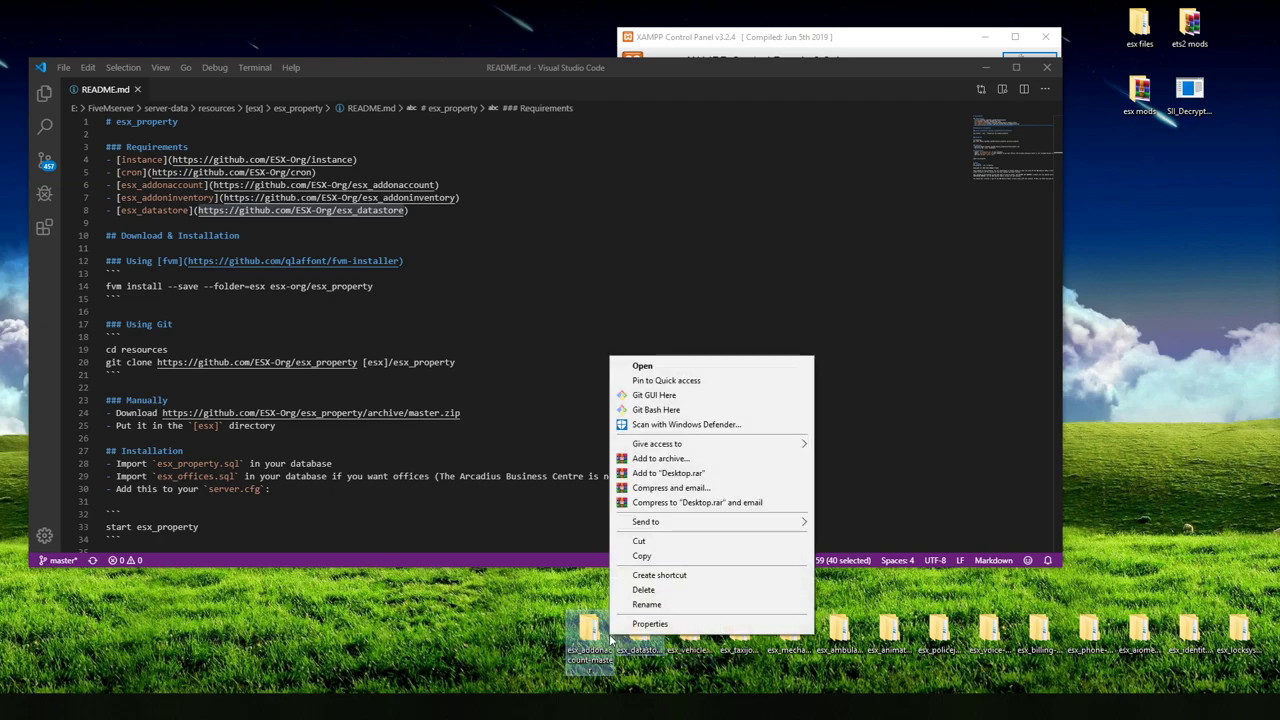
click(660, 589)
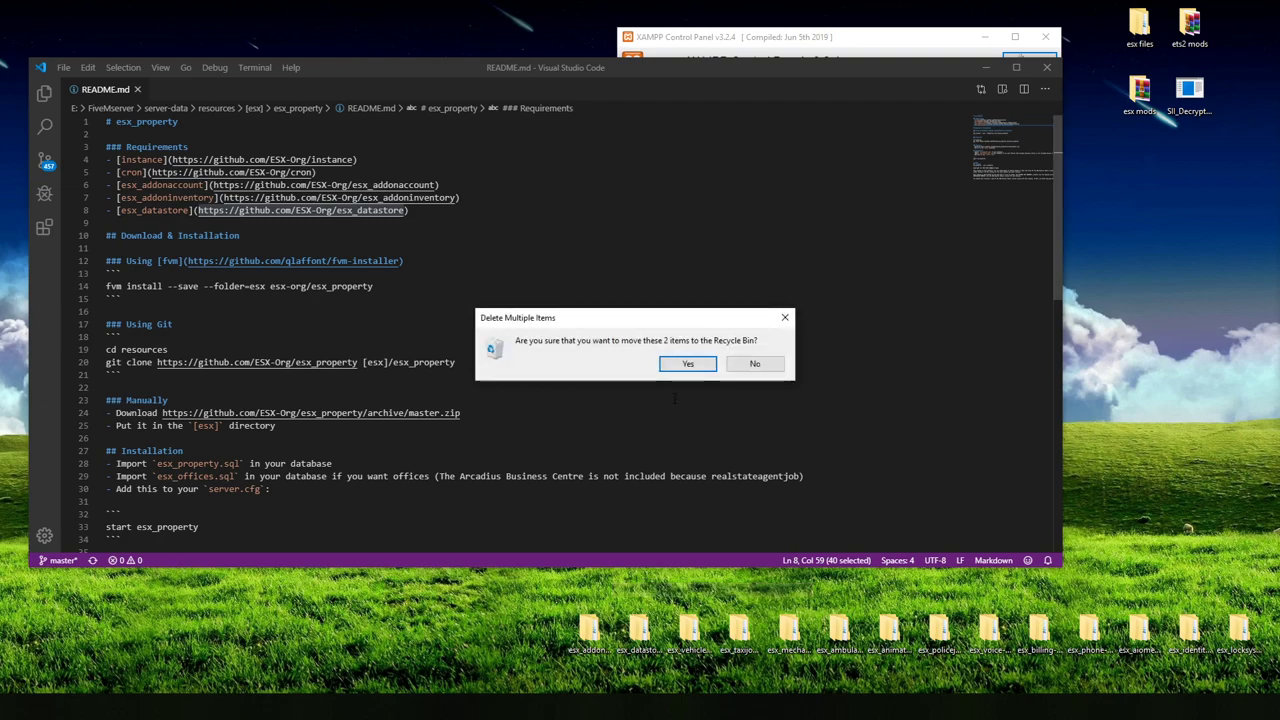
click(666, 364)
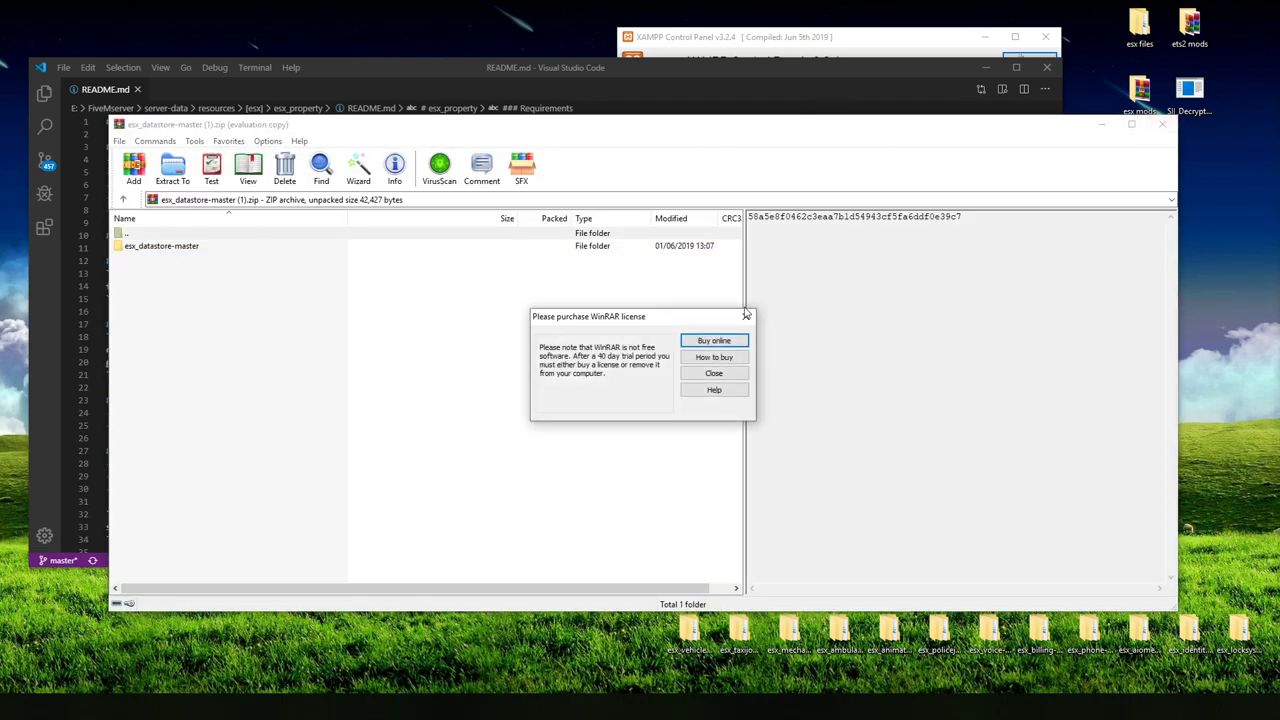
Step: Close the esx_datastore archive and open the FiveMserver\server-data\resources\[esx] folder on Local Disk (E:)
click(744, 316)
click(1162, 124)
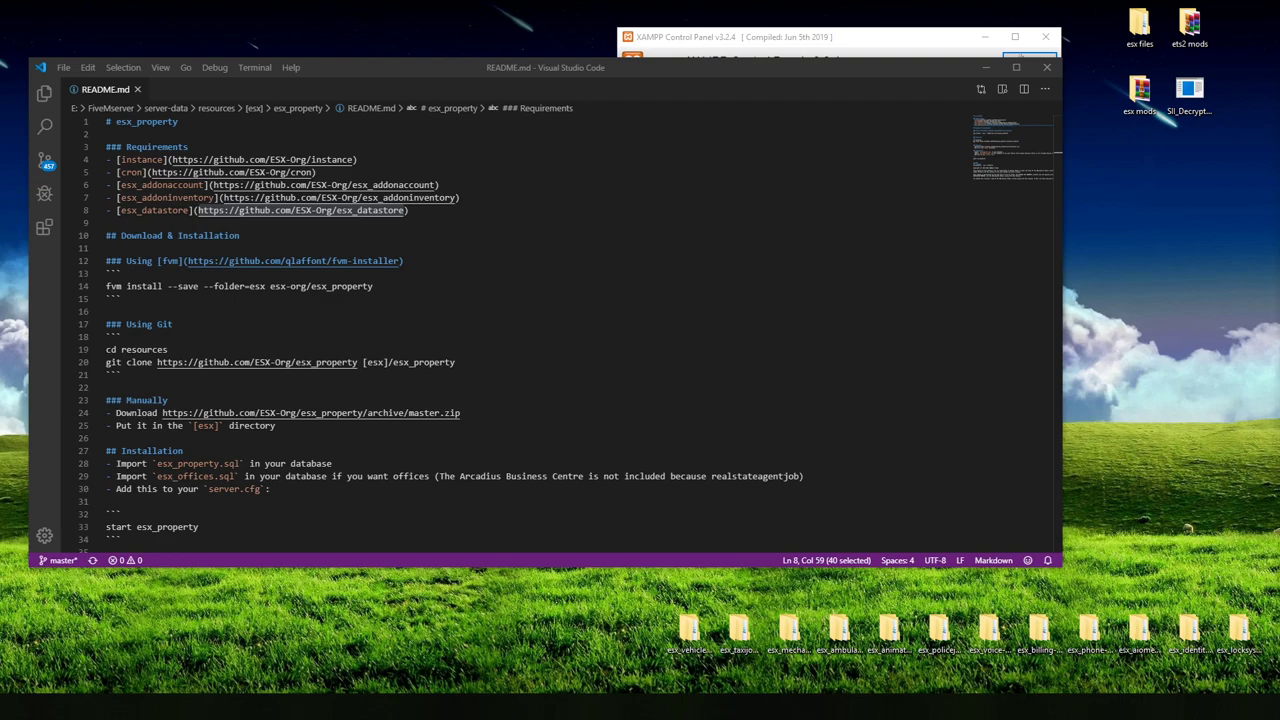
drag(0, 304, 765, 157)
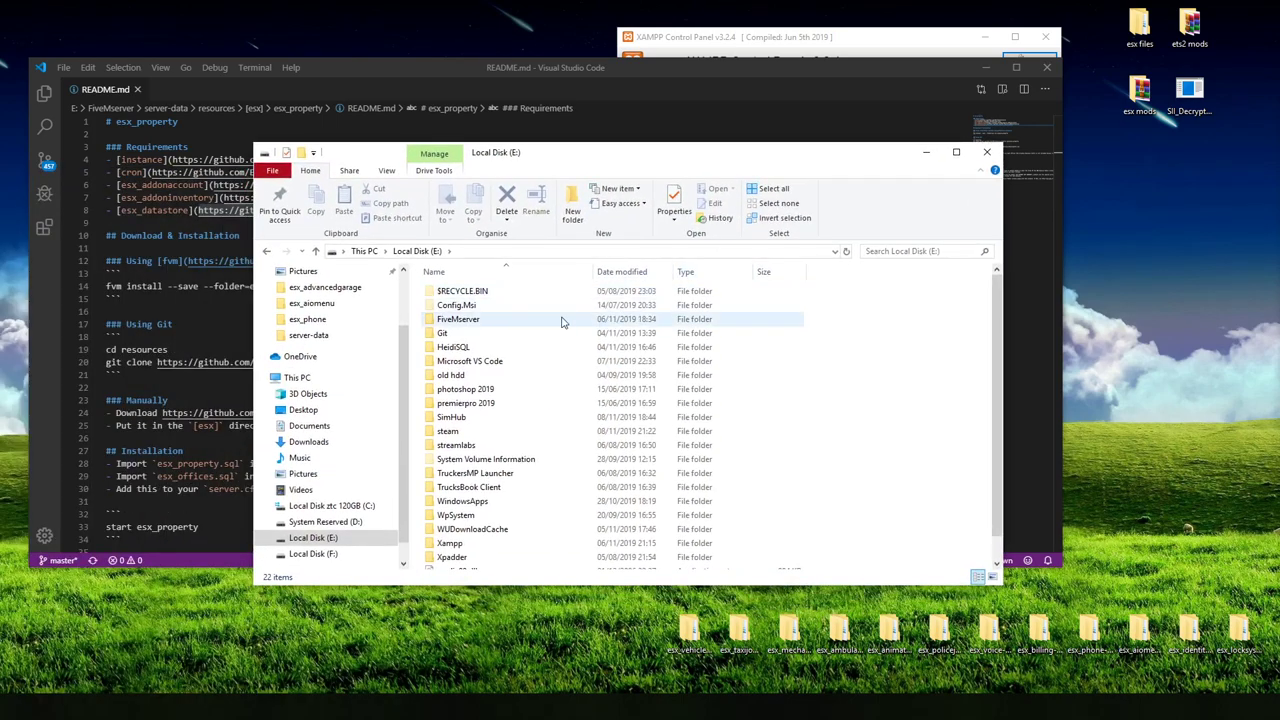
double_click(515, 320)
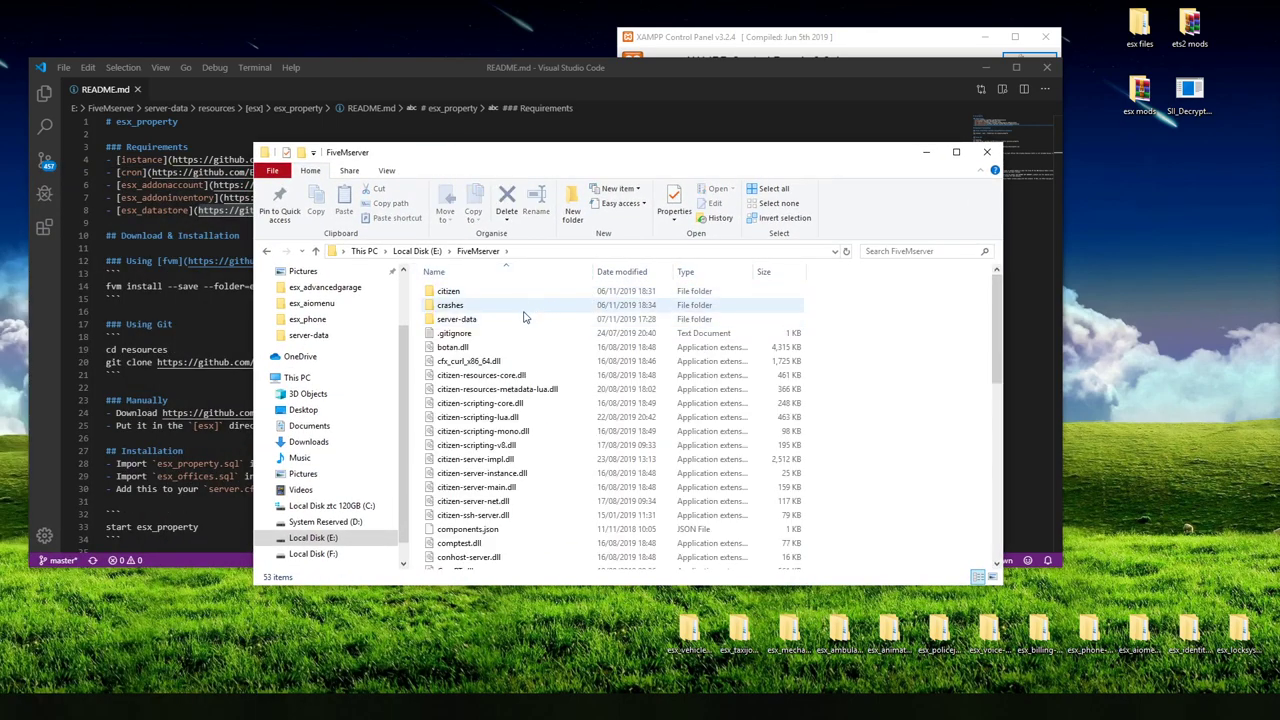
click(519, 325)
double_click(519, 322)
double_click(523, 322)
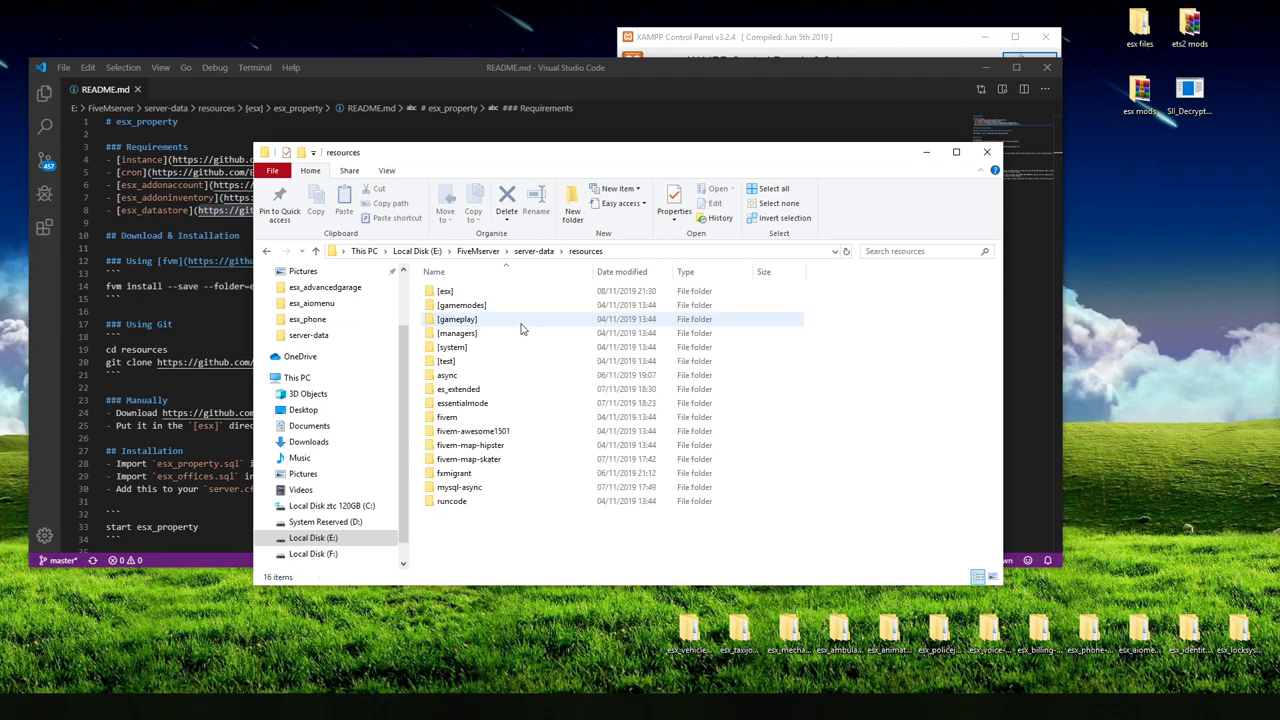
double_click(511, 291)
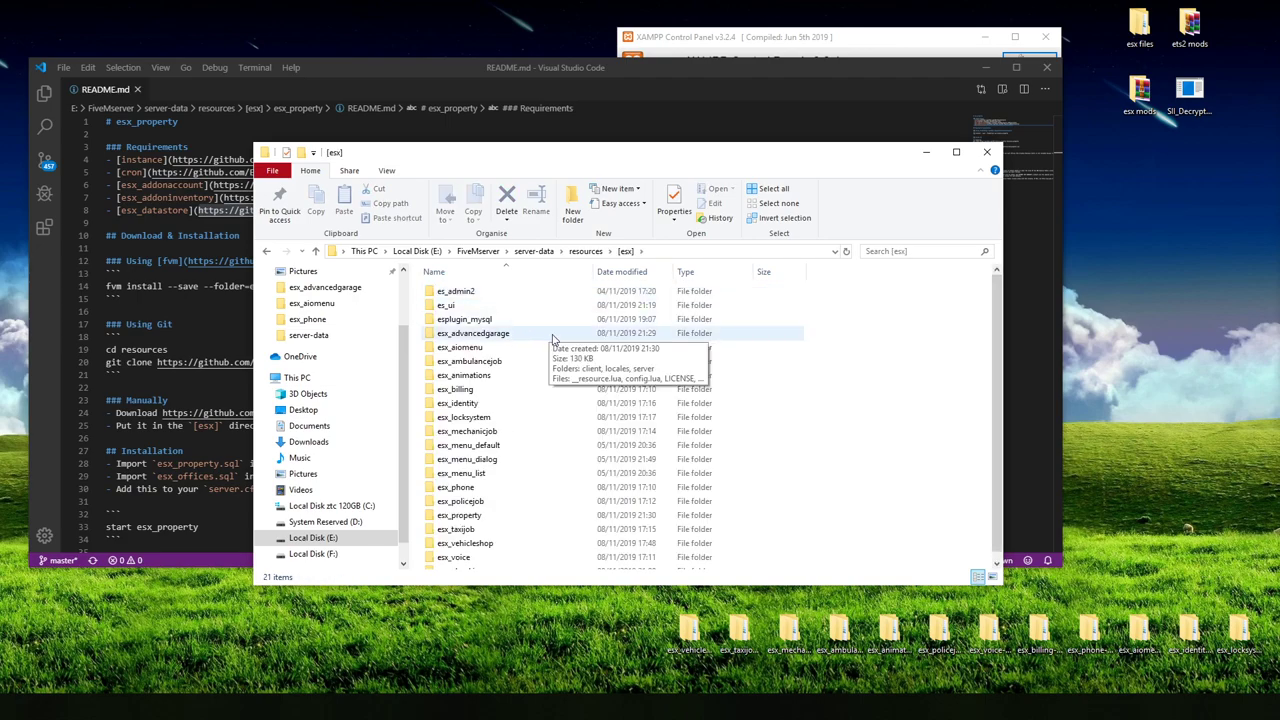
scroll(717, 433, down, 1)
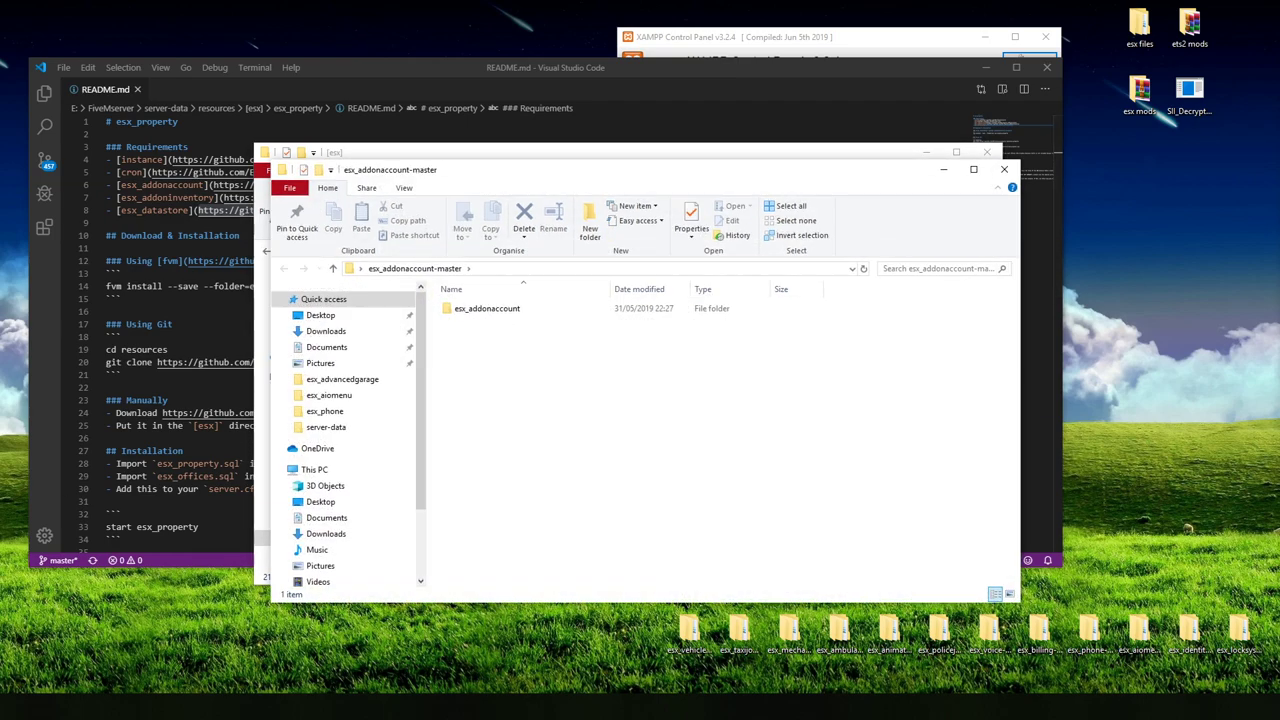
Step: Move the esx_addonaccount-master window aside, check the installation instructions in its README, and close Visual Studio Code
drag(651, 172, 0, 196)
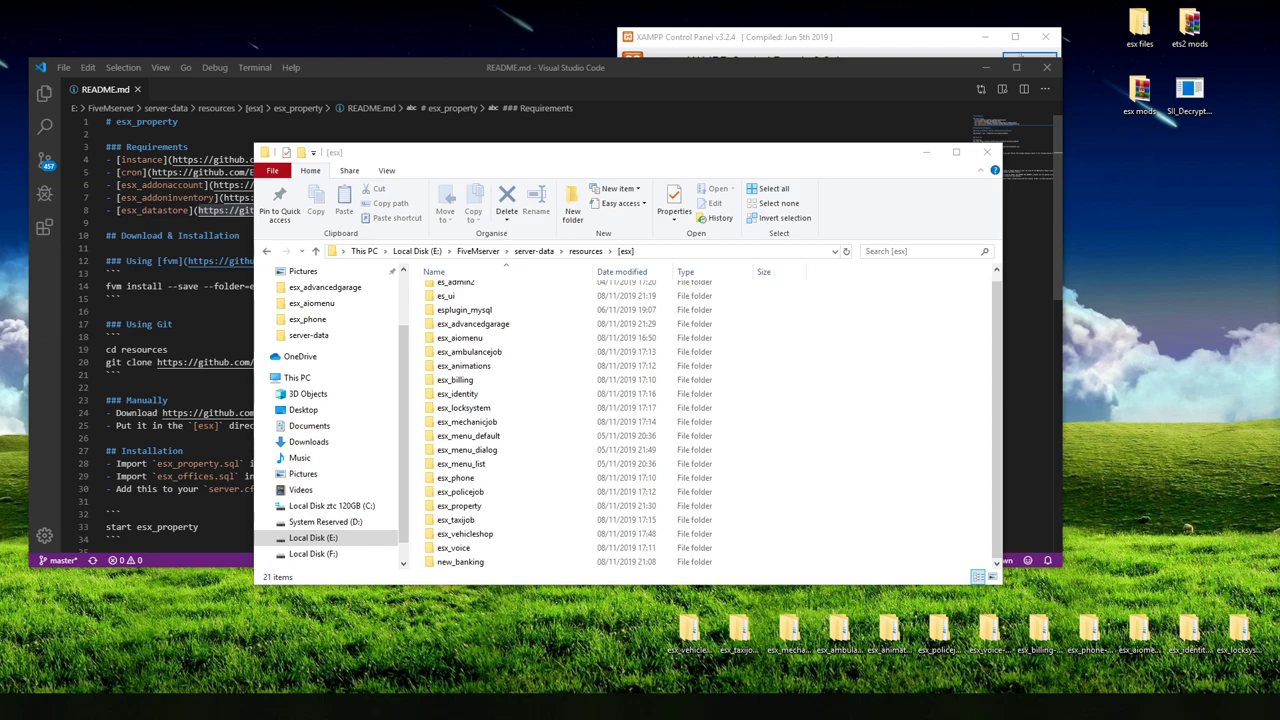
scroll(226, 368, down, 4)
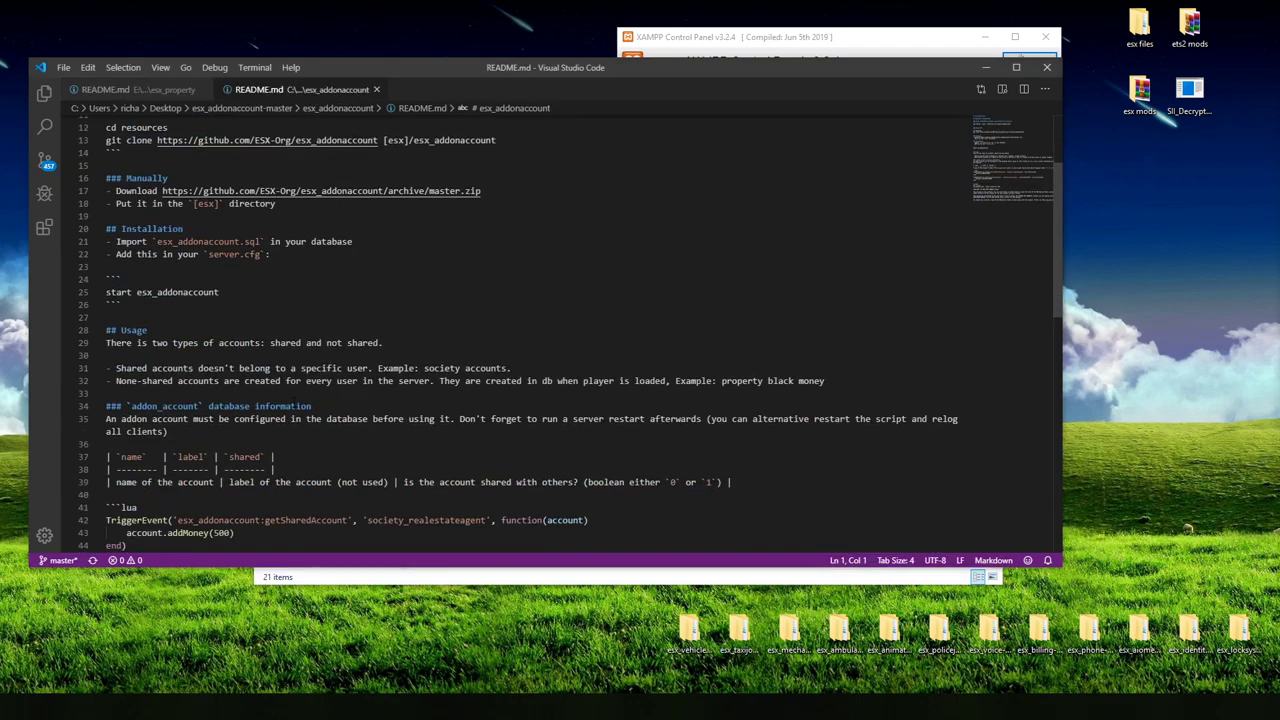
scroll(570, 335, down, 2)
scroll(570, 335, up, 3)
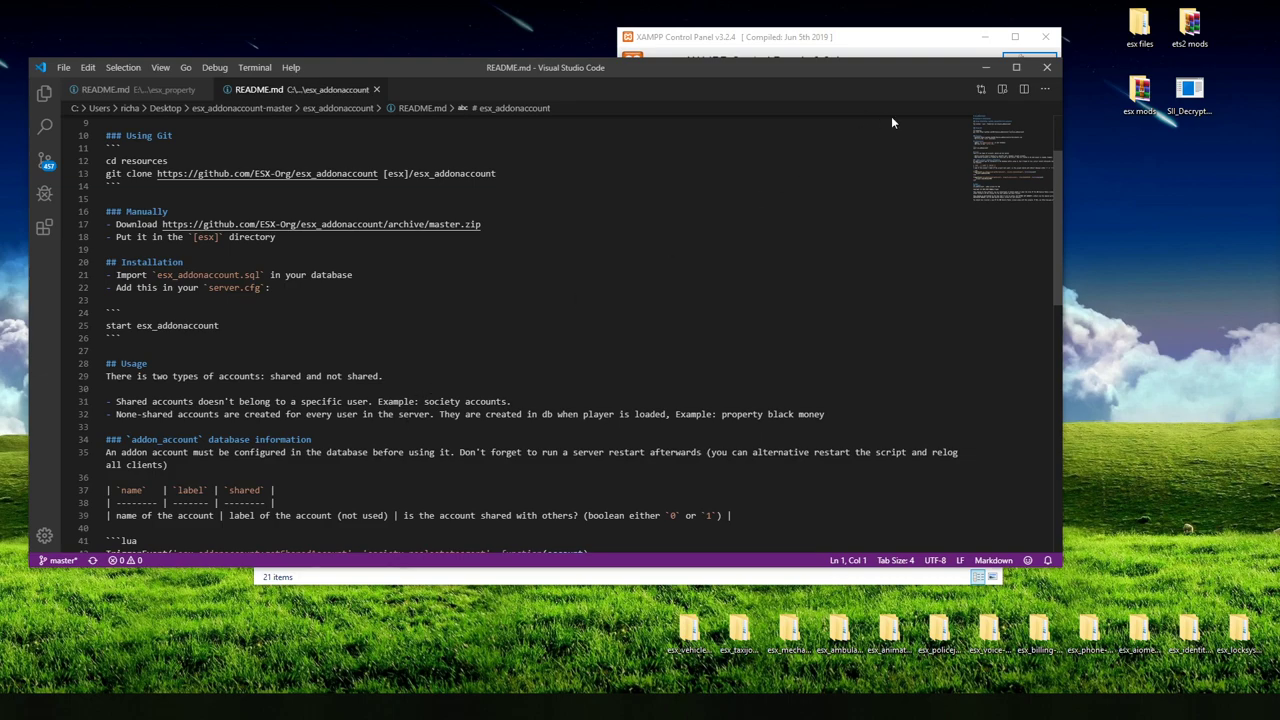
click(1047, 67)
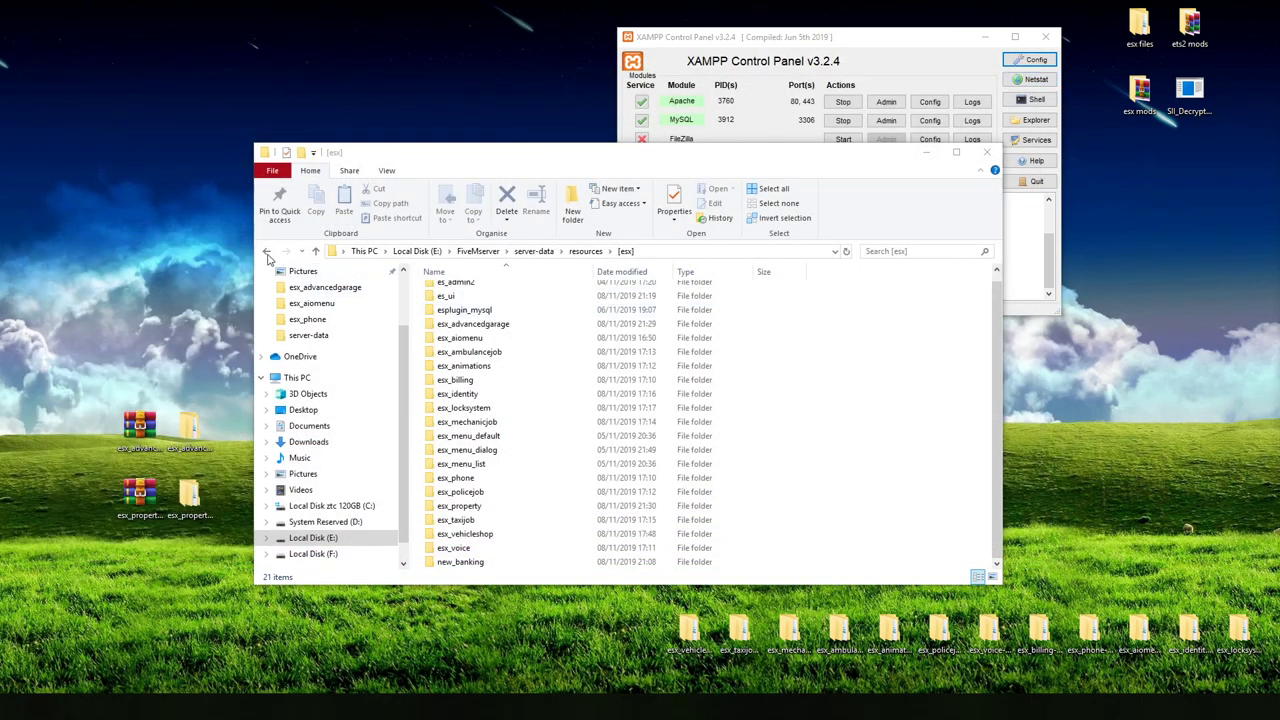
Step: Move the esx_addonaccount folder into the server's resources folder and copy its folder name
click(267, 252)
click(502, 540)
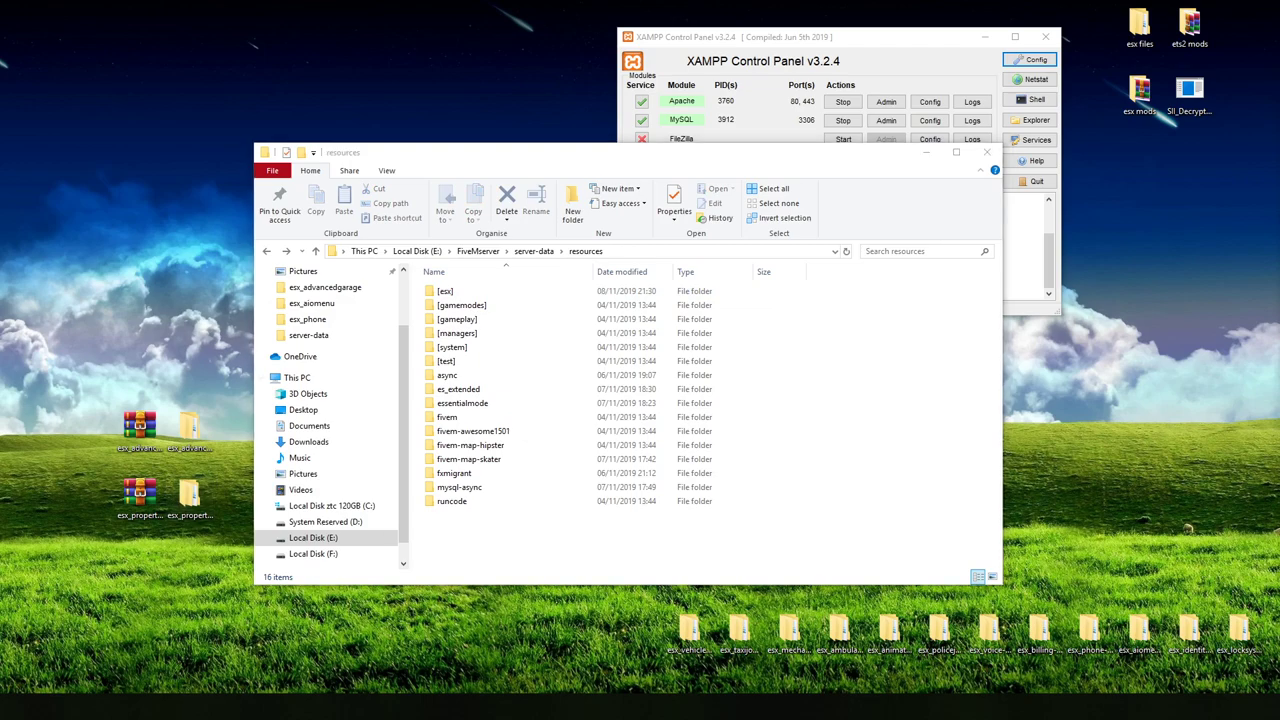
drag(188, 428, 503, 518)
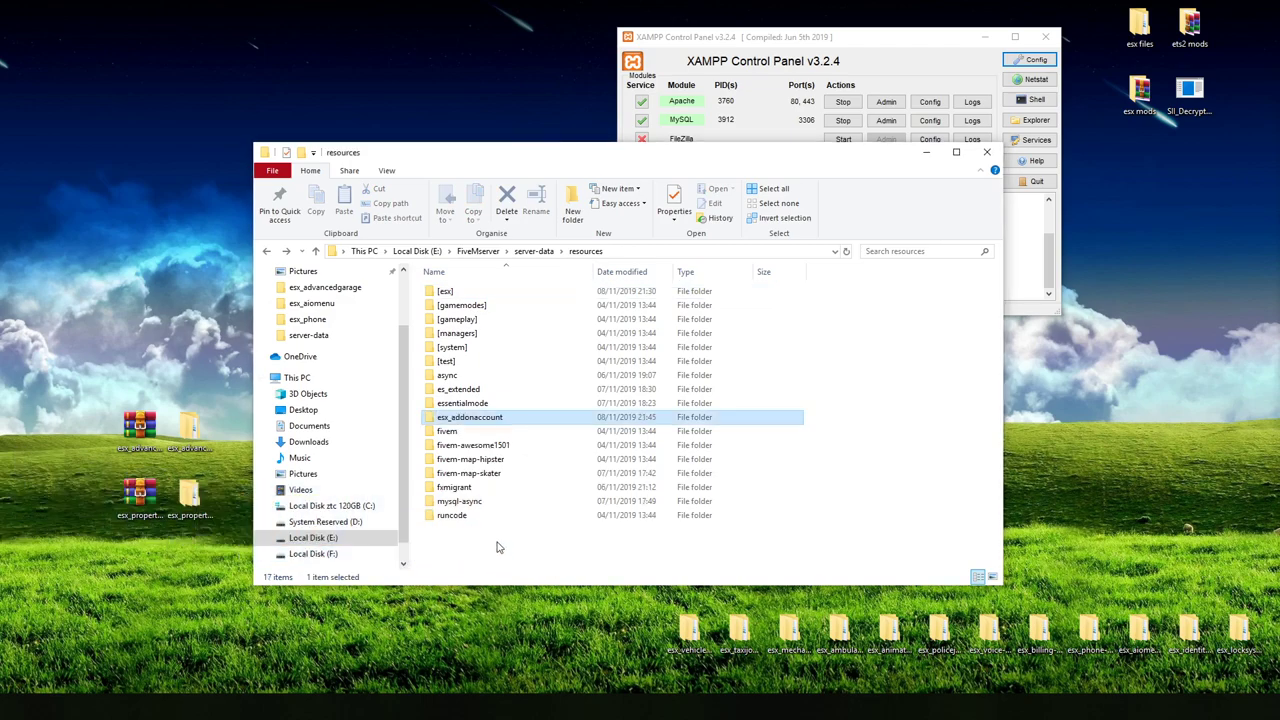
click(460, 418)
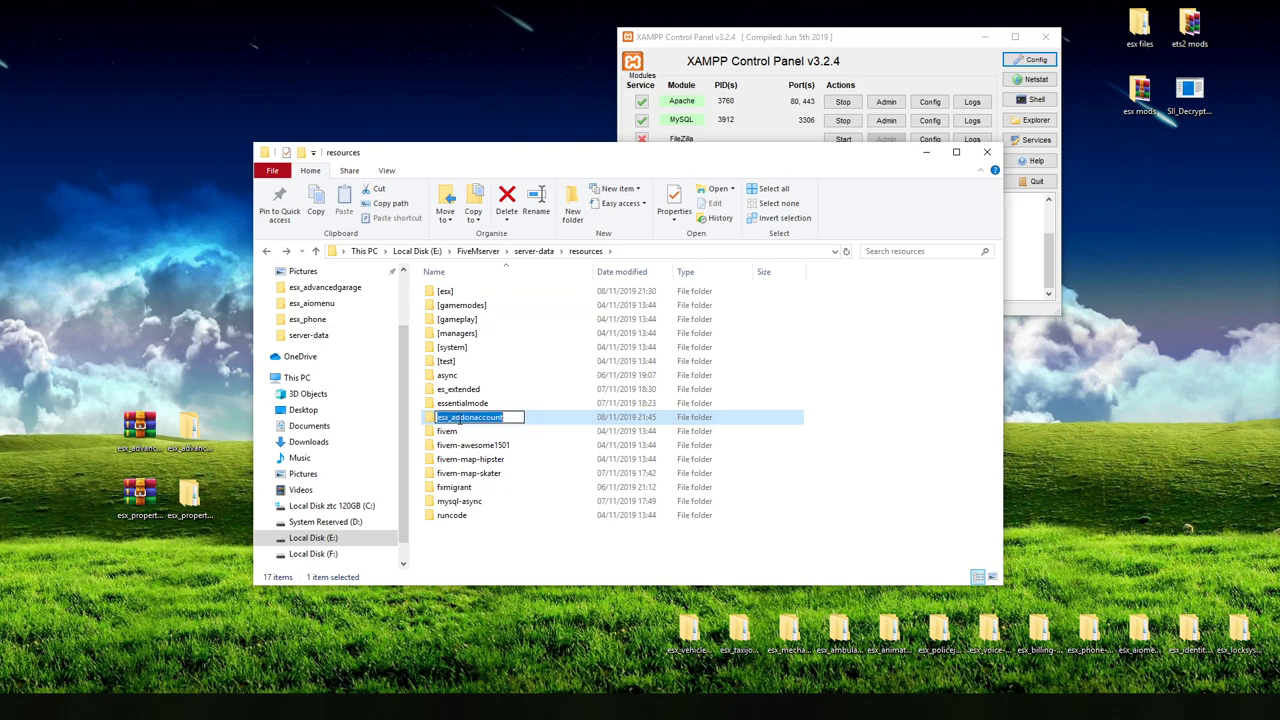
right_click(460, 420)
click(491, 462)
click(1188, 530)
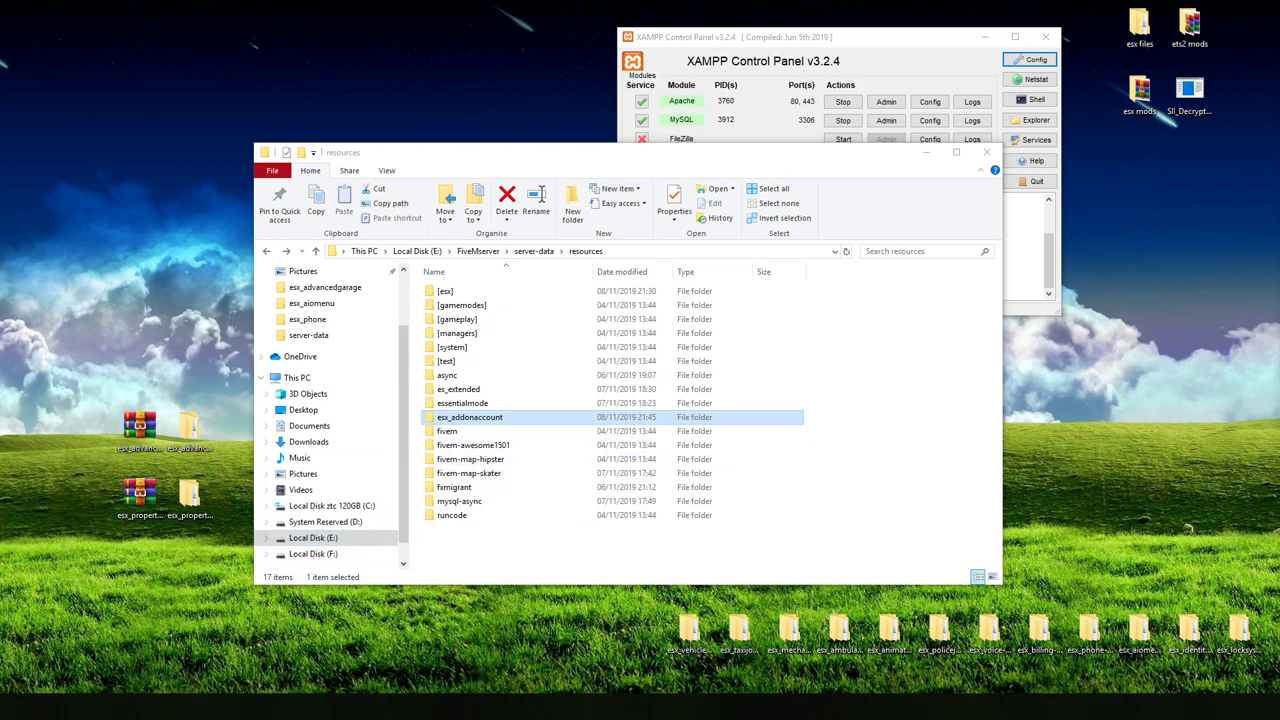
Step: Bring the resources.cfg Notepad window fully into view and move the resources folder window clear of its start lines
drag(0, 224, 452, 240)
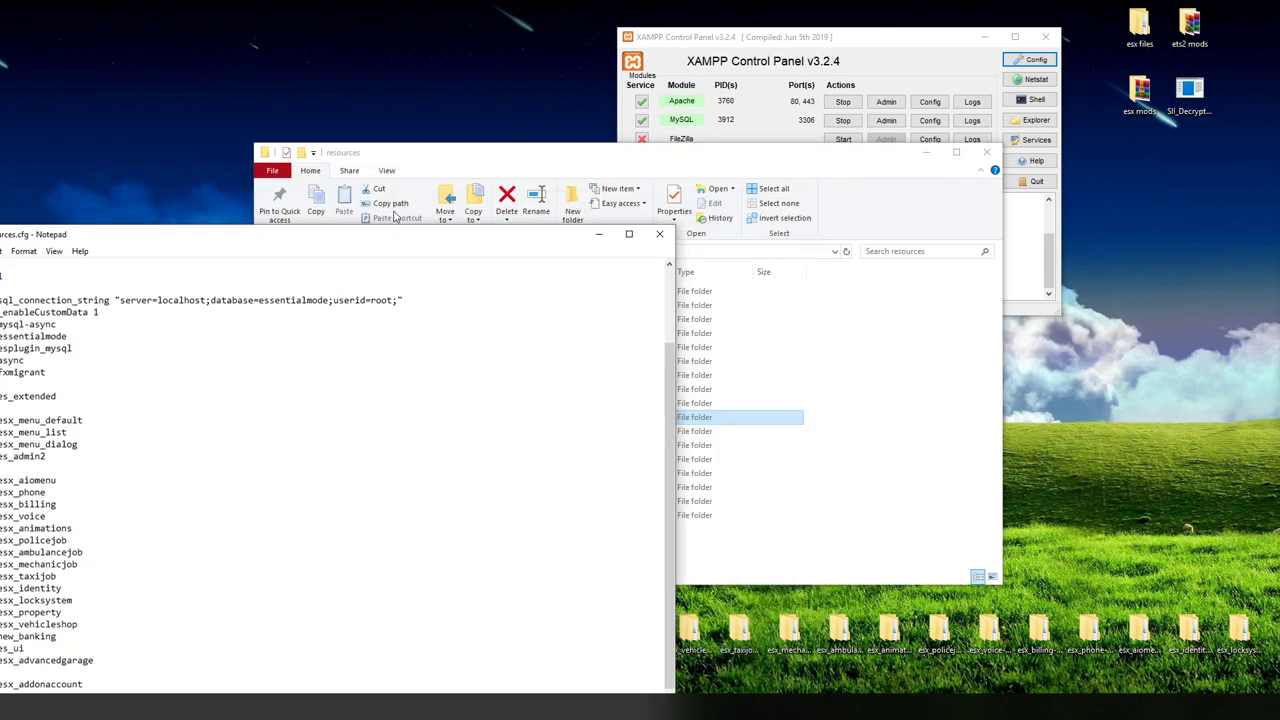
drag(381, 249, 437, 181)
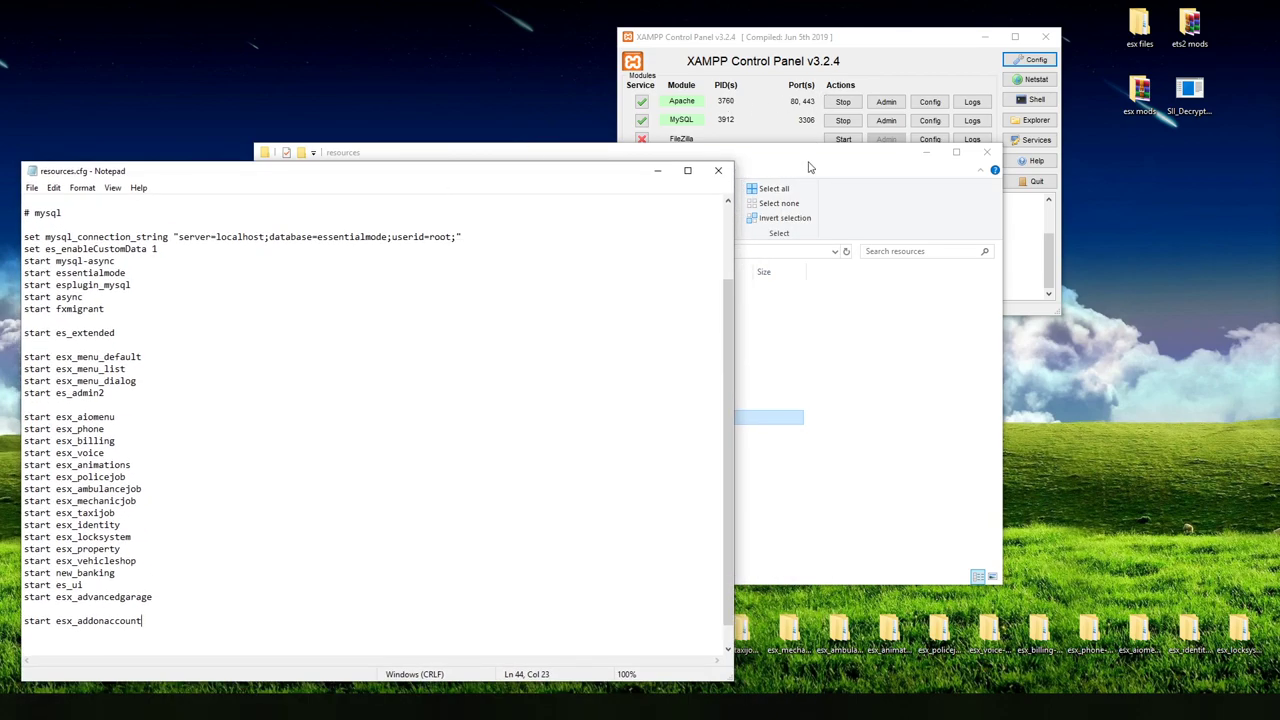
drag(808, 160, 957, 70)
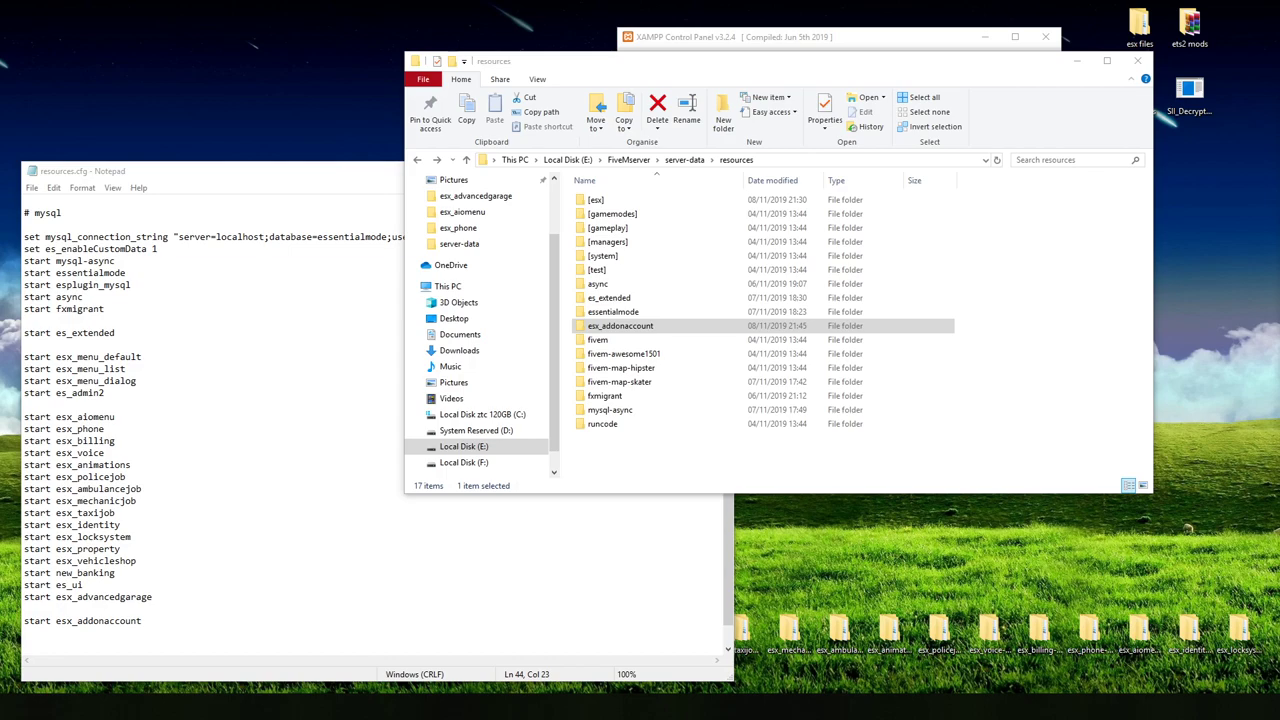
Step: Move the cron folder from cron-master into the server's resources folder
key(alt+Tab)
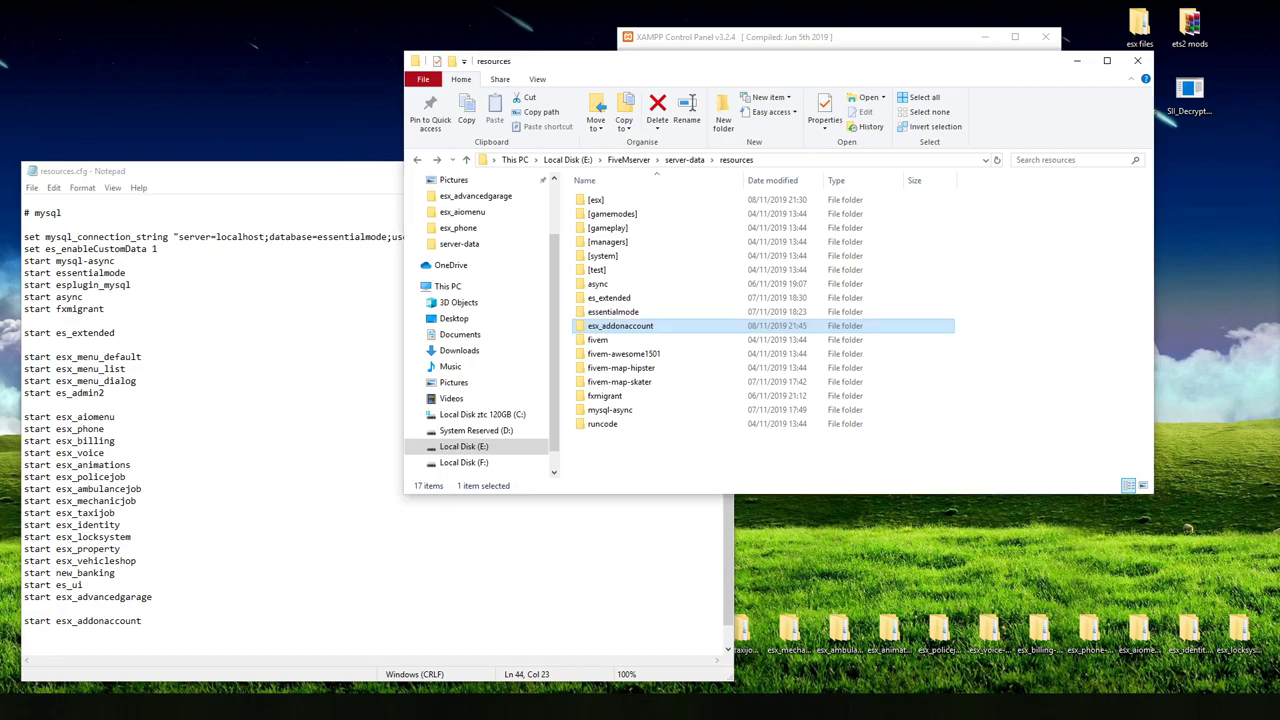
key(alt+Tab)
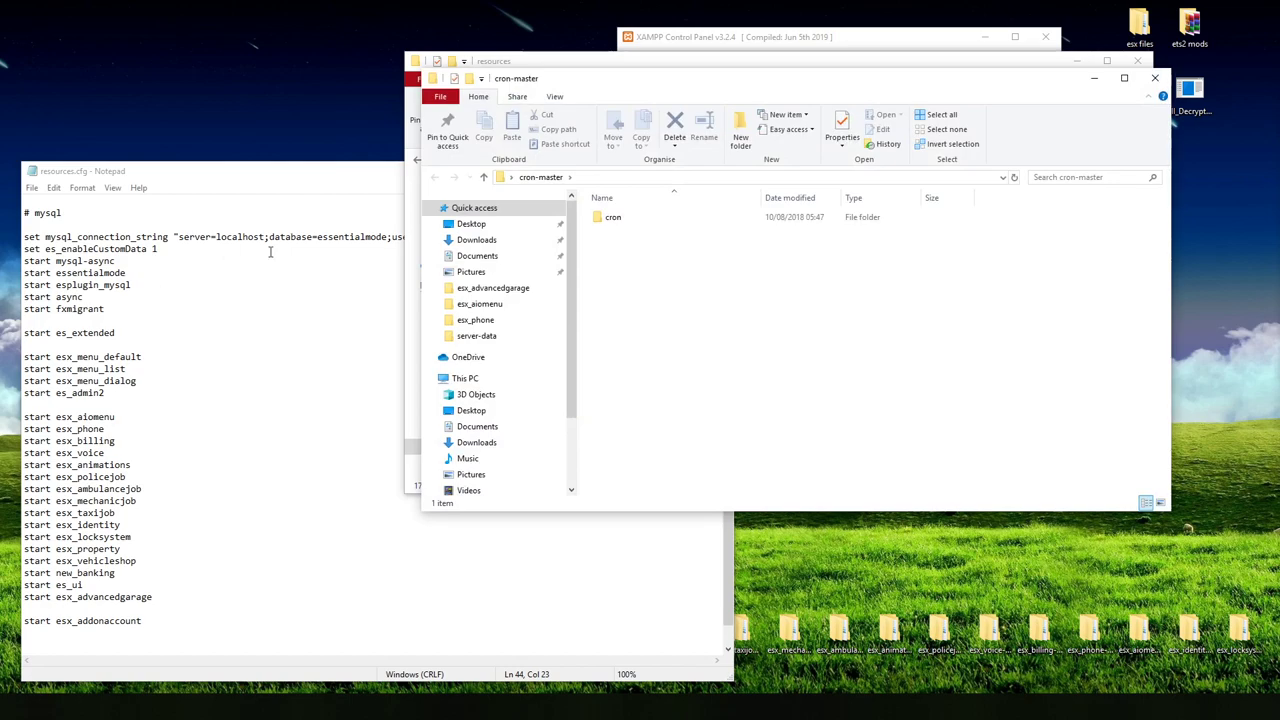
drag(695, 77, 0, 110)
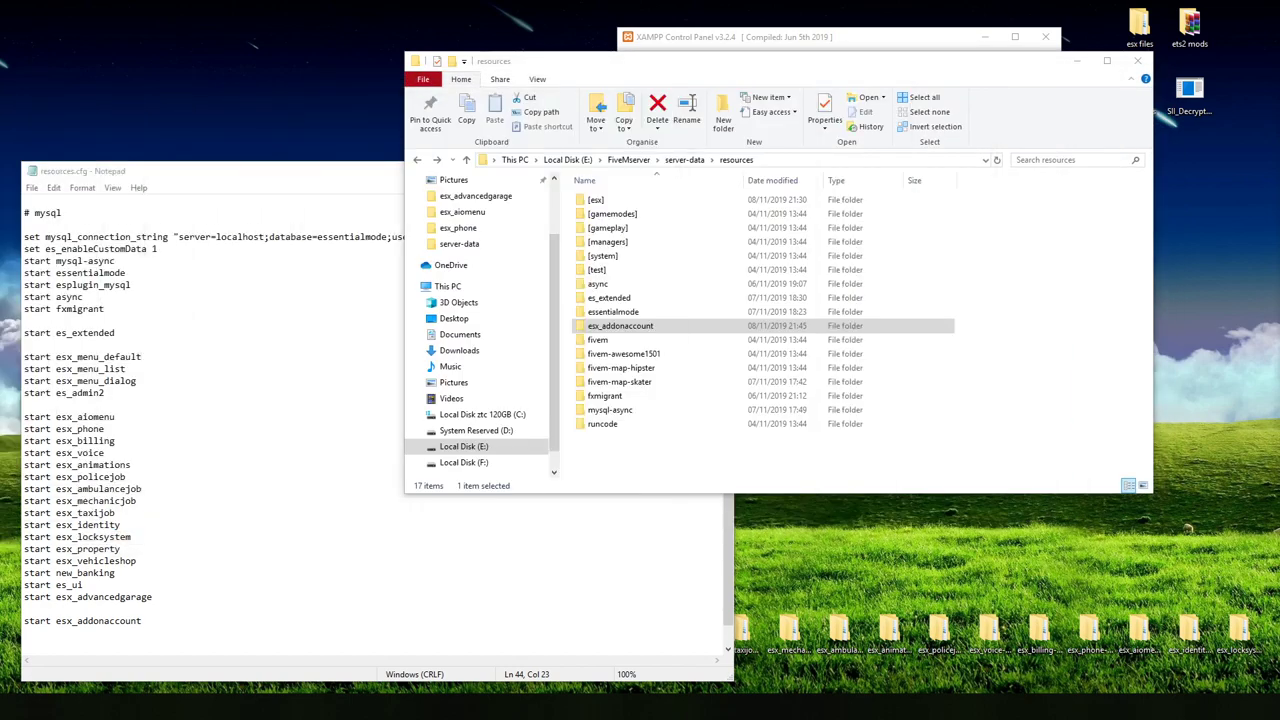
drag(480, 440, 714, 477)
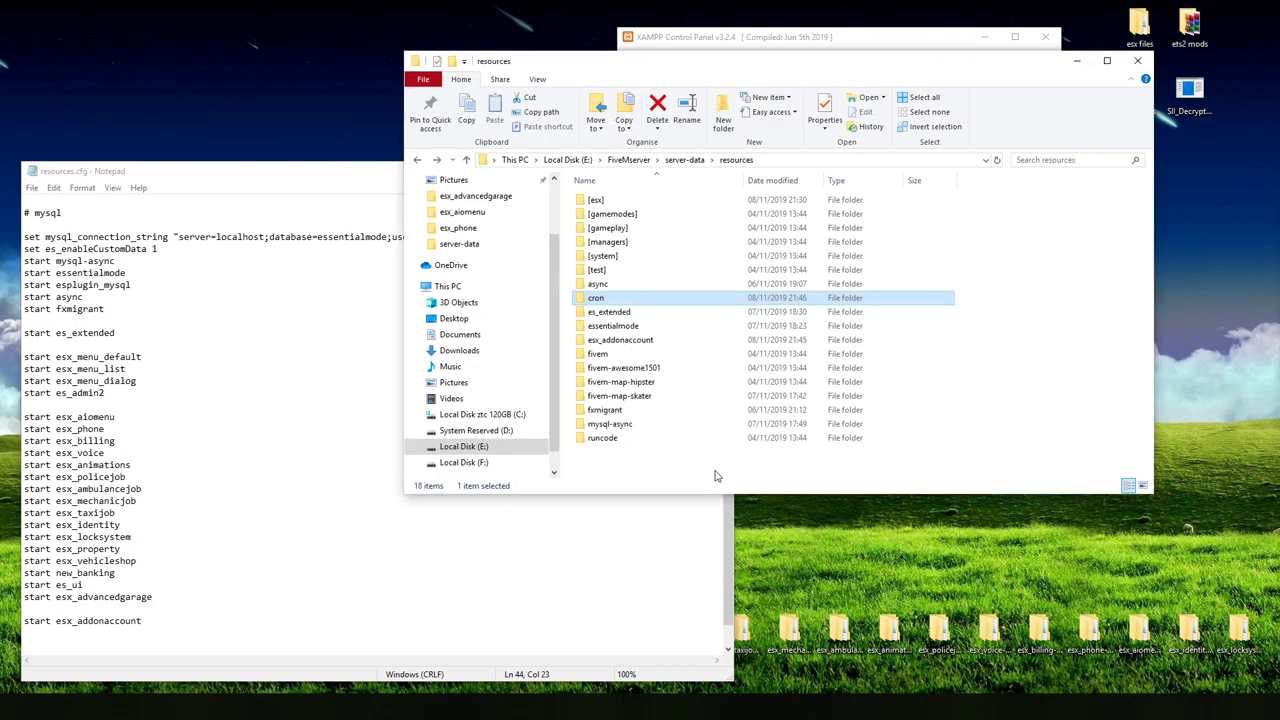
Step: Add the line "start cron" below "start esx_addonaccount" in resources.cfg
click(208, 578)
click(162, 608)
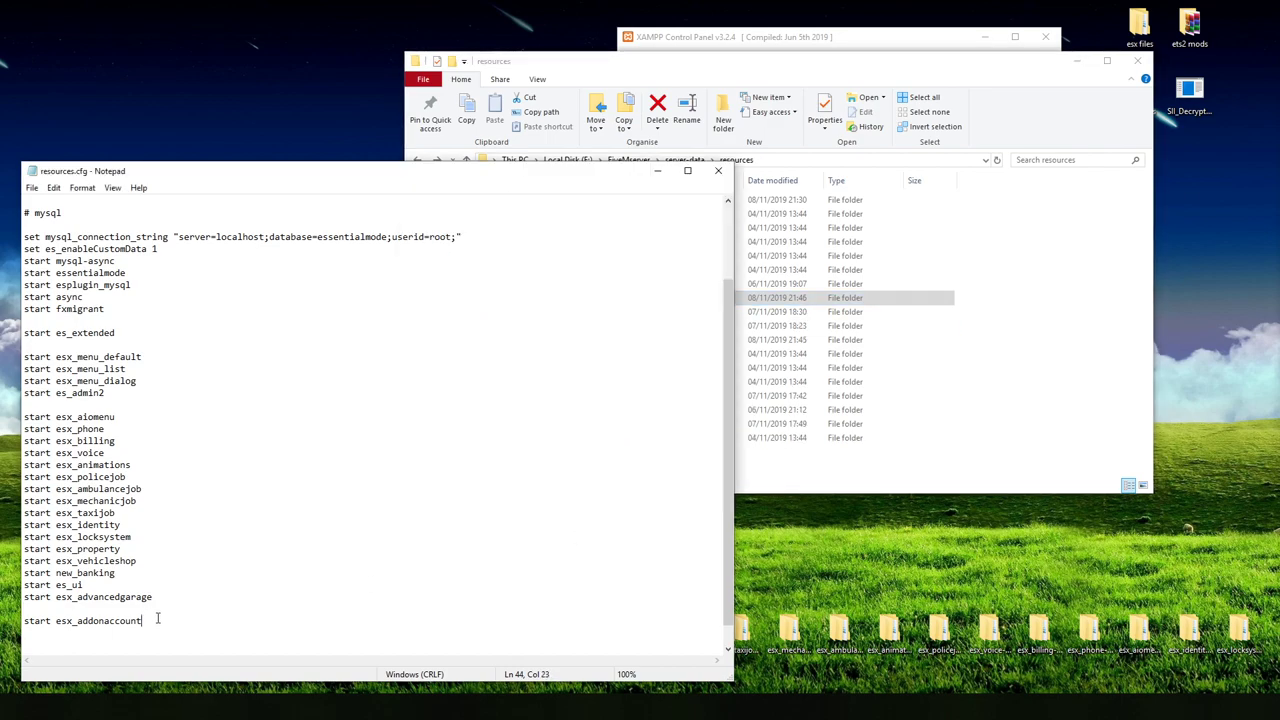
click(161, 617)
key(Return)
text(start cron)
key(Return)
Step: Move the instance folder into the server's resources folder and add the line "start instance" below "start cron" in resources.cfg
key(alt+Tab)
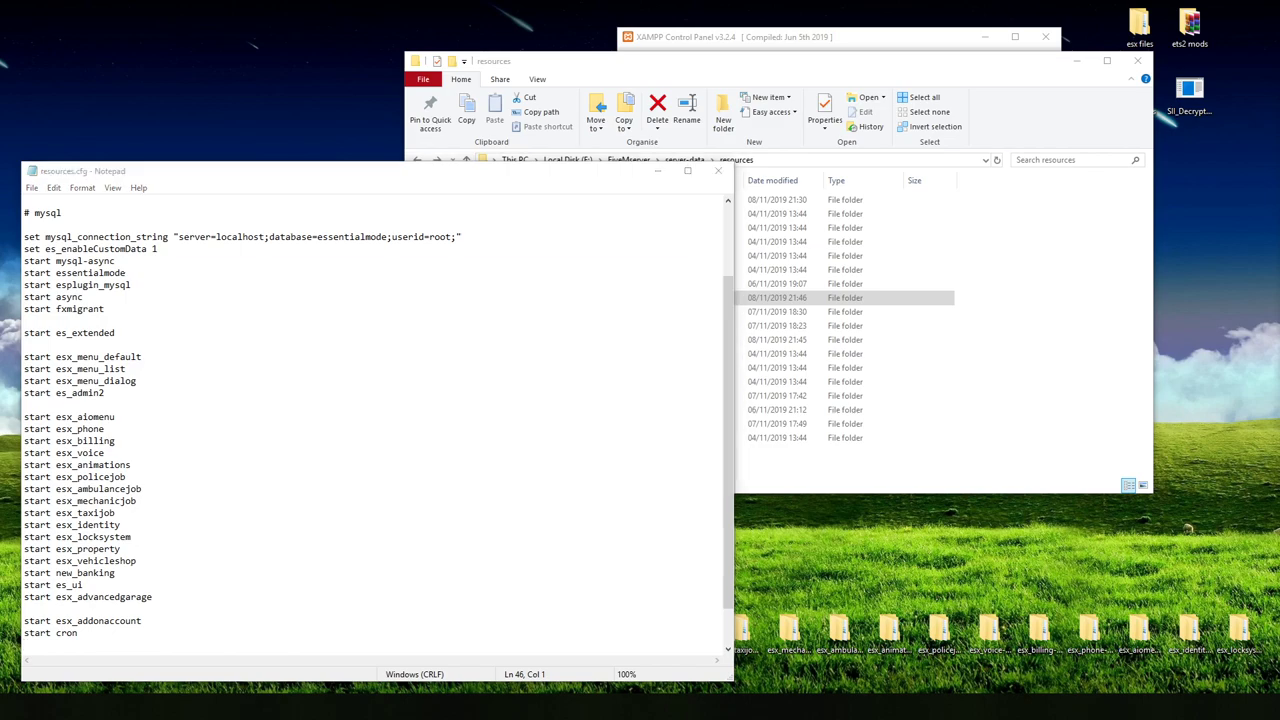
drag(26, 483, 1043, 446)
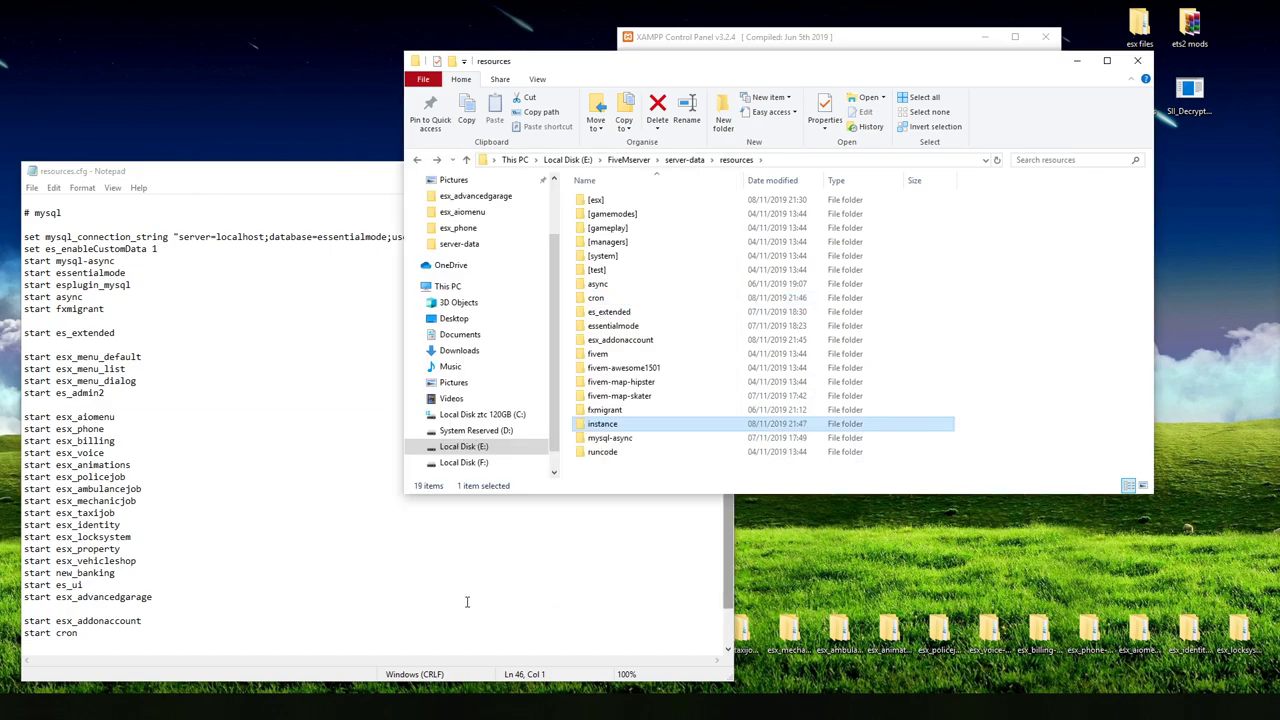
click(131, 632)
key(Return)
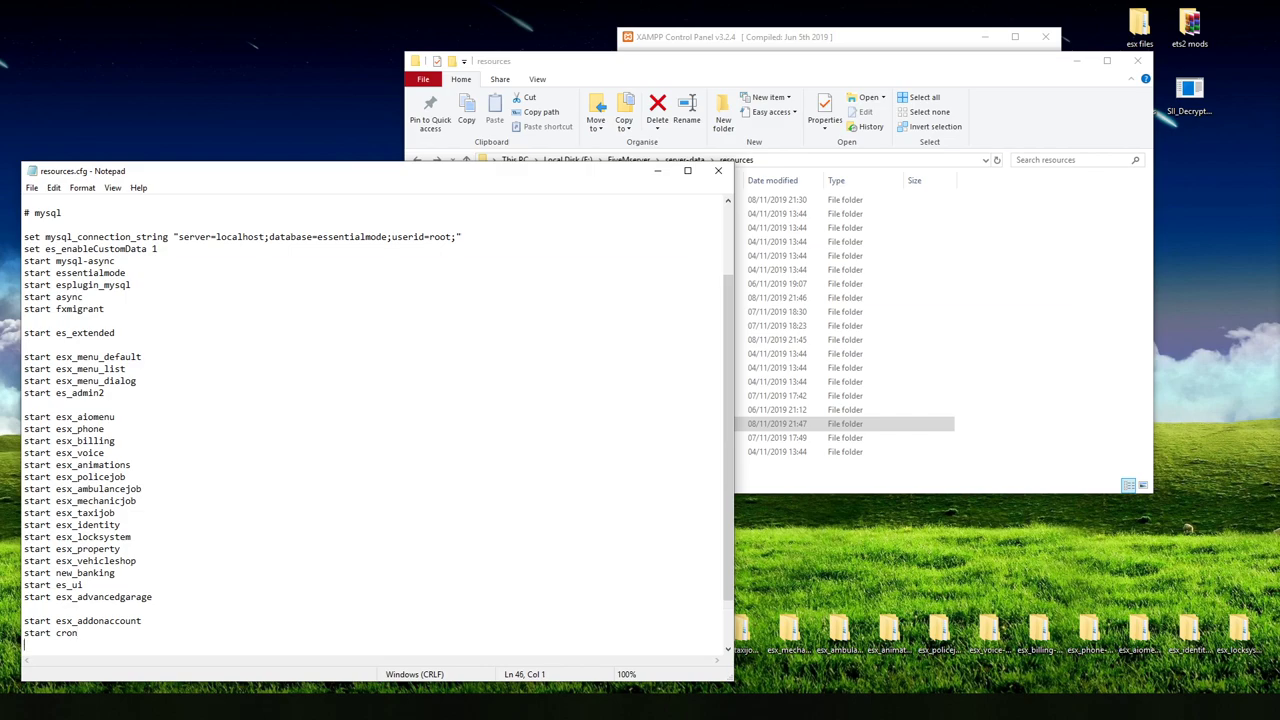
text(start instance)
key(Return)
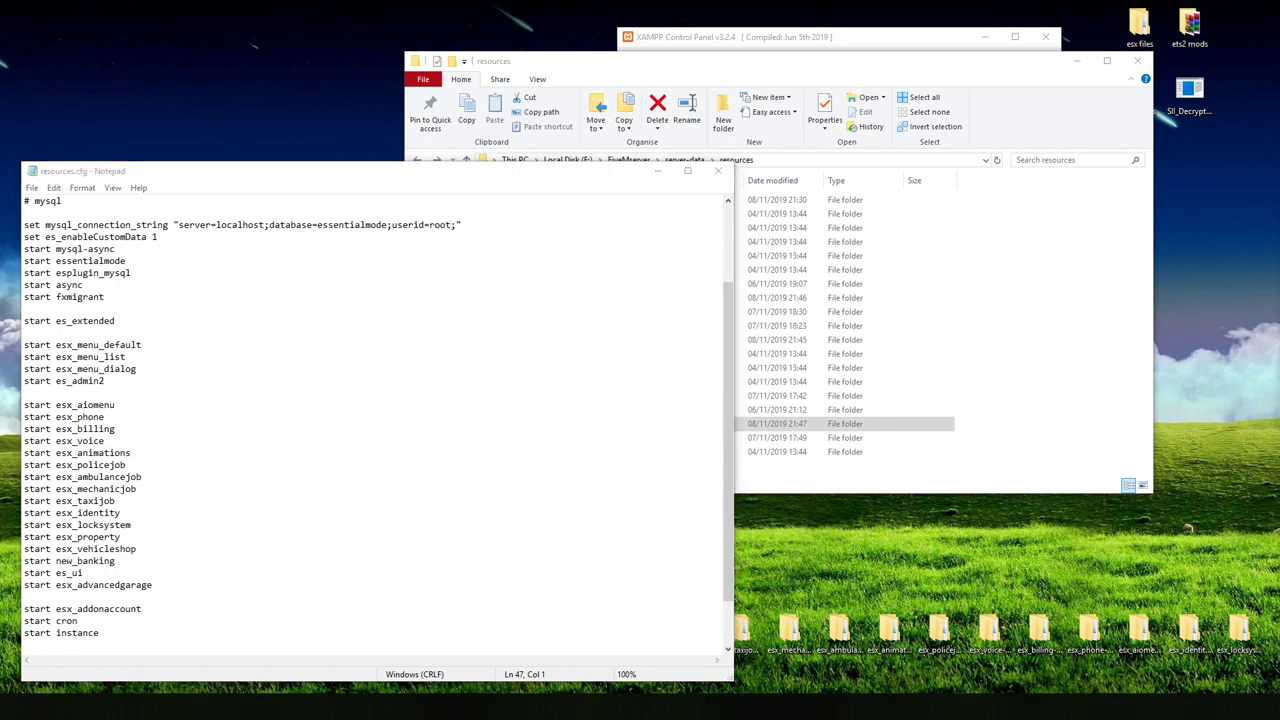
Step: Move the esx_datastore folder into the server's resources folder, and put it and esx_addonaccount into the [esx] subfolder
drag(15, 568, 1046, 443)
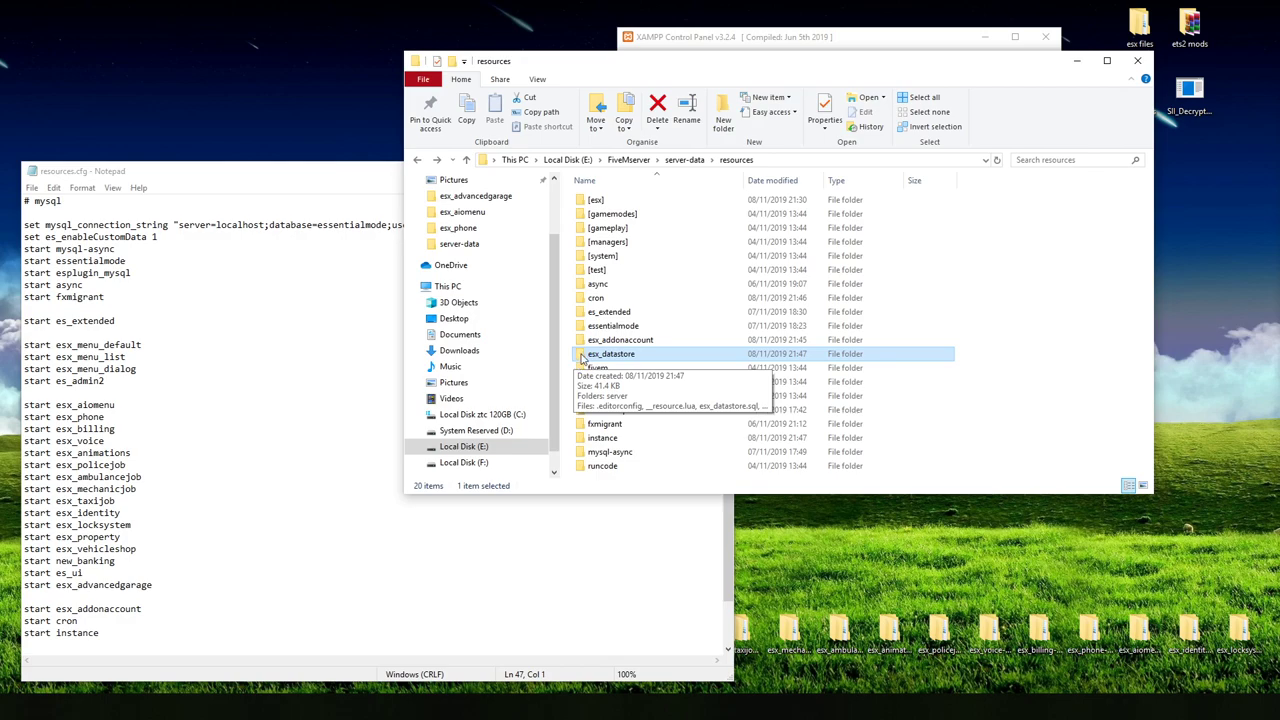
drag(582, 360, 596, 202)
drag(584, 342, 595, 200)
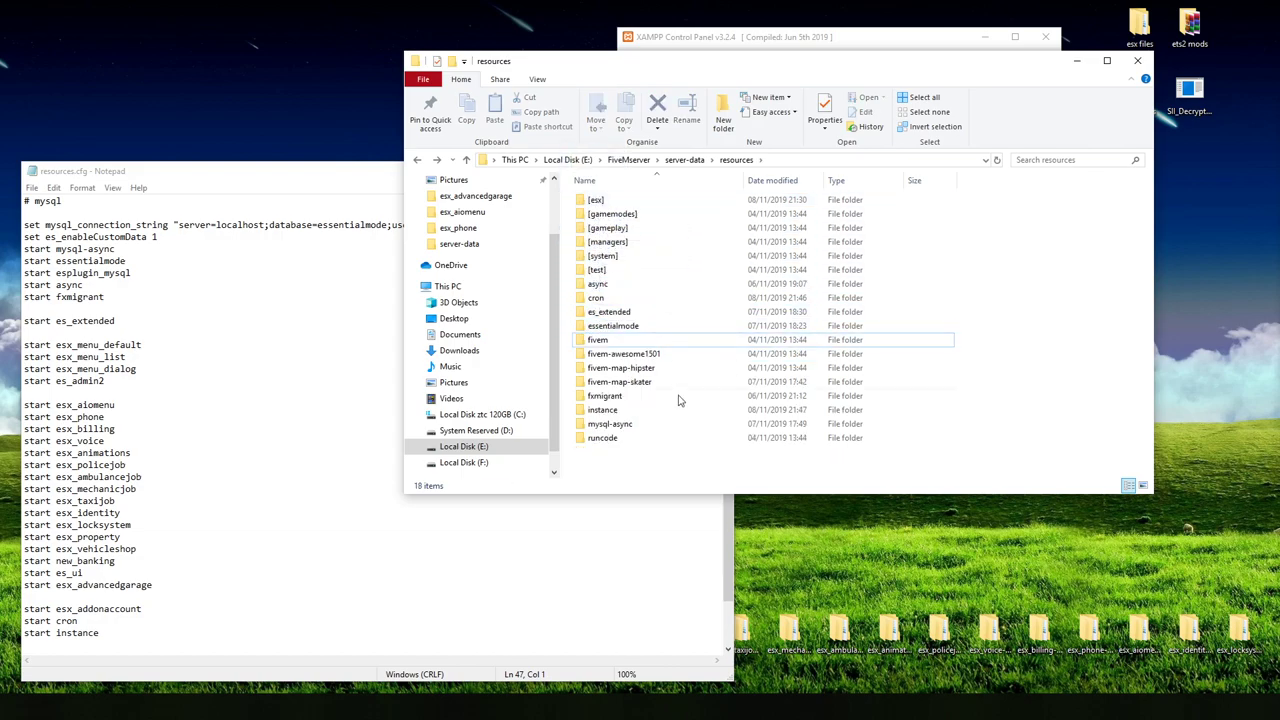
click(912, 409)
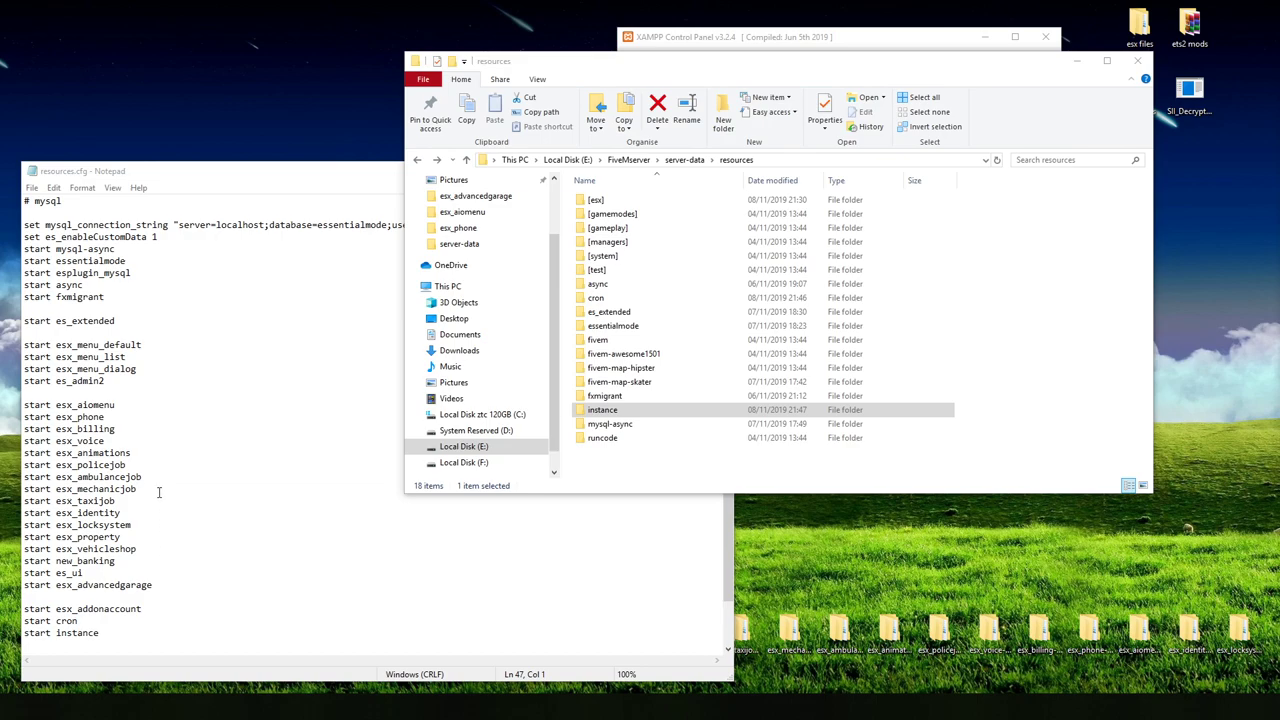
Step: Add the line "start esx_datastore" below "start es_ui" in resources.cfg
click(112, 572)
key(Return)
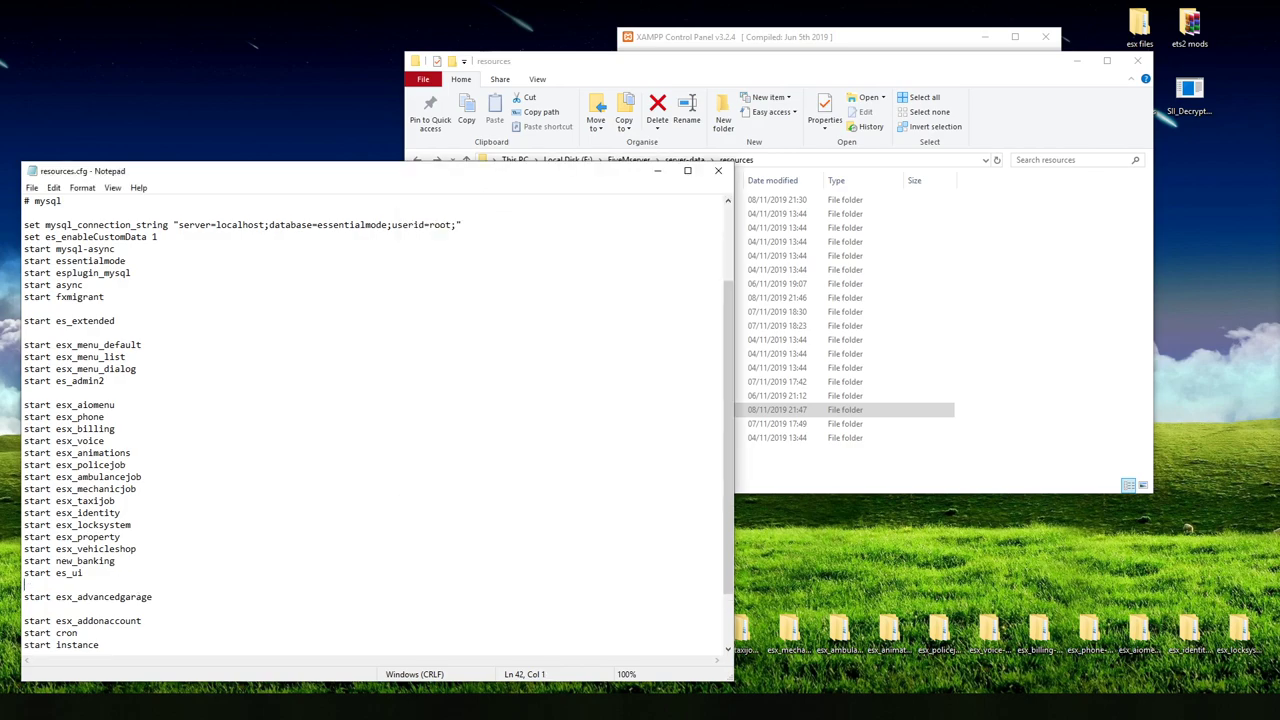
text(start esx_datastore)
key(Return)
Step: Relocate the line "start esx_addonaccount" in resources.cfg to directly below "start esx_datastore"
drag(152, 632, 22, 632)
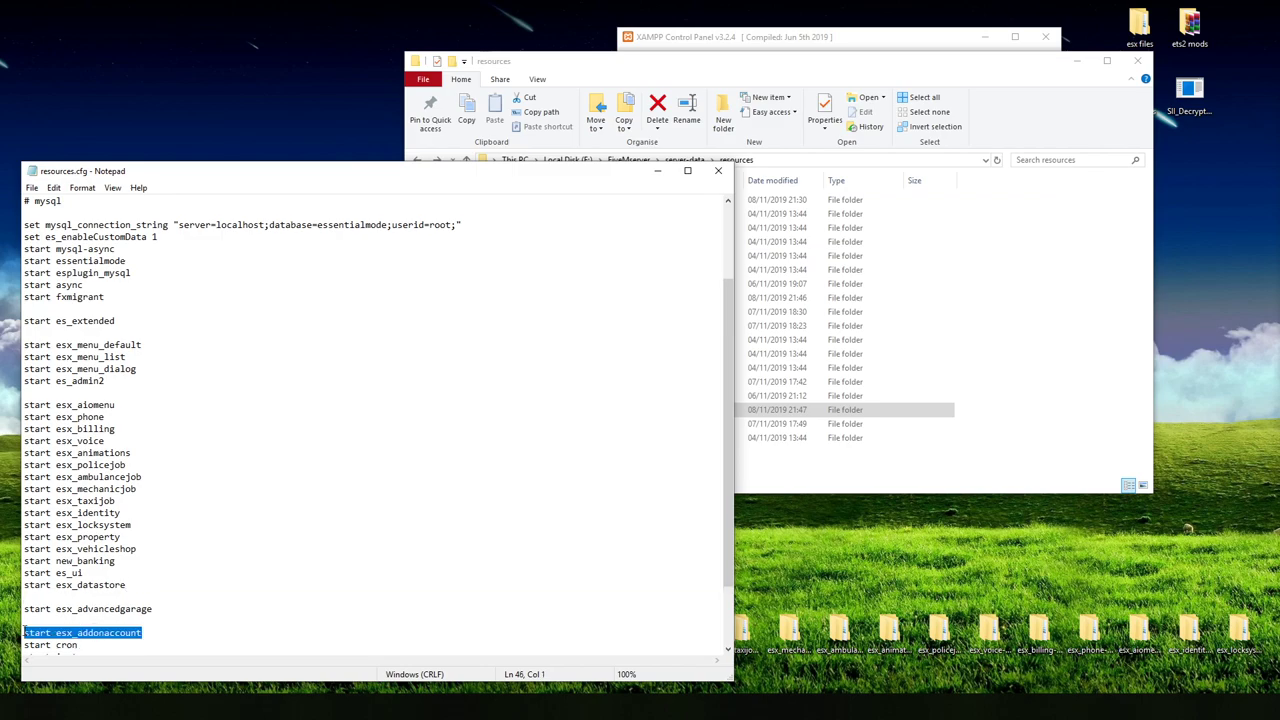
right_click(24, 632)
click(100, 472)
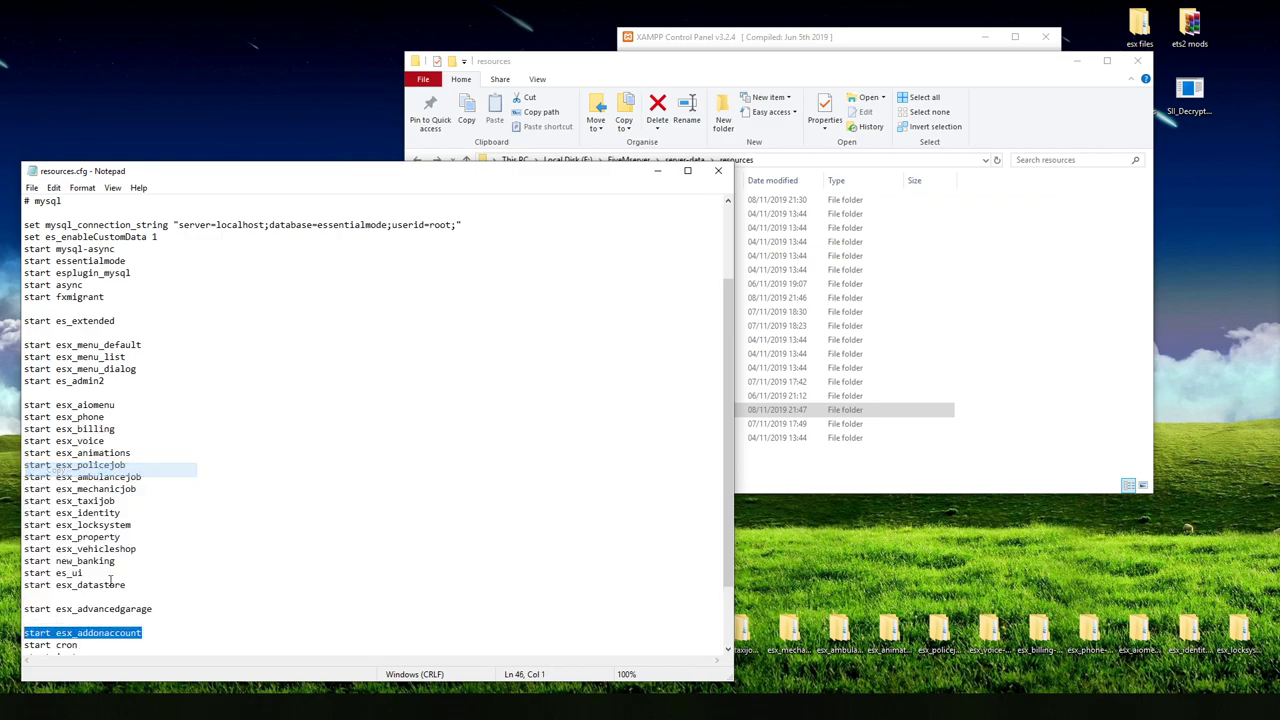
click(131, 584)
key(Return)
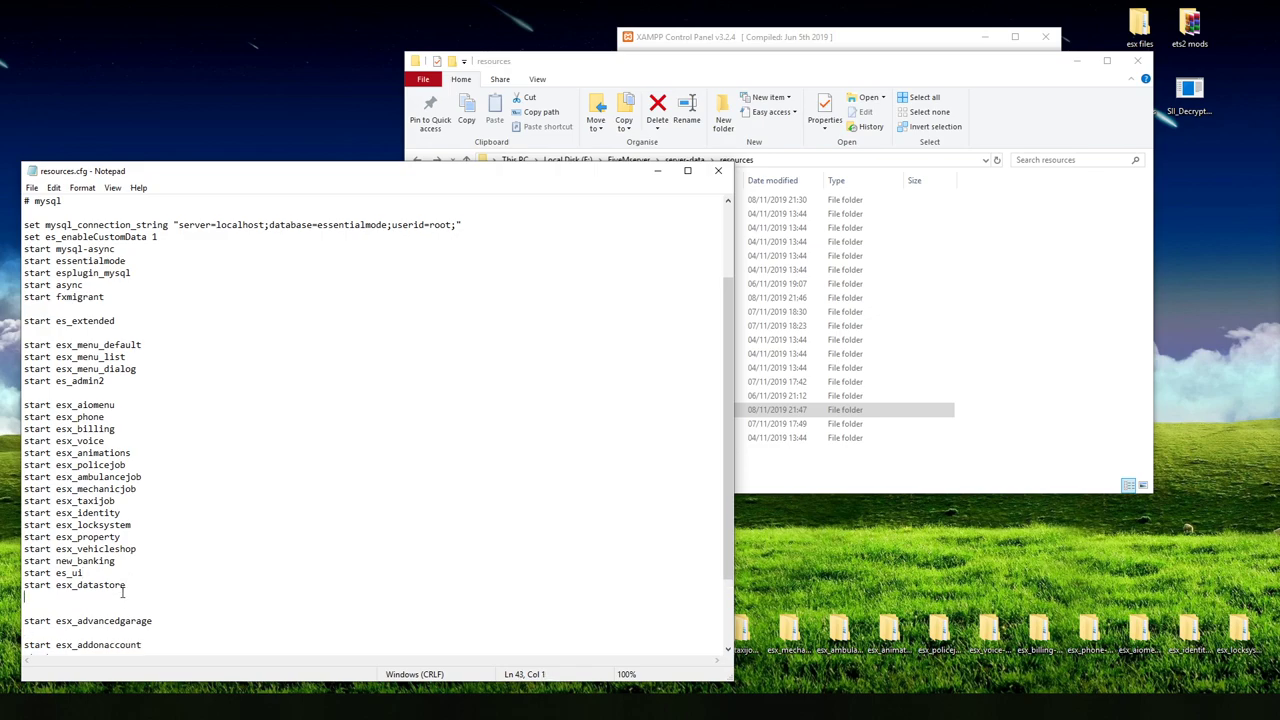
right_click(116, 600)
click(152, 449)
scroll(164, 576, down, 2)
drag(153, 574, 22, 569)
key(BackSpace)
key(BackSpace)
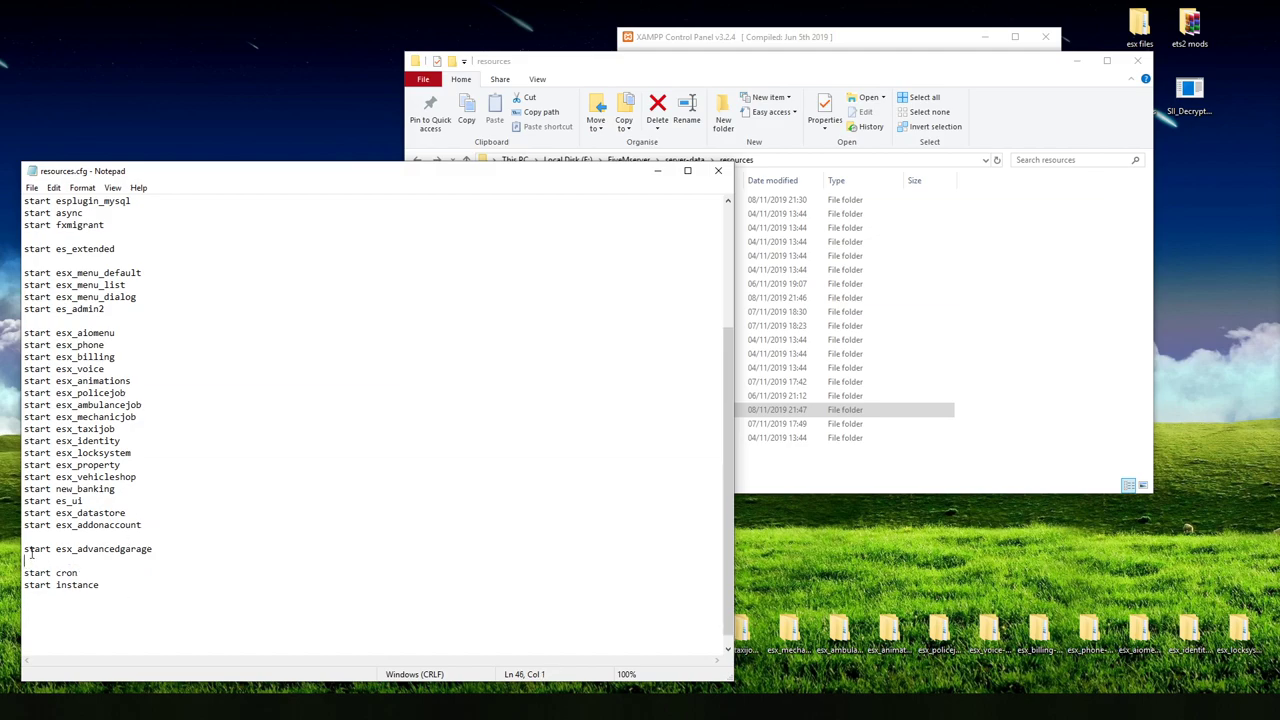
click(35, 536)
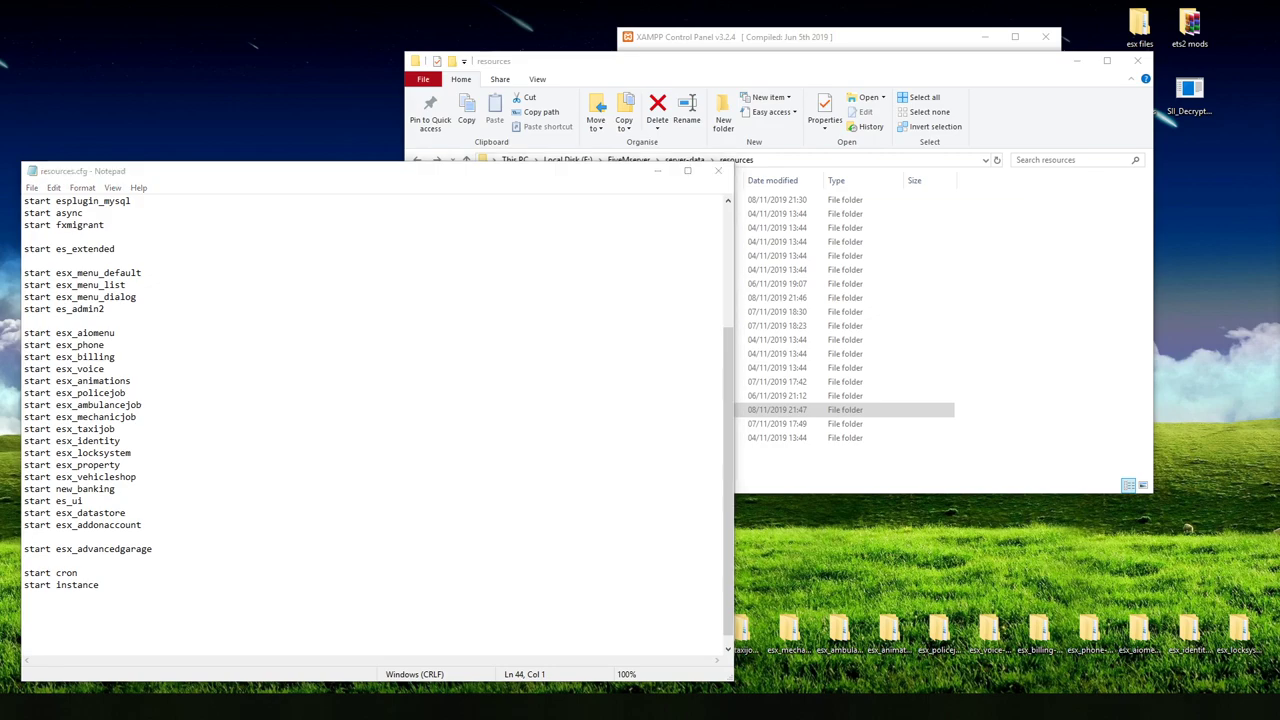
Step: Open the [esx] folder inside resources and move the esx_addoninventory folder into it
click(966, 363)
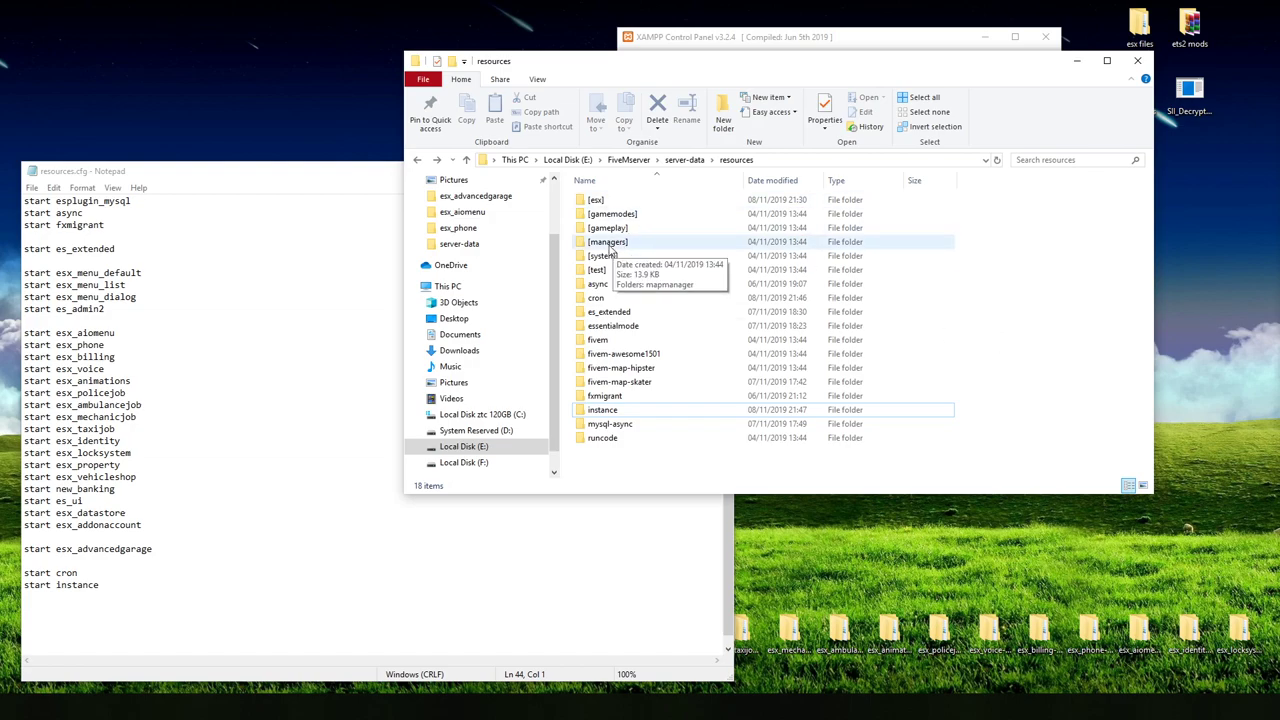
double_click(613, 205)
scroll(689, 340, down, 1)
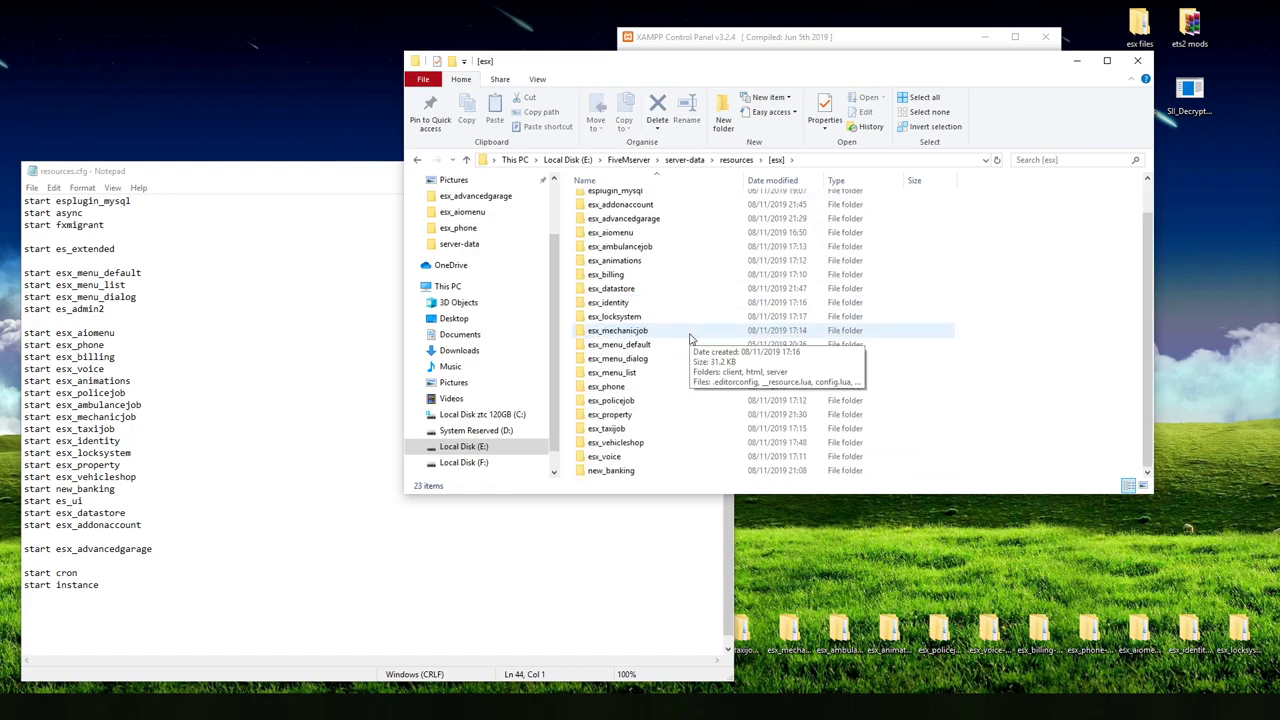
scroll(692, 330, up, 1)
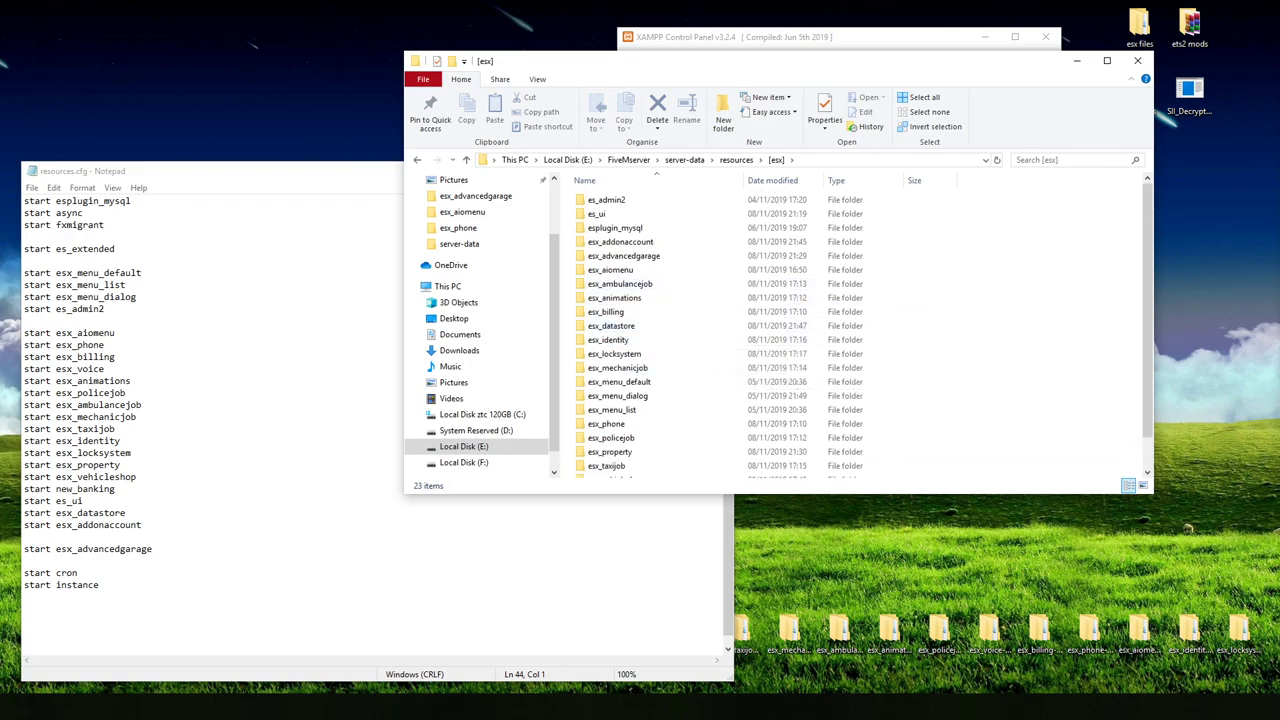
click(1188, 529)
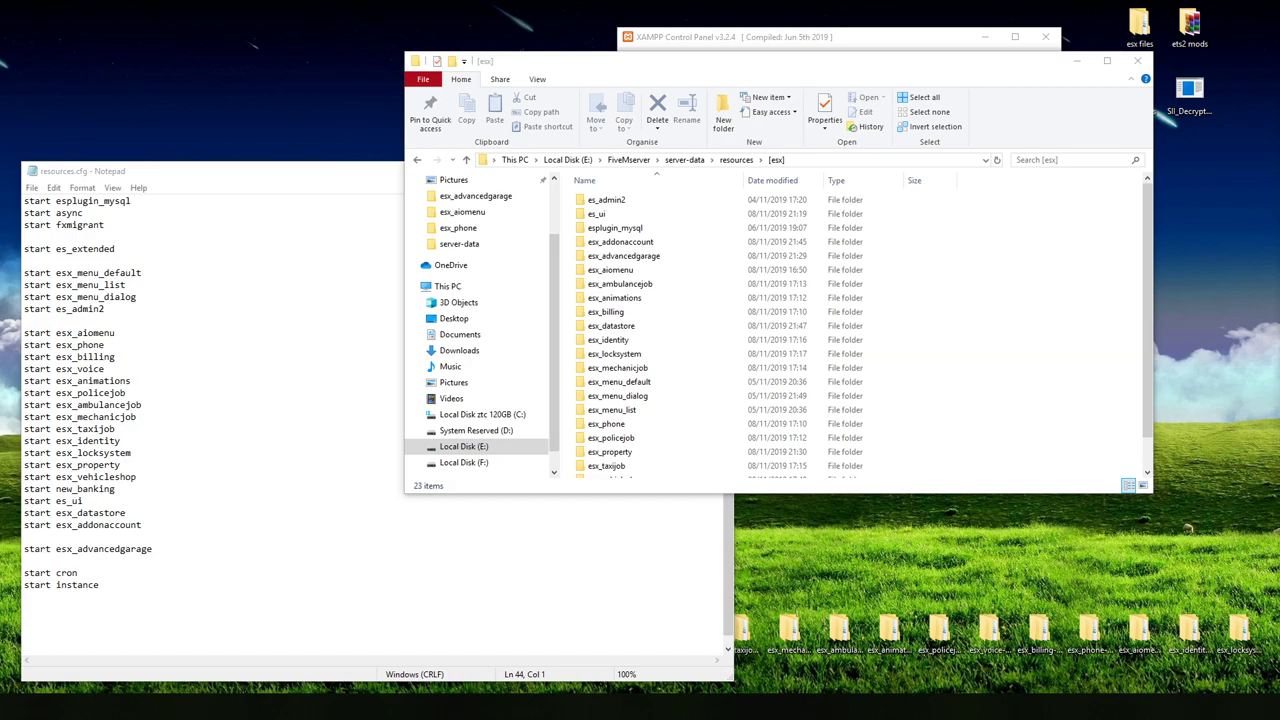
drag(286, 272, 1019, 393)
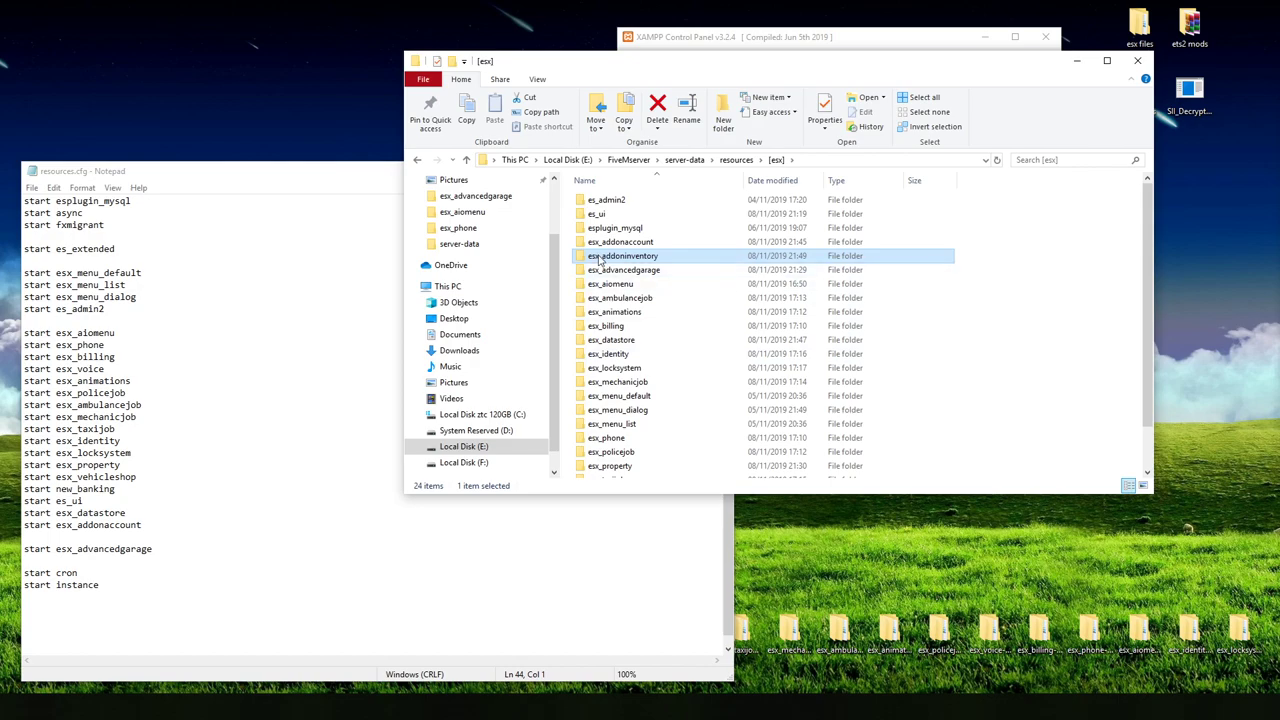
Step: Add the line "start esx_addoninventory" below "start esx_addonaccount" in resources.cfg, using the copied folder name, and save the file
click(601, 258)
key(super+c)
right_click(614, 258)
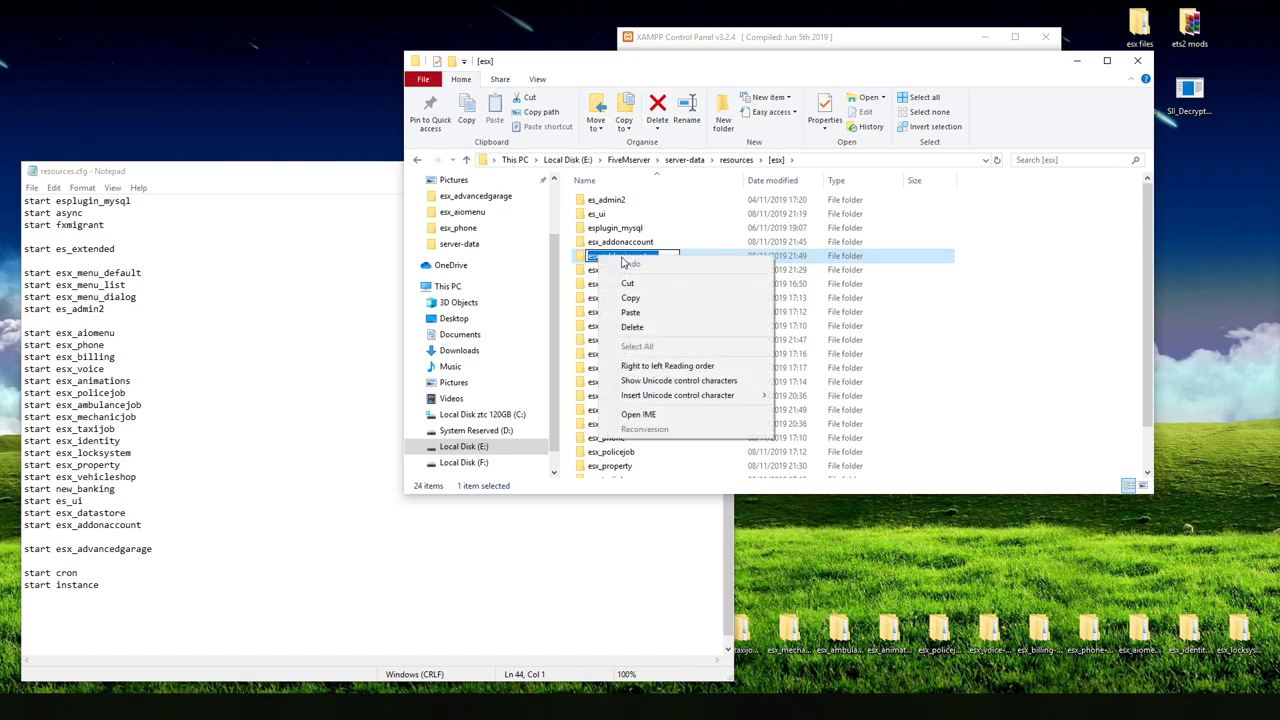
click(635, 298)
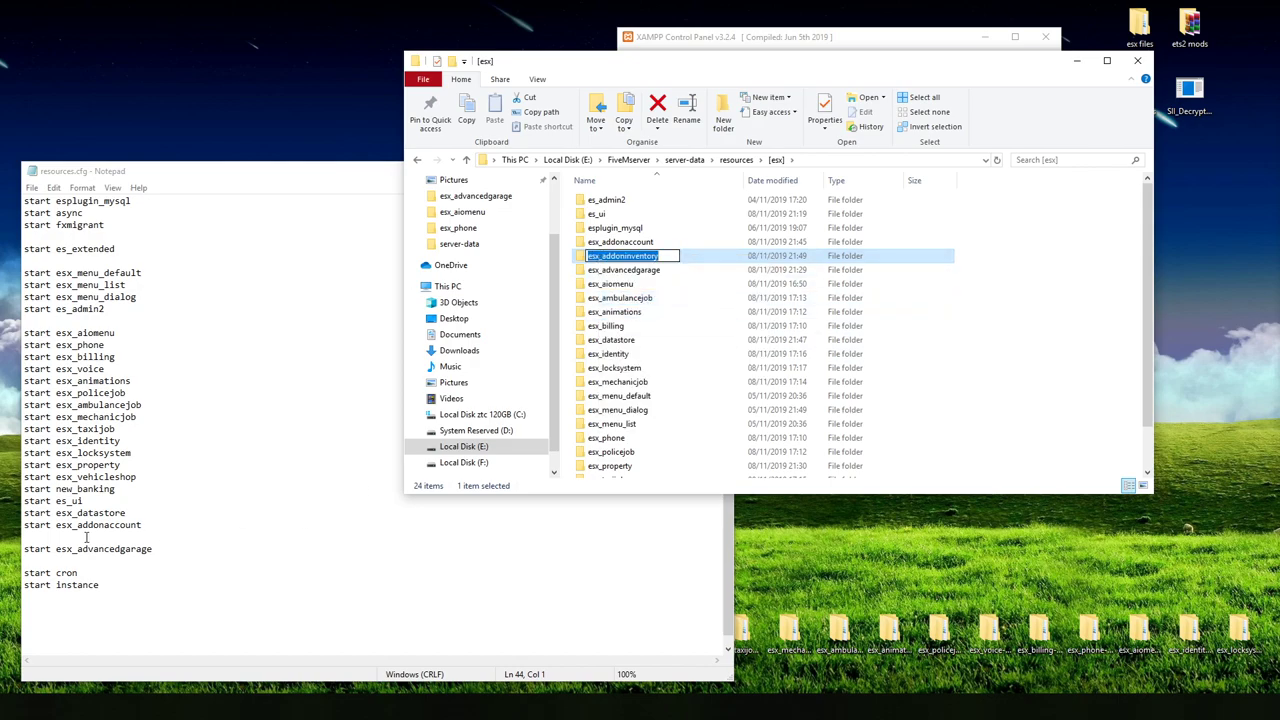
click(24, 537)
text(s)
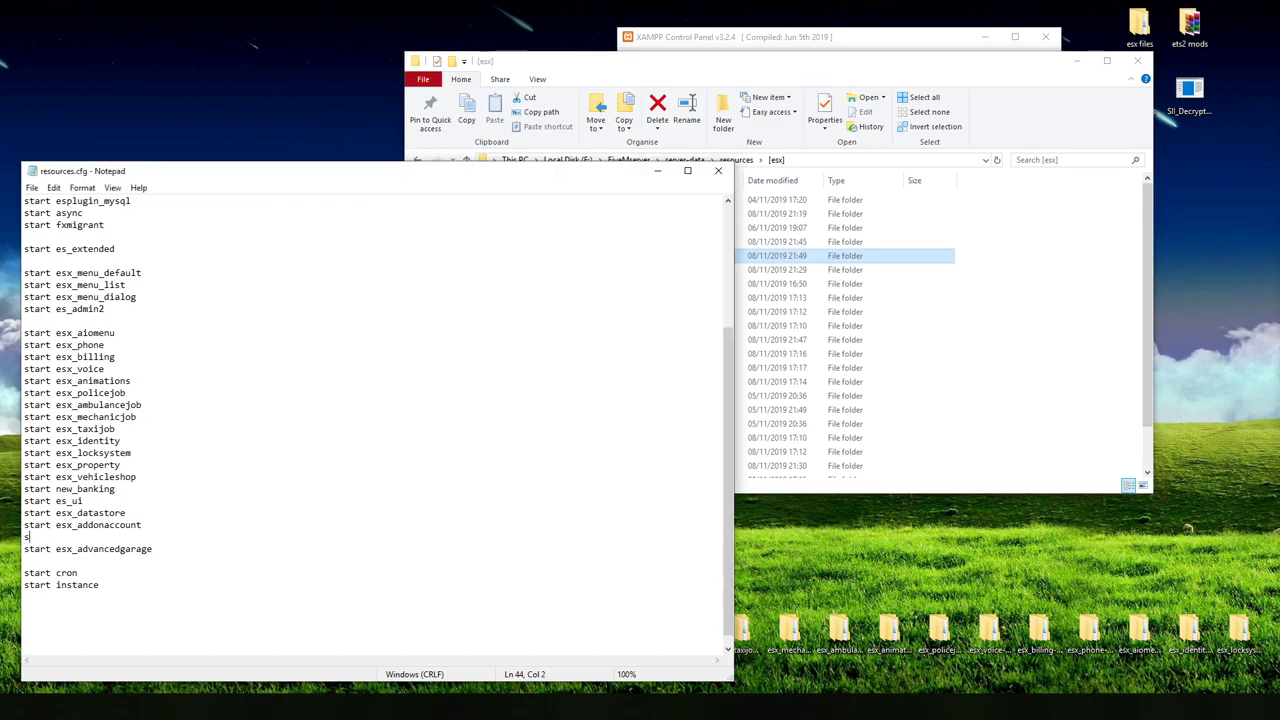
text(tart)
right_click(79, 537)
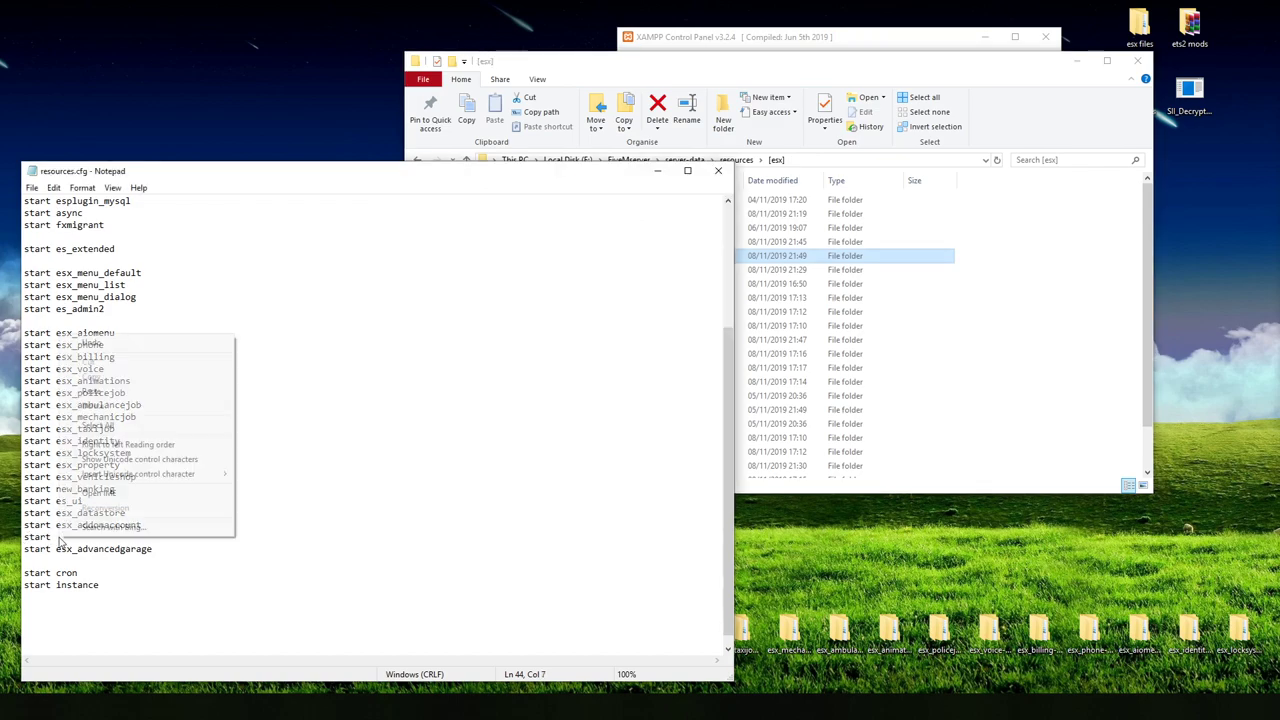
click(150, 391)
click(328, 437)
click(31, 187)
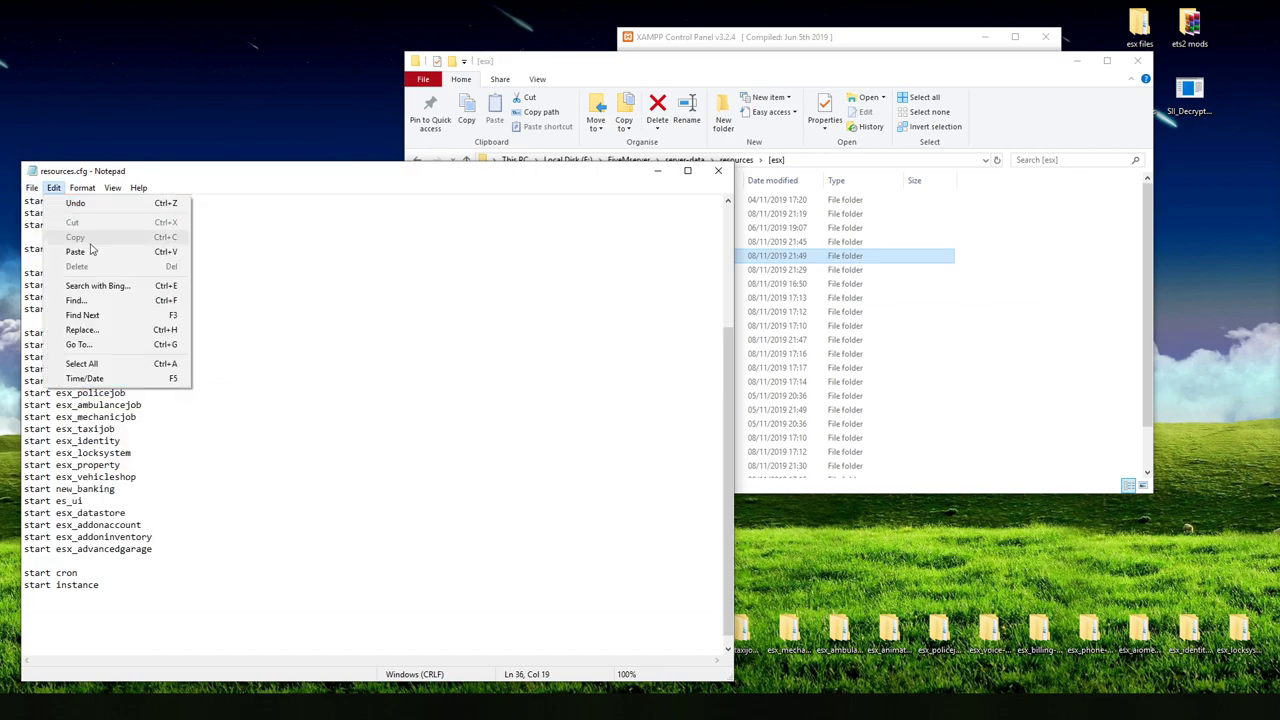
click(50, 232)
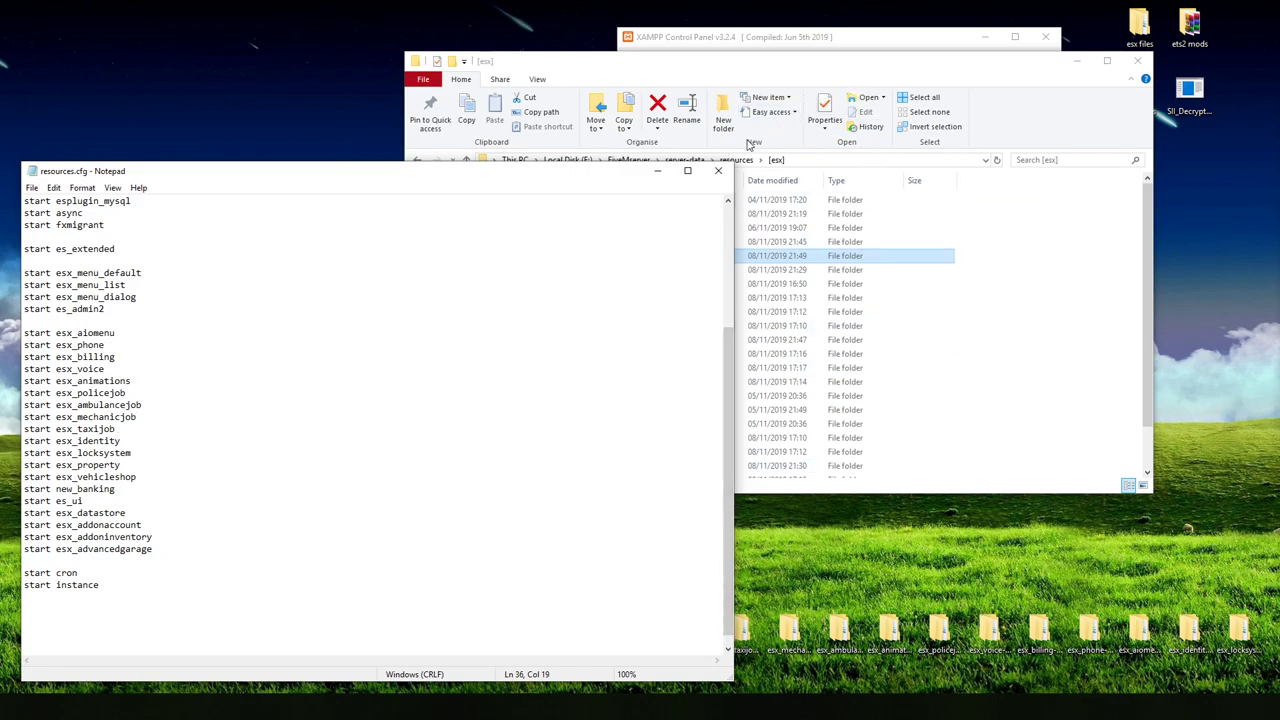
Step: Close the [esx] folder window and the resources.cfg Notepad window
click(889, 77)
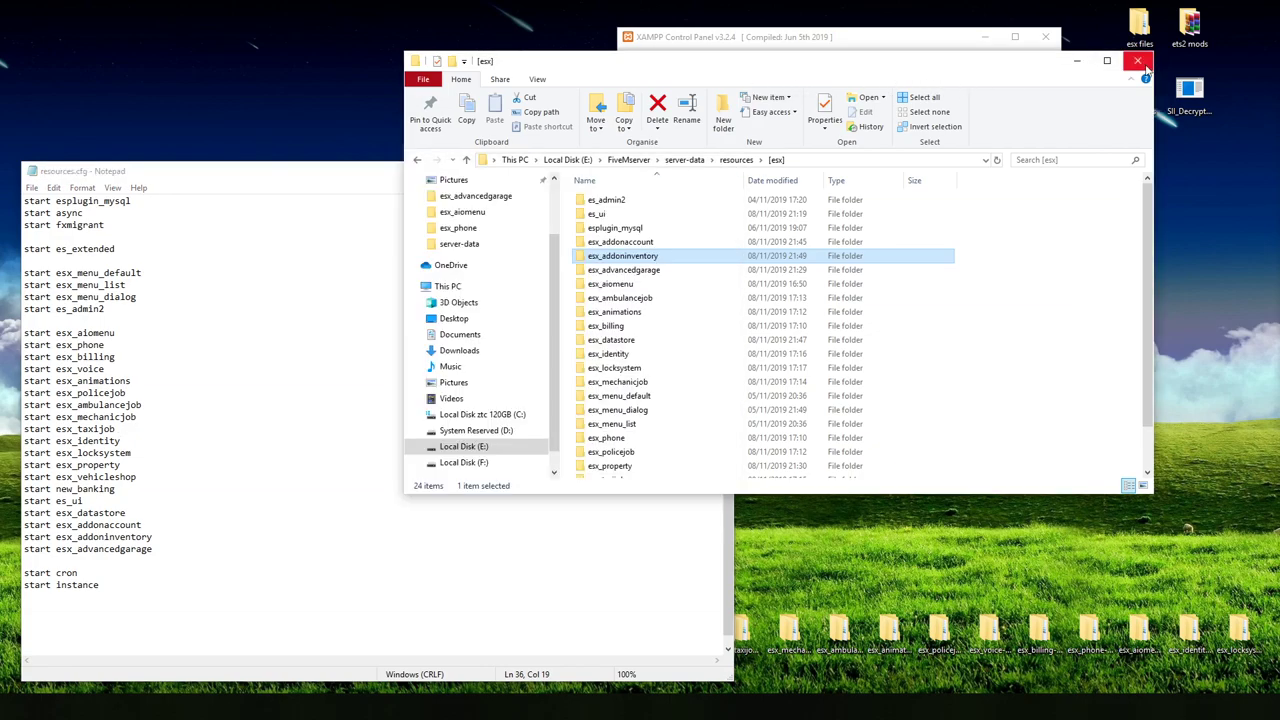
click(1138, 61)
click(718, 171)
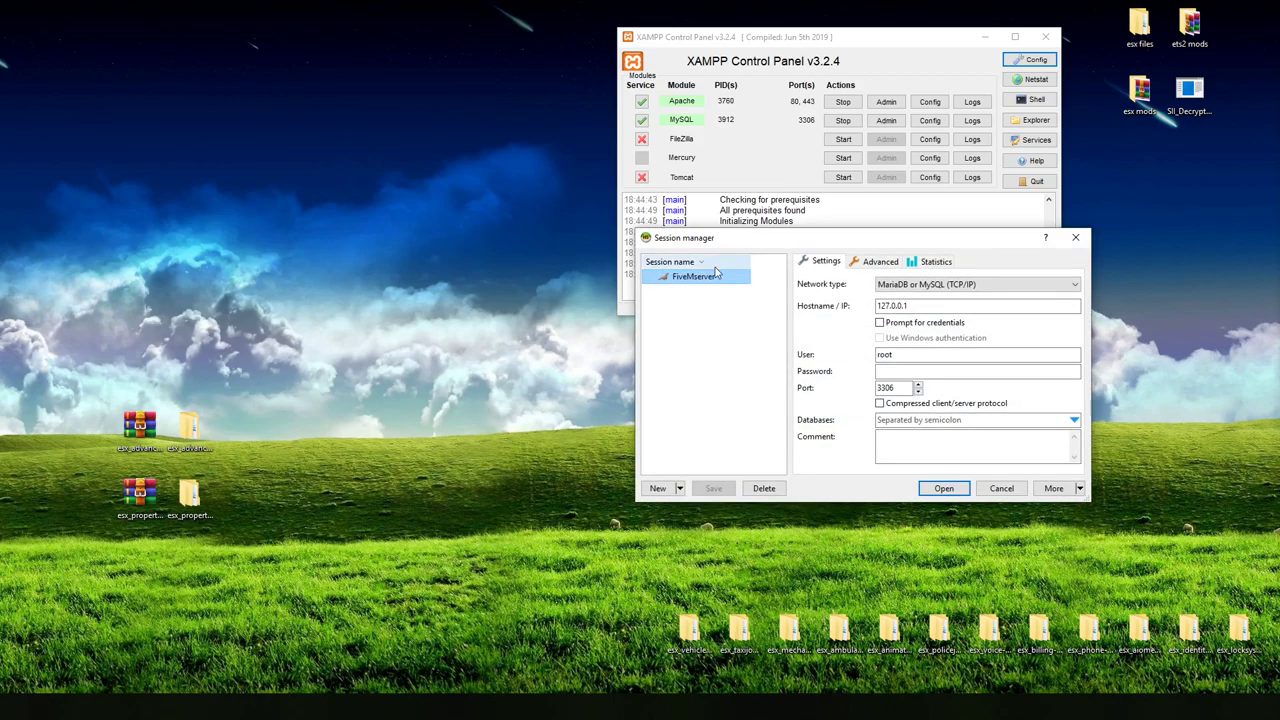
Step: Open the FiveMserver session in HeidiSQL and move its window higher on the desktop
click(941, 489)
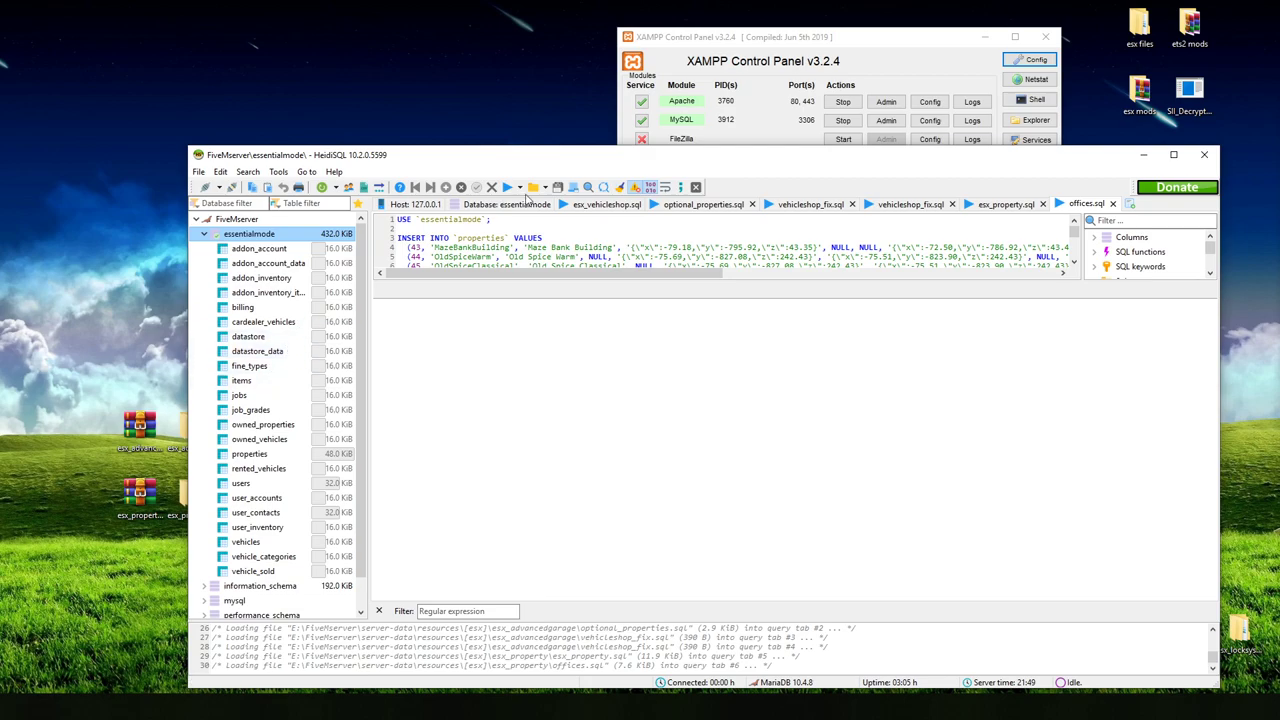
drag(555, 168, 565, 78)
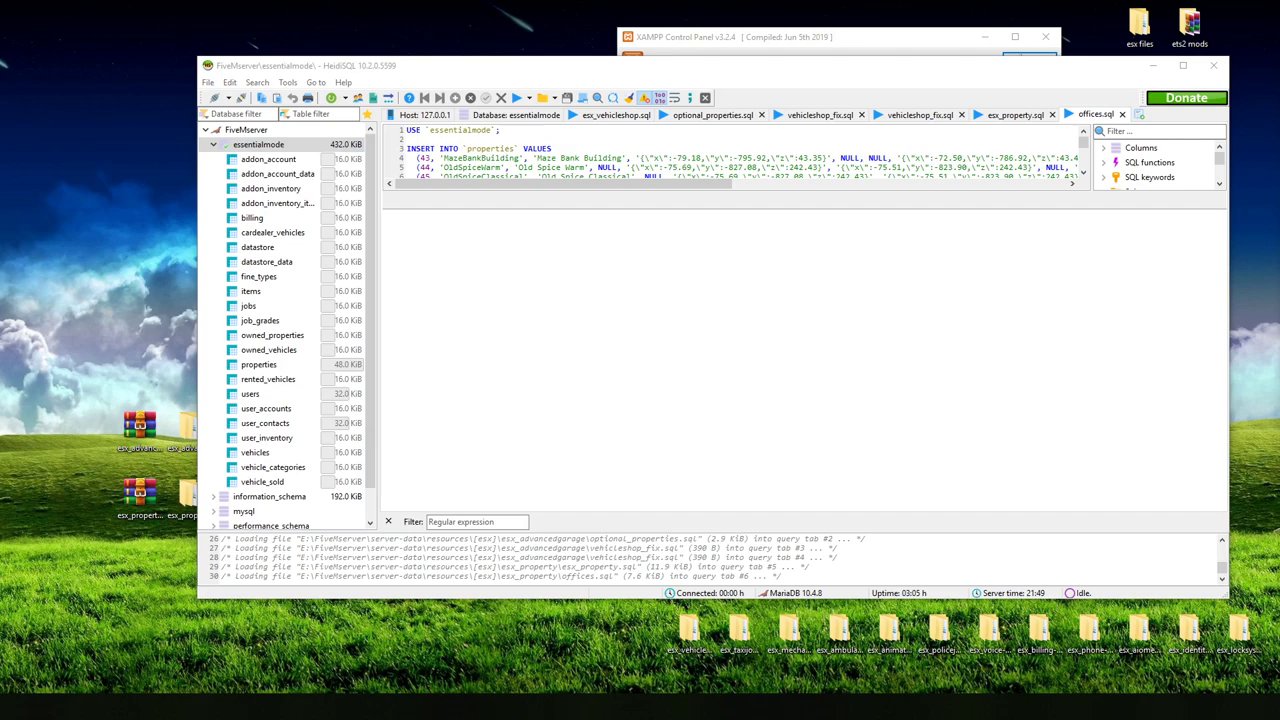
drag(0, 262, 294, 85)
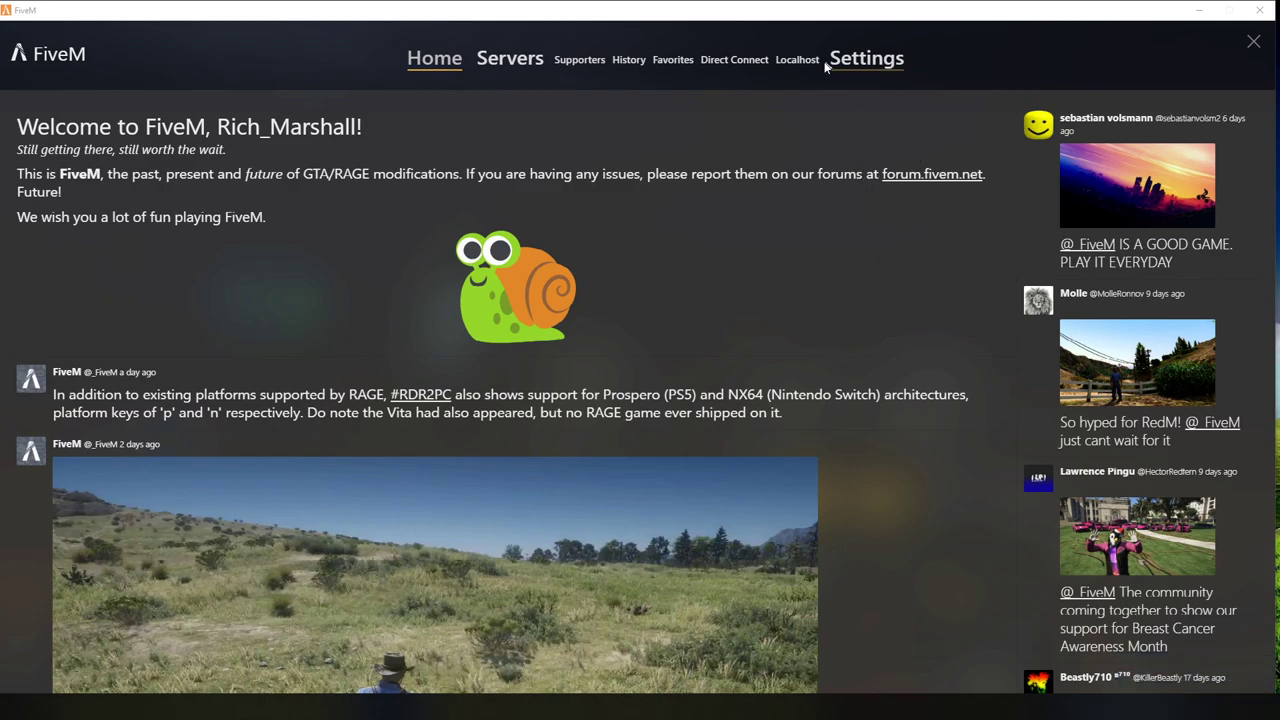
Step: Connect to the localhost server in FiveM and examine the zoomed-out in-game map for garage and property markers
click(797, 62)
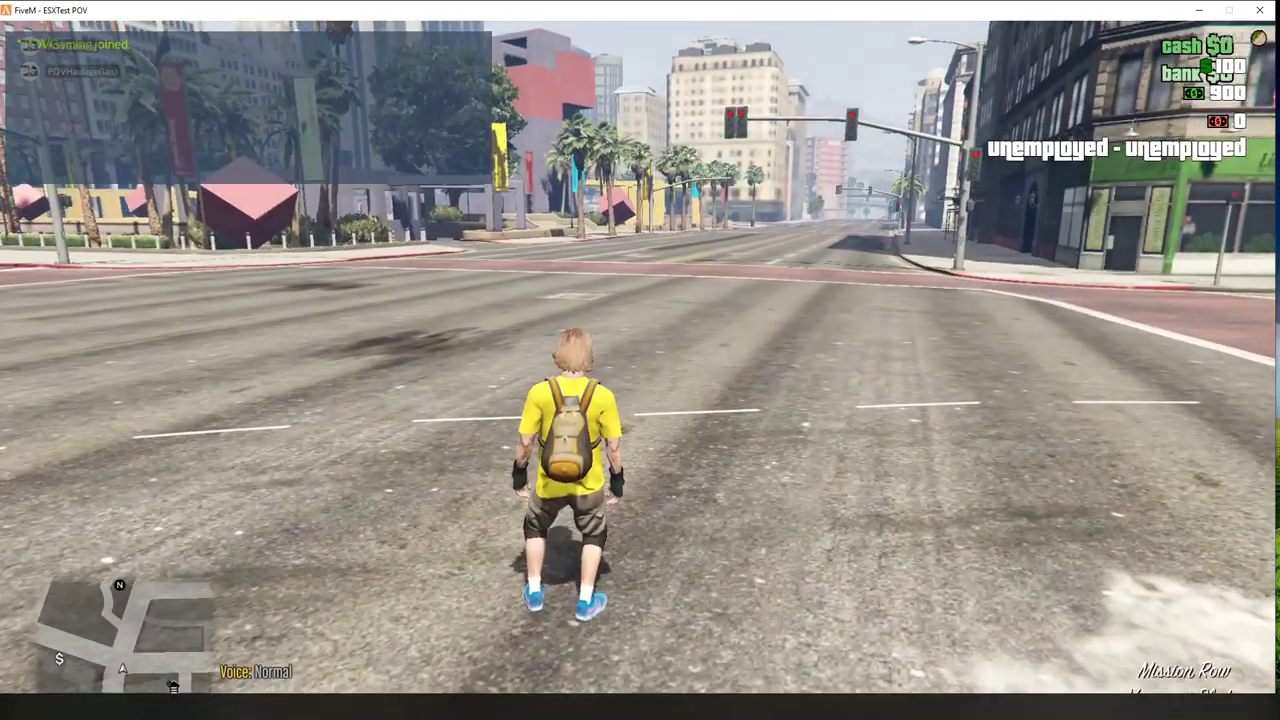
key(w)
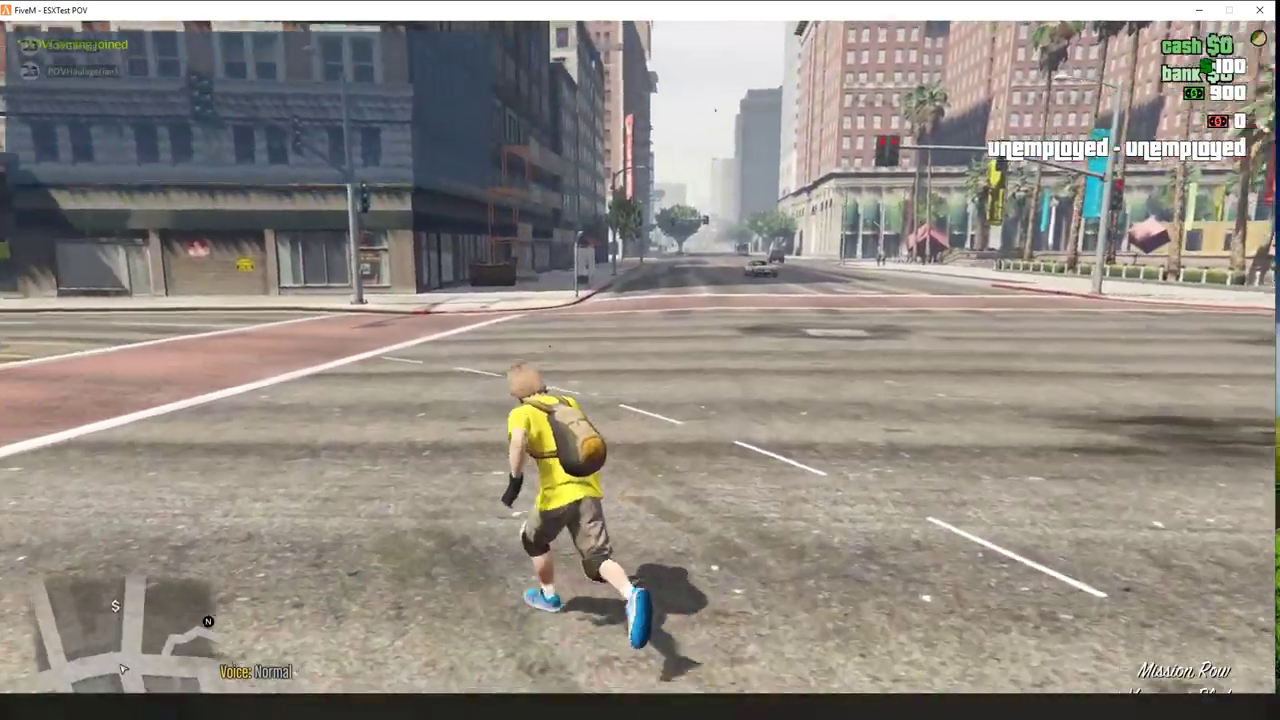
key(w)
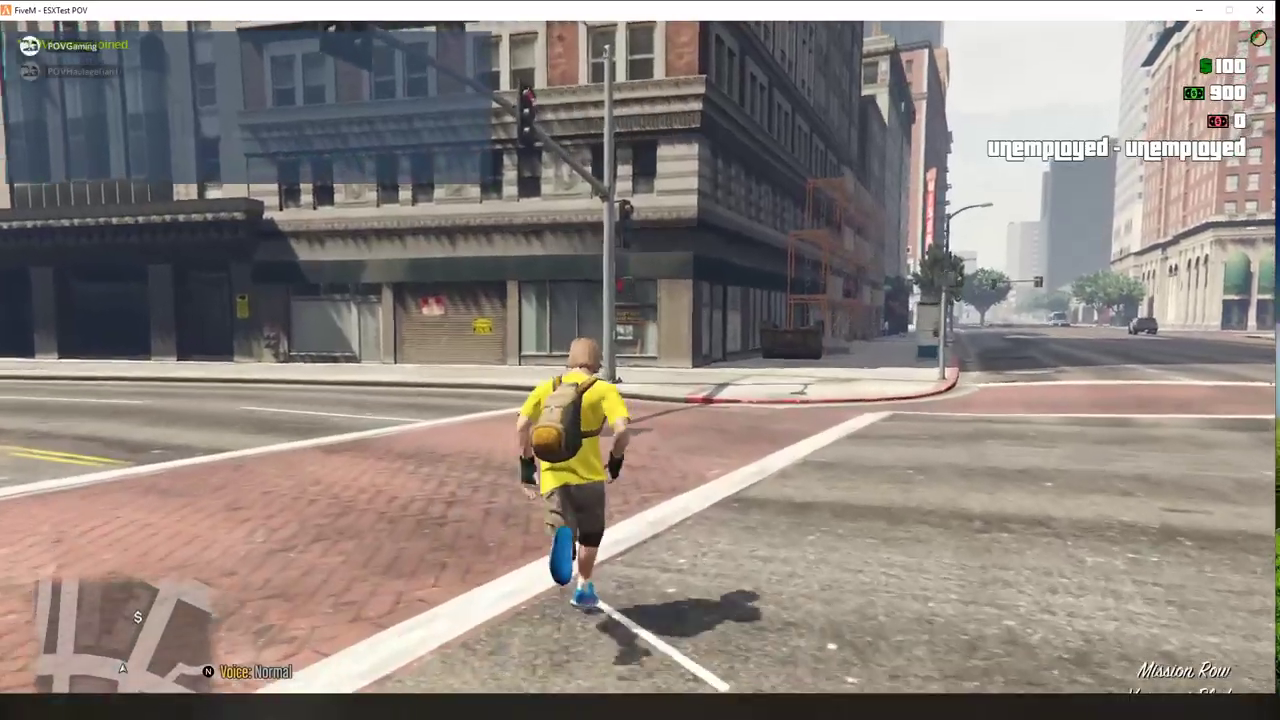
key(w)
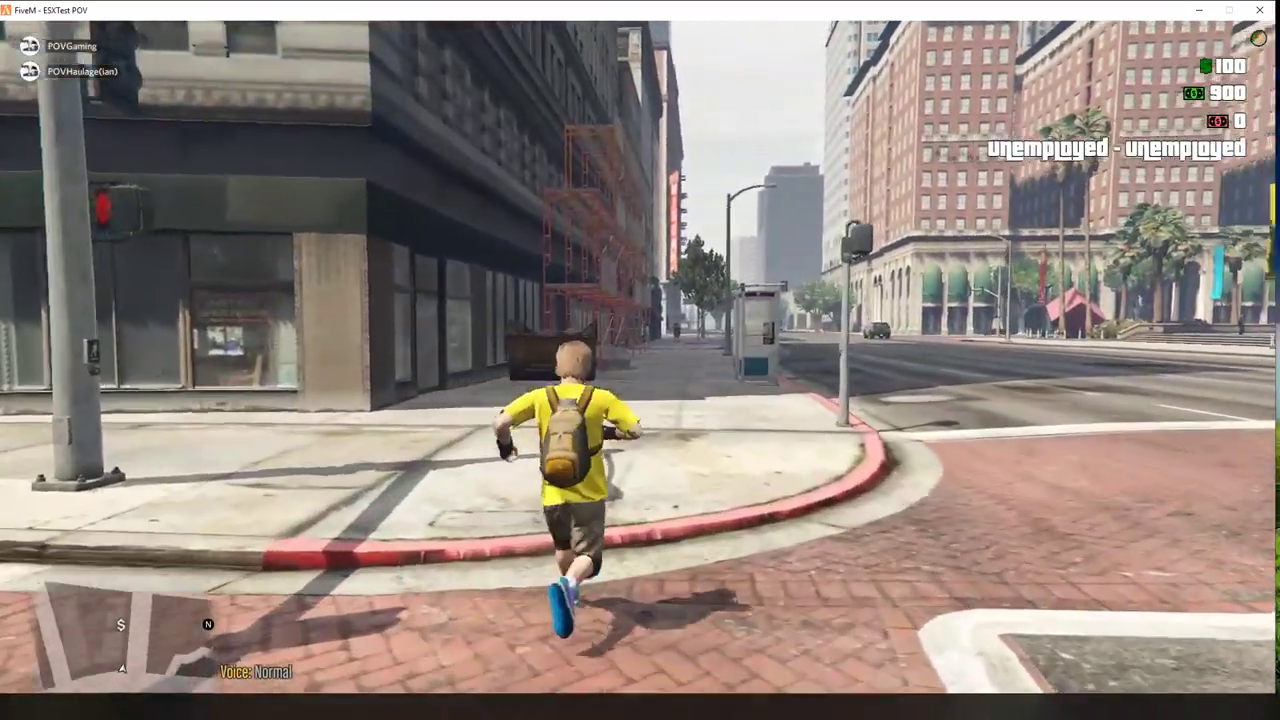
key(Escape)
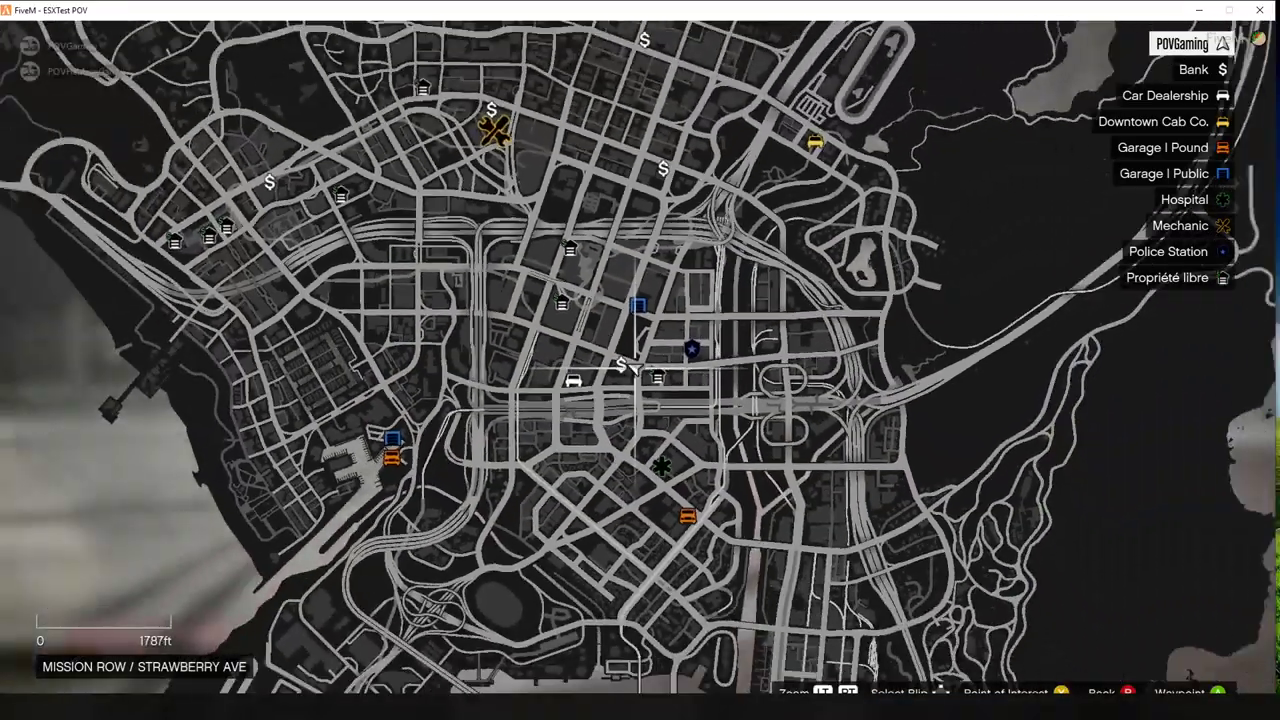
scroll(628, 367, down, 4)
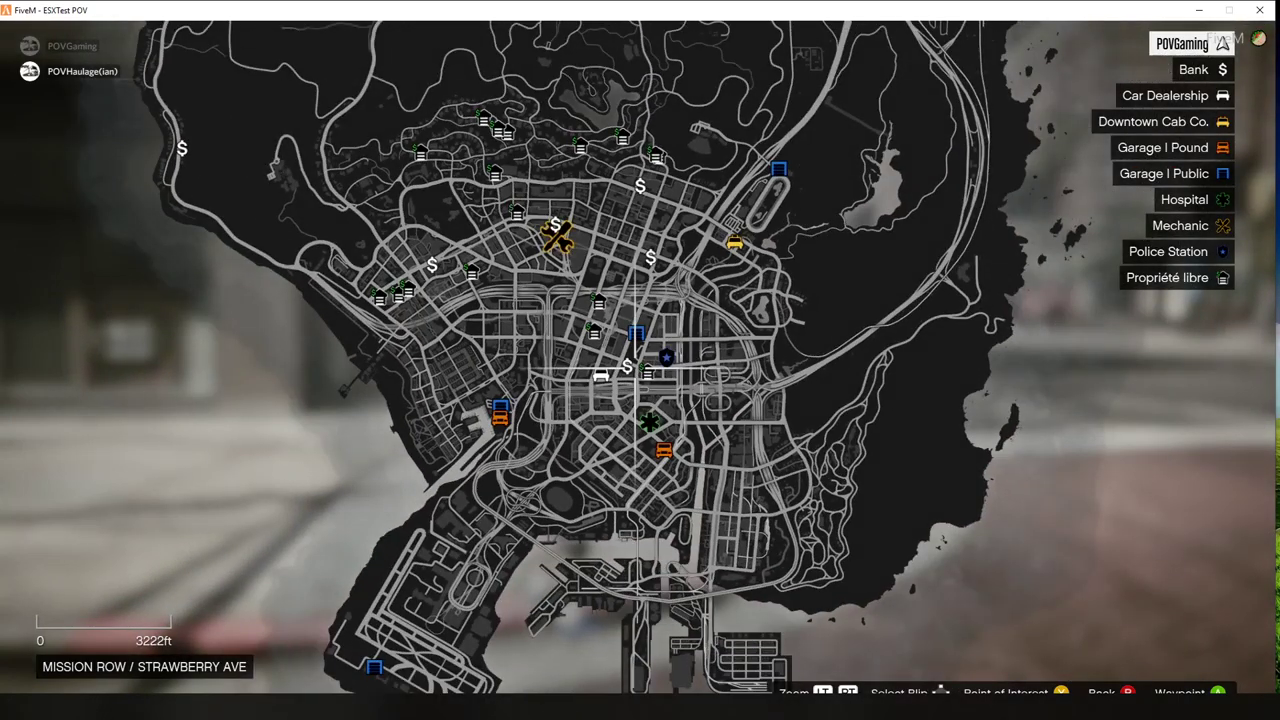
Step: Examine the Garage | Pound locations on the map, going through the individual markers one by one
scroll(628, 367, up, 1)
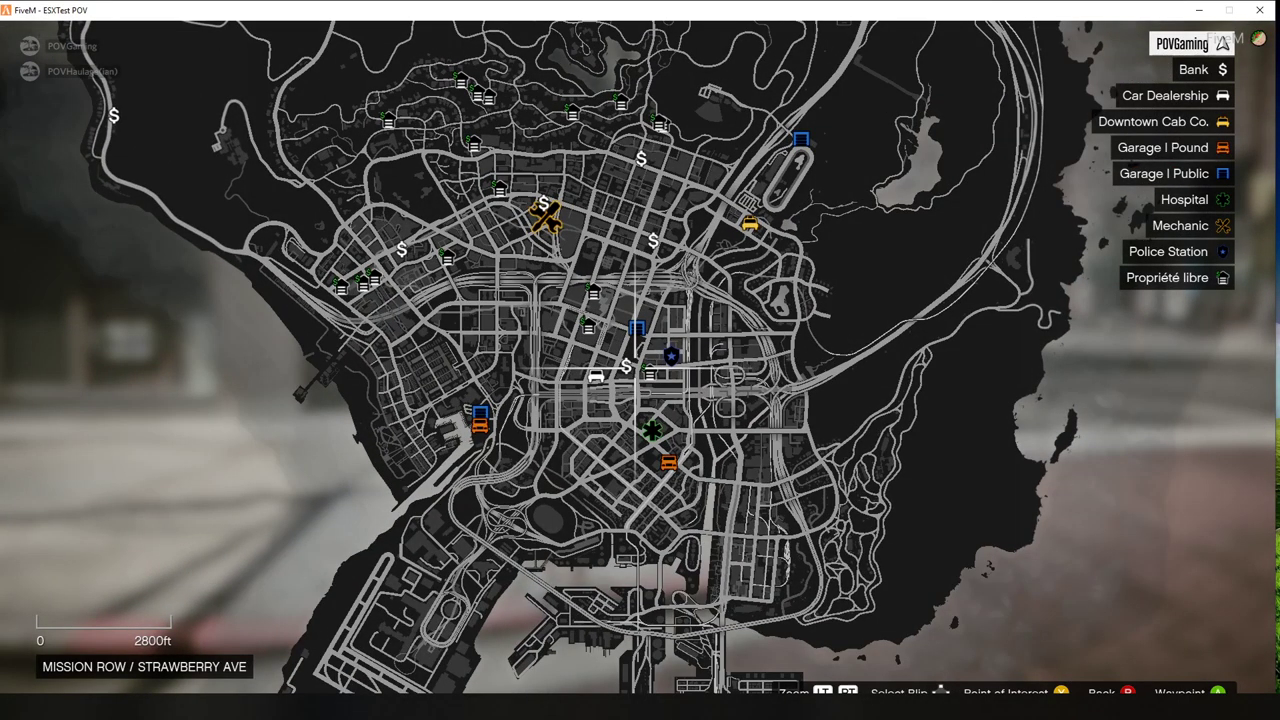
scroll(632, 368, up, 1)
drag(632, 368, 593, 254)
key(Right)
key(Right)
key(Right)
key(Right)
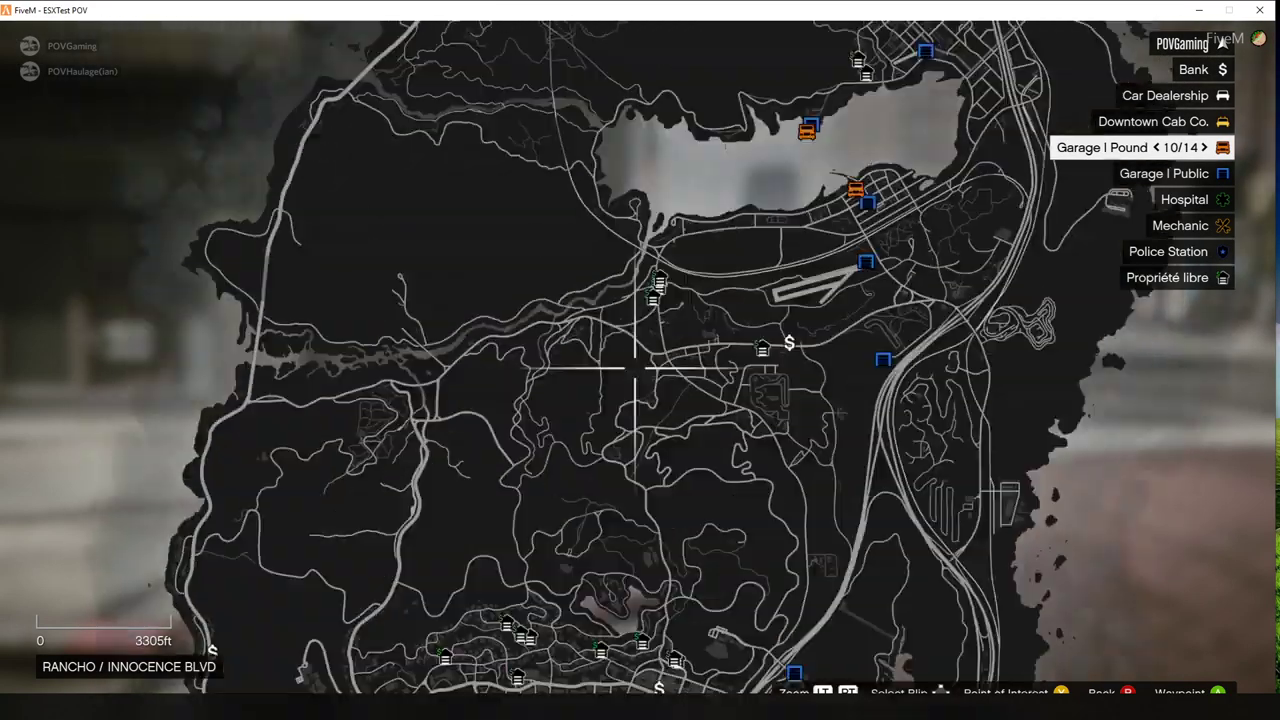
key(Right)
key(Right)
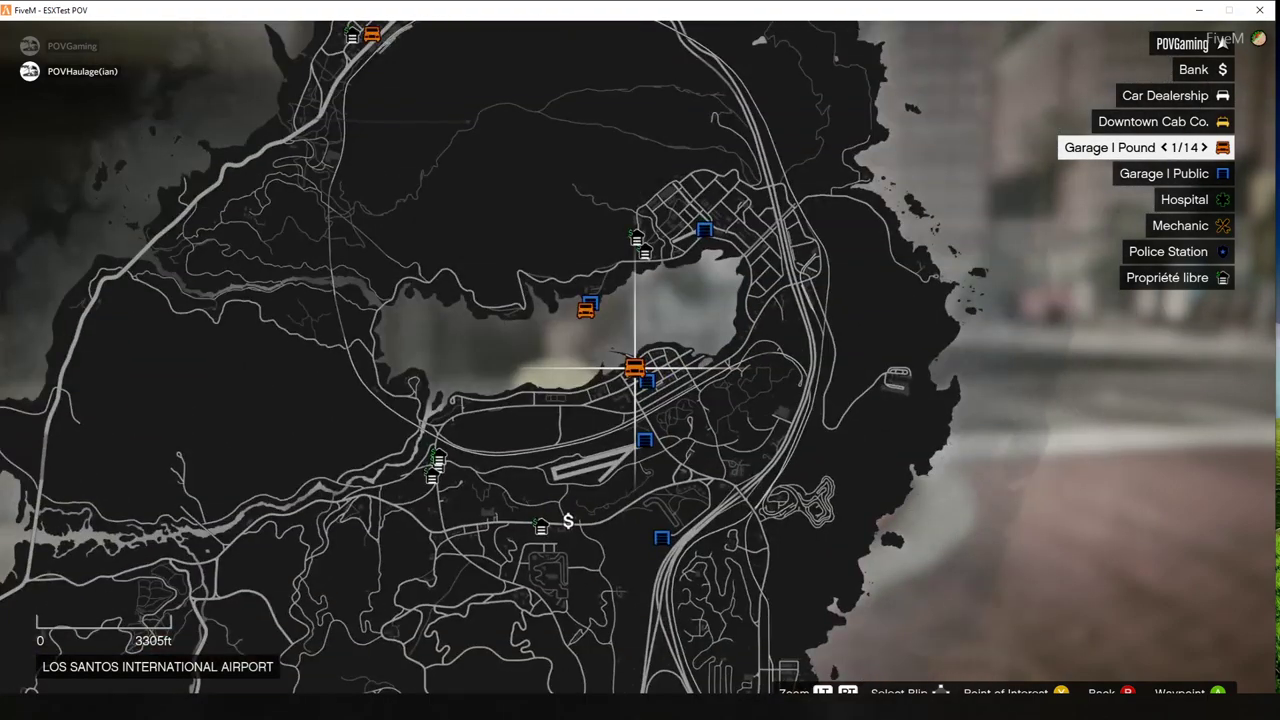
Step: Set a waypoint on the Garage | Public marker just north of Mission Row and leave the full-screen map
key(Down)
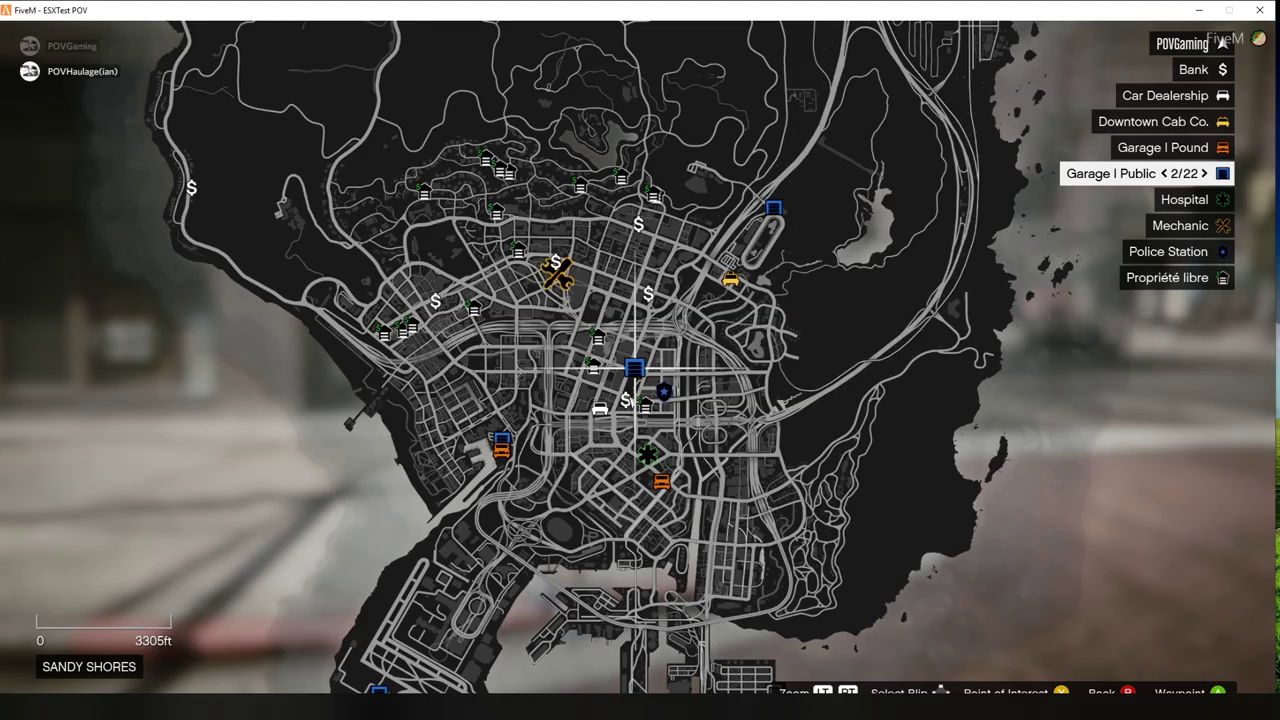
key(Return)
key(Escape)
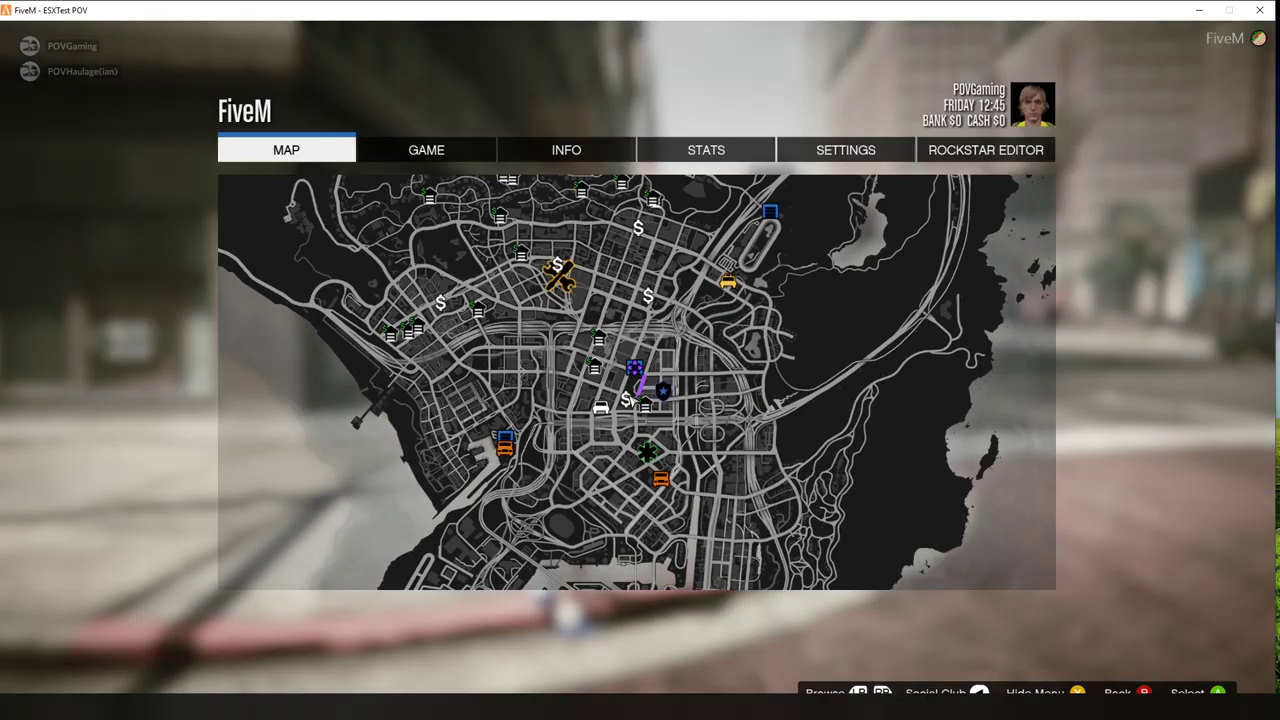
Step: Return to the game, run to the tan car on the road and take it over from its driver
key(Escape)
key(w)
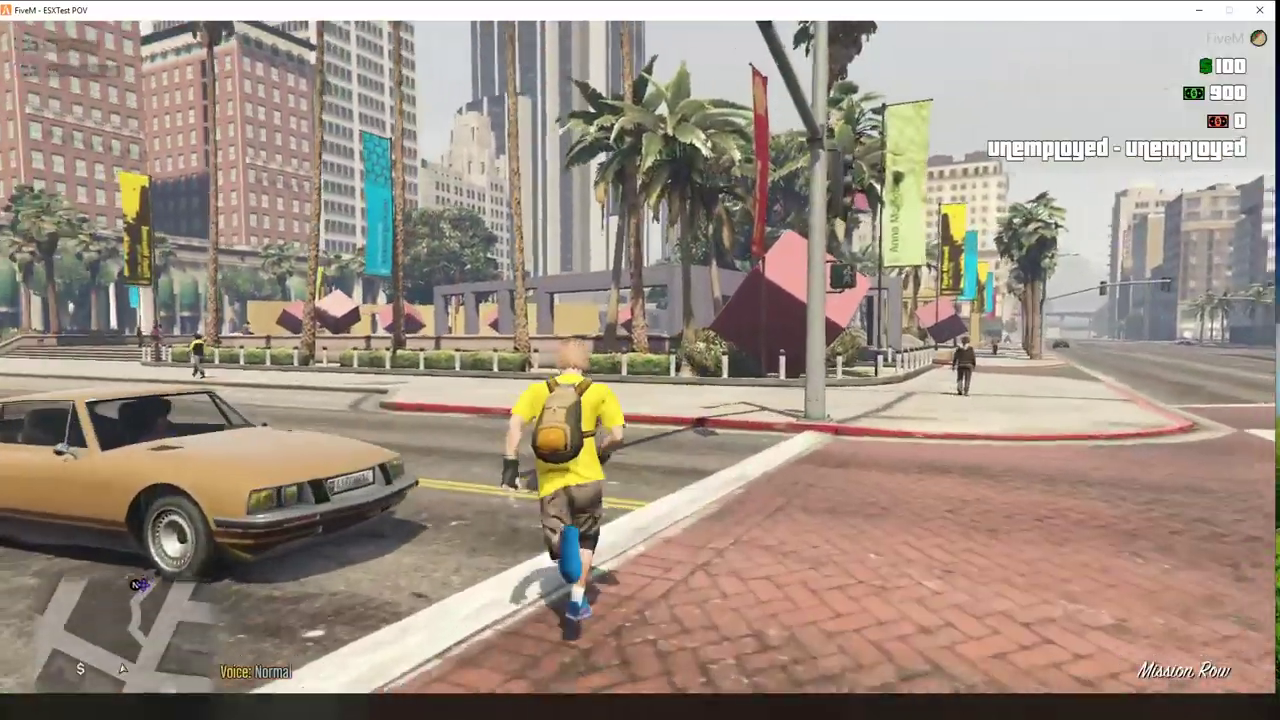
key(f)
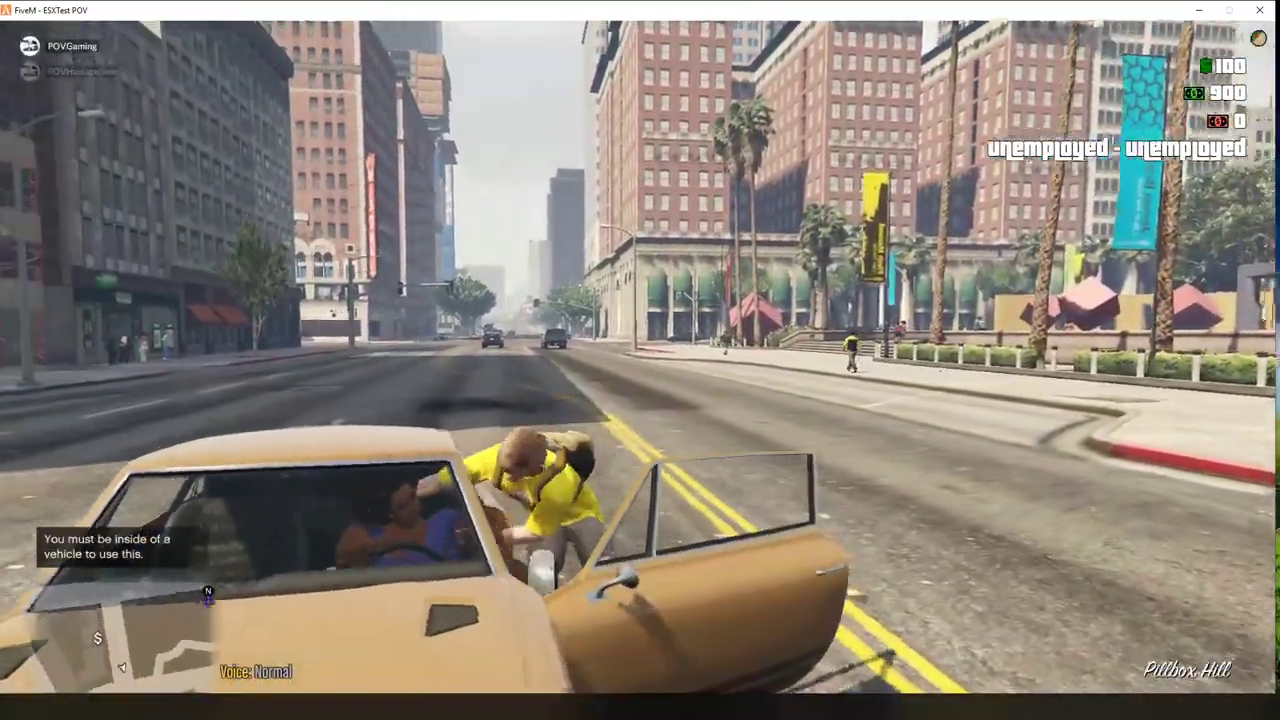
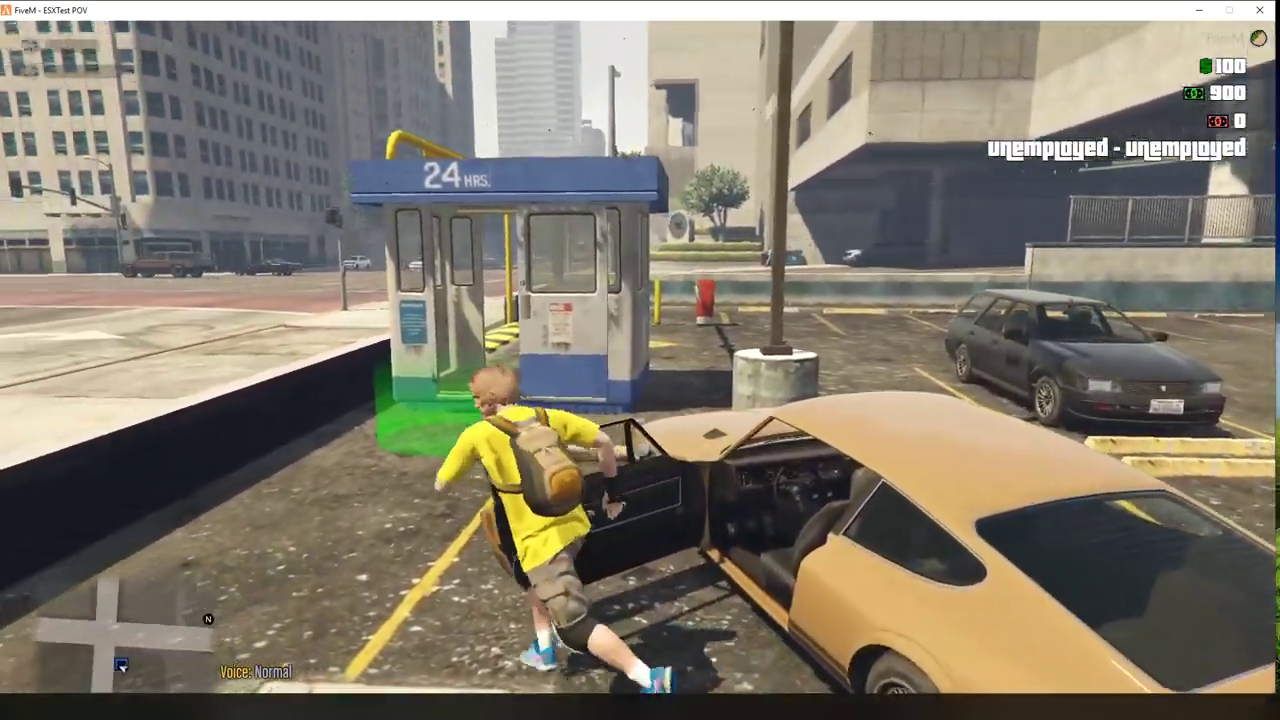
Step: Walk into the green garage marker beside the 24-hour booth and get back into the tan car
key(w)
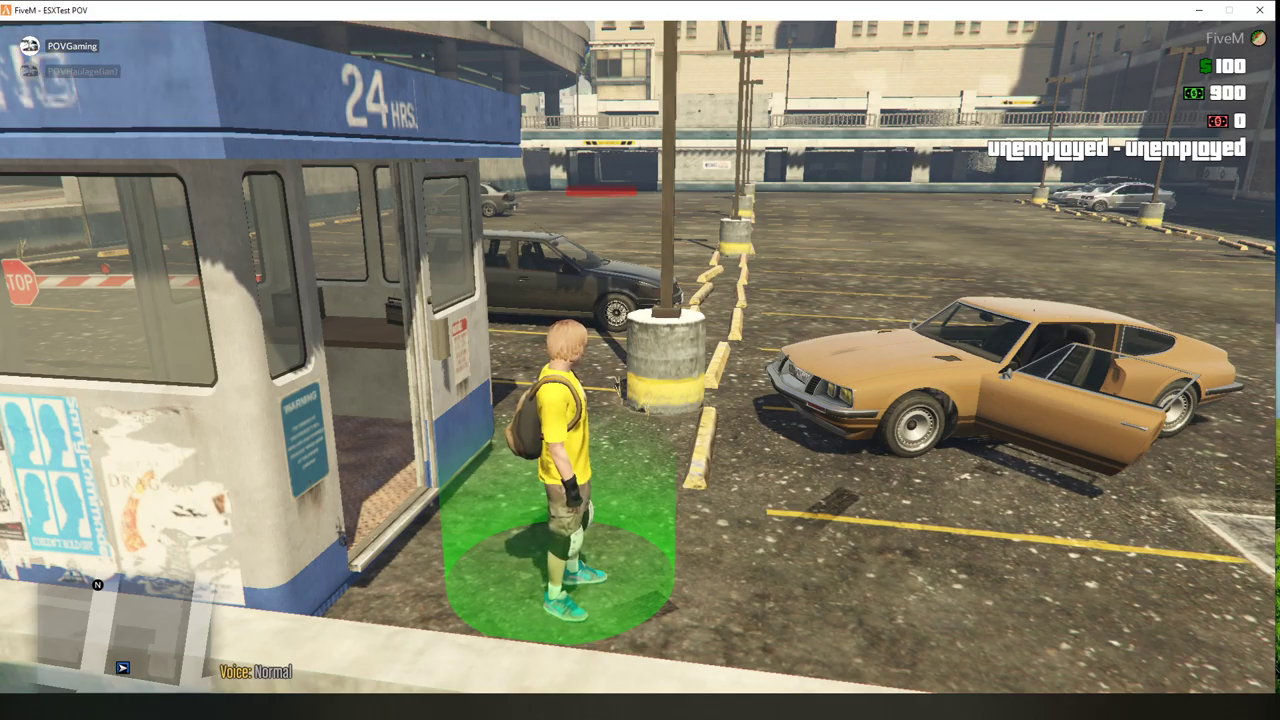
key(w)
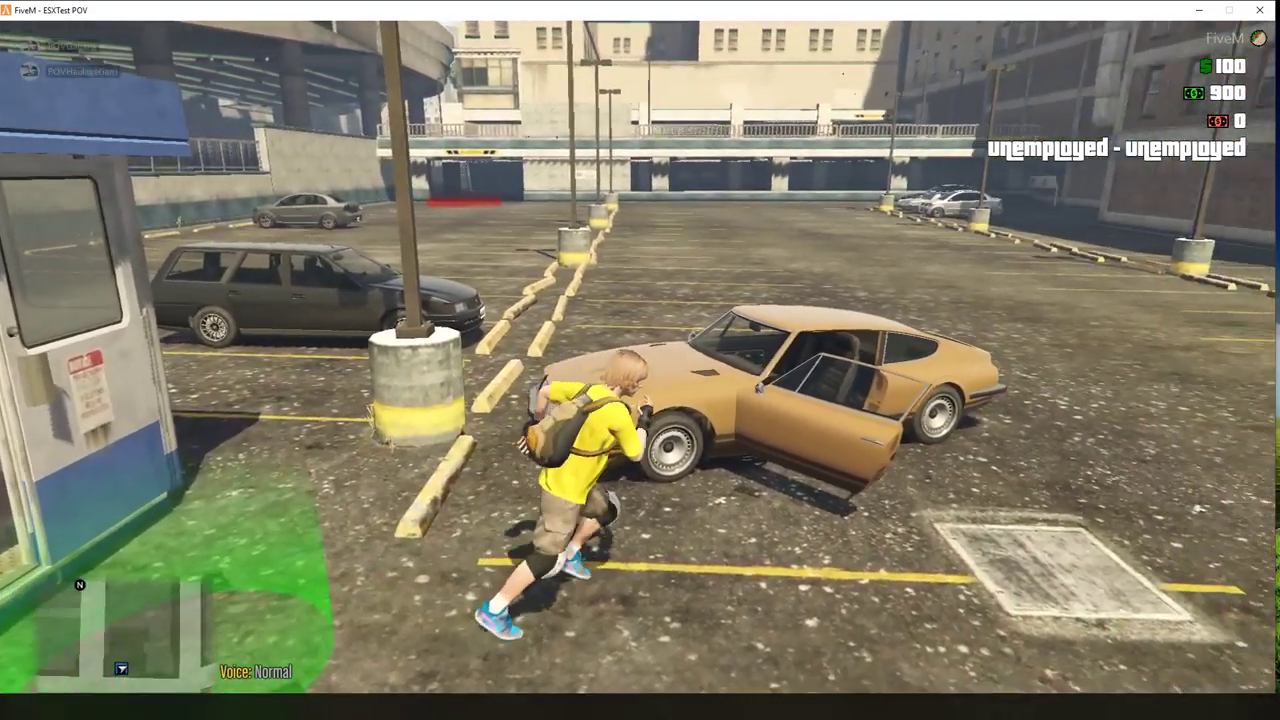
key(w)
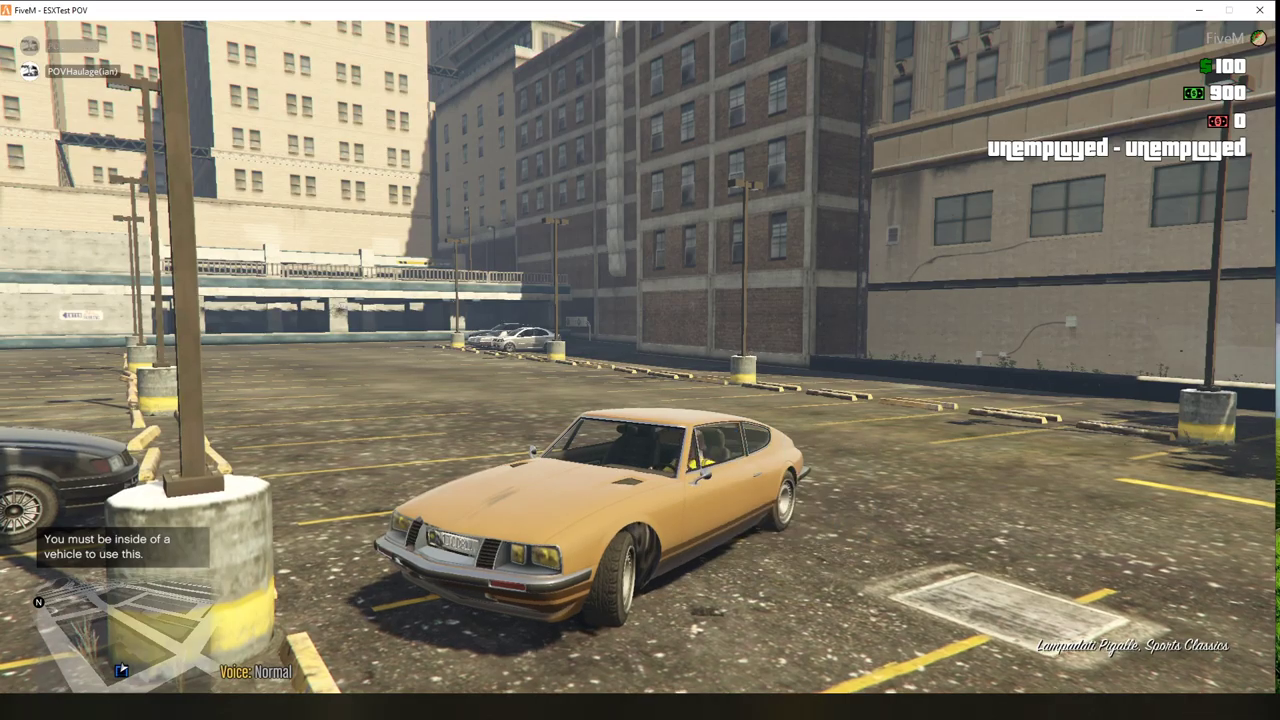
key(f)
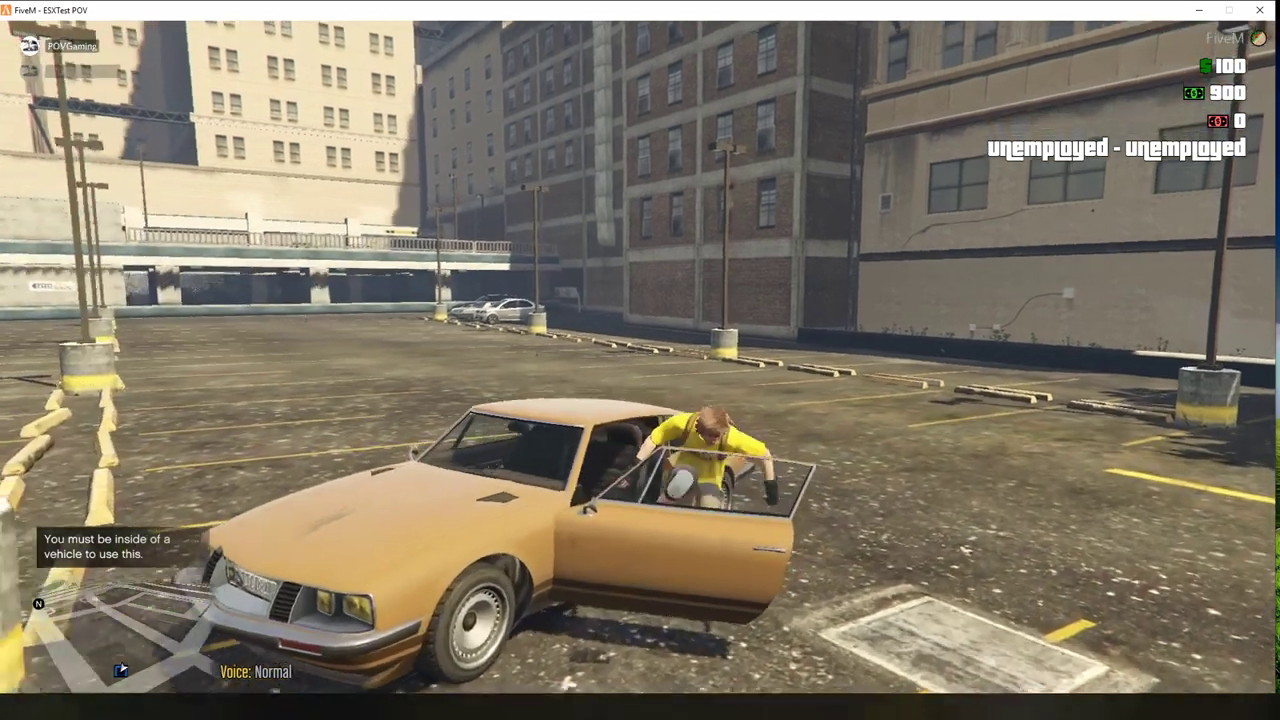
key(f)
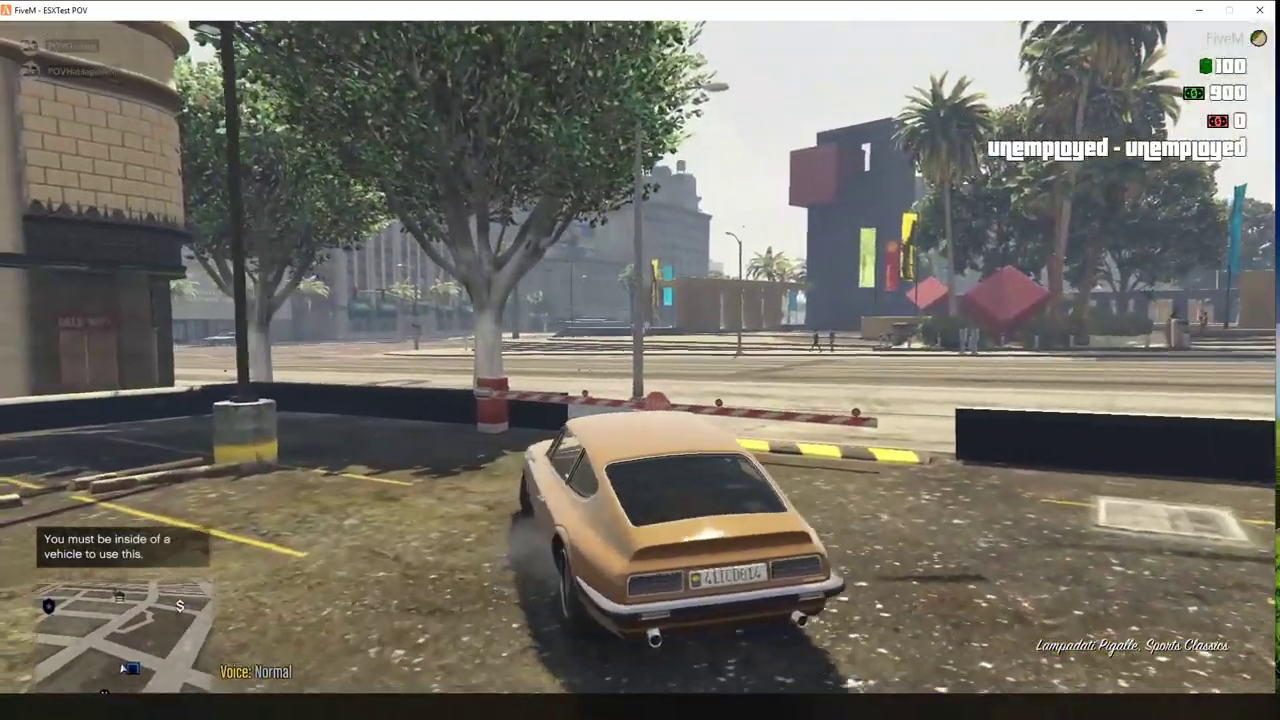
Step: Drive the tan car out of the parking lot, through the brick-paved junction and along the avenue past Legion Square
key(w)
key(d)
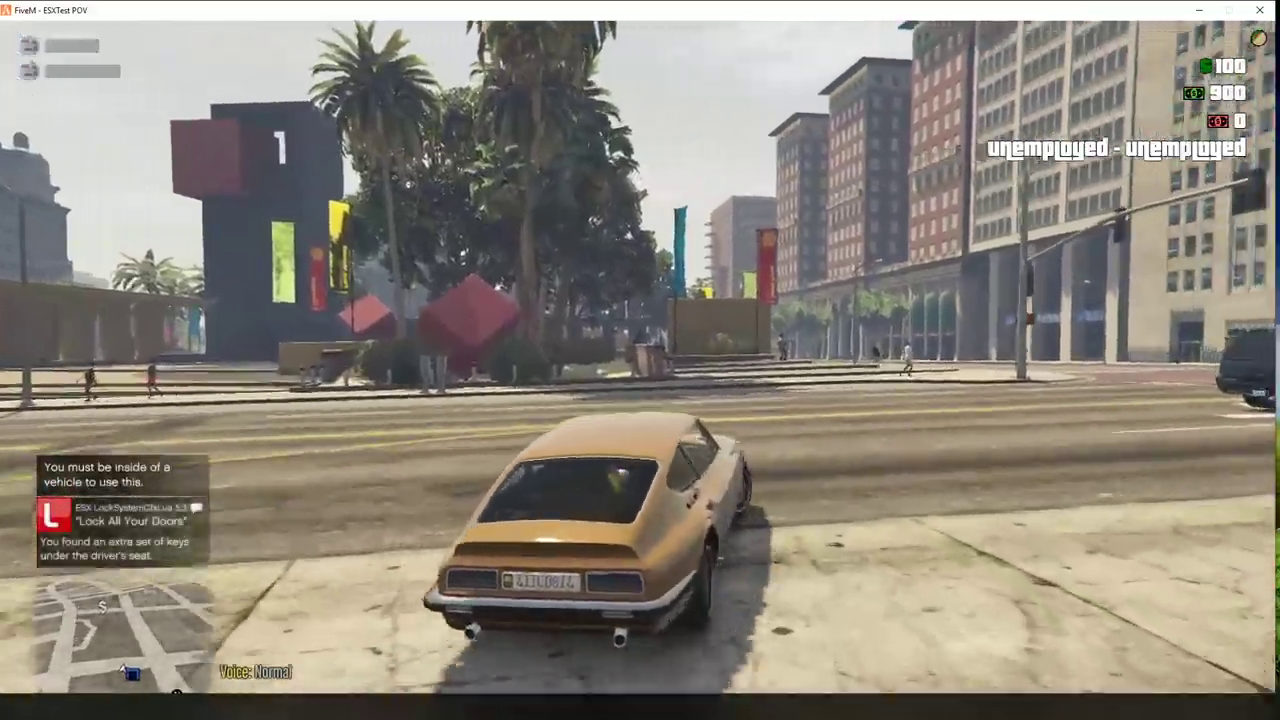
key(w)
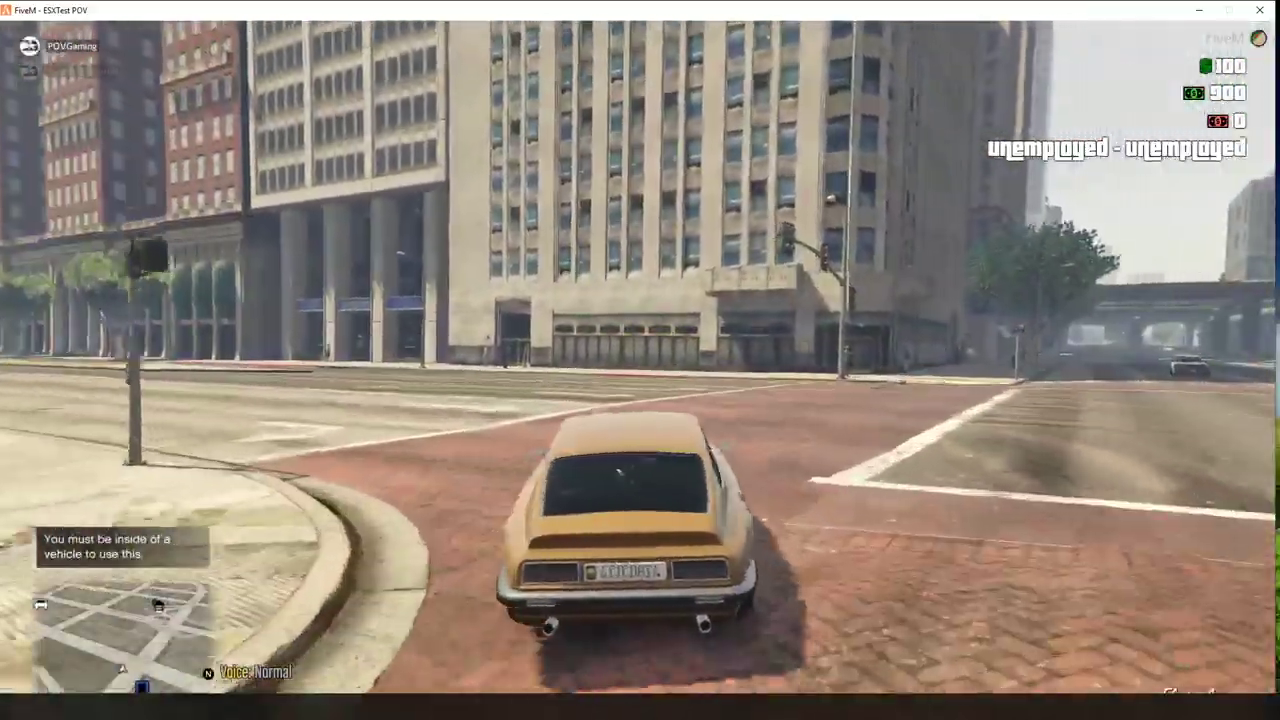
key(a)
key(w)
key(a)
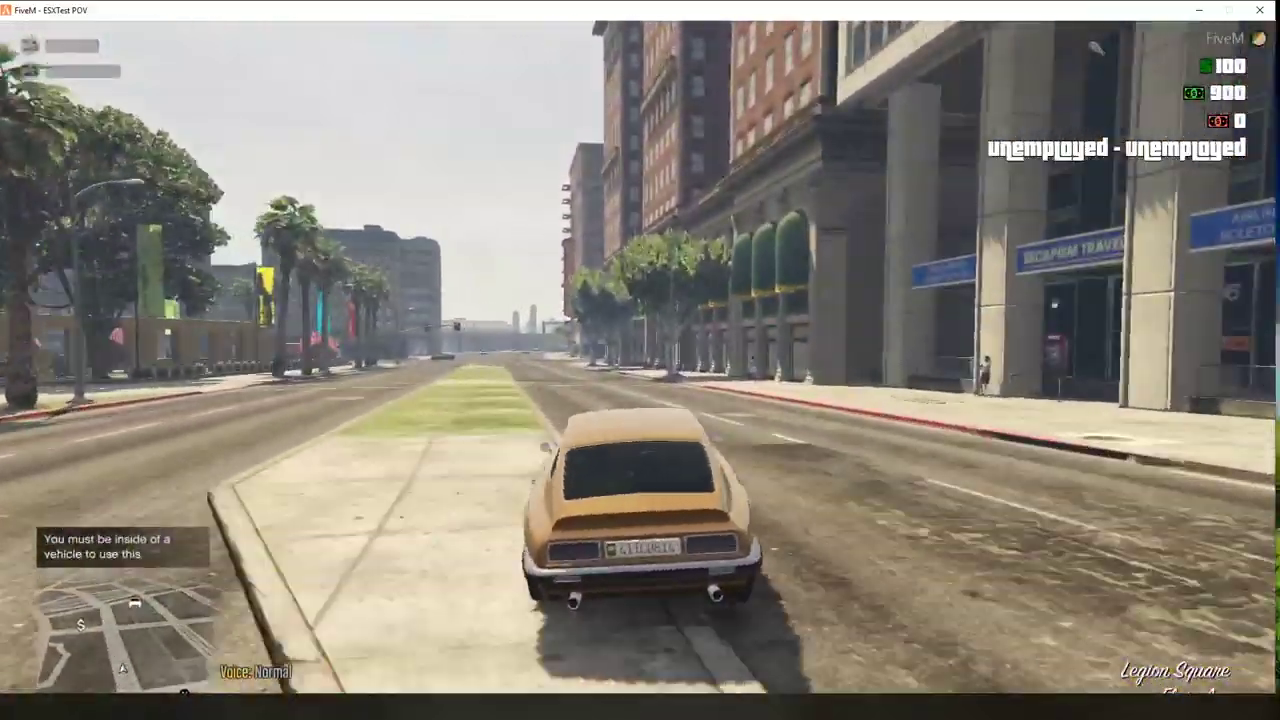
key(w)
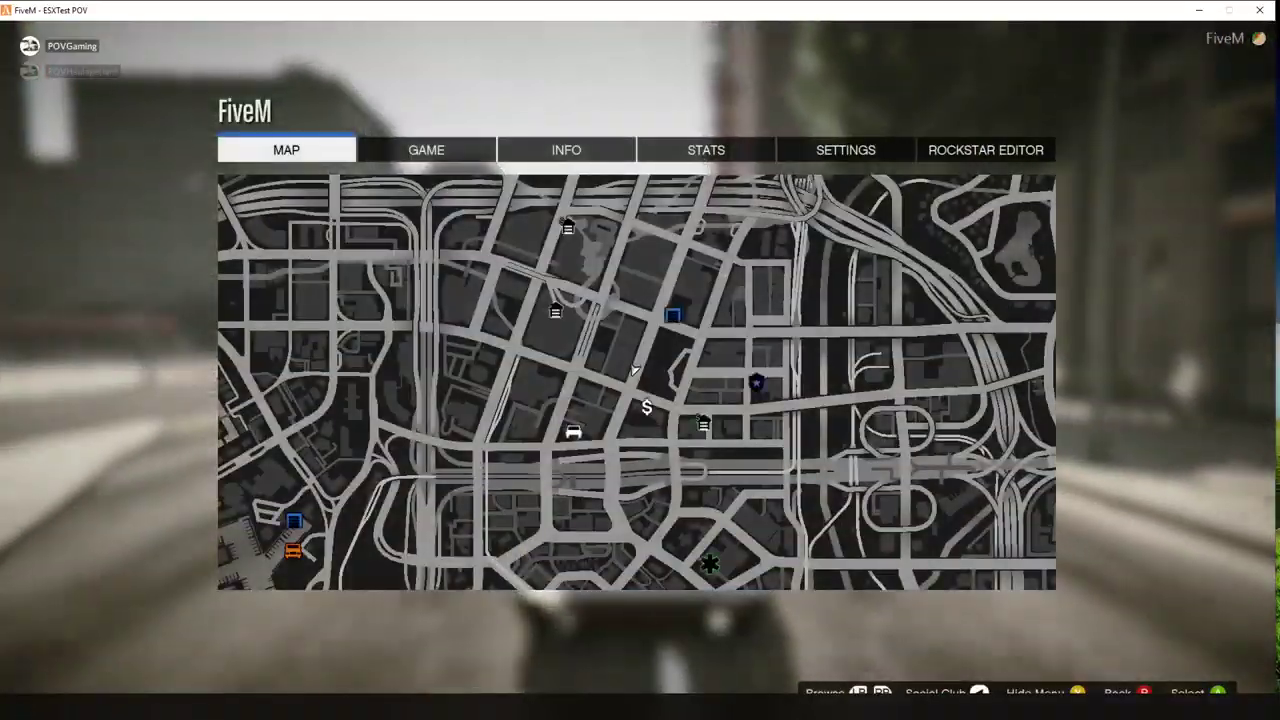
Step: Set a map waypoint on the second Garage | Pound marker, just southeast of the hospital, and return to the game
scroll(635, 368, down, 2)
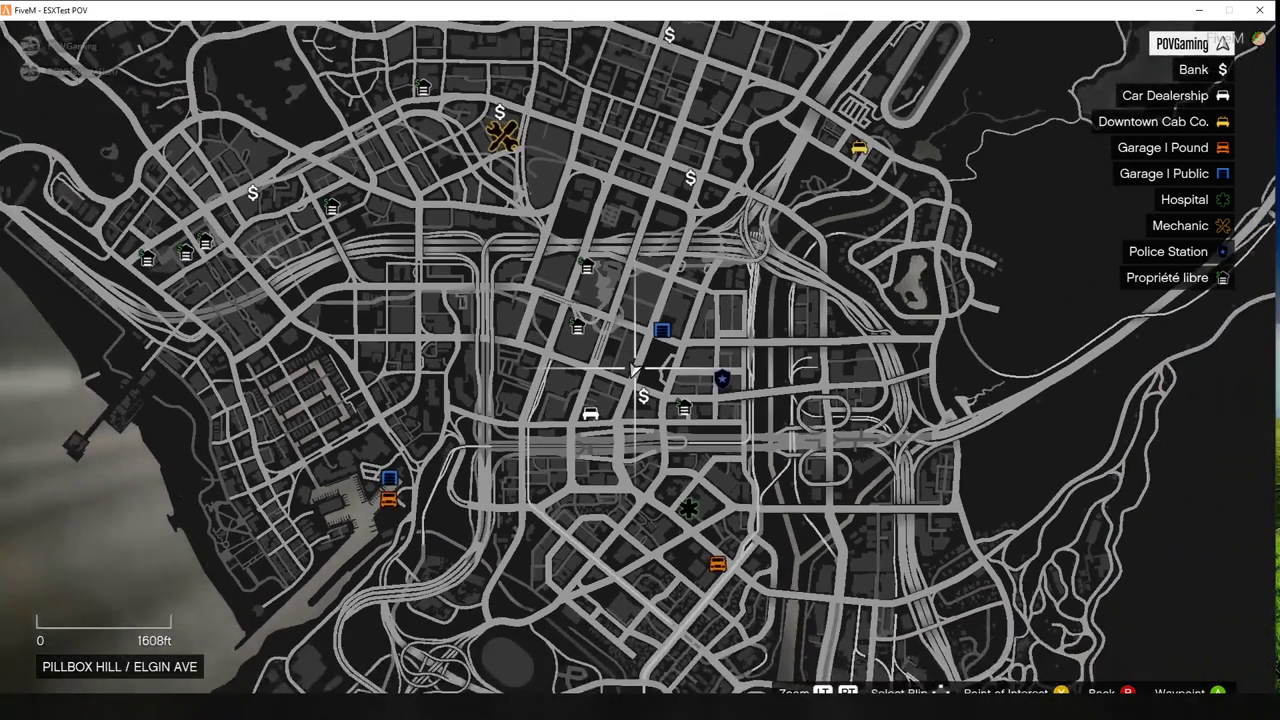
key(Down)
key(Down)
key(Down)
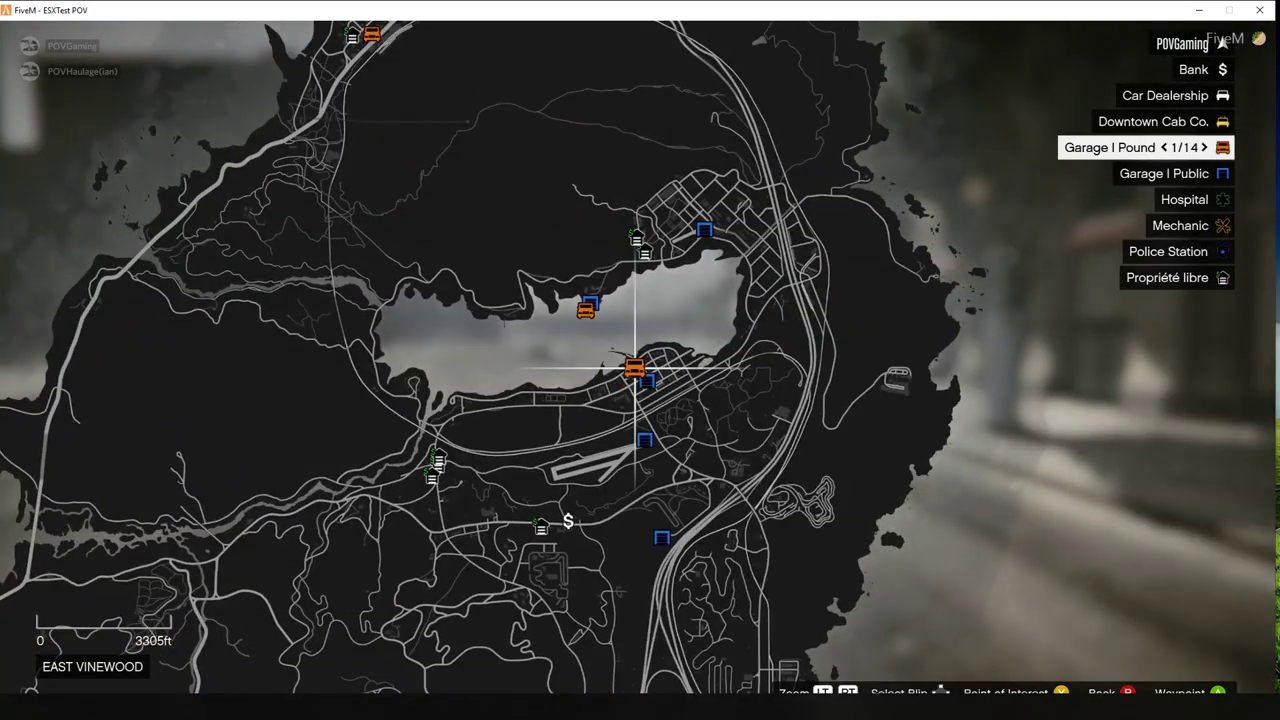
key(Return)
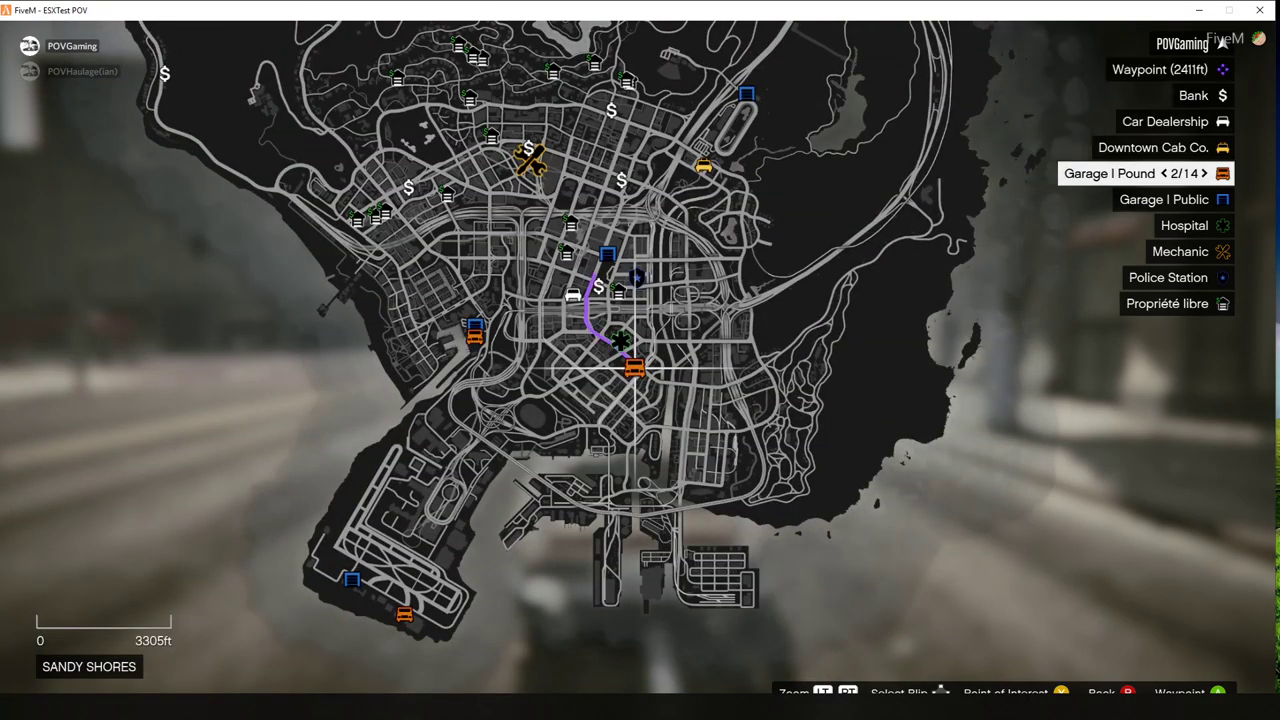
key(Escape)
key(Escape)
Step: Drive the tan car along the marked route from Pillbox Hill through Strawberry and Davis to the pound in Rancho
key(w)
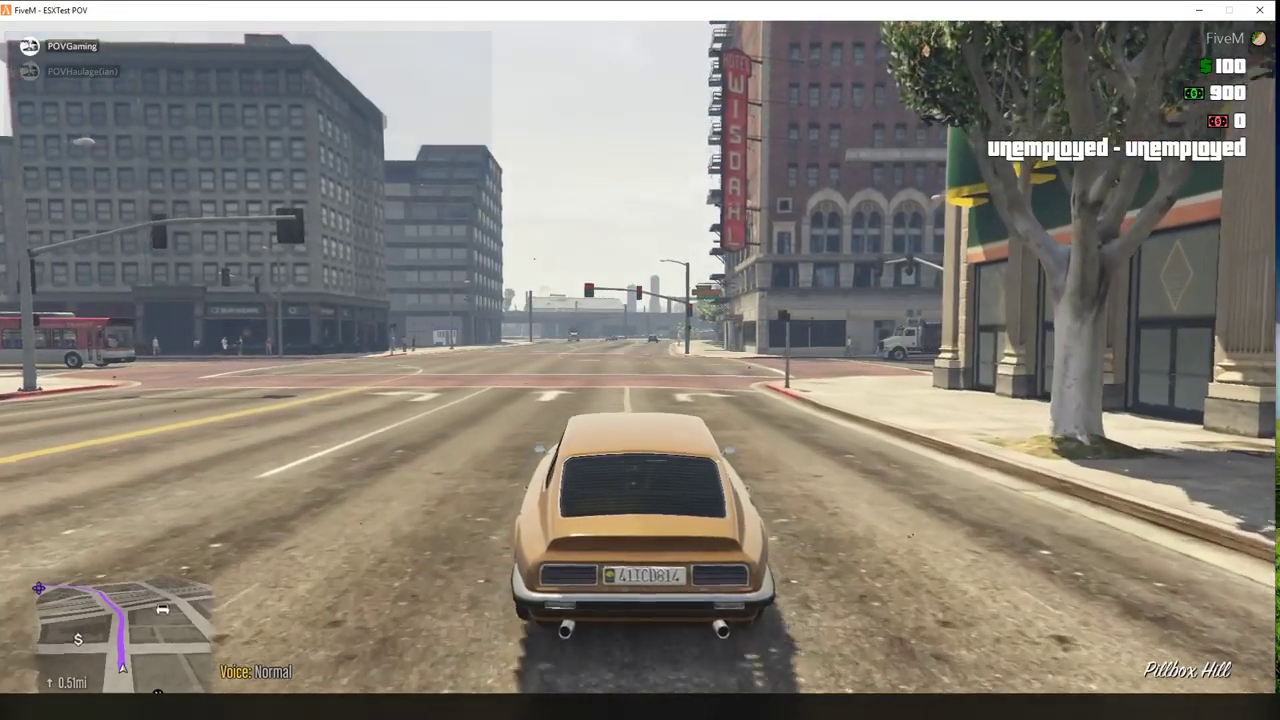
key(w)
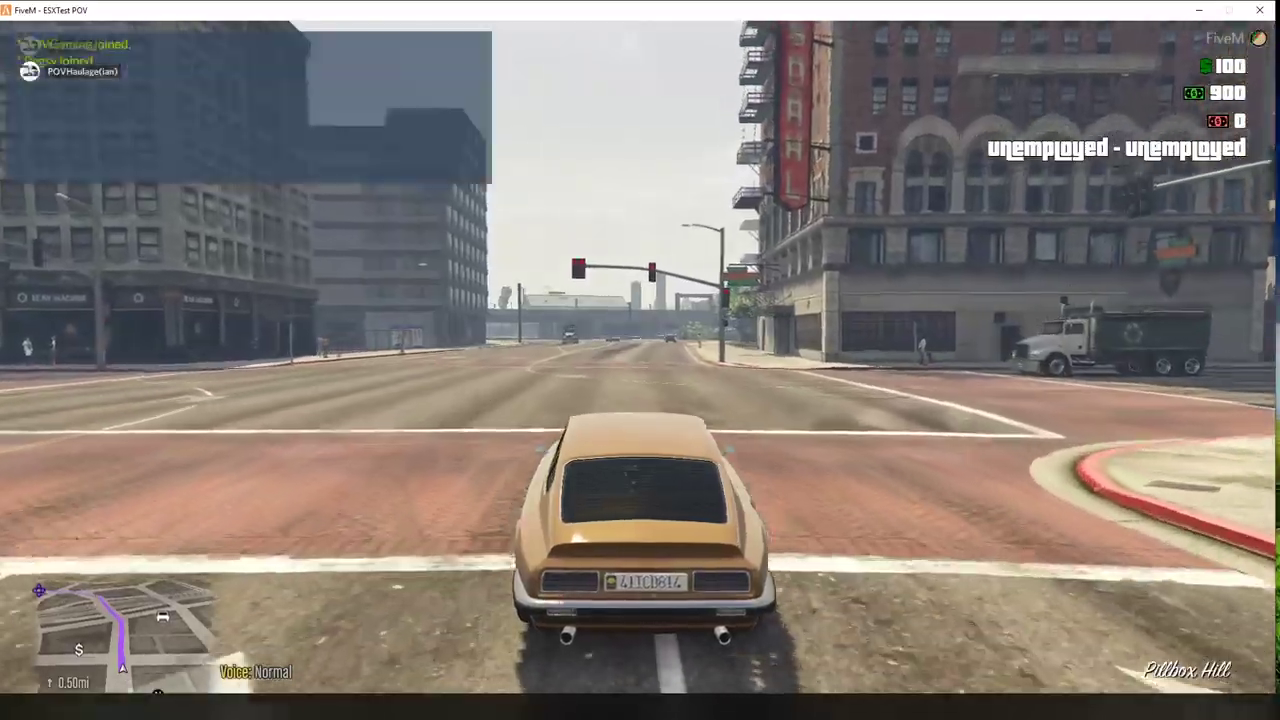
key(w)
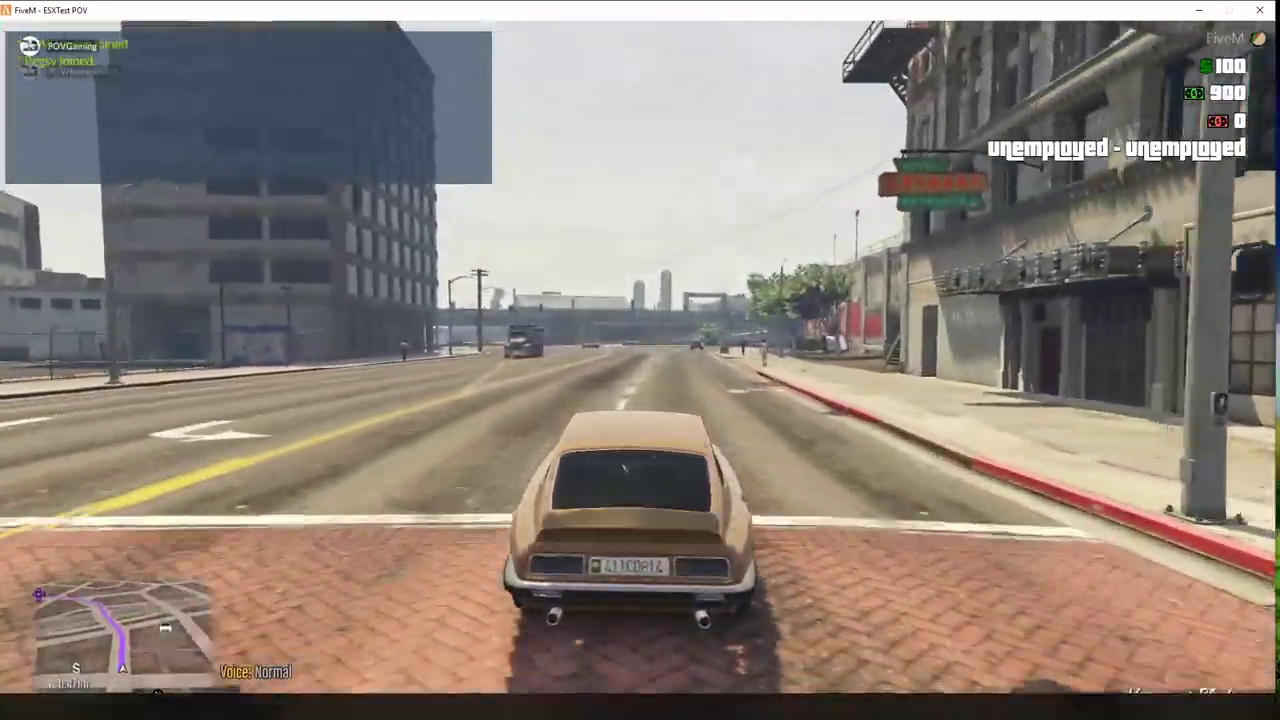
key(w)
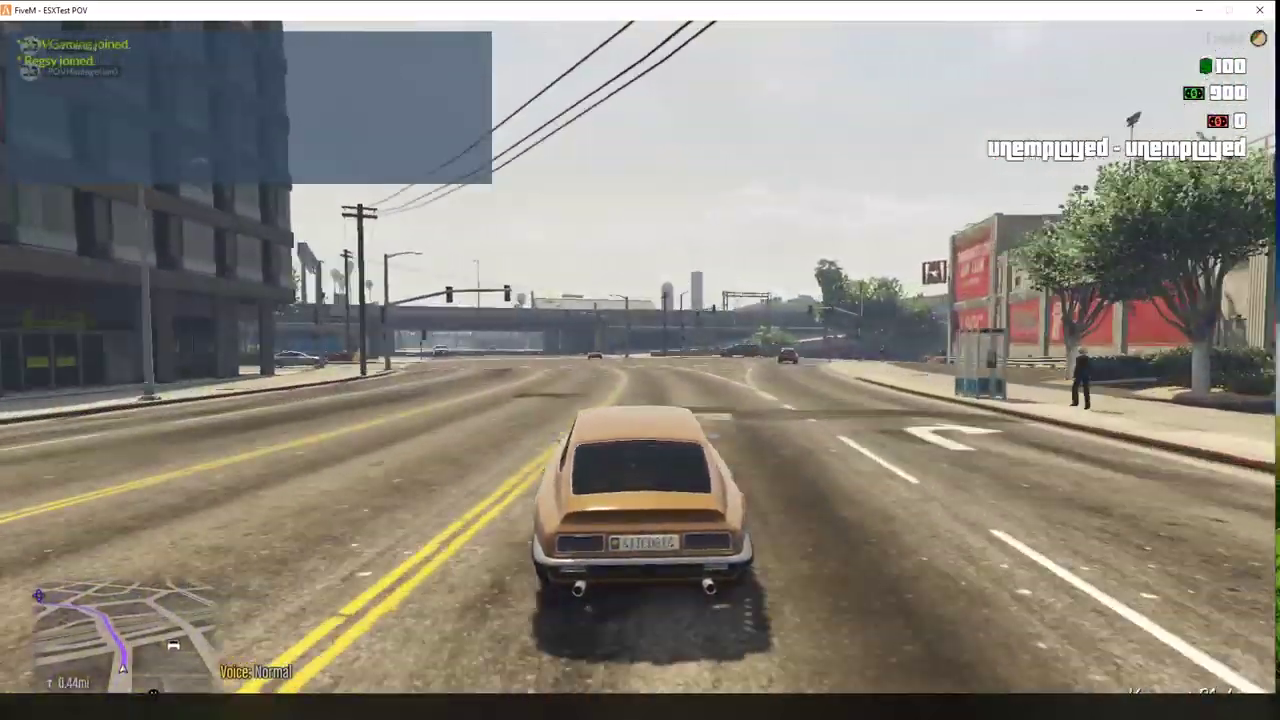
key(a)
key(w)
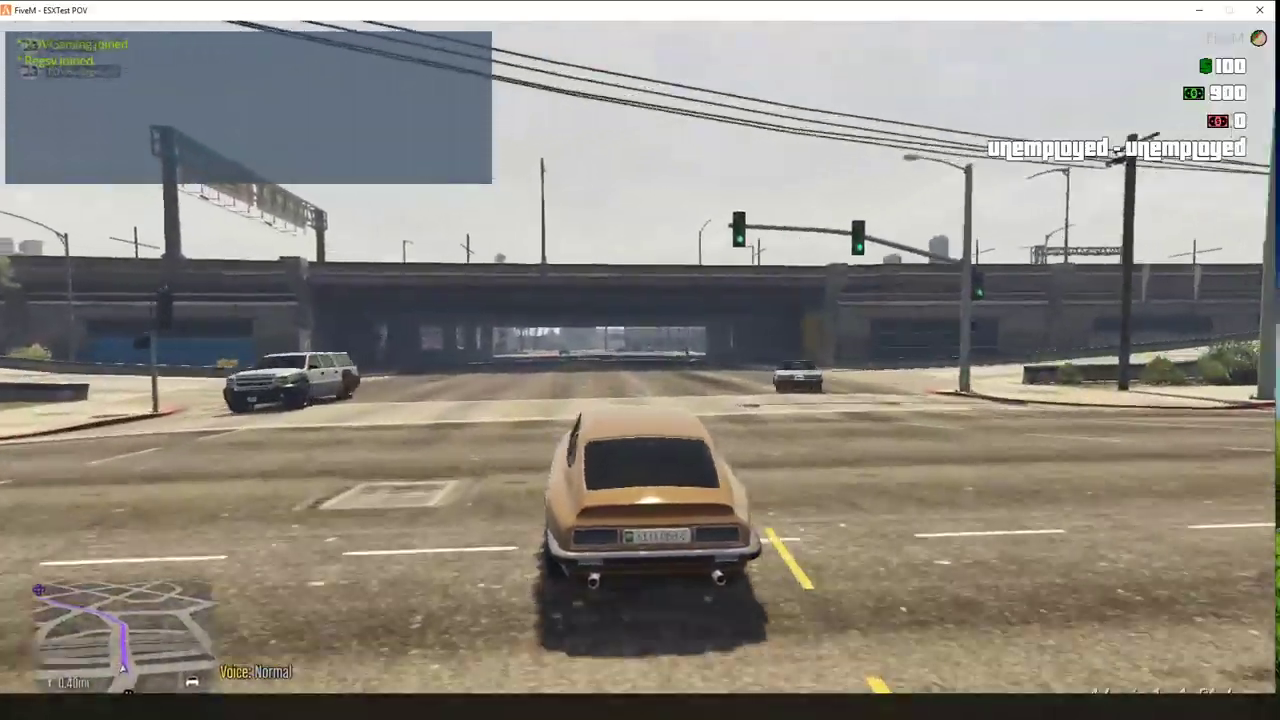
key(w)
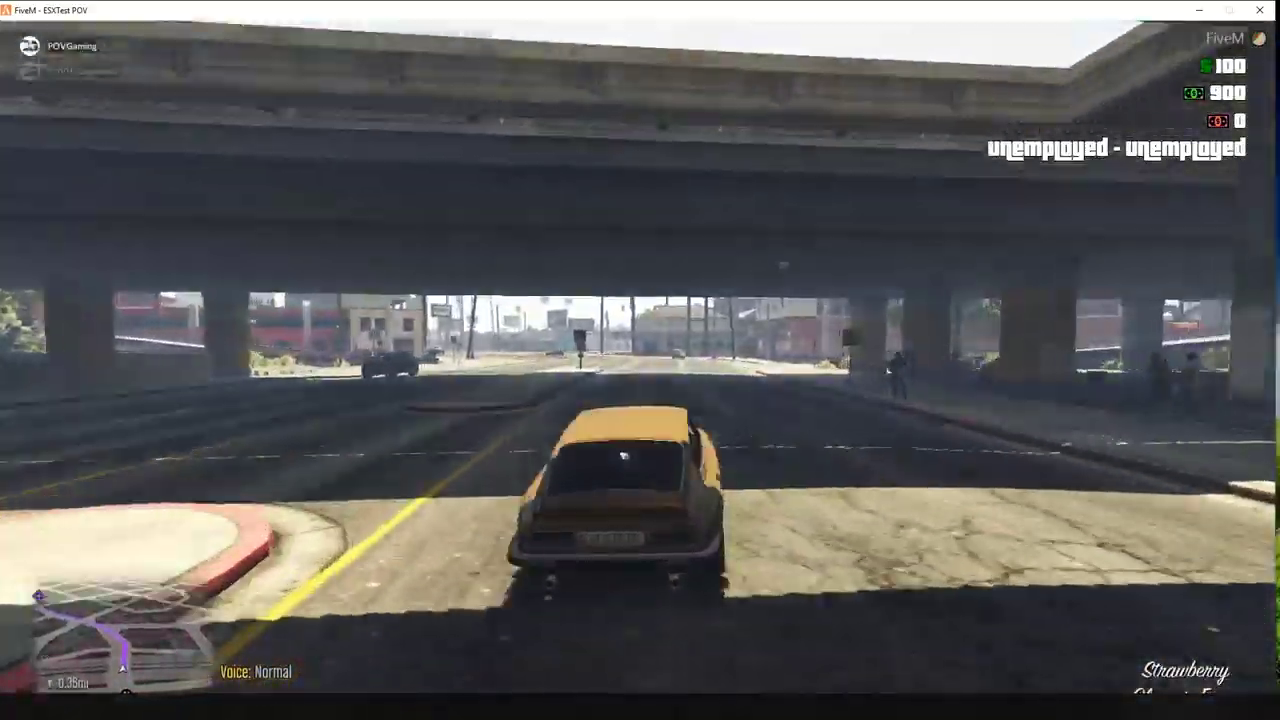
key(w)
key(a)
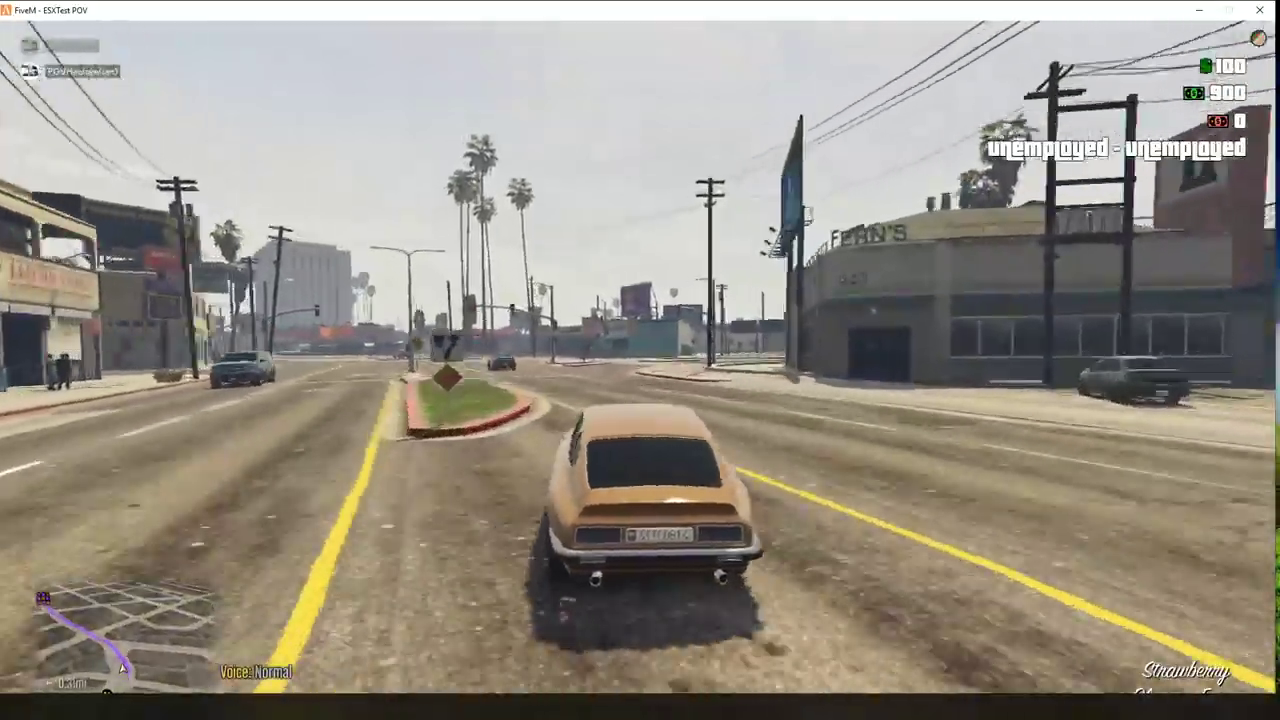
key(w)
key(a)
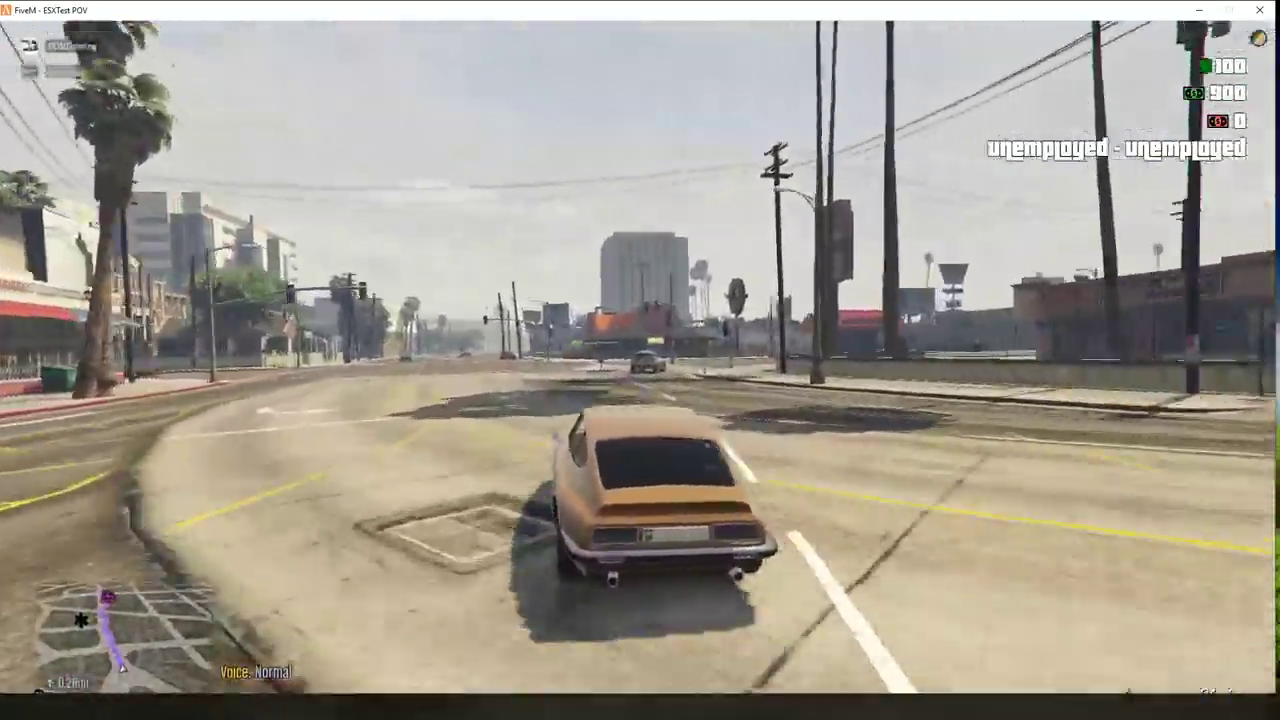
key(w)
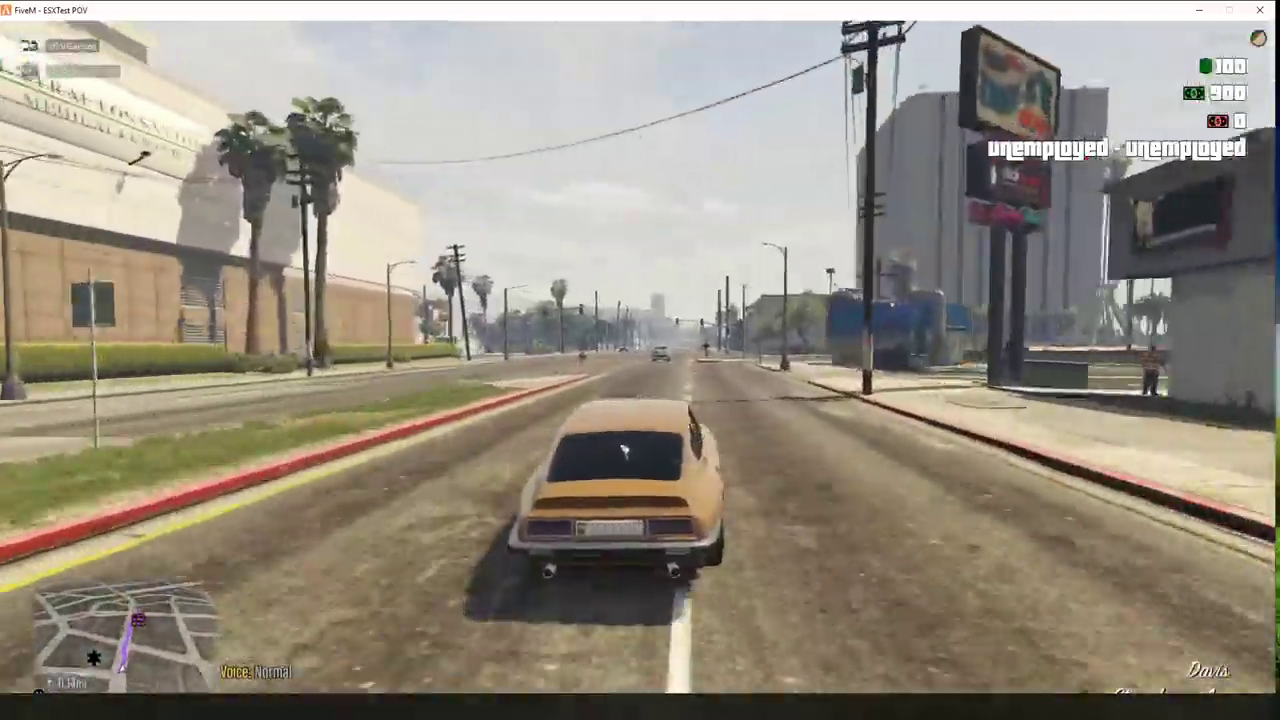
key(w)
key(w)
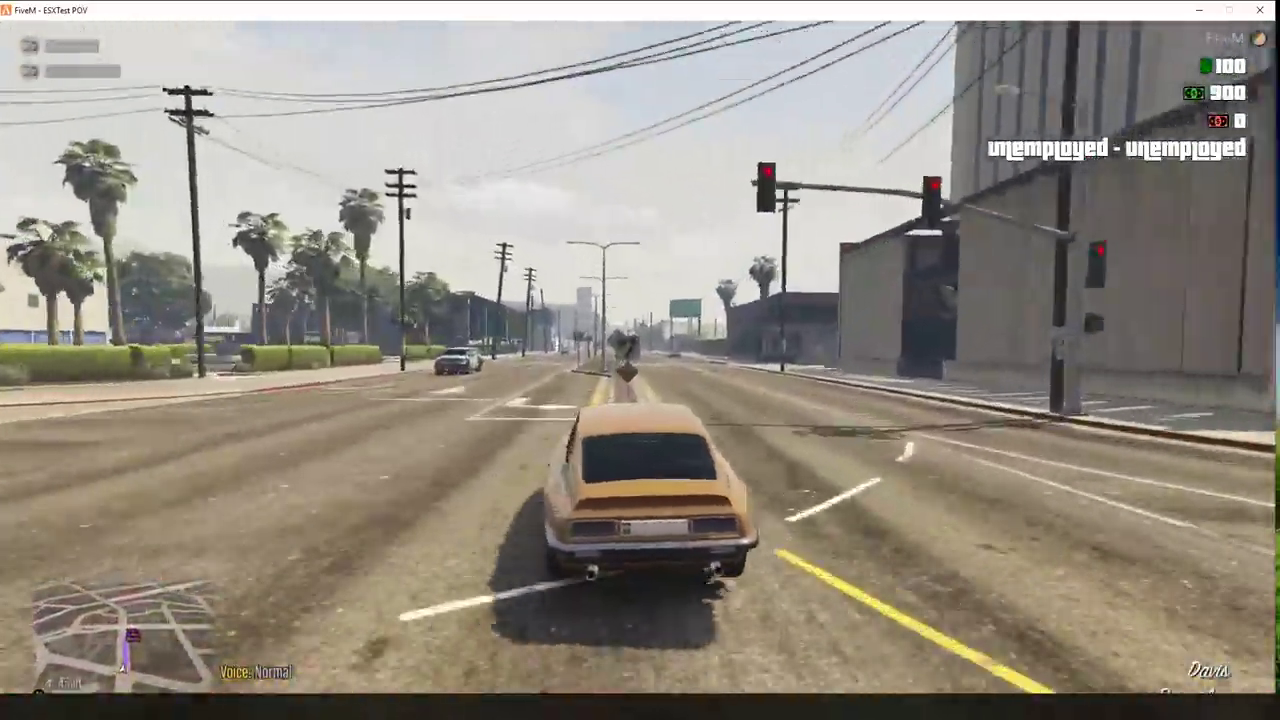
key(d)
Step: Turn off the road through the iron gate and drive into the impound lot beside the purple marker
key(w)
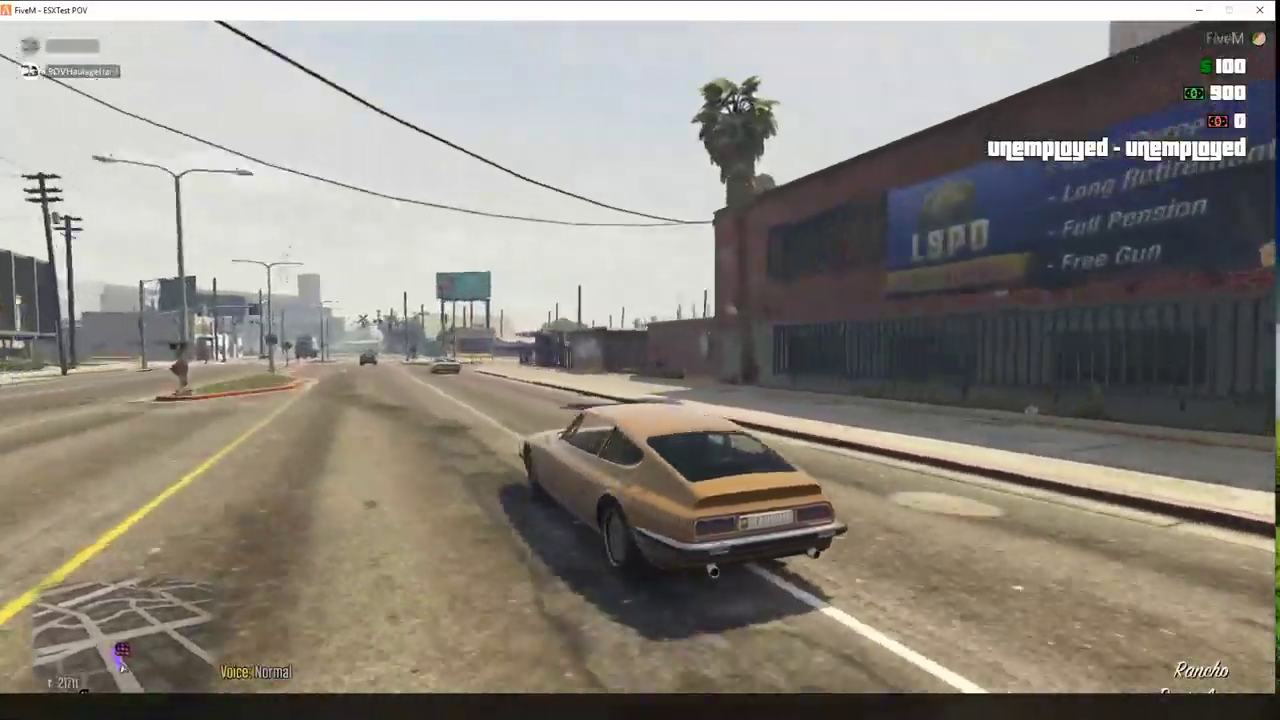
key(w)
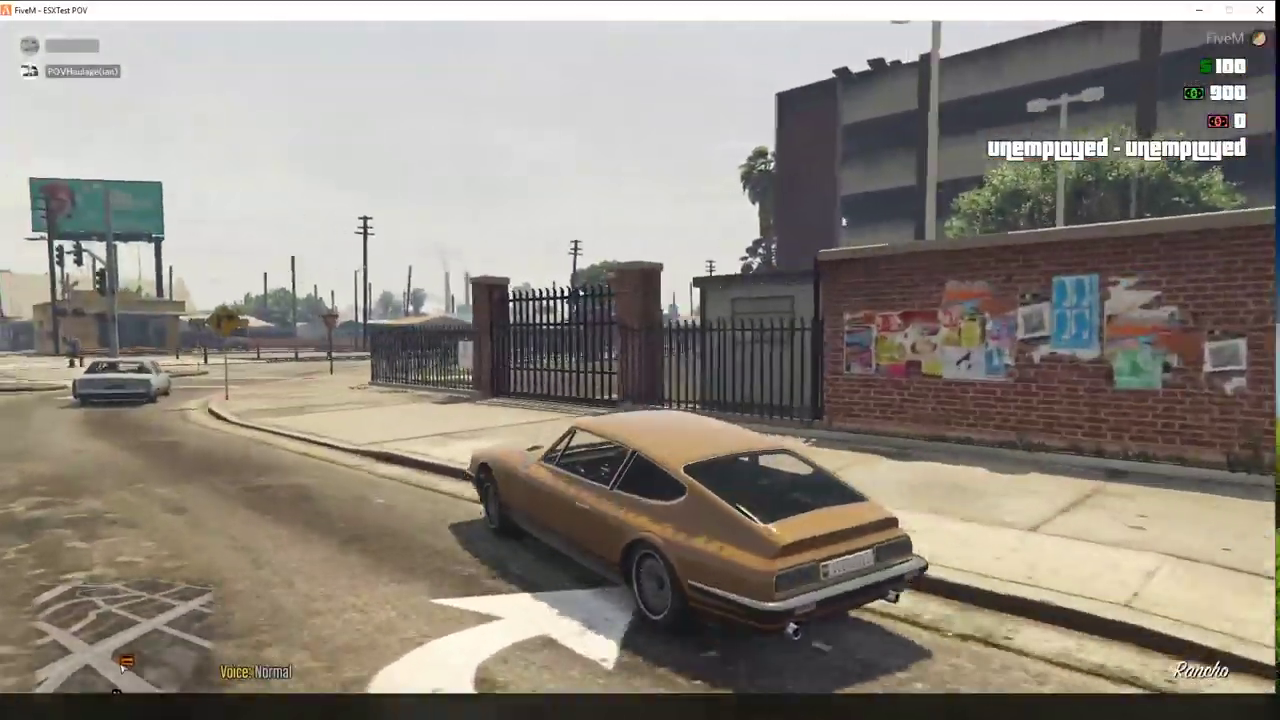
key(d)
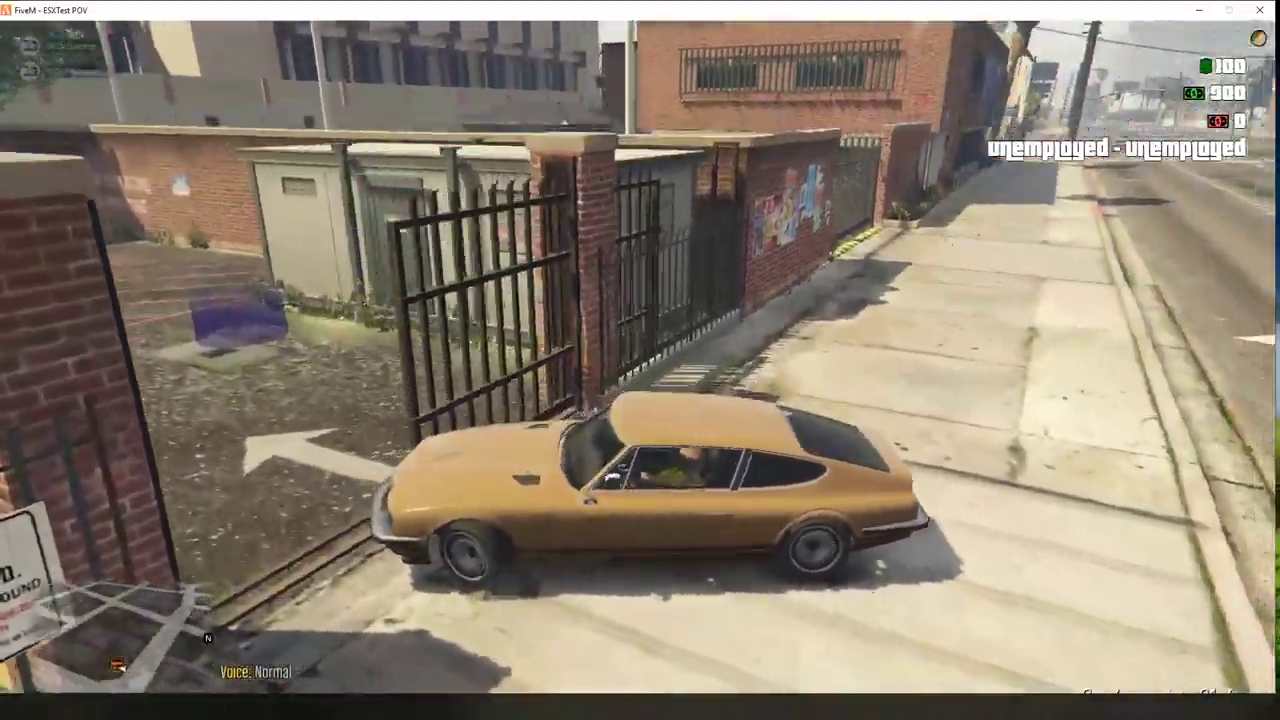
key(w)
key(d)
key(w)
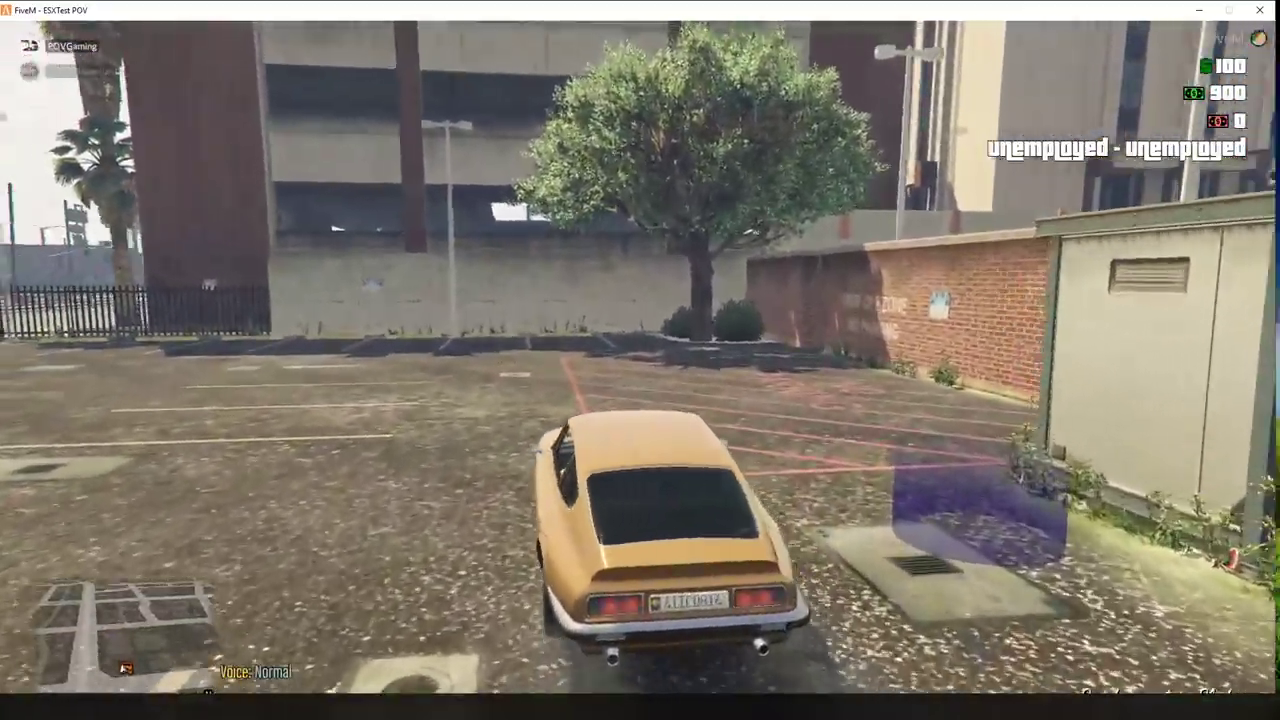
Step: Get out of the car and run into the purple impound marker in front of the grey building
key(f)
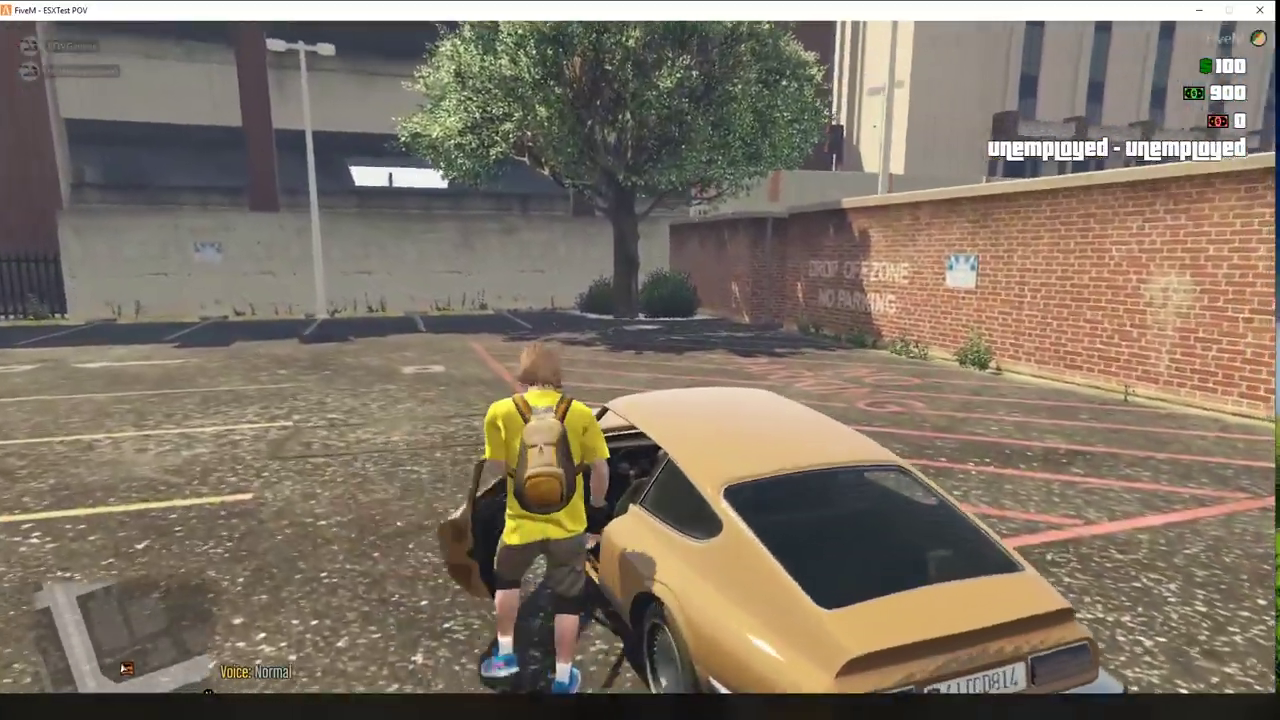
key(w)
key(w)
key(a)
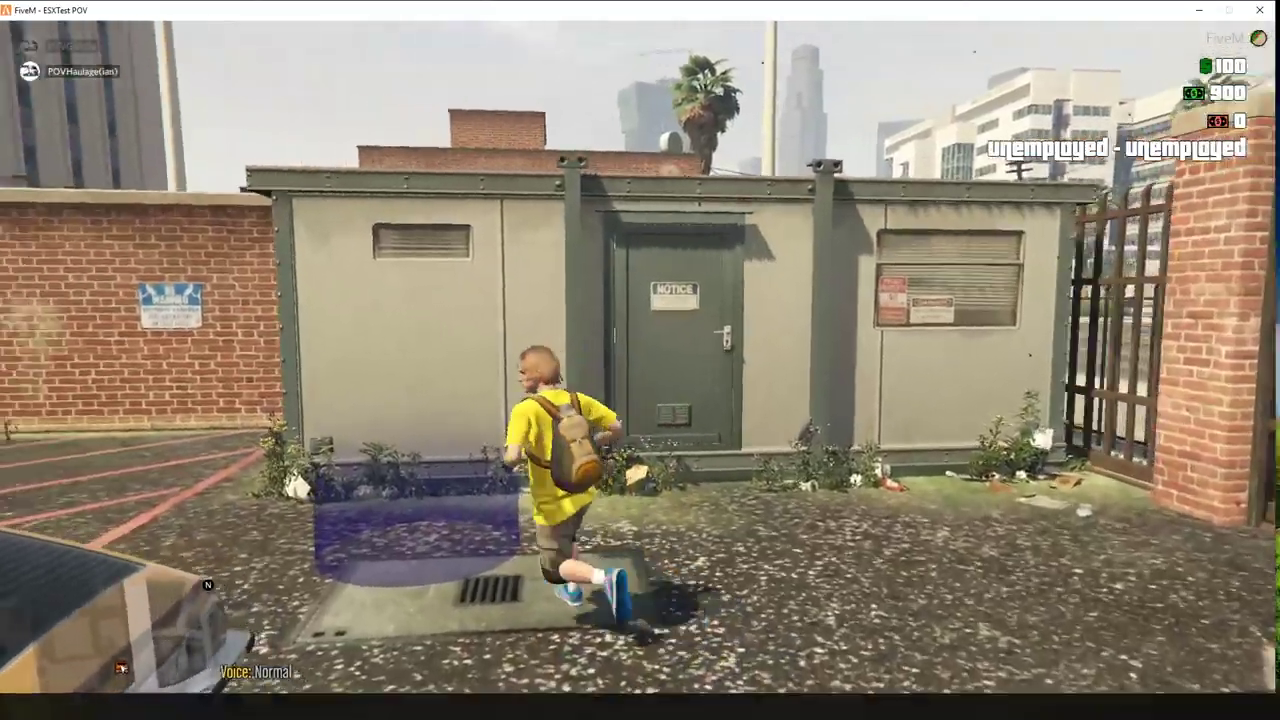
key(w)
key(w)
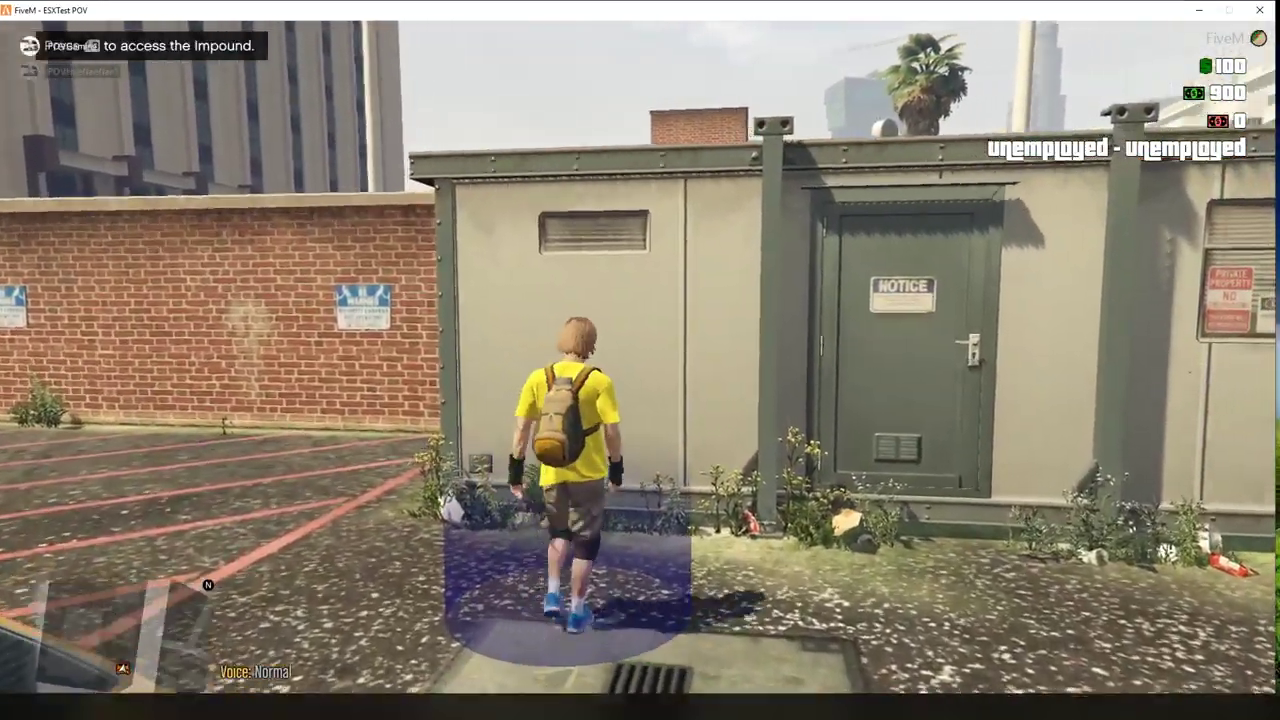
Step: Leave the impound marker, walk back to the parked tan car and get in the driver's seat
key(w)
mouse_move(640, 360)
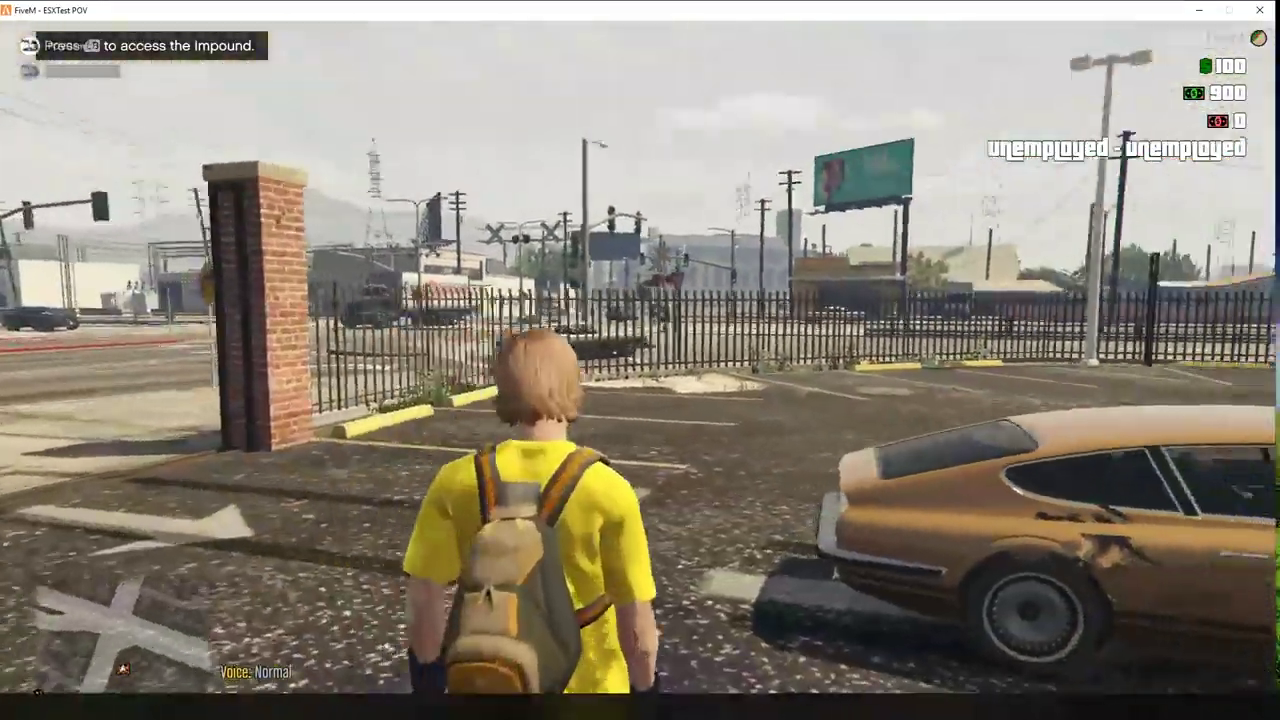
key(w)
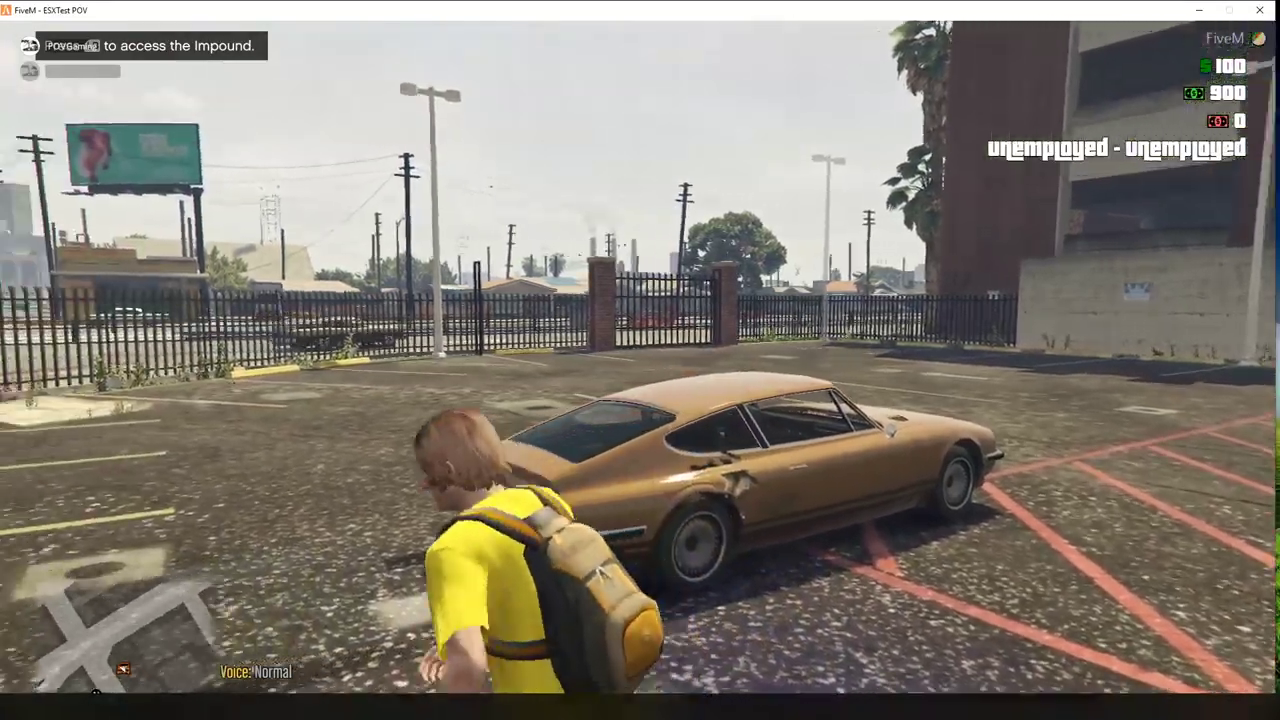
key(w)
key(f)
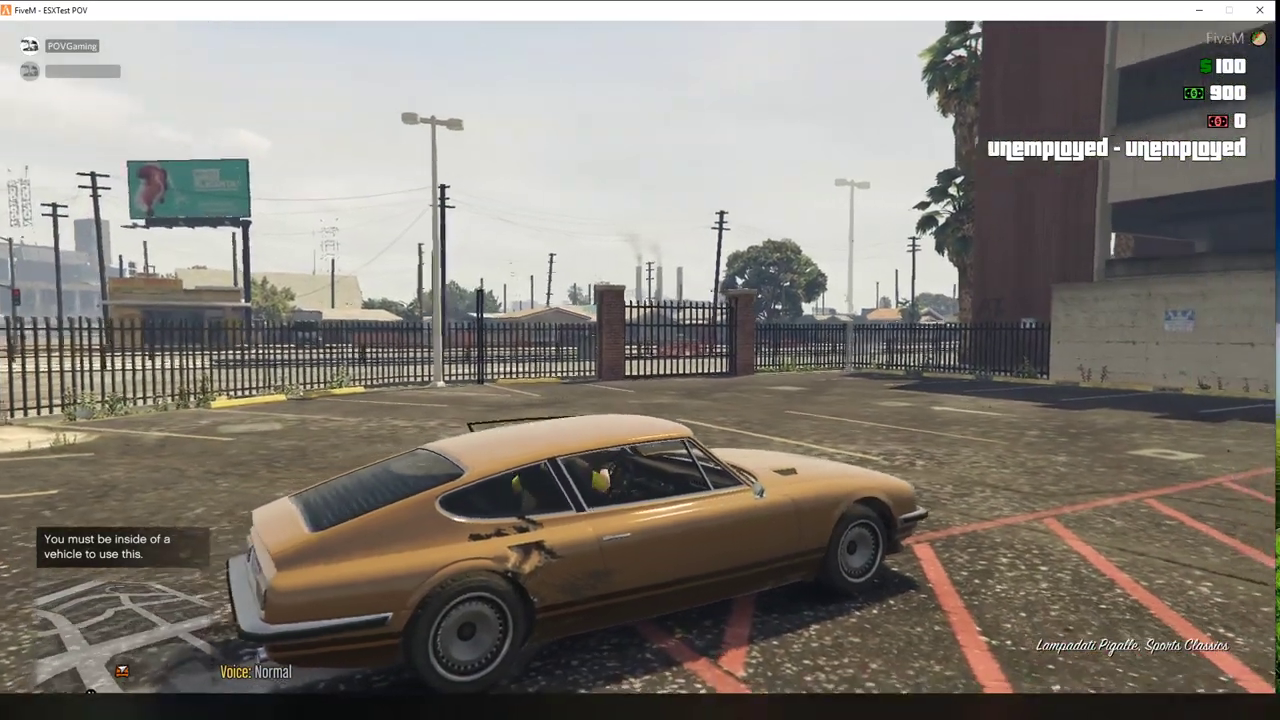
key(f)
key(f)
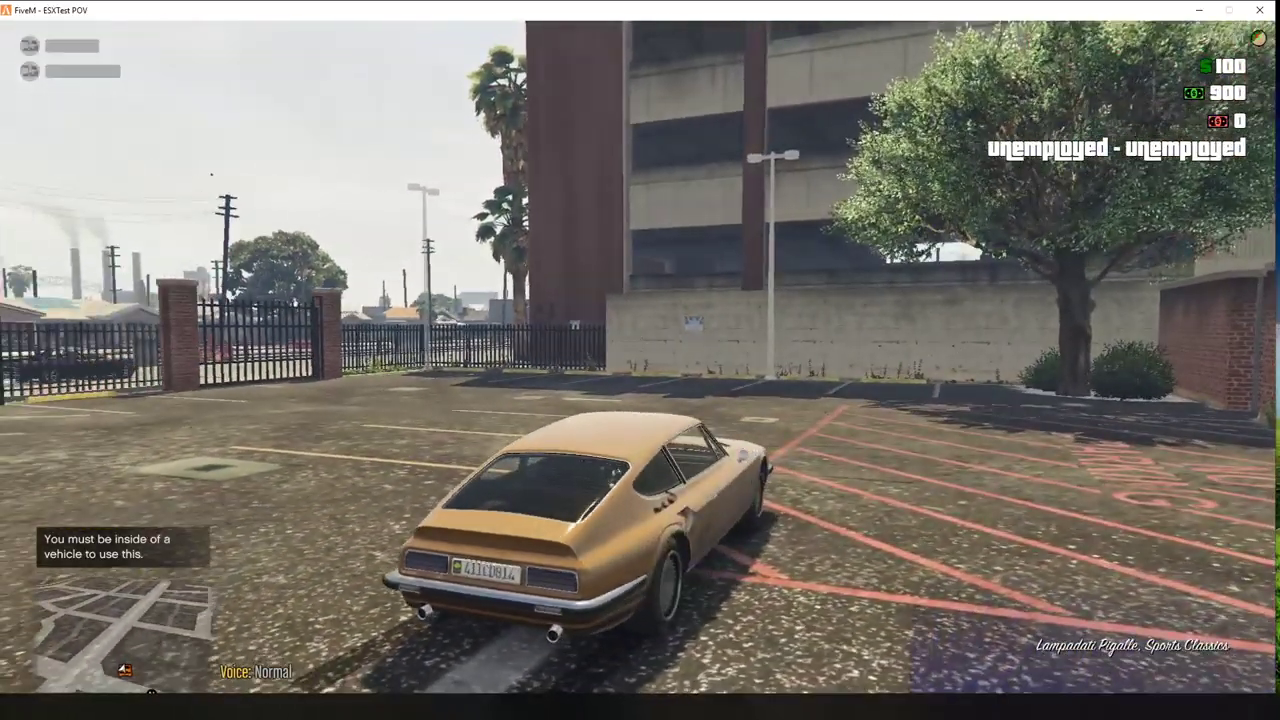
Step: Turn the tan car around in the impound lot and drive out through the iron gate onto the road
key(w)
key(a)
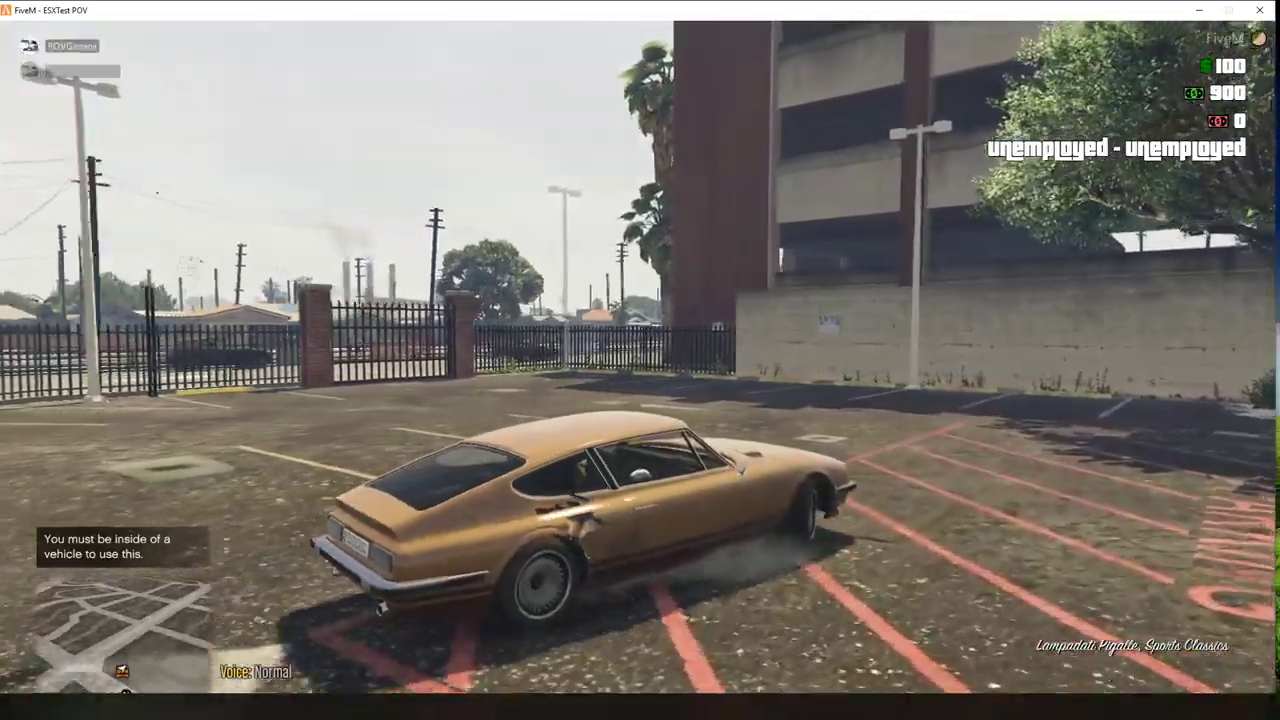
key(w)
key(a)
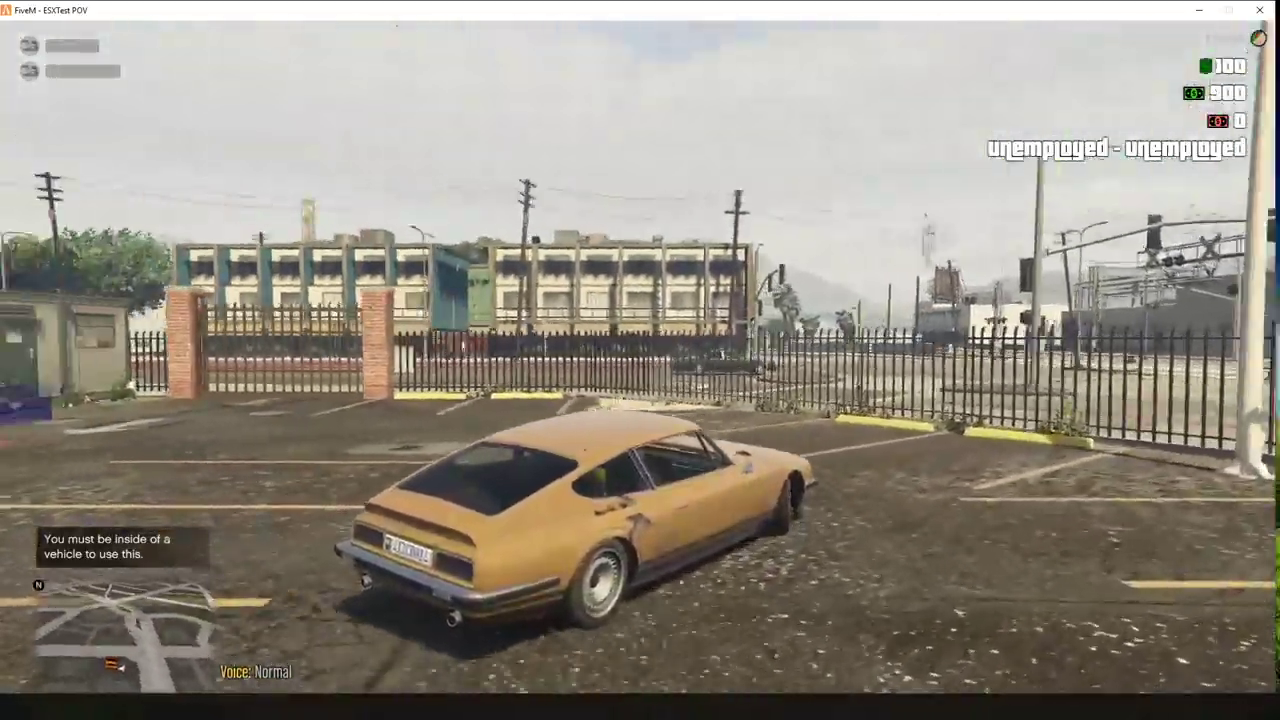
key(w)
key(a)
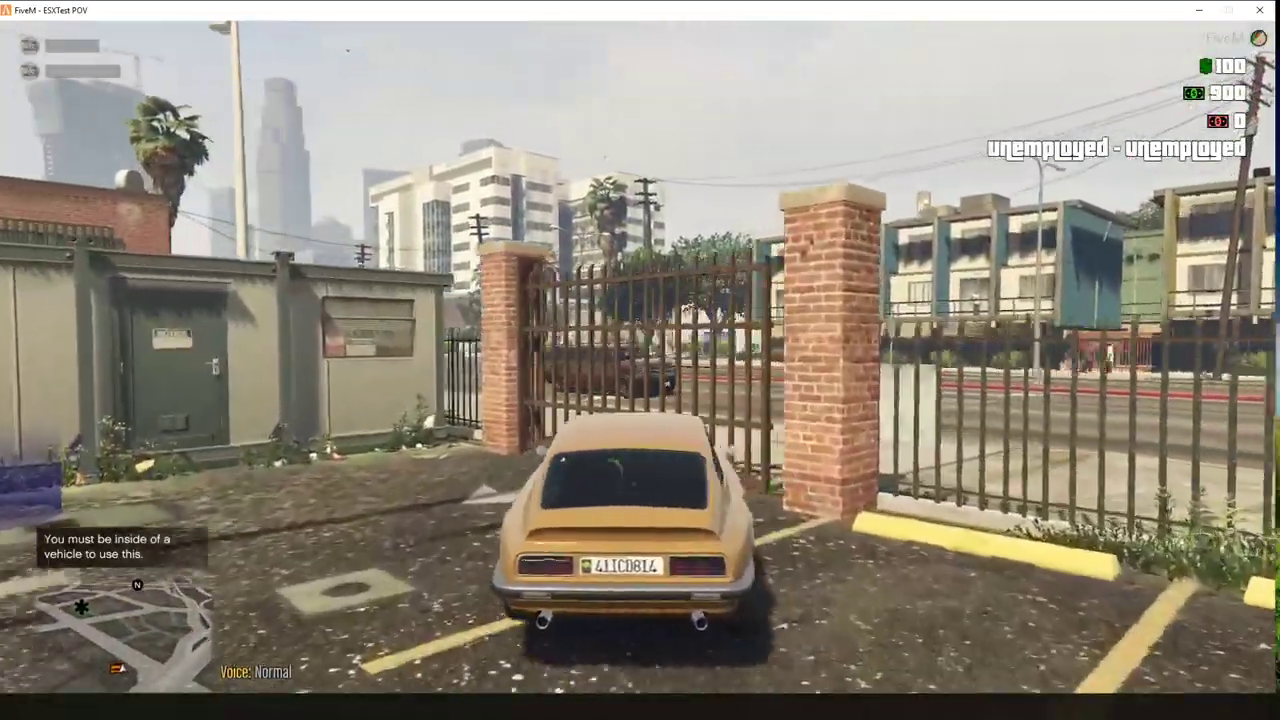
key(w)
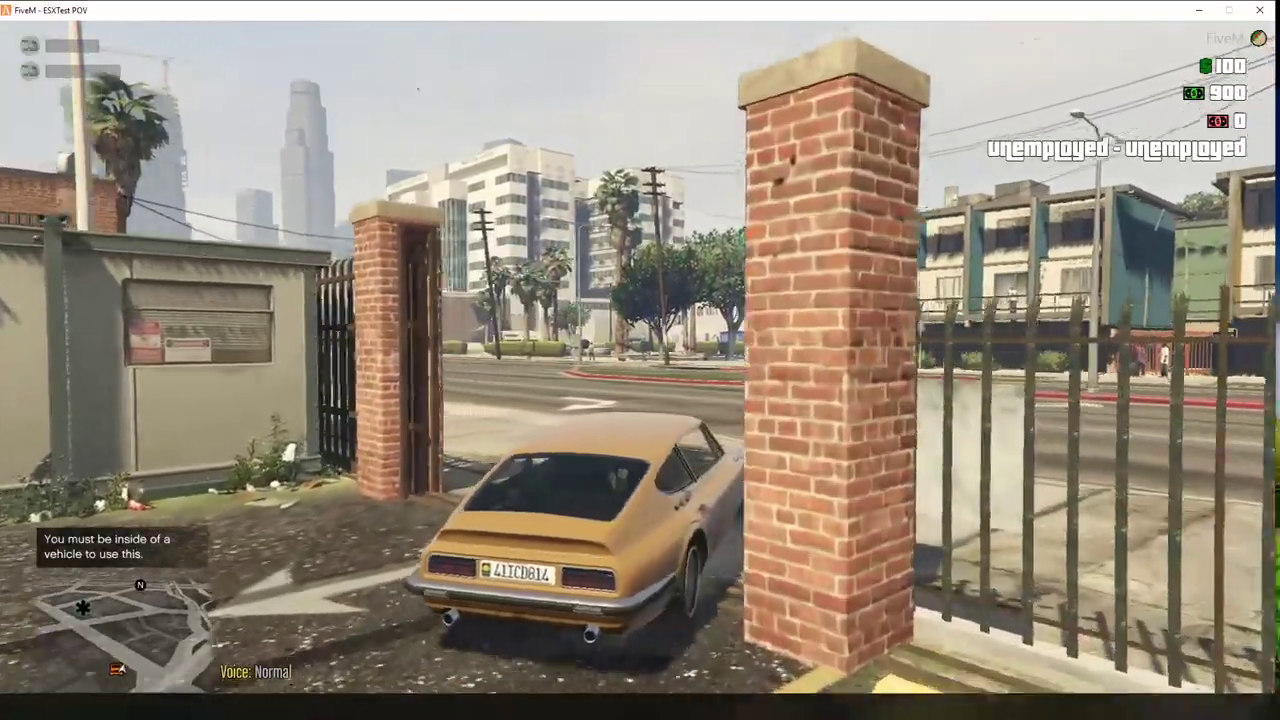
key(d)
key(w)
key(d)
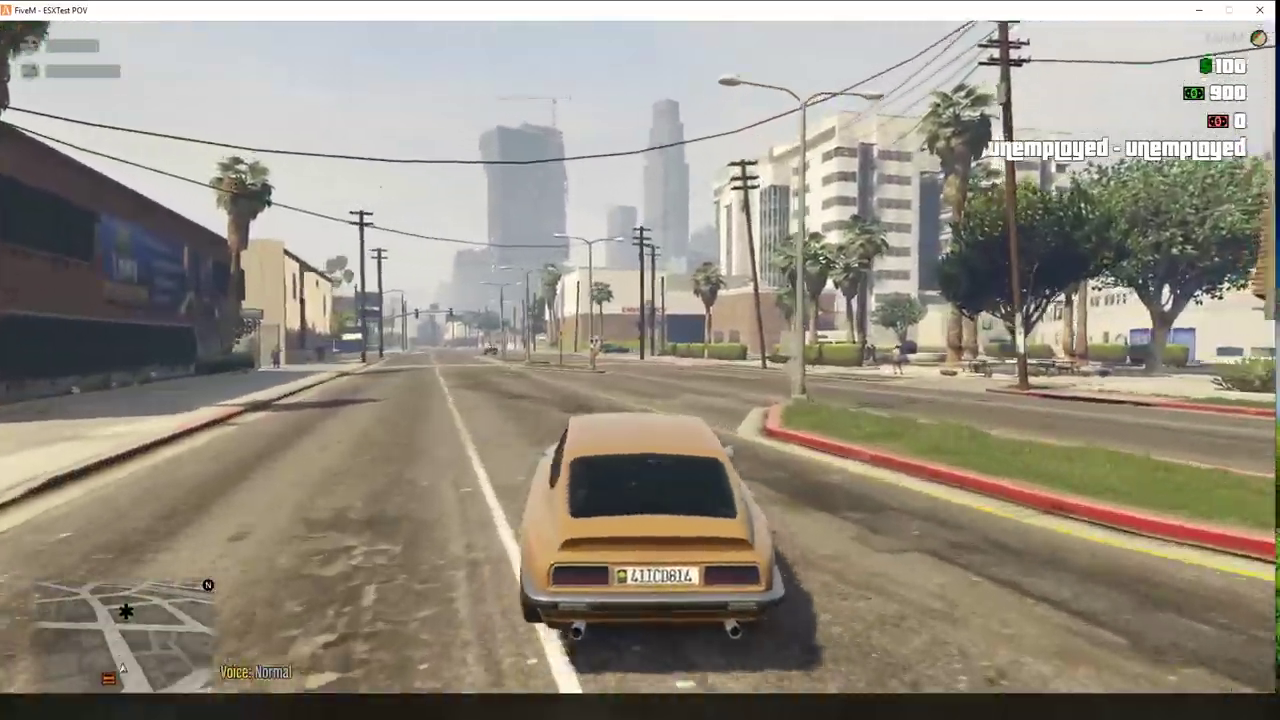
Step: Drive through Davis past the emergency hospital, turn at the fenced brick building and continue towards Legion Square
key(w)
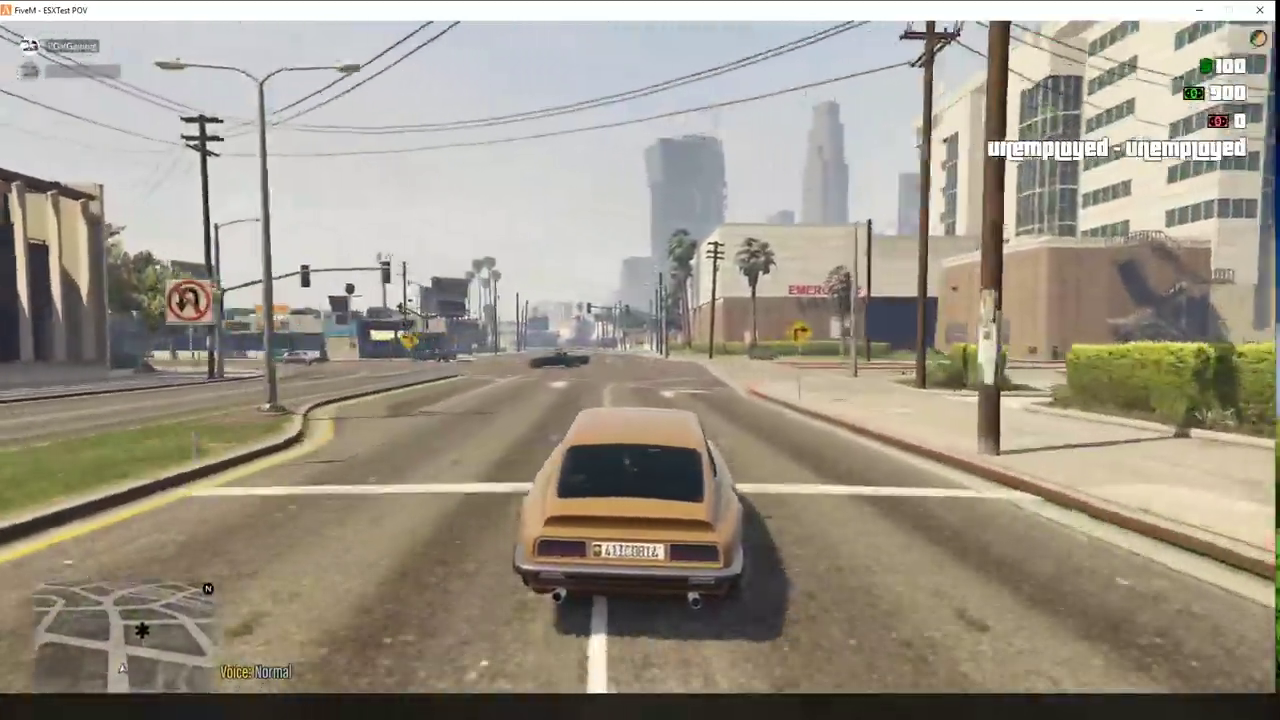
key(w)
key(a)
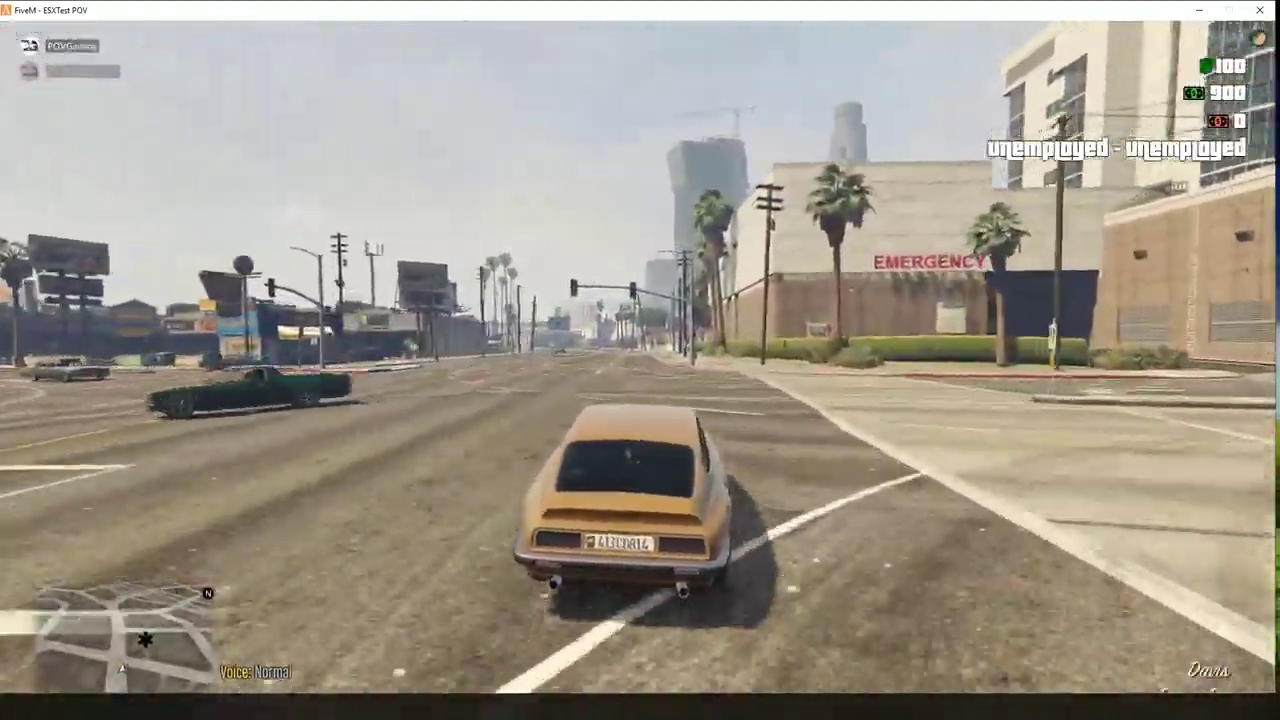
key(w)
key(d)
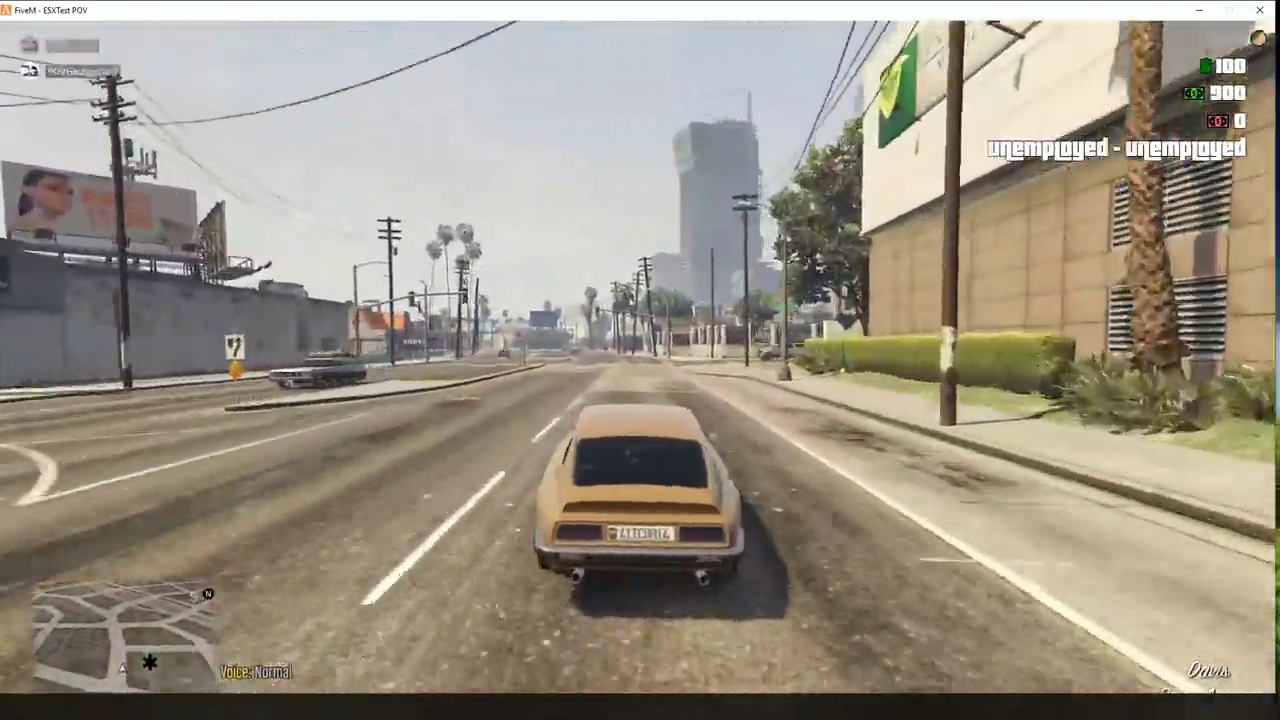
key(w)
key(d)
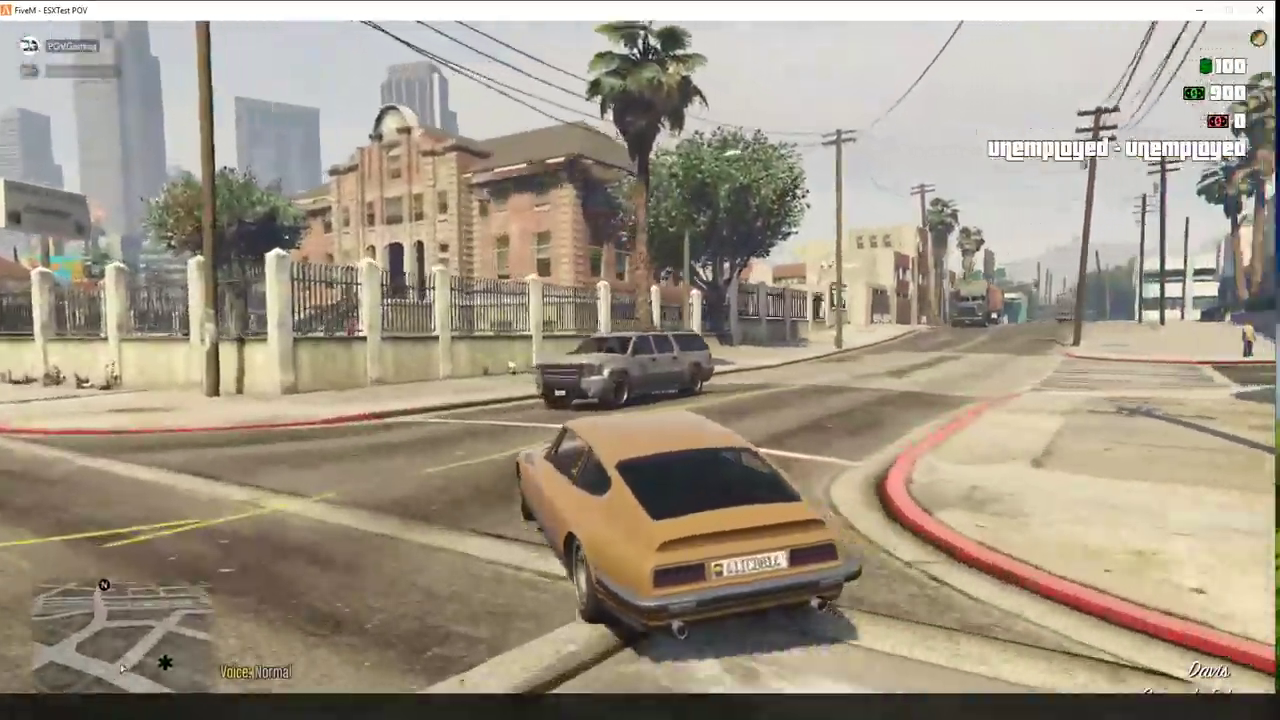
key(w)
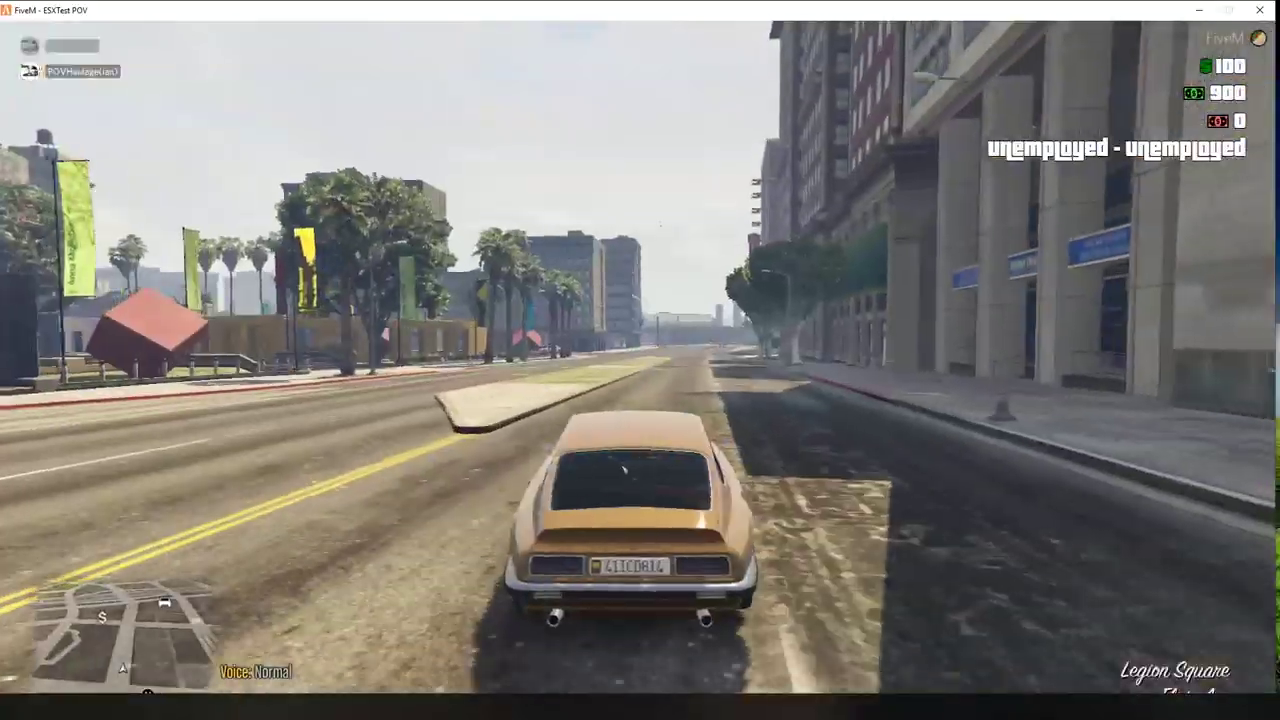
Step: Drive from Legion Square into Pillbox Hill and stop the car on the pavement outside the Fleeca Bank
key(w)
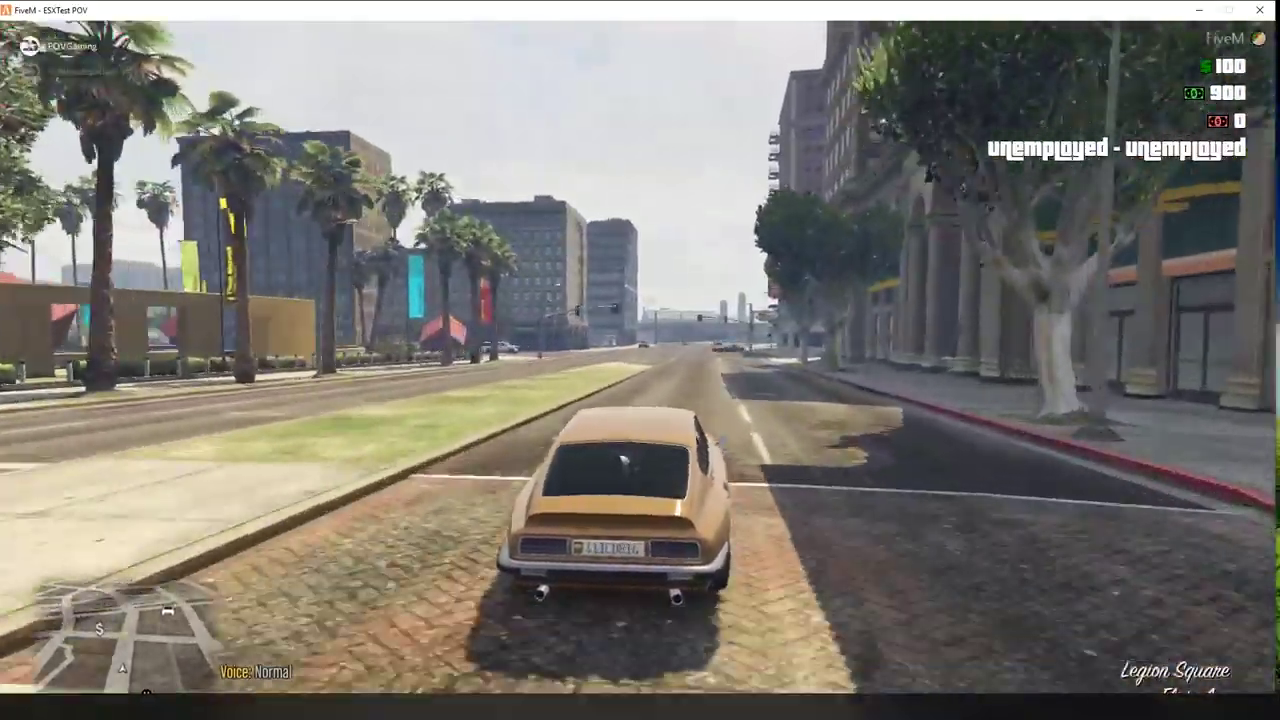
key(d)
key(w)
key(a)
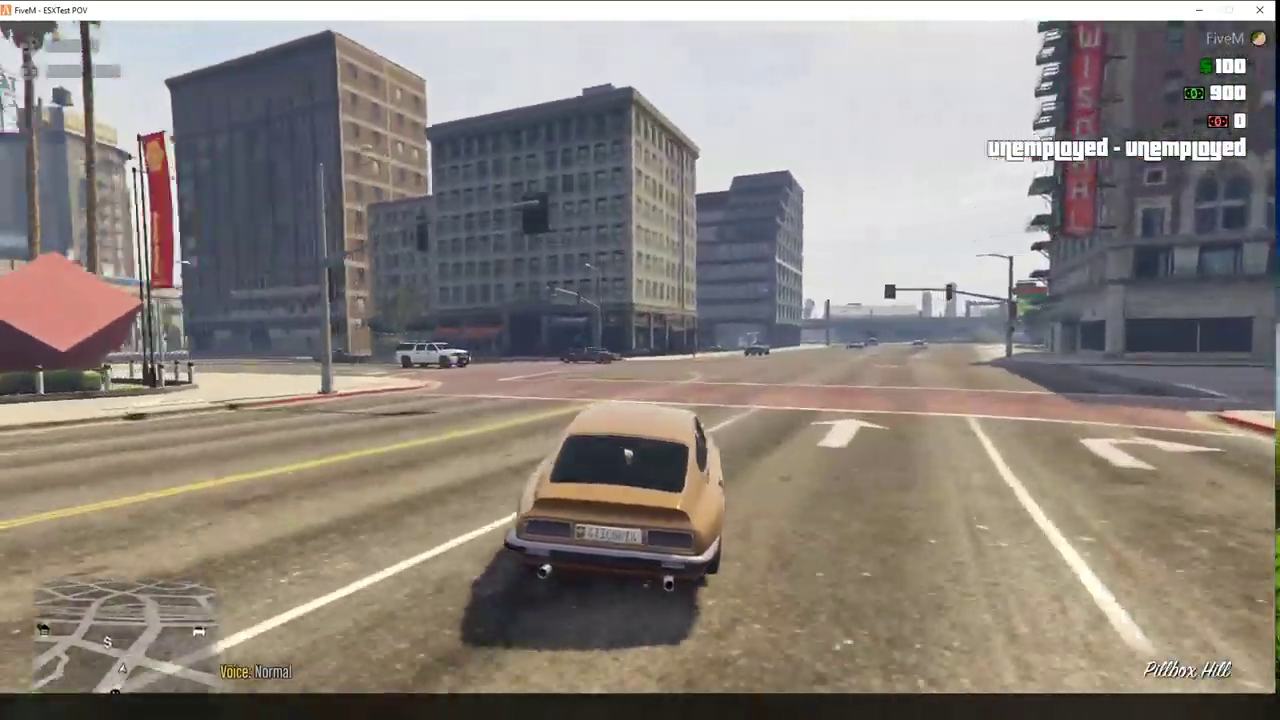
key(w)
key(d)
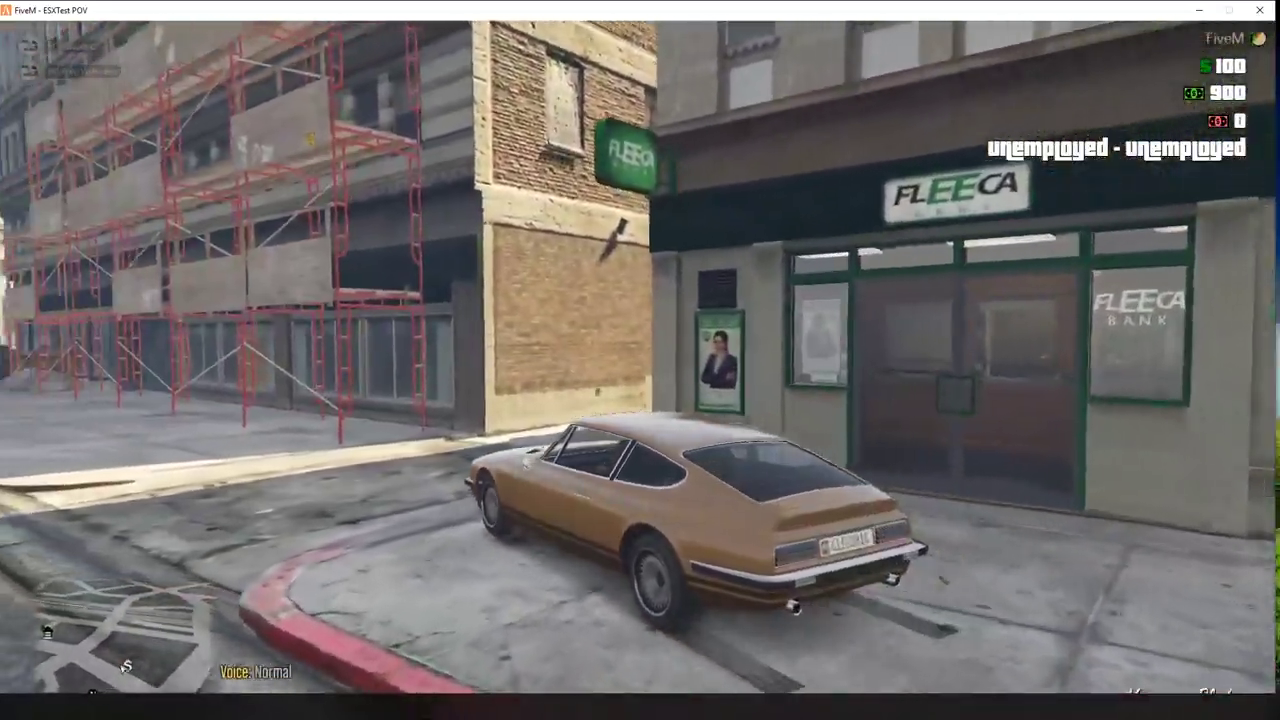
Step: Get out of the car, walk past the two ATMs and enter the Fleeca Bank through its glass doors
key(f)
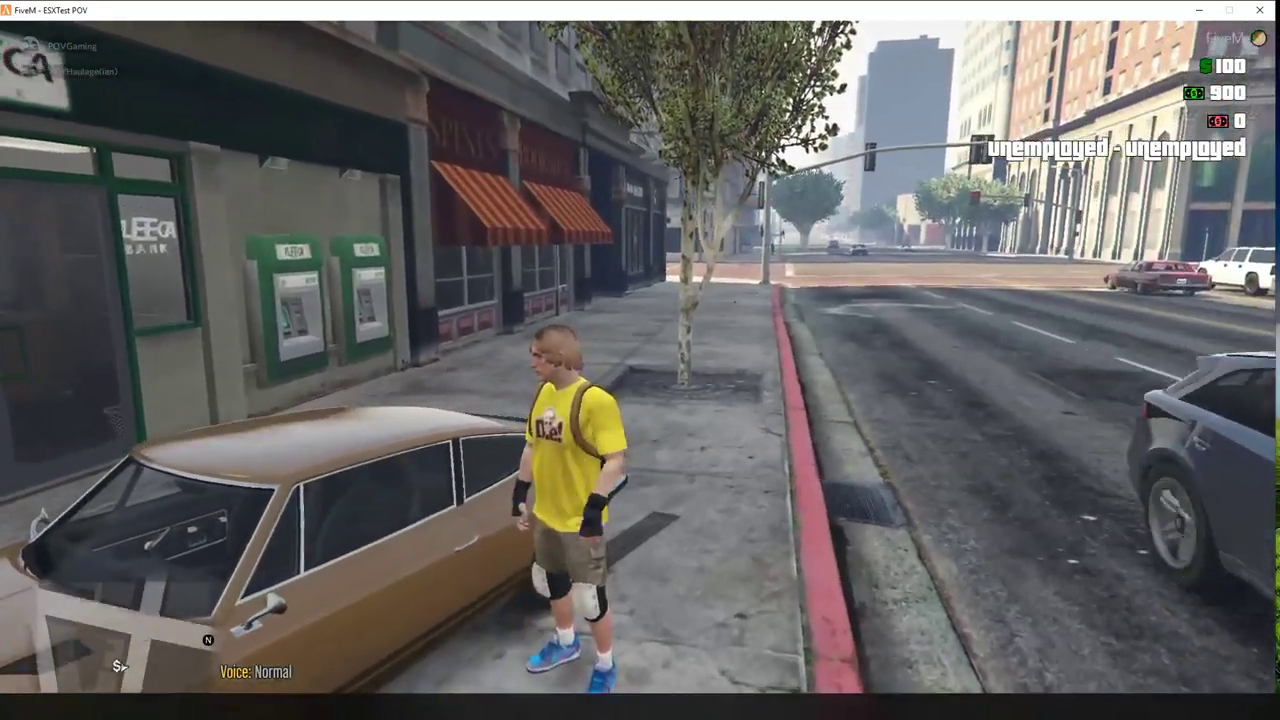
key(w)
key(w)
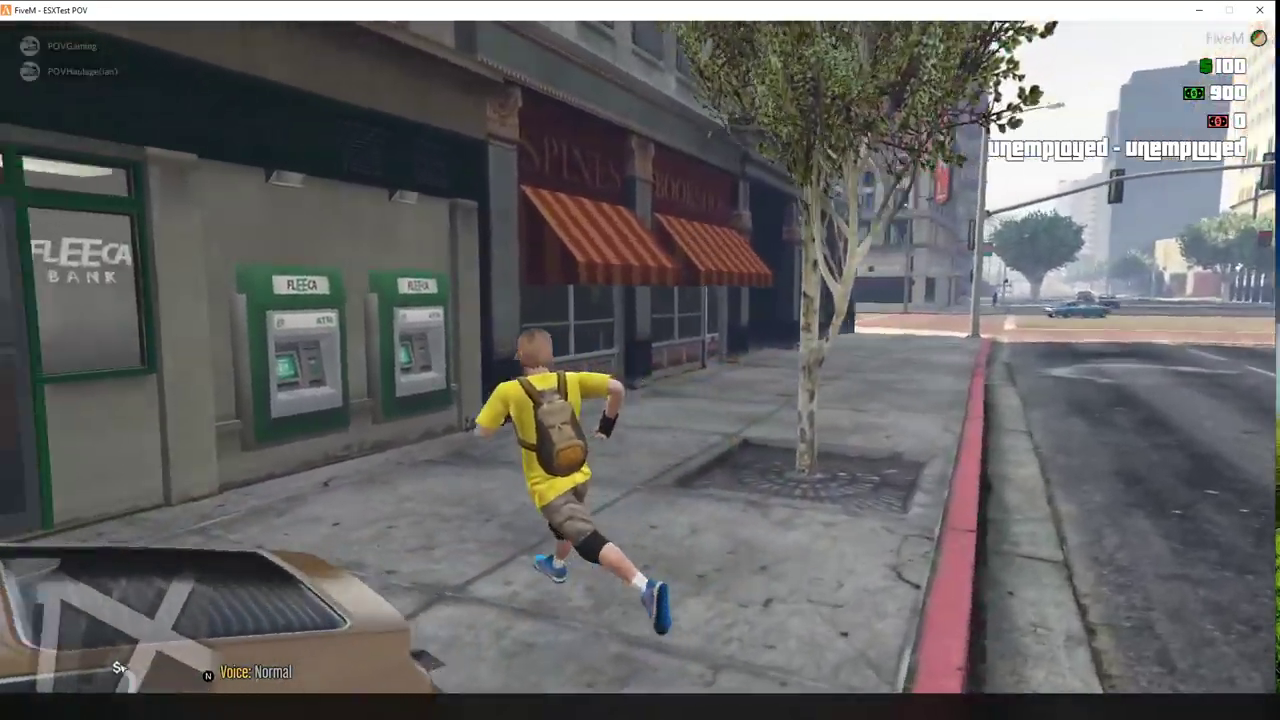
key(c)
key(a)
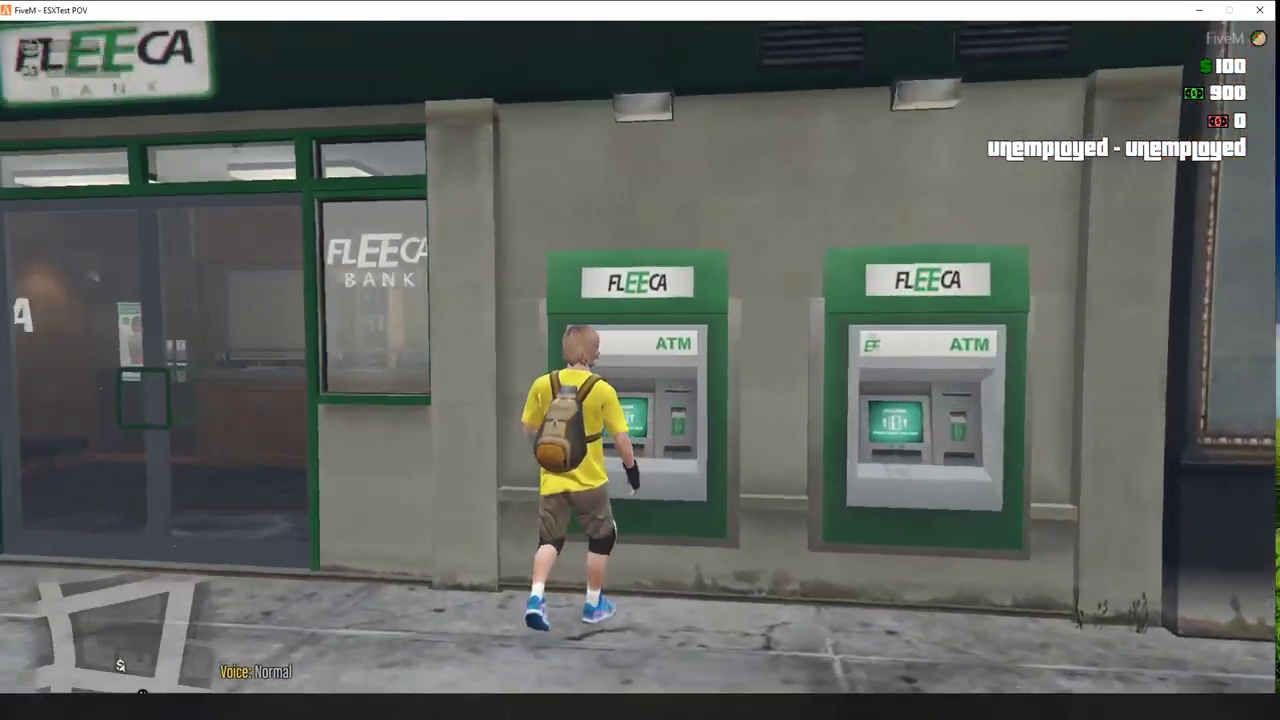
key(w)
key(w)
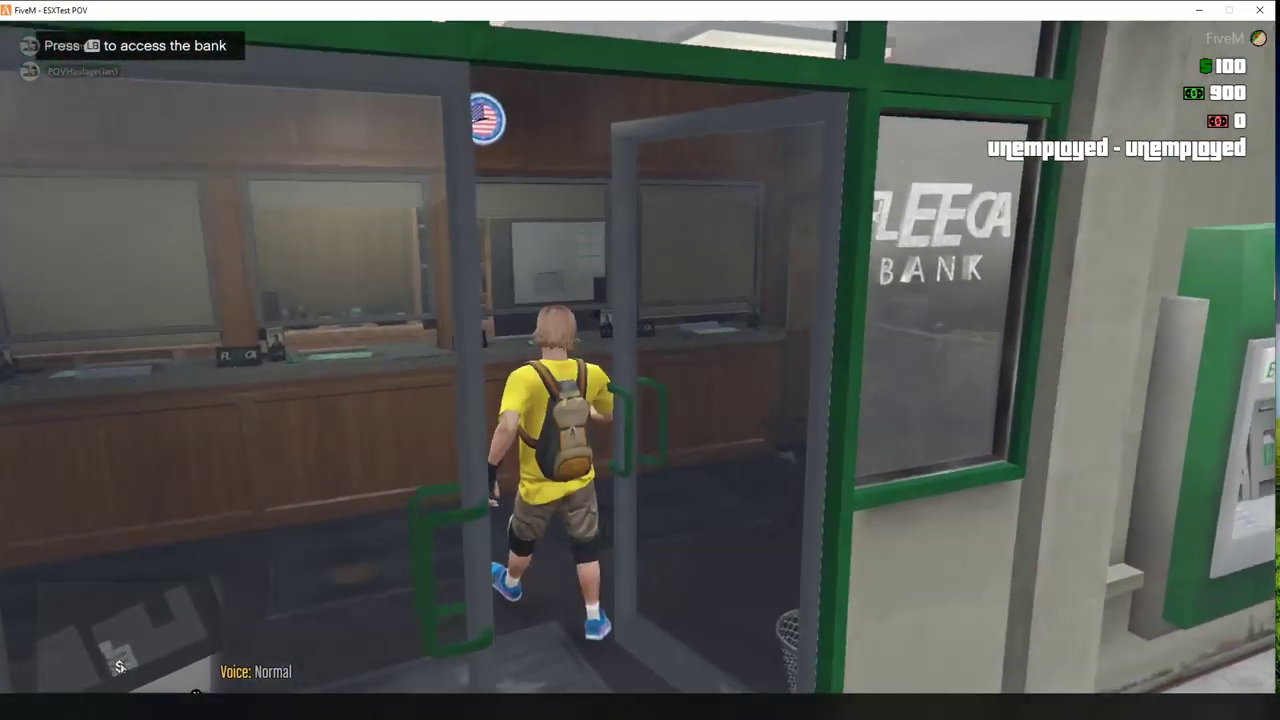
key(e)
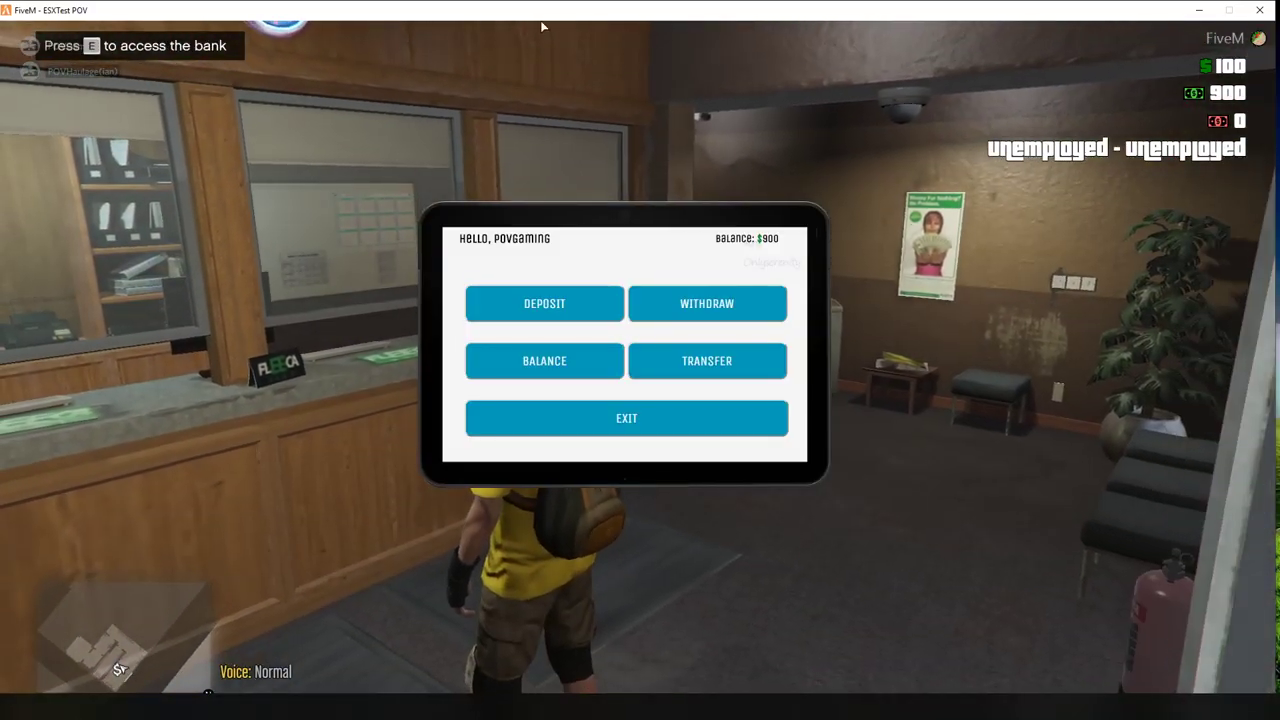
click(700, 303)
click(636, 330)
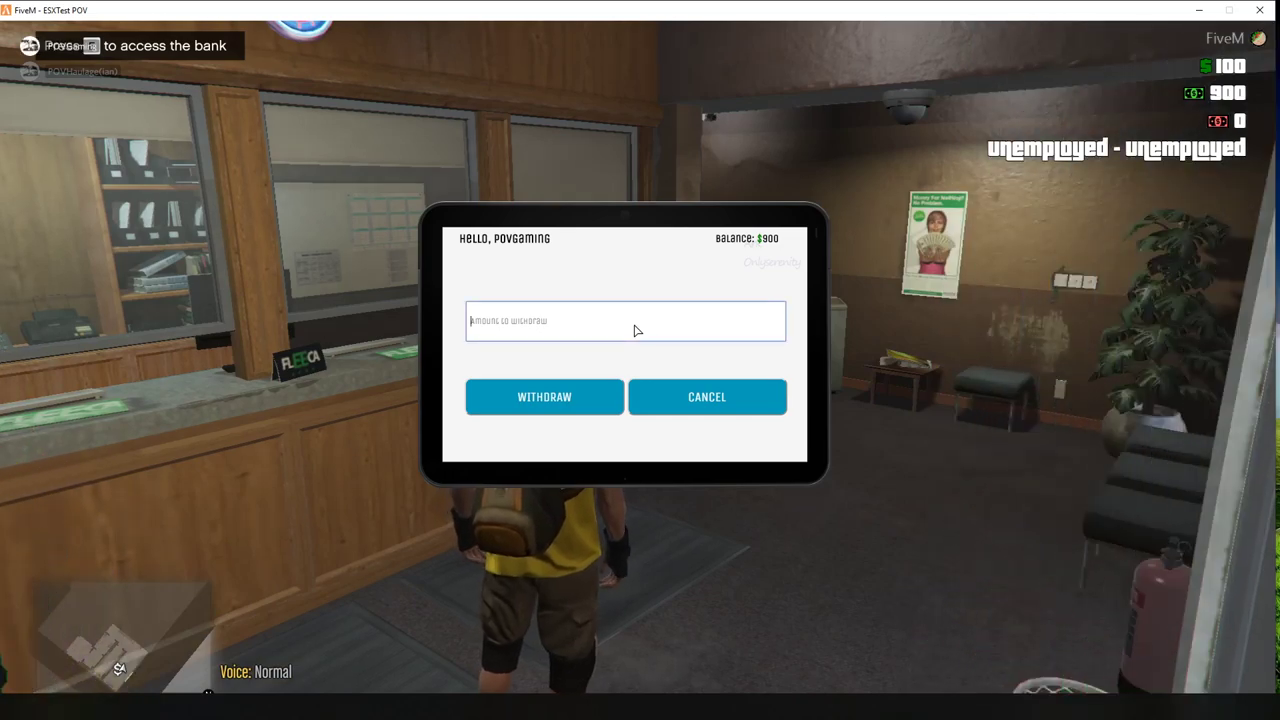
text(1)
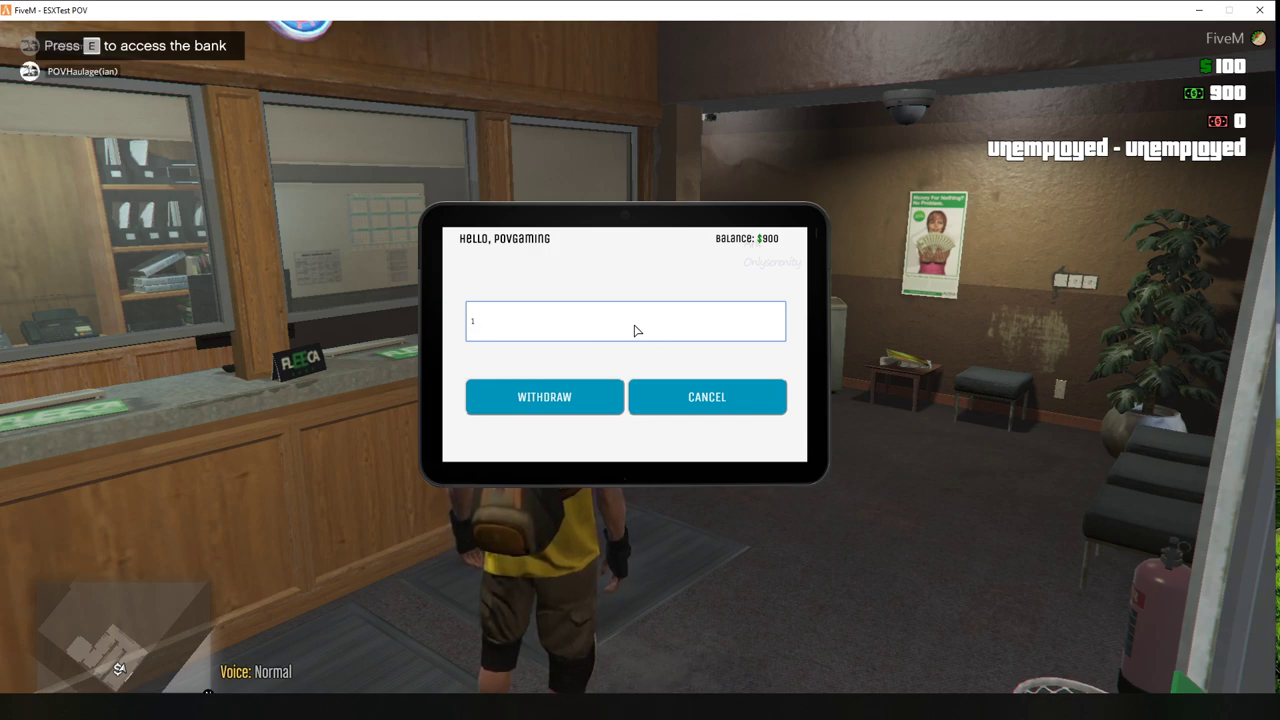
text(0)
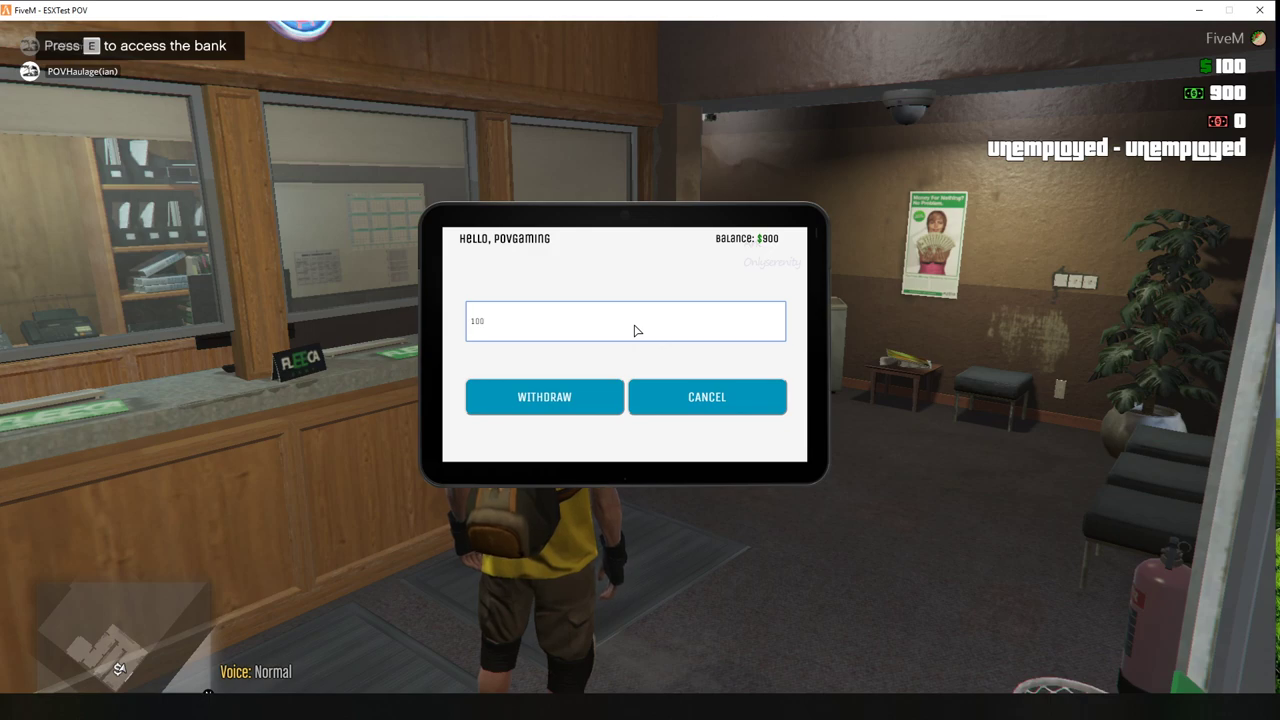
text(0)
key(BackSpace)
key(BackSpace)
key(BackSpace)
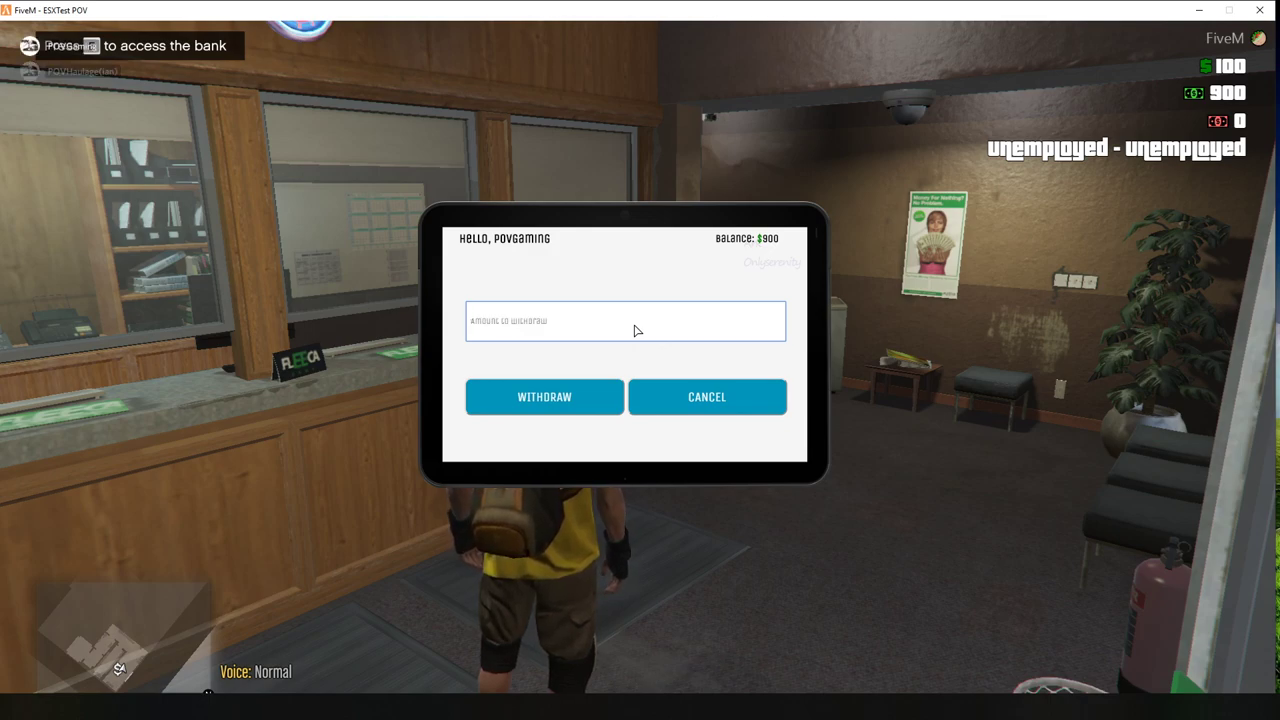
text(200)
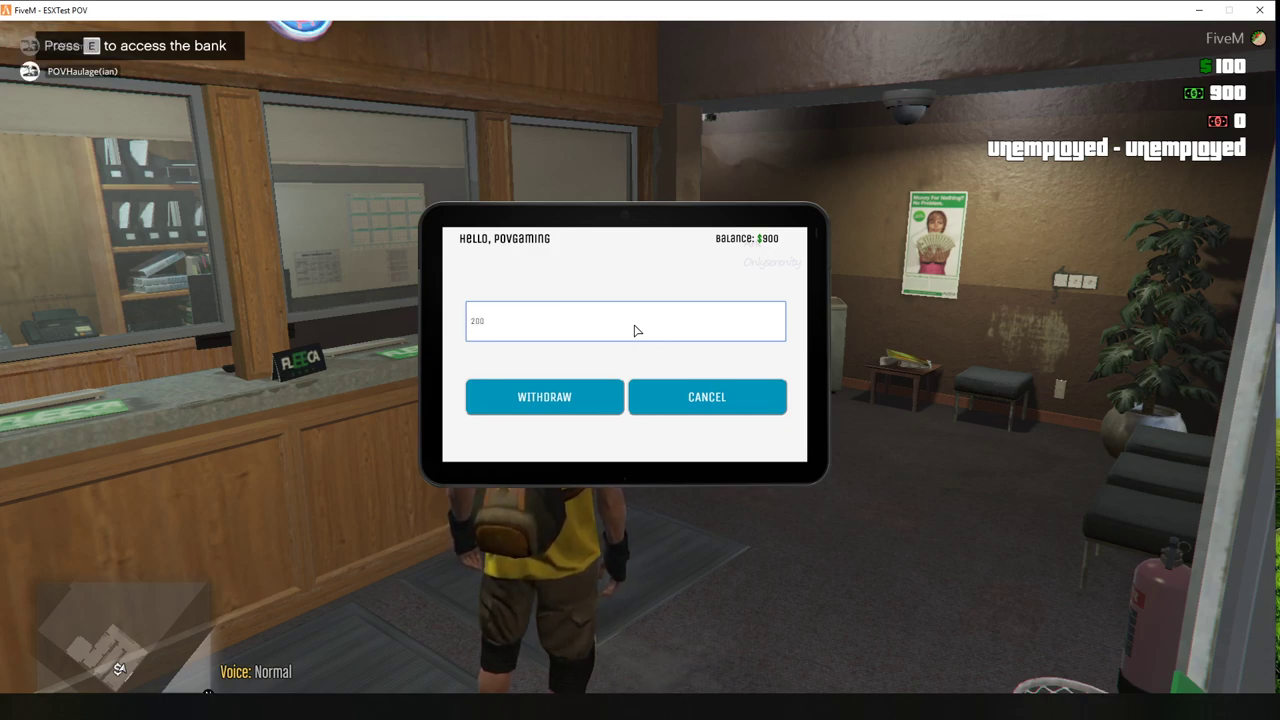
click(691, 394)
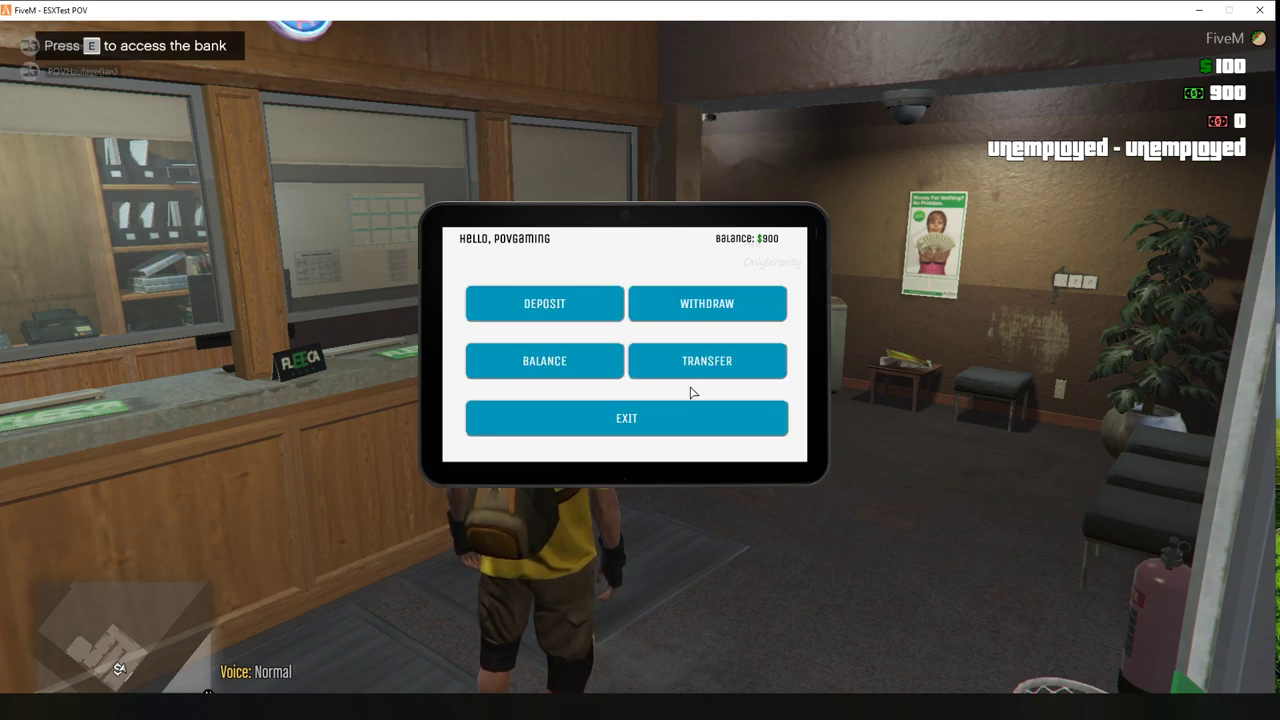
click(639, 425)
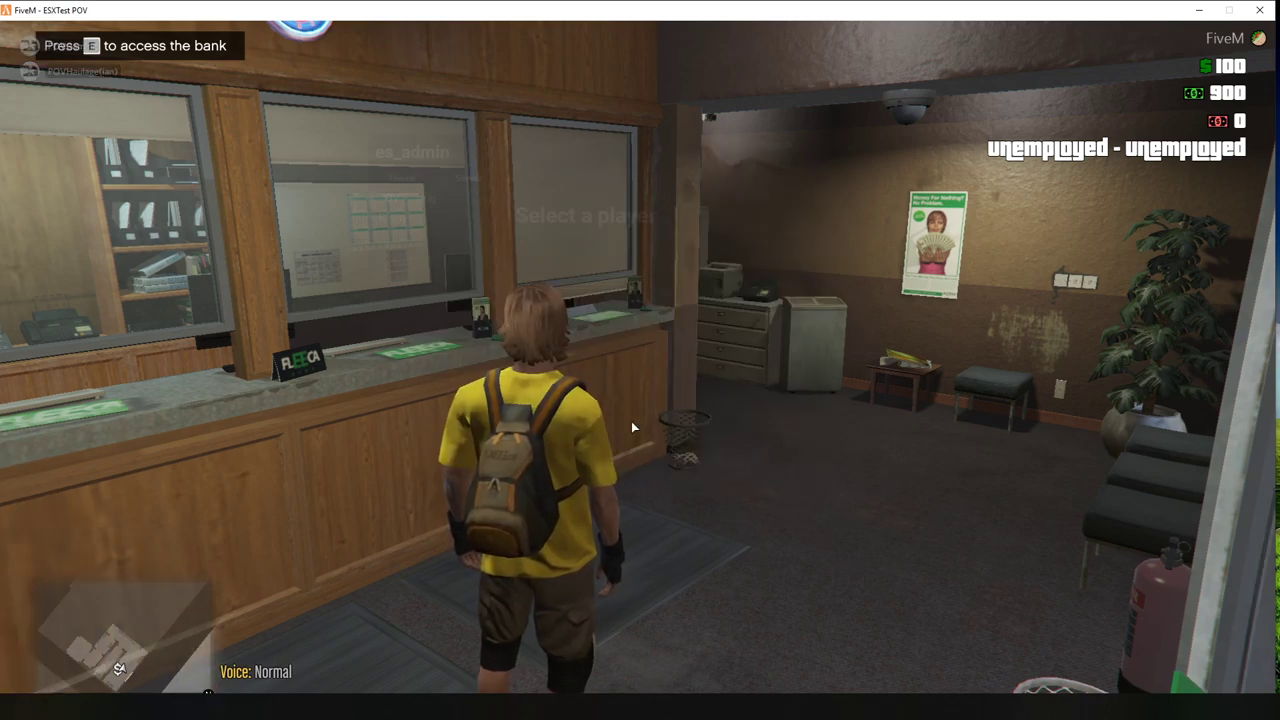
Step: Open es_admin, select the player's own user, enter 50000 as the new bank amount and close the panel
key(Home)
click(401, 202)
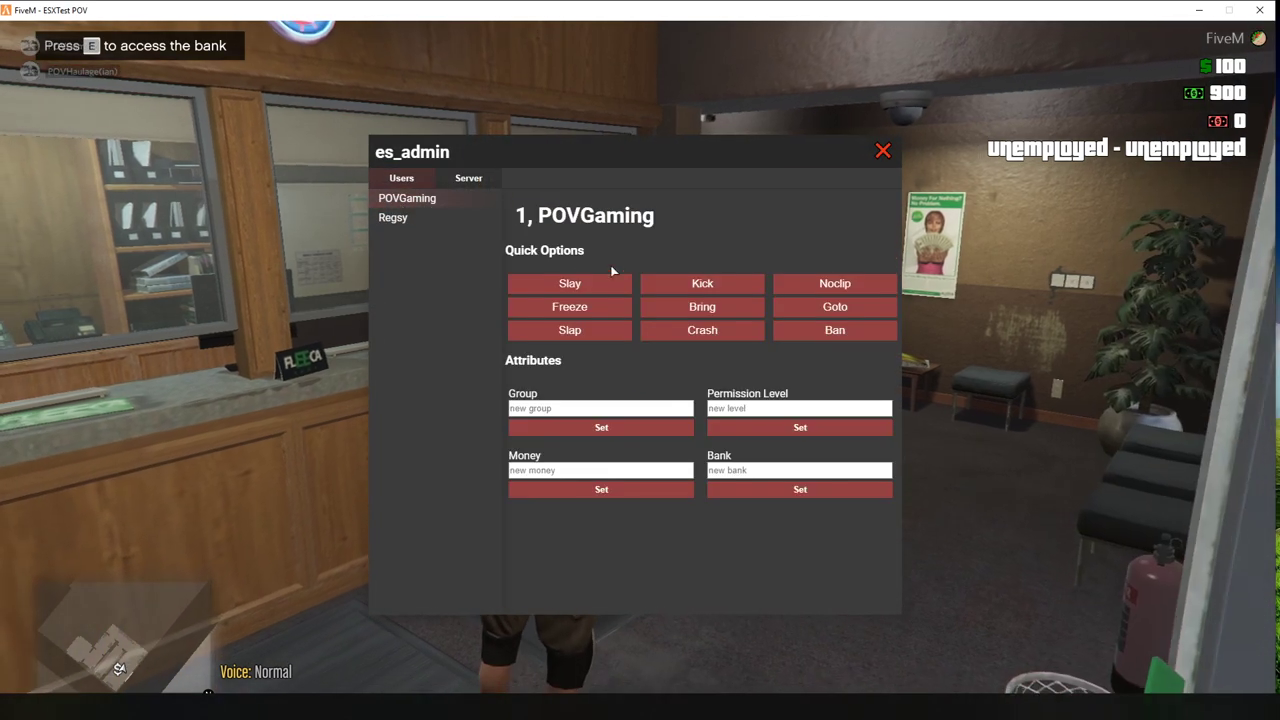
click(748, 472)
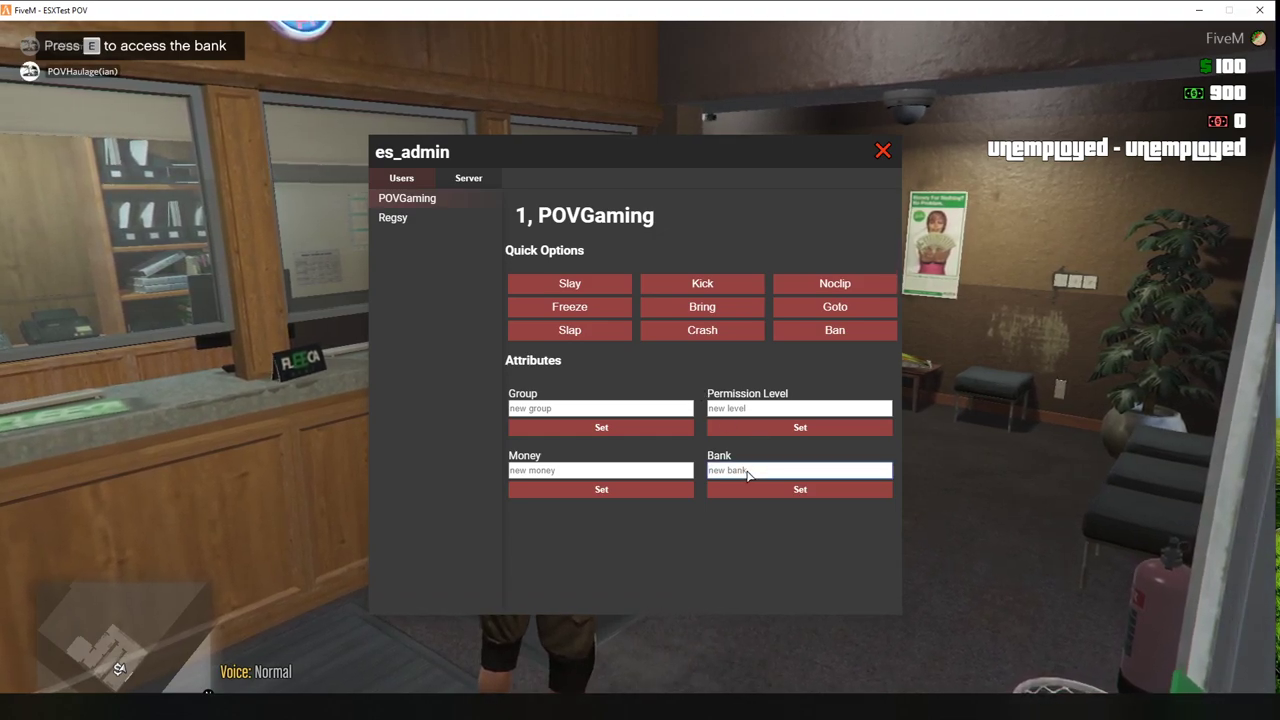
text(50)
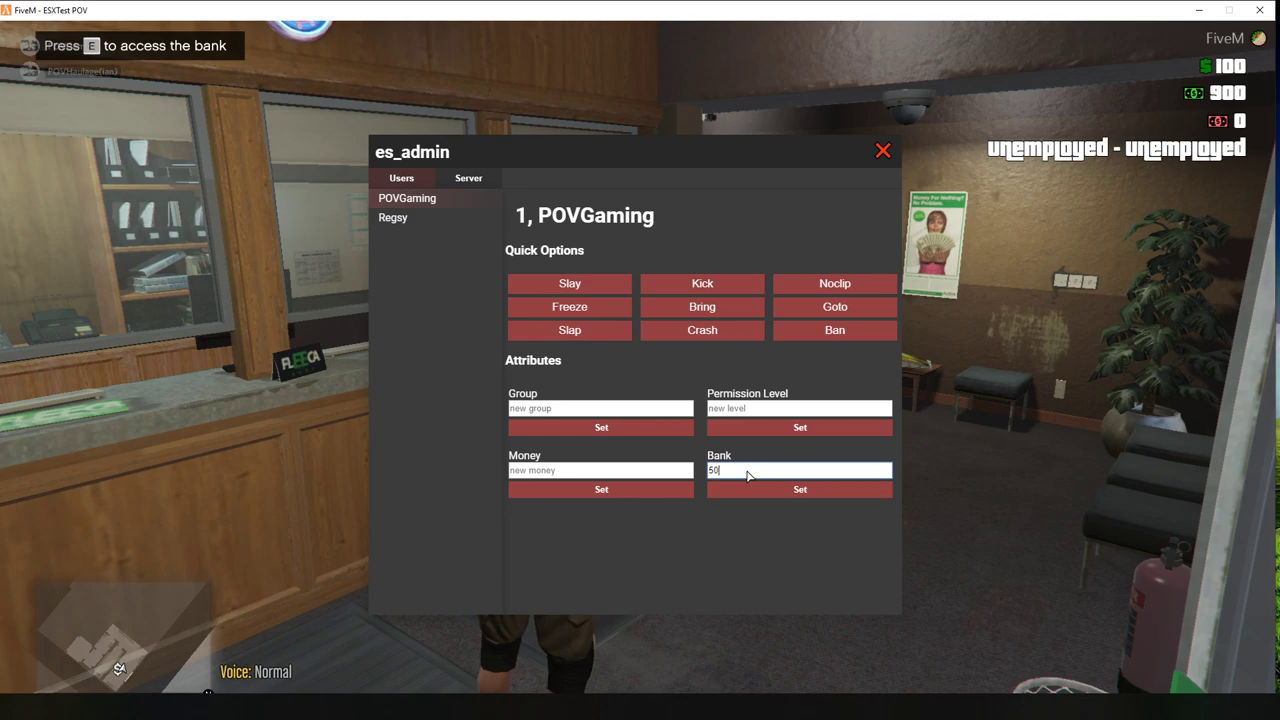
key(BackSpace)
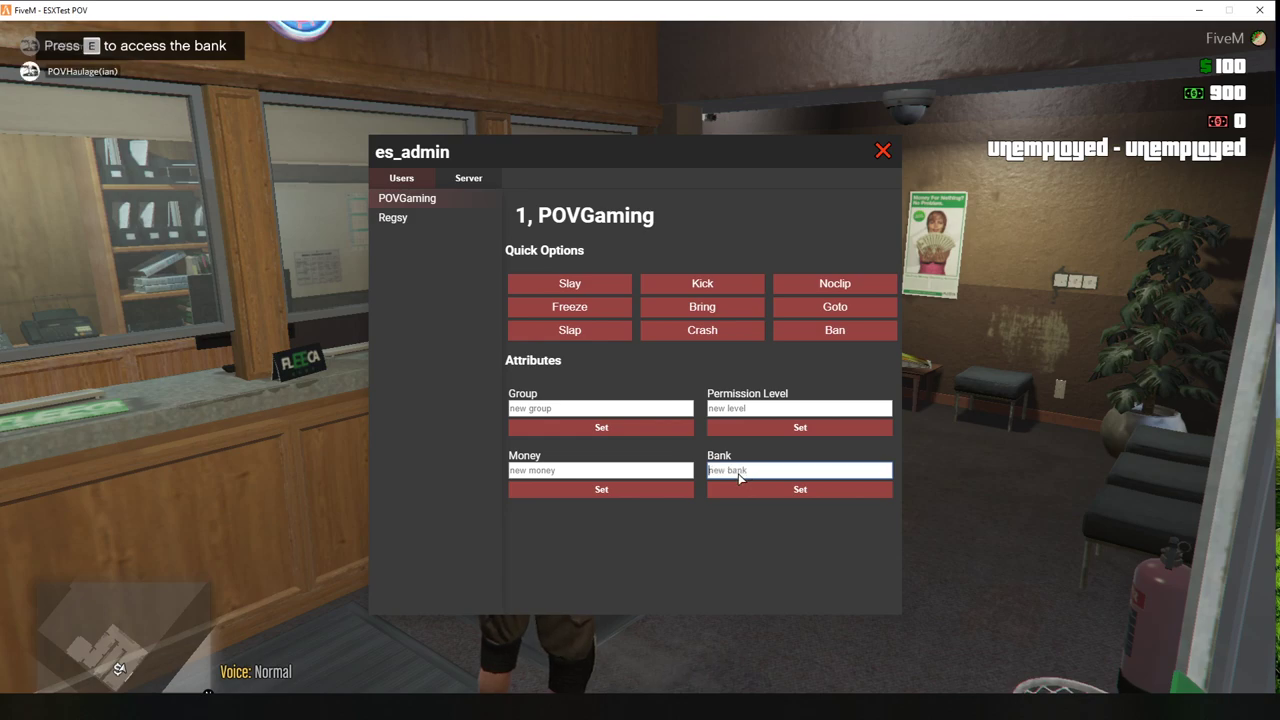
text(50000)
click(882, 151)
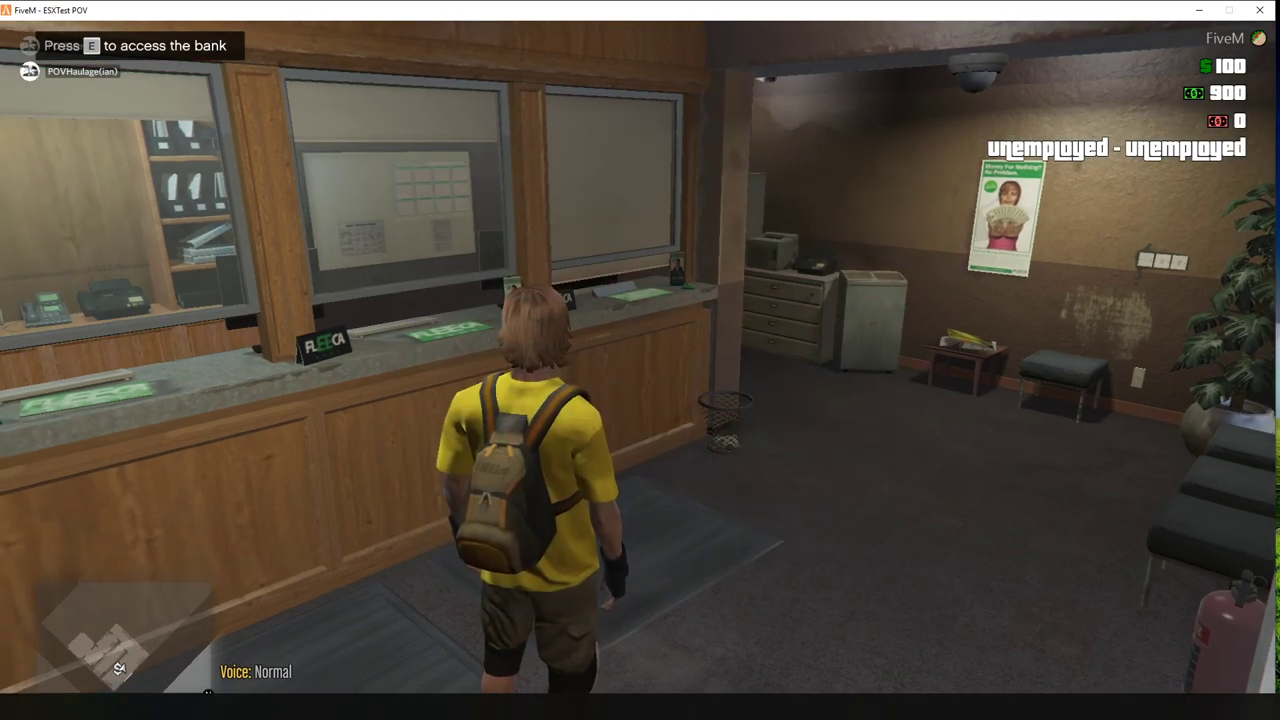
Step: Leave the Fleeca Bank and walk across the pavement to the kerb near the parked tan car
key(w)
key(w)
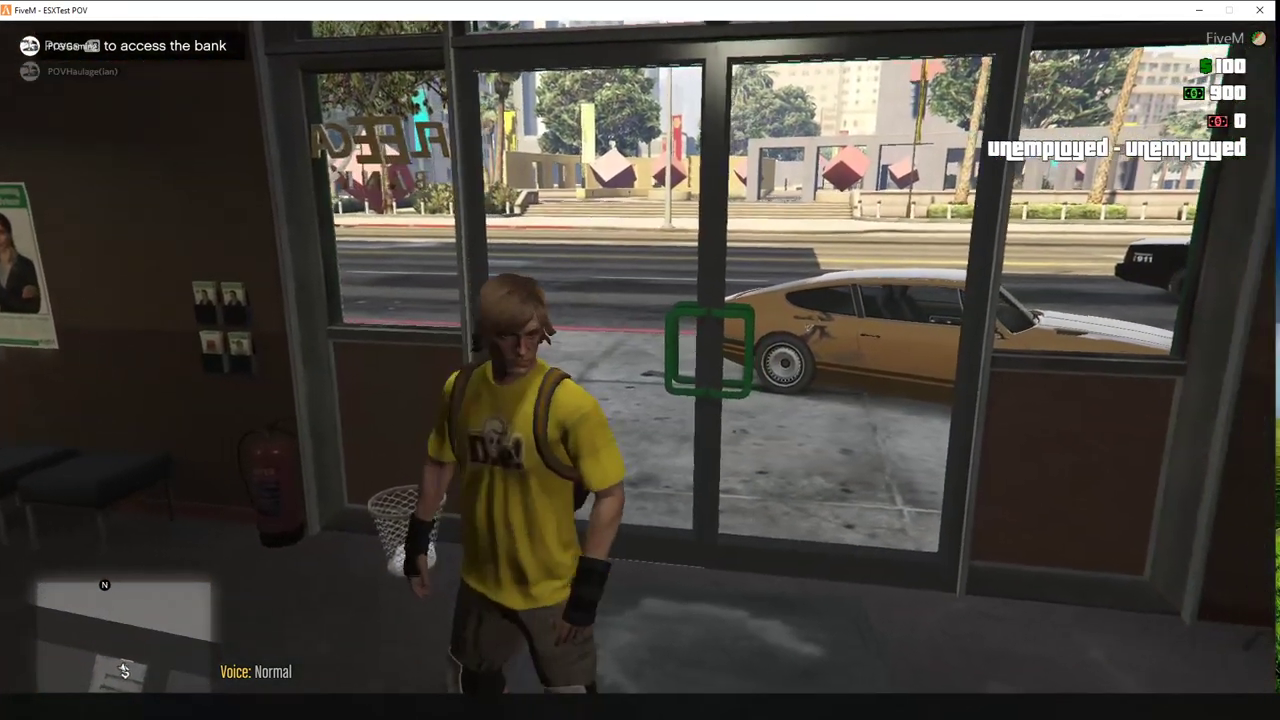
key(s)
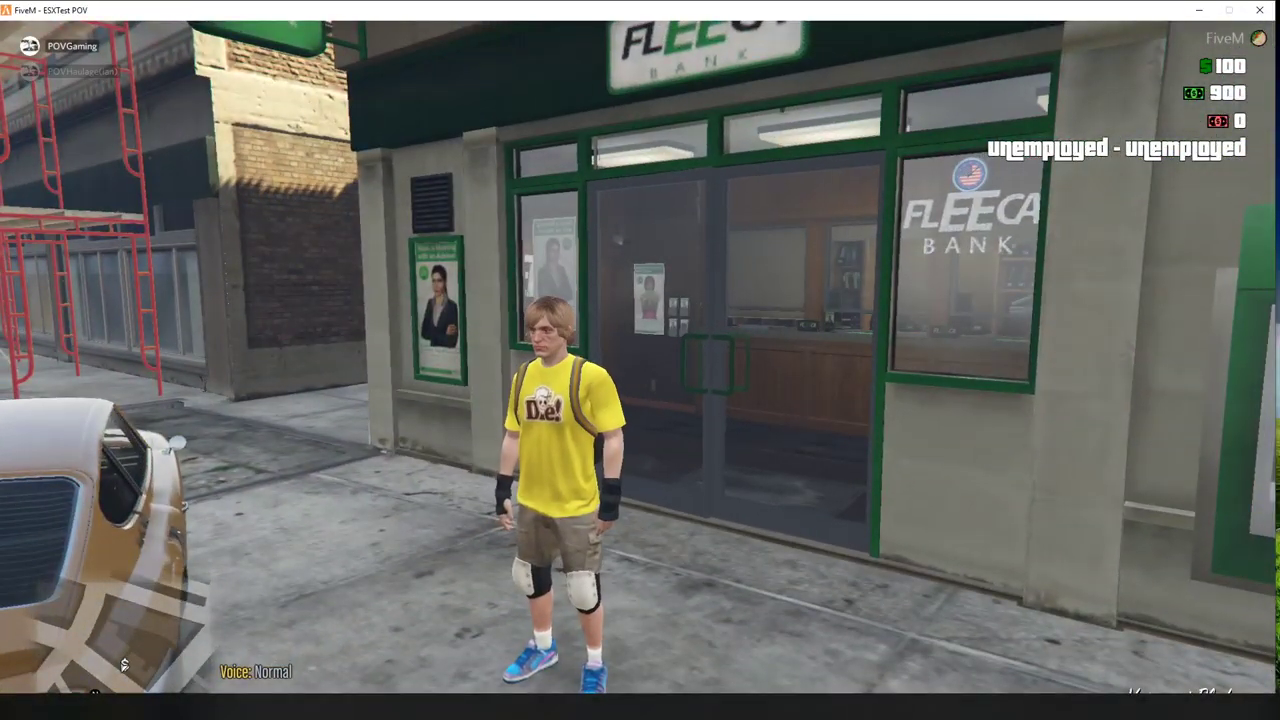
key(w)
Step: Open the full map and examine the garage and impound icons around Pillbox Hill
key(Escape)
key(Escape)
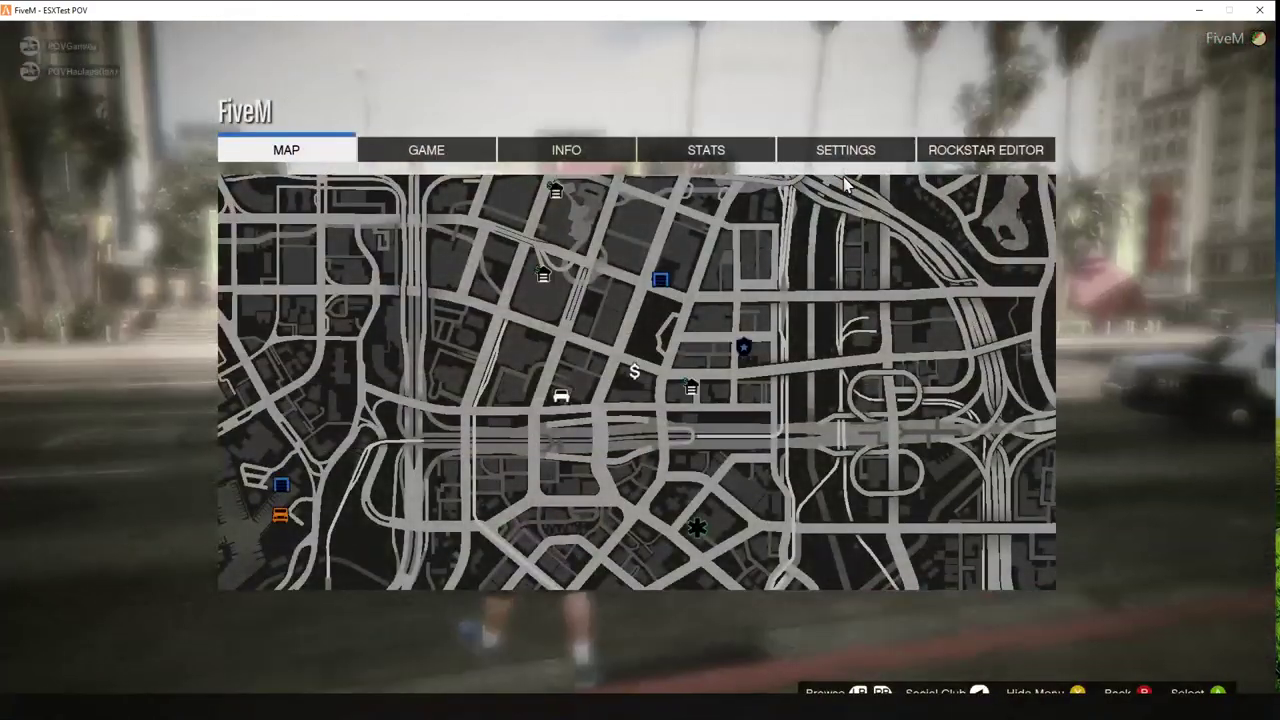
key(Escape)
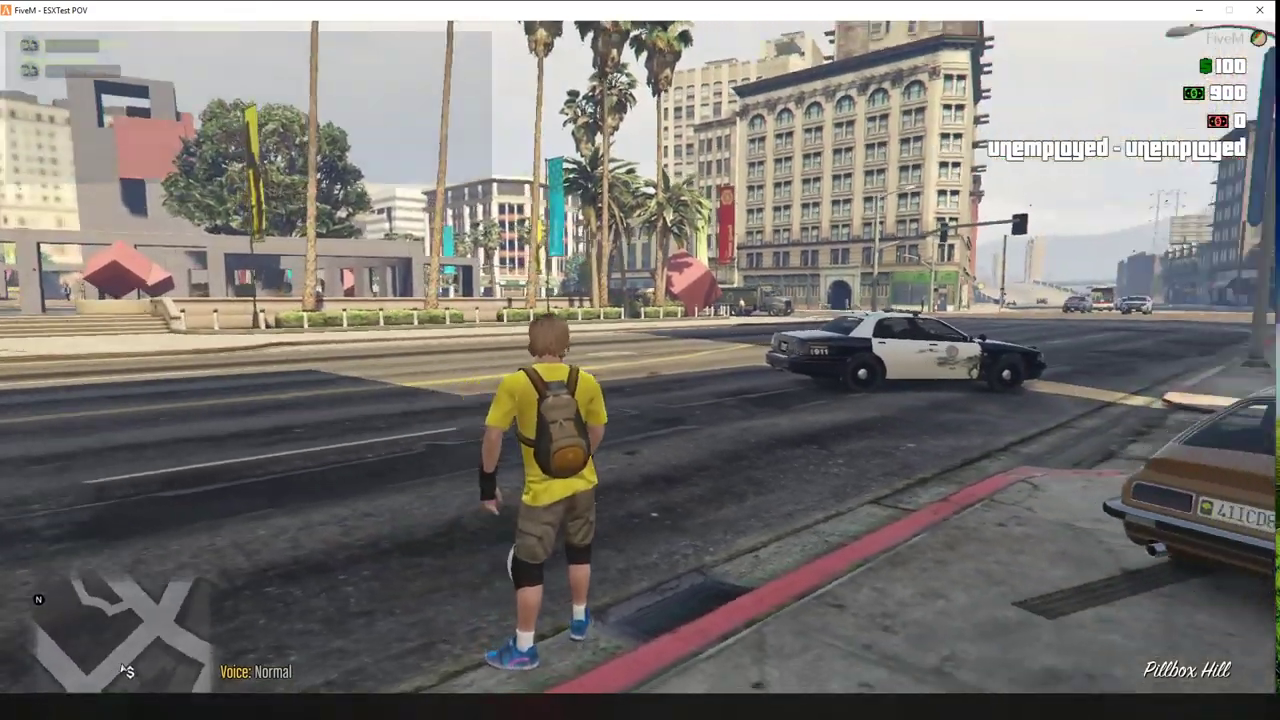
key(Escape)
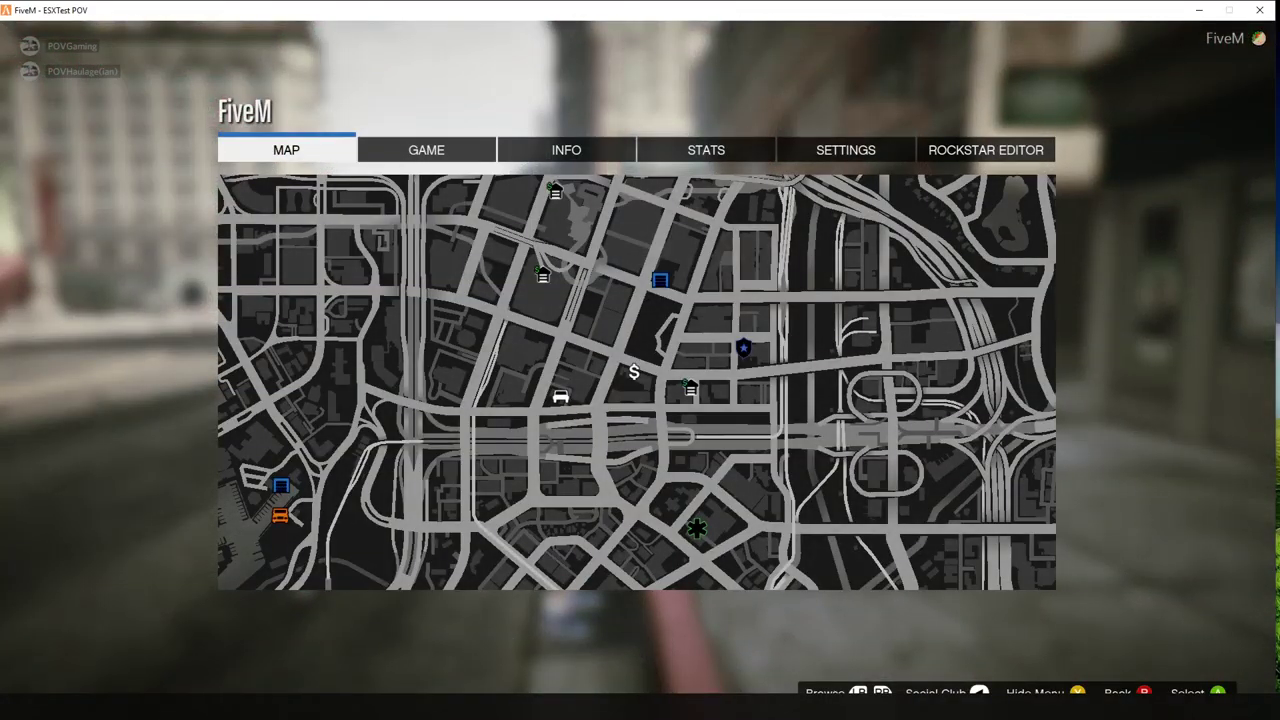
Step: Look through the Info and Settings pages of the pause menu and return to the game
key(e)
key(e)
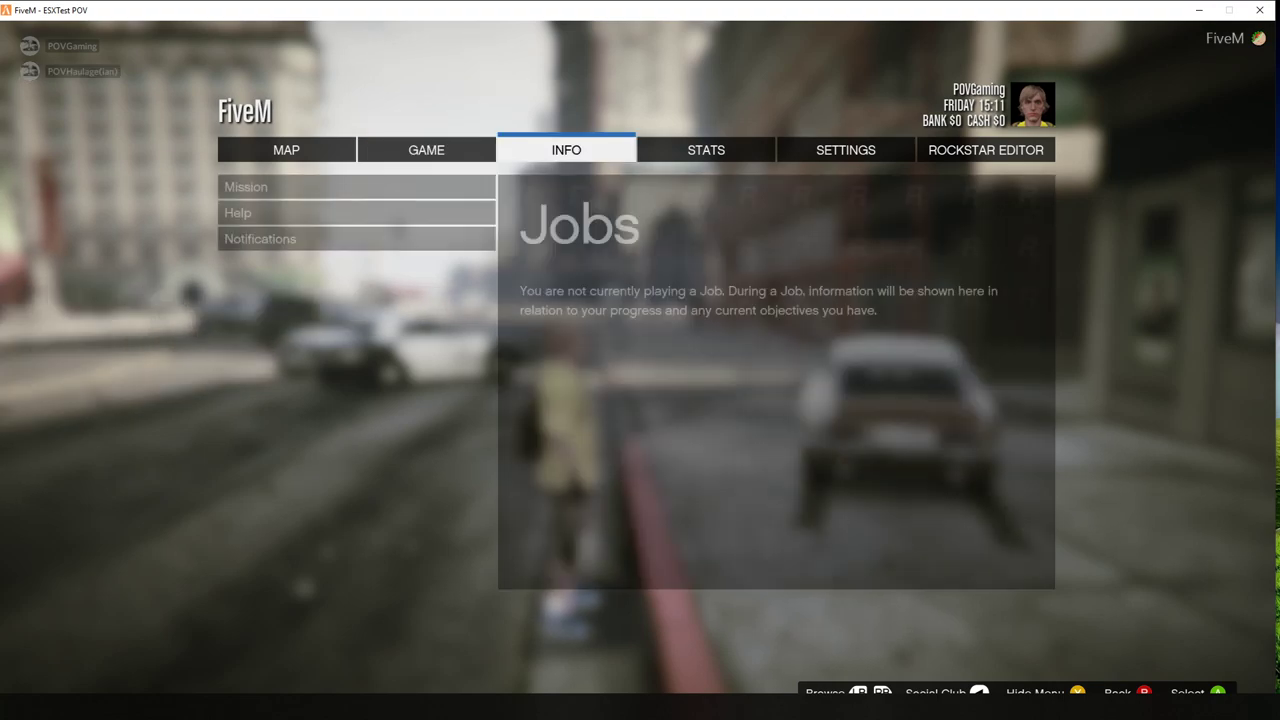
key(e)
key(e)
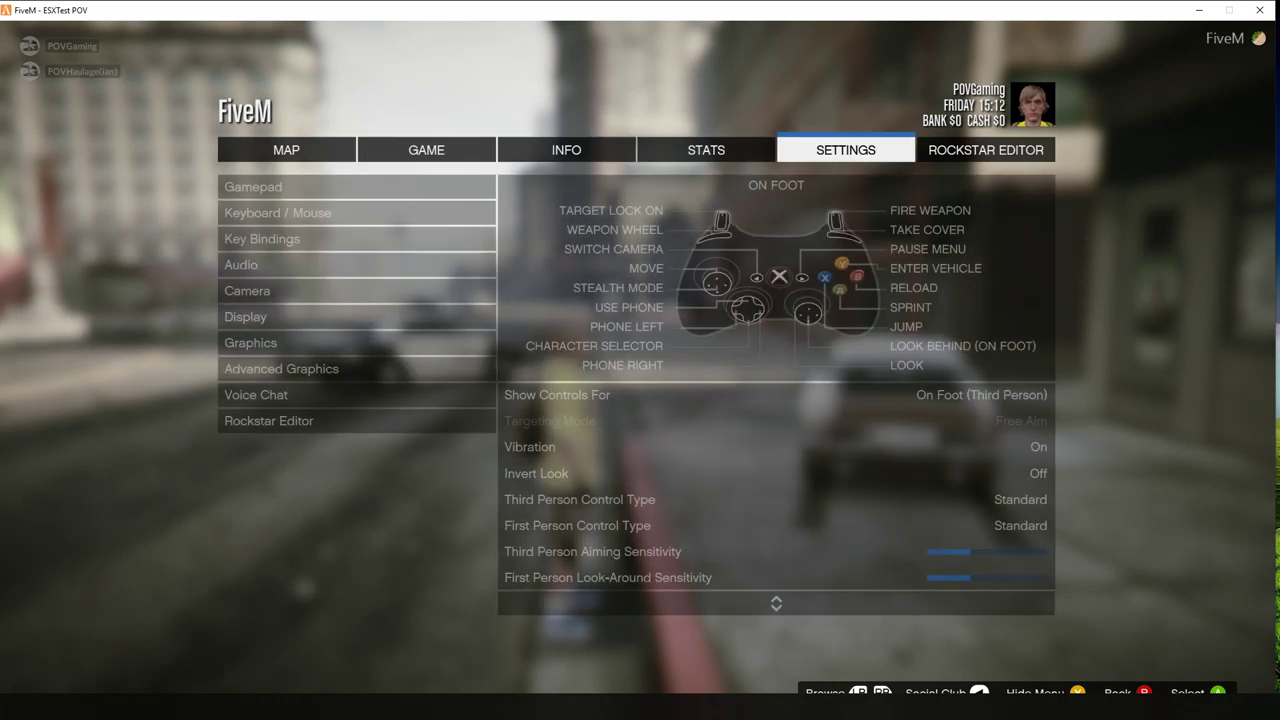
key(e)
key(Escape)
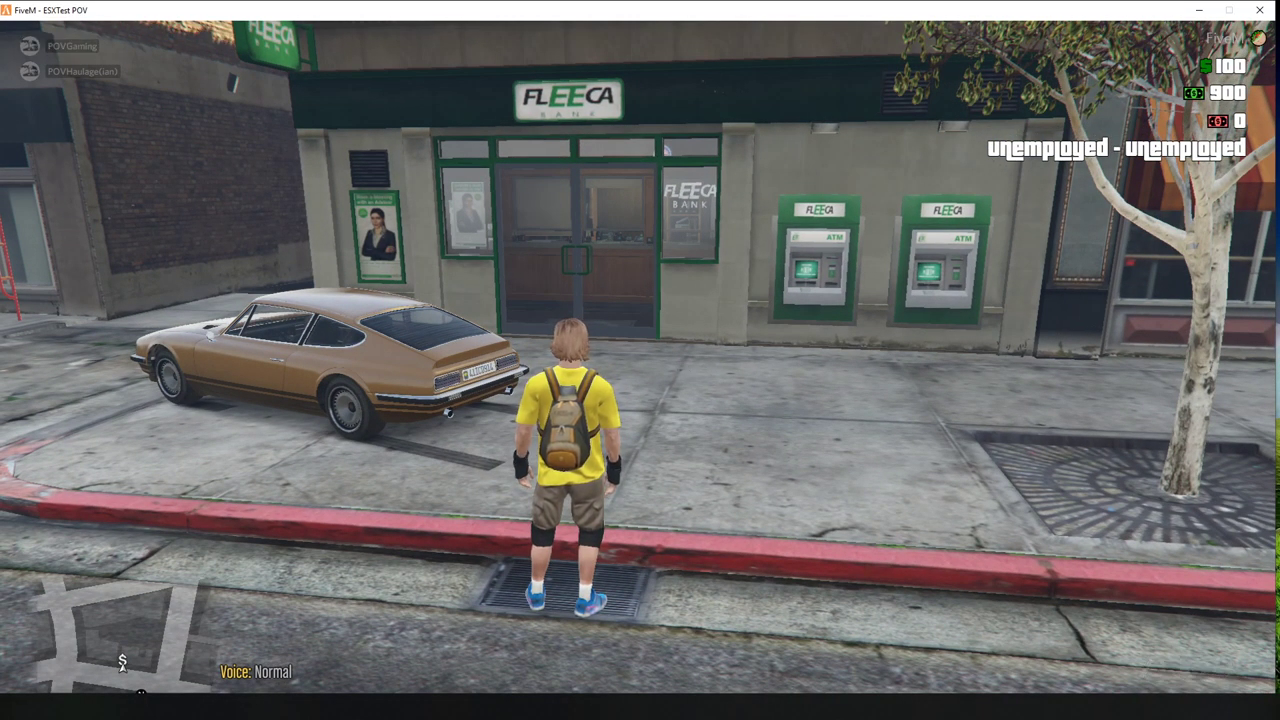
Step: Open es_admin, set the player's own money to 50000, view the second user and close the panel
key(Home)
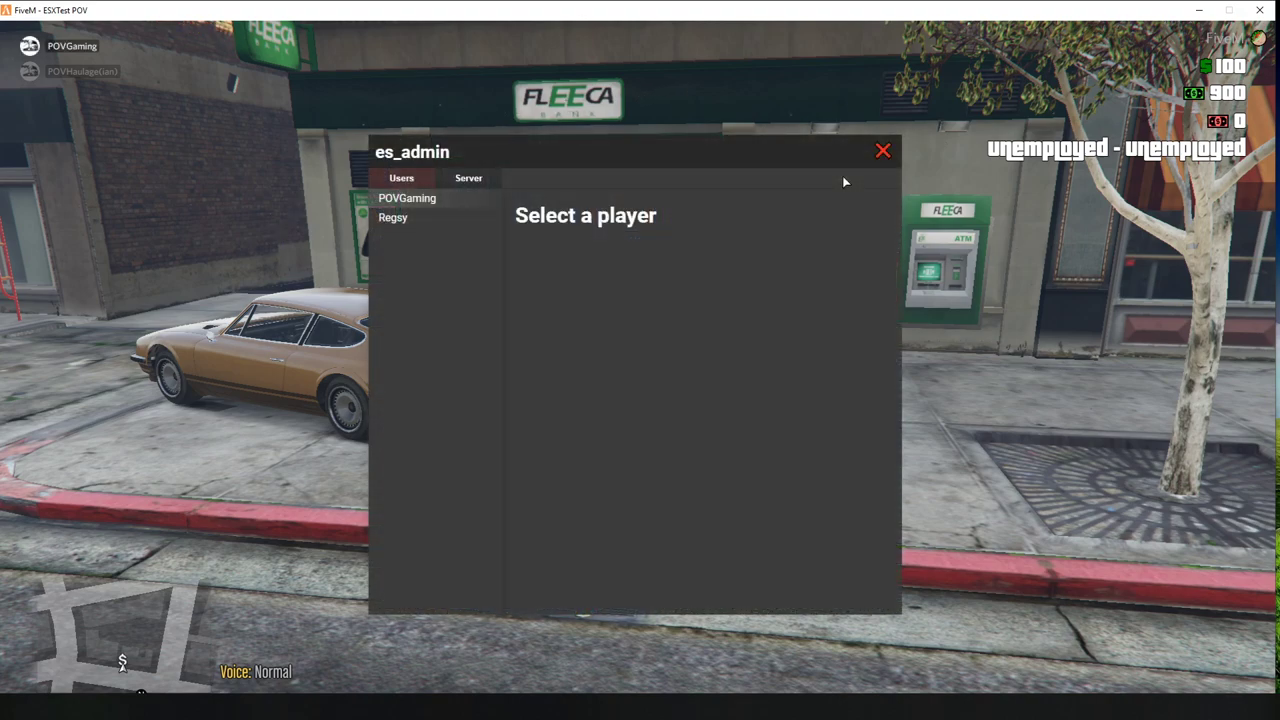
click(408, 200)
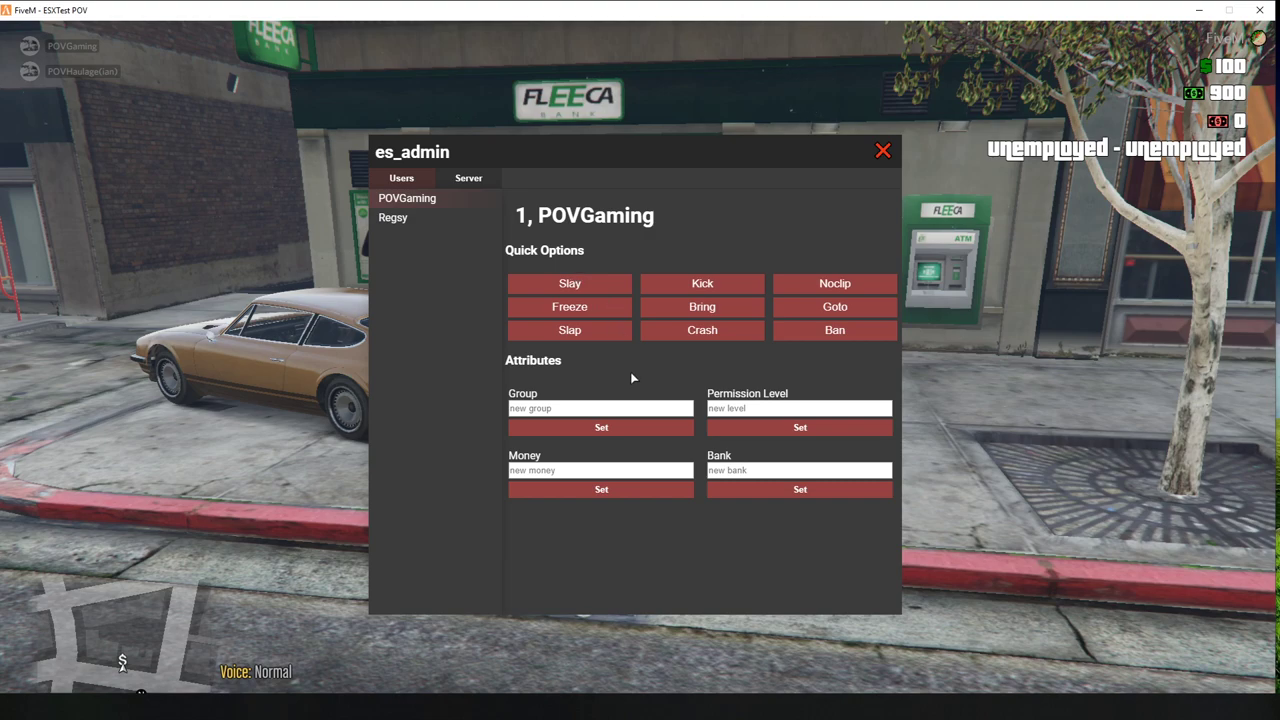
click(588, 476)
text(50000)
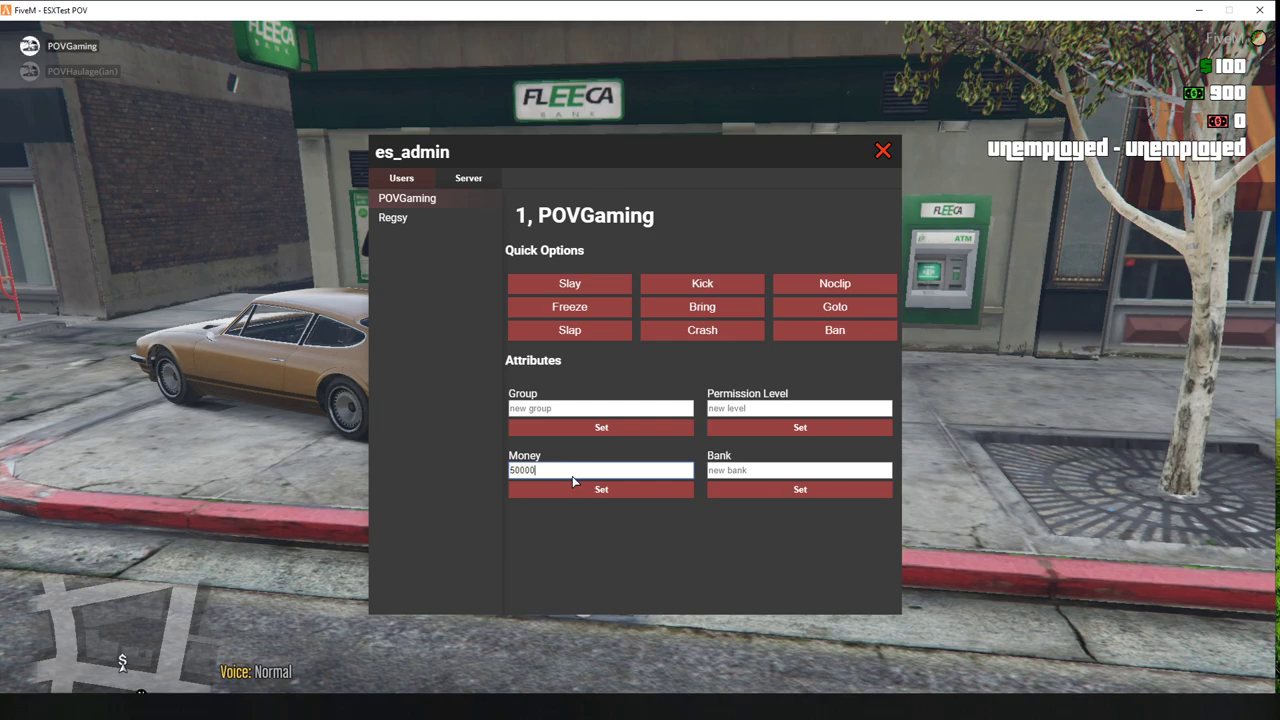
click(576, 491)
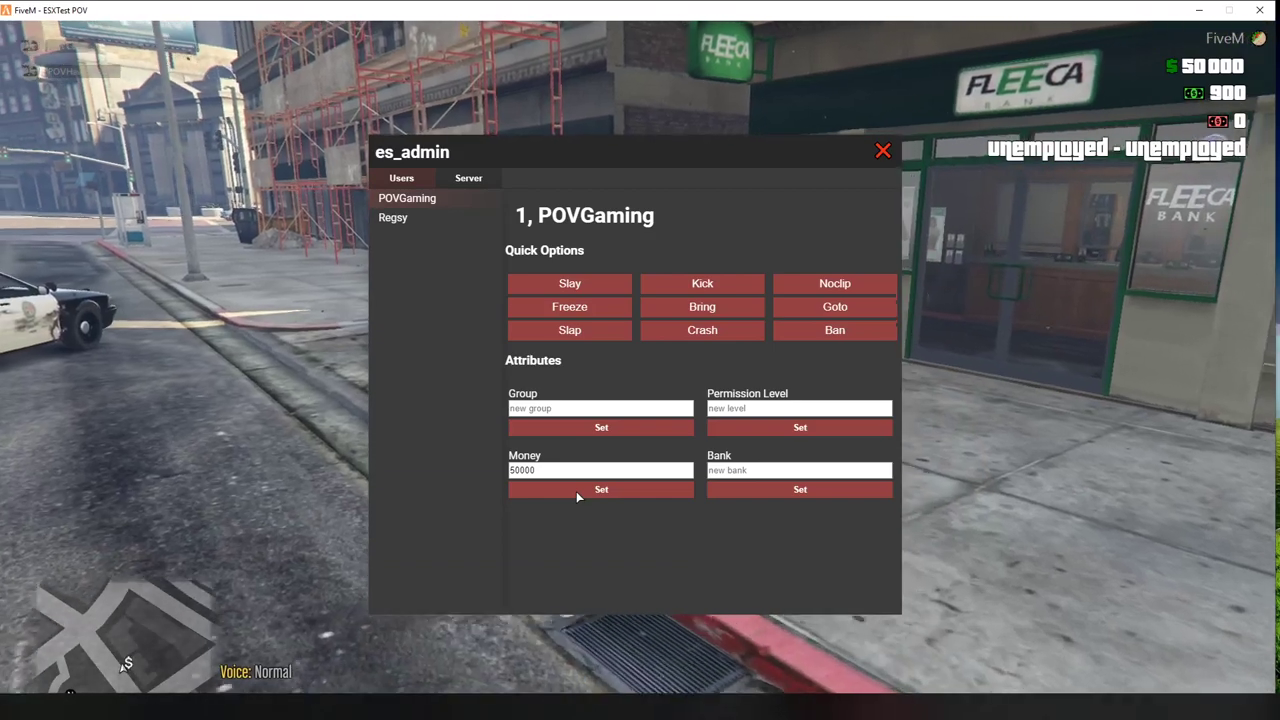
click(394, 217)
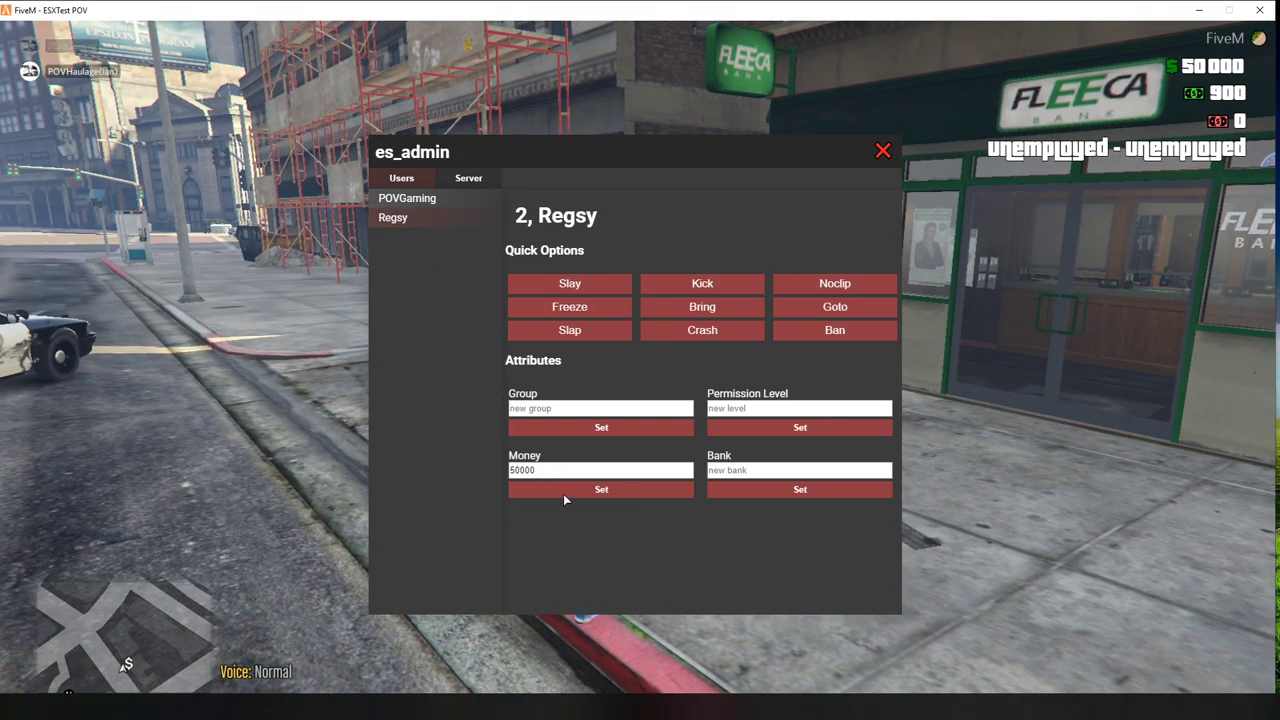
click(883, 152)
Step: Walk to the tan car parked outside the Fleeca Bank and get in
key(w)
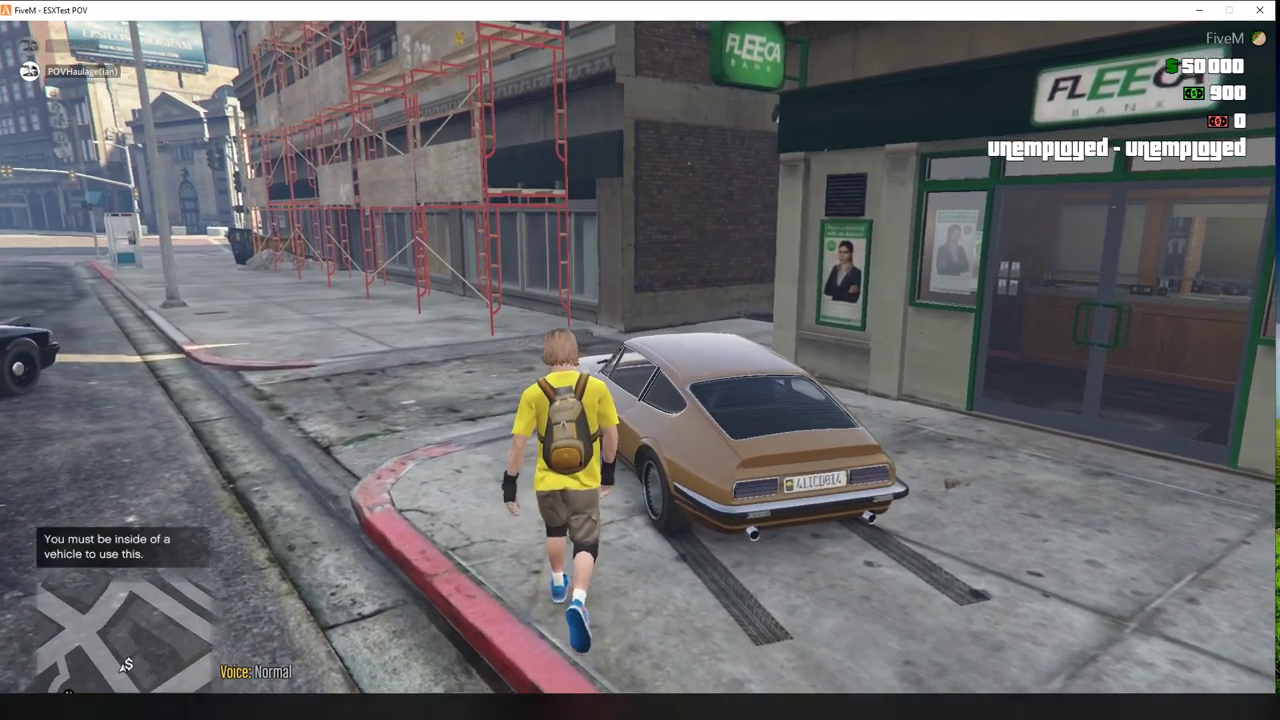
key(f)
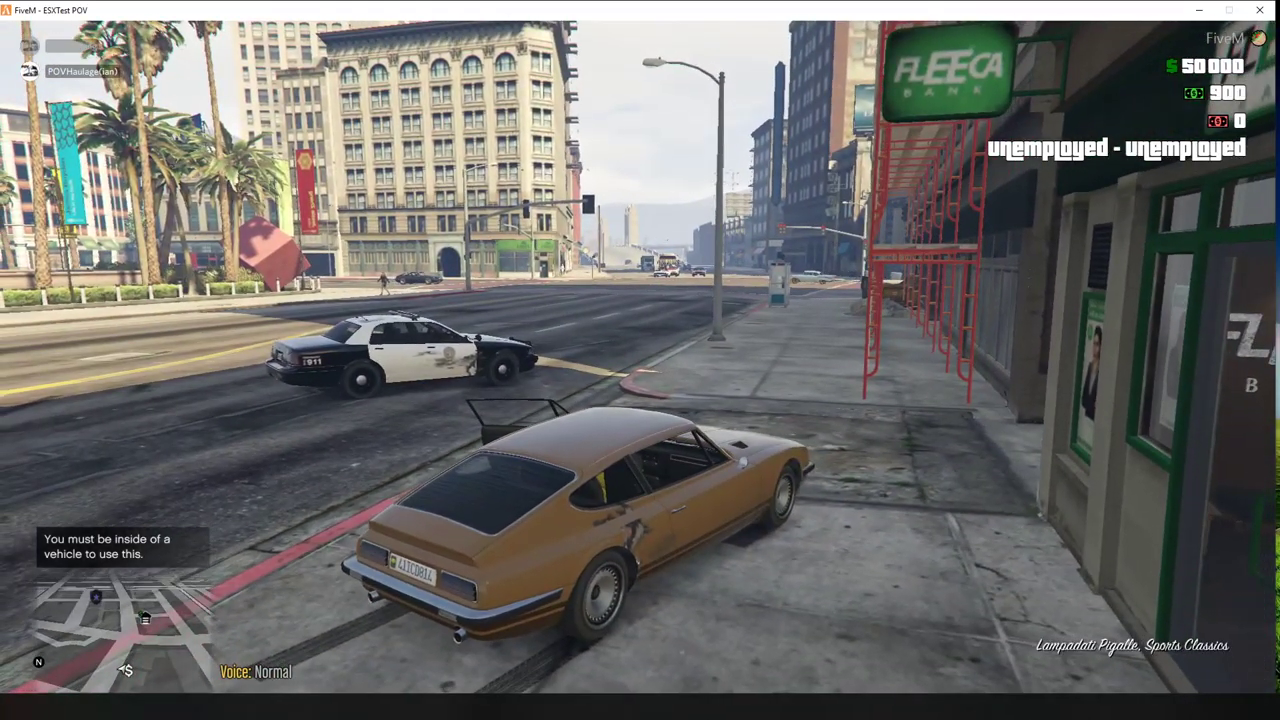
key(f)
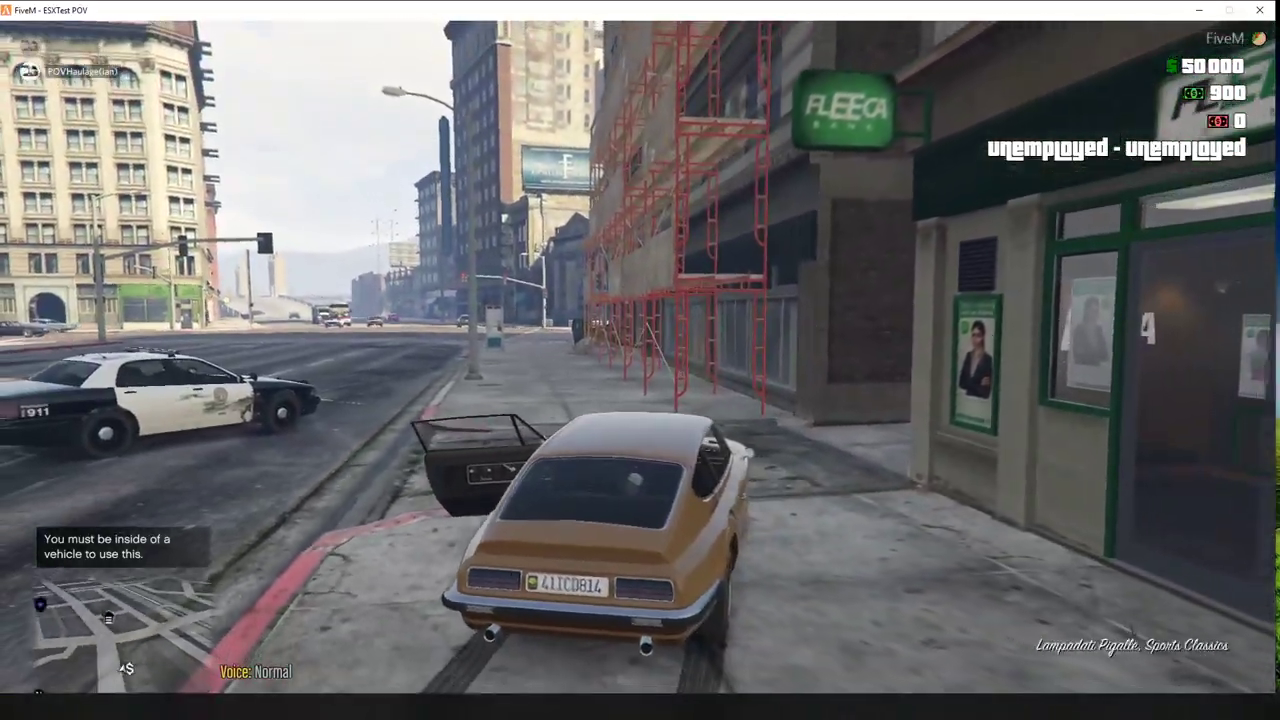
Step: Drive the tan car from the Fleeca Bank to the customer parking in front of Premium Deluxe Motorsport
key(w)
key(a)
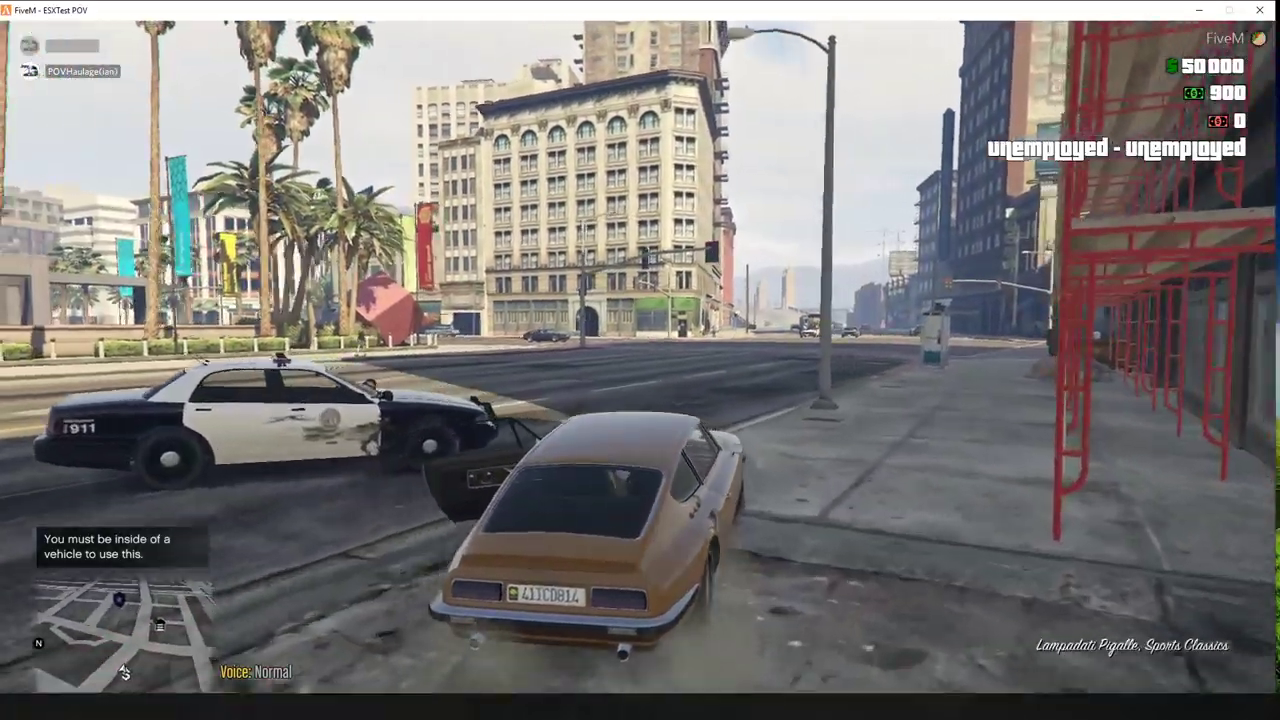
key(w)
key(a)
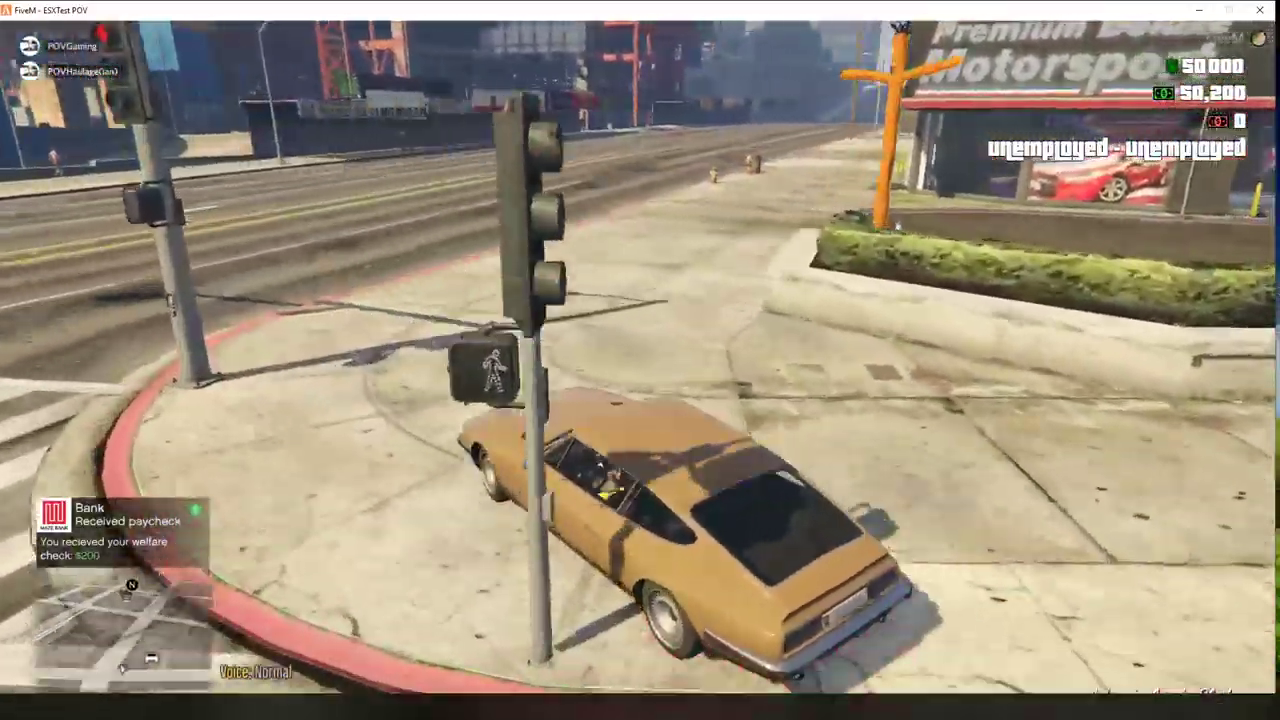
key(w)
key(d)
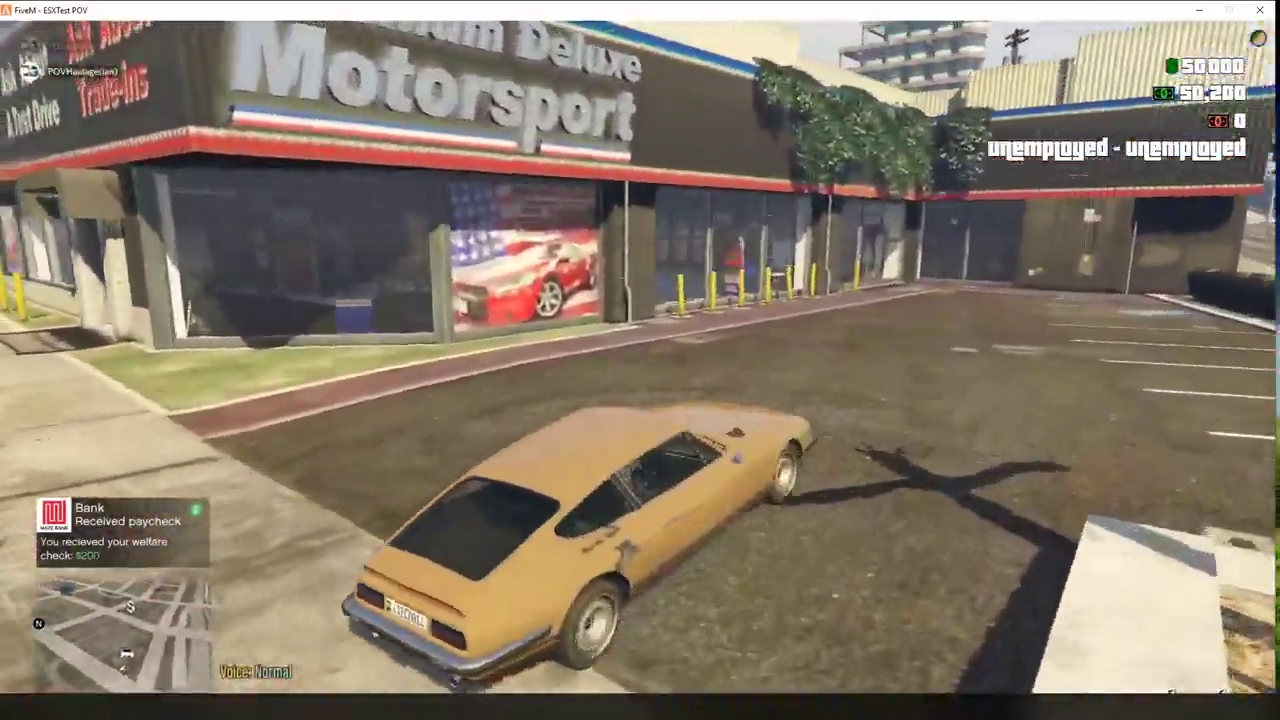
key(a)
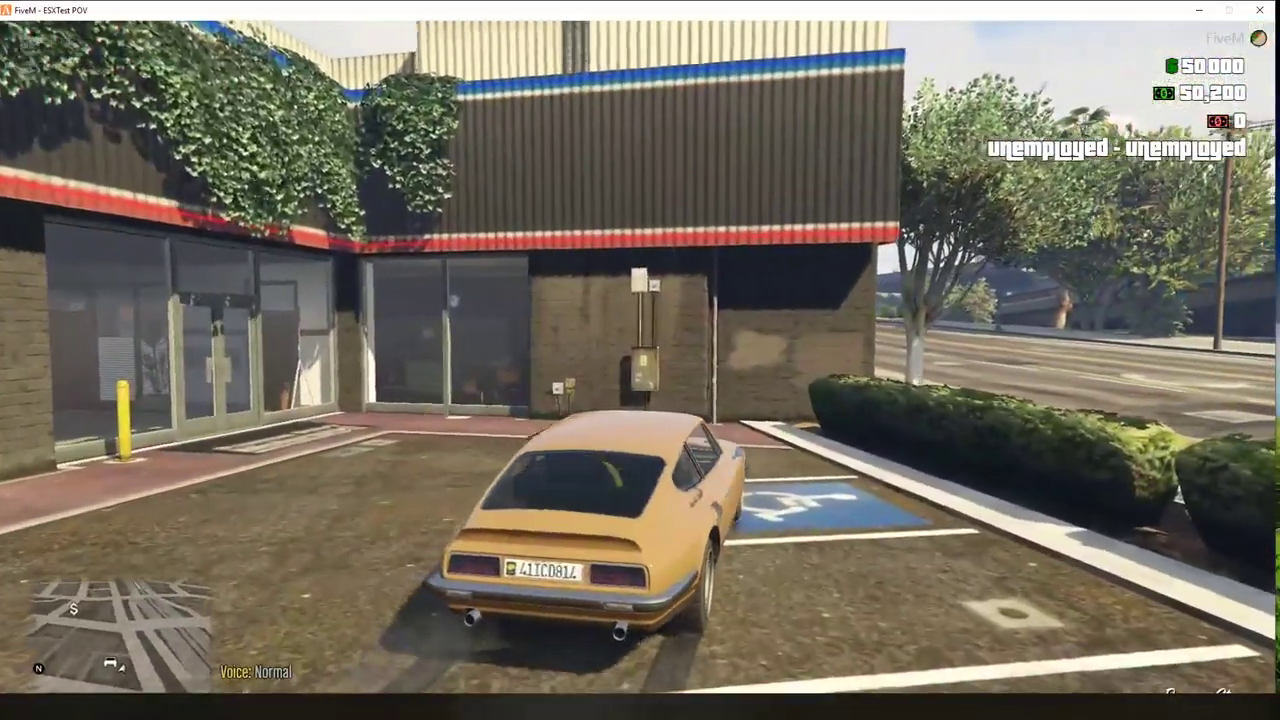
Step: Get out of the car, run into the dealership showroom and stand in the blue marker by the office door
key(f)
key(w)
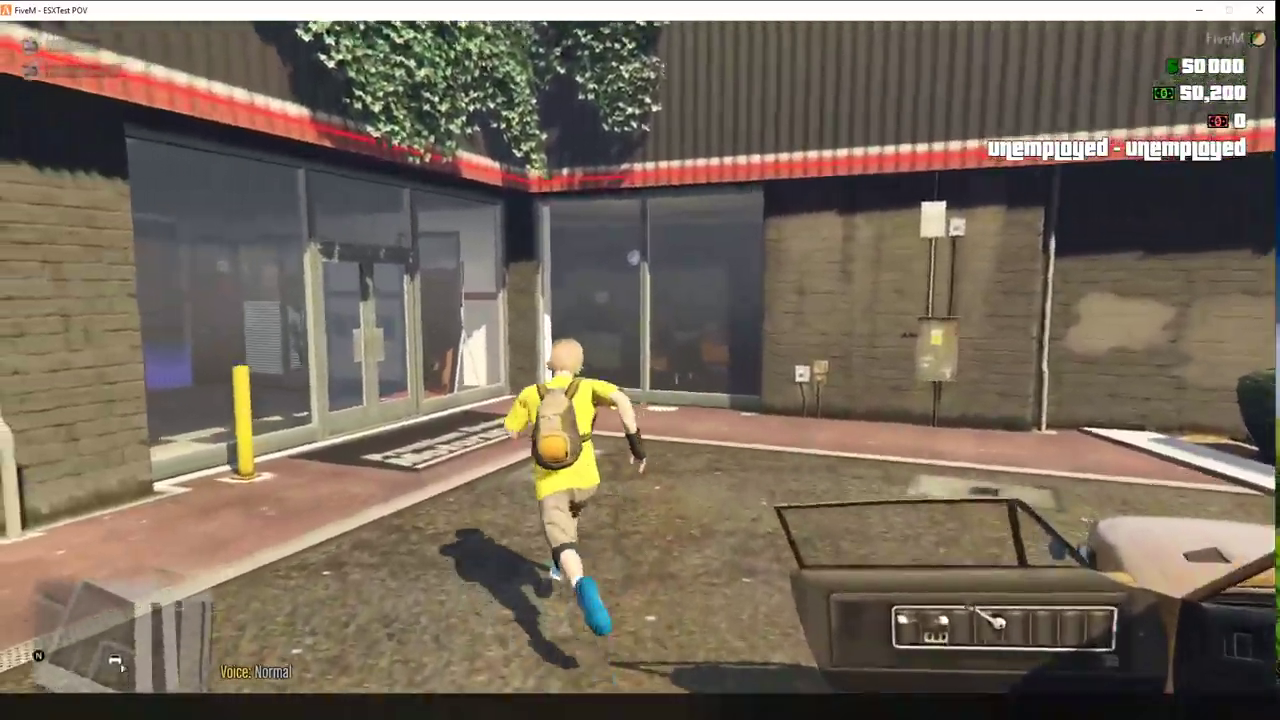
key(w)
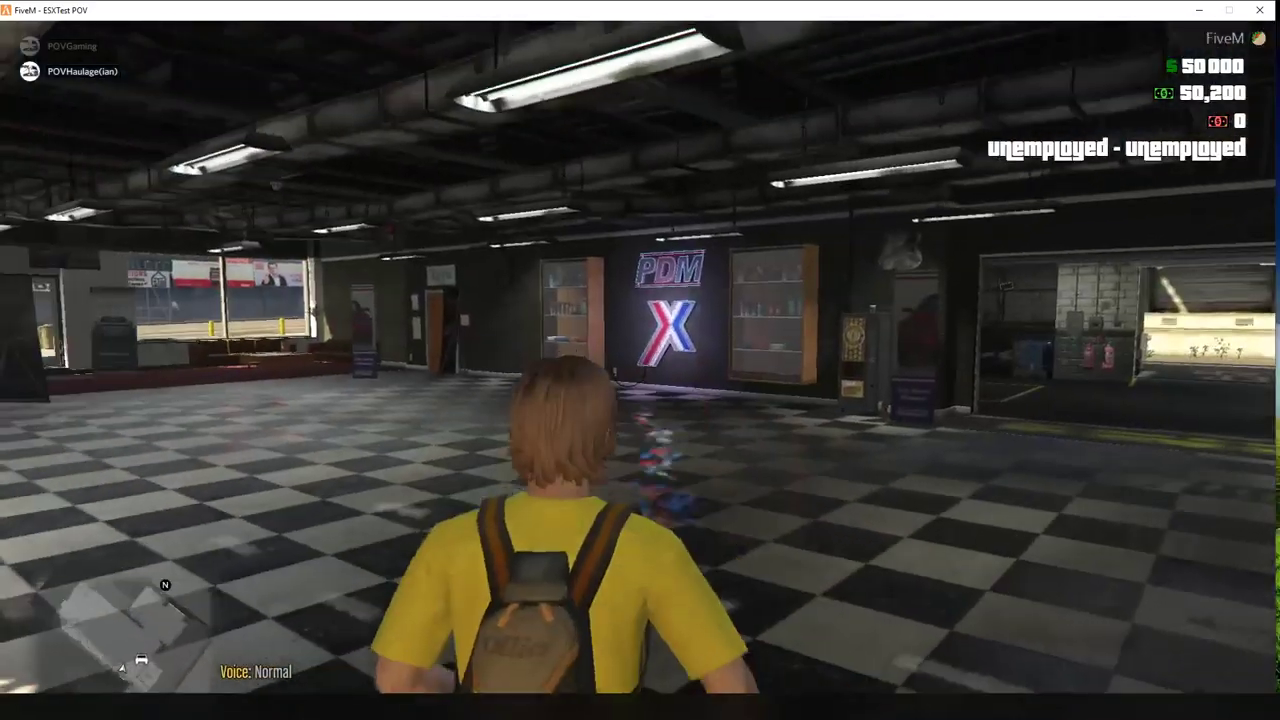
key(w)
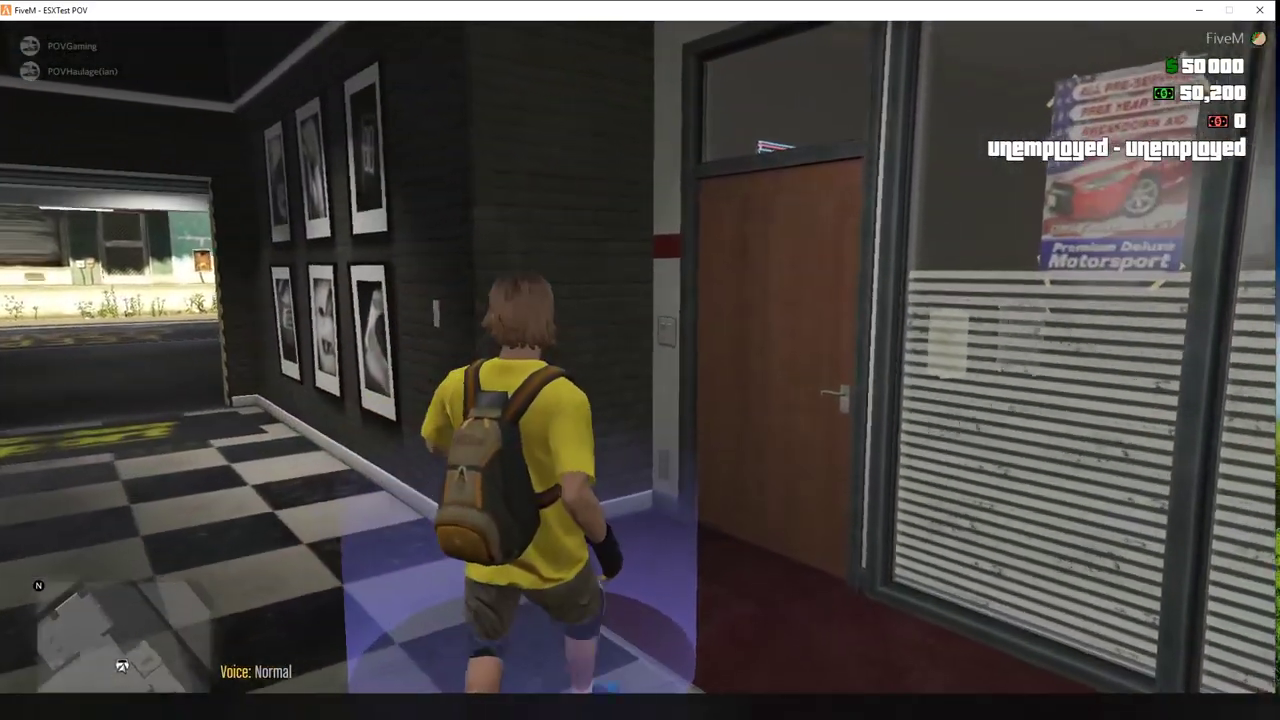
key(a)
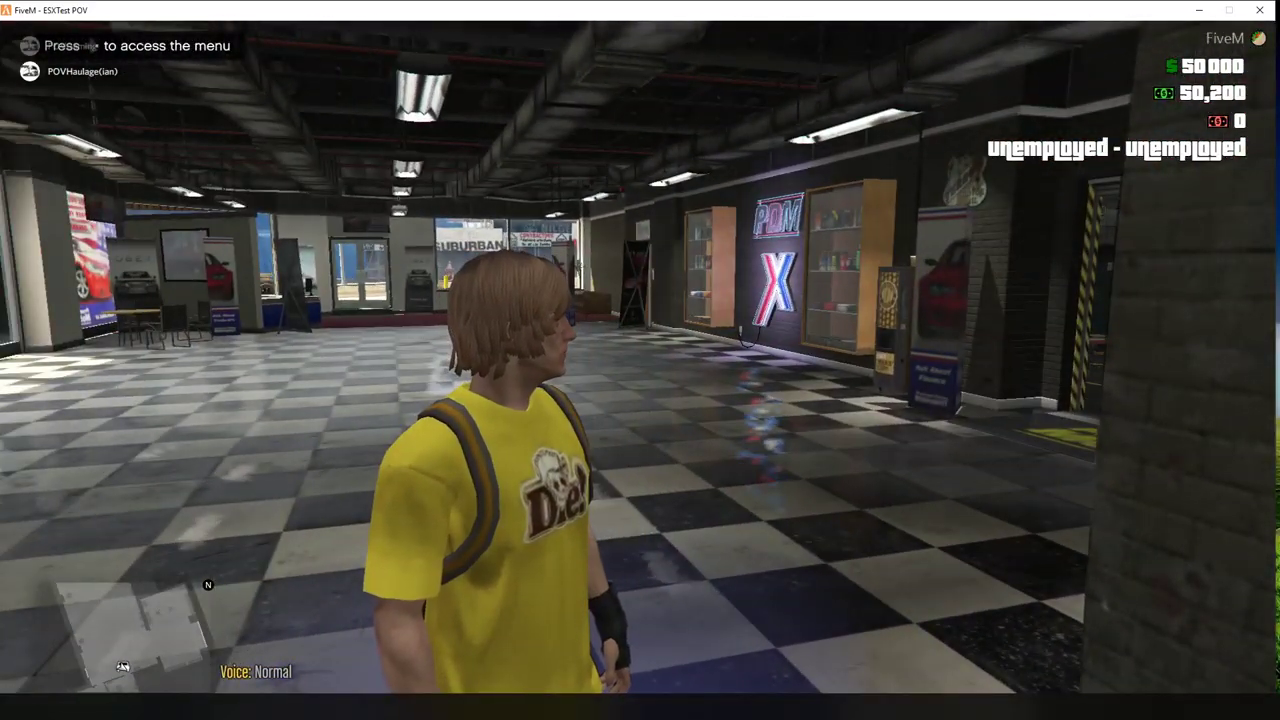
Step: Open the Car Dealership menu, browse the Motos category to the Chimera and purchase it
key(e)
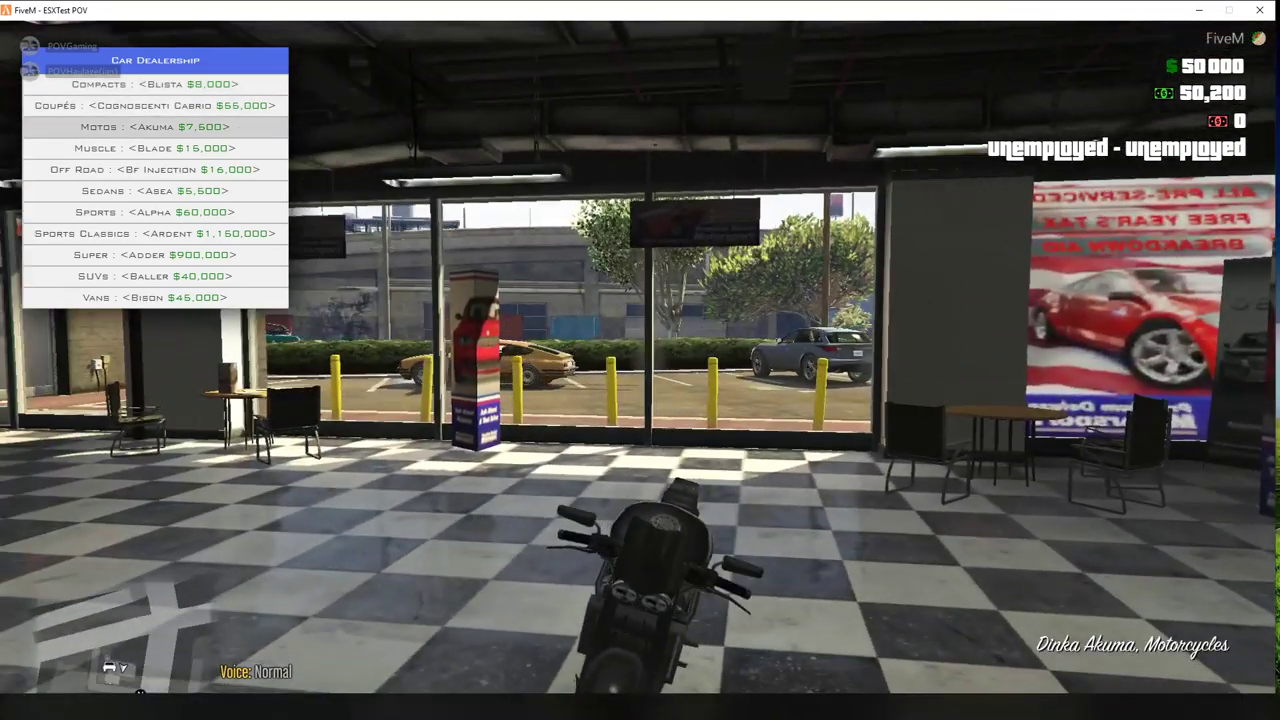
key(Right)
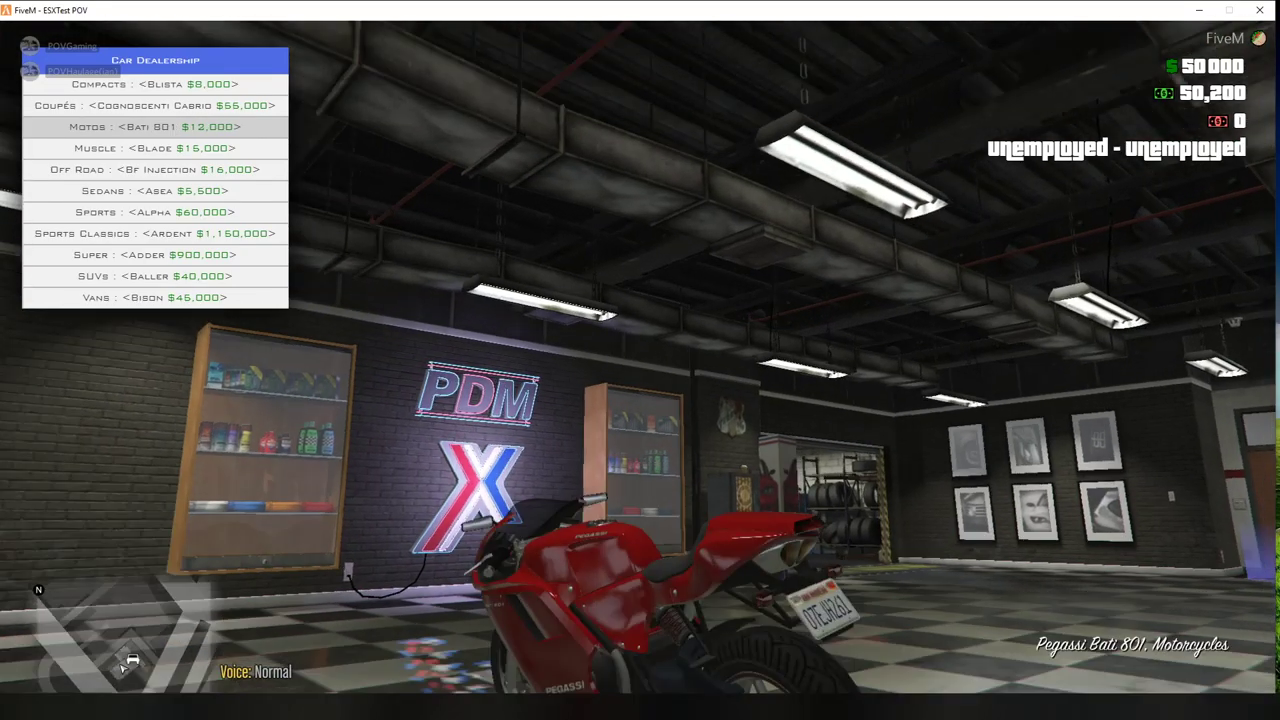
key(Right)
key(Right)
key(Right)
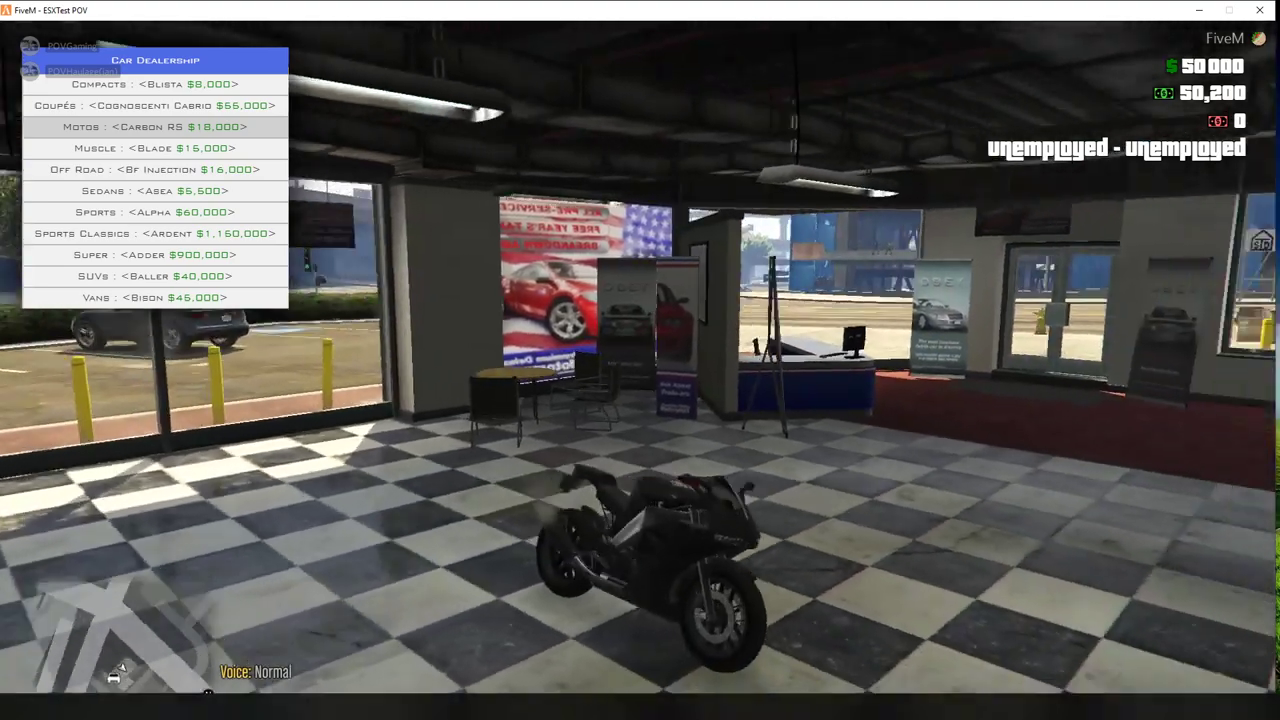
key(Right)
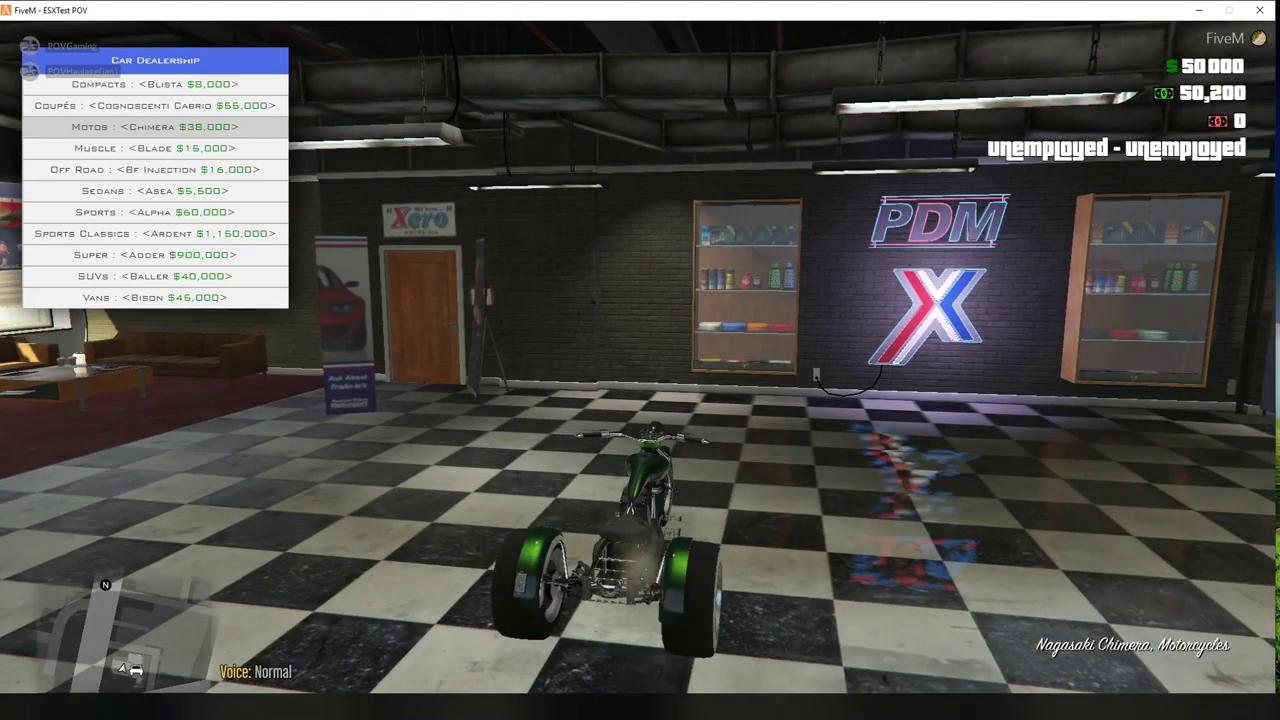
key(Return)
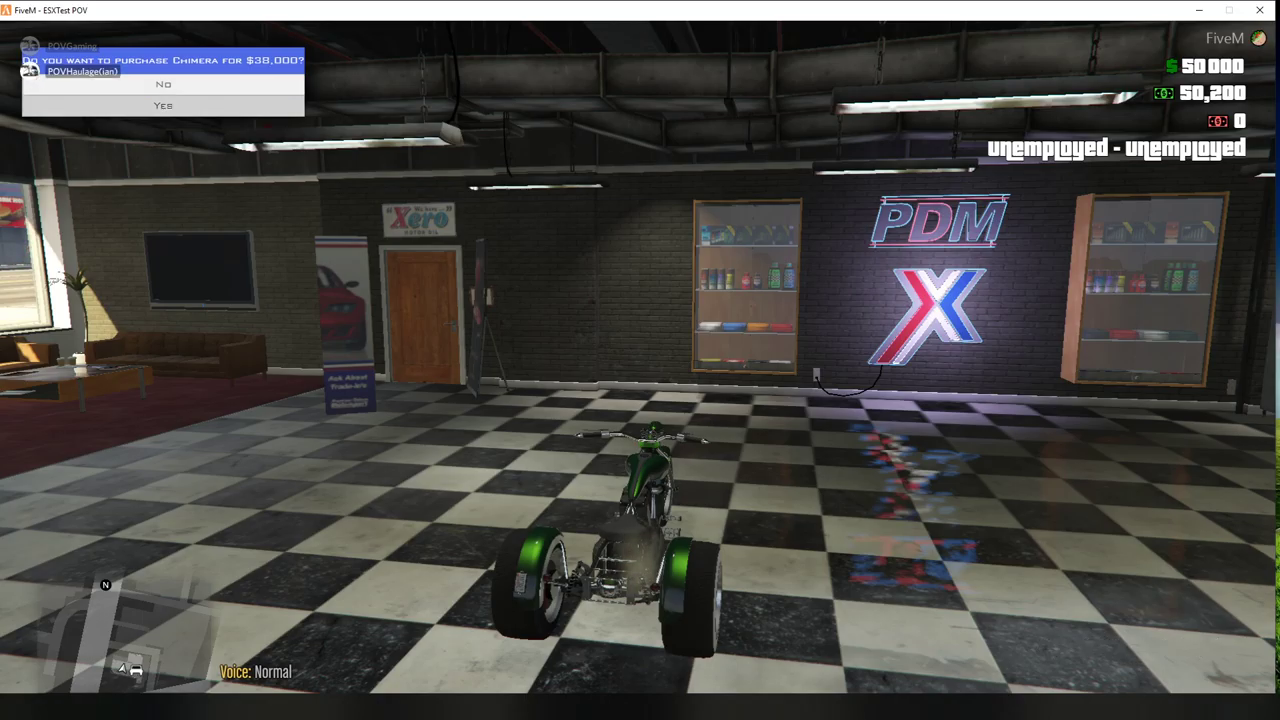
key(Return)
Step: Ride the Chimera from the dealership past Legion Square to the Pillbox Hill car park entrance
key(w)
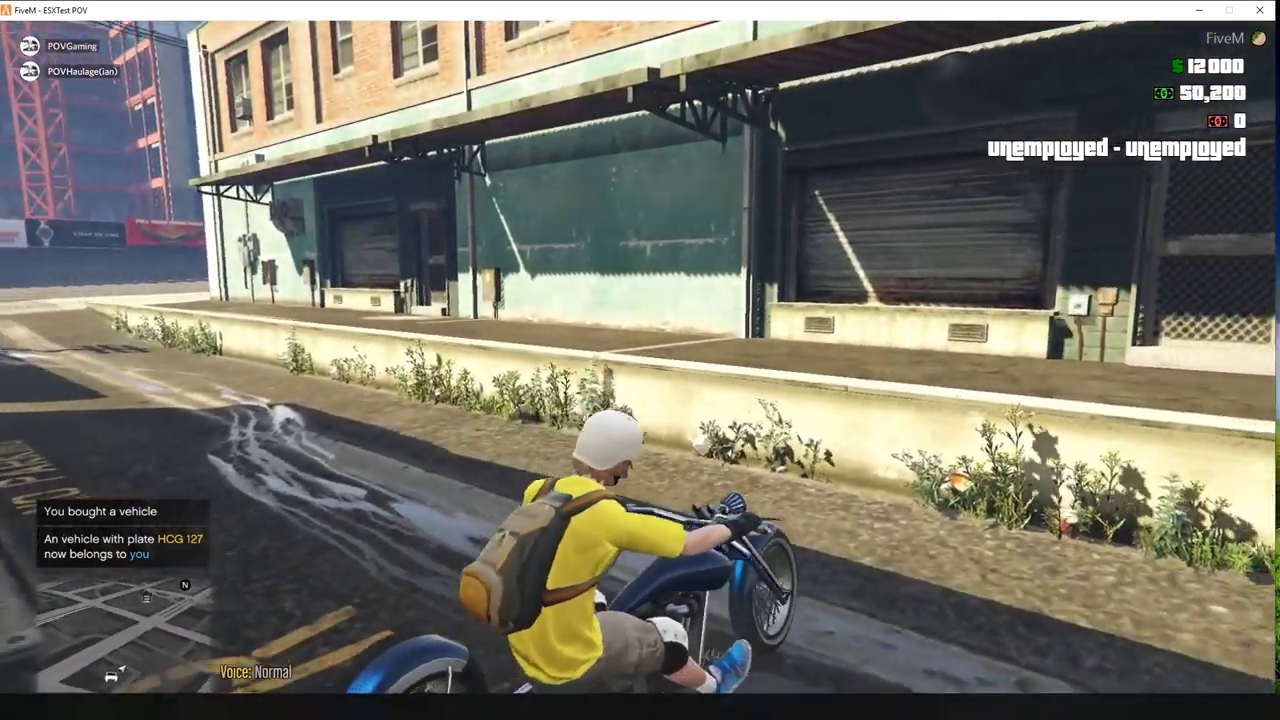
key(w)
key(a)
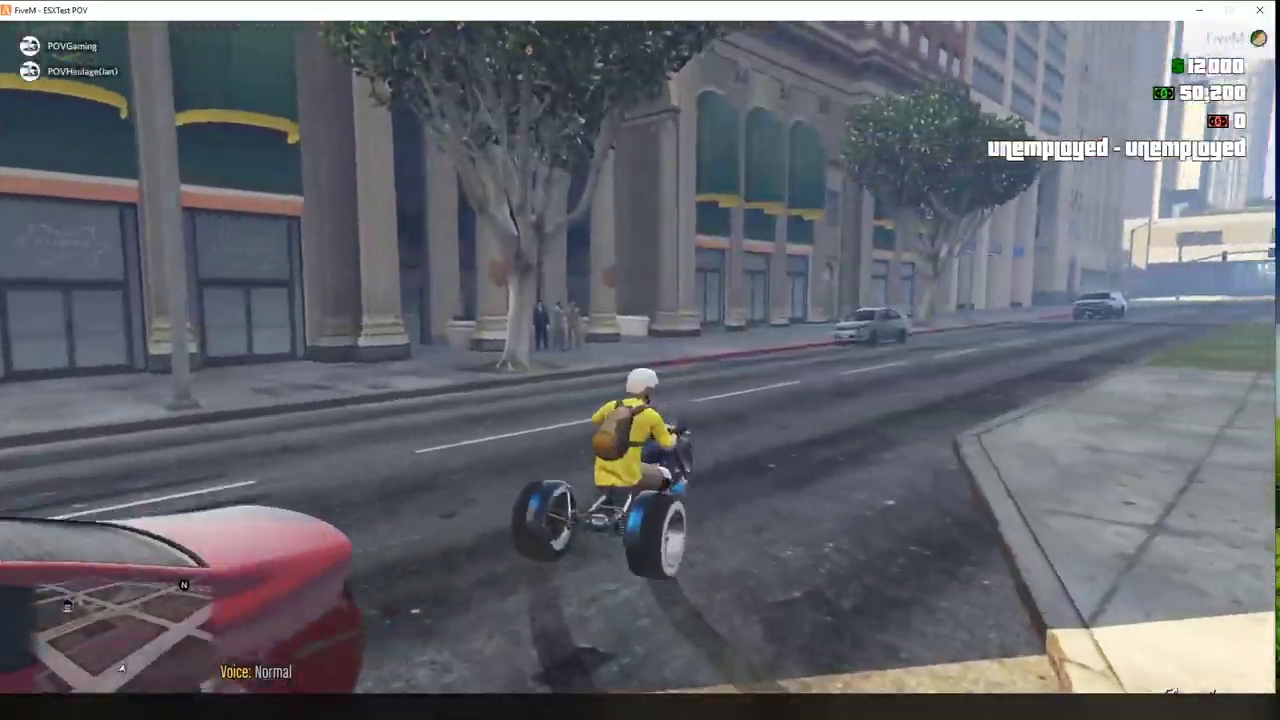
key(w)
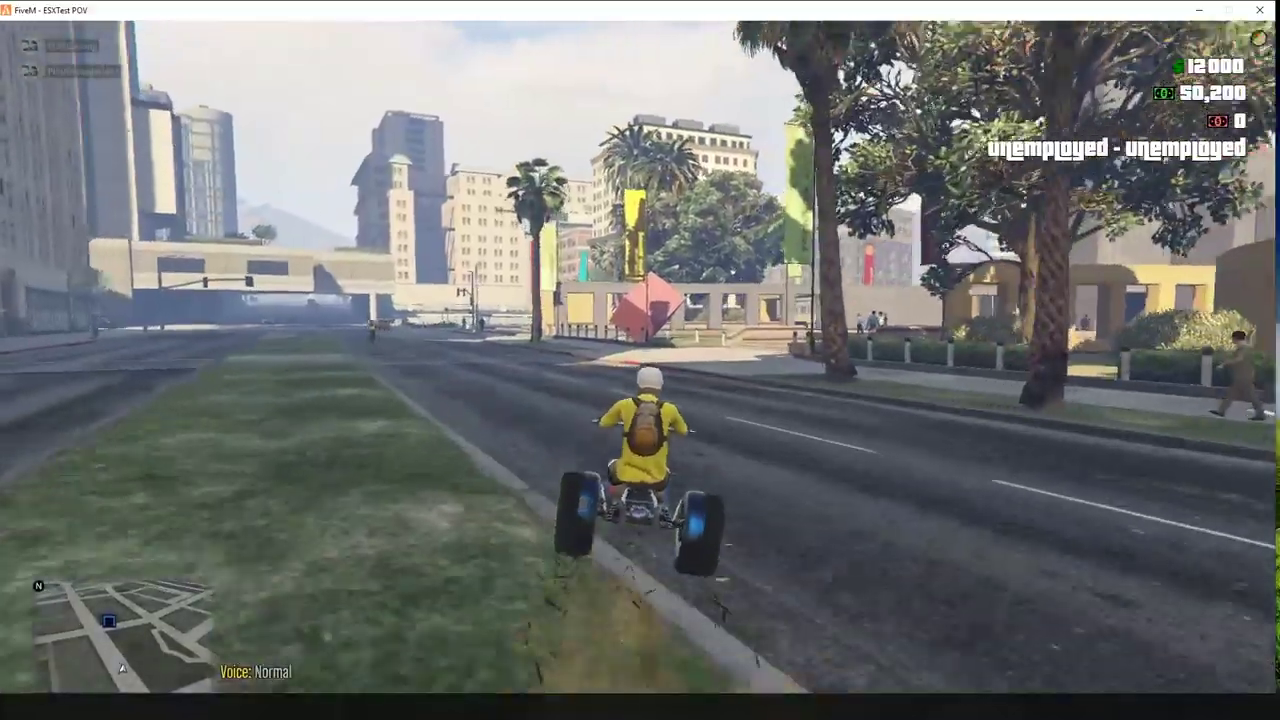
key(w)
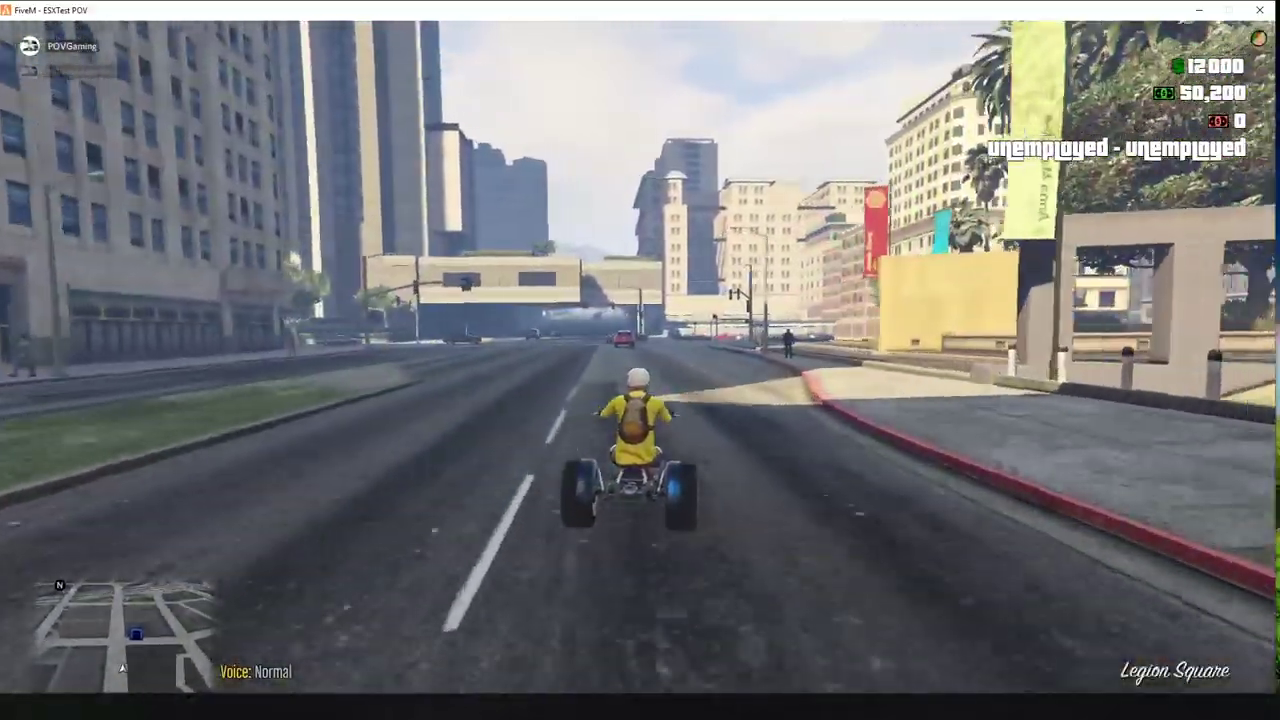
key(w)
key(d)
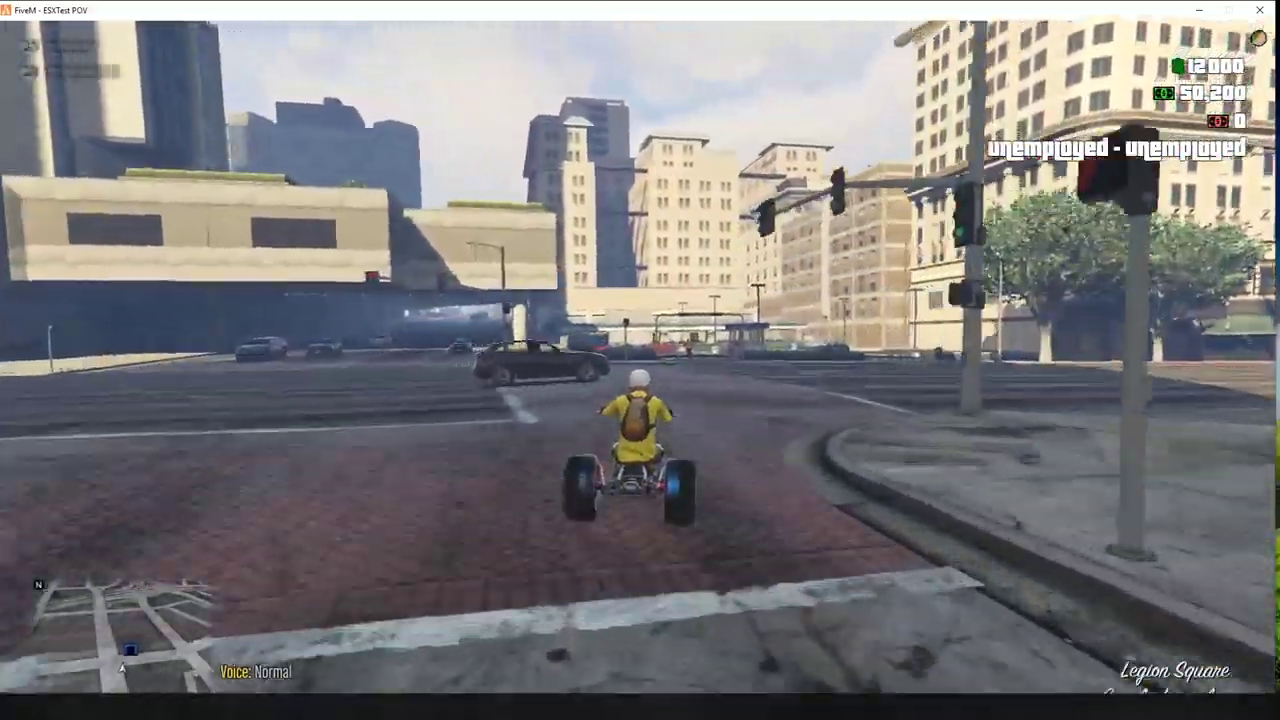
key(w)
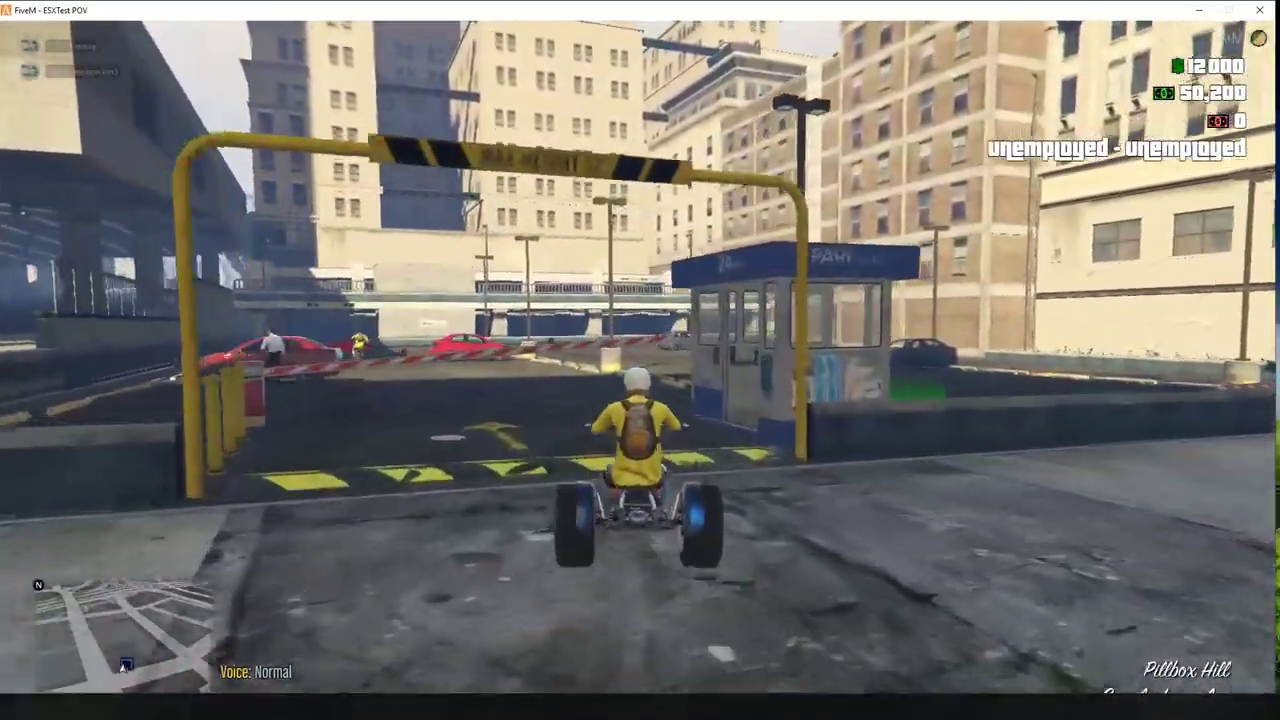
Step: Ride through the car park and stop inside the red marker in front of the covered parking entrance
key(w)
key(a)
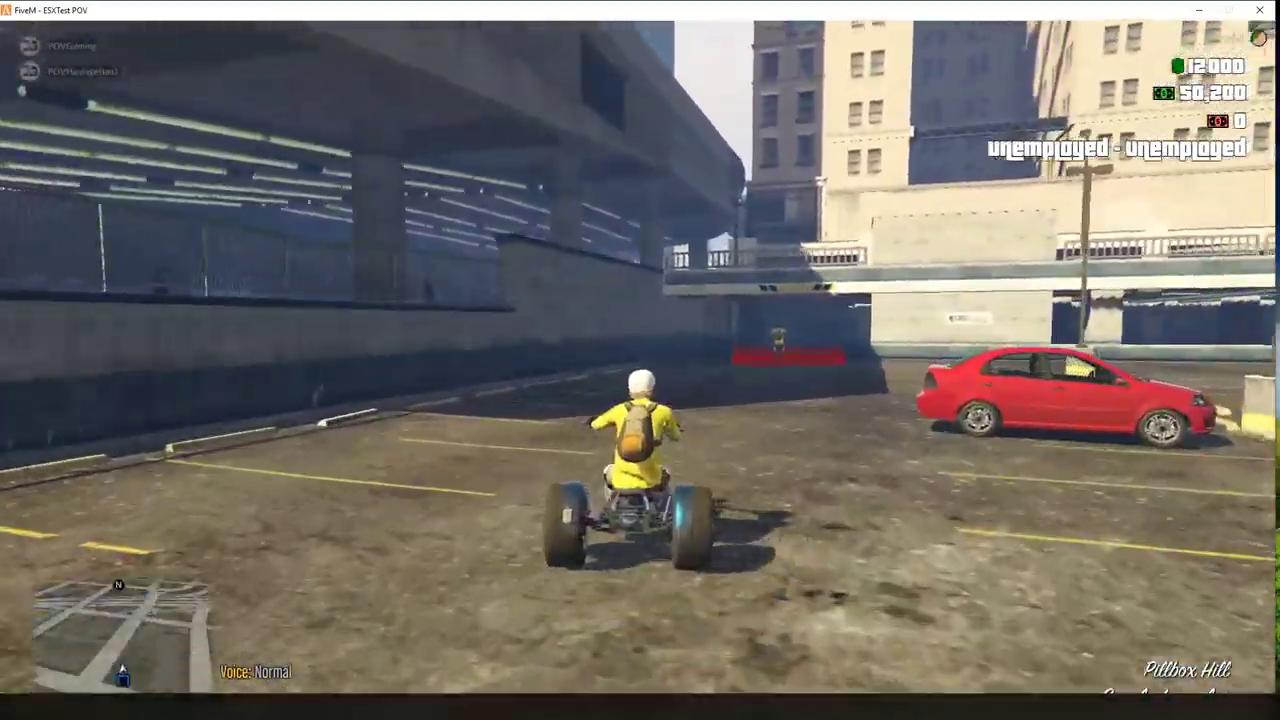
key(w)
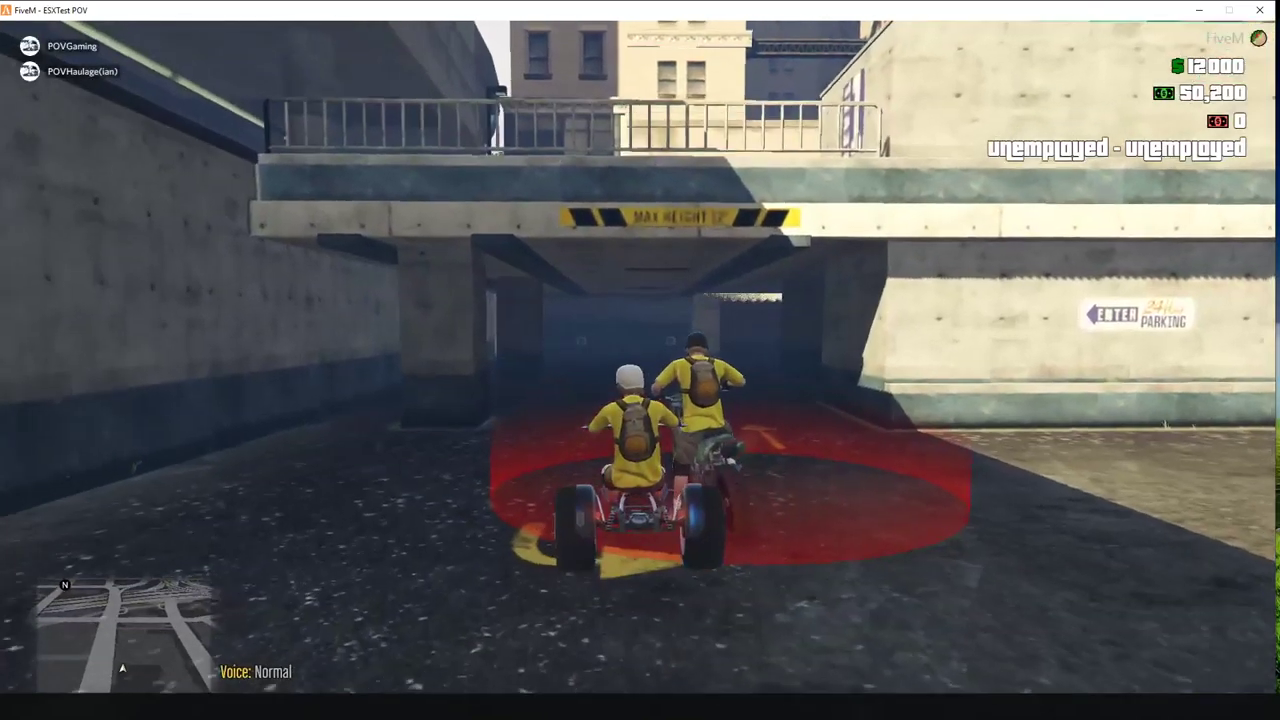
key(a)
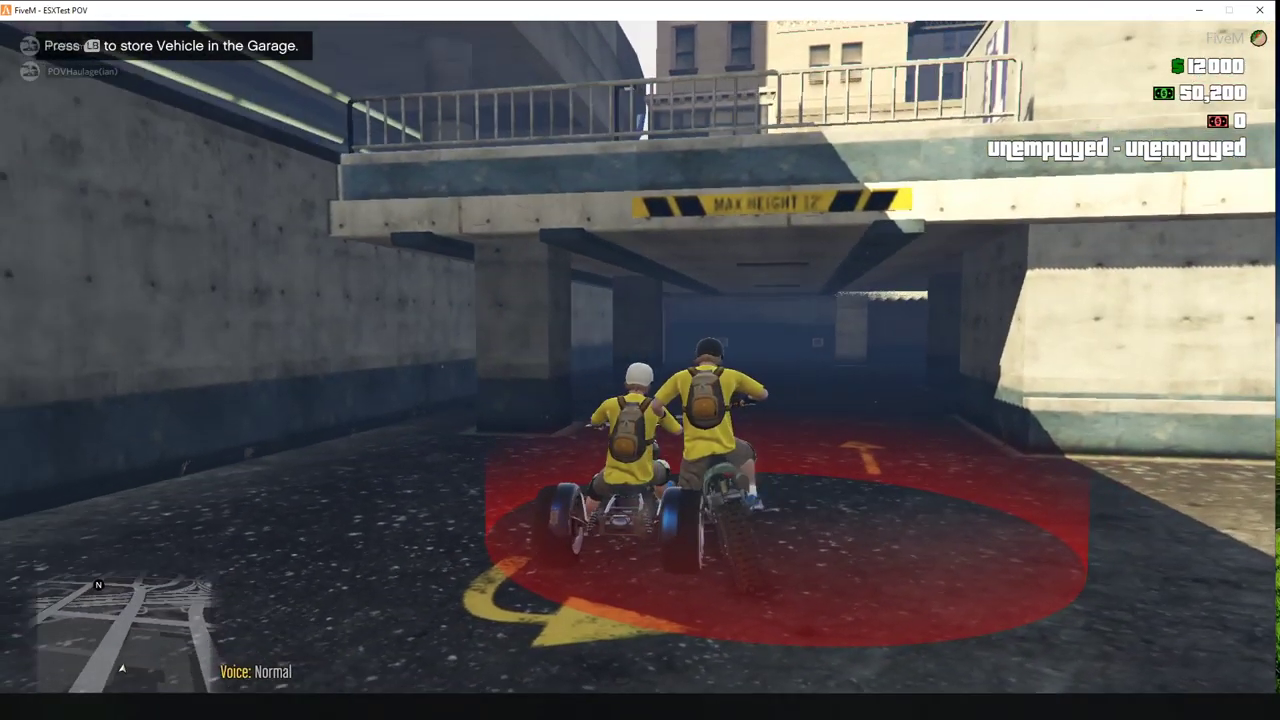
Step: Store the Chimera in the garage and walk to the green marker beside the parking booth
key(e)
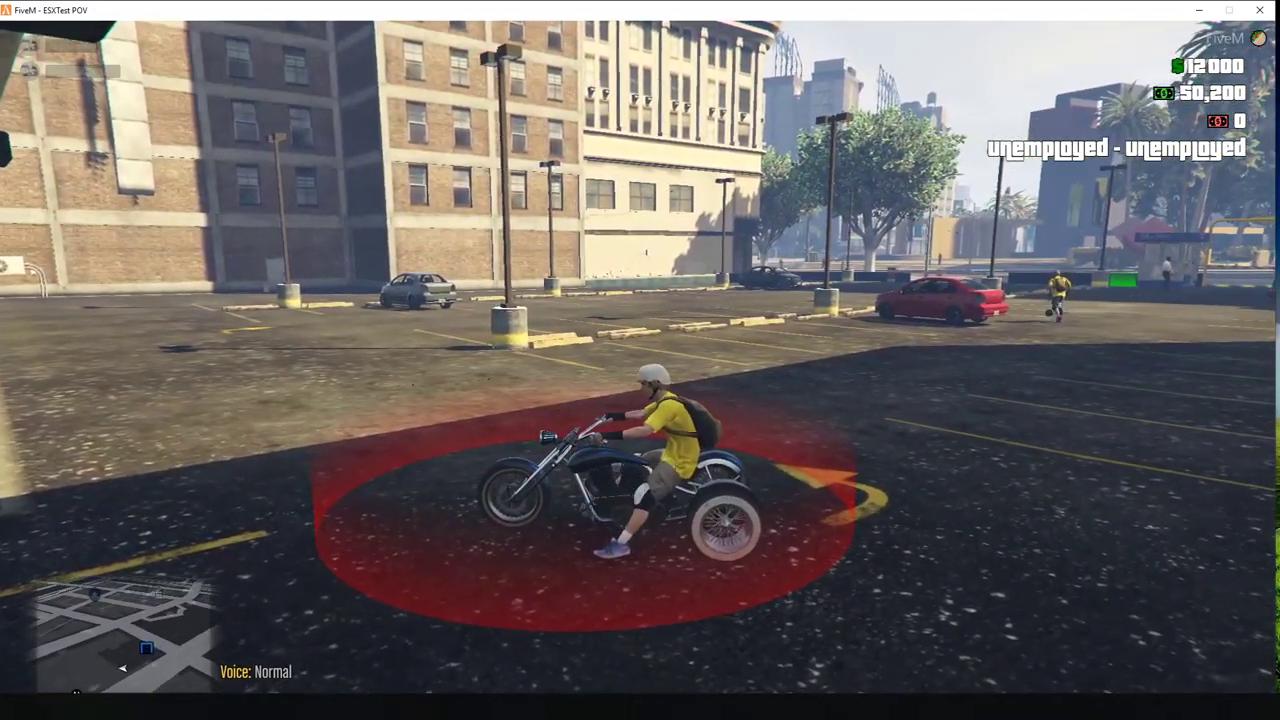
key(Return)
key(w)
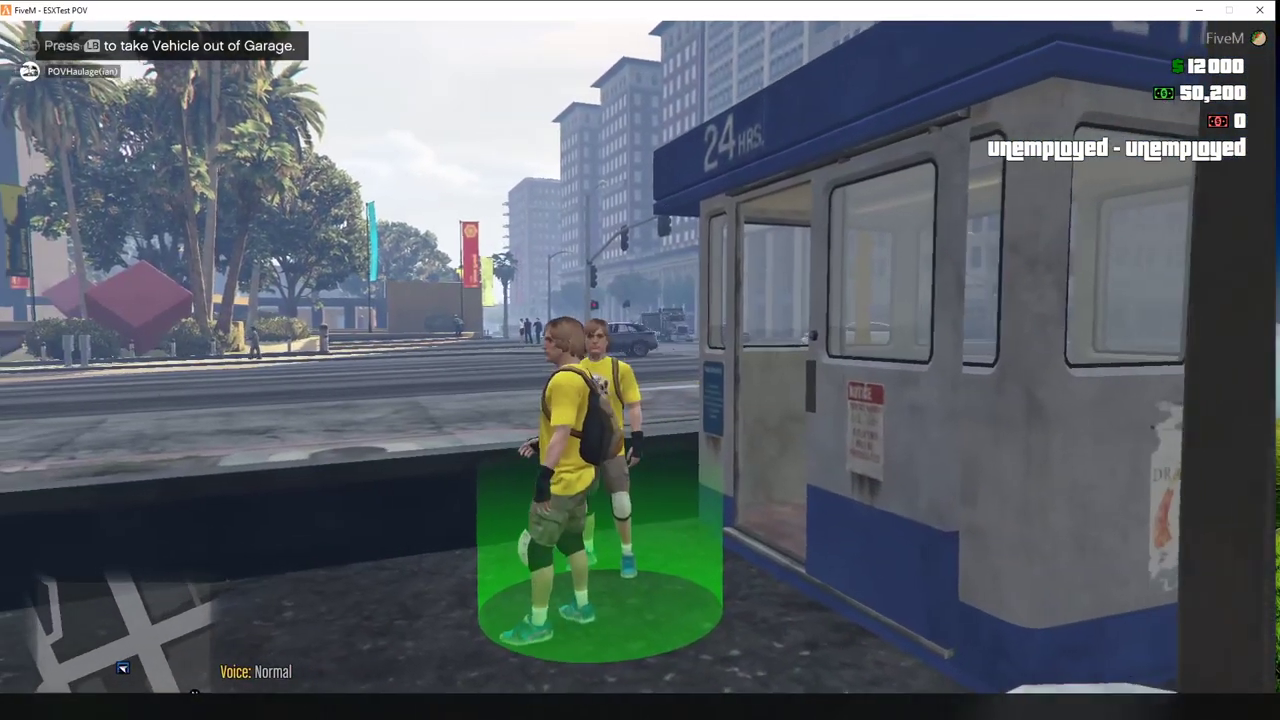
Step: Open the garage menu at the green marker, check the list of owned cars, and step away from the marker
key(e)
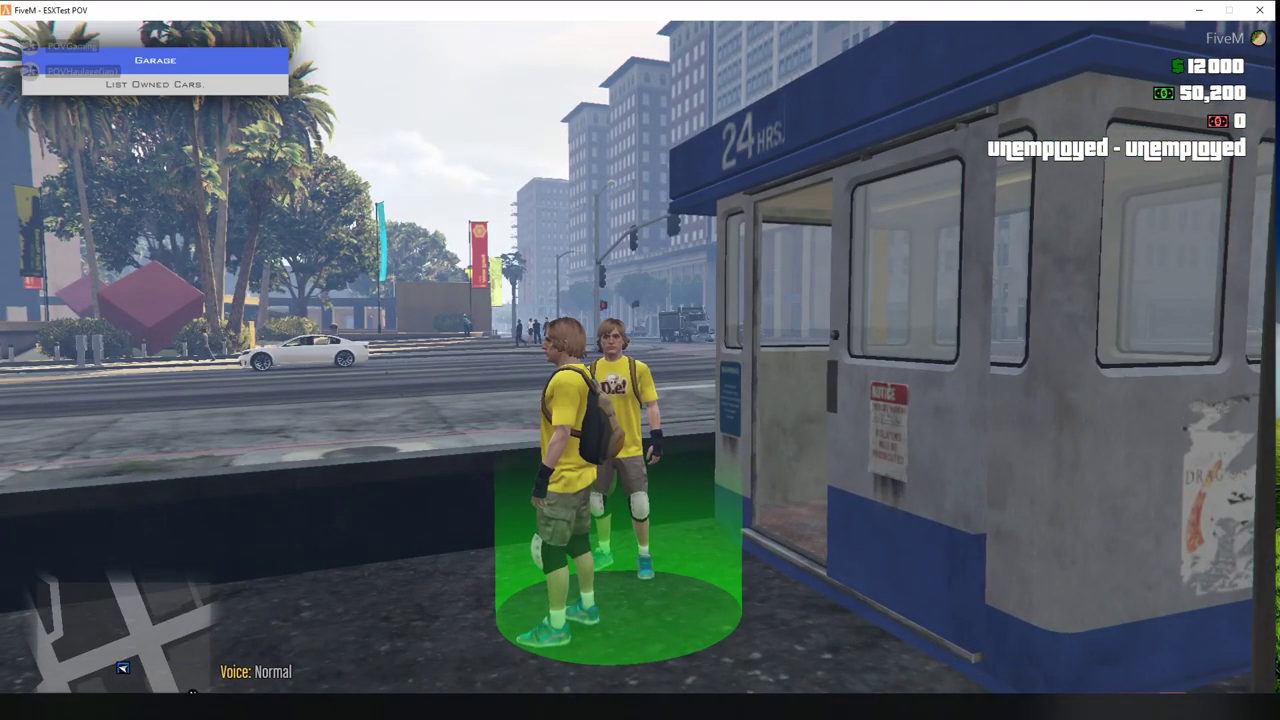
key(Return)
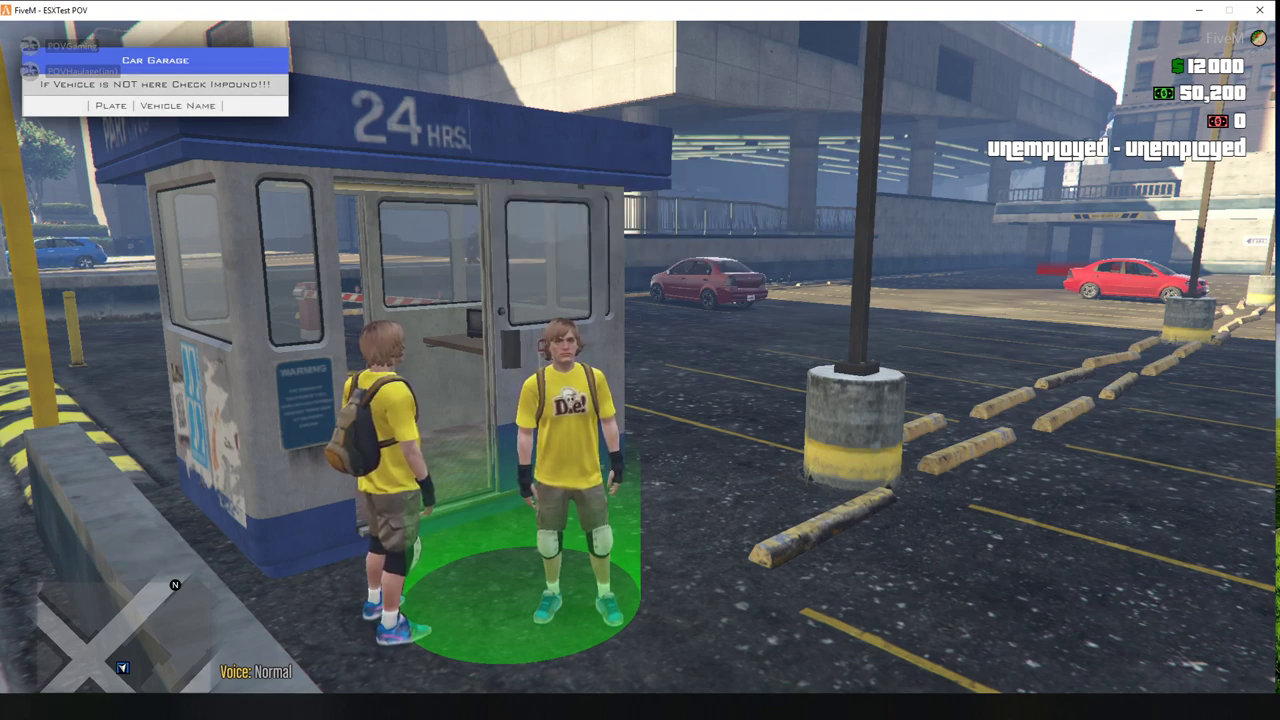
key(Up)
key(Up)
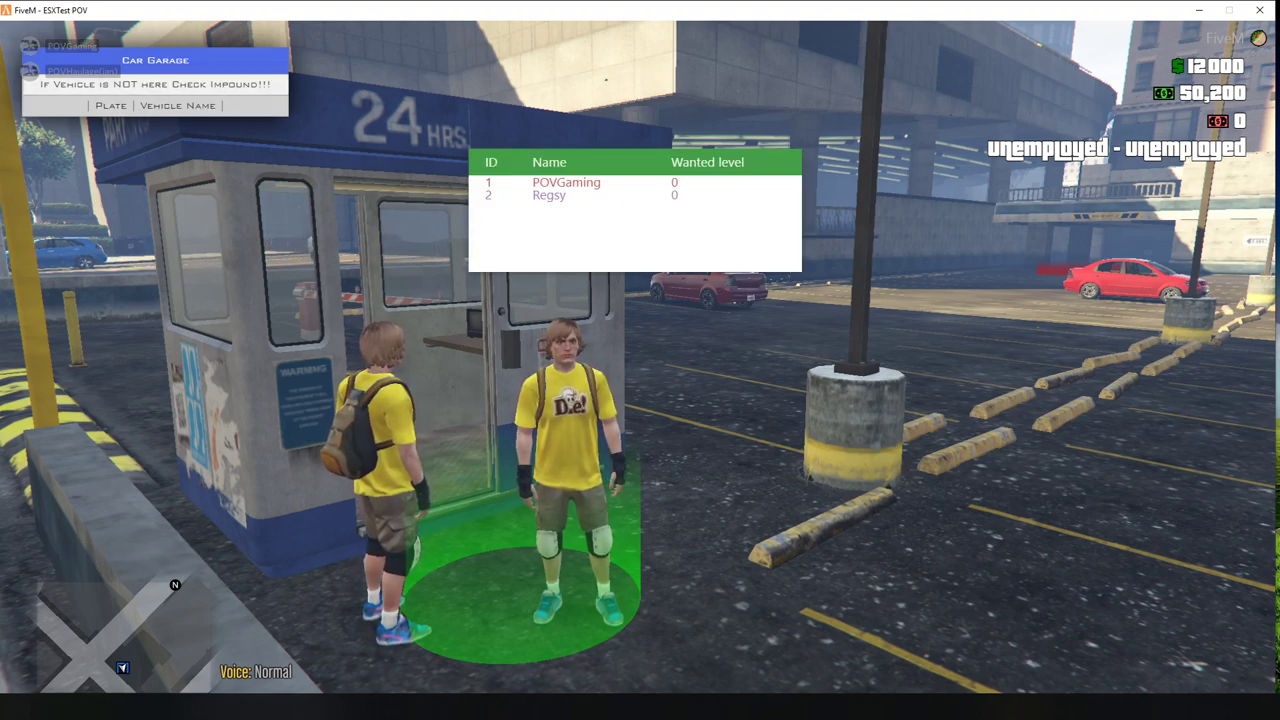
key(Up)
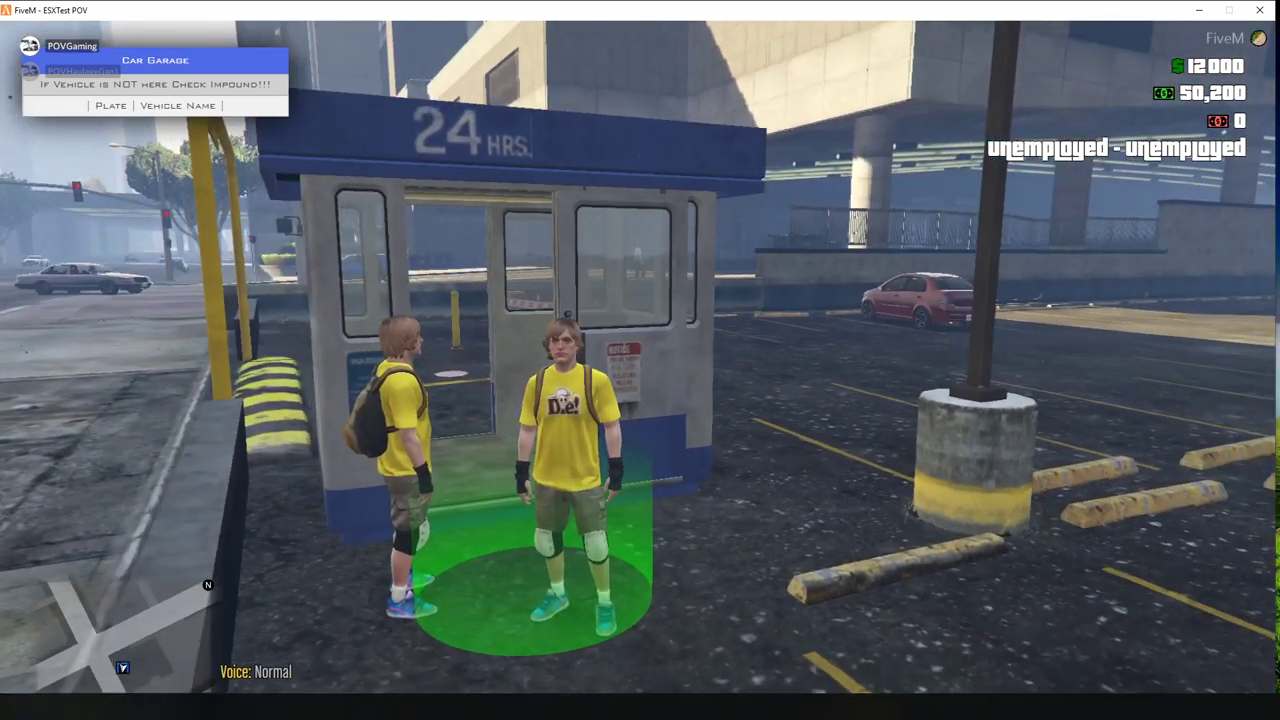
key(d)
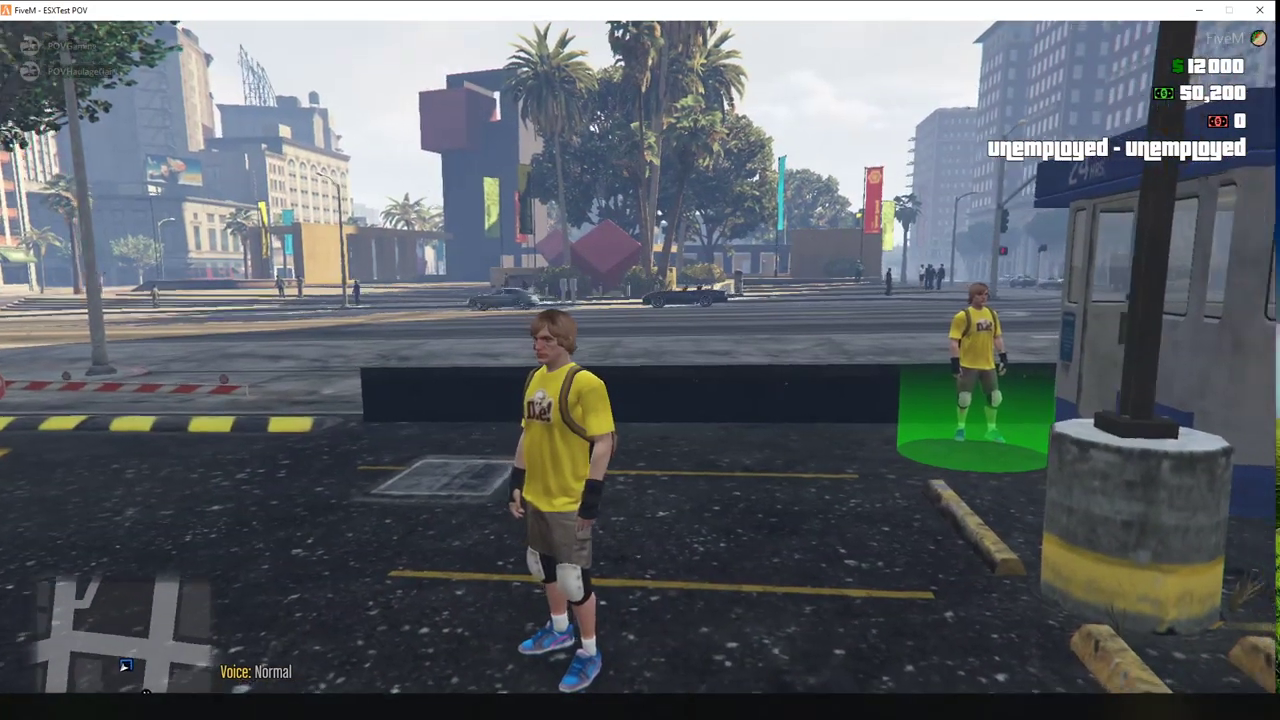
Step: Return to the green marker beside the booth, list the owned cars again, and close the garage menu
key(w)
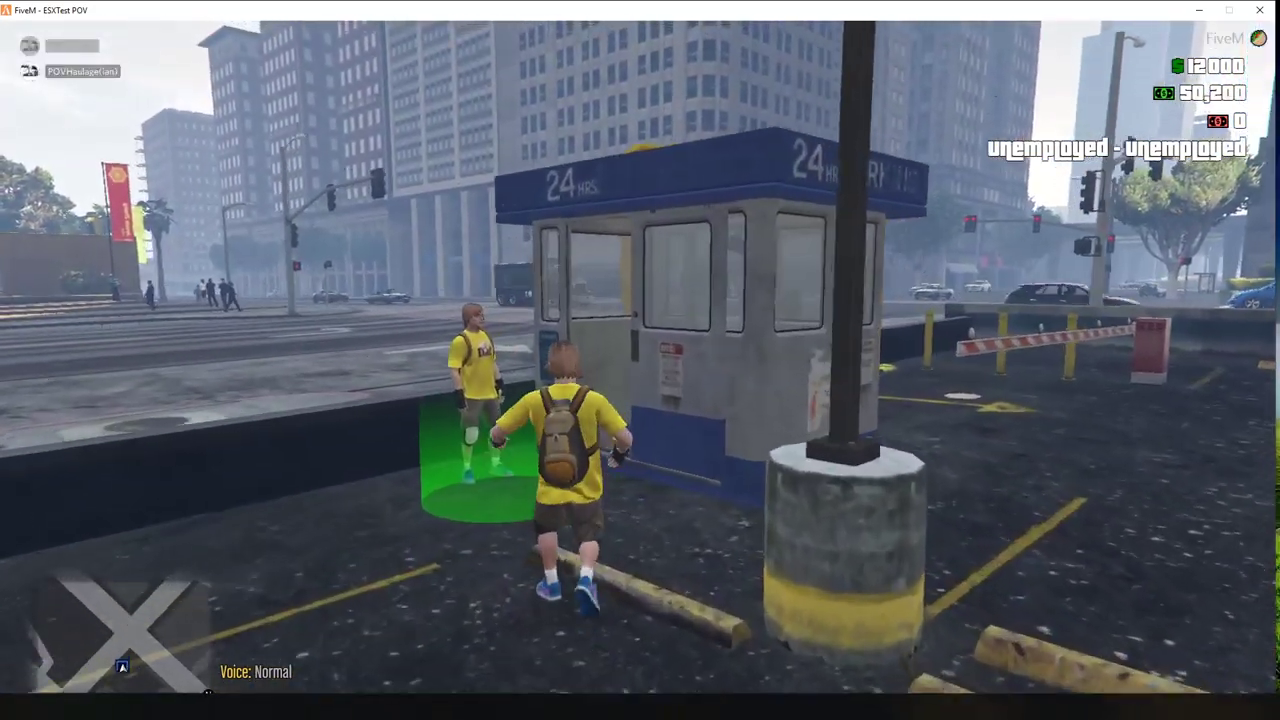
key(a)
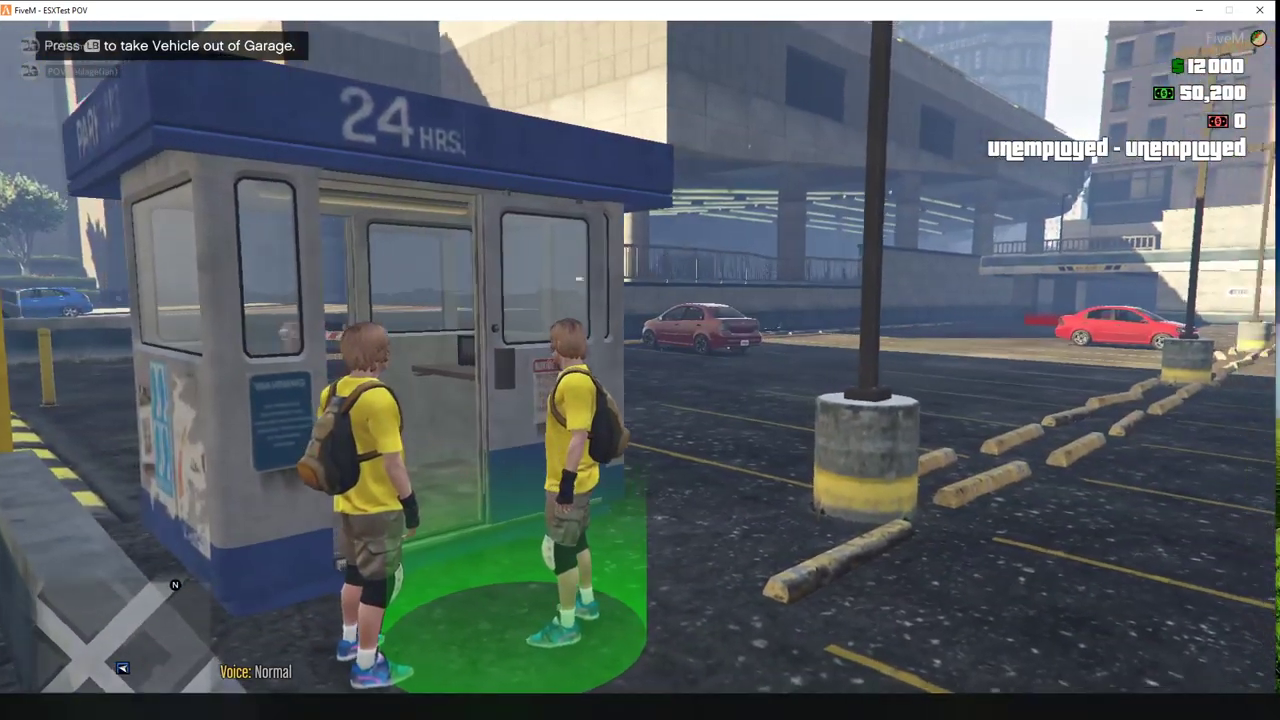
key(s)
key(e)
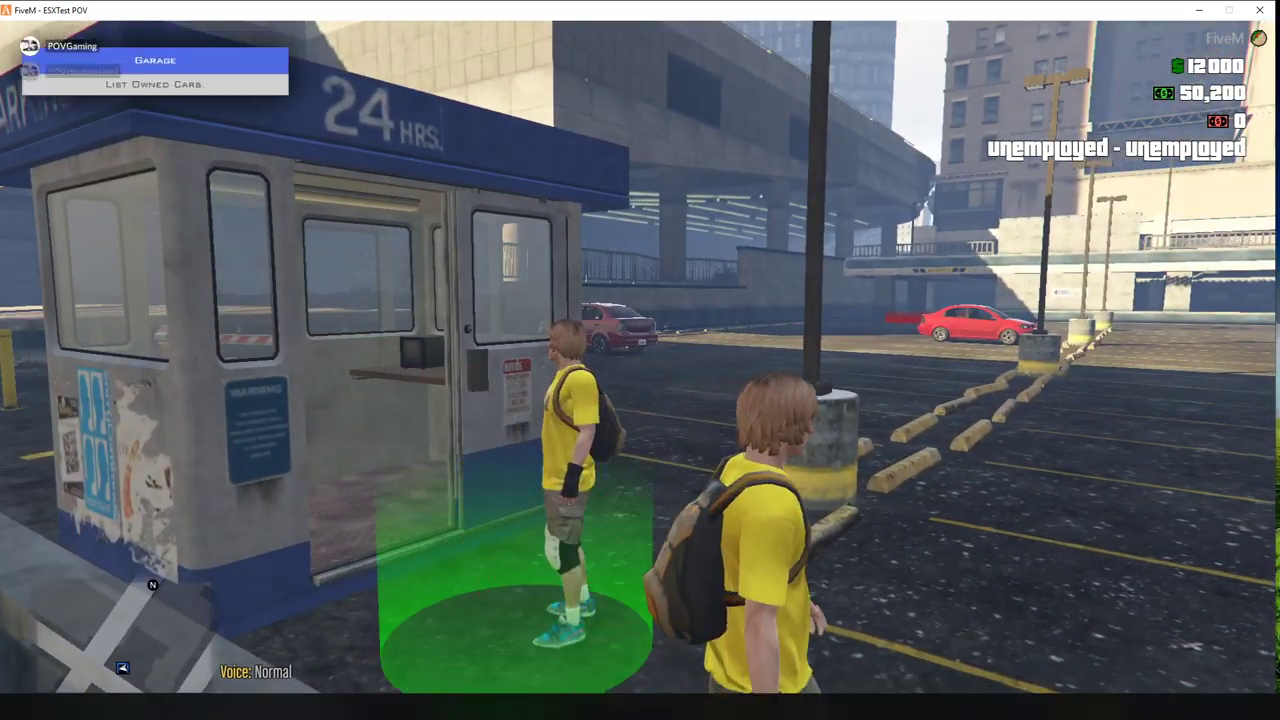
key(w)
key(d)
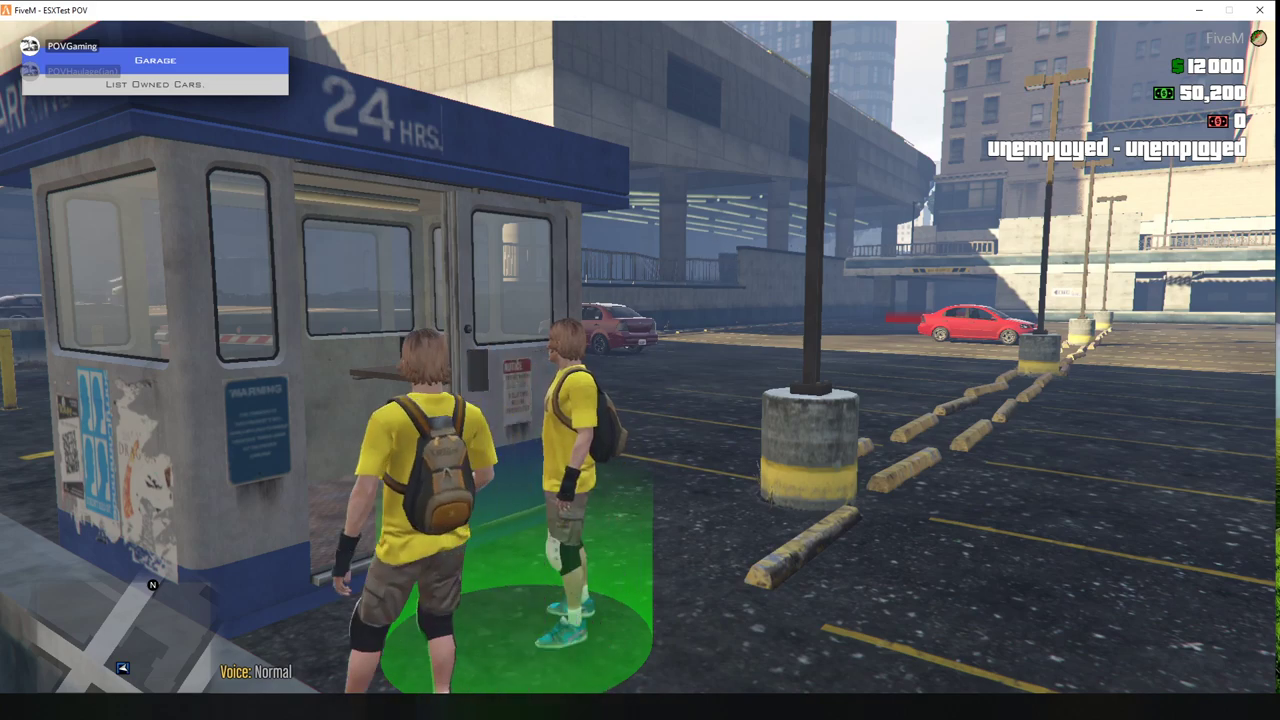
key(Return)
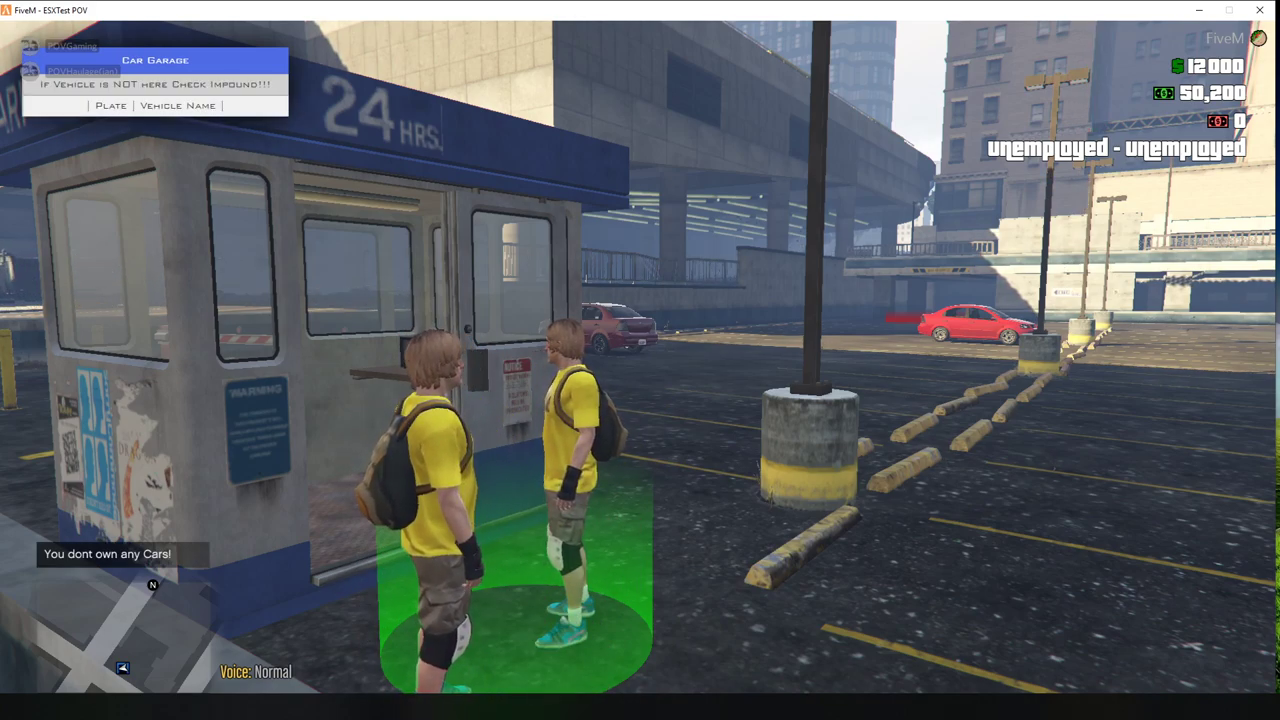
key(Up)
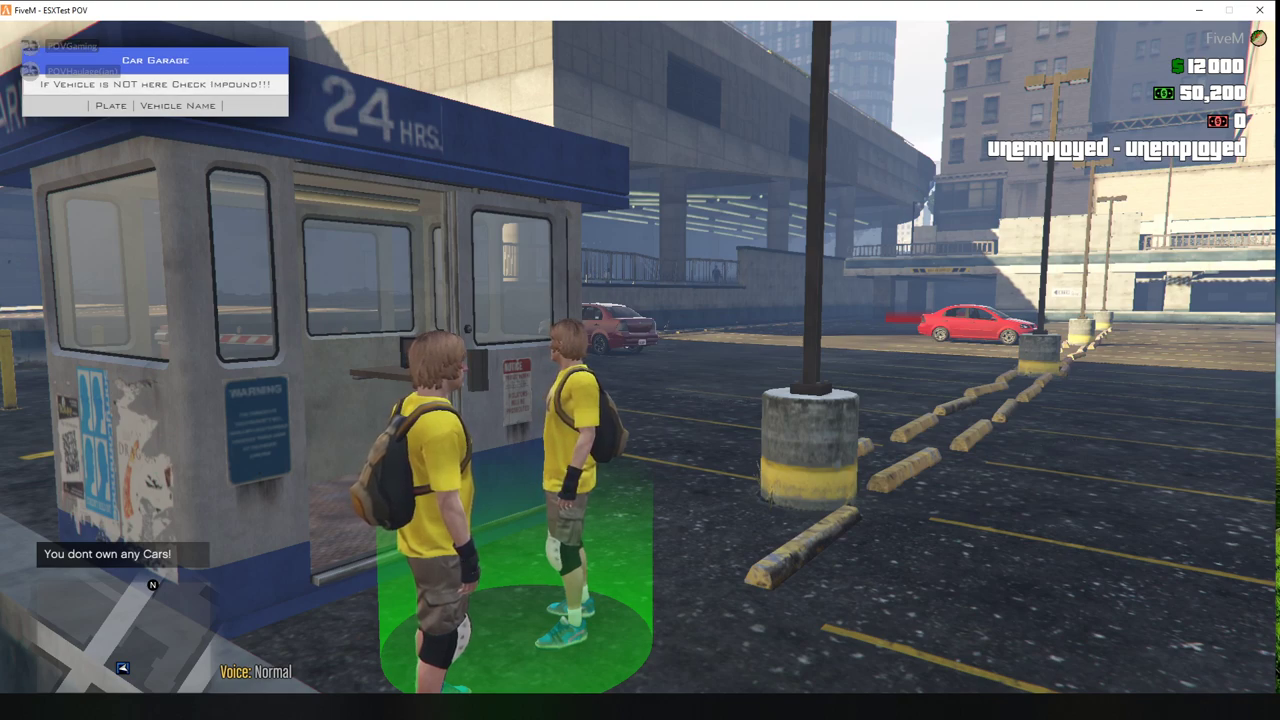
key(z)
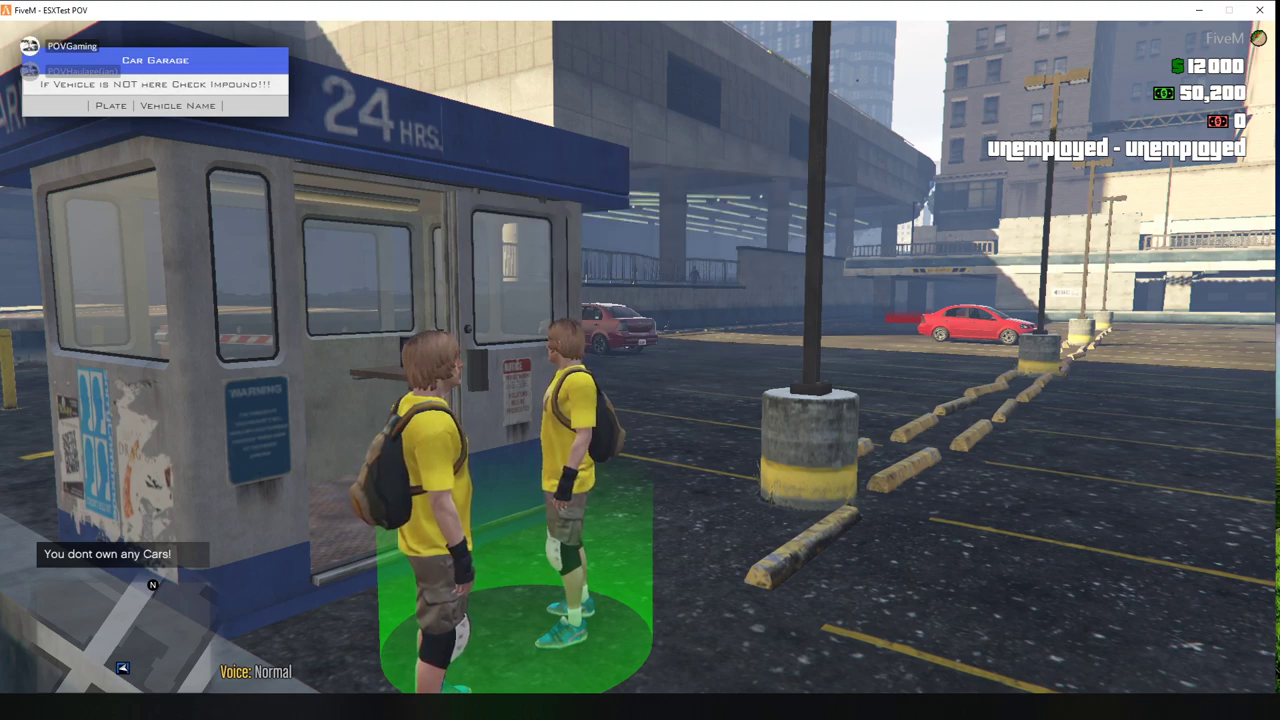
key(BackSpace)
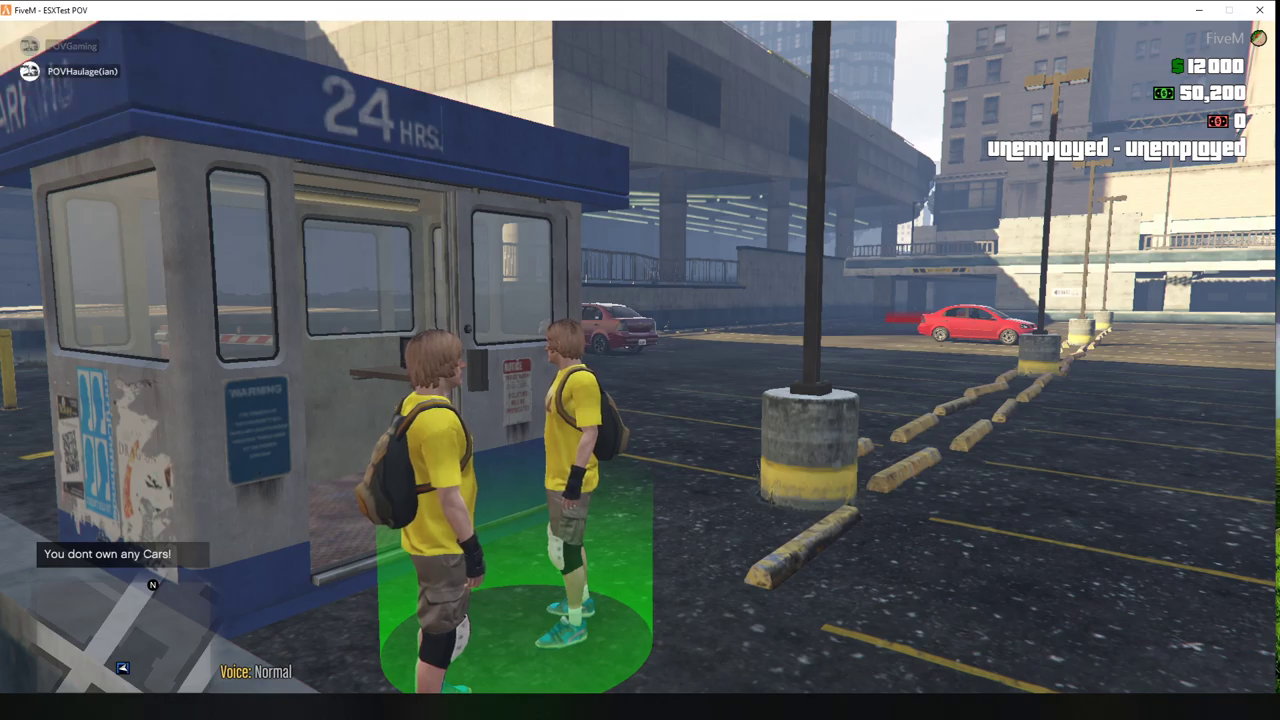
Step: Run across the car park to the red marker and try to store a vehicle while on foot
key(w)
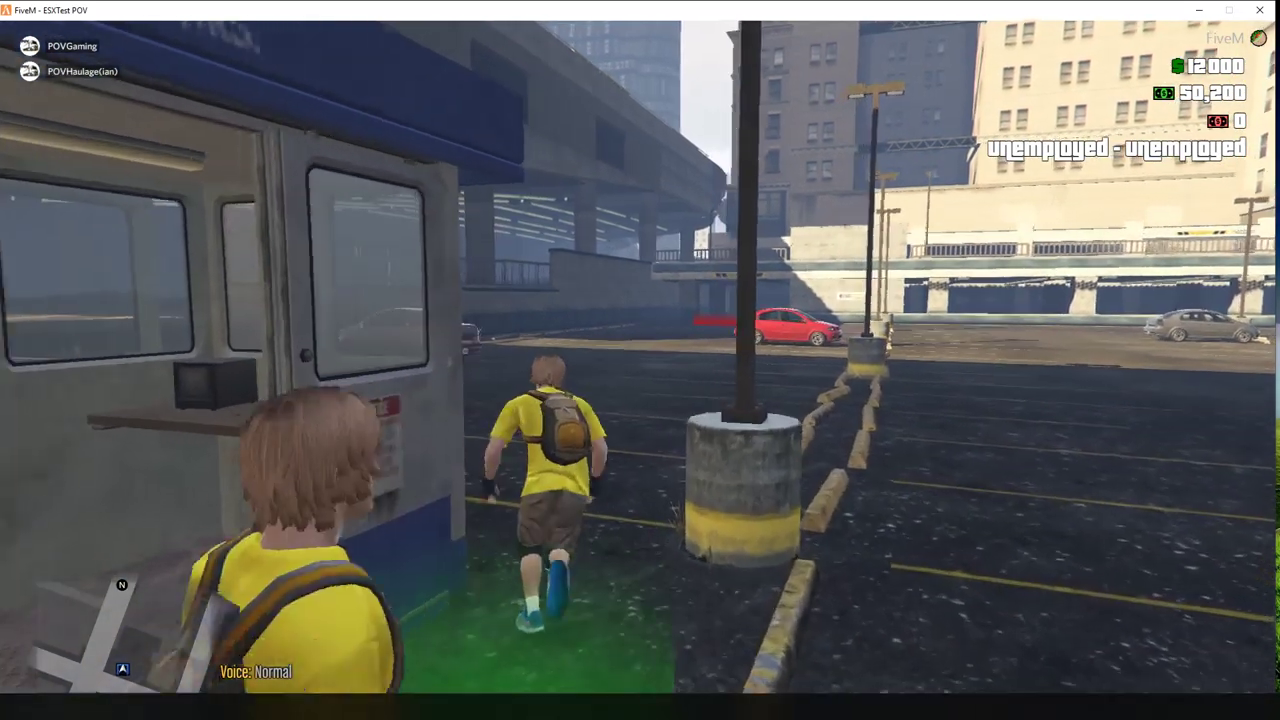
key(w)
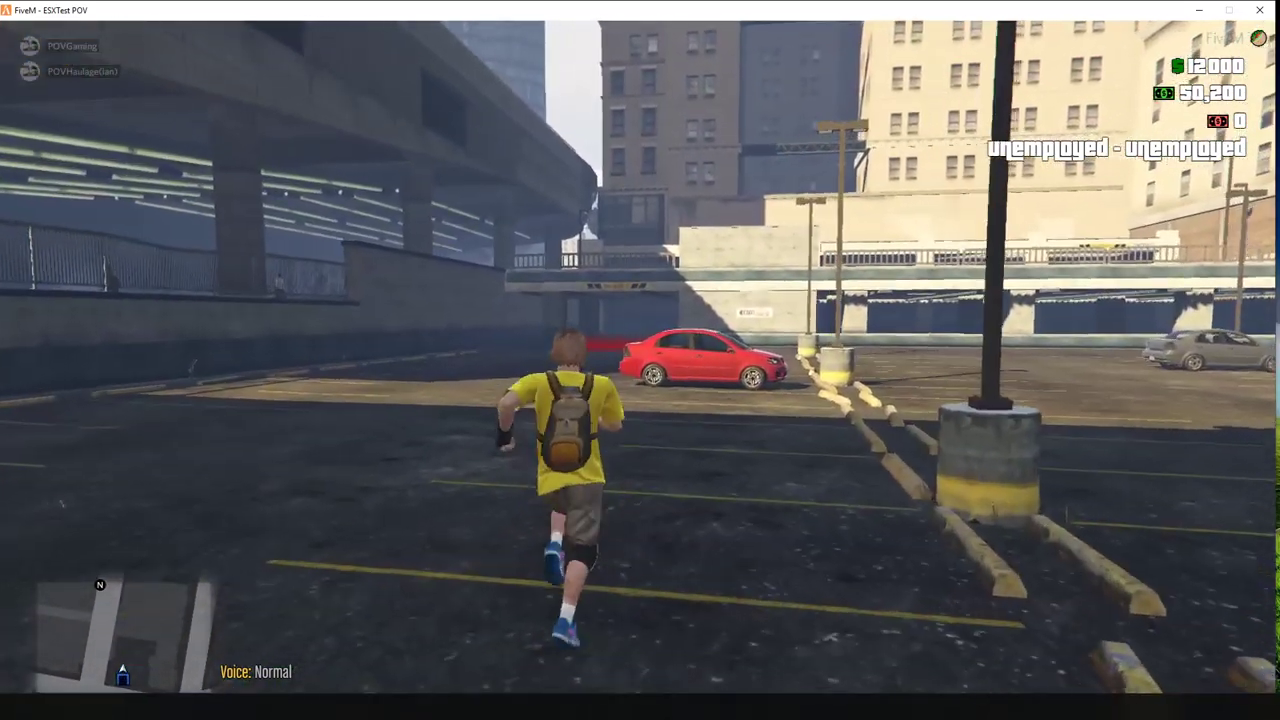
key(w)
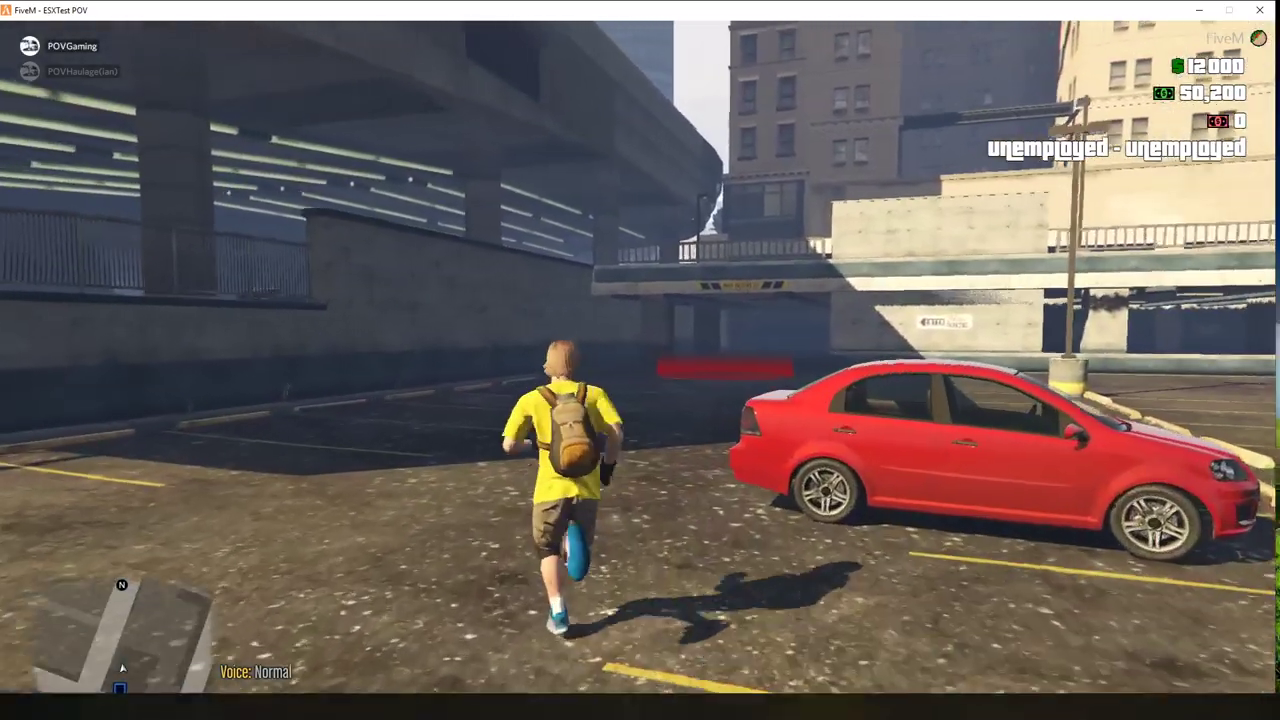
key(w)
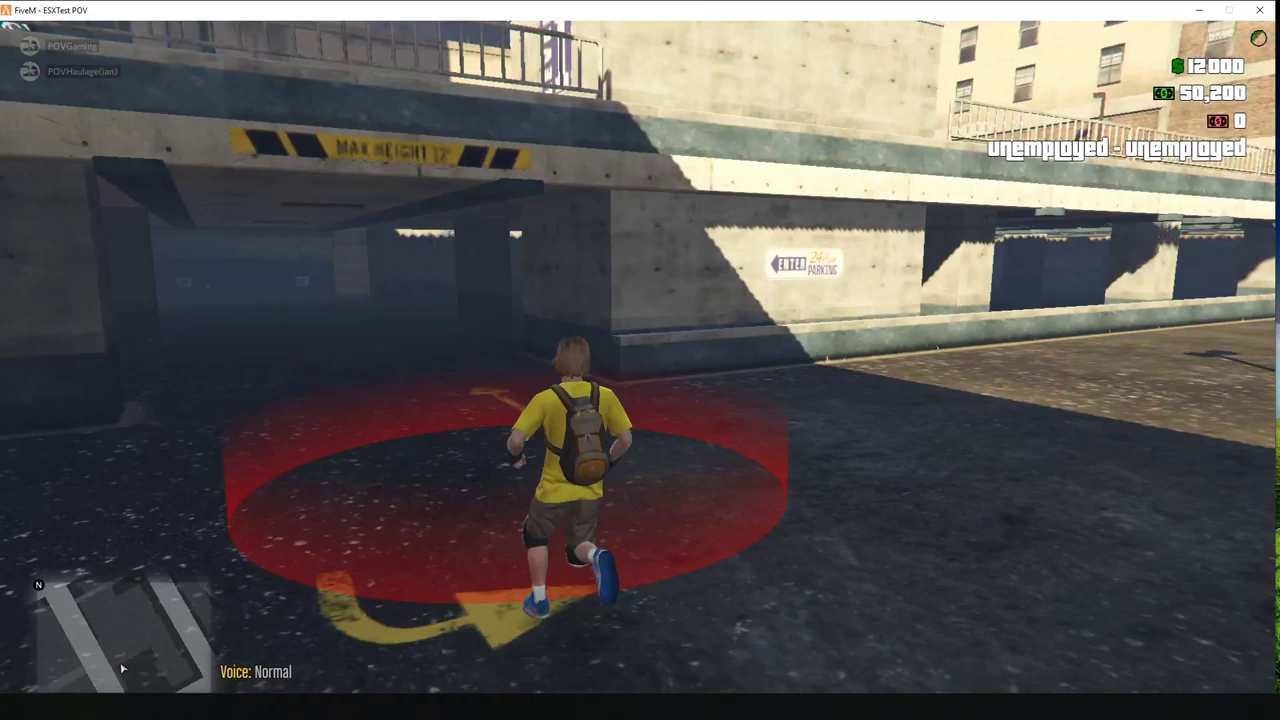
mouse_move(122, 668)
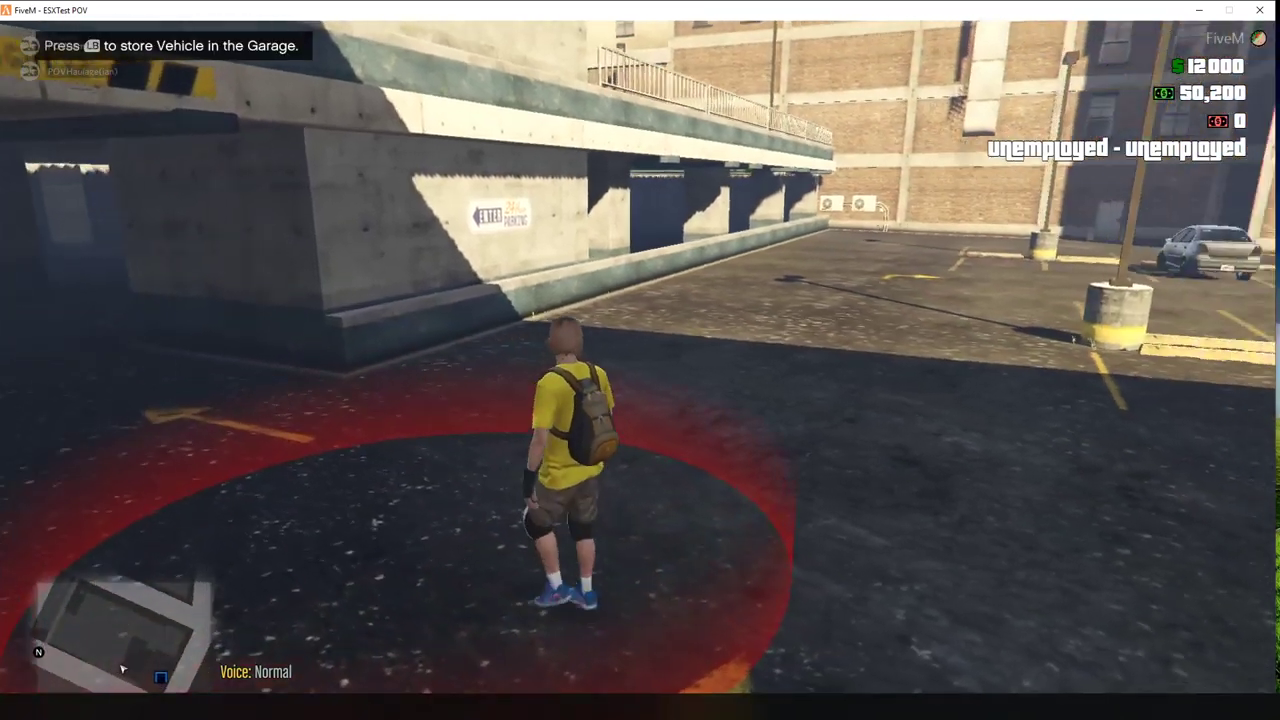
key(e)
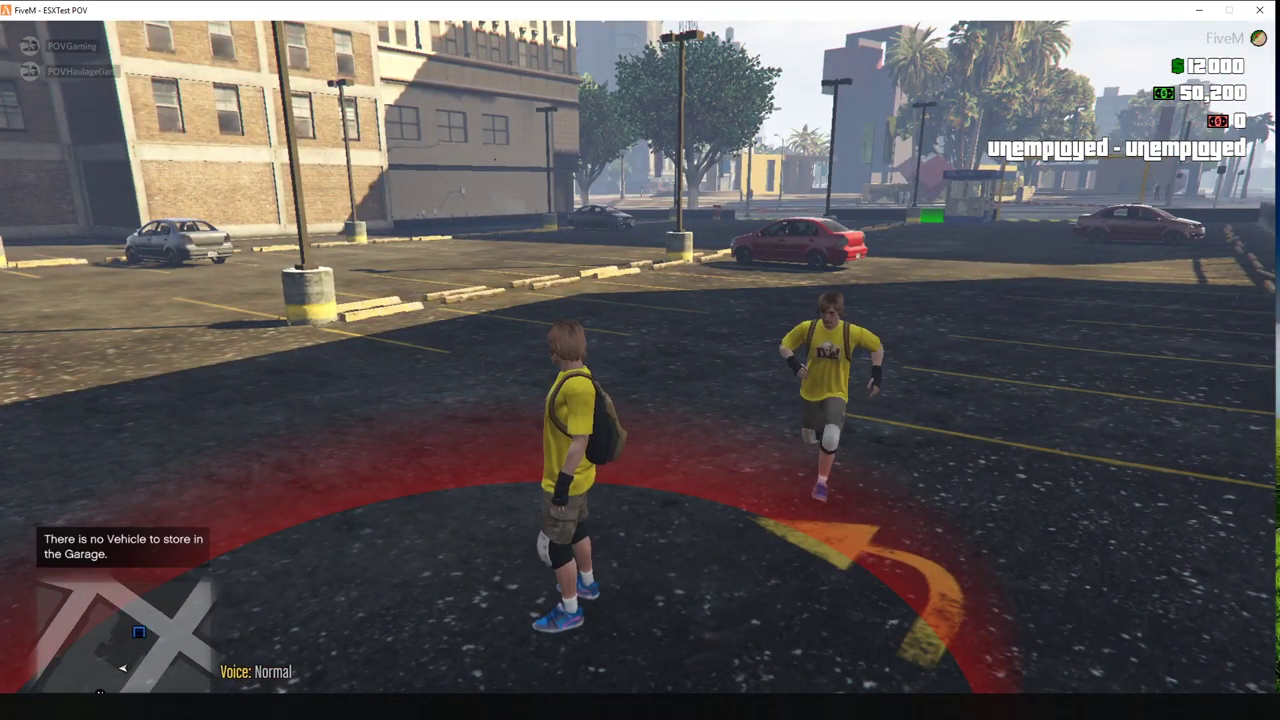
Step: Run back to the red Declasse Asea parked in the car park and get into the driver's seat
key(w)
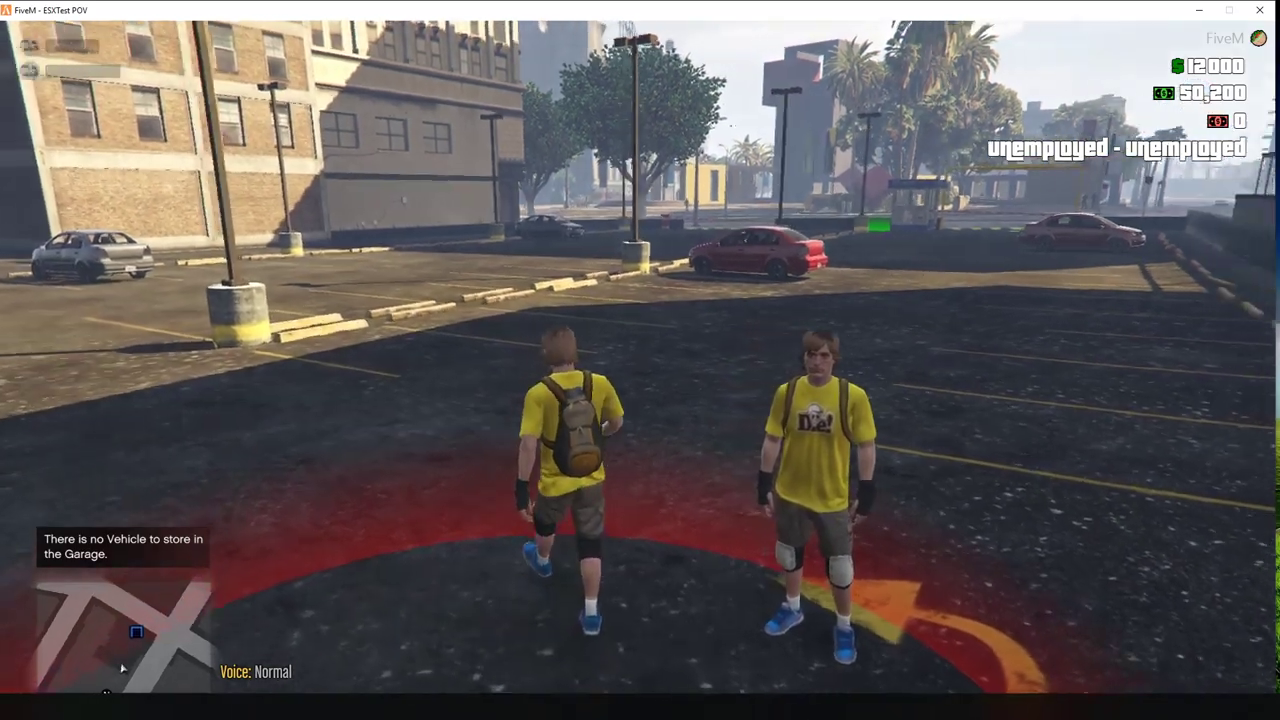
key(shift+w)
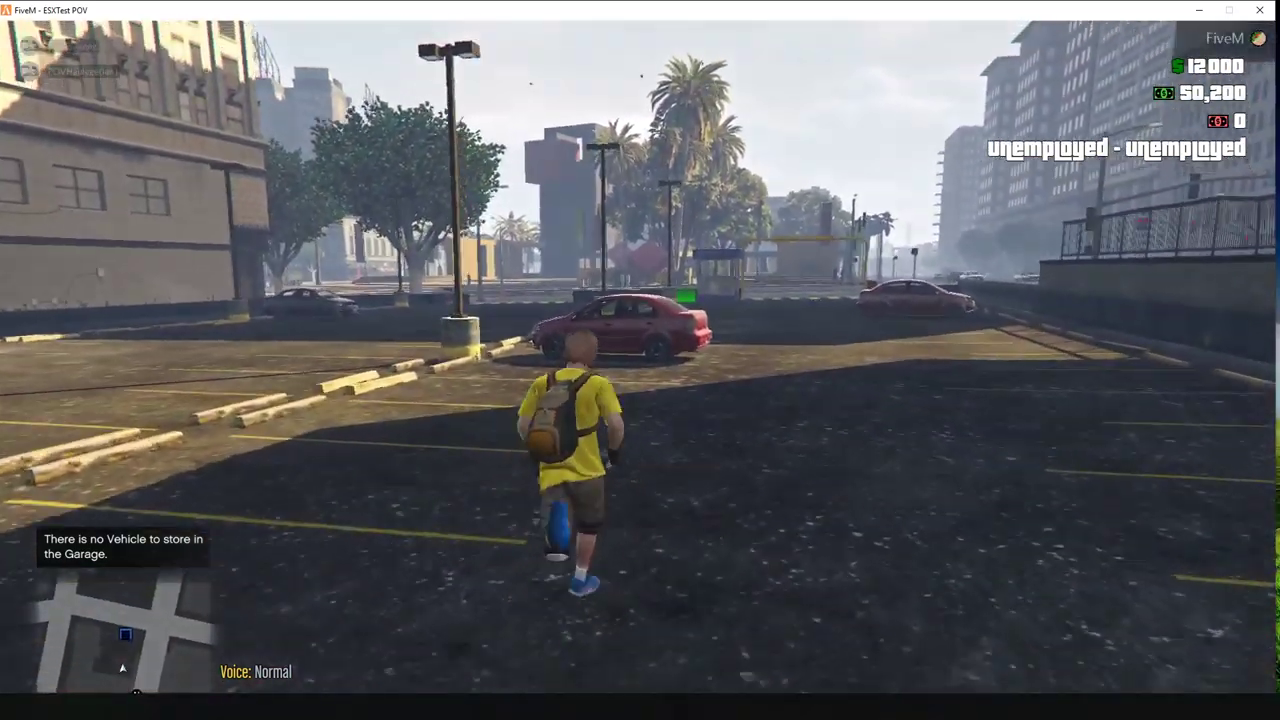
key(w)
key(e)
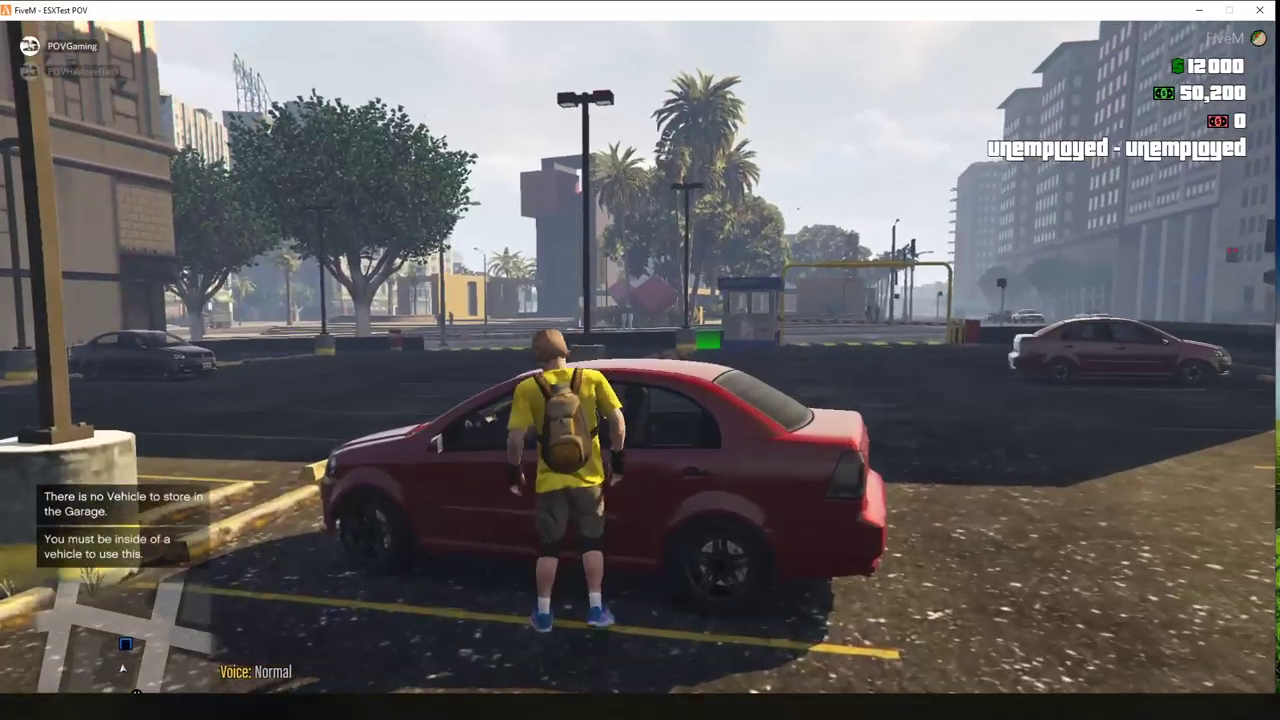
key(f)
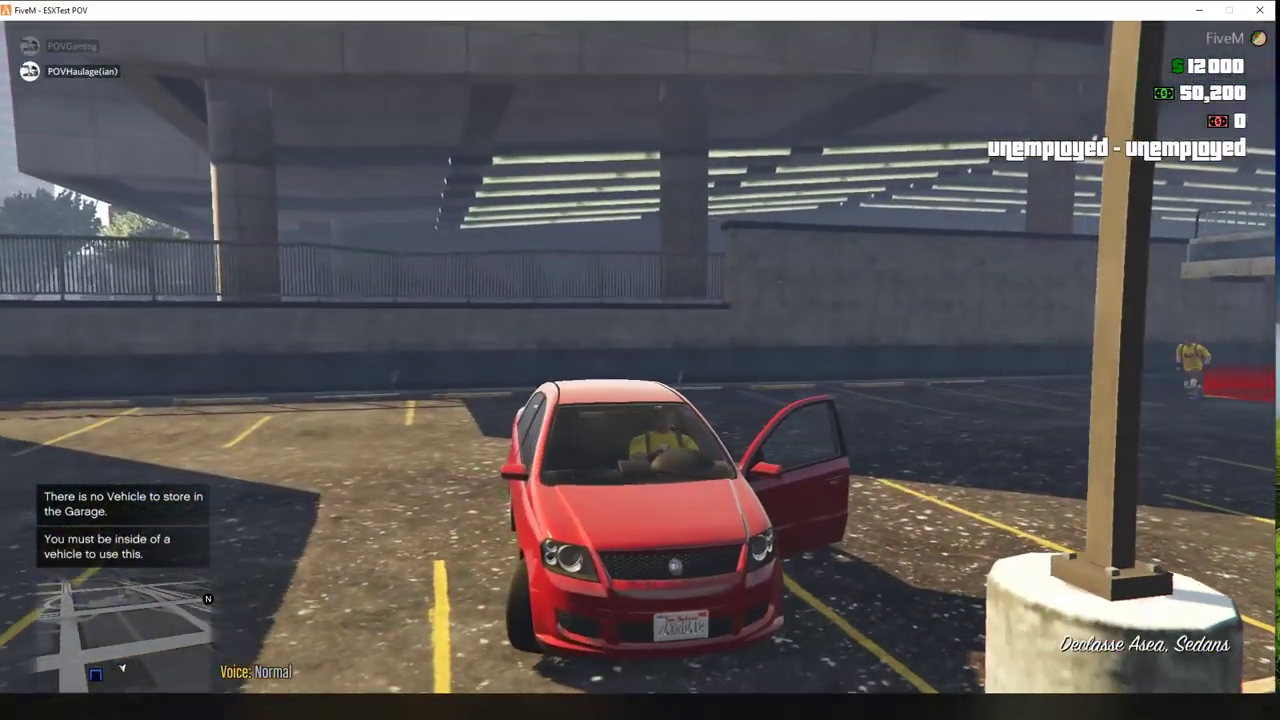
Step: Drive the red Asea to the red marker and try to store it in the garage as an owned car
key(s)
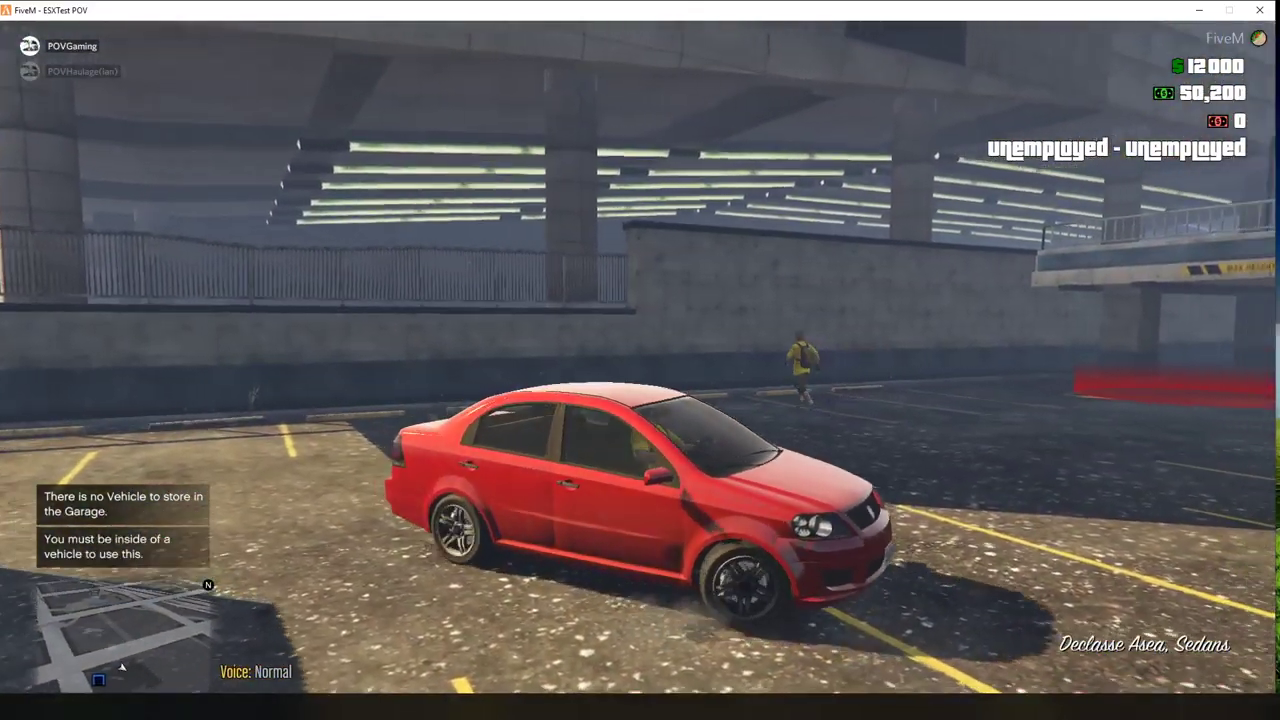
key(w)
key(a)
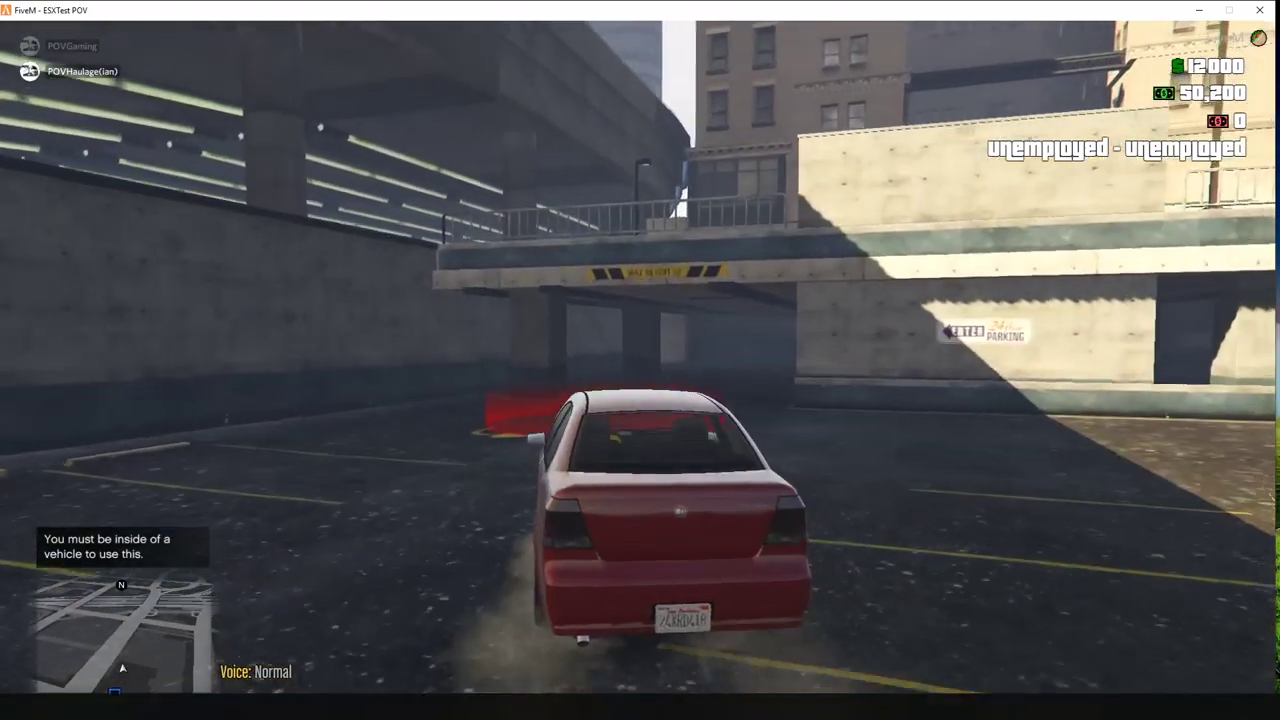
key(w)
key(q)
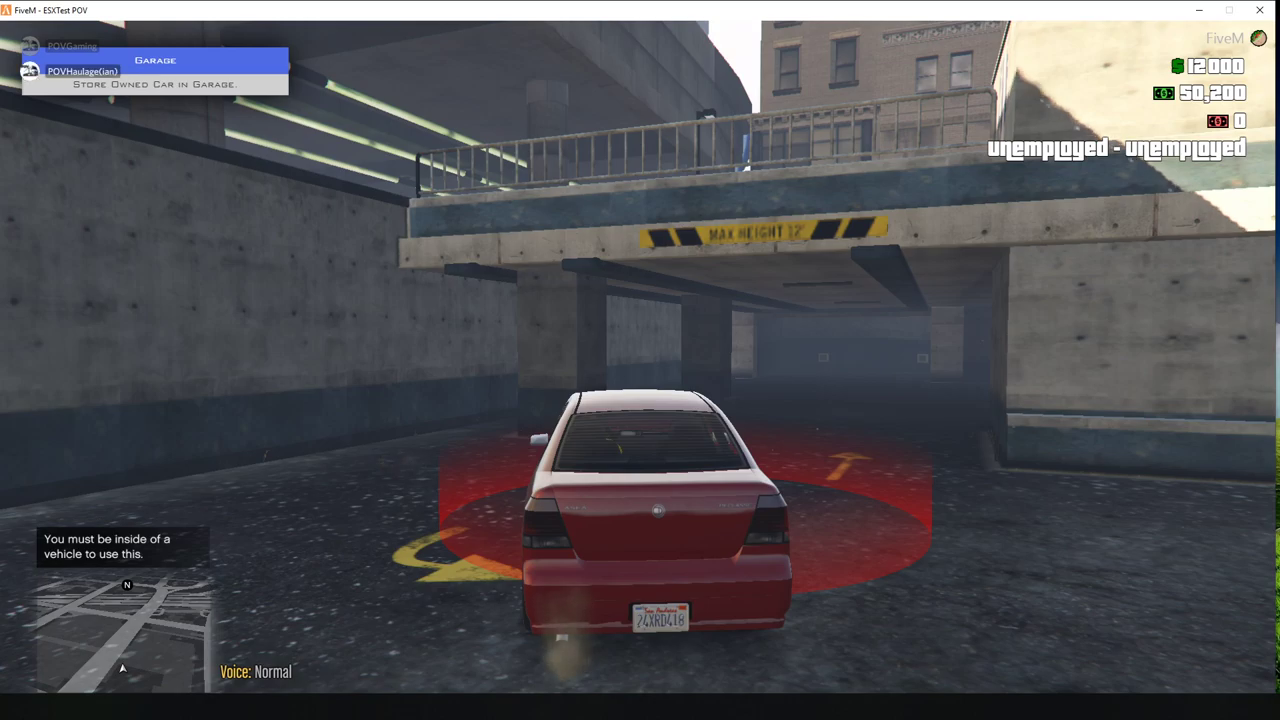
key(d)
key(d)
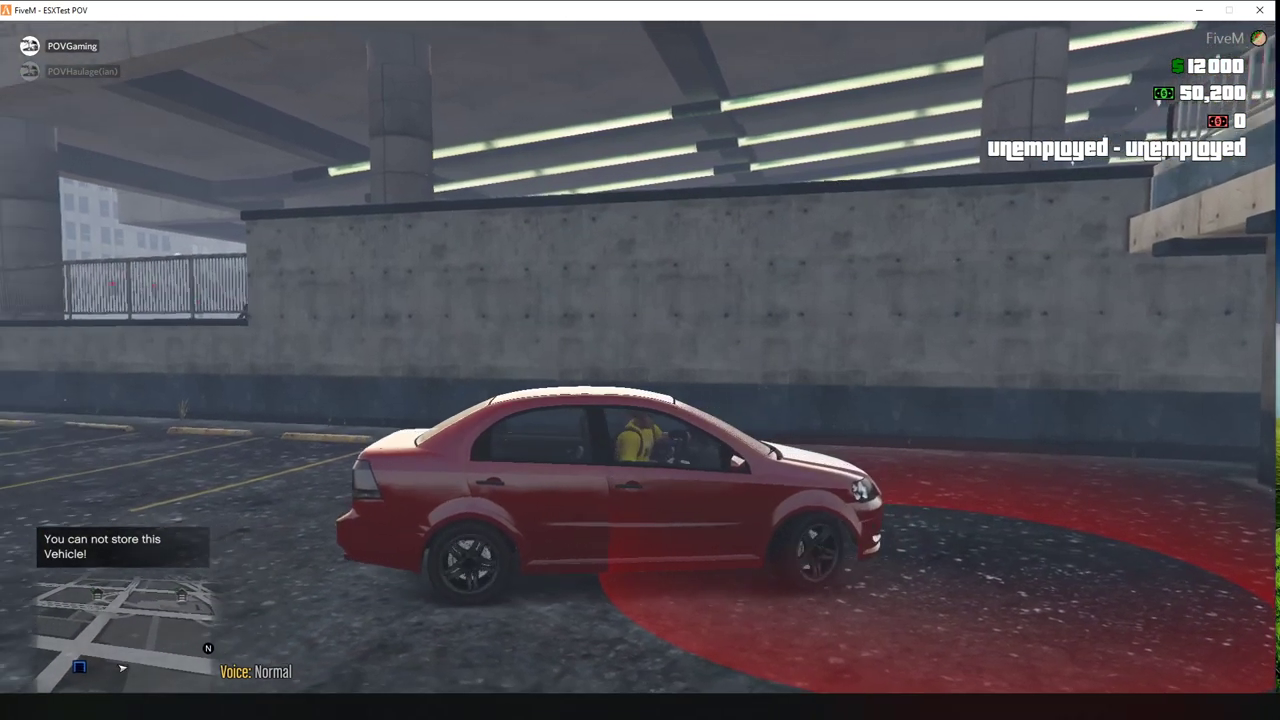
Step: Move the red Asea away from the marker, leave it, and get into the dark sedan parked near the building
key(s)
key(a)
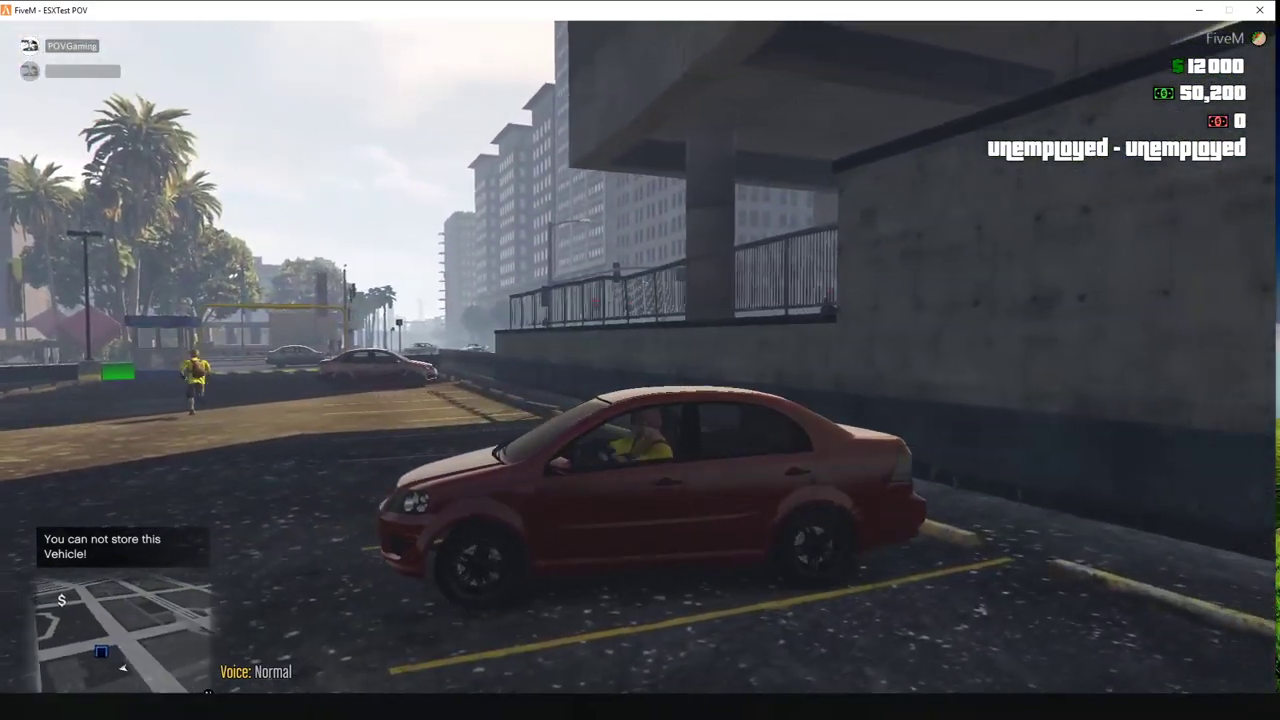
key(w)
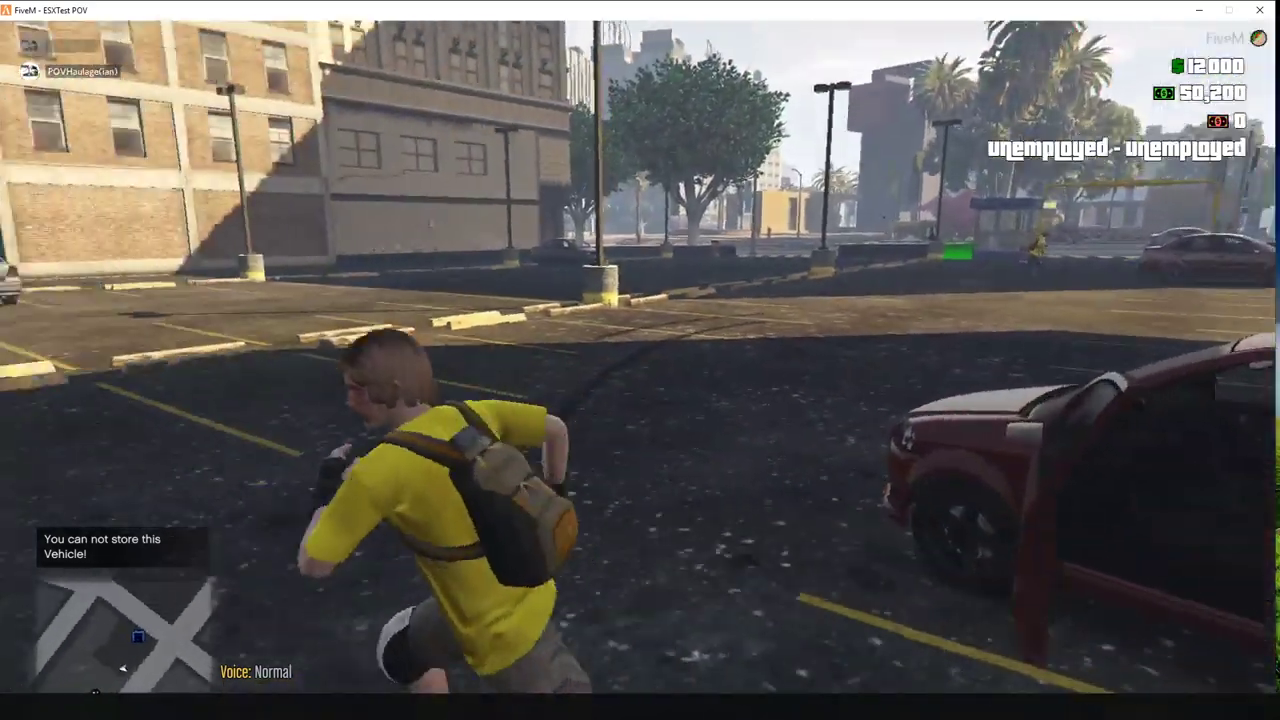
key(w)
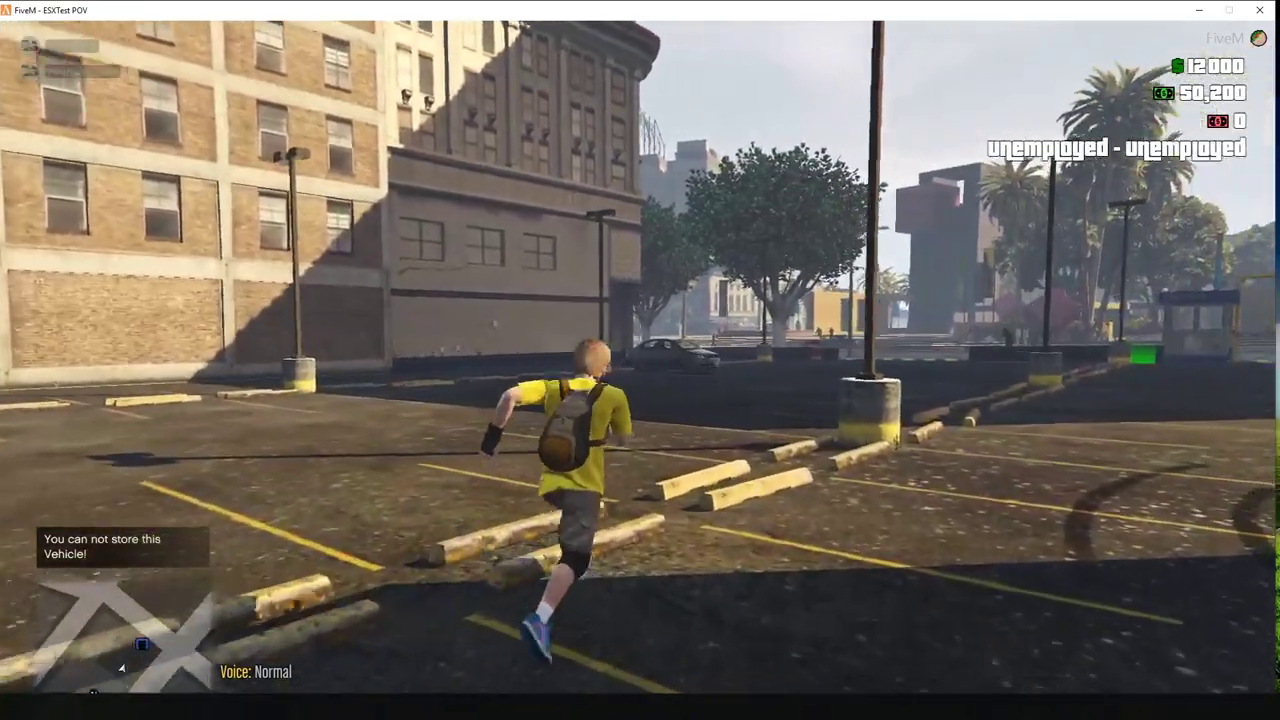
key(w)
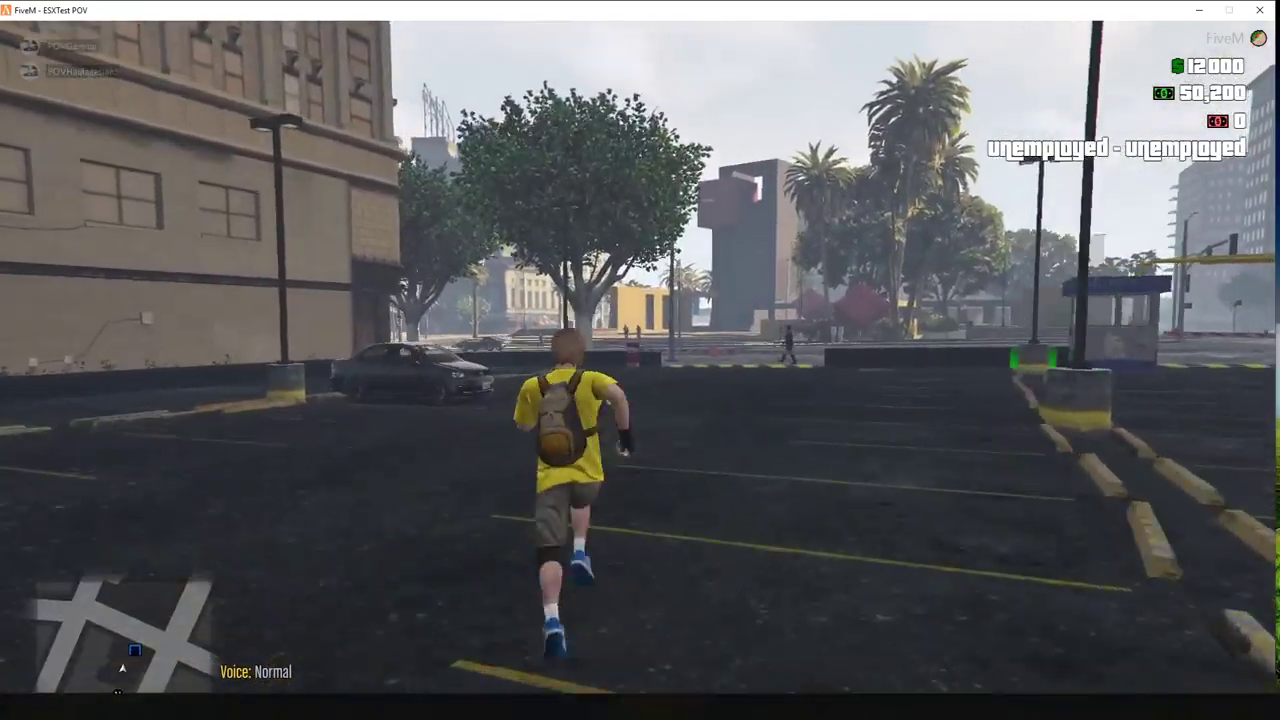
key(w)
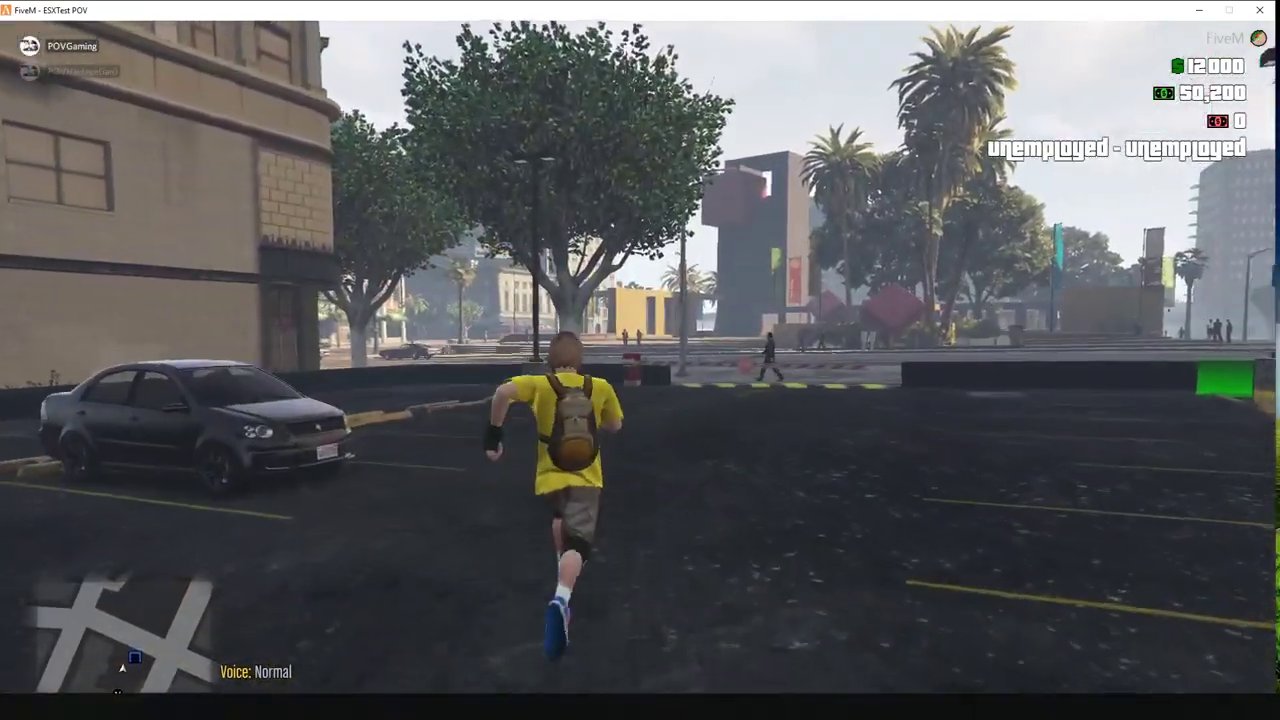
key(w)
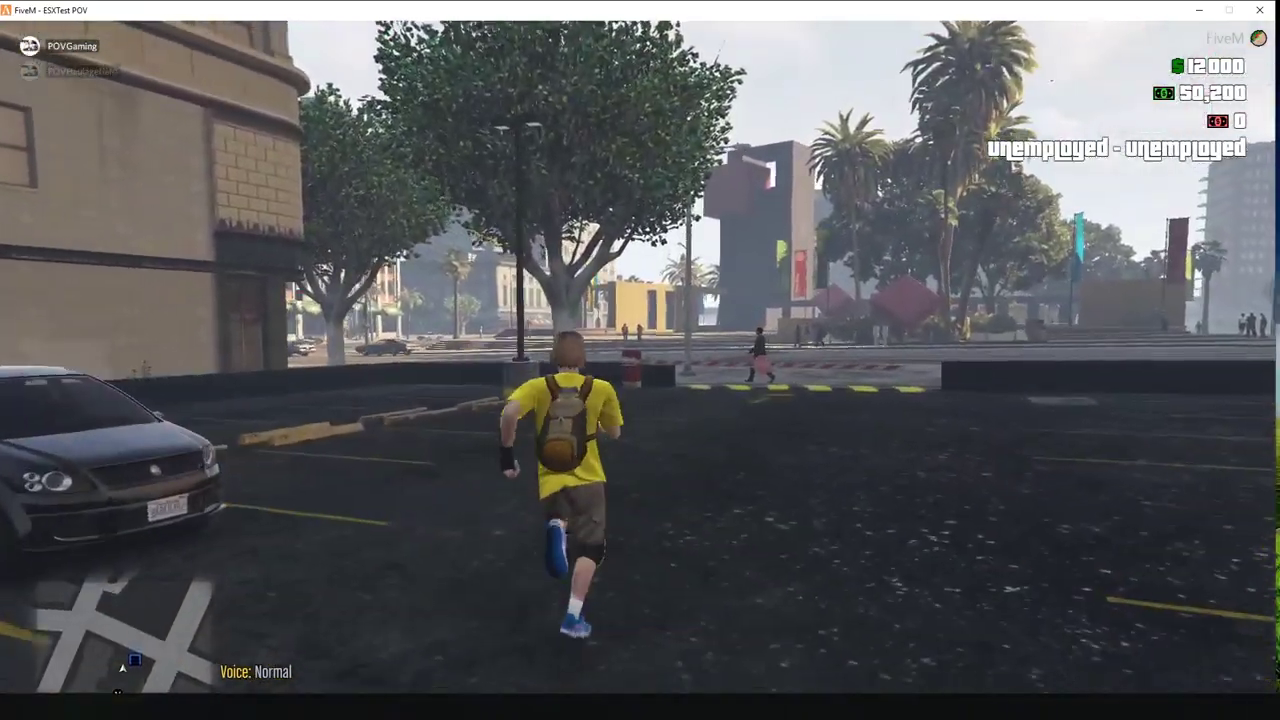
key(f)
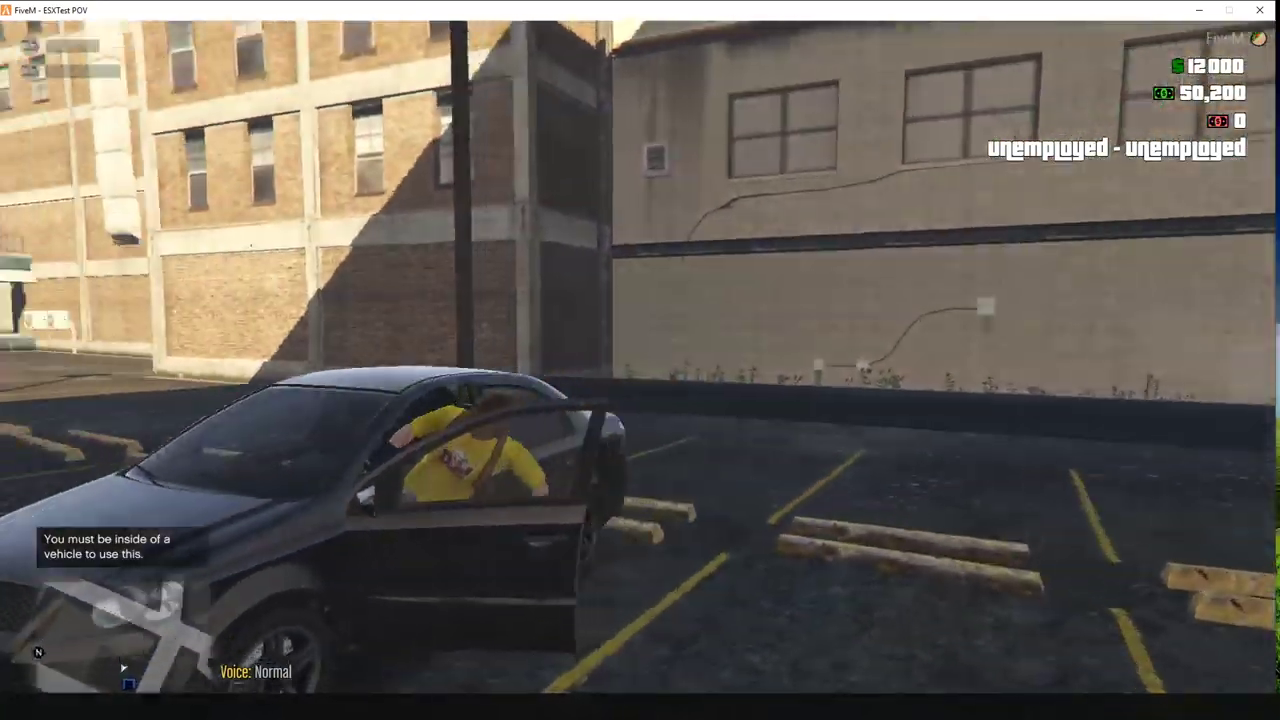
Step: Drive the dark Declasse Asea towards the car park's street exit and bring up the full city map
key(w)
key(a)
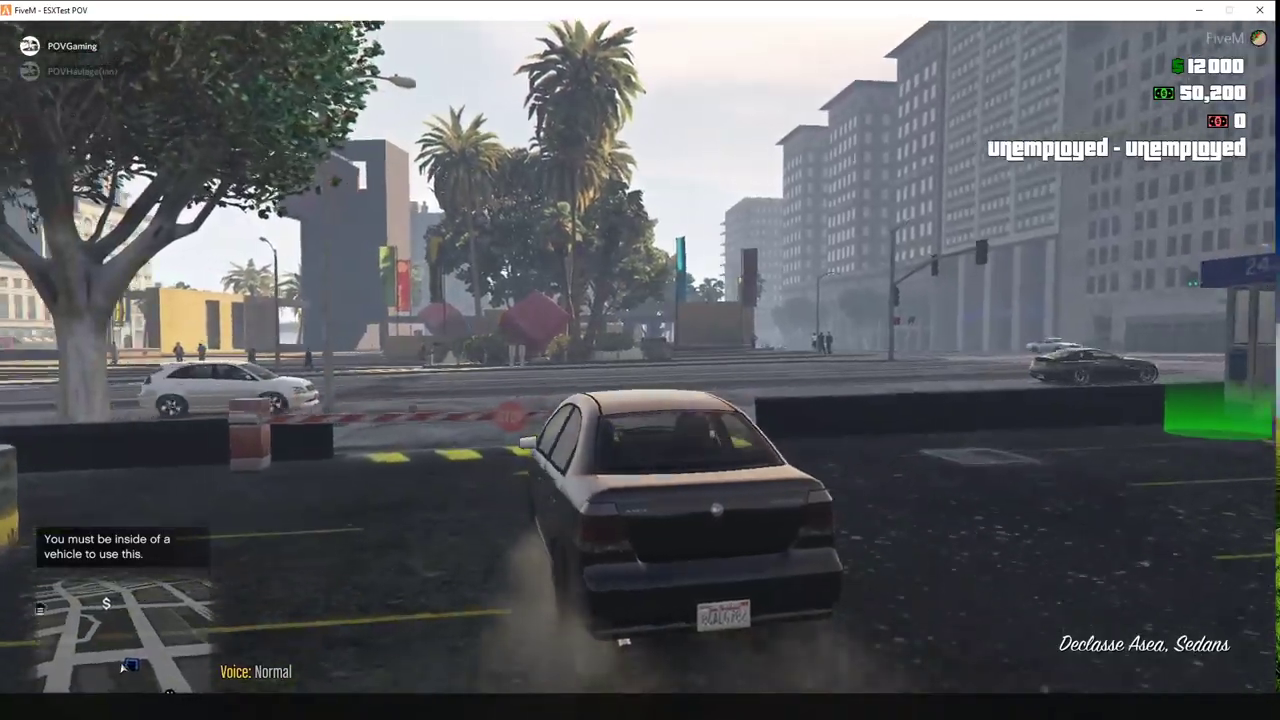
key(Escape)
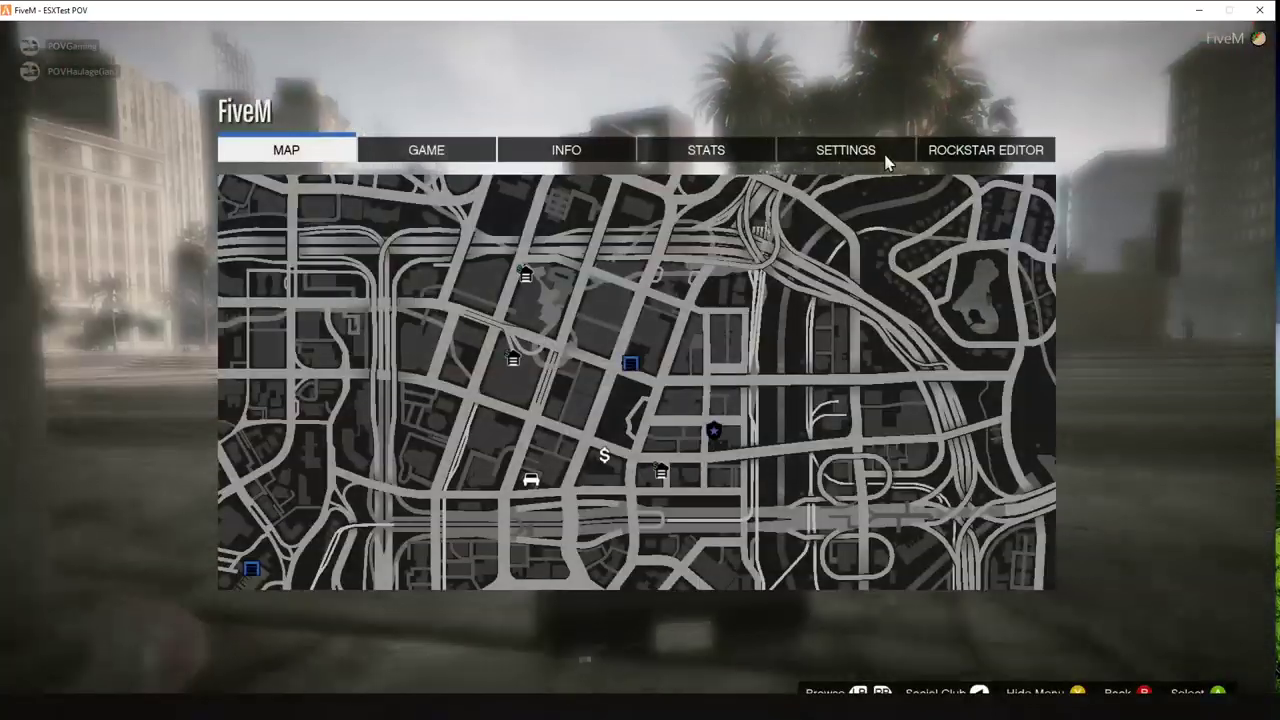
Step: Set a waypoint on the Garage | Pound in Rancho at Little Bighorn Ave and return to the game
key(Return)
scroll(635, 368, down, 3)
key(s)
key(Return)
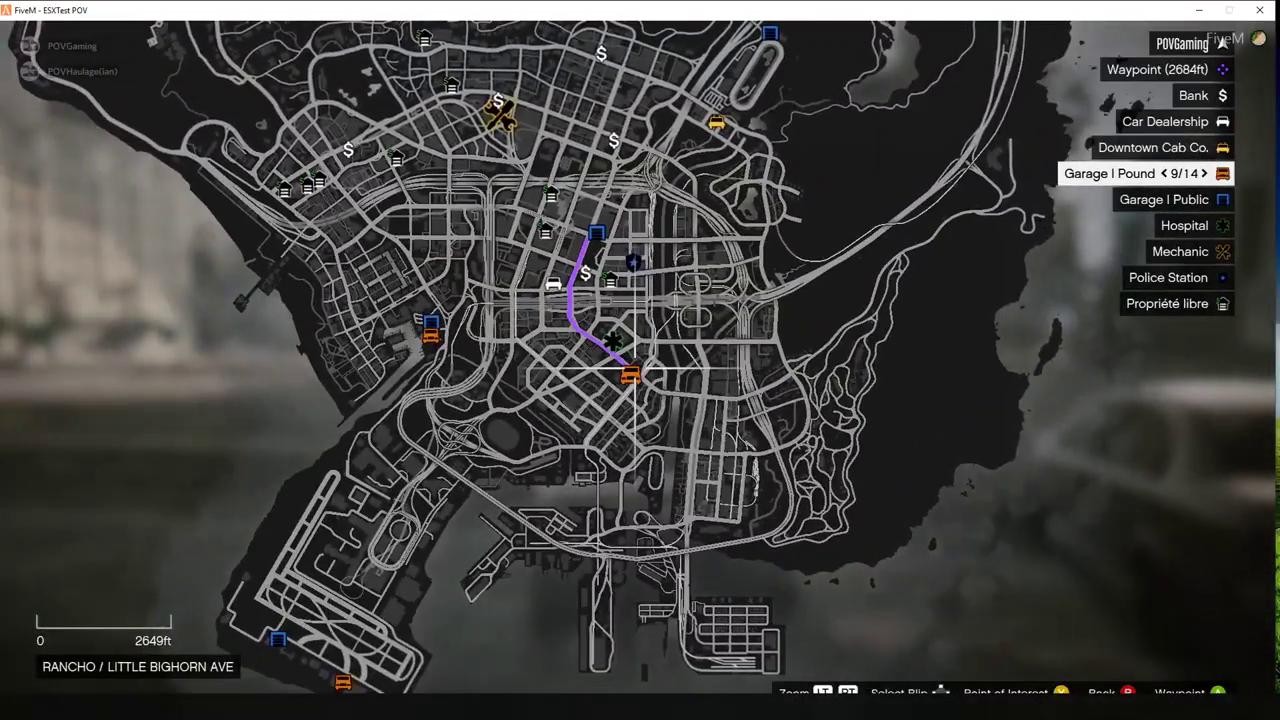
key(Escape)
key(Escape)
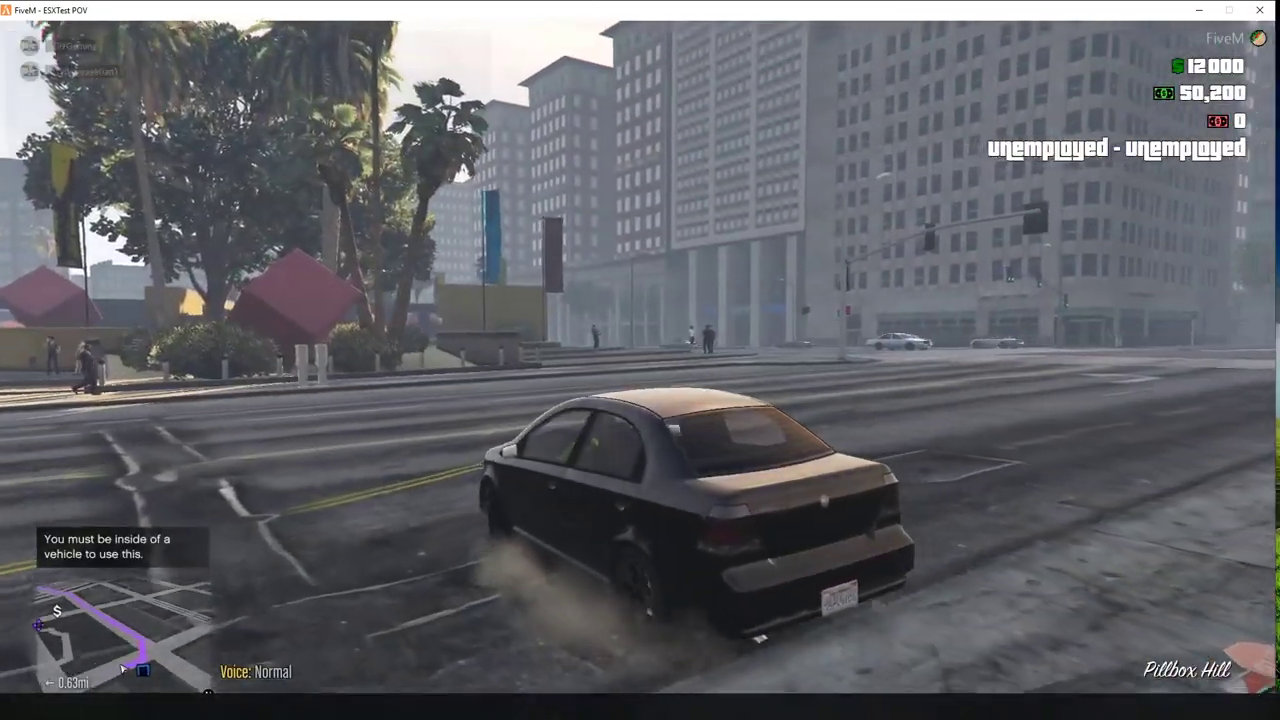
Step: Drive the dark Asea along the purple route from Pillbox Hill past Legion Square towards the highway overpass
key(c)
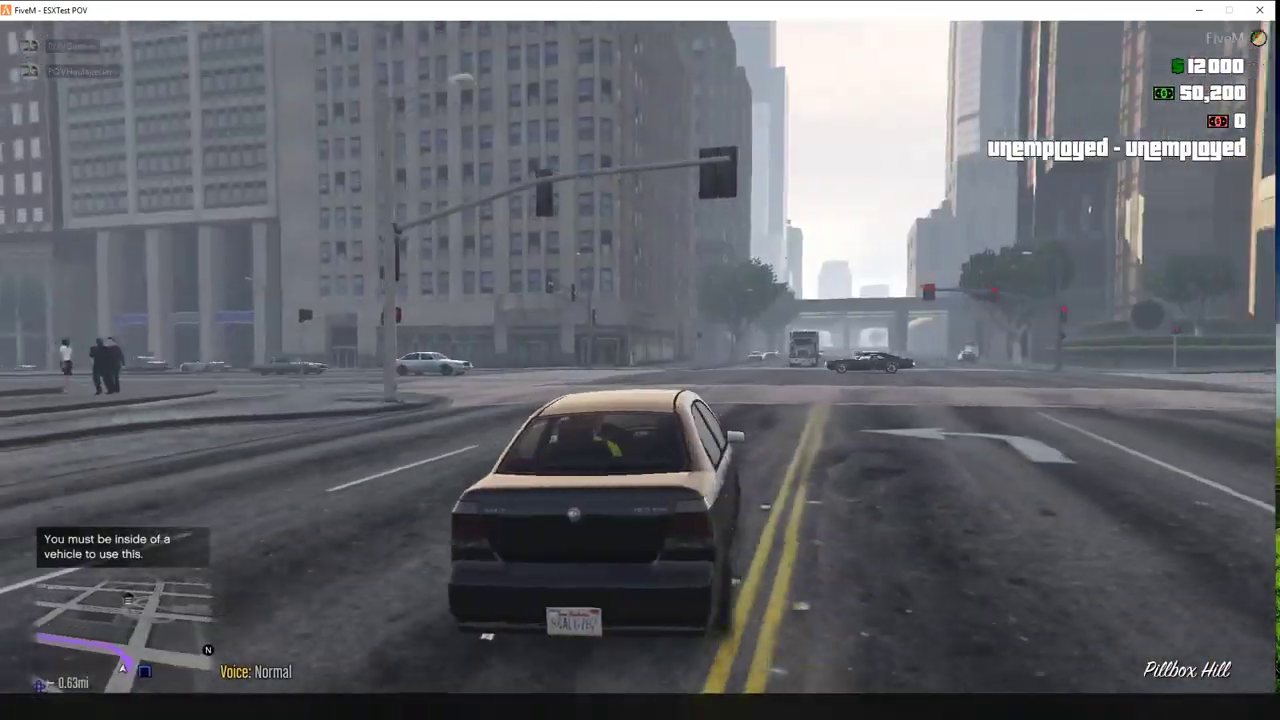
key(a)
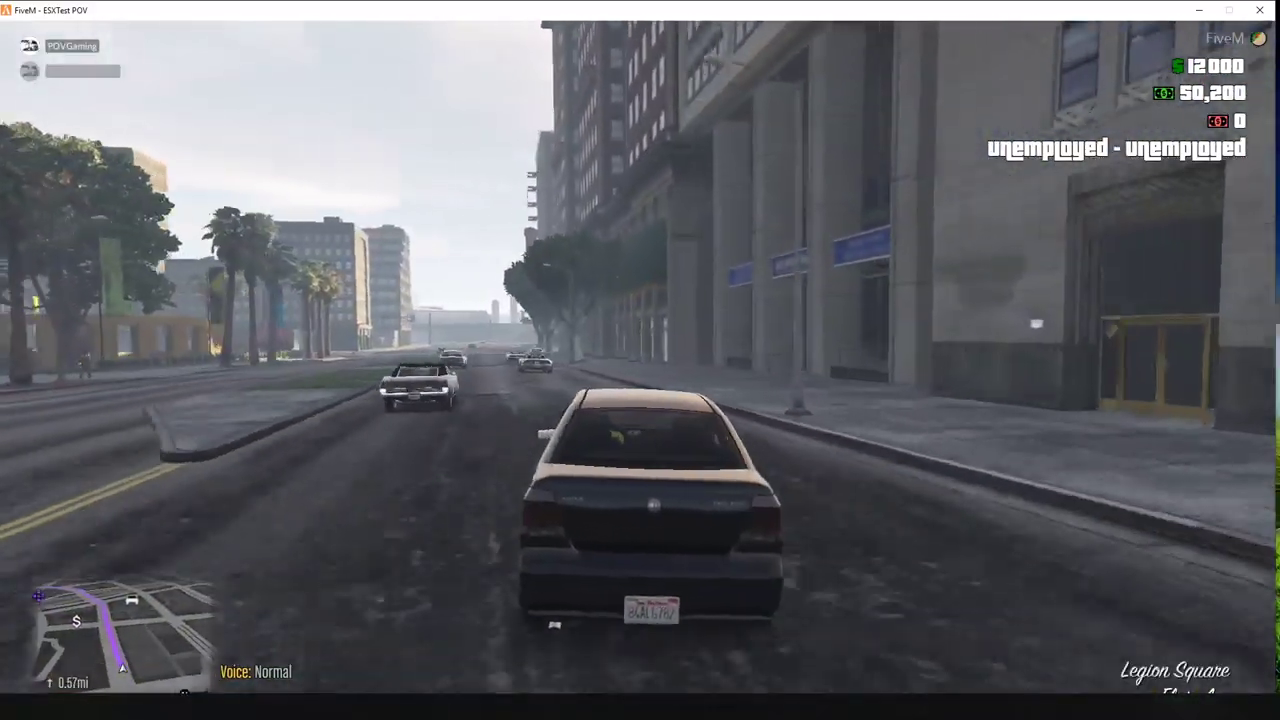
key(a)
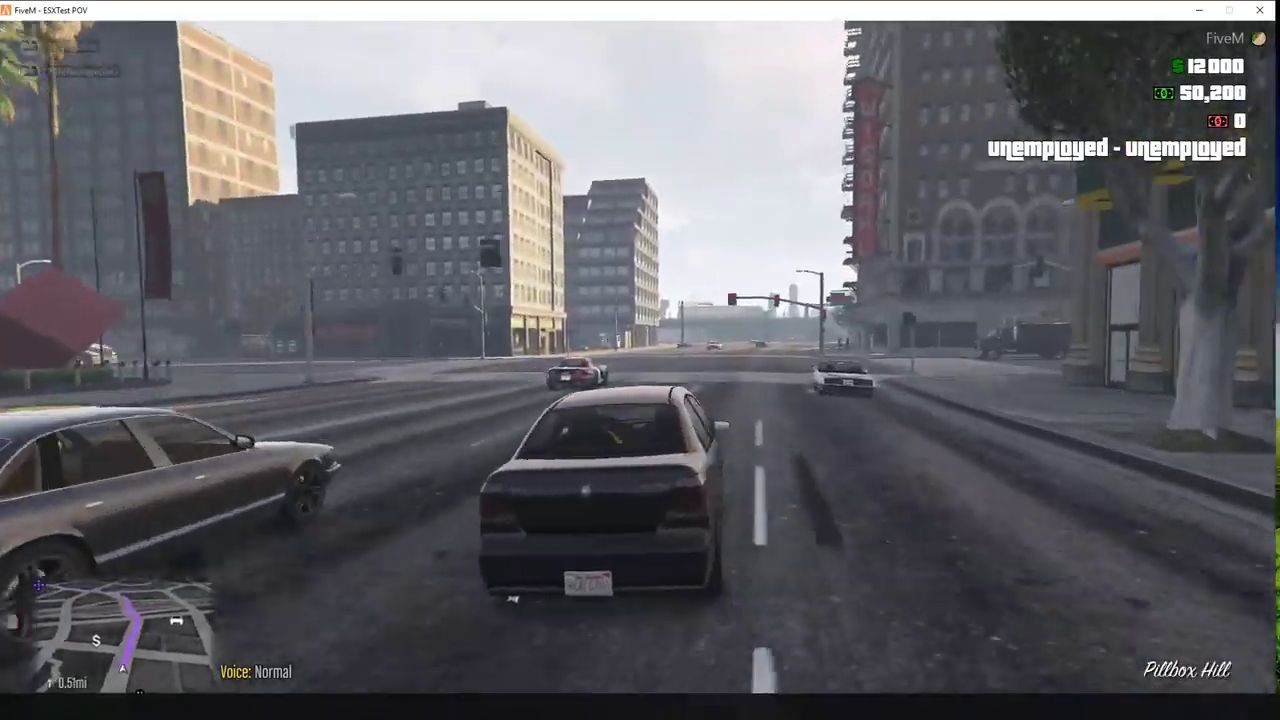
key(d)
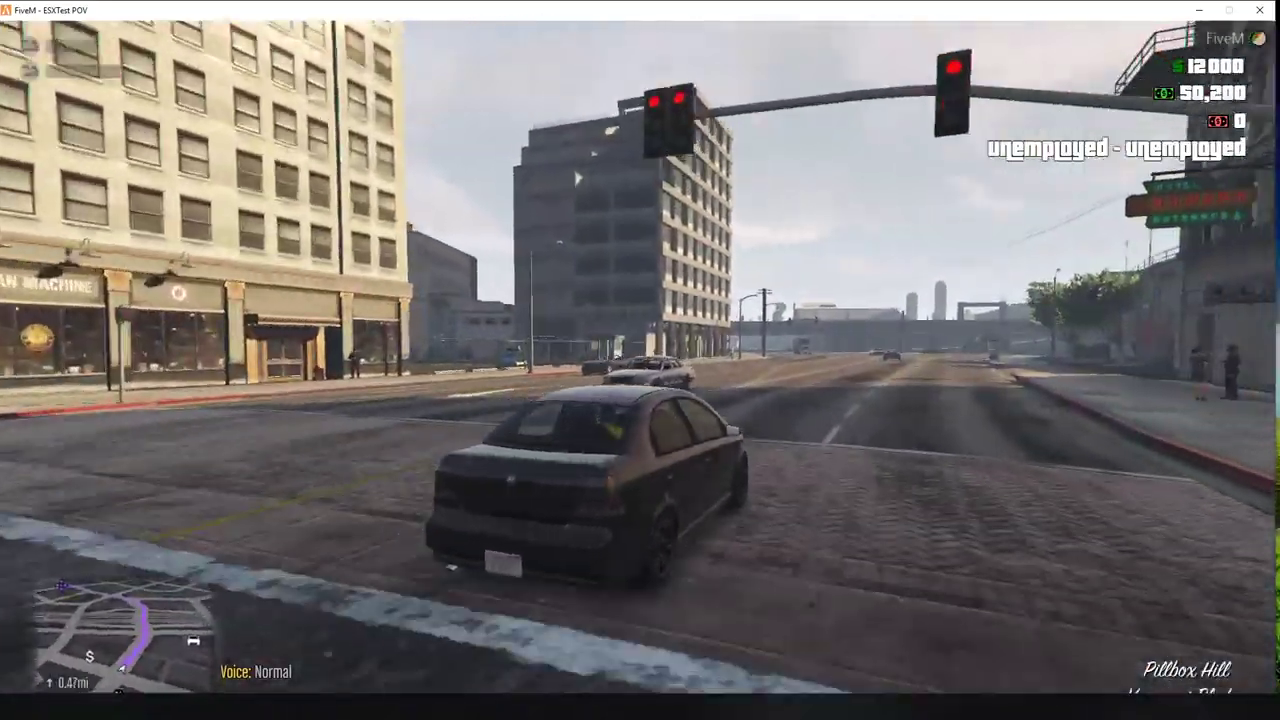
key(w)
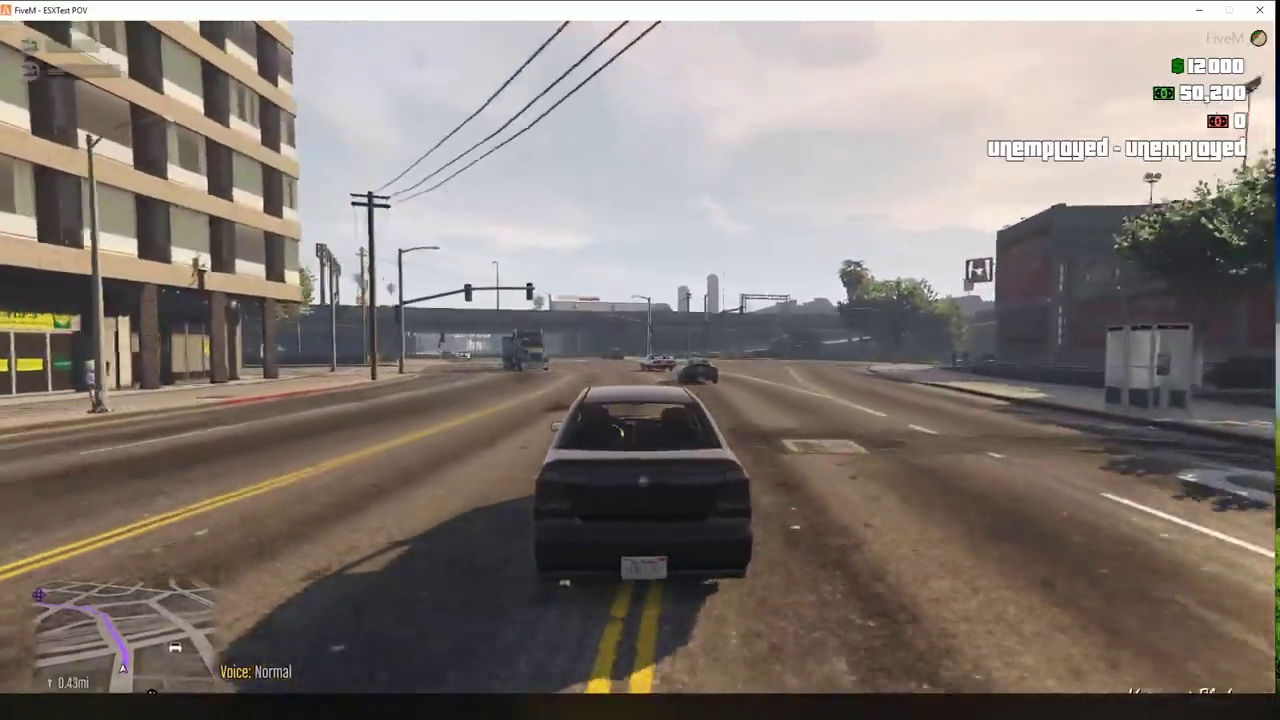
key(w)
key(a)
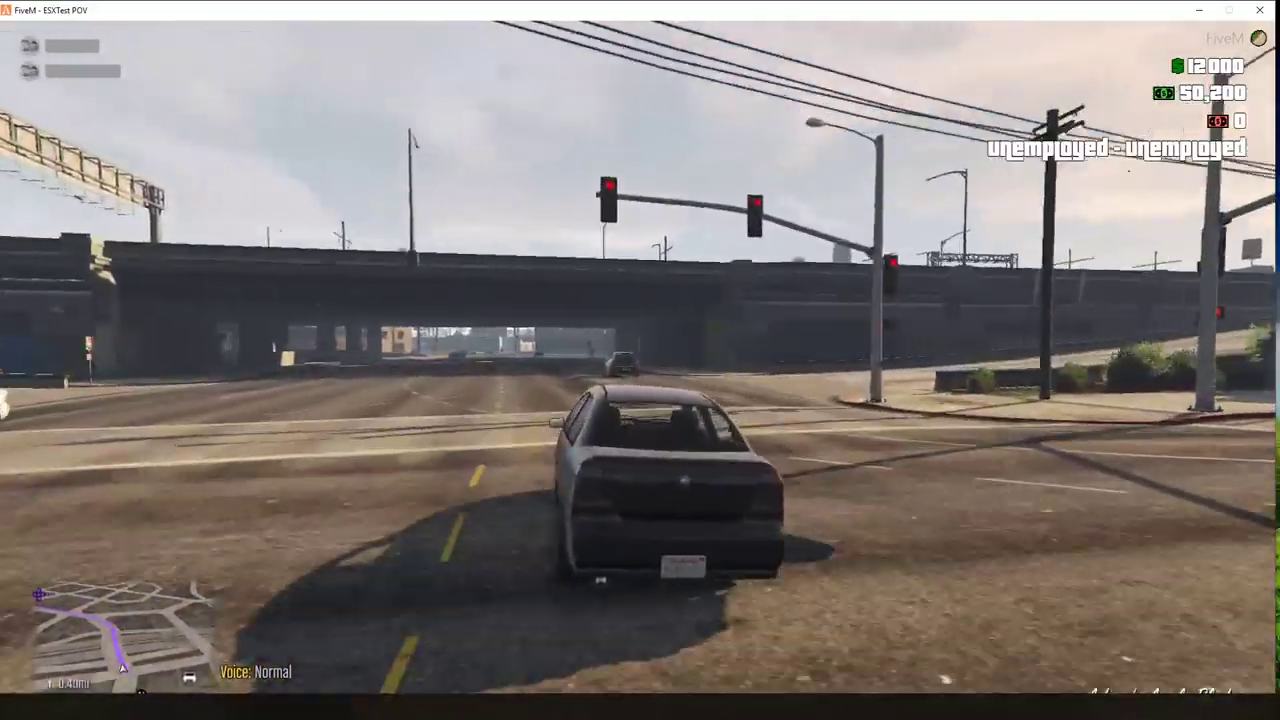
Step: Drive under the overpass and follow the purple route through Strawberry towards Davis
key(w)
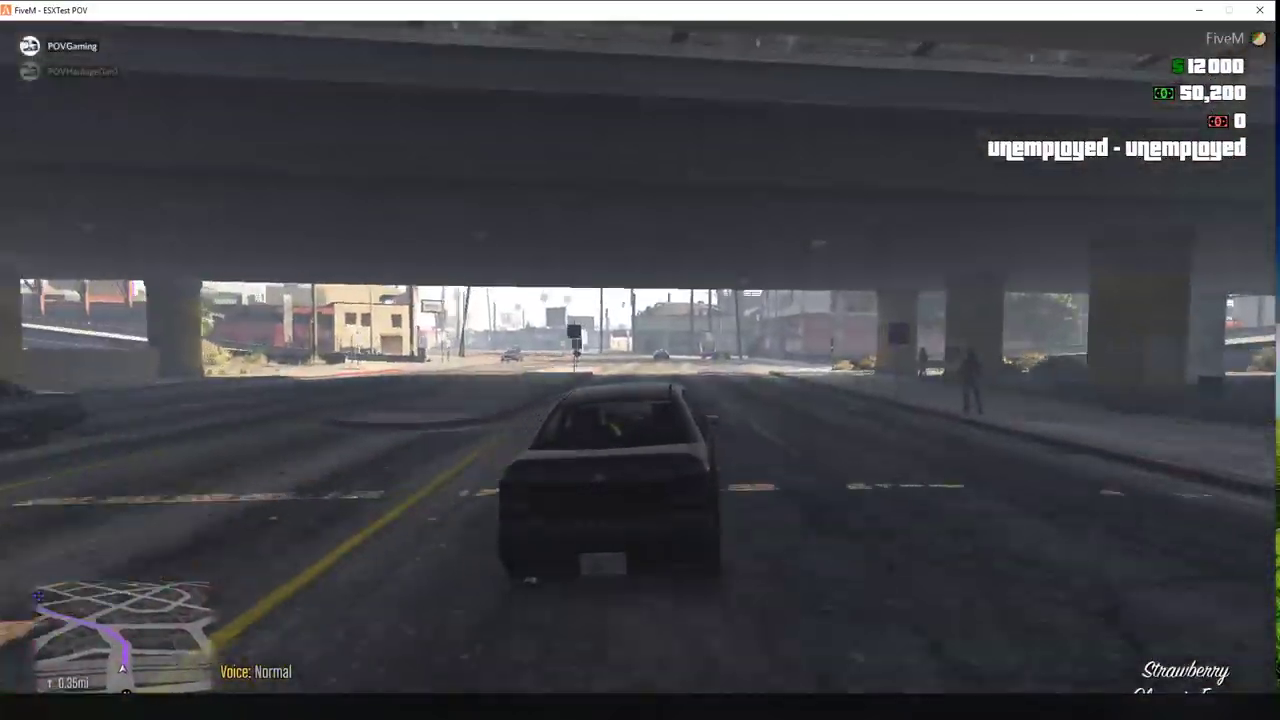
key(w)
key(a)
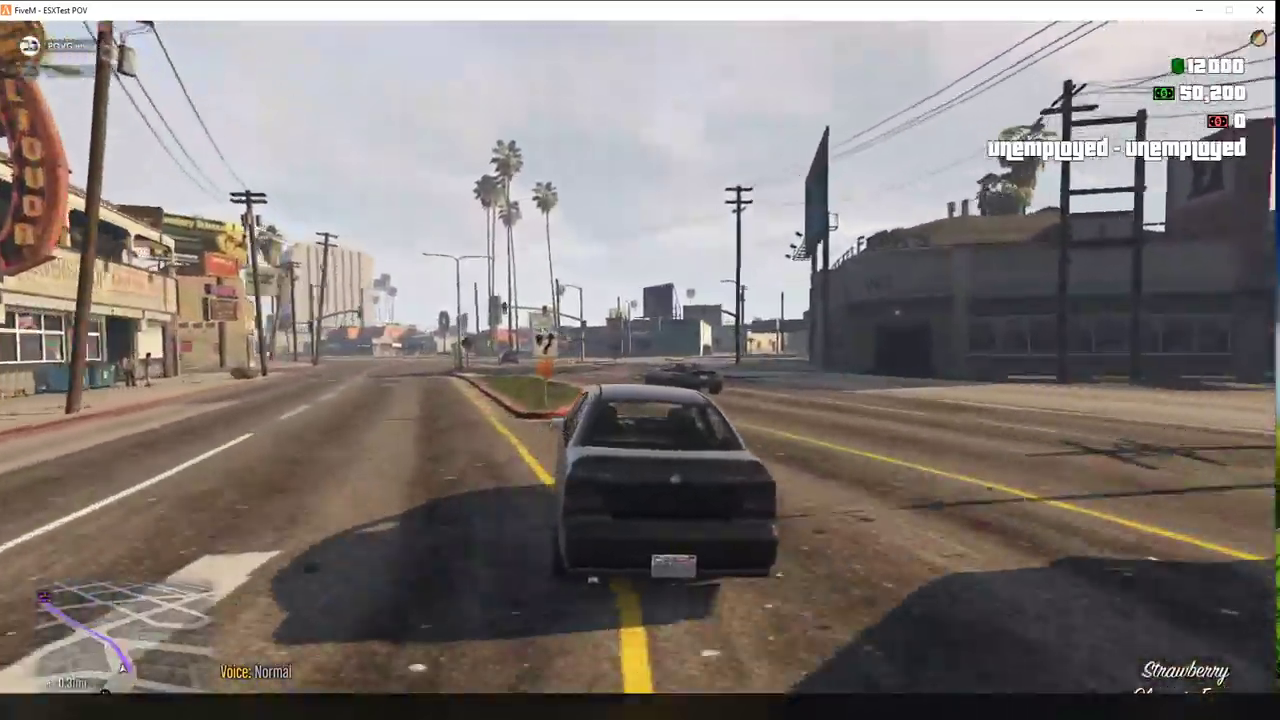
key(d)
key(w)
key(a)
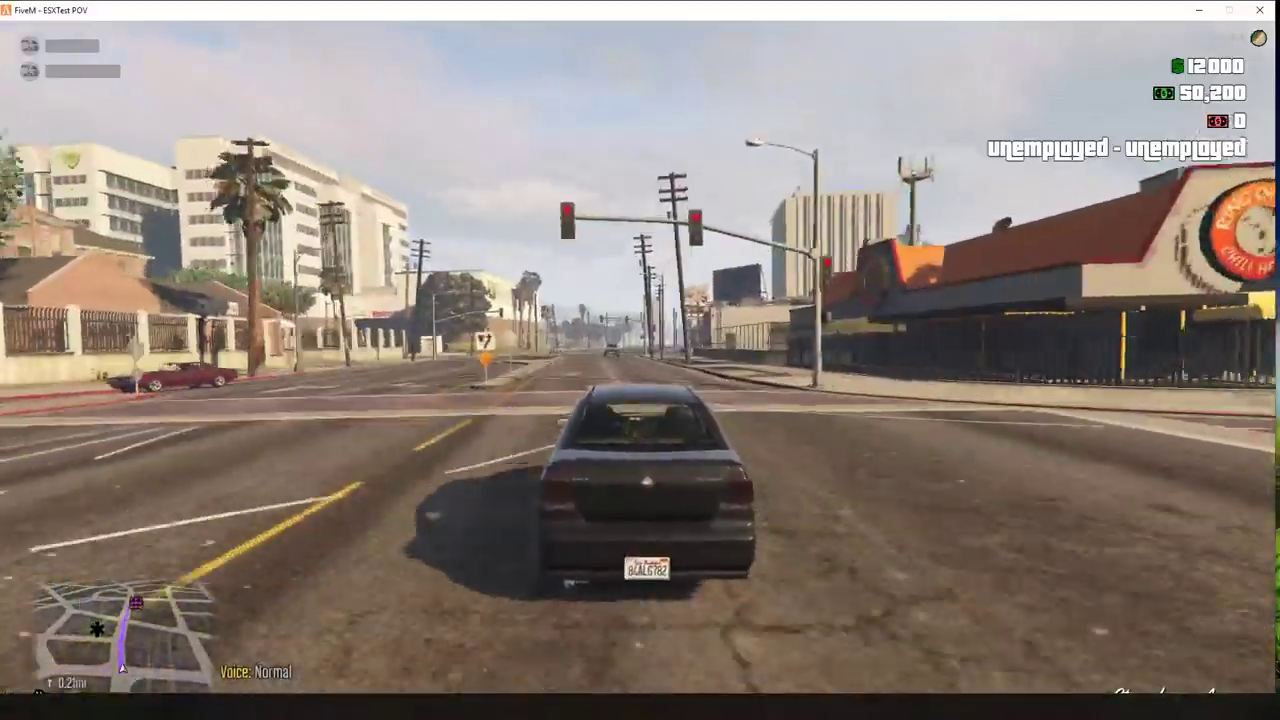
Step: Follow the route straight through Davis into Rancho, up to the brick-walled impound lot
key(w)
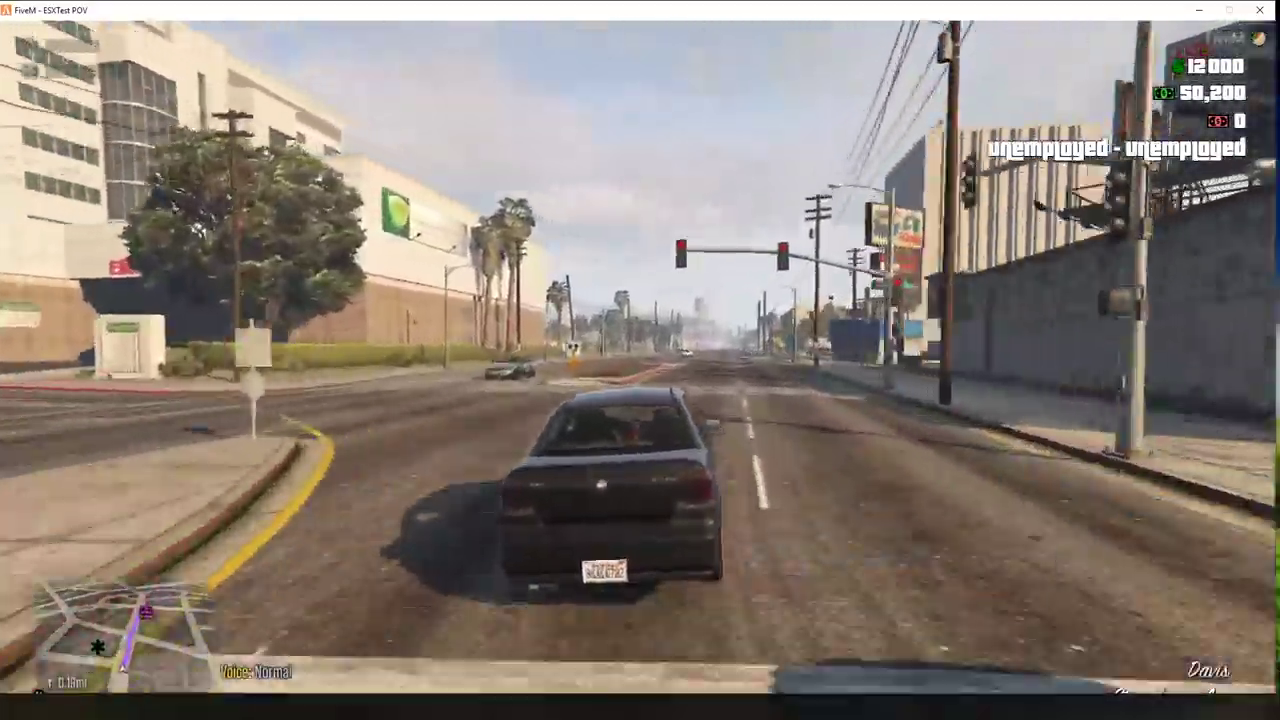
key(w)
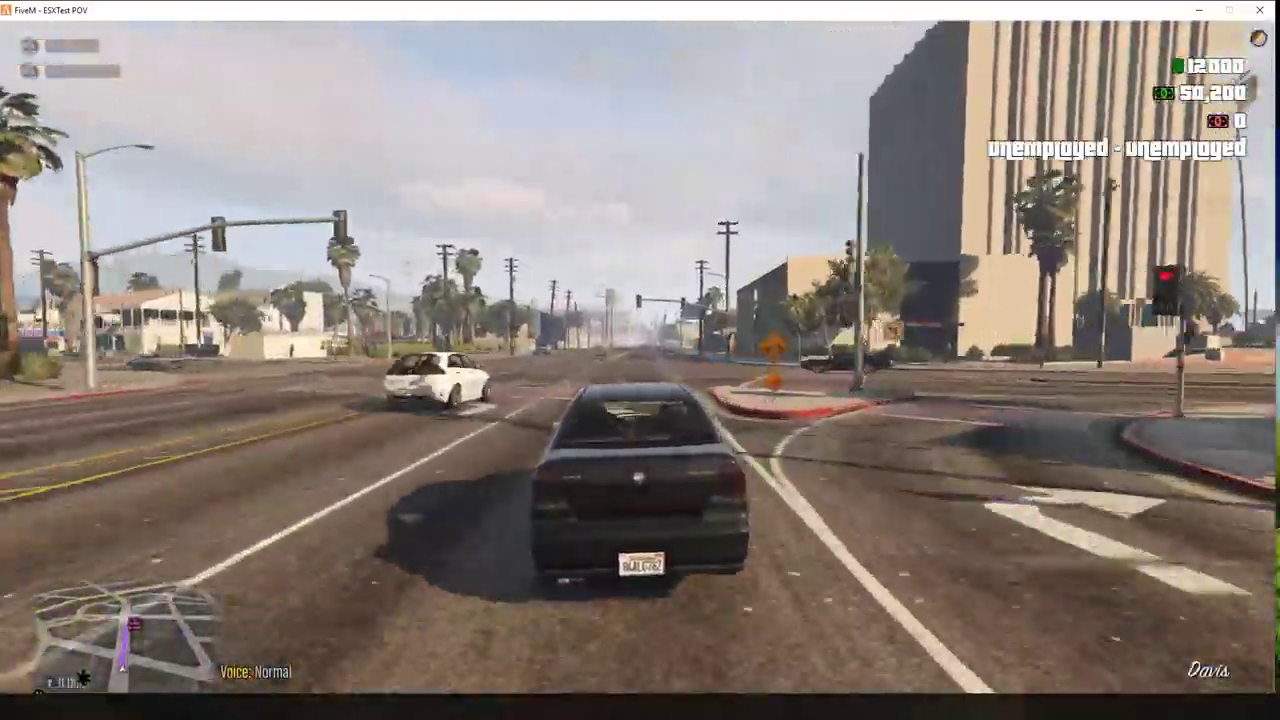
key(w)
key(a)
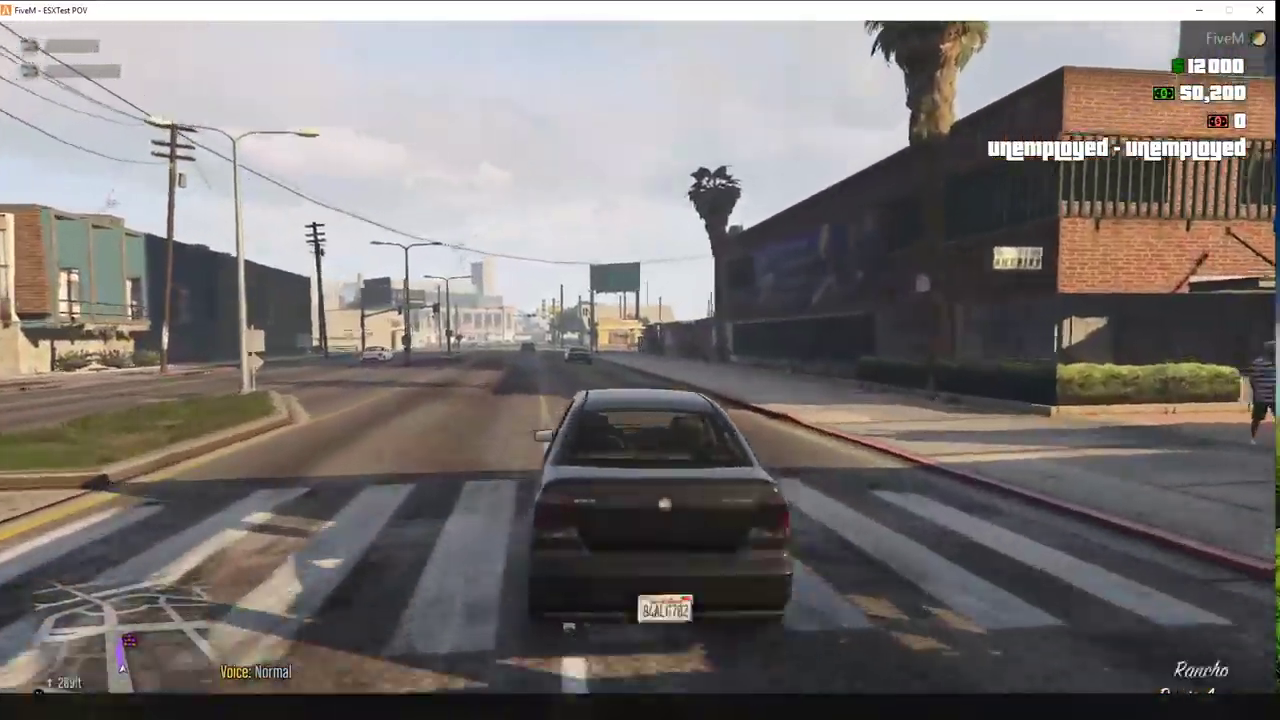
key(w)
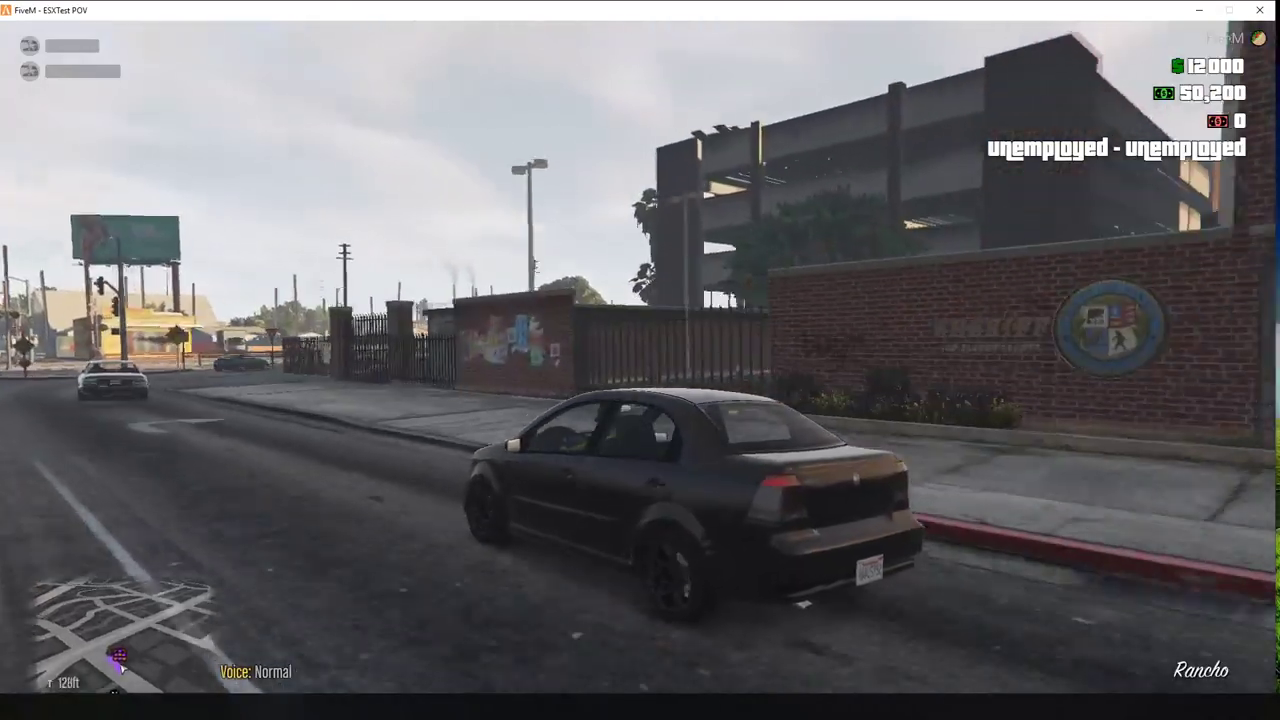
Step: Turn through the impound lot's gate and park the dark Asea at the drop-off zone wall
key(w)
key(d)
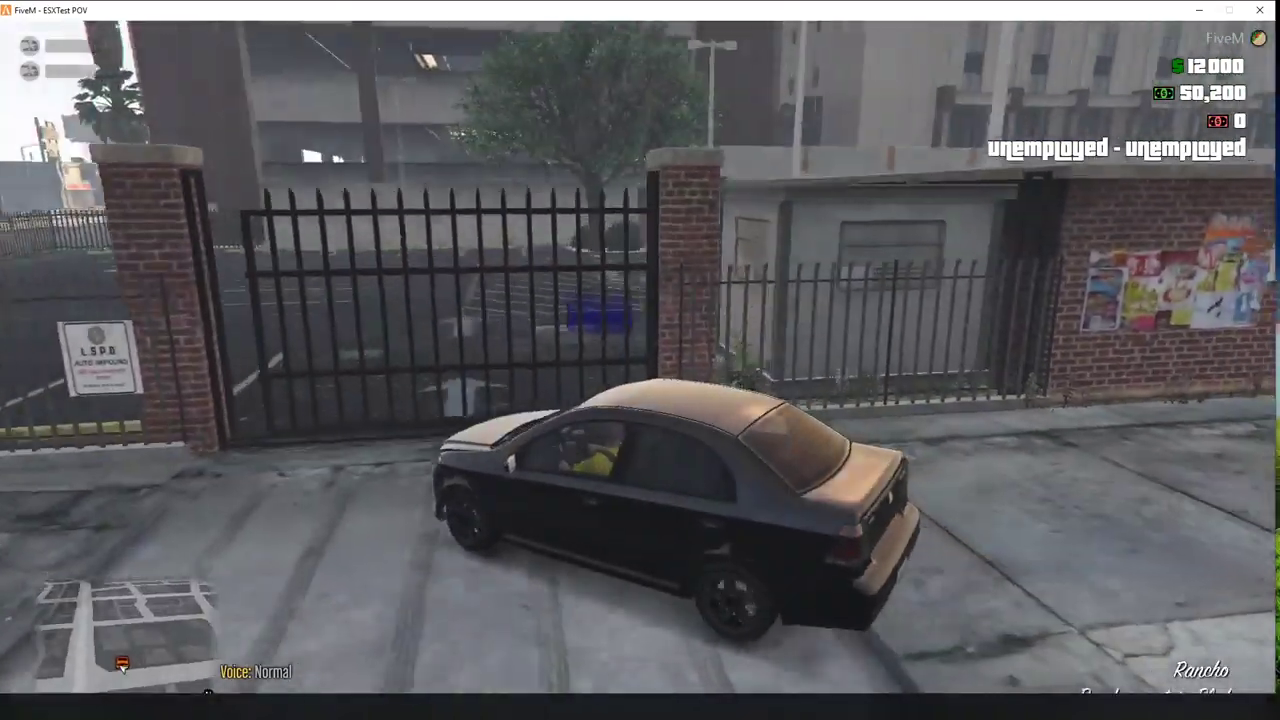
key(w)
key(d)
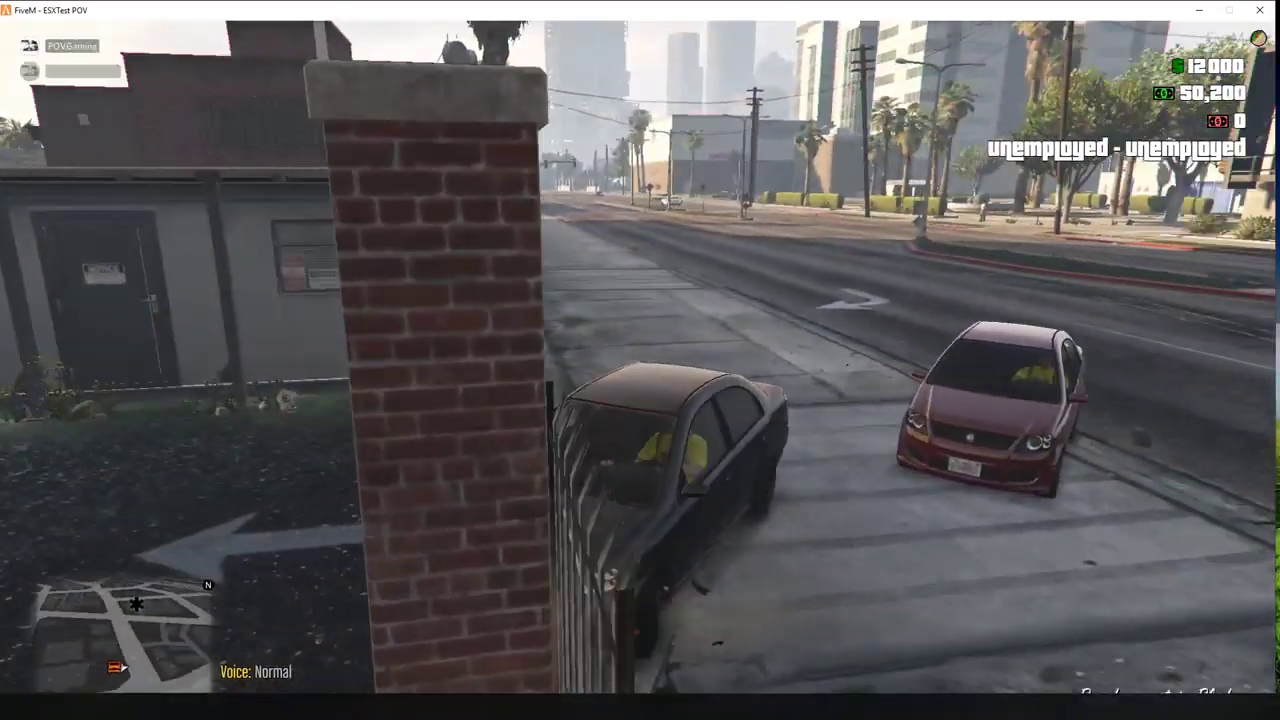
key(w)
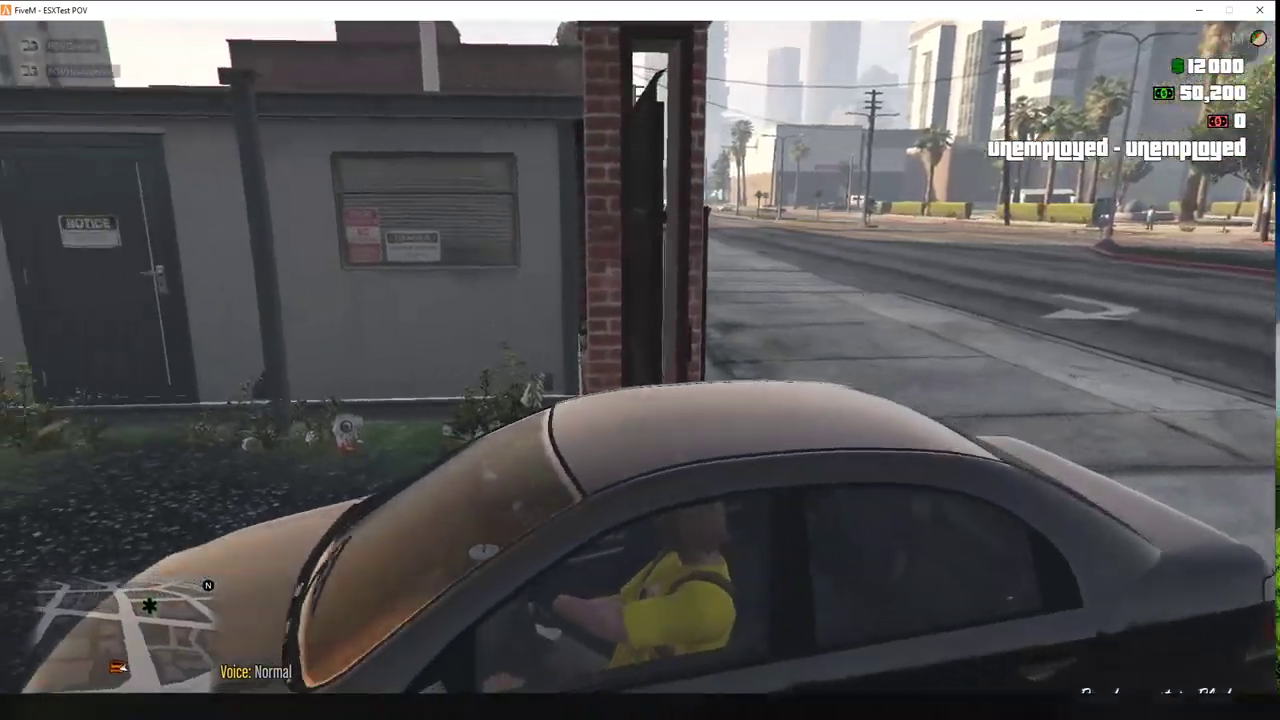
key(w)
key(d)
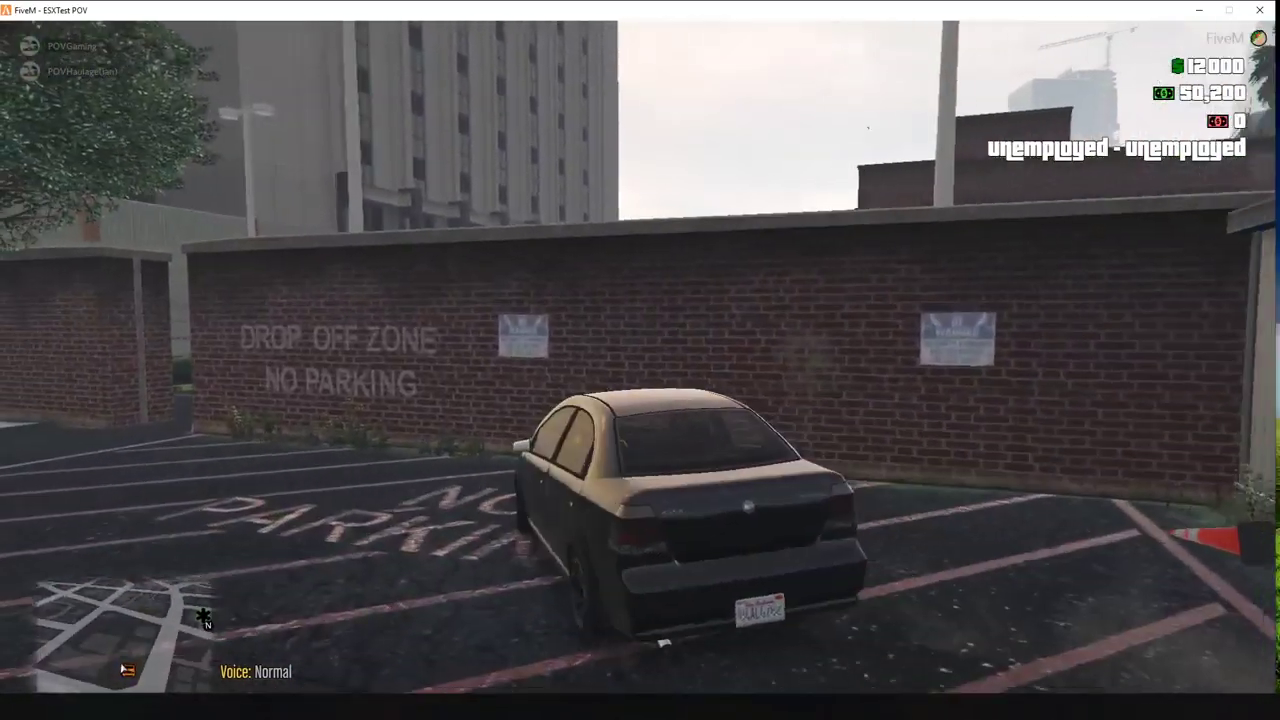
Step: Leave the car, walk to the blue marker, pay $300 at the Car Pound and step away from it
key(f)
key(w)
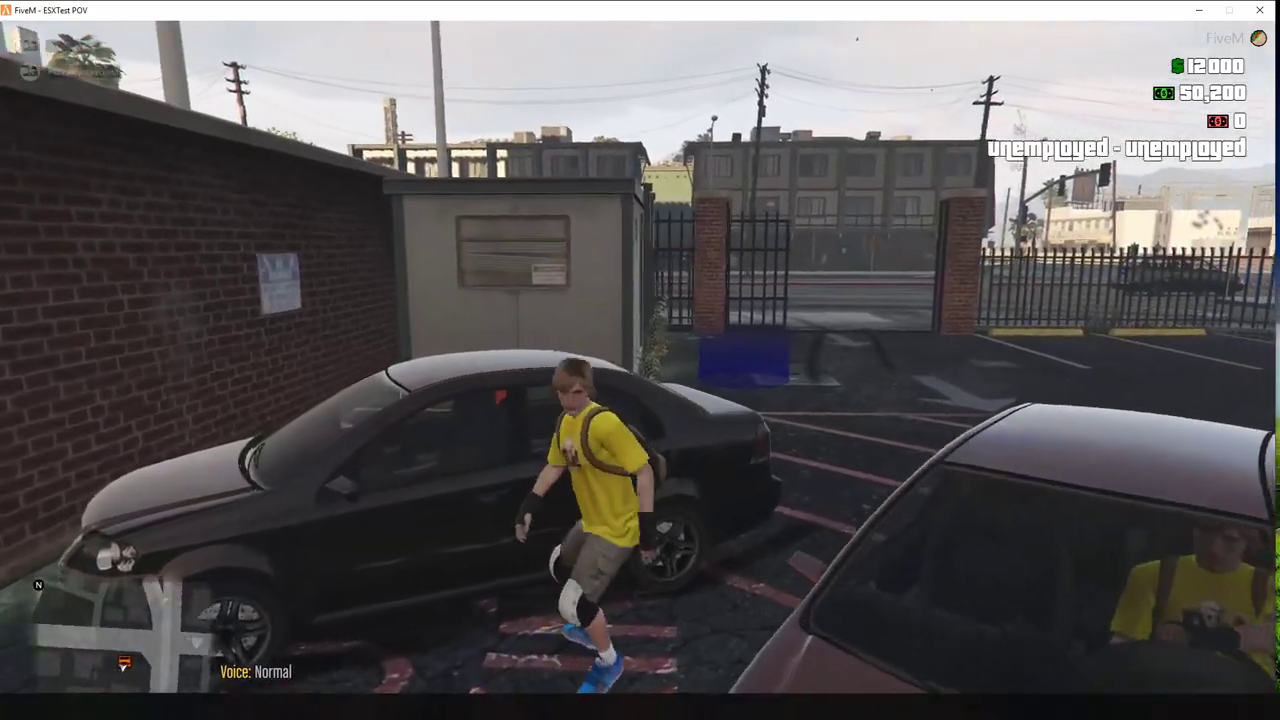
key(w)
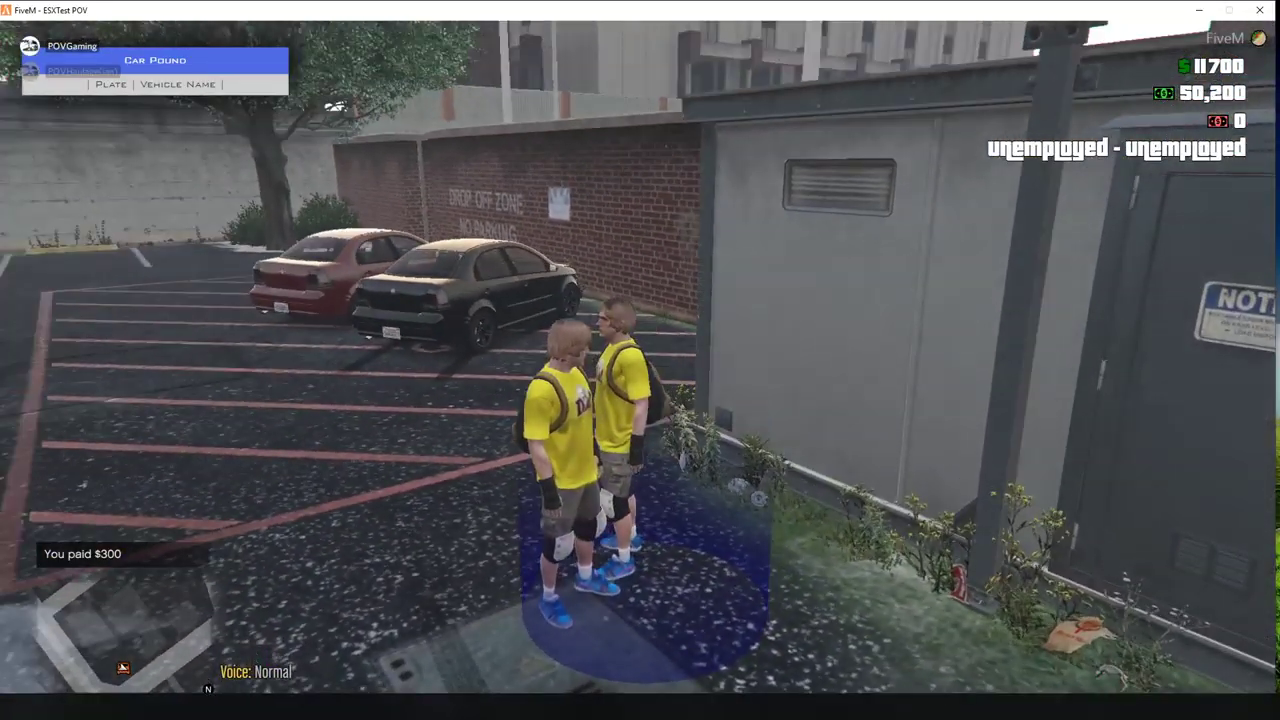
key(s)
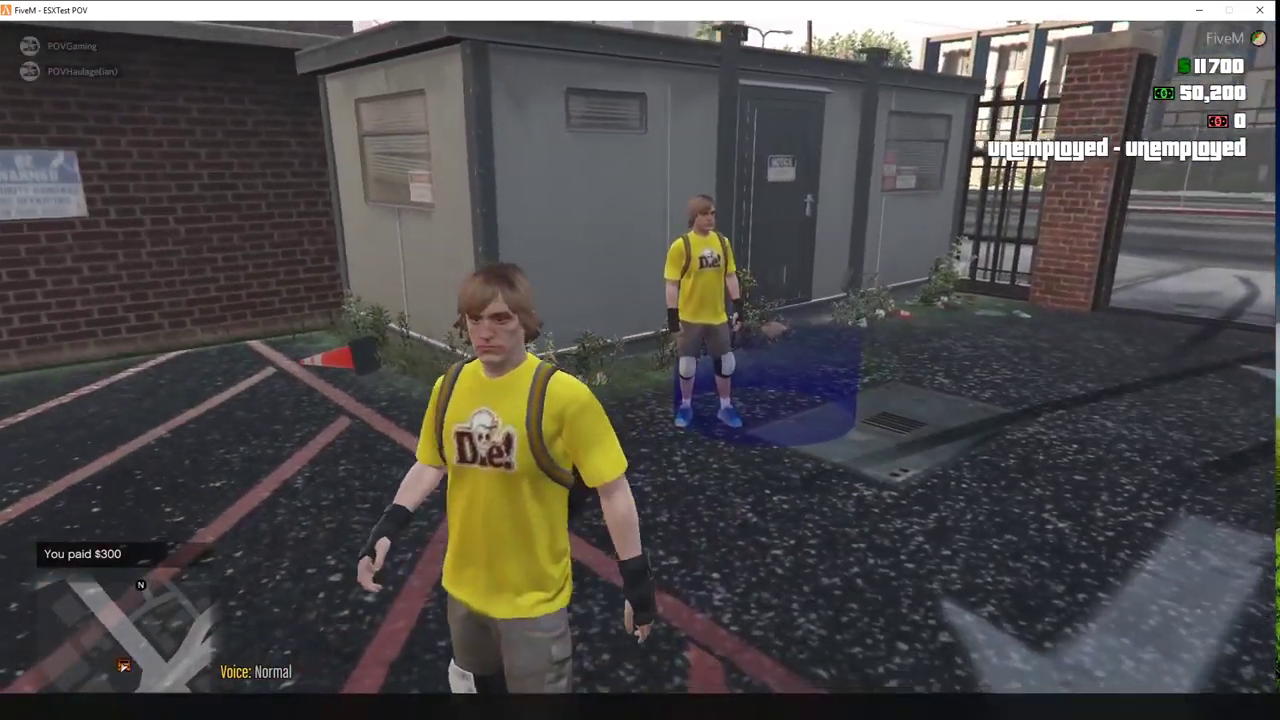
Step: Run around the impound lot and behind the drop-off zone wall to look for the released vehicle
key(w)
key(shift+w)
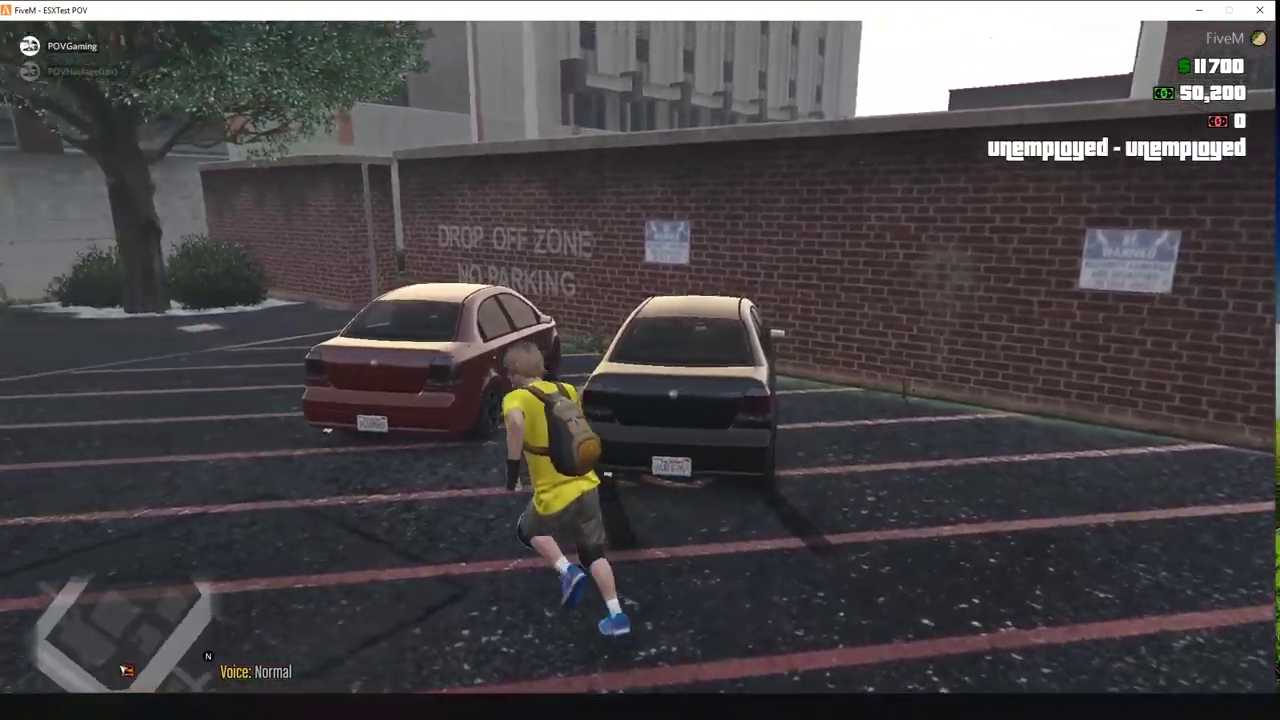
key(shift+w)
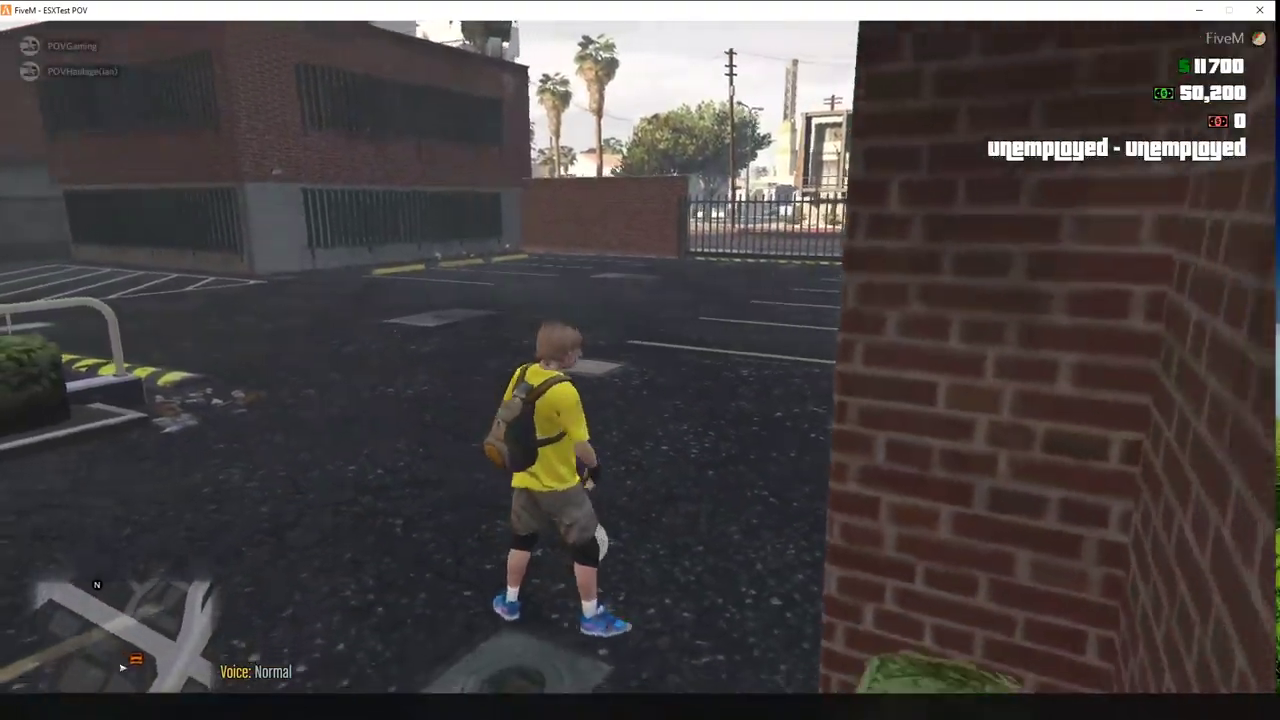
key(shift+w)
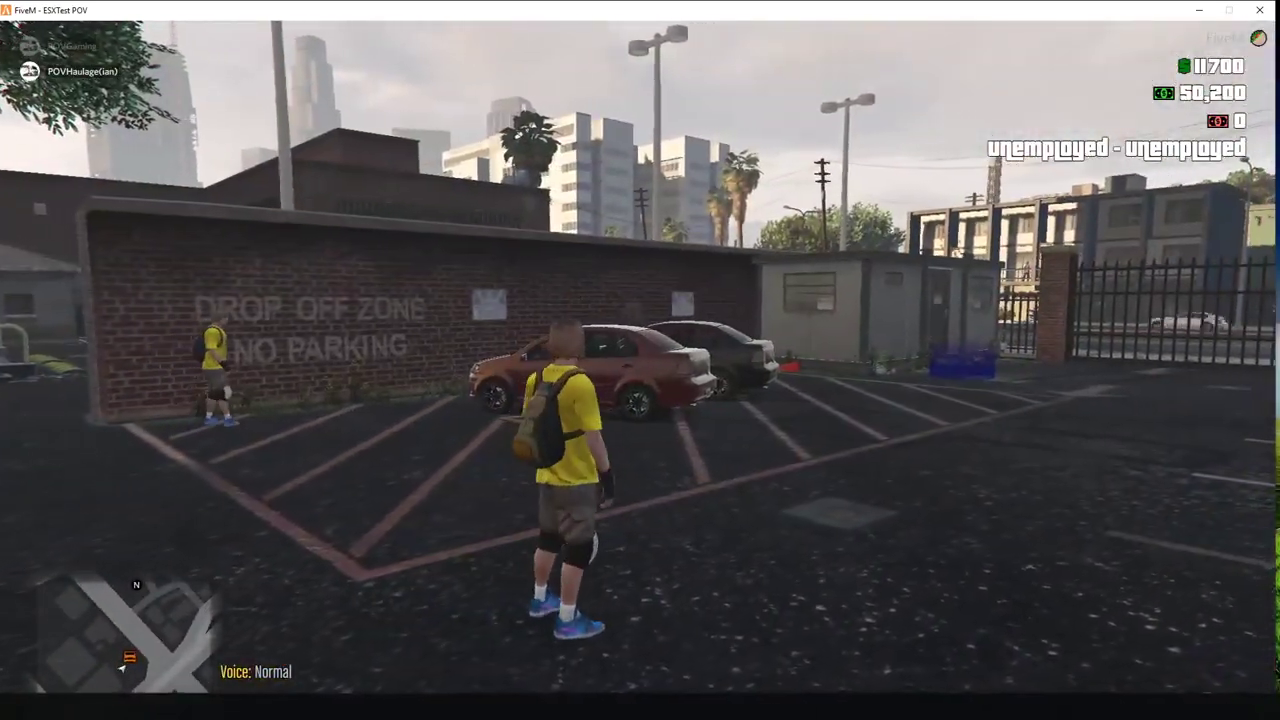
key(shift+w)
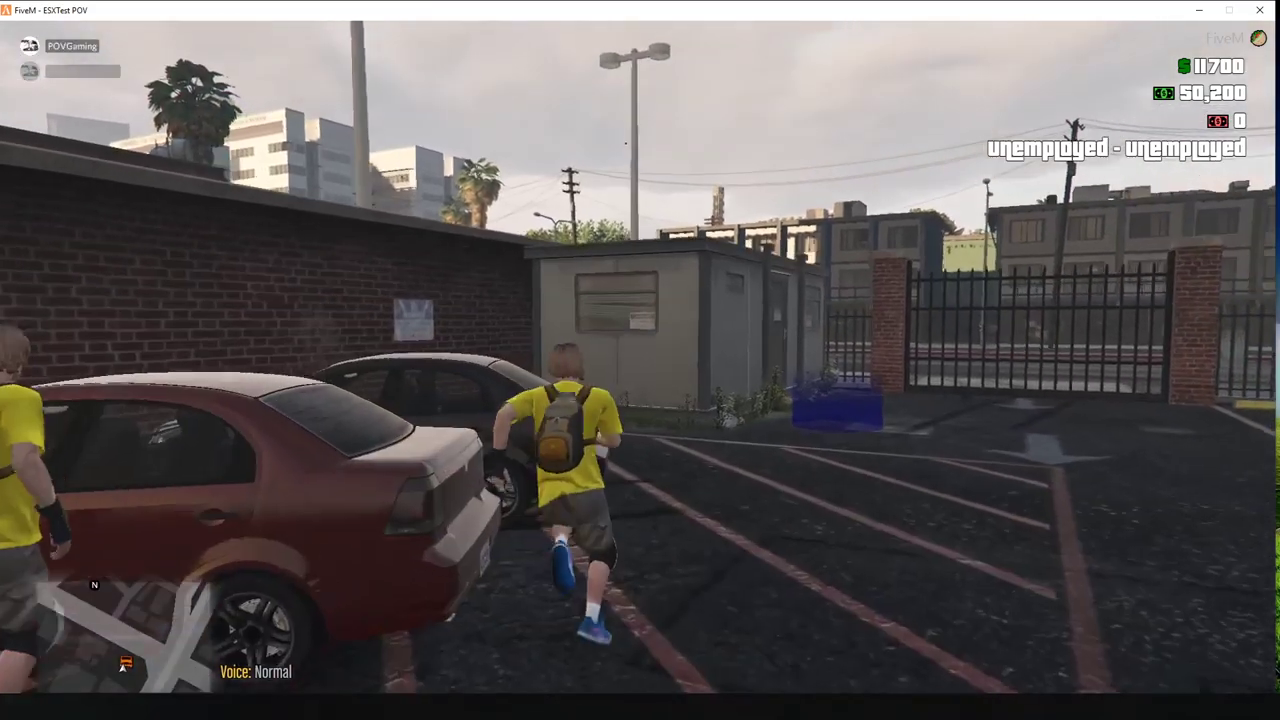
Step: Get back into the dark Declasse Asea, reverse out of the drop-off zone and drive through the lot's gate
key(f)
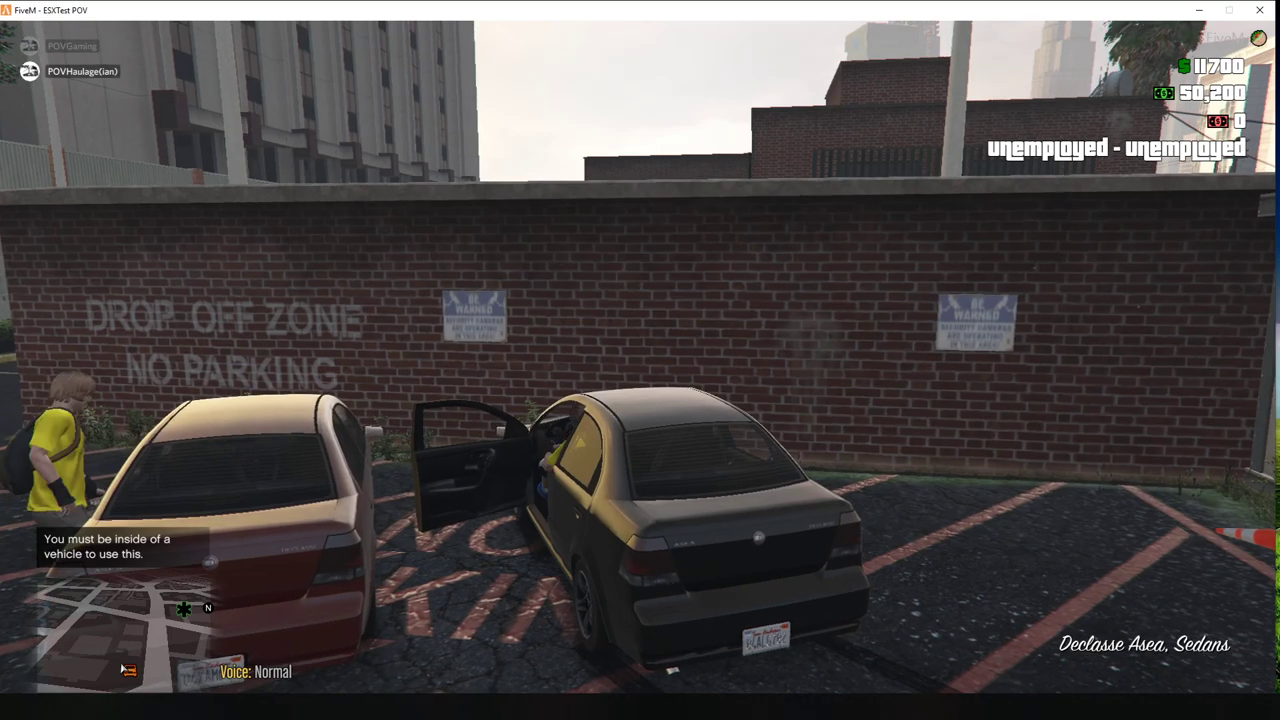
key(f)
key(f)
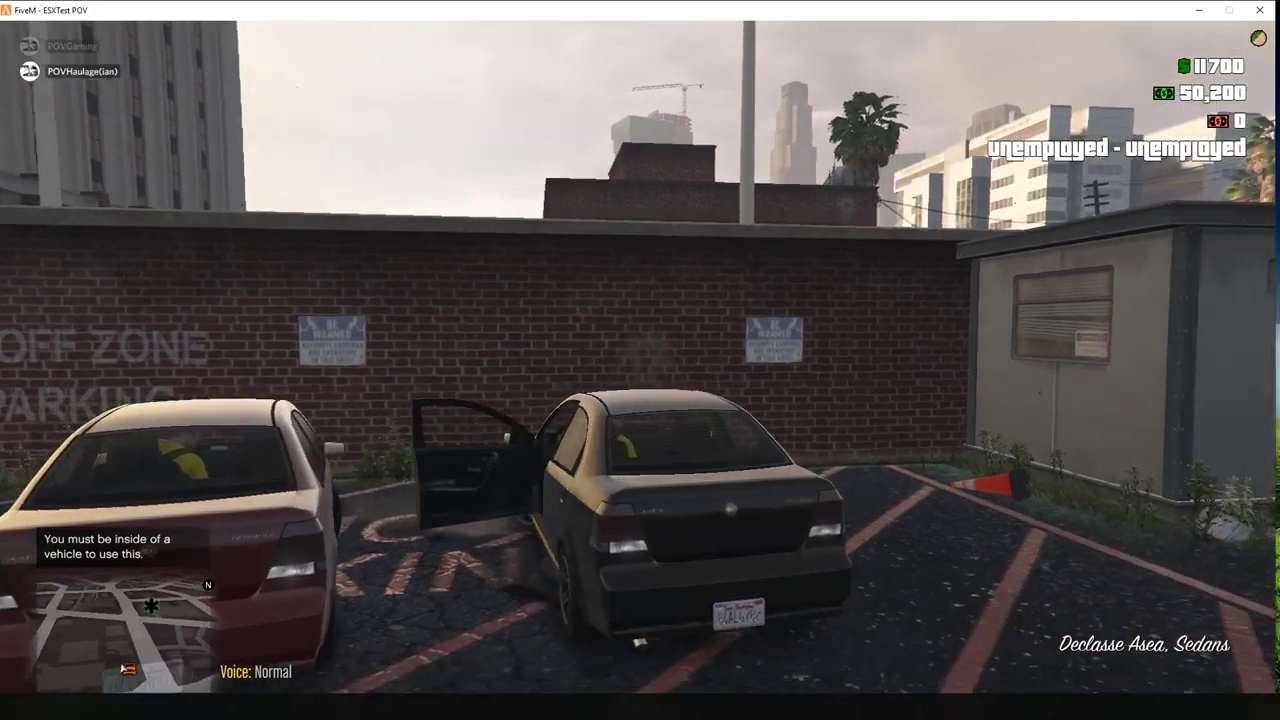
key(s)
key(a)
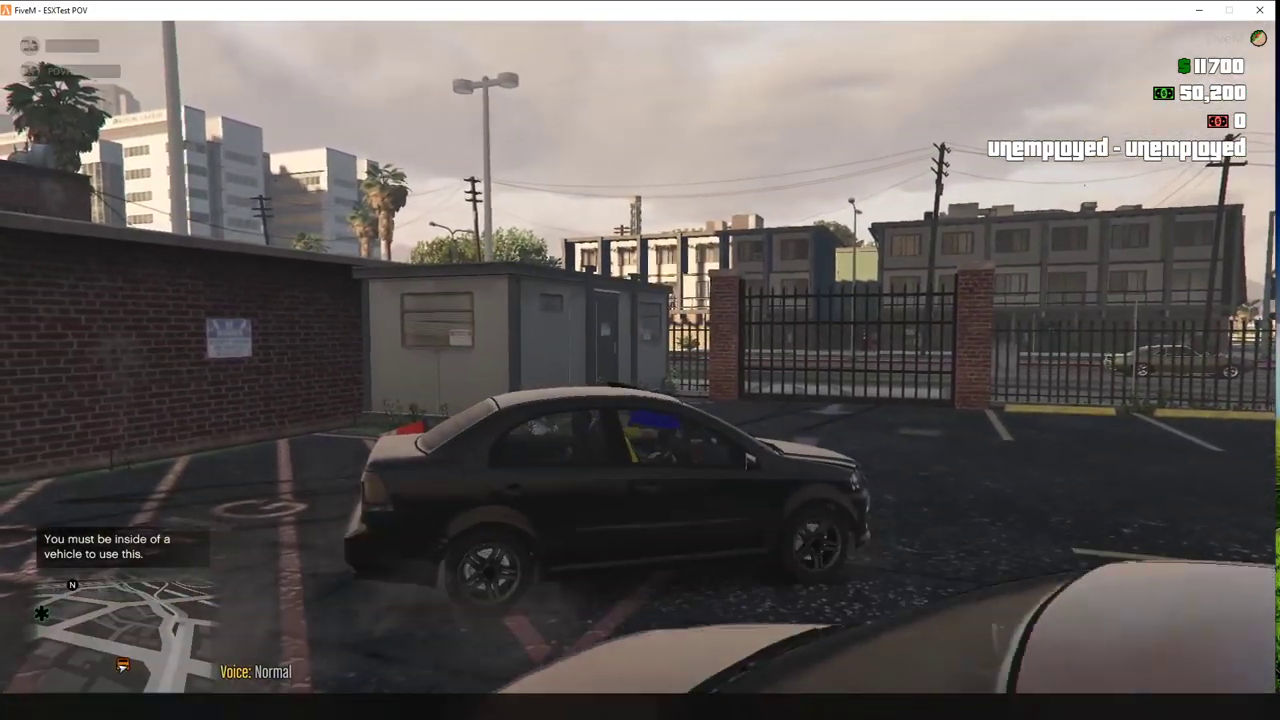
key(w)
key(a)
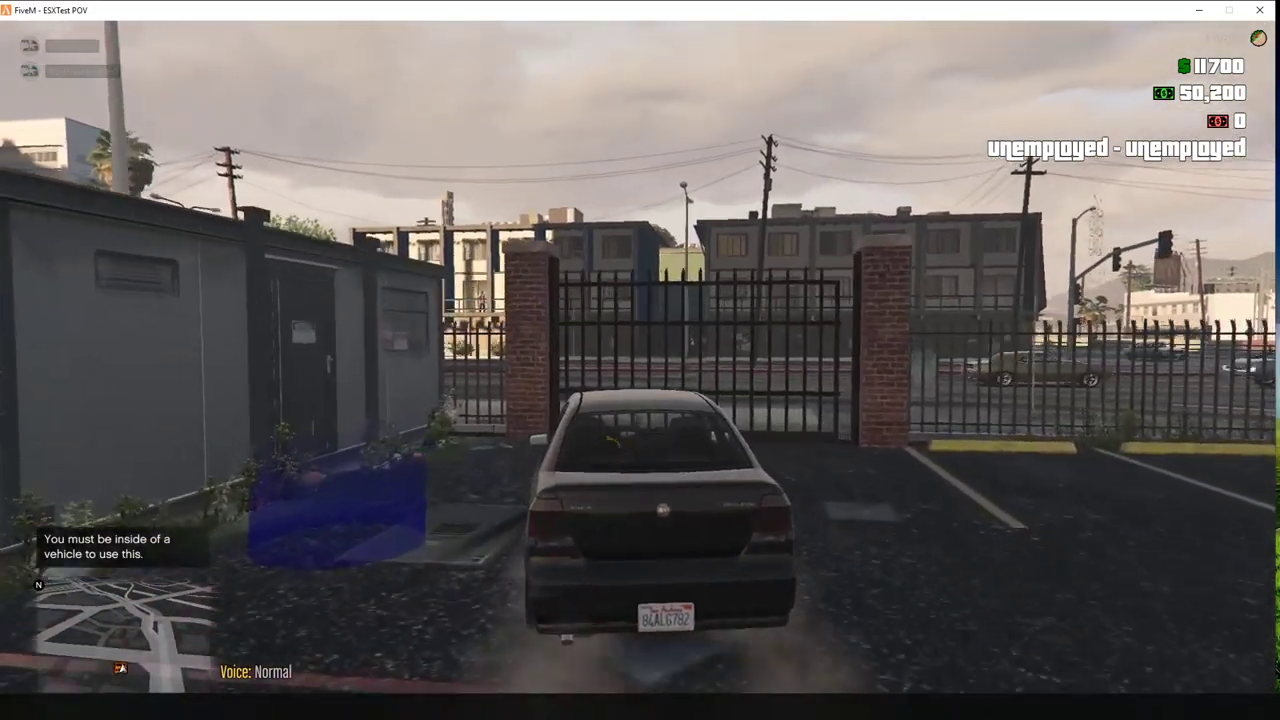
key(w)
key(d)
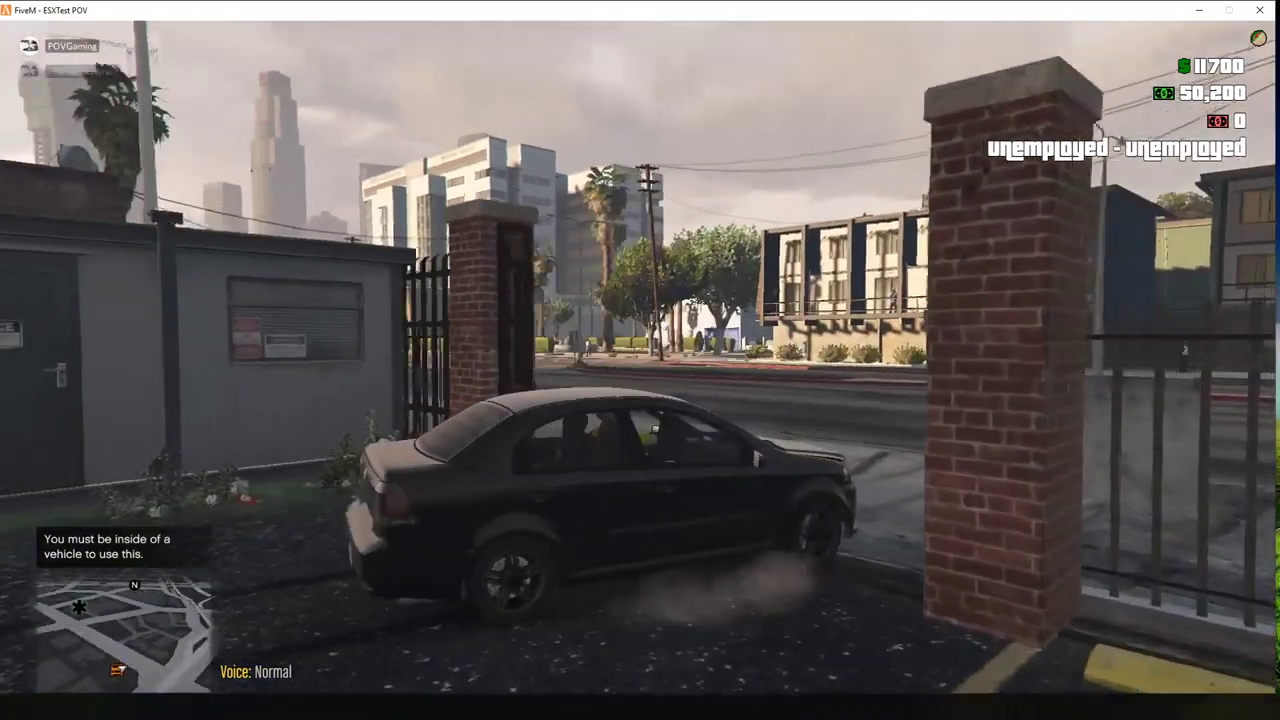
Step: Drive the Asea out of the impound lot gate and follow the main road to the crosswalk before the hospital intersection
key(w)
key(a)
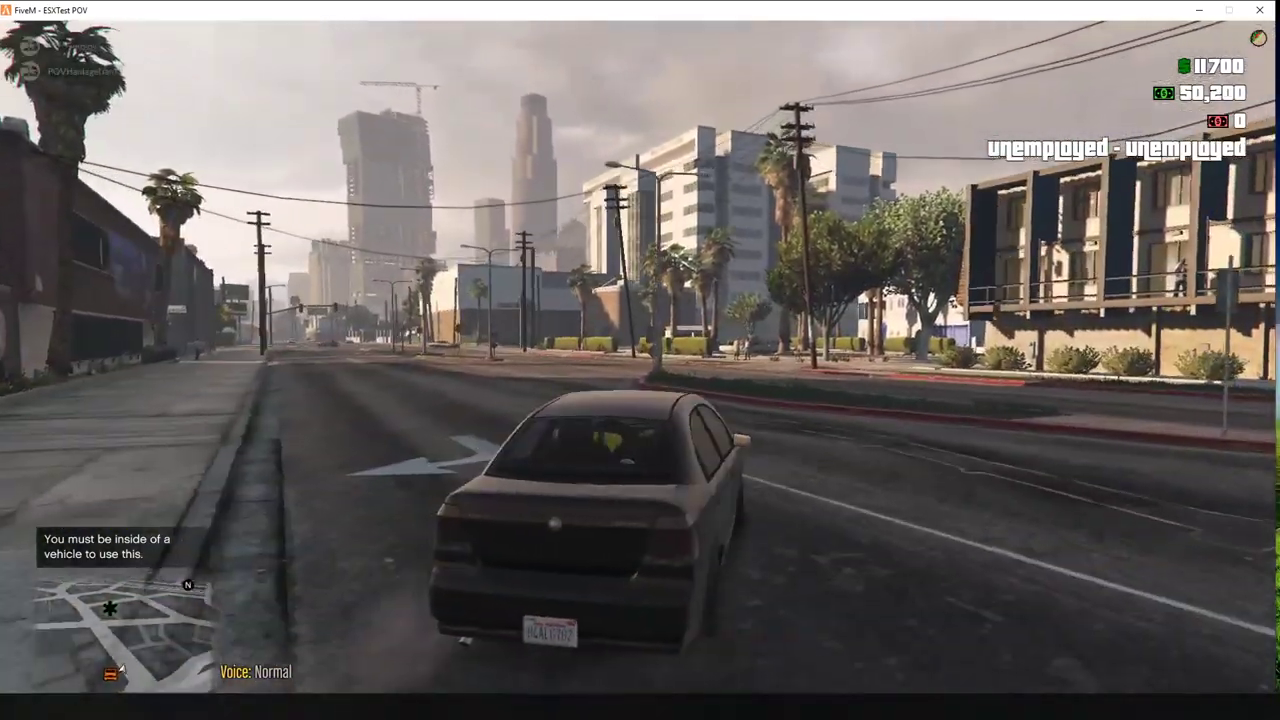
key(w)
key(a)
key(w)
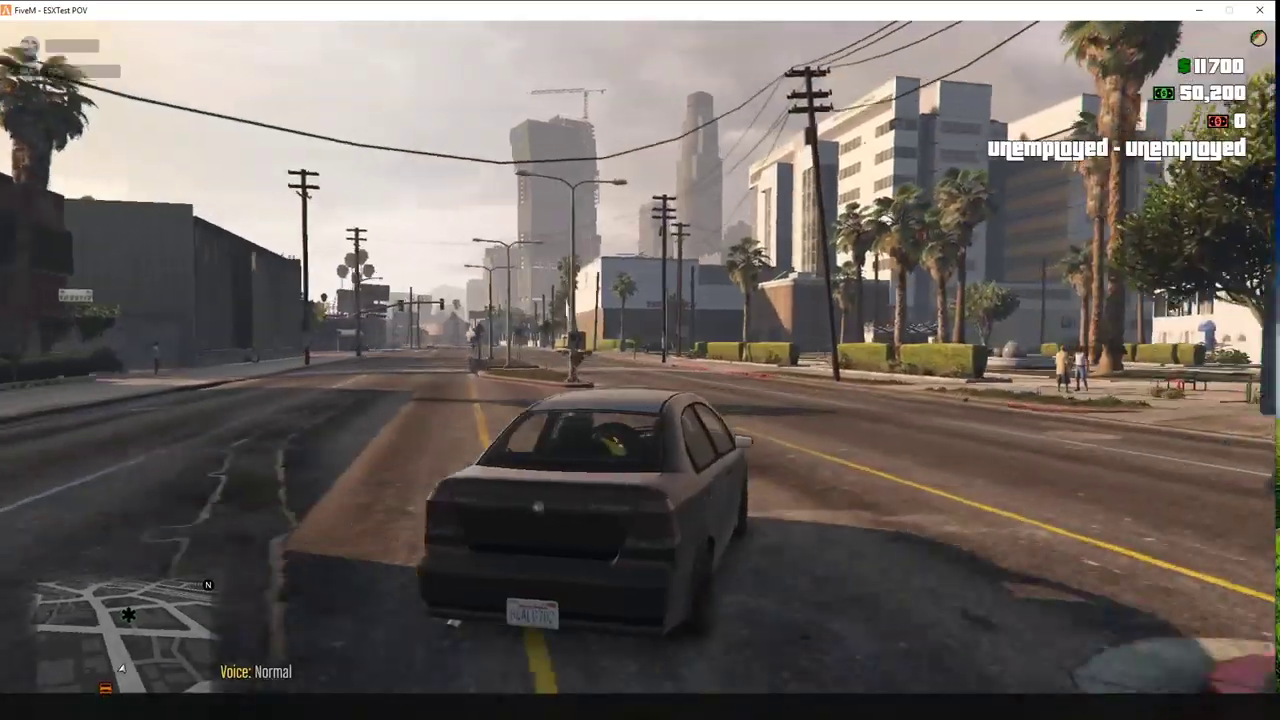
key(a)
key(w)
key(a)
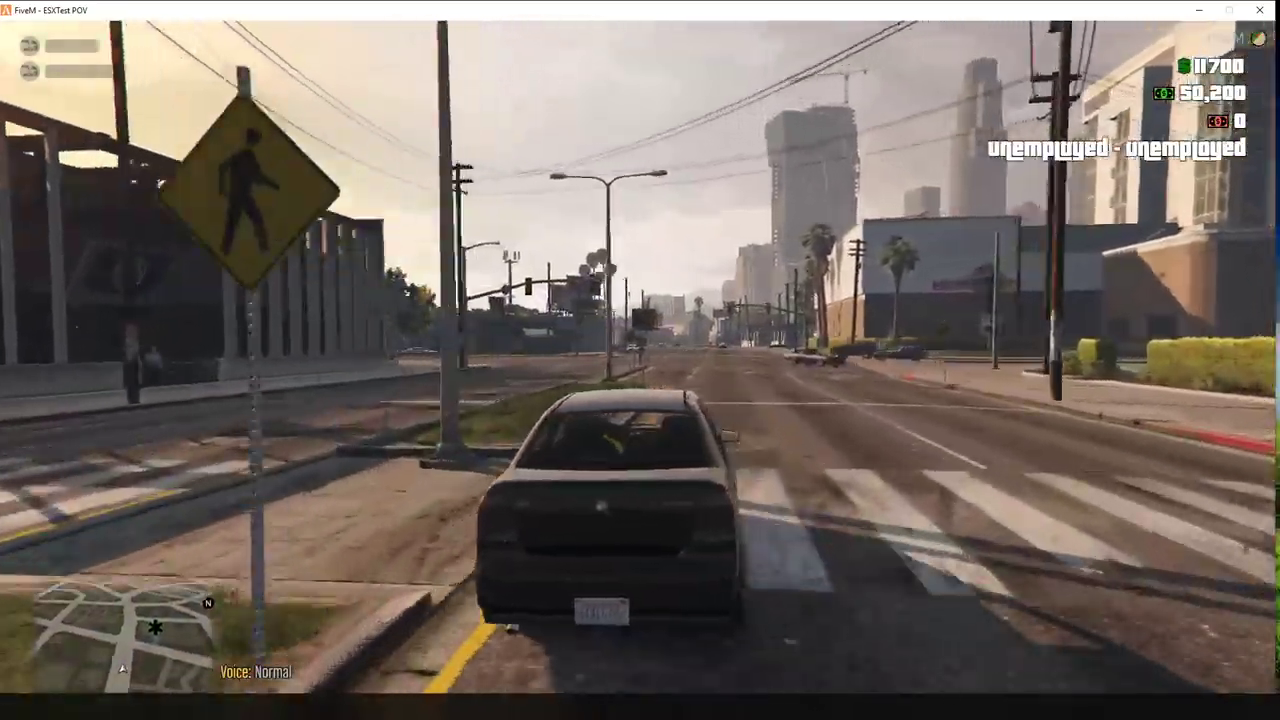
Step: Cross the intersection by the hospital's Emergency building and continue straight through Davis into Strawberry
key(w)
key(d)
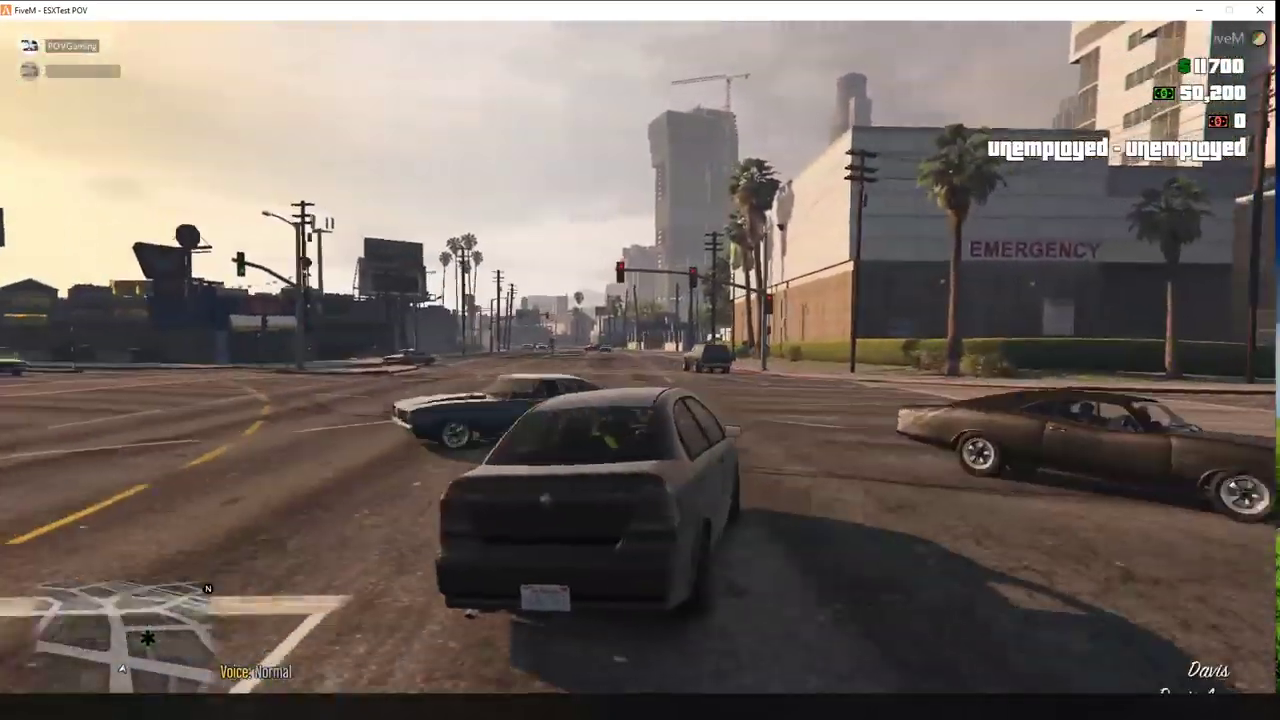
key(w)
key(c)
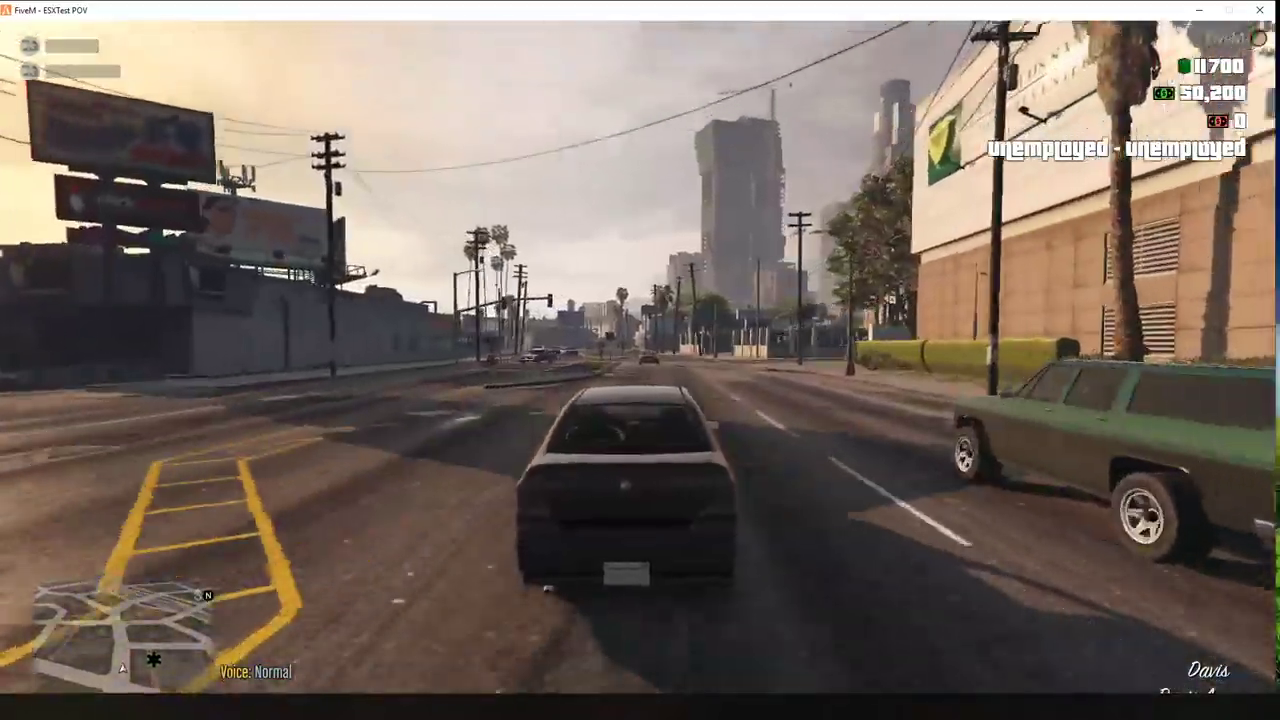
key(w)
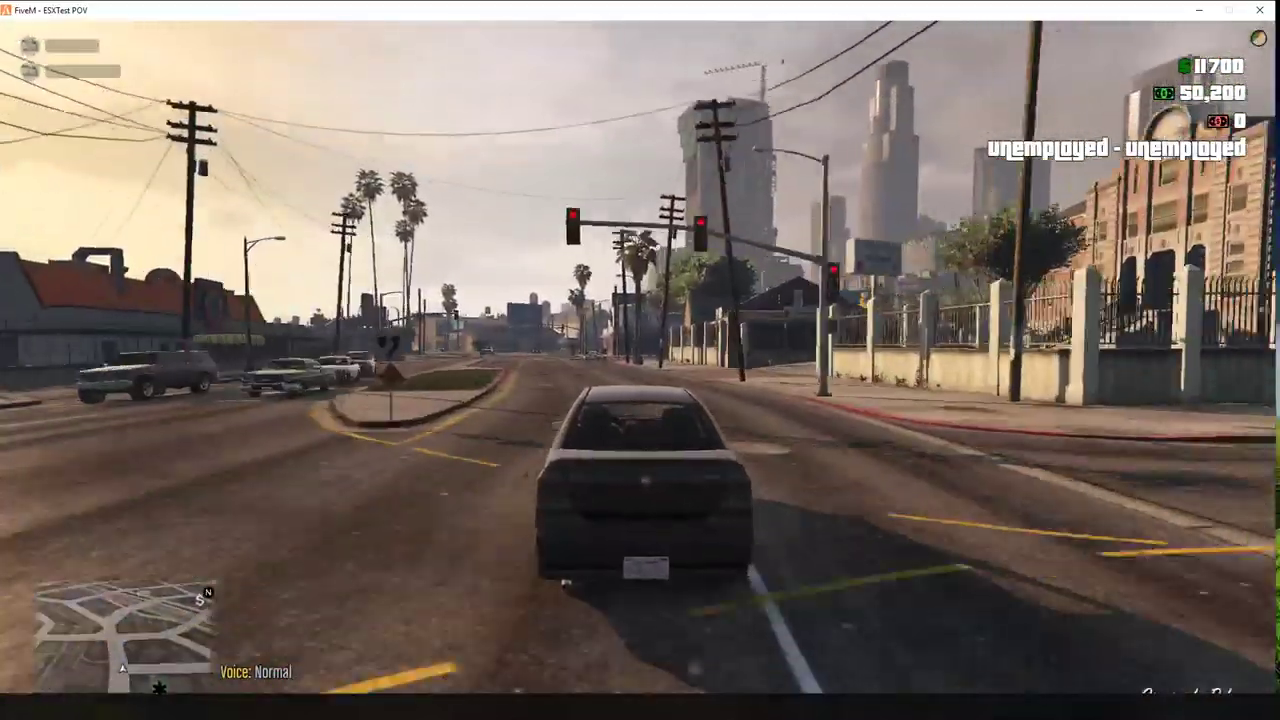
key(w)
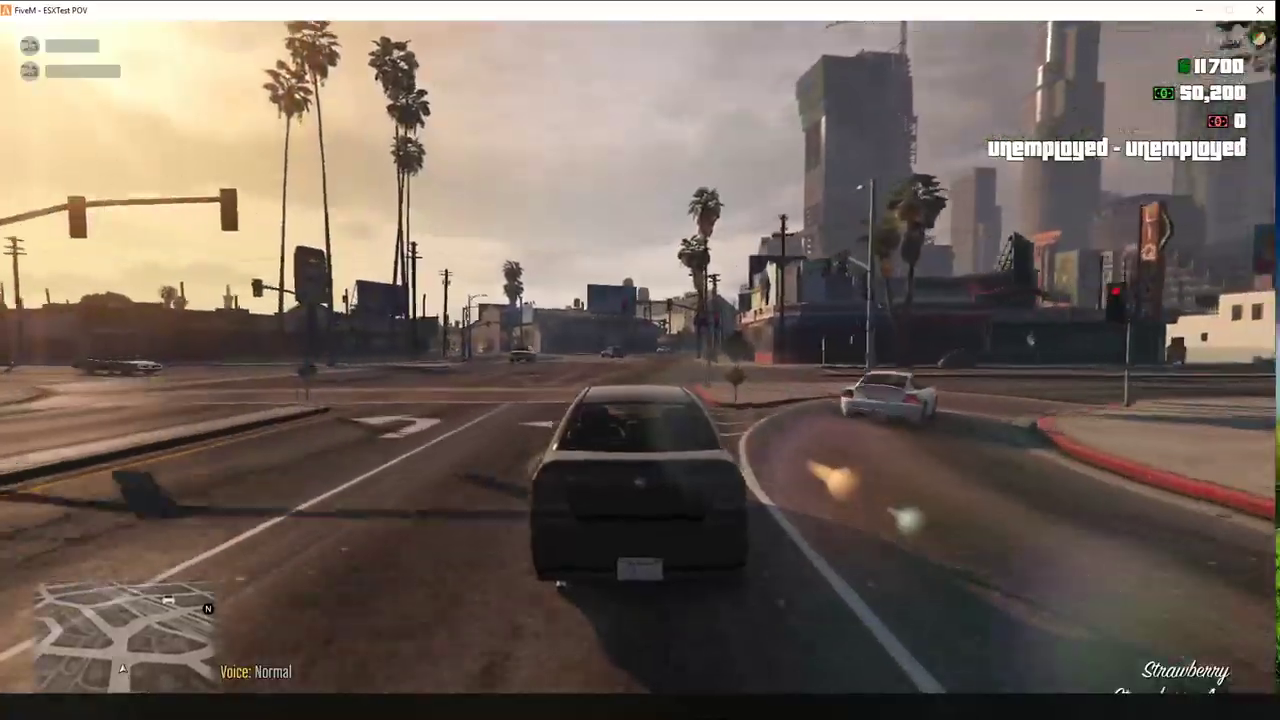
Step: Bear right in Strawberry and drive under the freeway overpass to the downtown intersection beyond it
key(d)
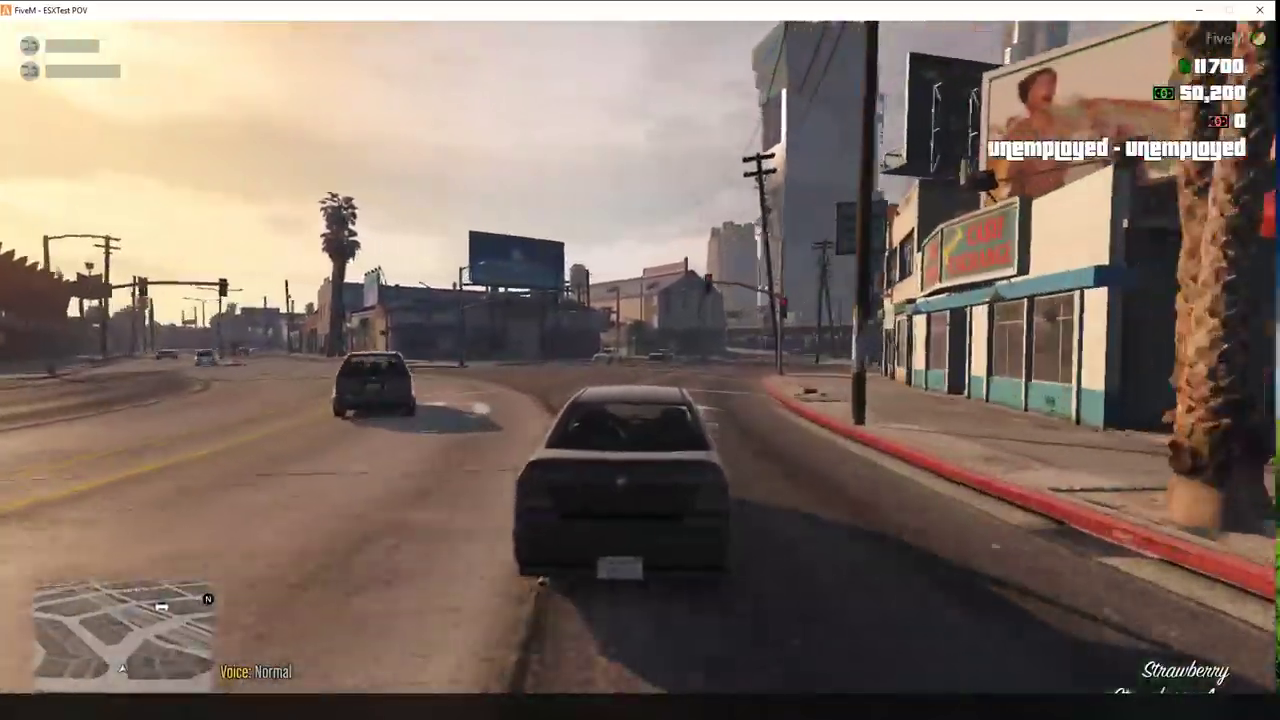
key(w)
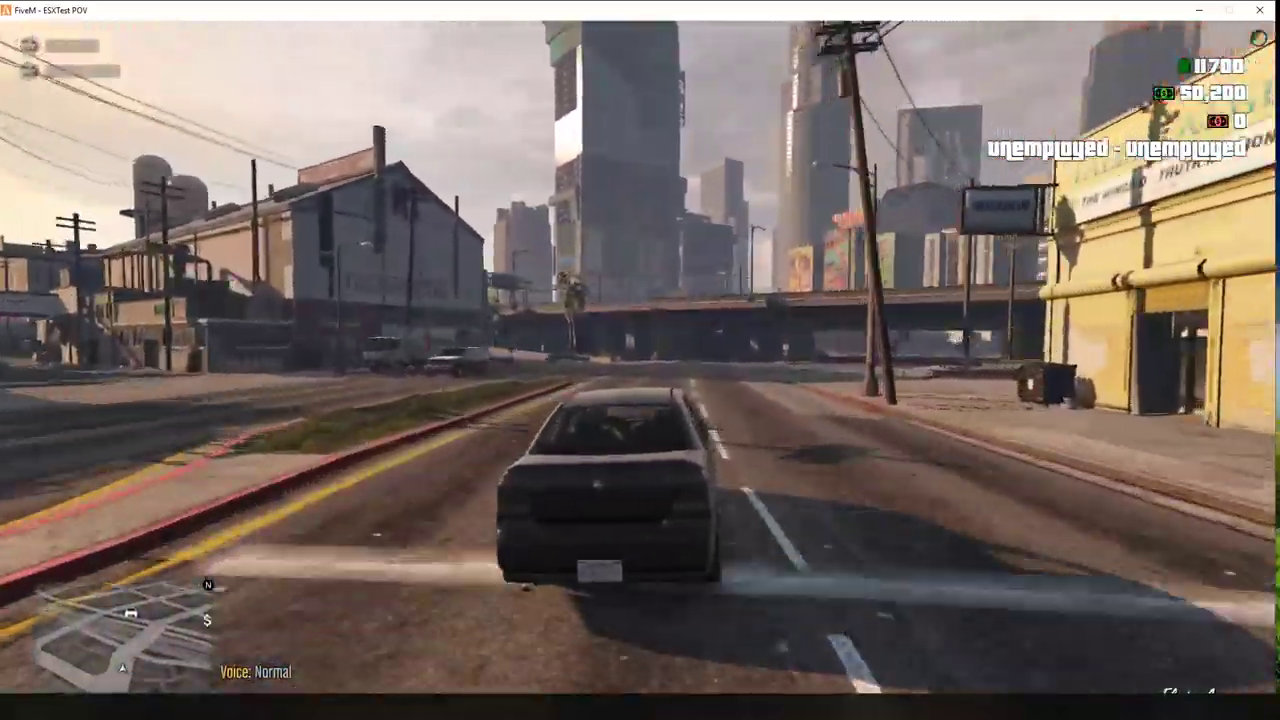
key(d)
key(w)
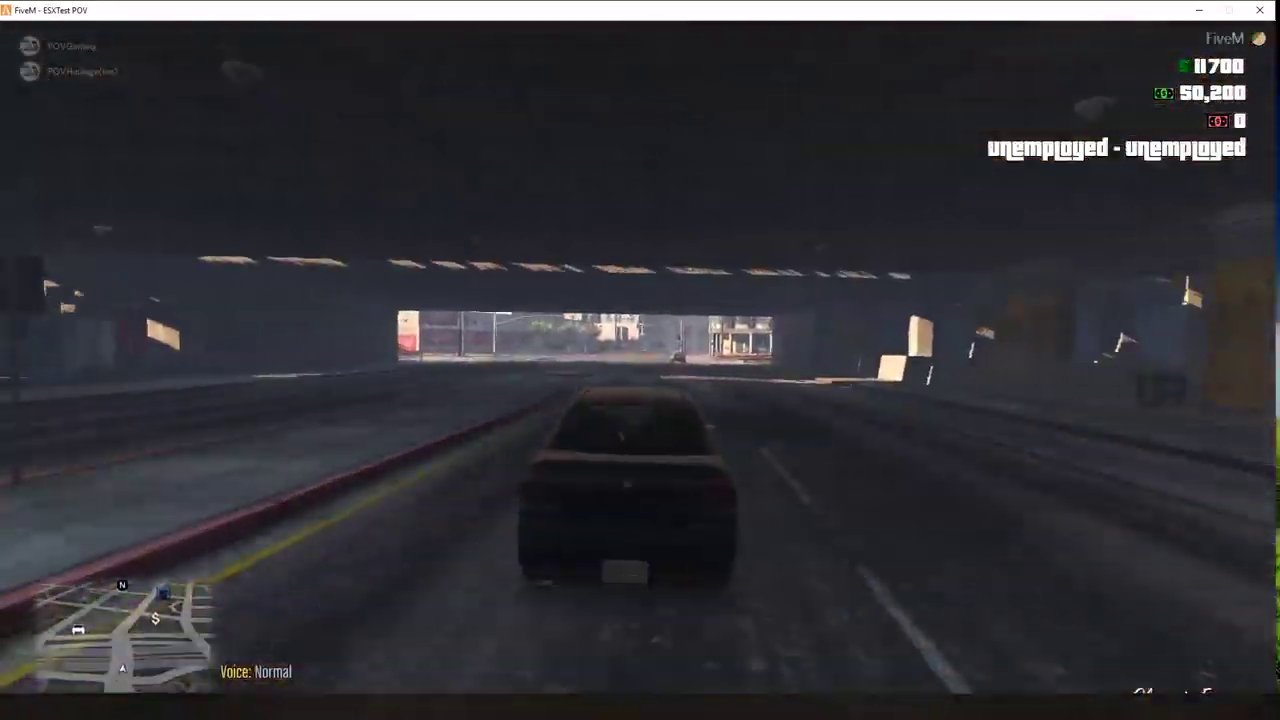
key(w)
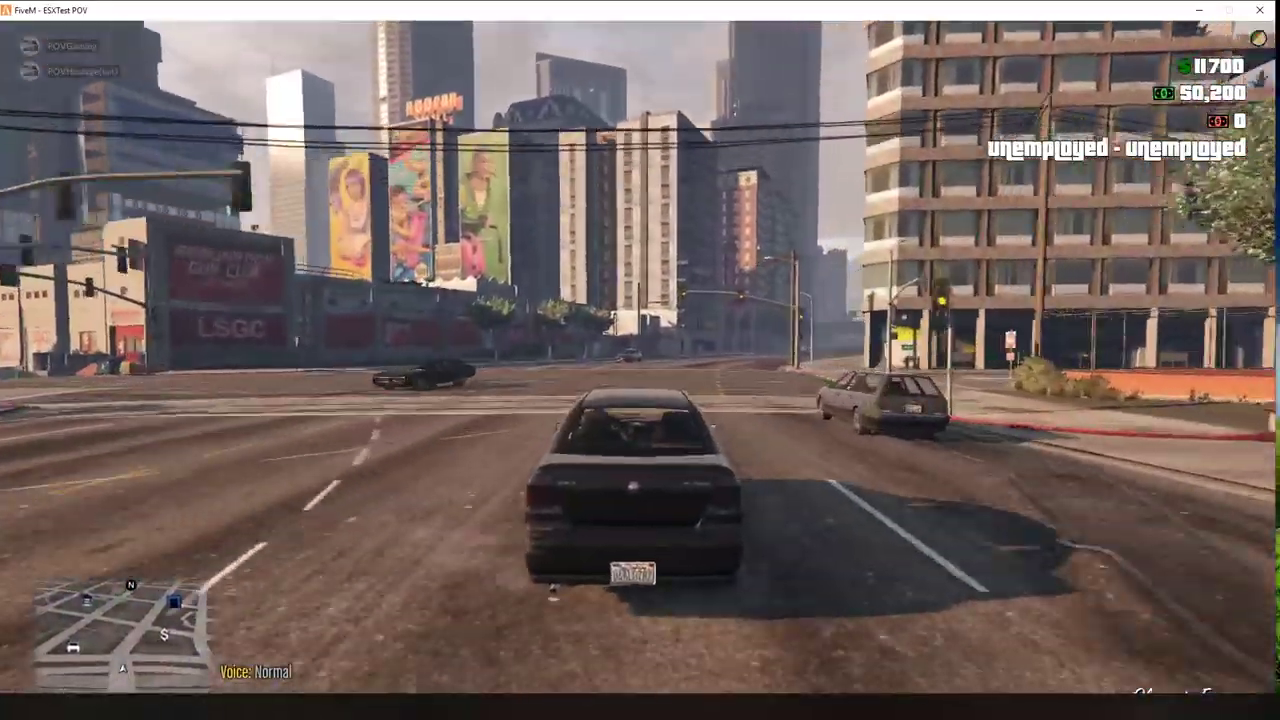
Step: Turn right towards Pillbox Hill and drive along the boulevard to Legion Square, near the blue garage marker on the minimap
key(d)
key(w)
key(c)
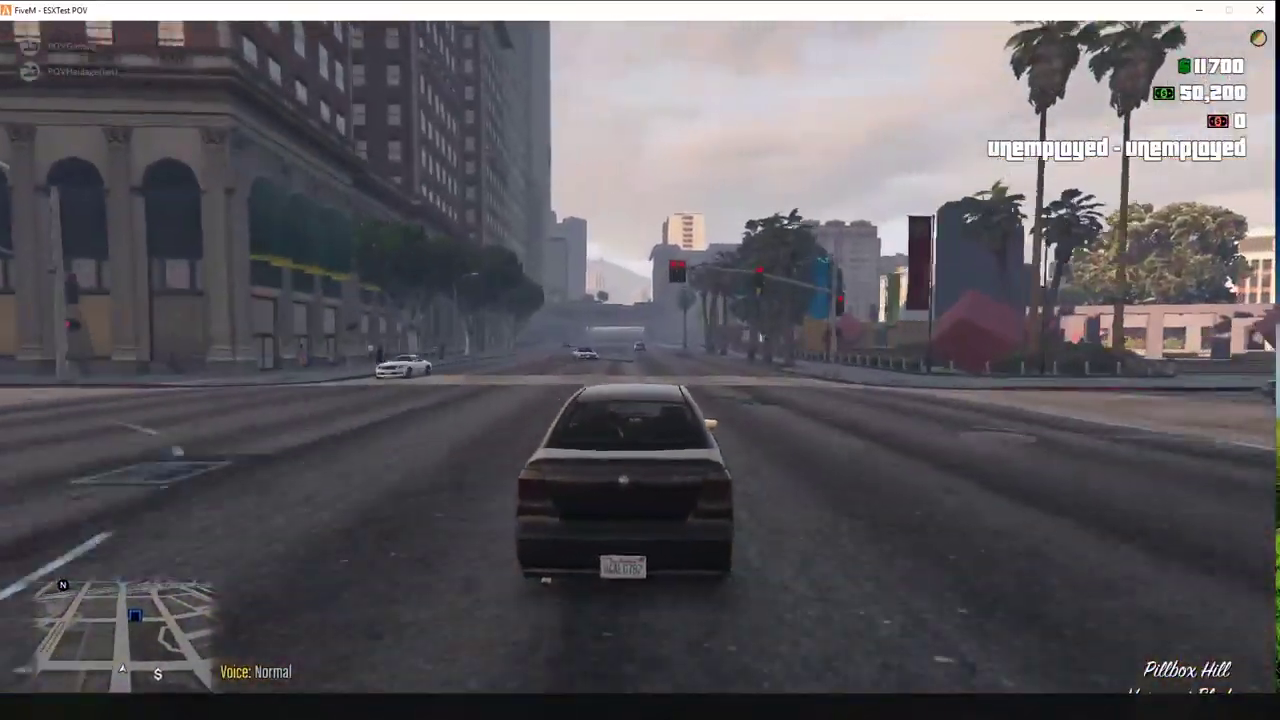
key(w)
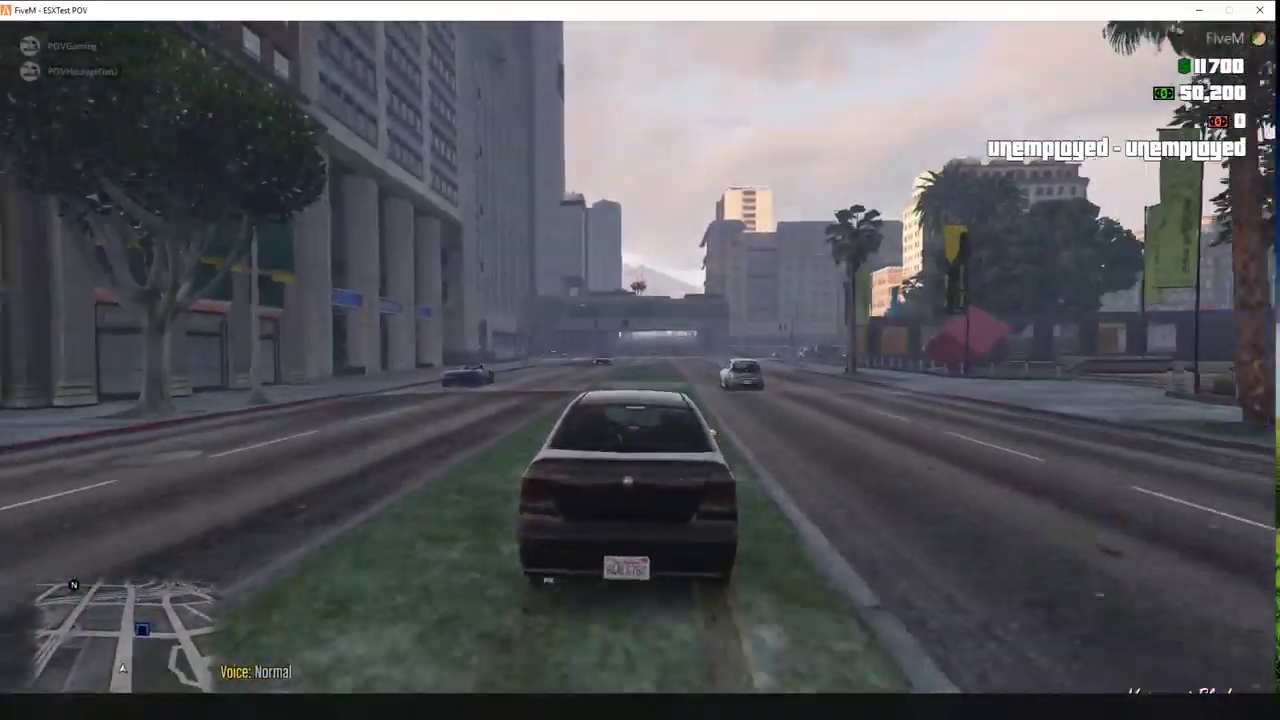
key(w)
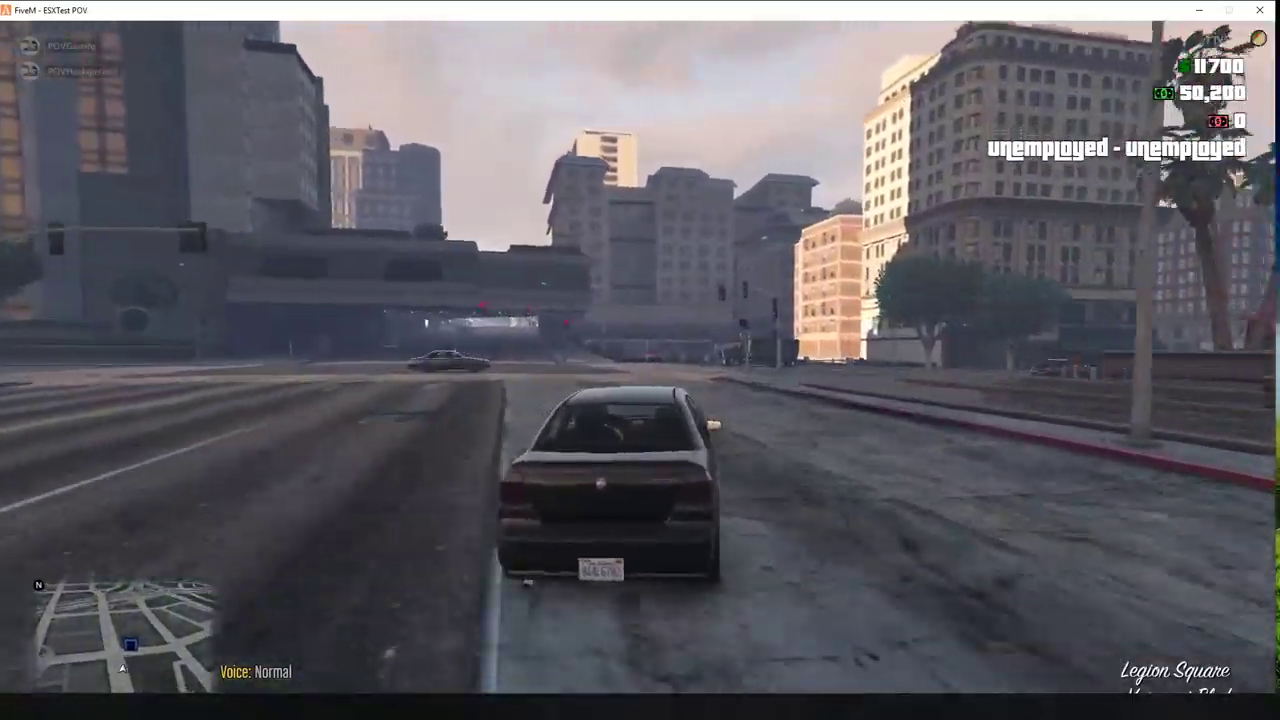
Step: Slow down, turn into the 24-hour parking lot through its entrance barrier and stop the Asea inside the lot
key(w)
key(s)
key(d)
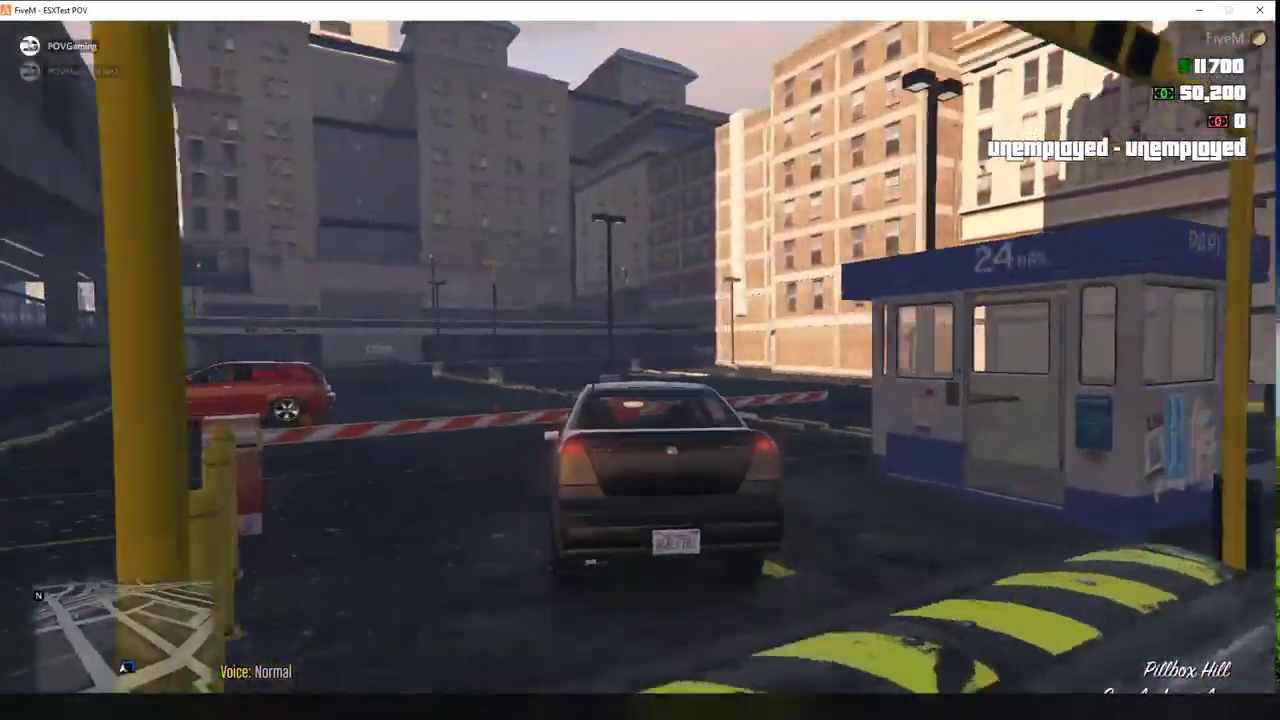
key(w)
key(d)
key(space)
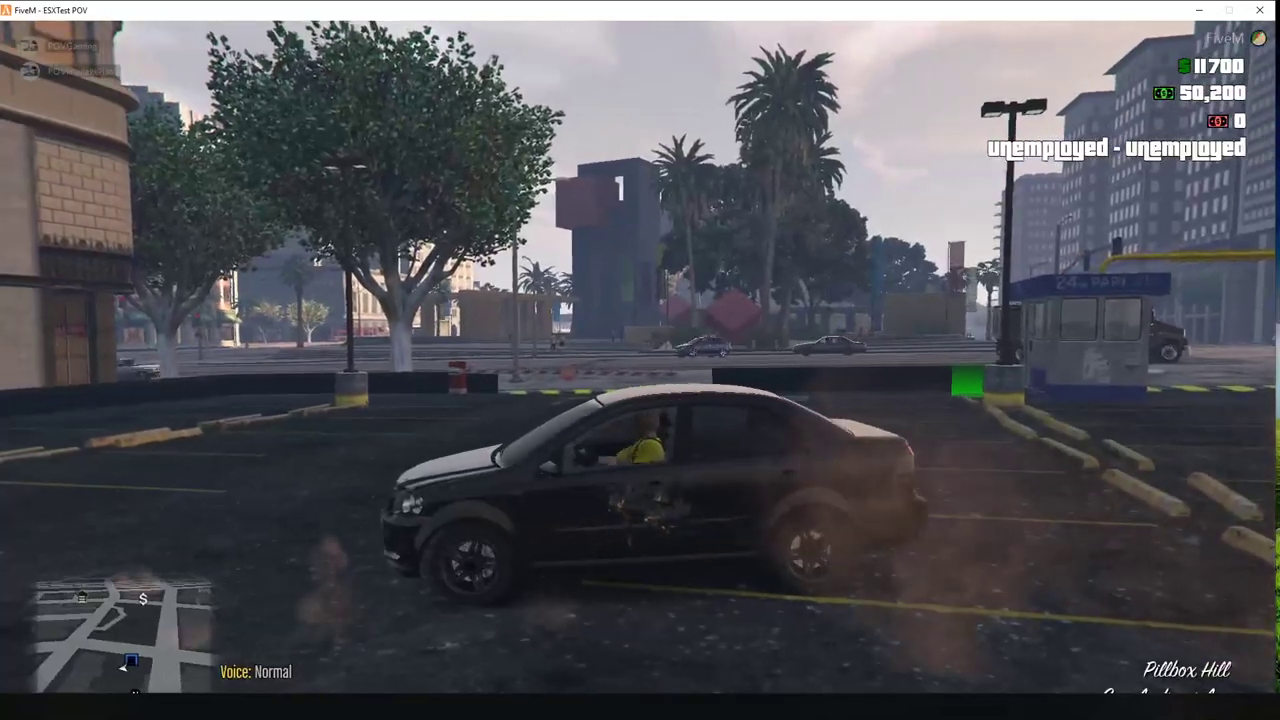
Step: Get out of the Asea and run across the parking lot to the green marker beside the 24 Hrs booth
key(f)
key(w)
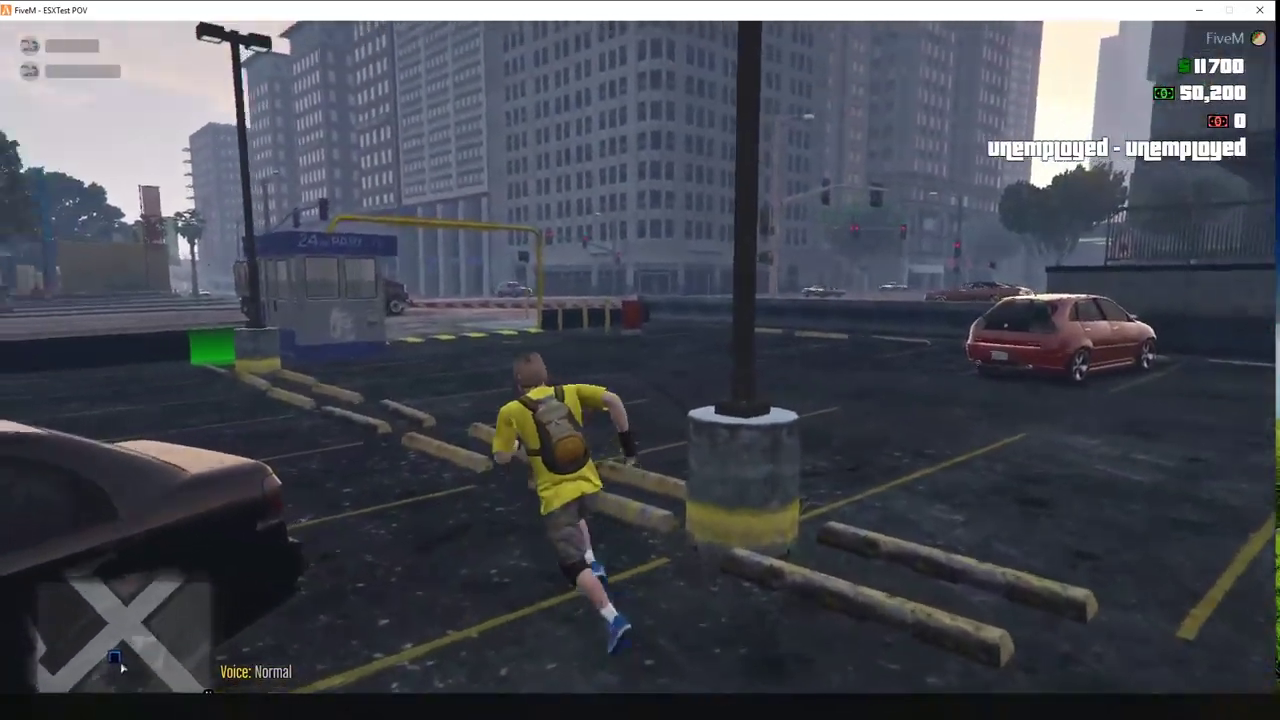
key(w)
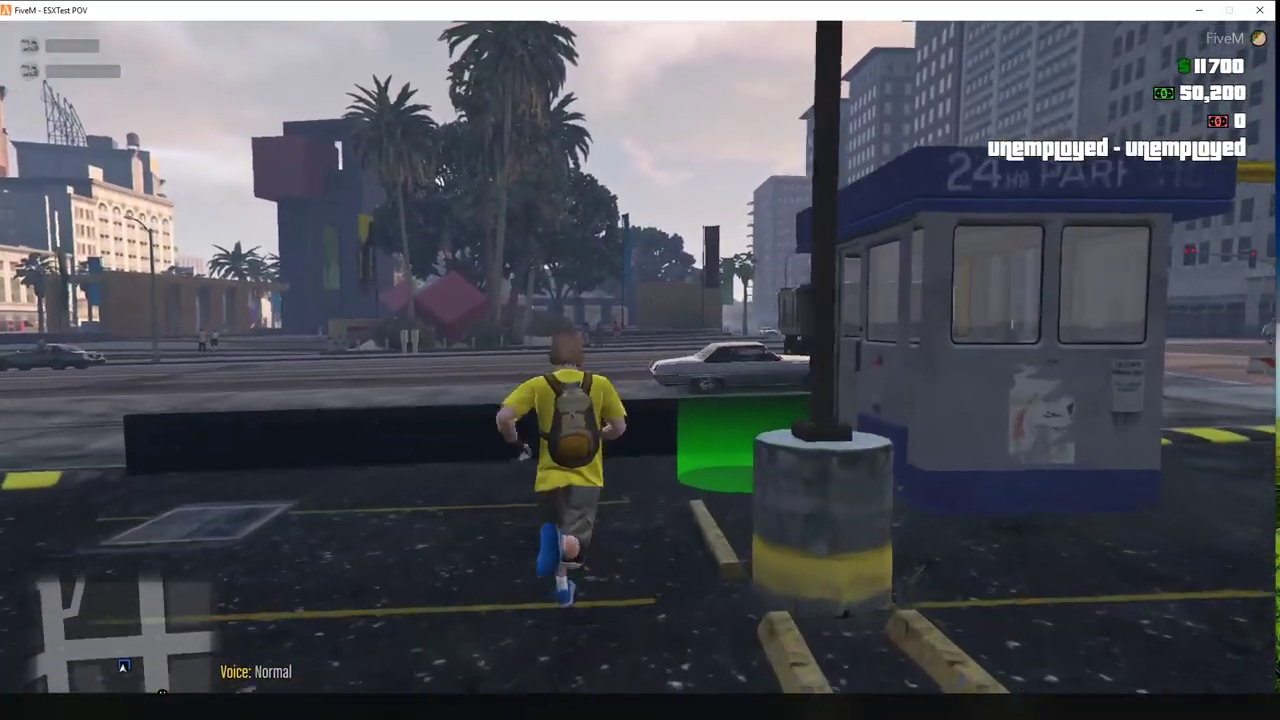
key(w)
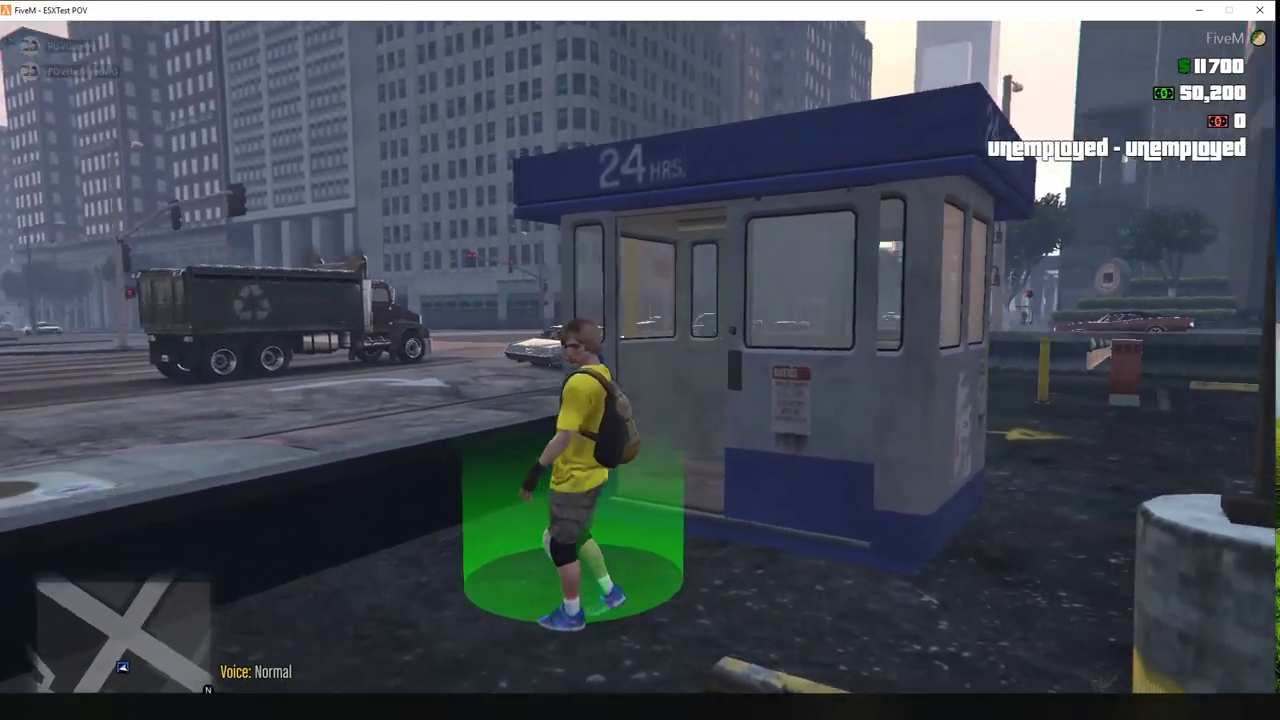
Step: List the owned cars at the garage marker, close the list and run back towards the parked cars
key(s)
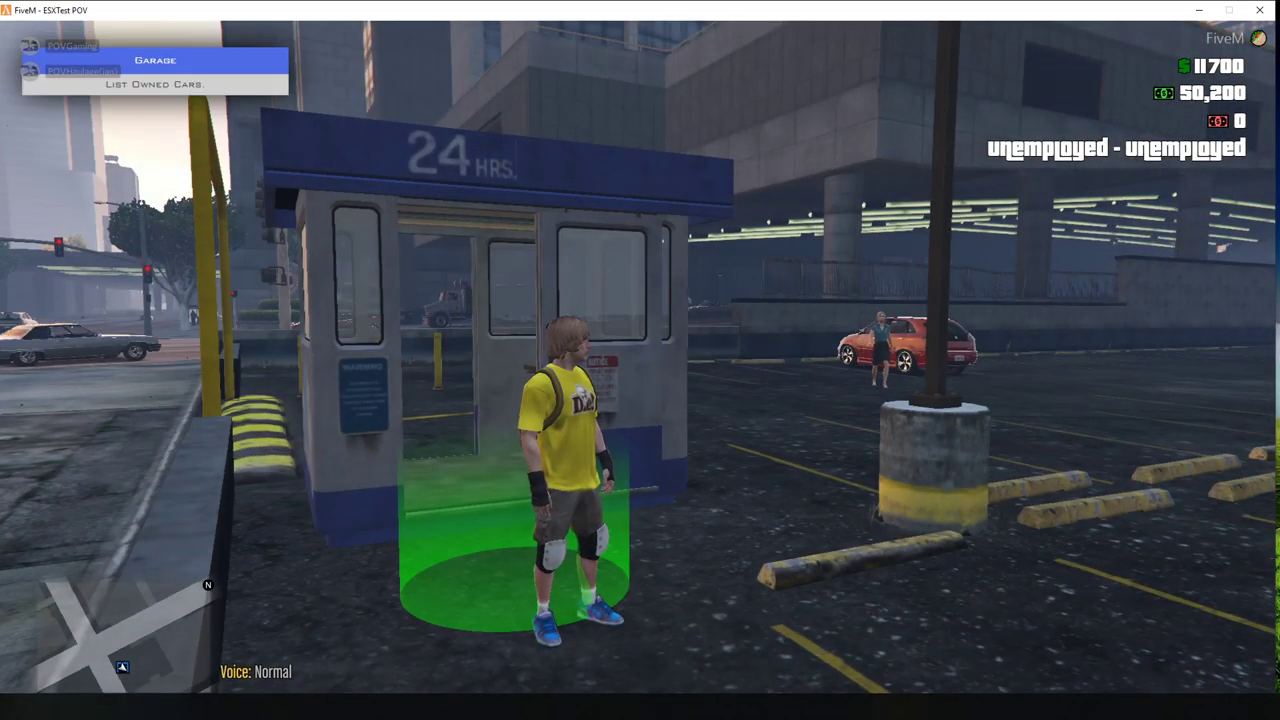
key(Return)
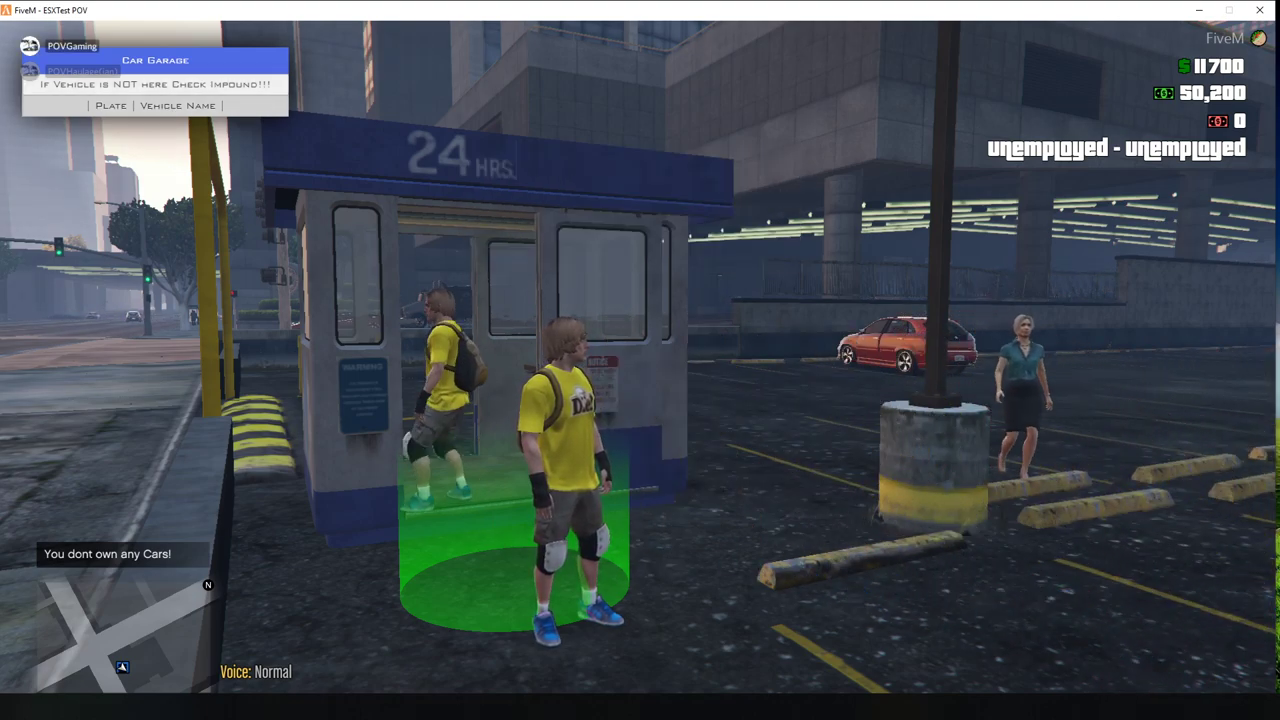
key(BackSpace)
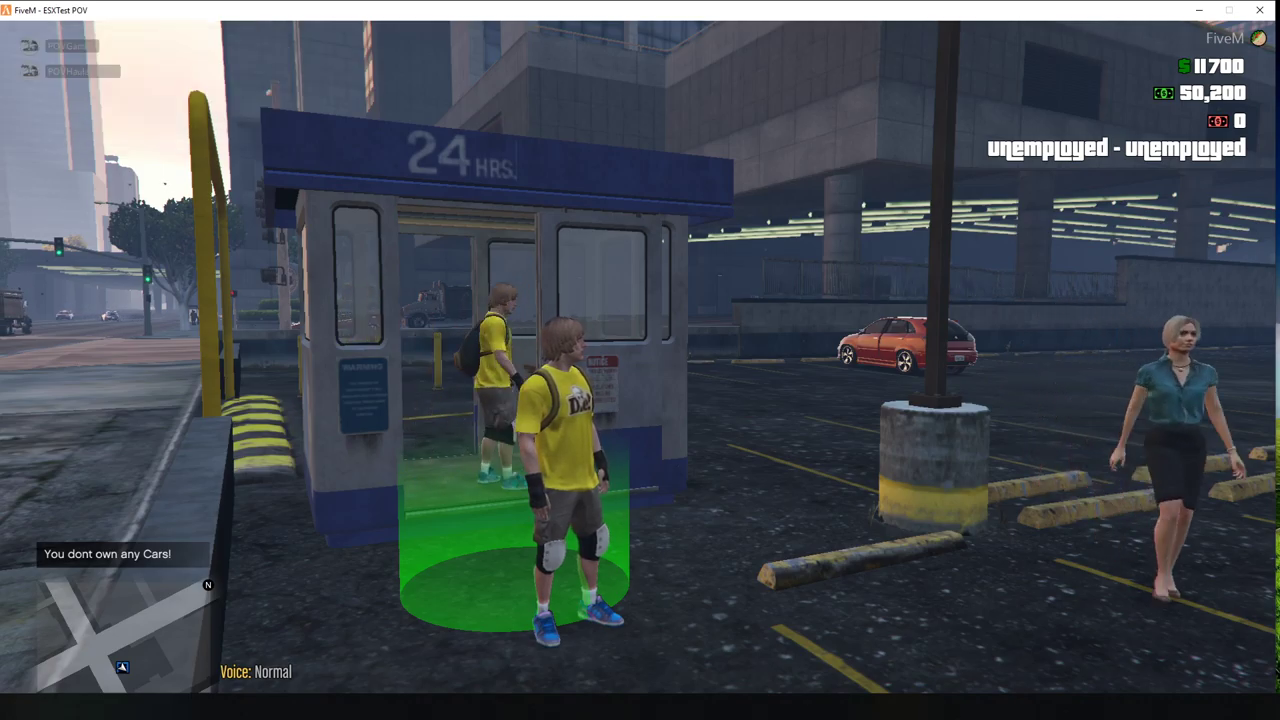
key(shift+w)
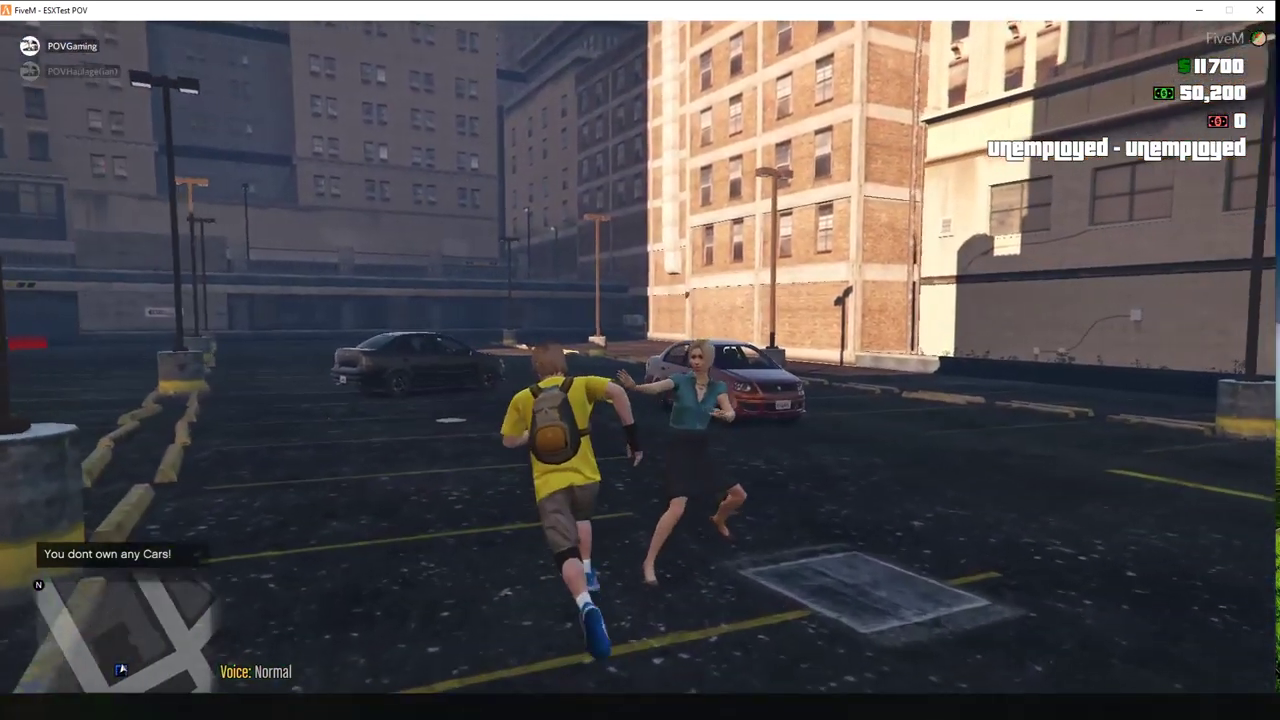
key(w)
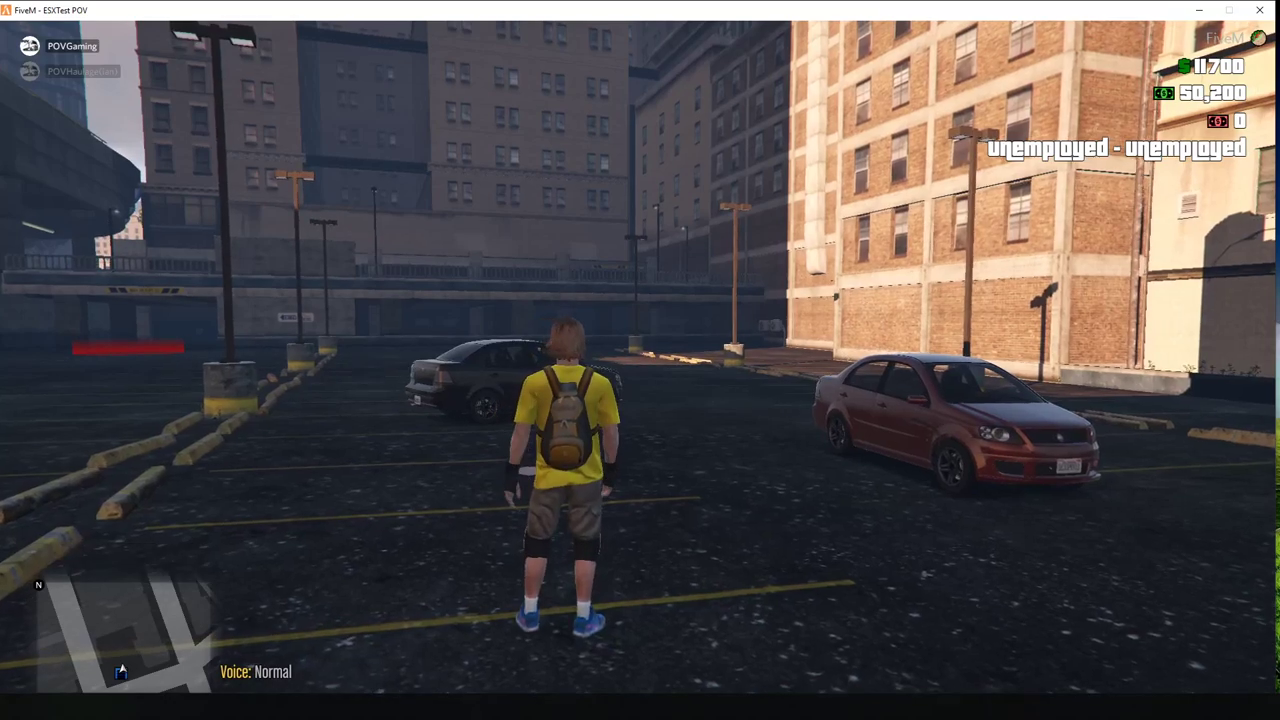
Step: Disconnect from the ESX test server and close the FiveM client
key(Escape)
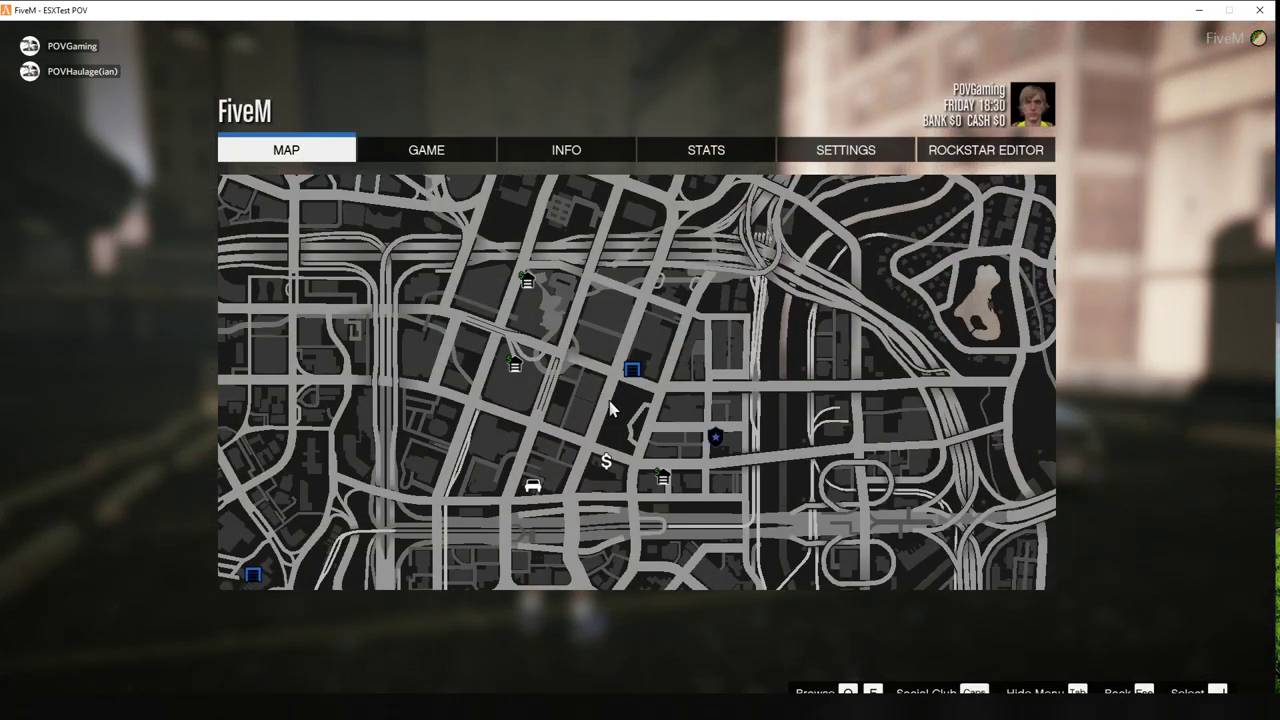
click(410, 155)
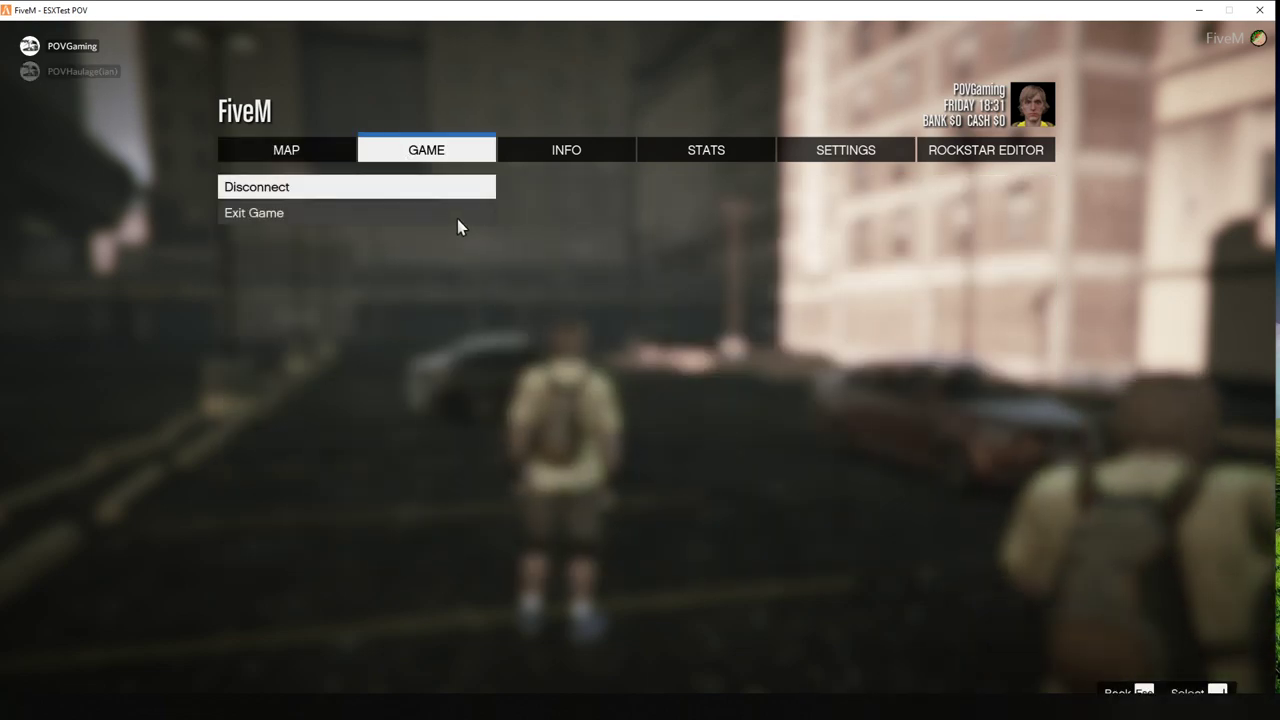
click(313, 189)
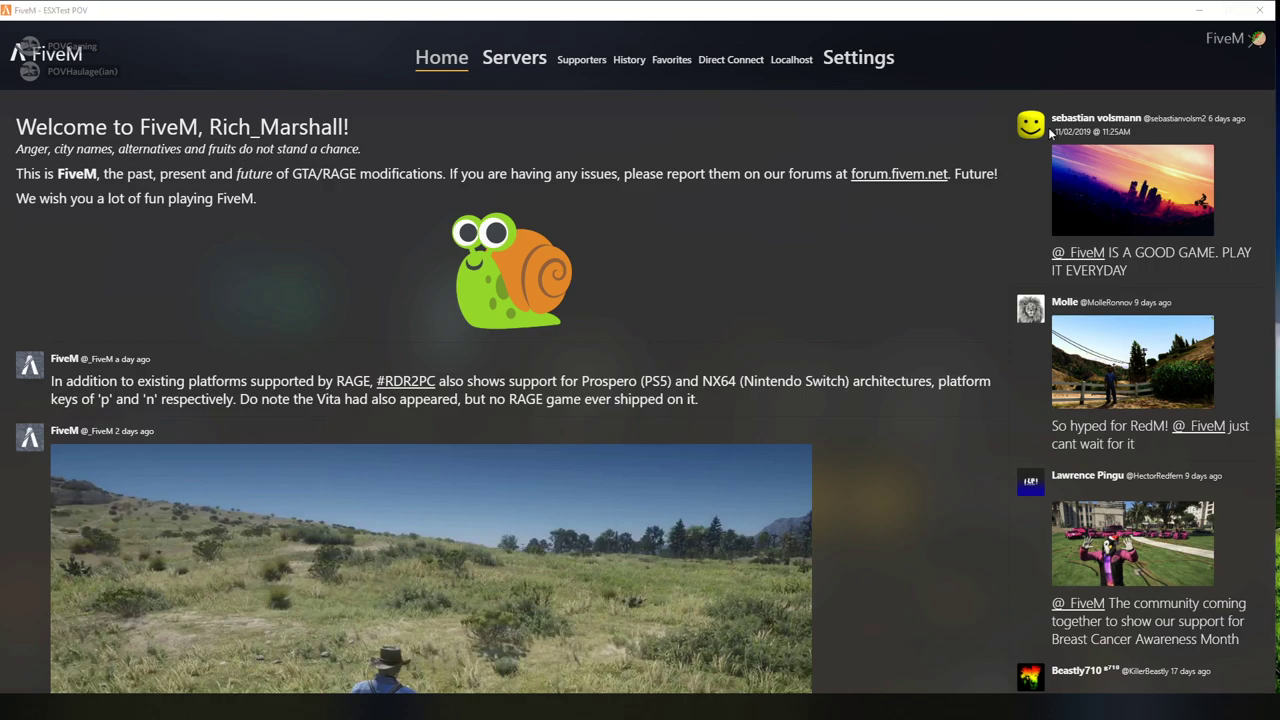
click(1259, 11)
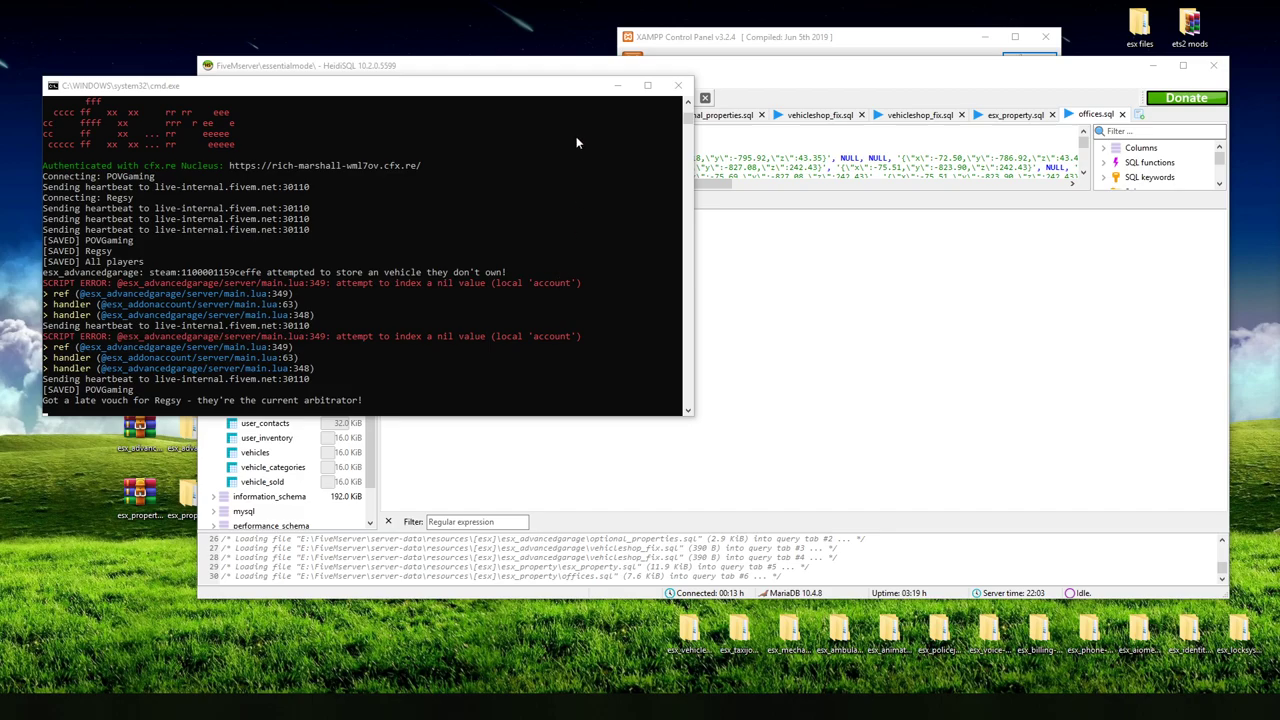
Step: Review the script errors in the server console and the requirements in the esx_advancedgarage README.md
drag(425, 89, 468, 152)
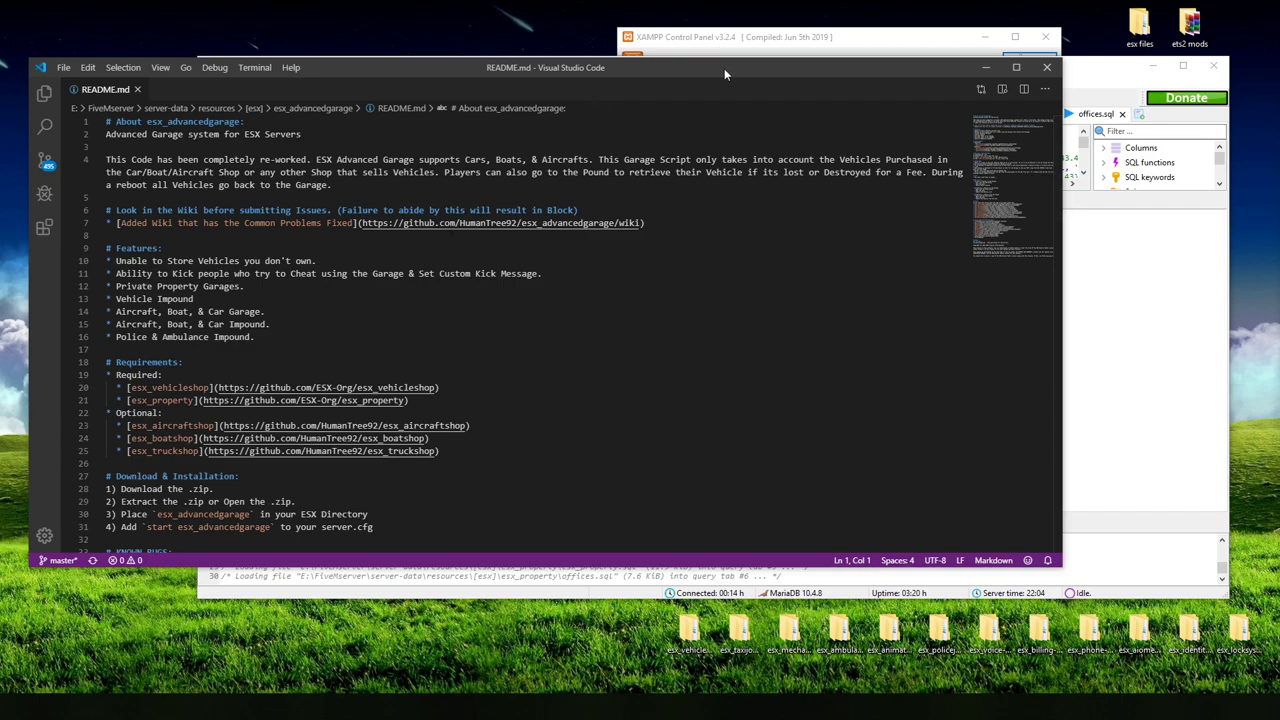
drag(724, 68, 0, 156)
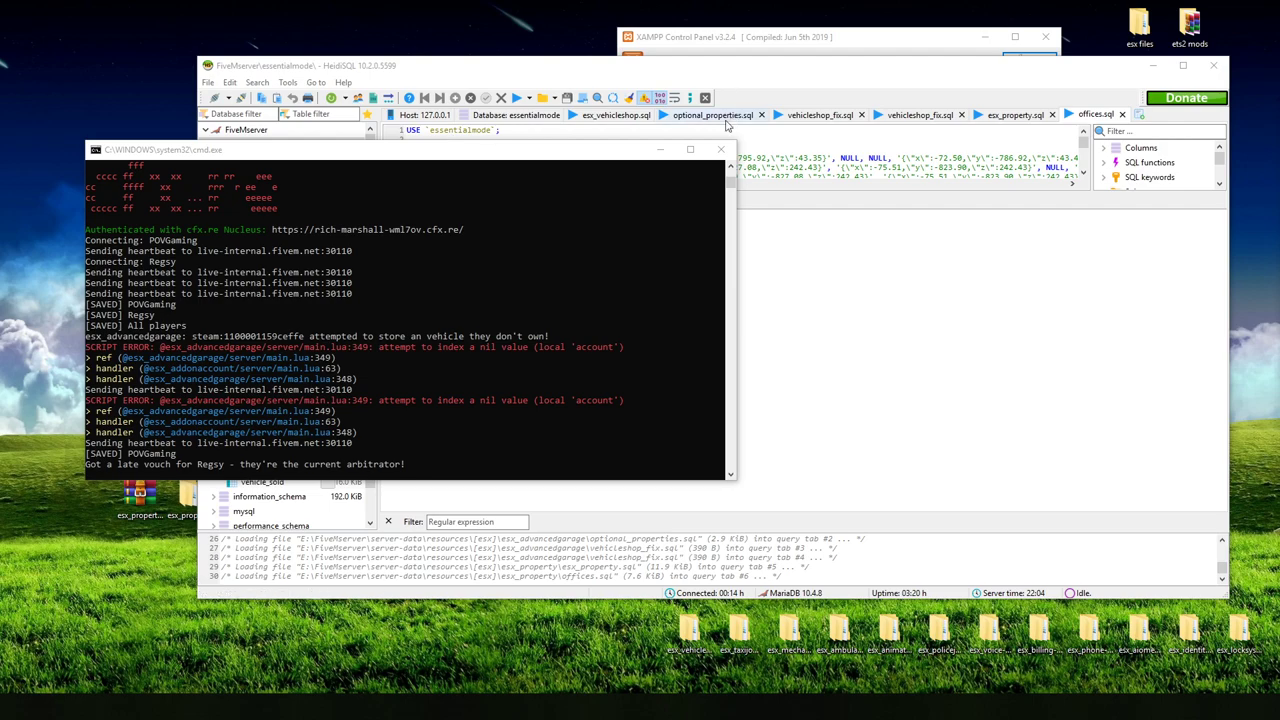
Step: Switch to HeidiSQL, reopen the FiveMserver session with esx_addonaccount.sql loaded, run the script and dismiss the message
click(824, 86)
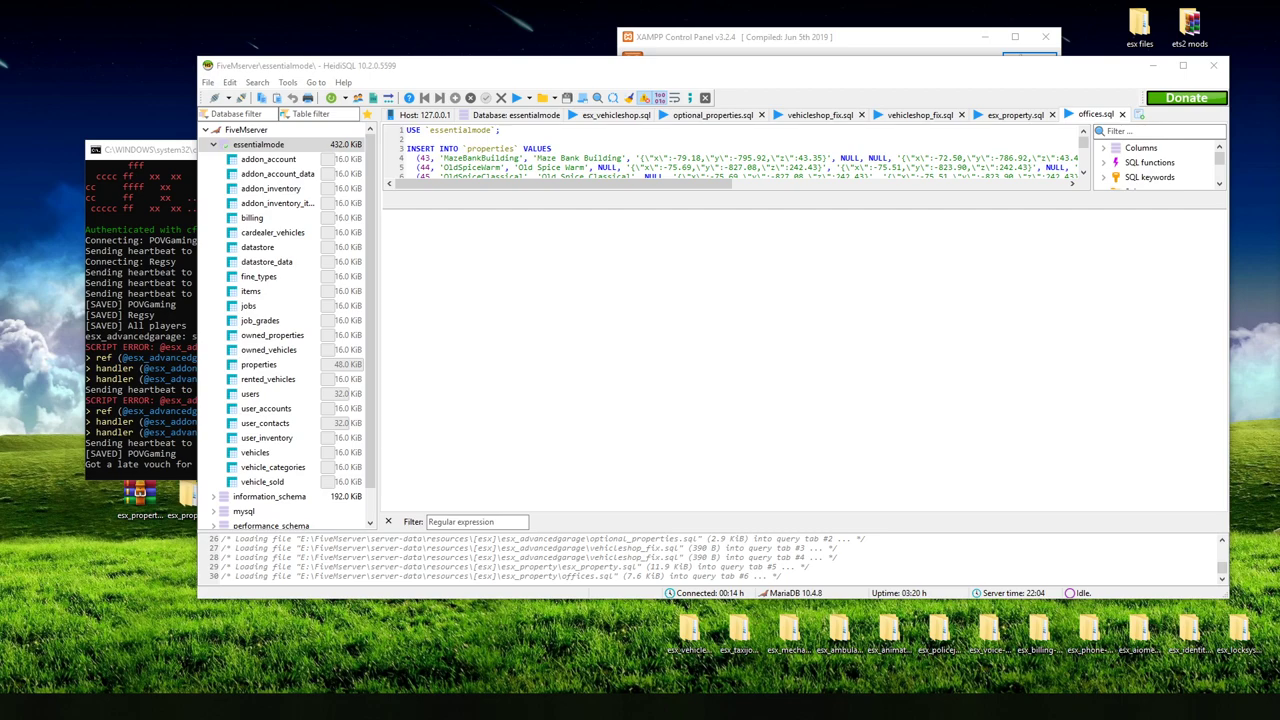
click(1213, 65)
click(944, 488)
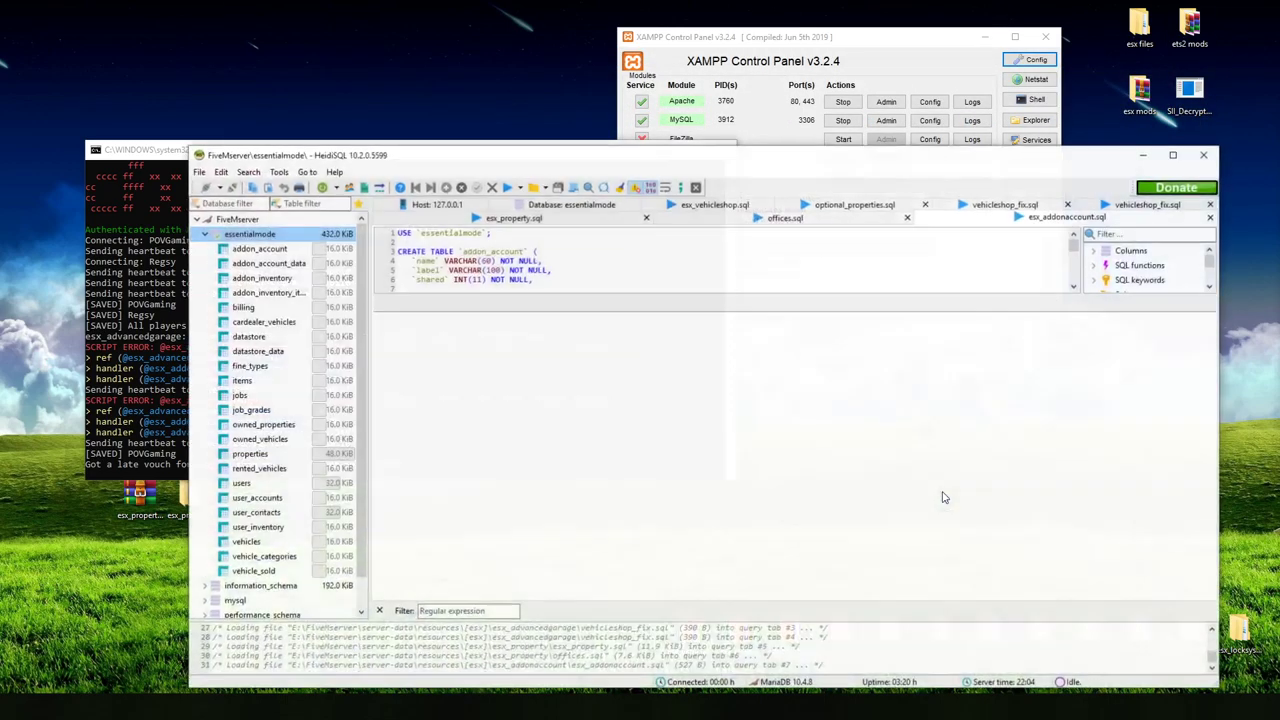
click(507, 187)
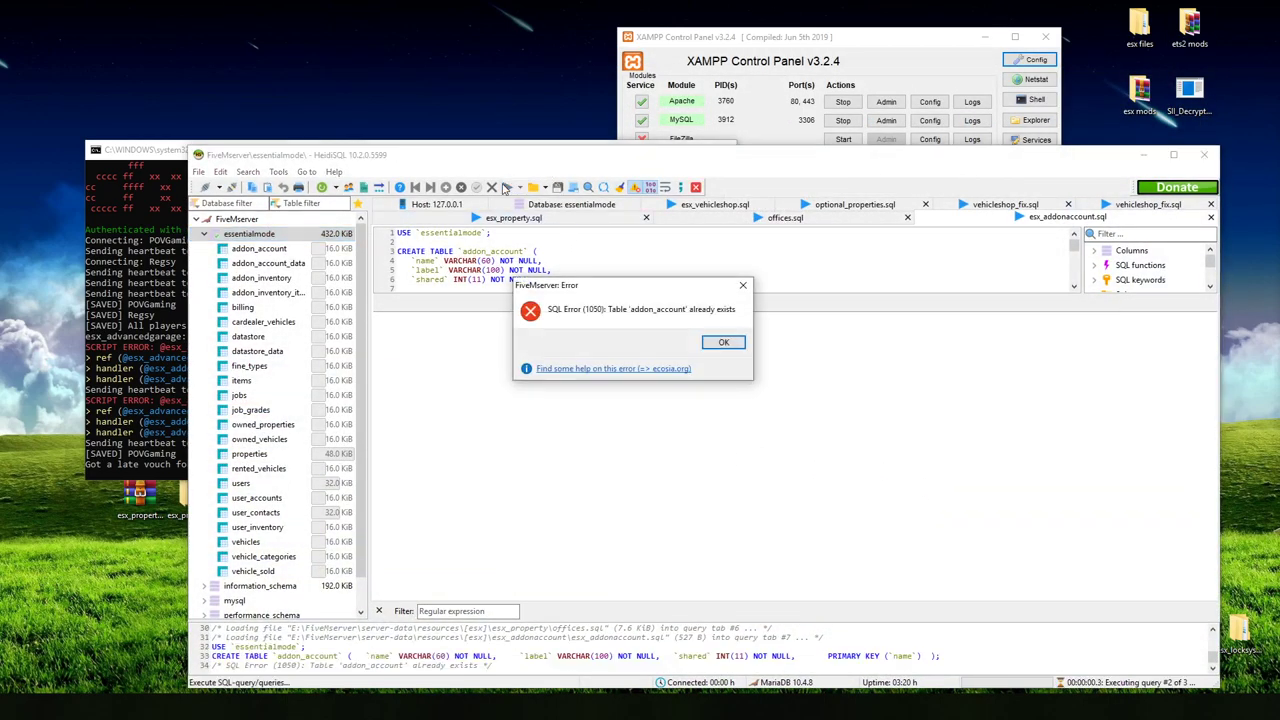
click(723, 342)
Step: Restart HeidiSQL on the FiveMserver session with esx_addoninventory.sql loaded, and close the optional_properties.sql and duplicate vehicleshop_fix.sql queries
click(1204, 154)
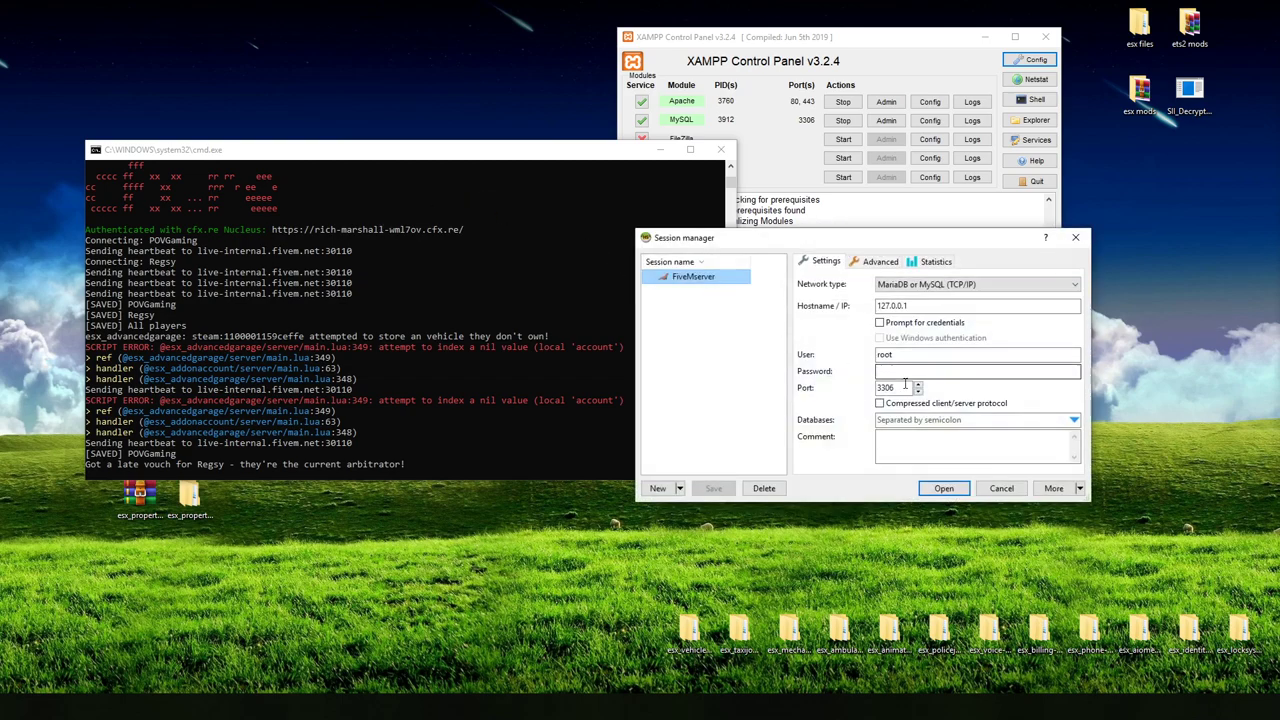
click(943, 488)
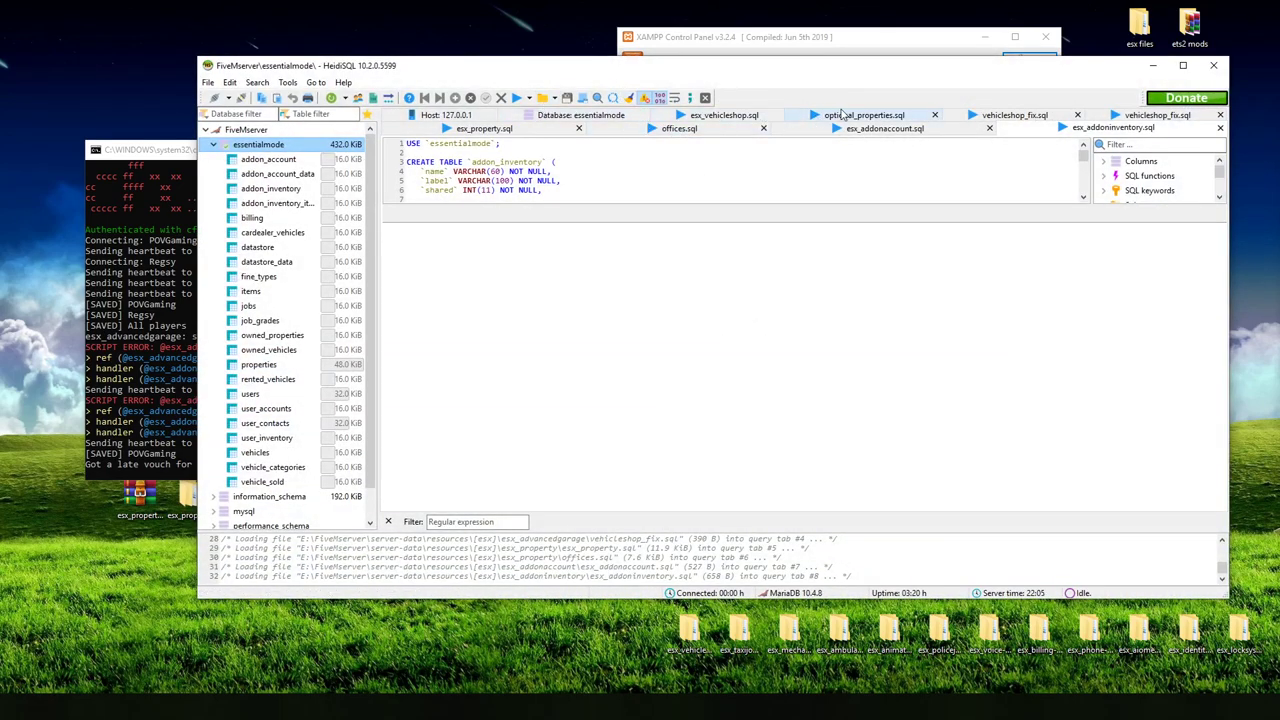
click(933, 117)
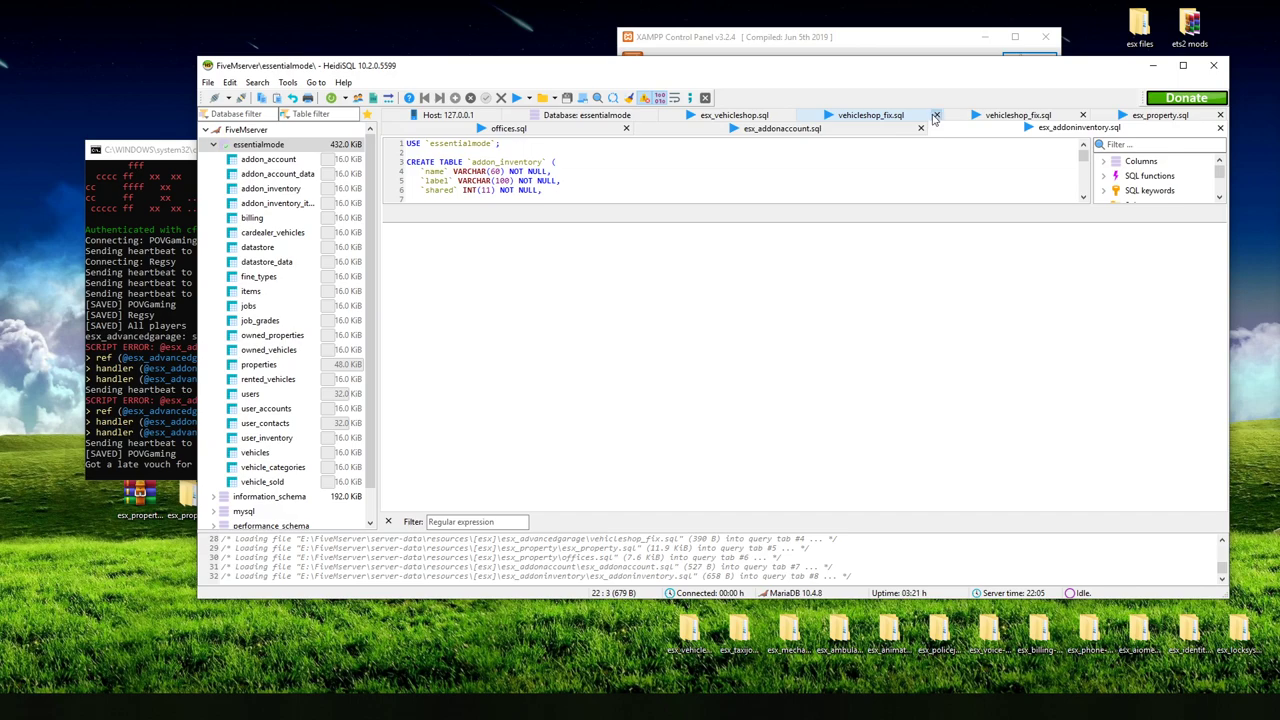
Step: Run esx_addoninventory.sql on the essentialmode database, dismiss the message and close HeidiSQL
click(516, 97)
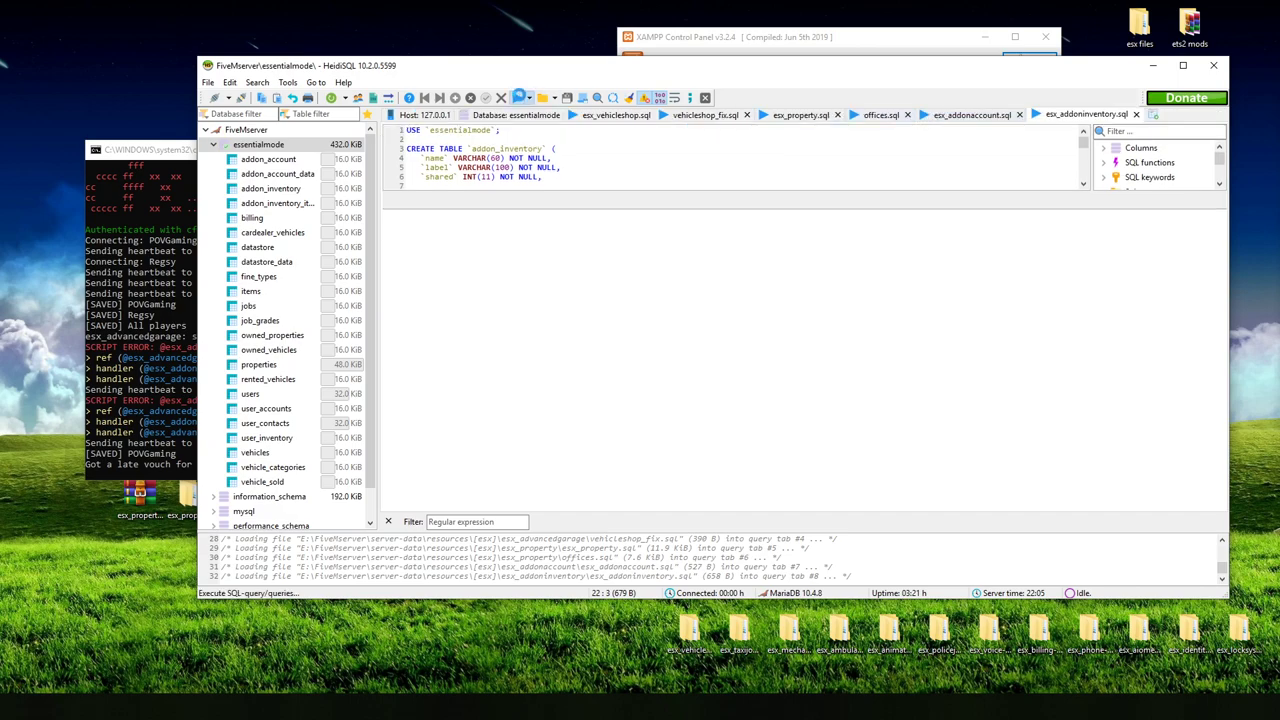
click(743, 285)
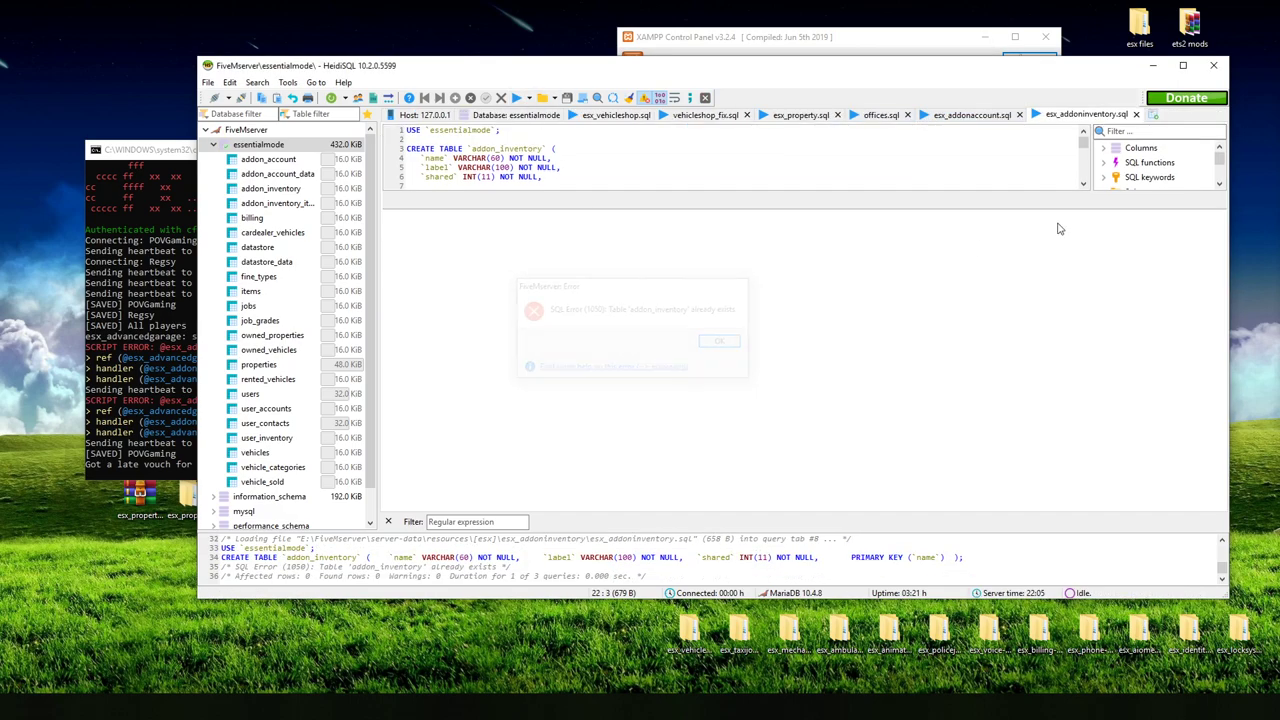
click(1208, 68)
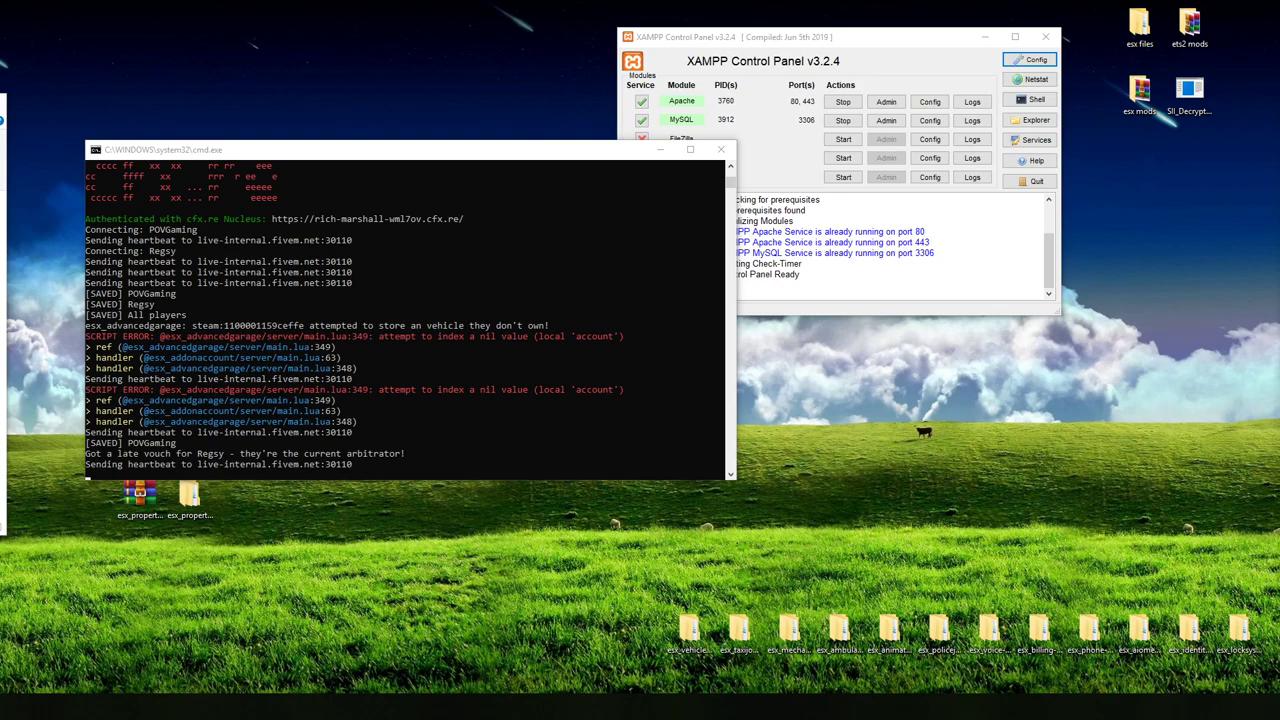
Step: Review the features, requirements, installation notes and known bugs in the esx_advancedgarage README.md
drag(0, 178, 469, 157)
scroll(590, 410, down, 2)
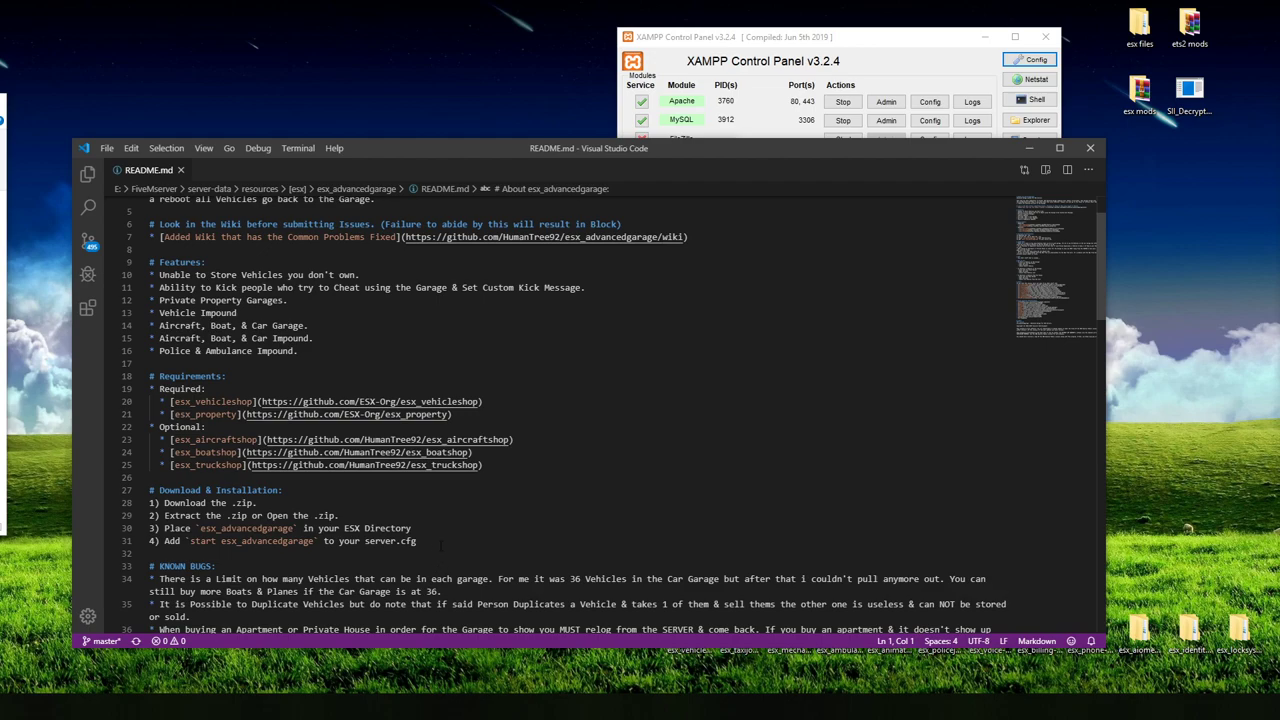
scroll(445, 535, down, 2)
scroll(448, 527, up, 2)
scroll(449, 528, up, 2)
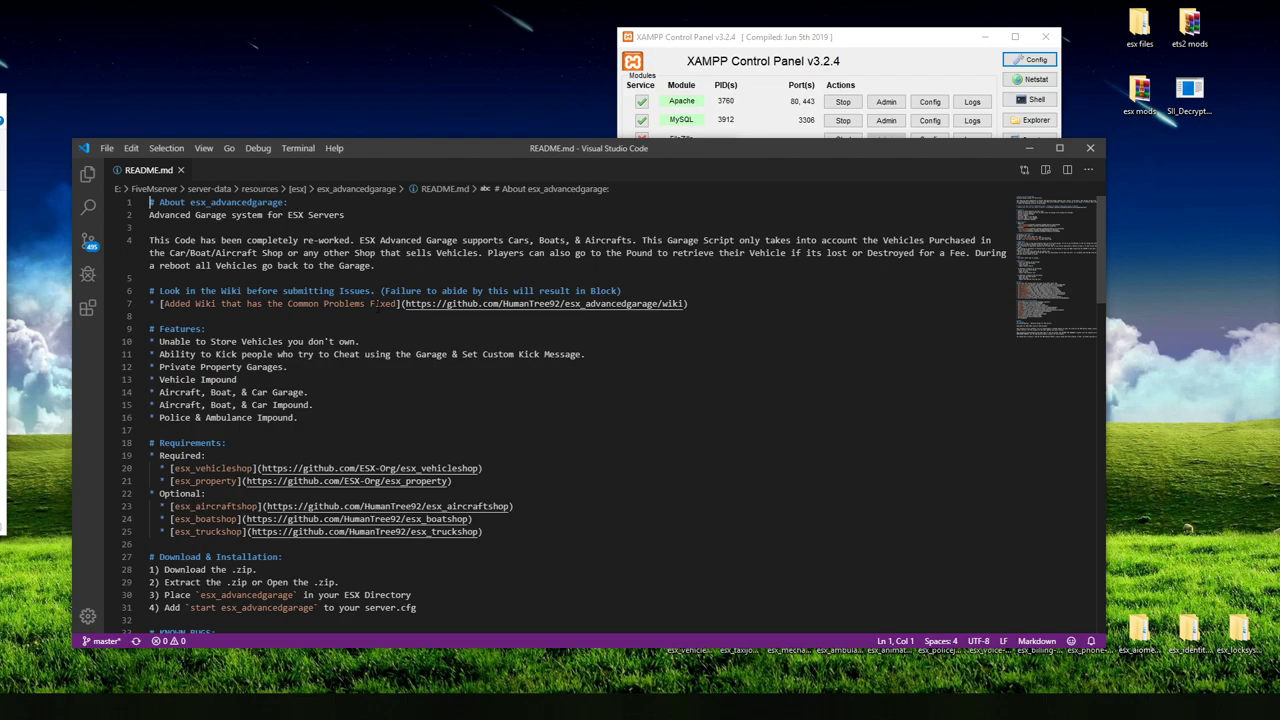
scroll(388, 295, down, 2)
scroll(388, 295, up, 2)
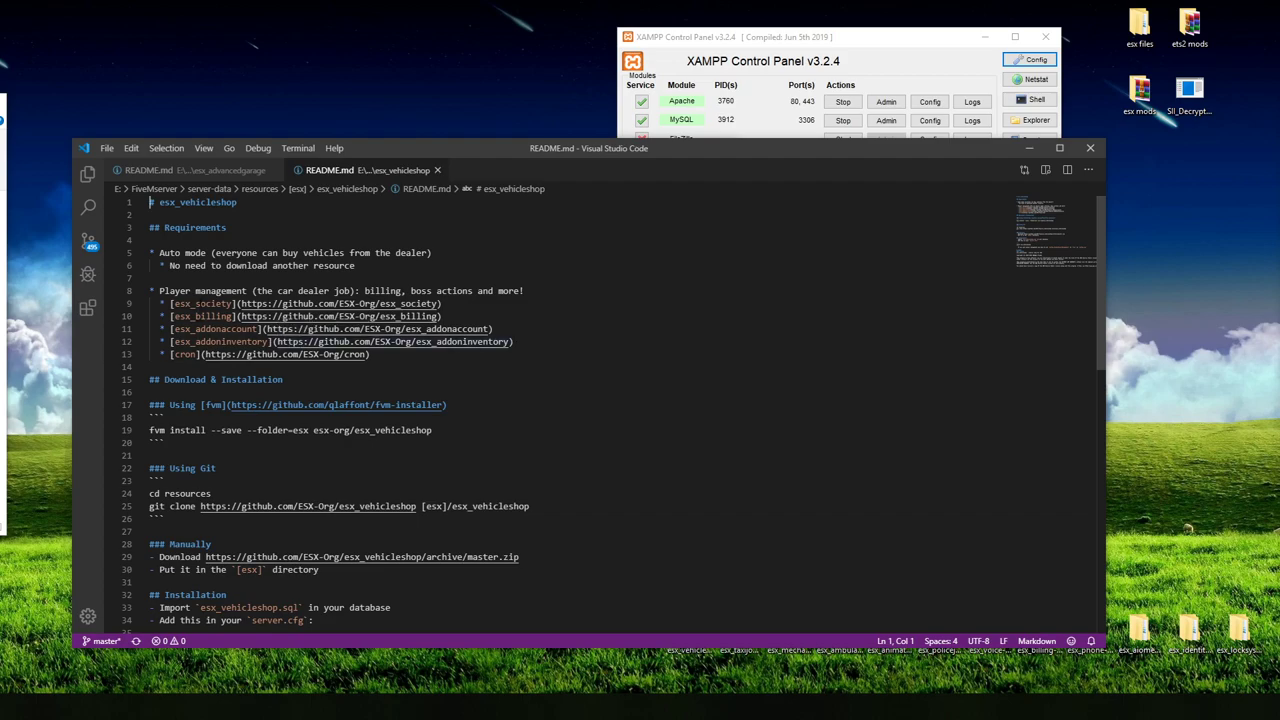
Step: Copy the esx_society GitHub link from the player management requirements in the esx_vehicleshop README.md
drag(240, 303, 437, 303)
right_click(400, 303)
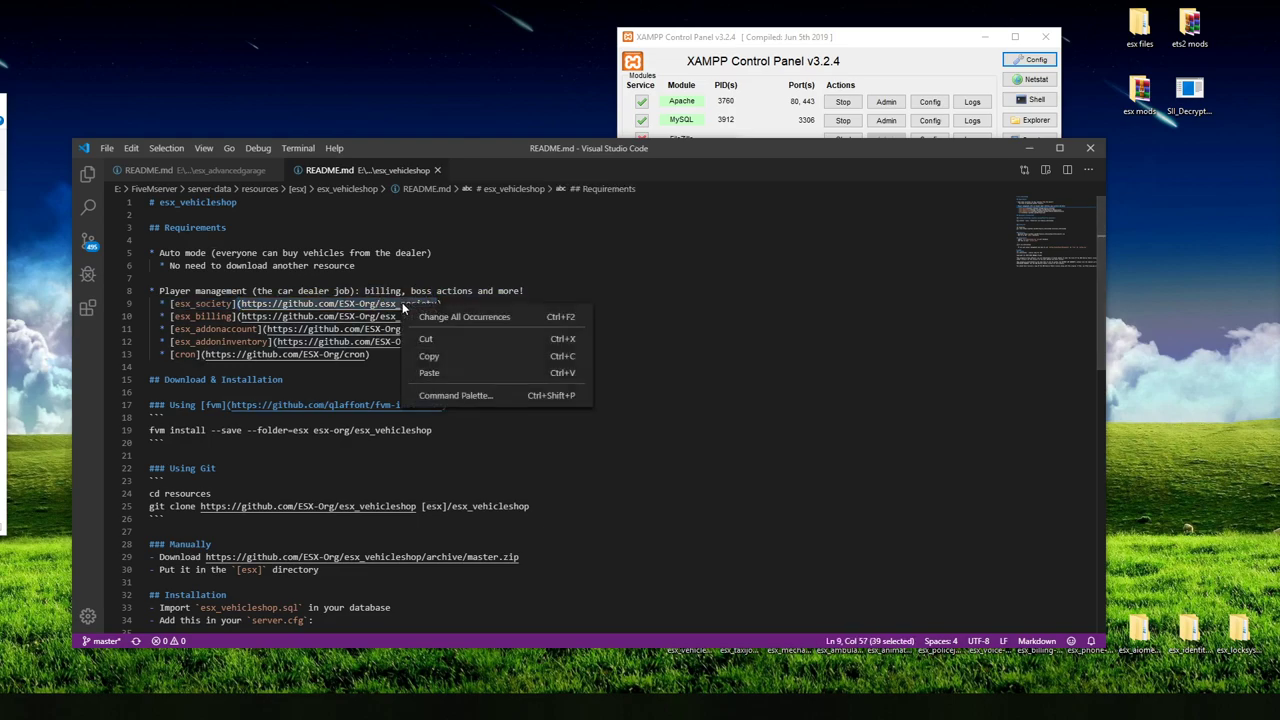
click(460, 345)
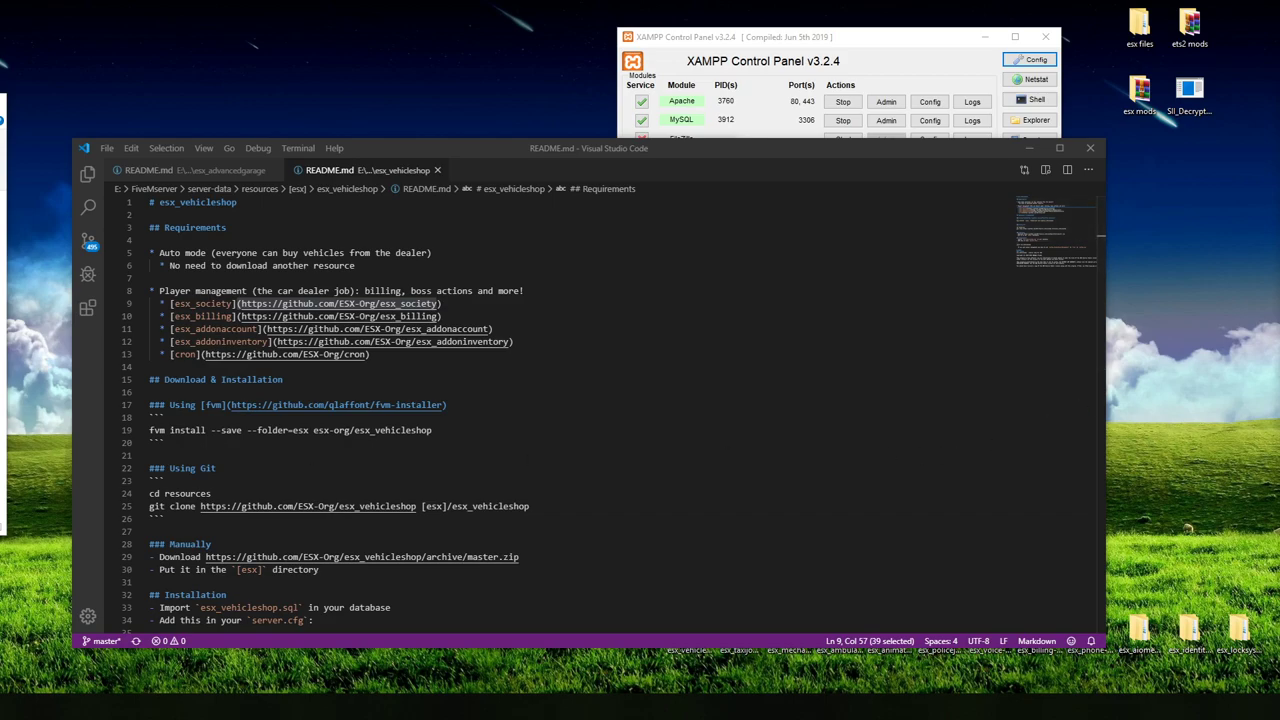
Step: Return File Explorer to the server's resources\[esx] folder and add the esx_society folder to it
drag(0, 113, 374, 124)
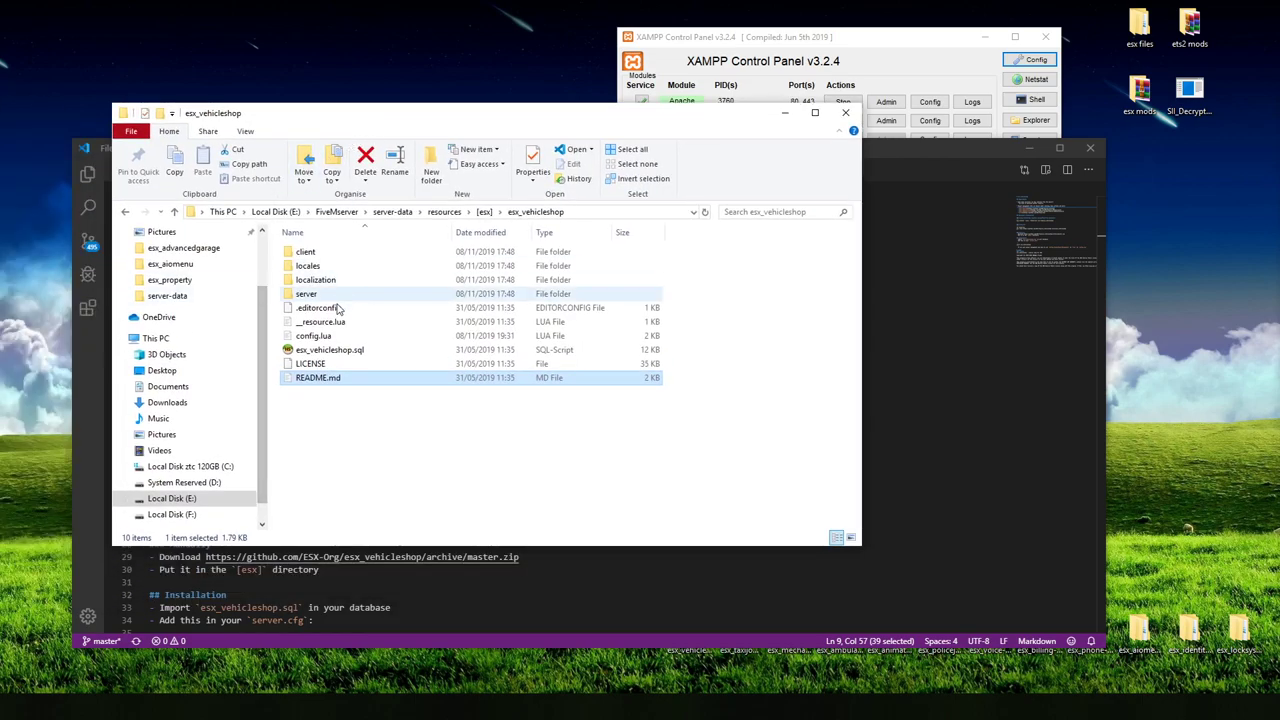
click(125, 212)
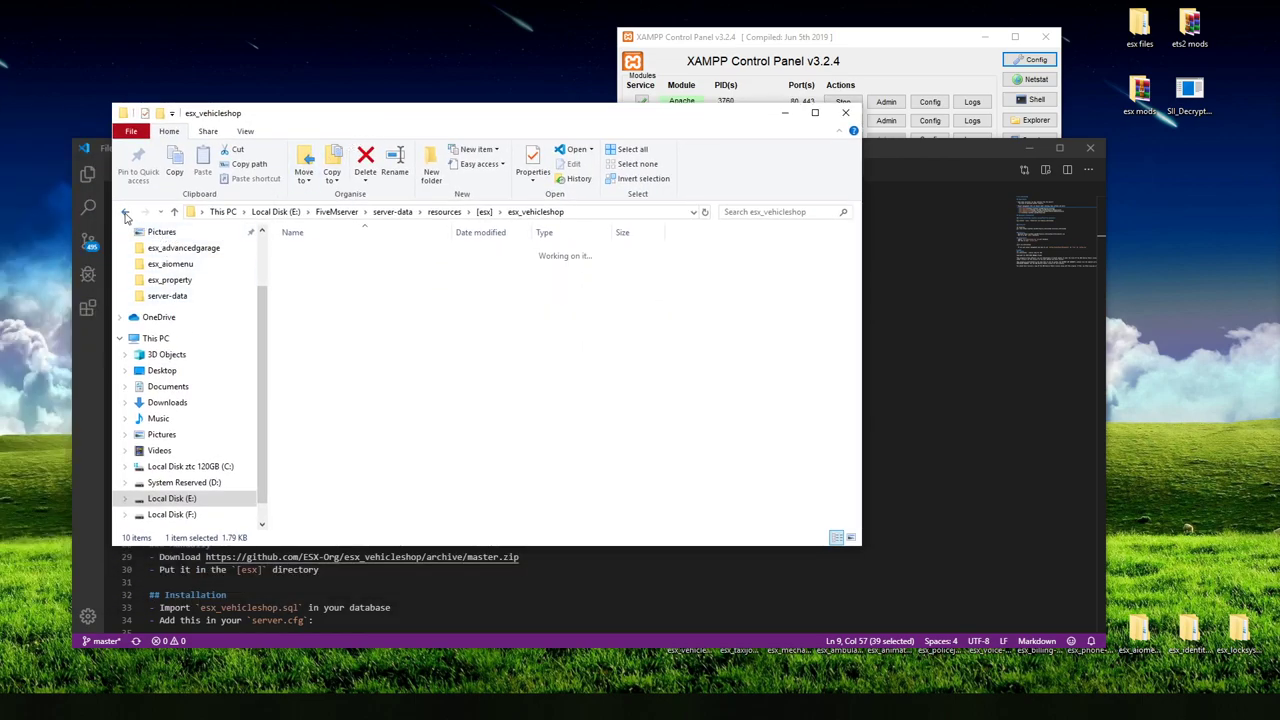
scroll(380, 340, down, 1)
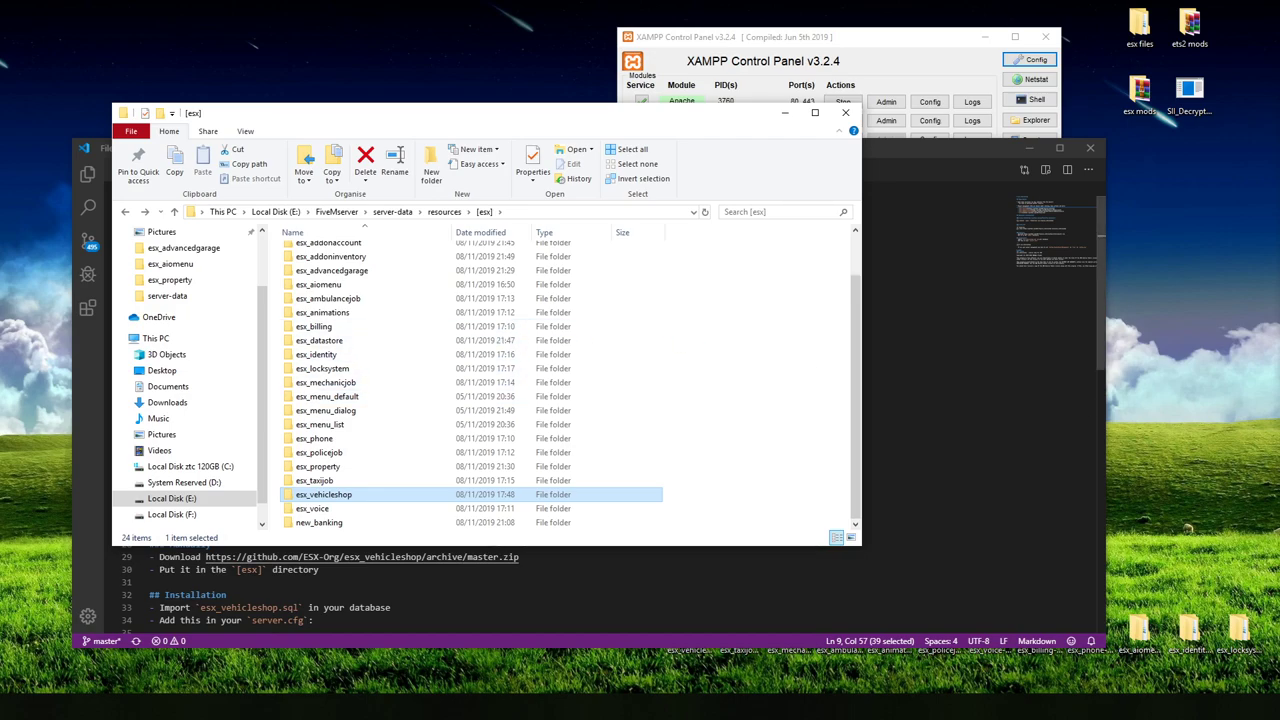
click(1188, 526)
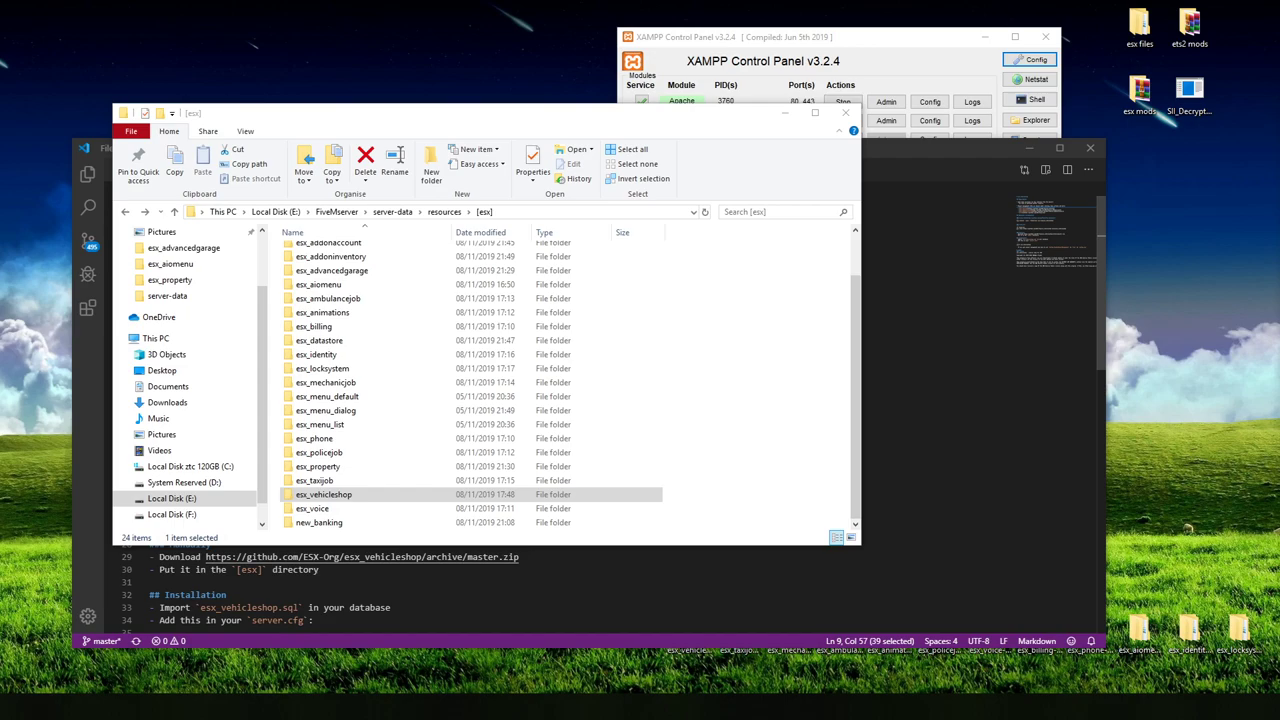
drag(130, 474, 726, 477)
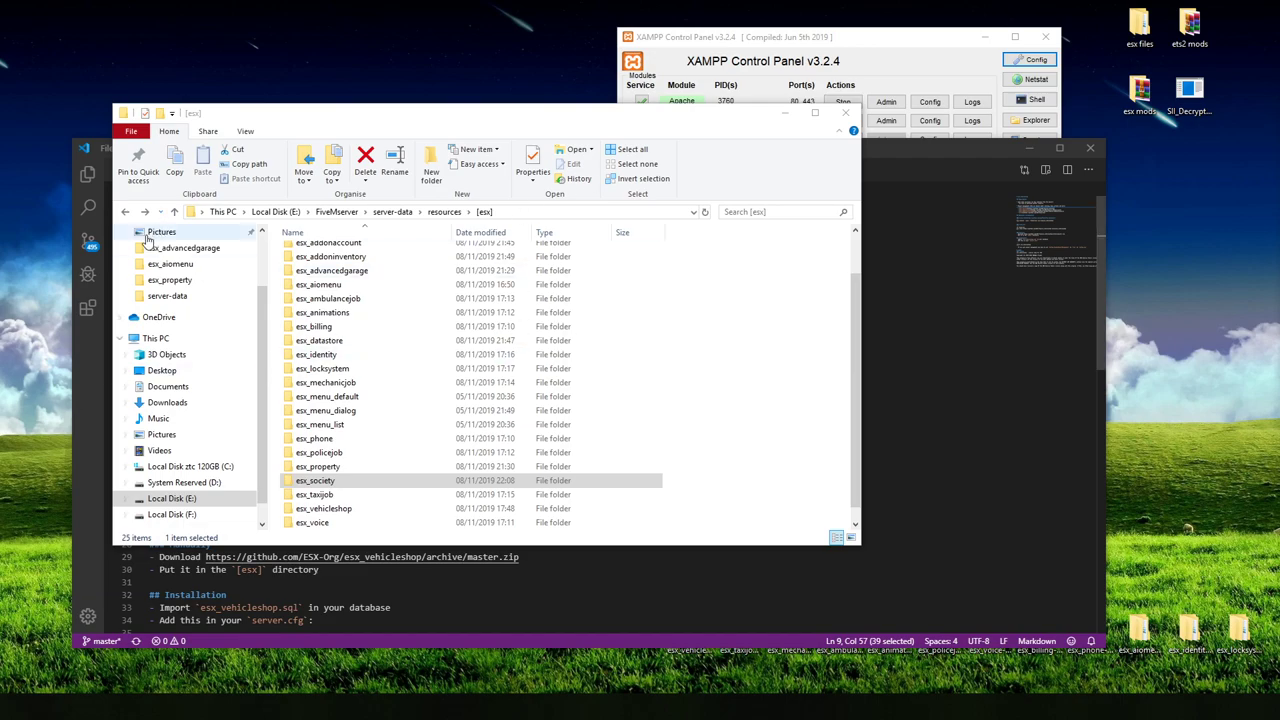
Step: Go back to the server-data folder and open resources.cfg at its list of started ESX resources
click(125, 212)
click(125, 212)
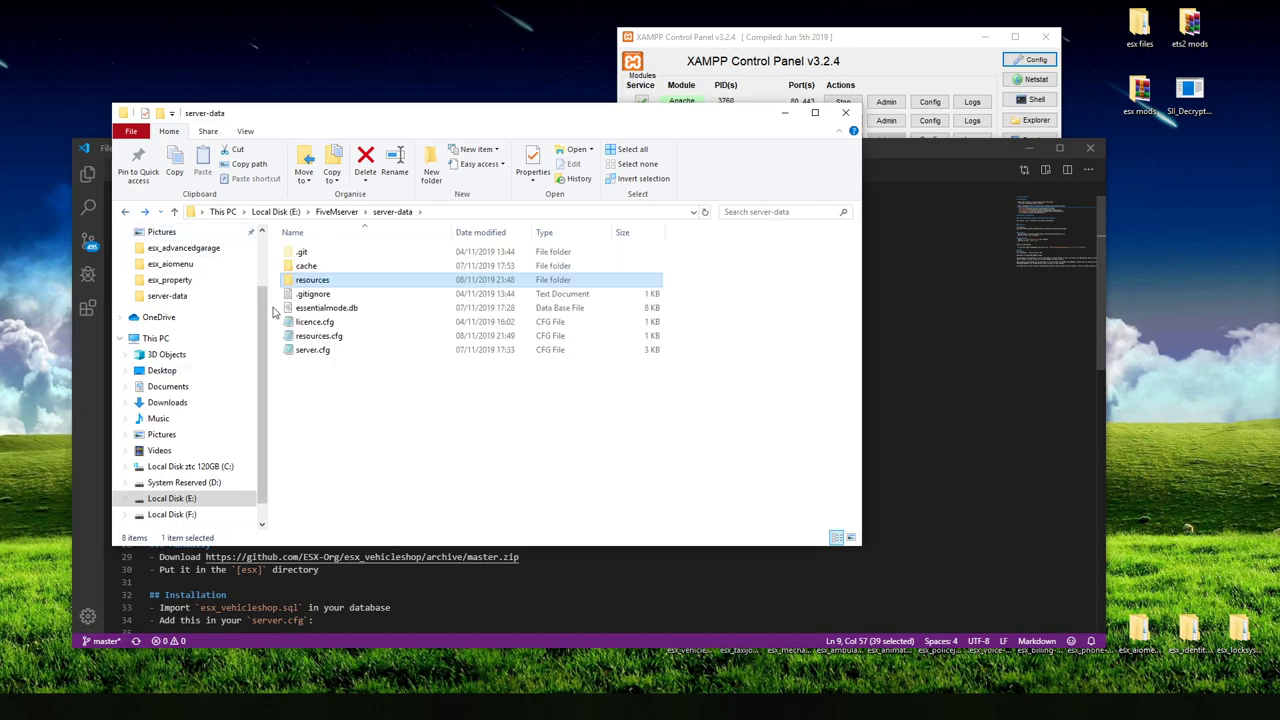
double_click(346, 337)
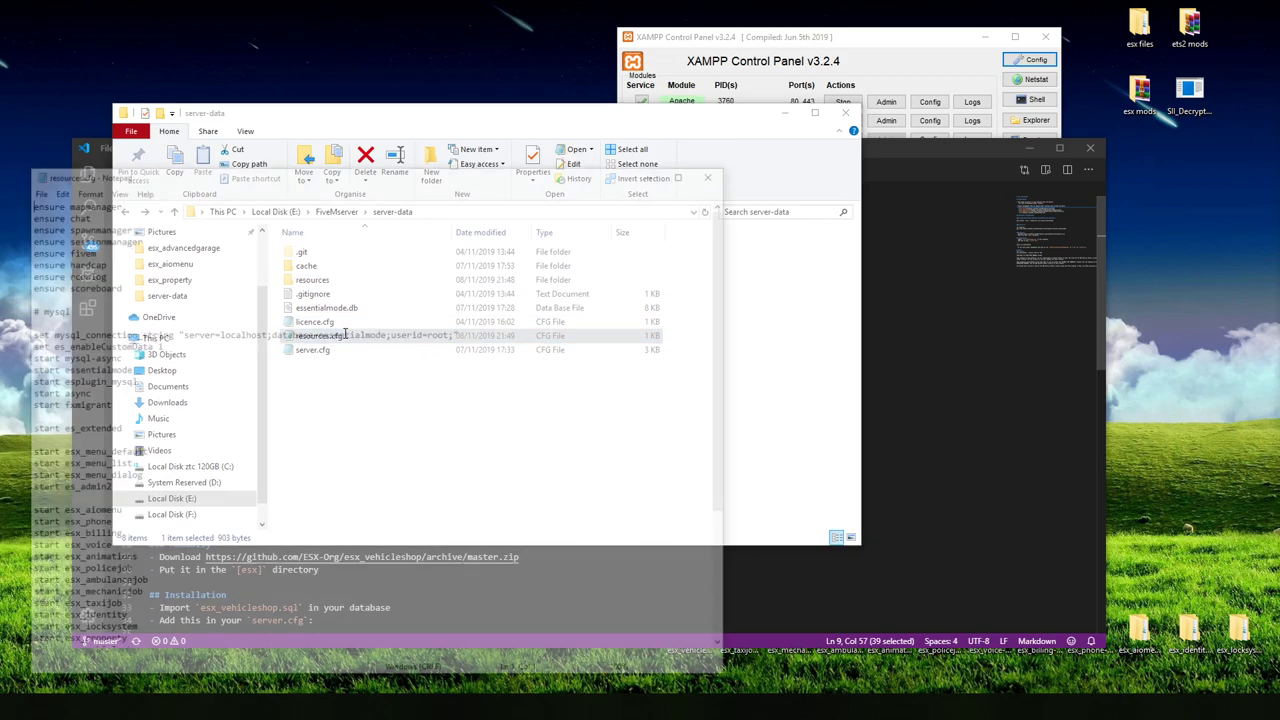
scroll(195, 578, down, 5)
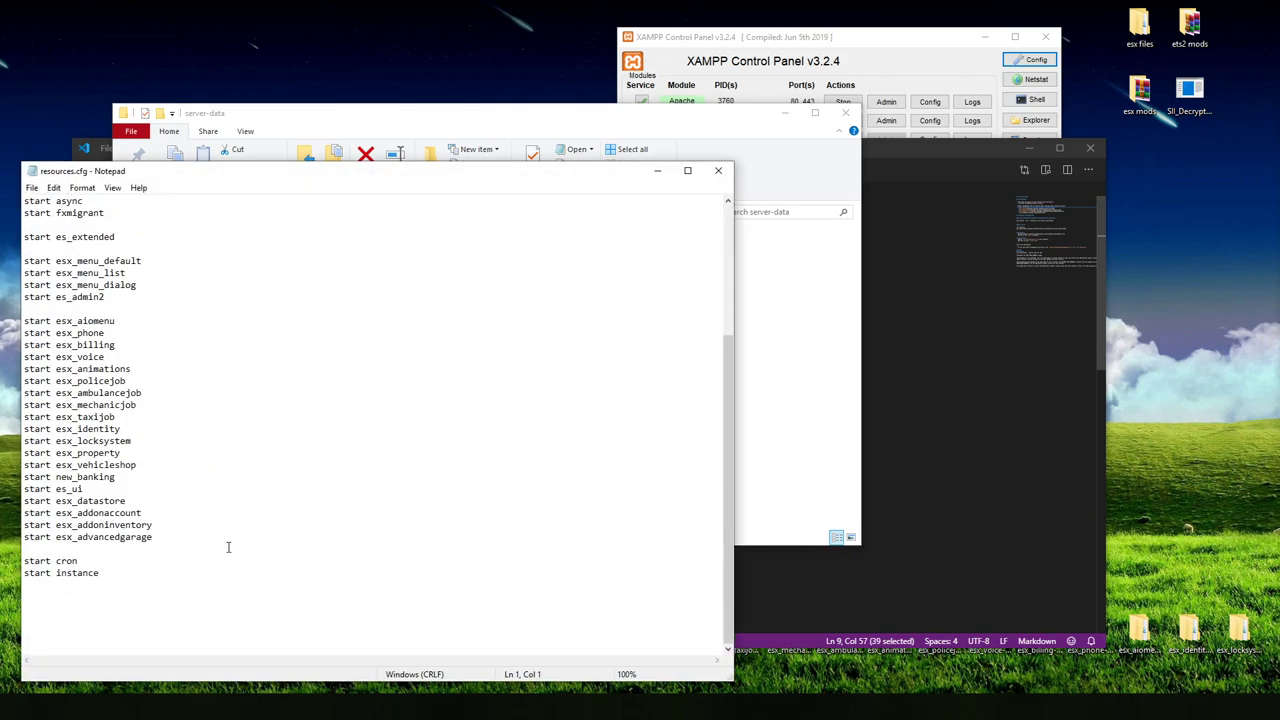
Step: Add the line "start esx_society" below "start esx_advancedgarage" in resources.cfg, then save and close the file
click(164, 539)
key(Return)
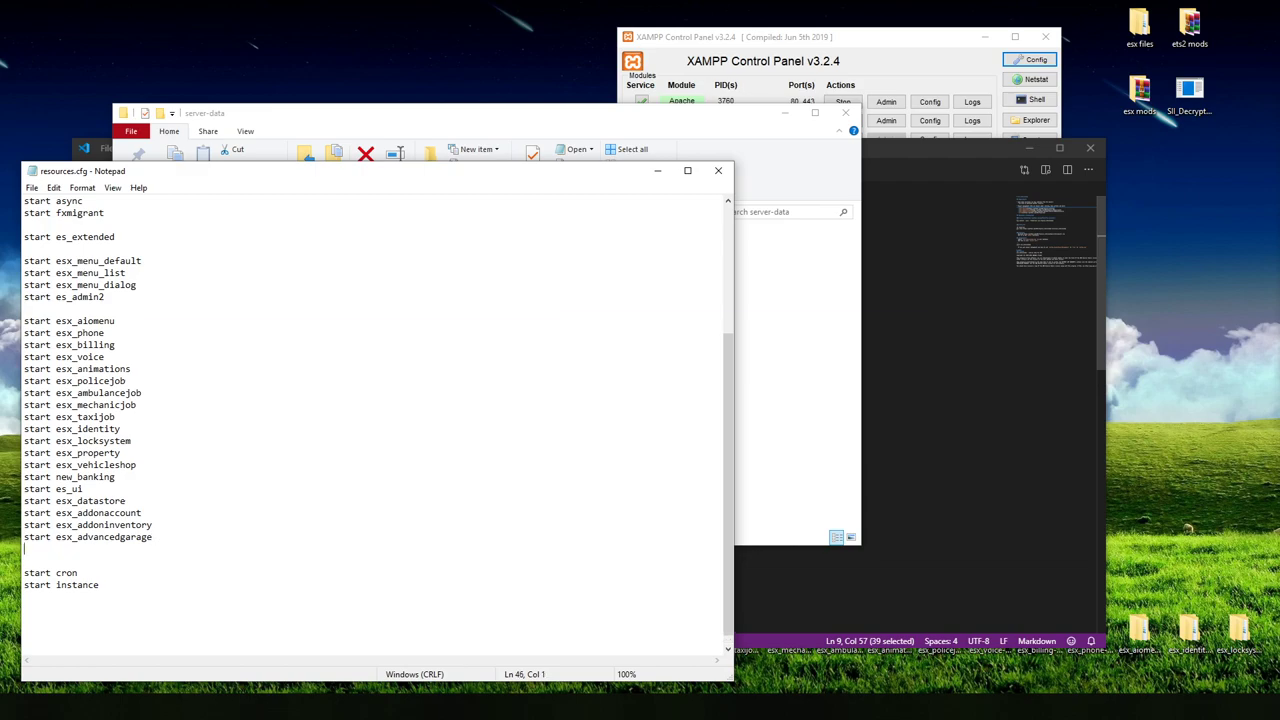
text(start)
right_click(75, 557)
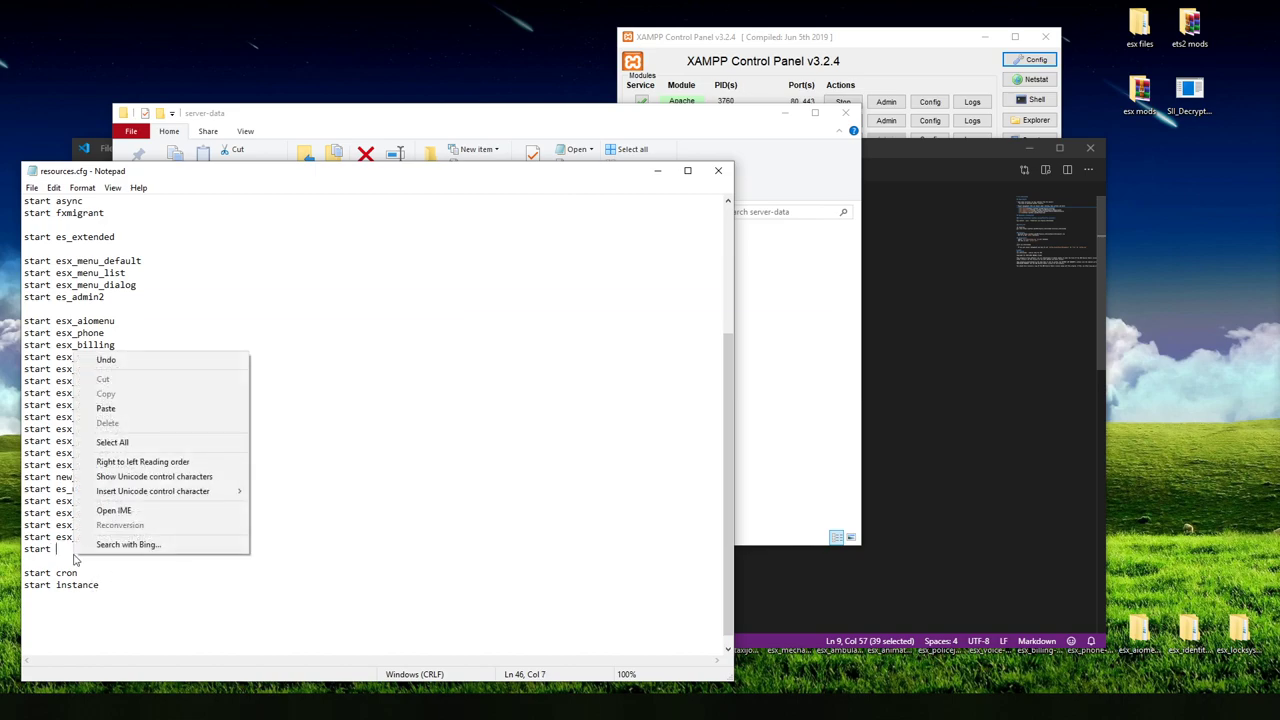
click(165, 409)
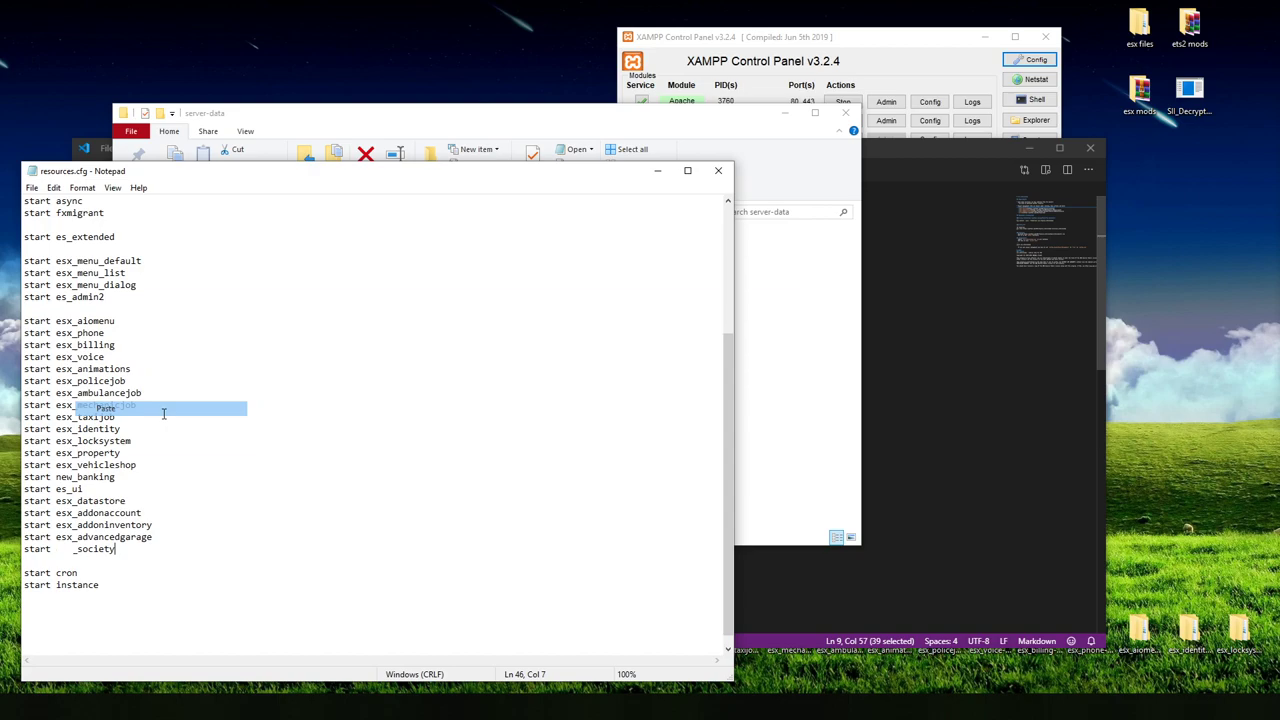
click(31, 187)
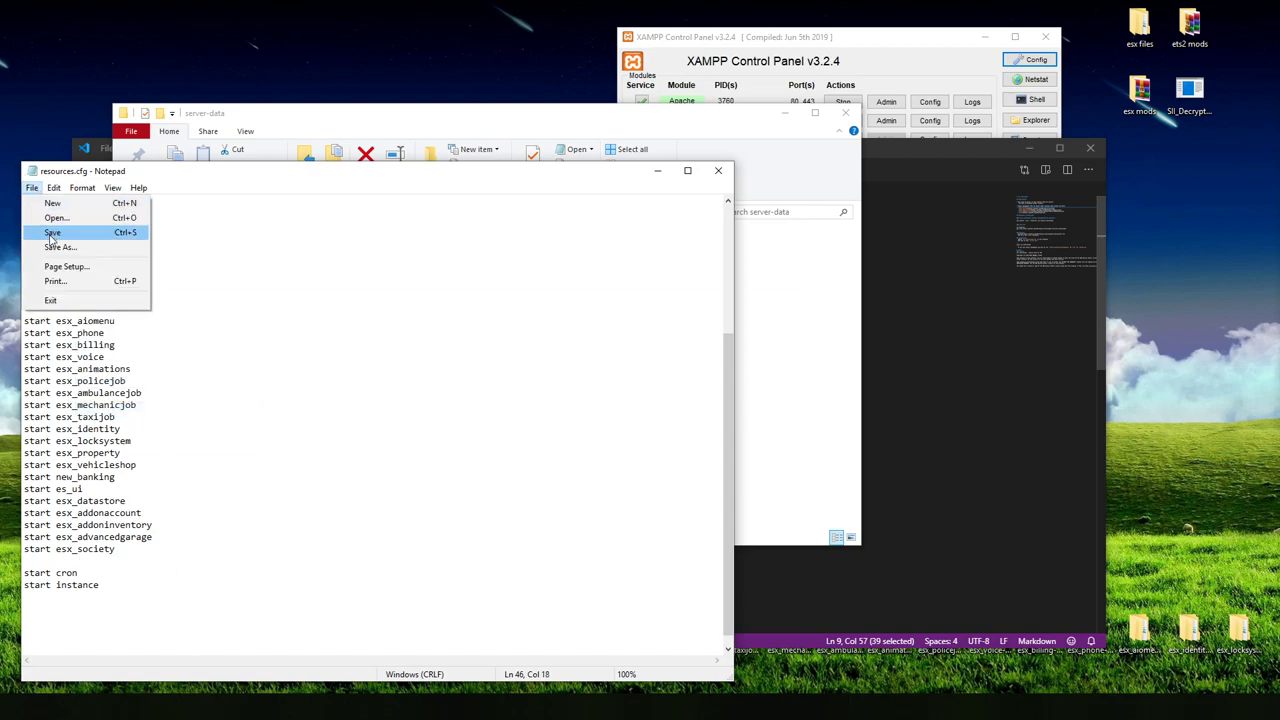
click(52, 232)
click(718, 171)
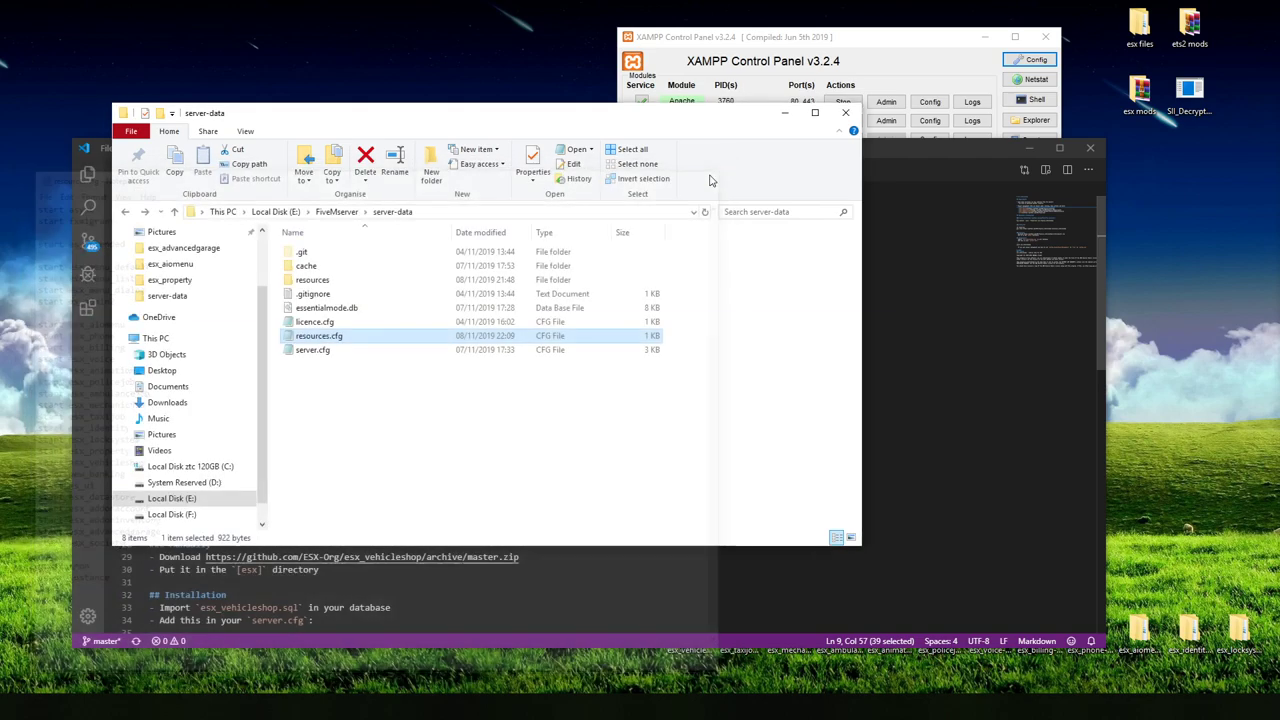
Step: Check the esx_society folder's contents summary in resources\[esx] and close File Explorer
click(126, 213)
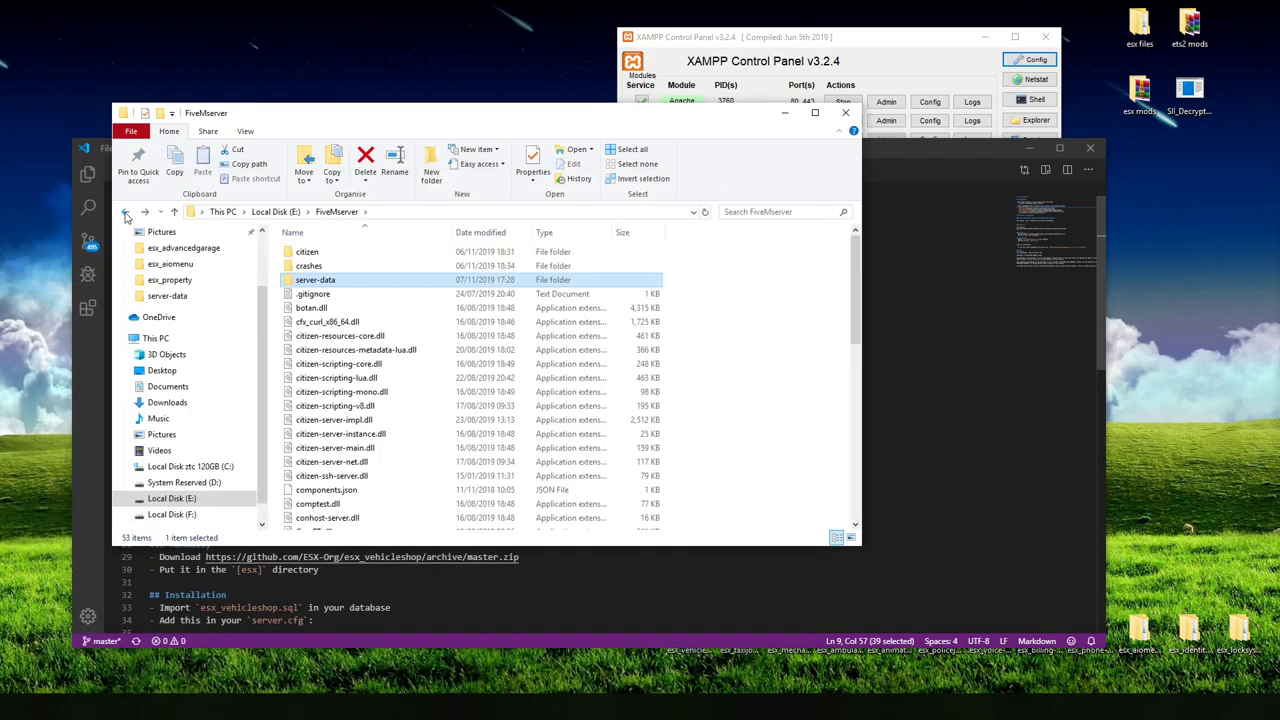
double_click(338, 281)
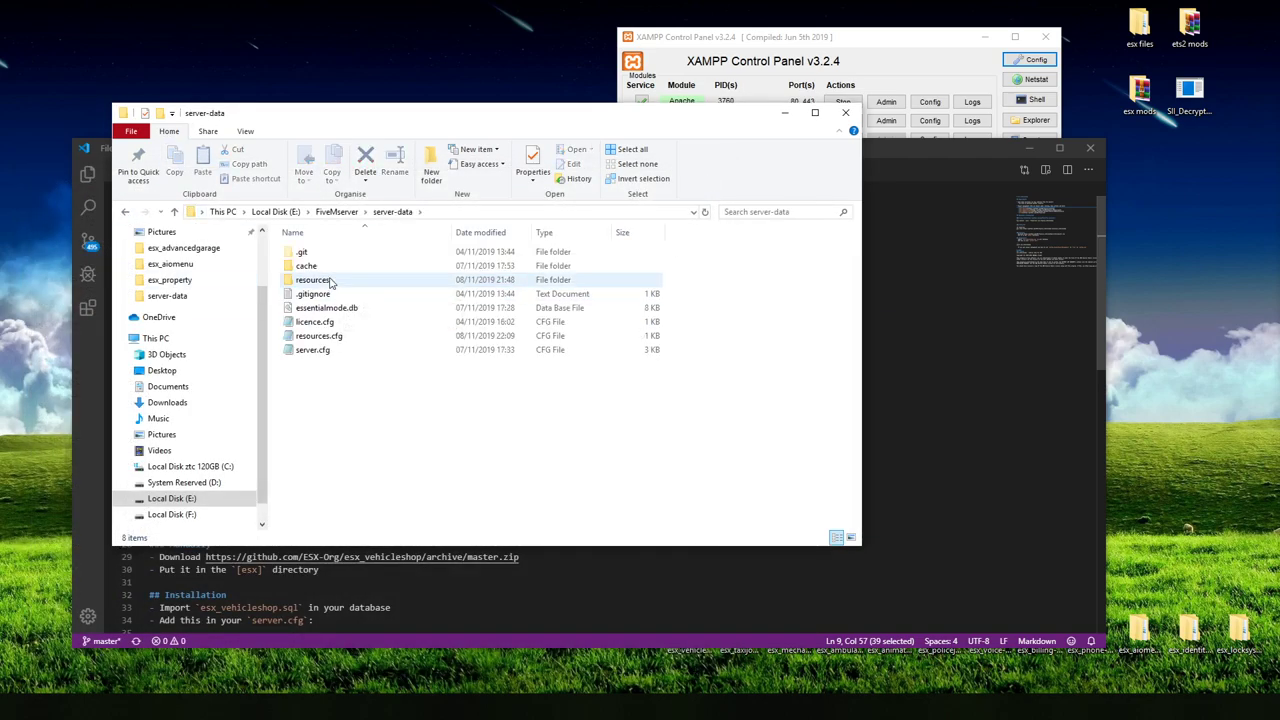
double_click(333, 280)
double_click(335, 251)
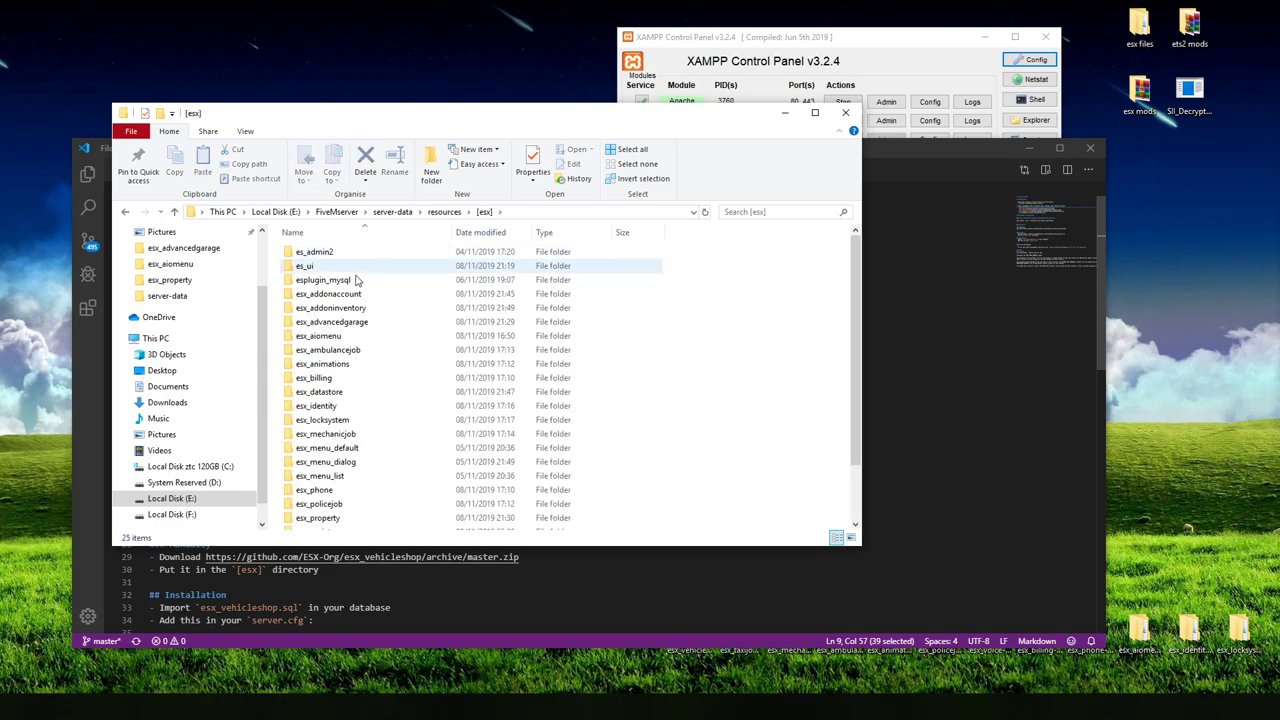
scroll(378, 389, down, 2)
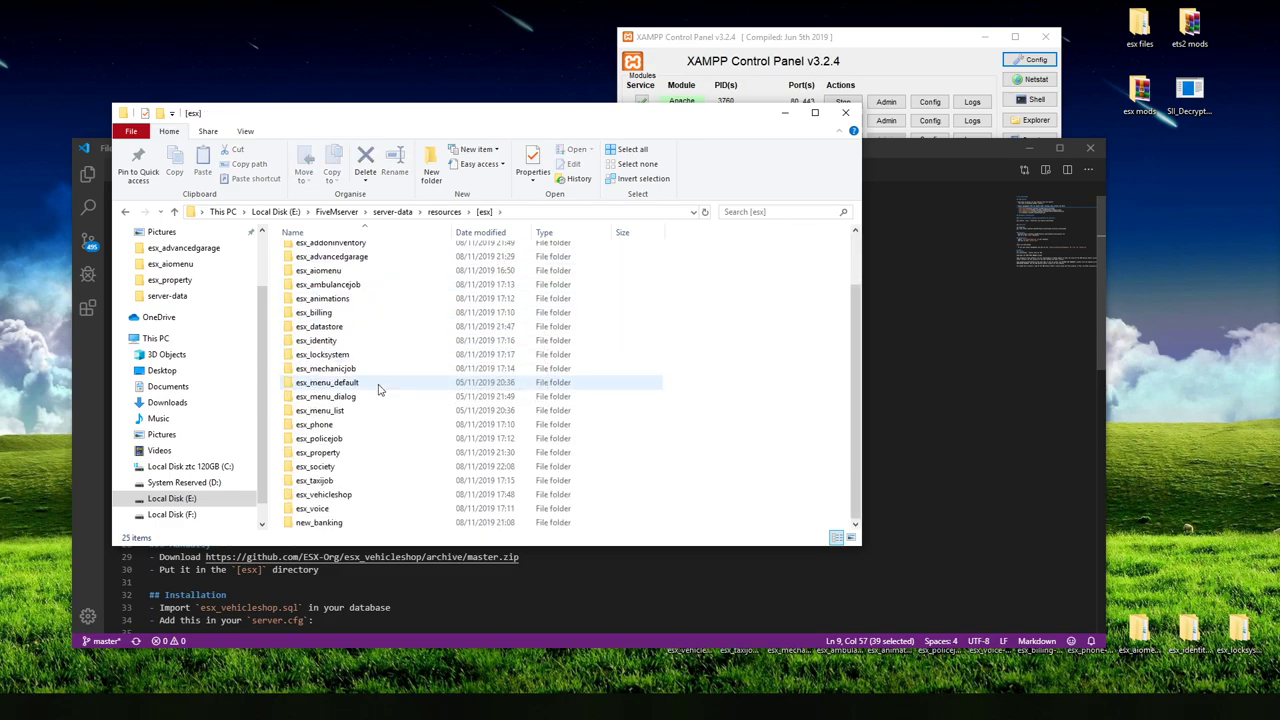
scroll(396, 420, down, 1)
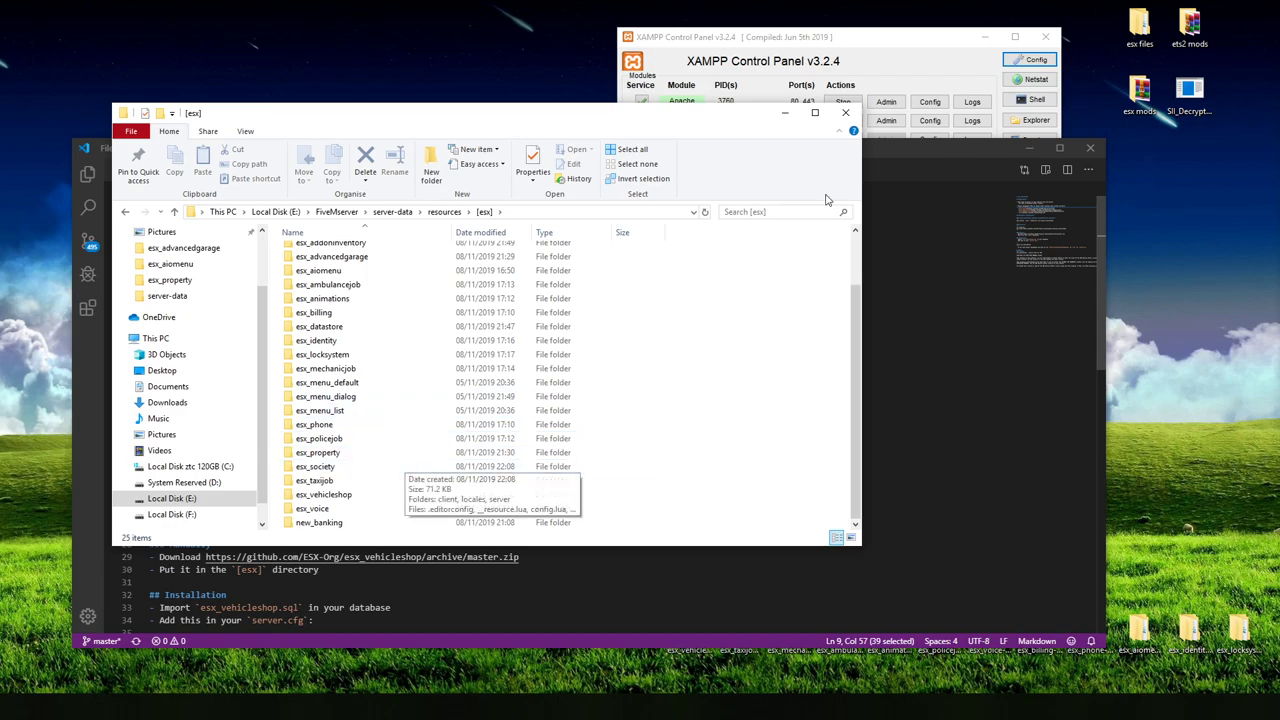
click(846, 113)
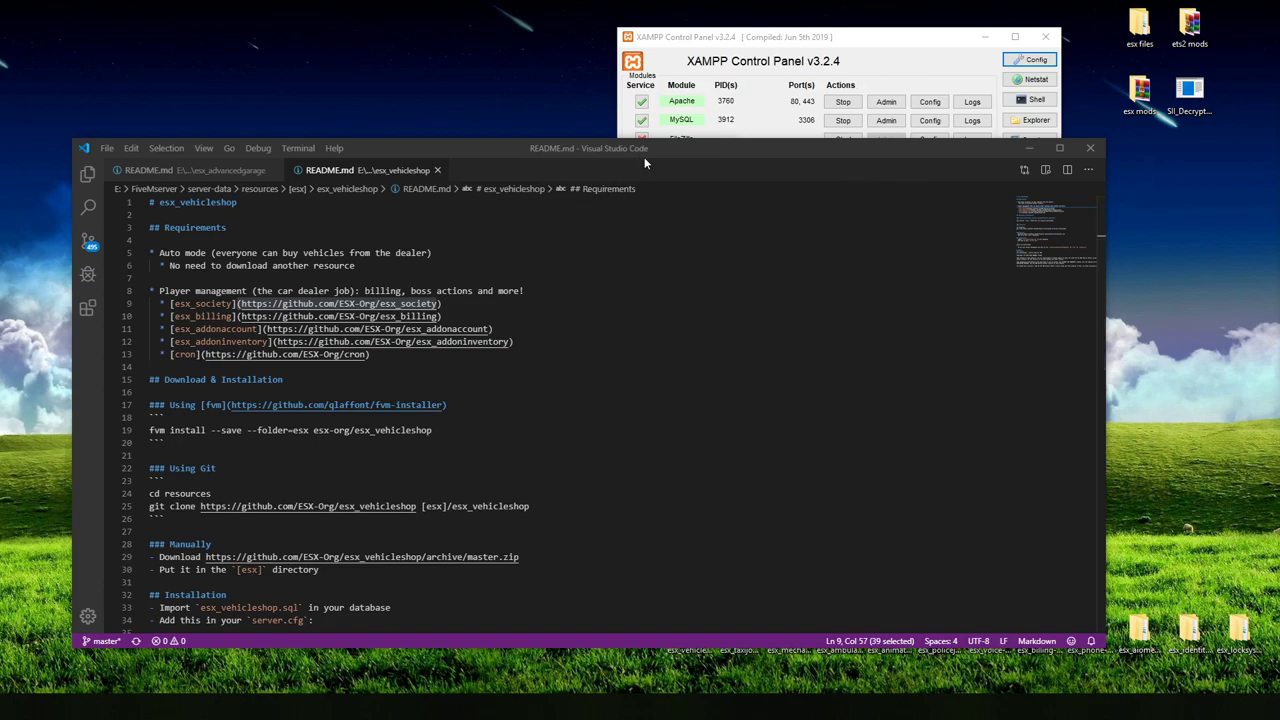
Step: Move the README window clear of the server console, close the console and reopen the FiveMserver session in HeidiSQL
drag(646, 151, 593, 492)
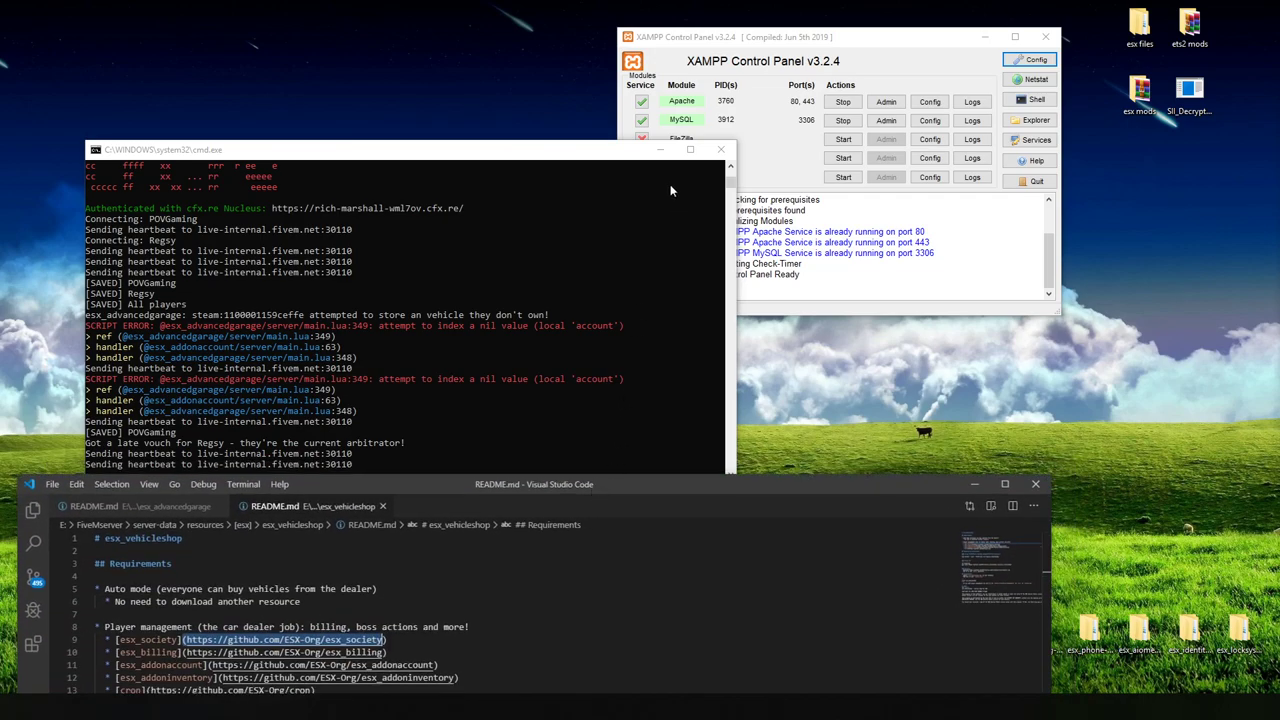
click(716, 152)
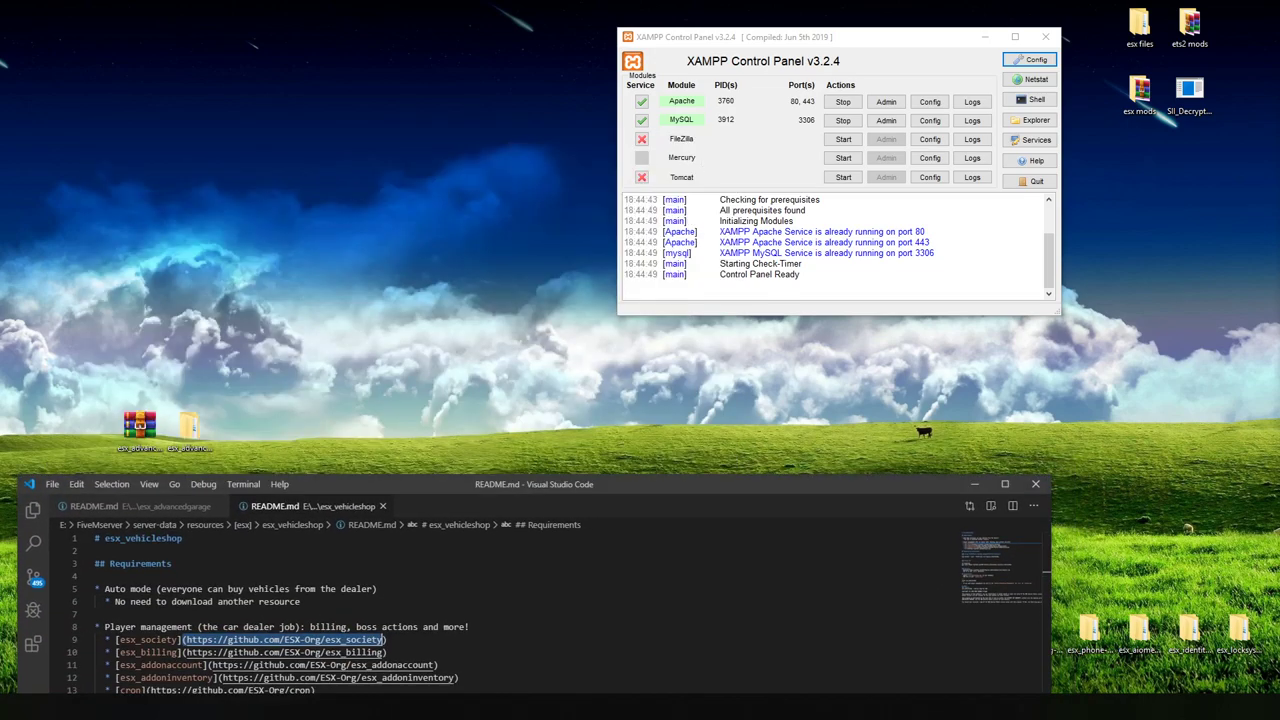
click(886, 120)
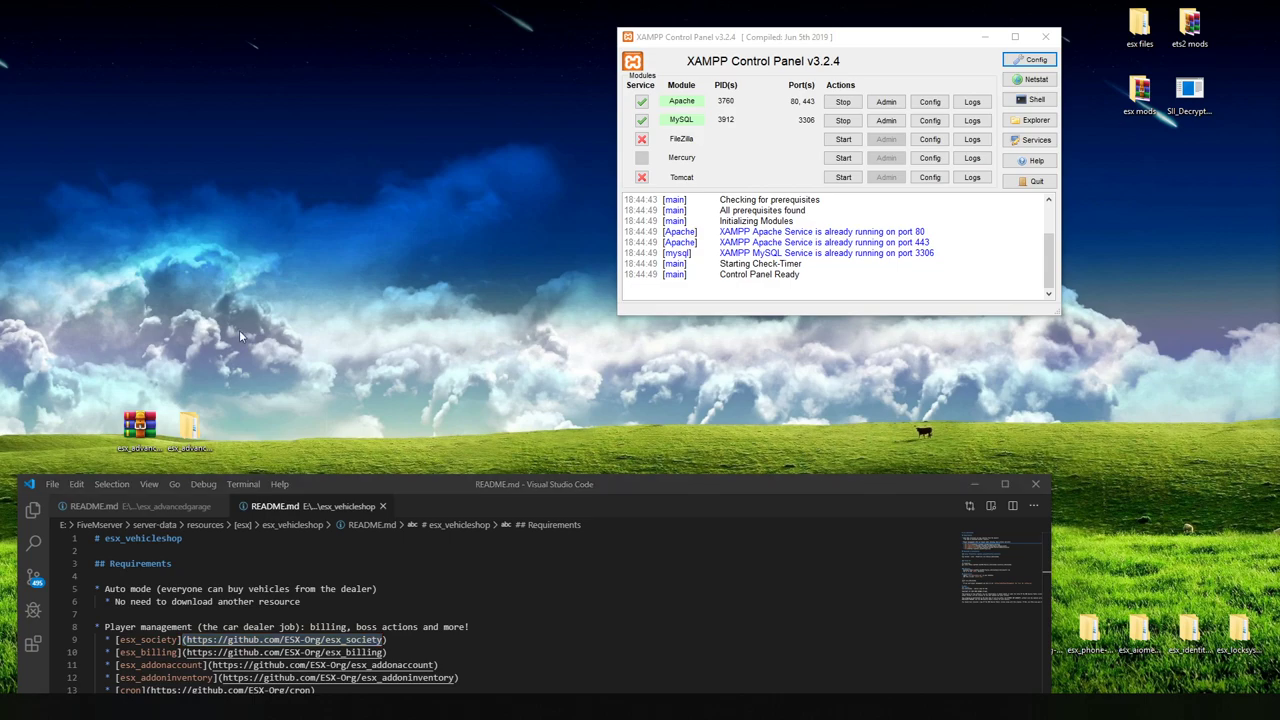
drag(790, 245, 894, 137)
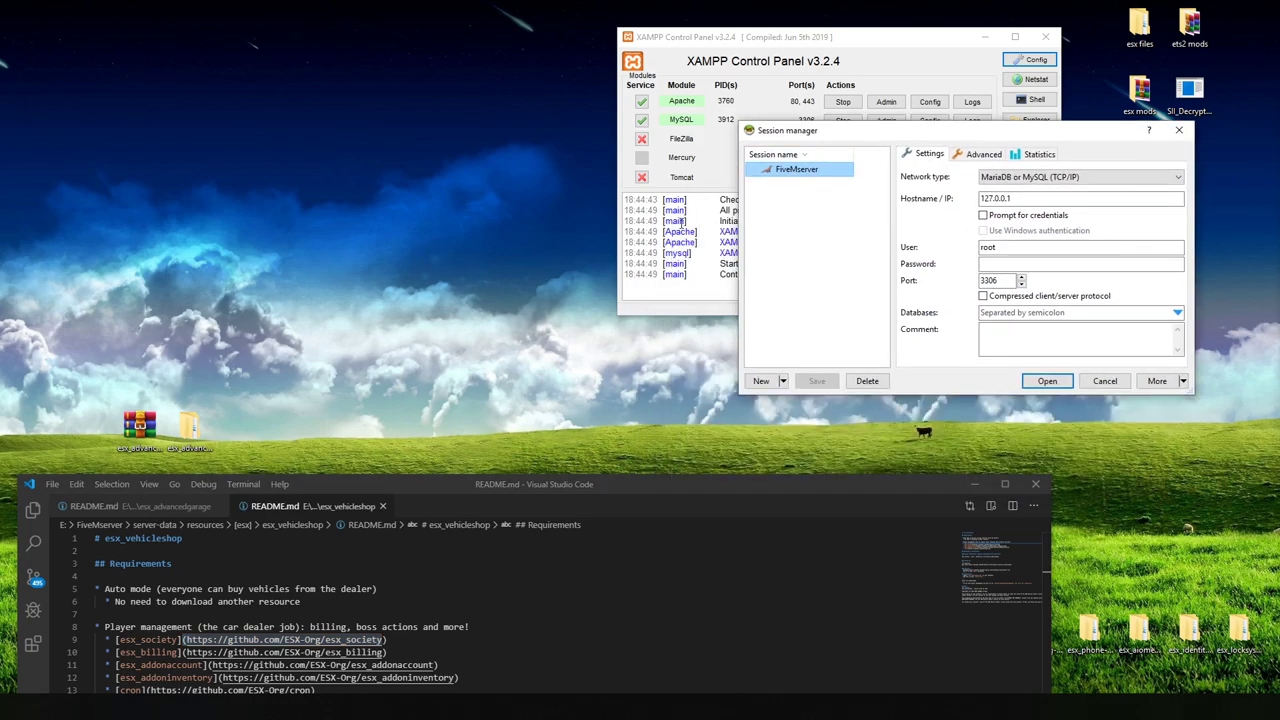
click(1047, 381)
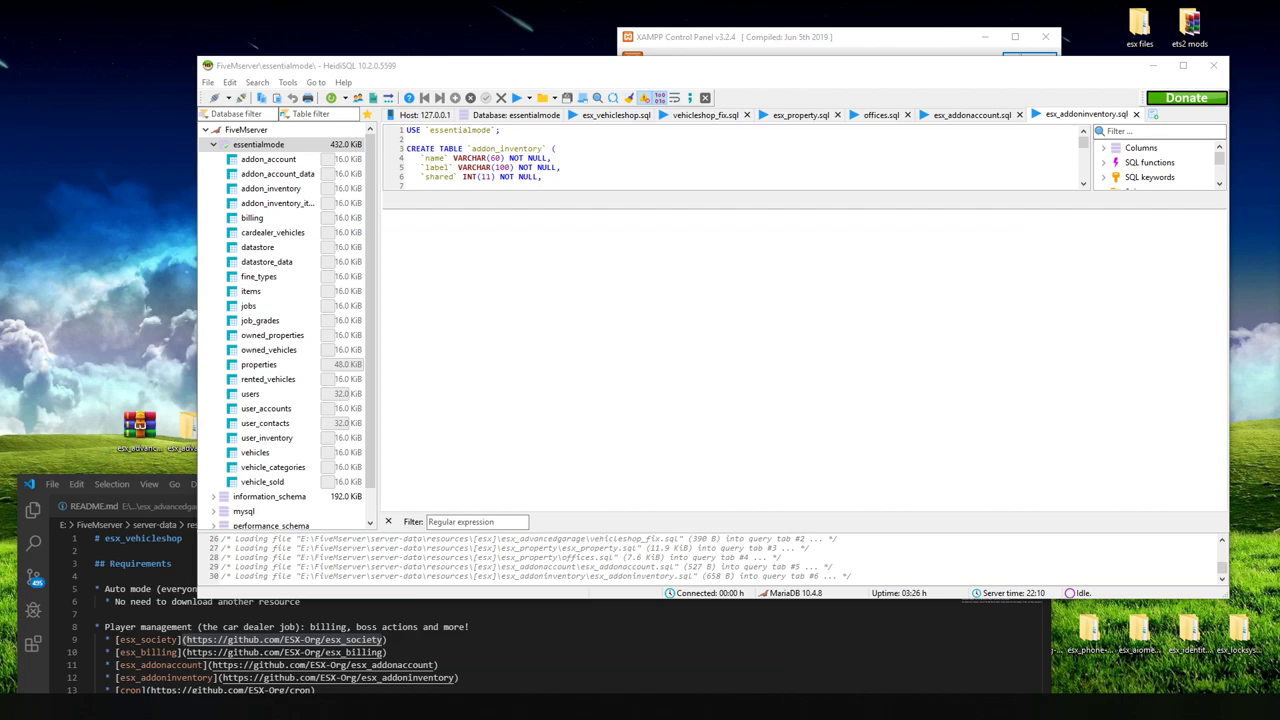
Step: Switch to Visual Studio Code, set Config.Locale to 'en' in esx_property's config.lua, then save the file and close the editor
click(300, 527)
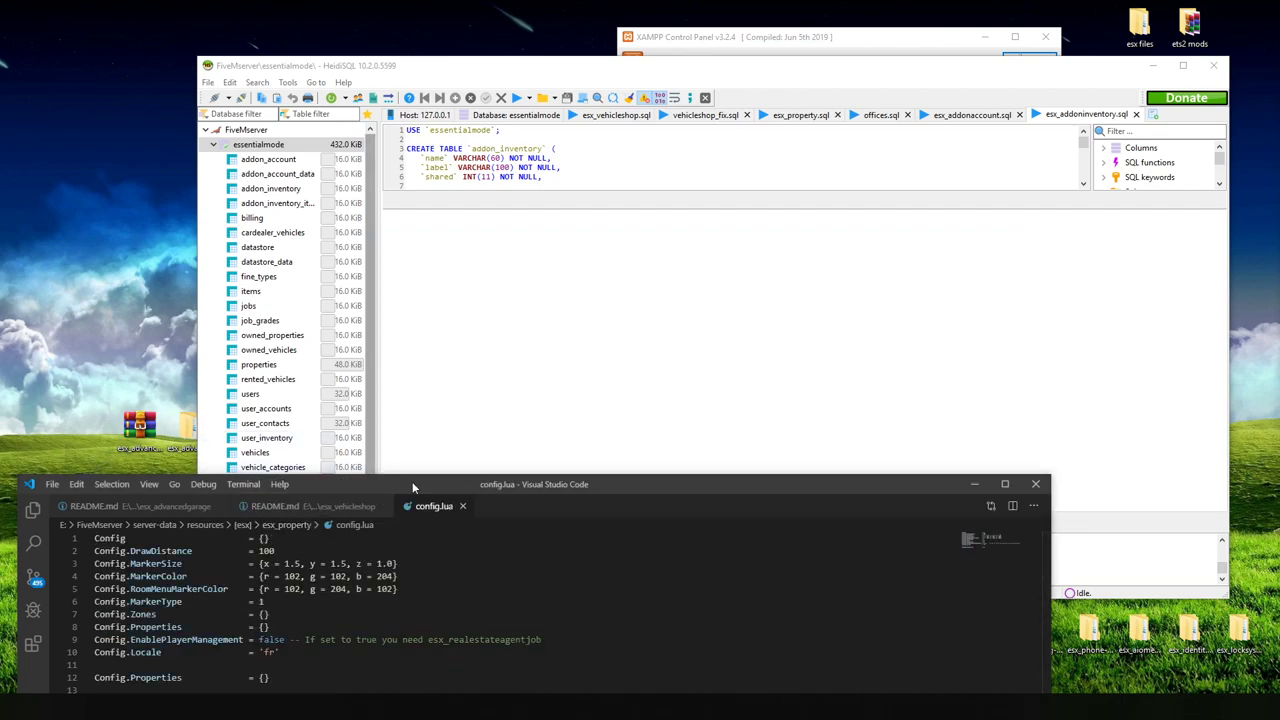
drag(412, 482, 430, 263)
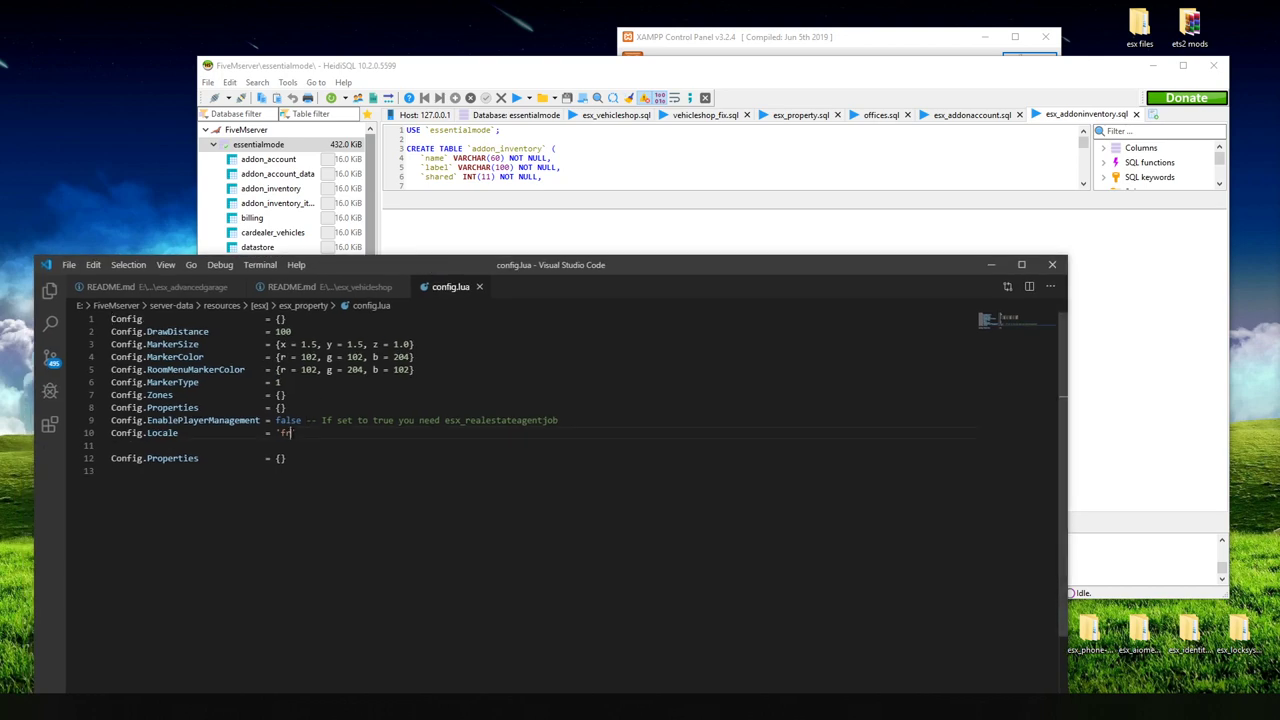
click(319, 440)
key(BackSpace)
text(en)
click(69, 265)
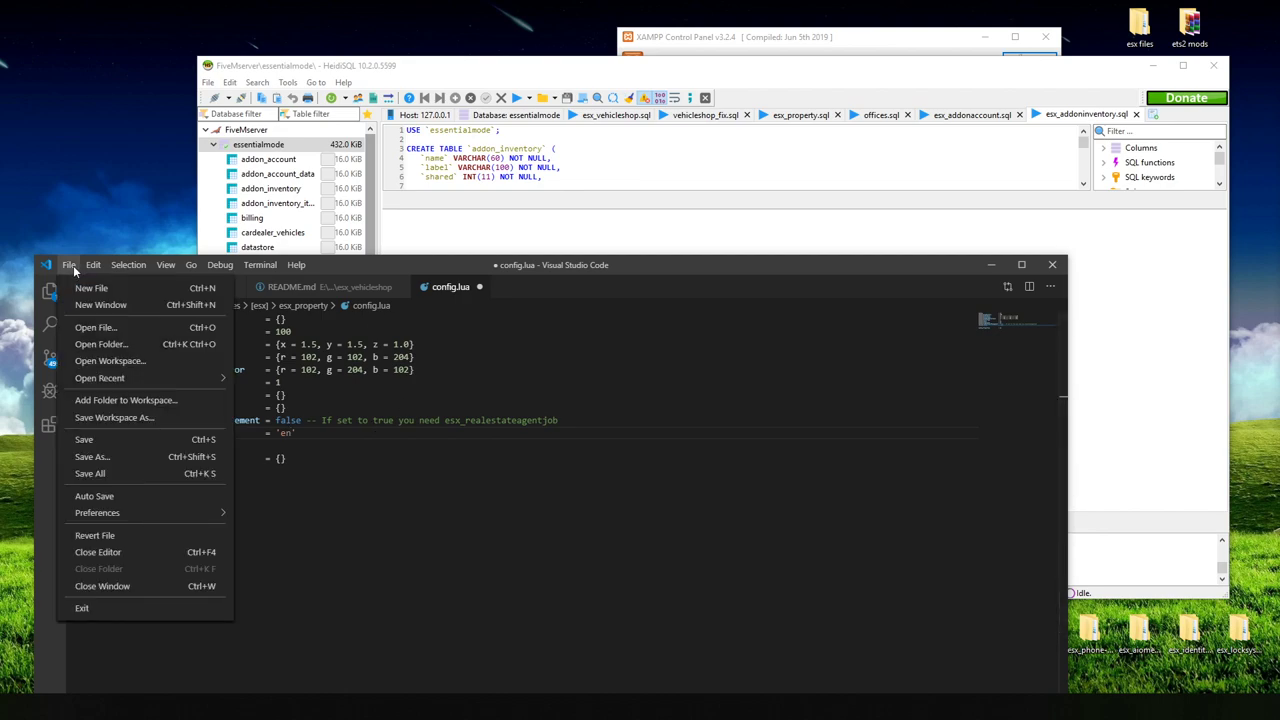
click(104, 440)
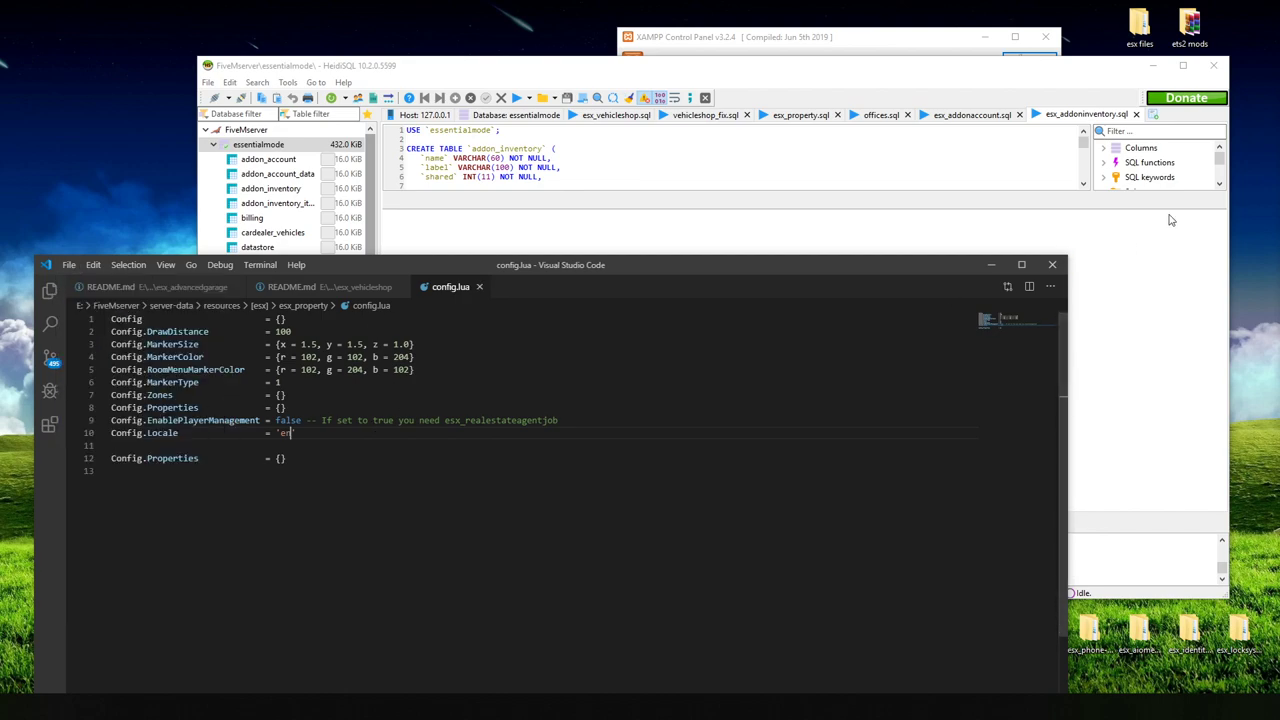
click(1062, 268)
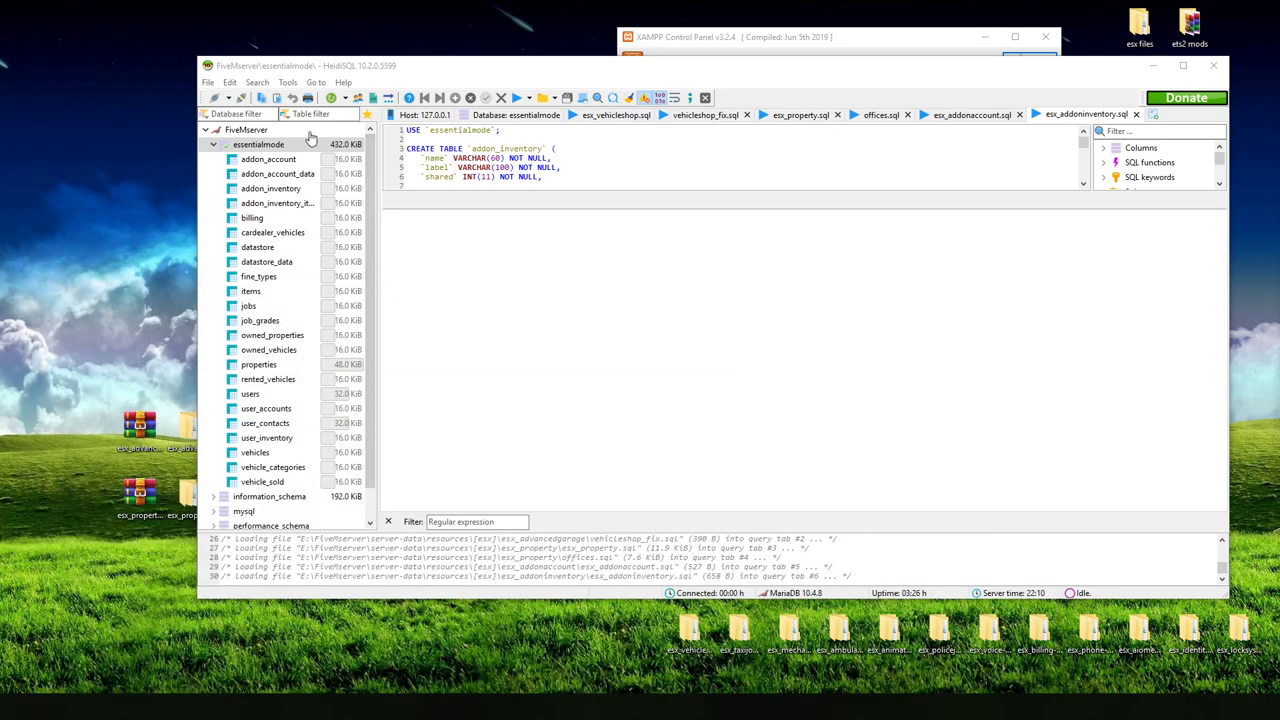
Step: Move the HeidiSQL window clear of the XAMPP Control Panel and refresh the FiveMserver database tree
drag(629, 78, 487, 234)
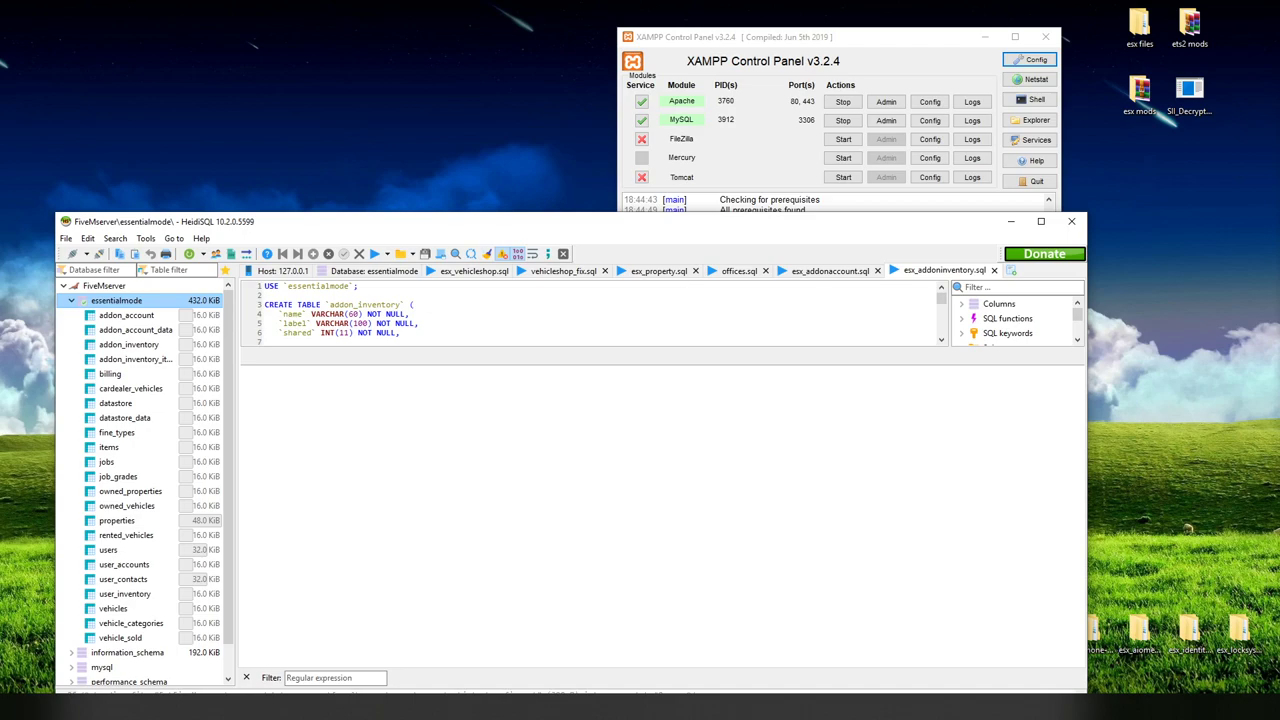
click(189, 254)
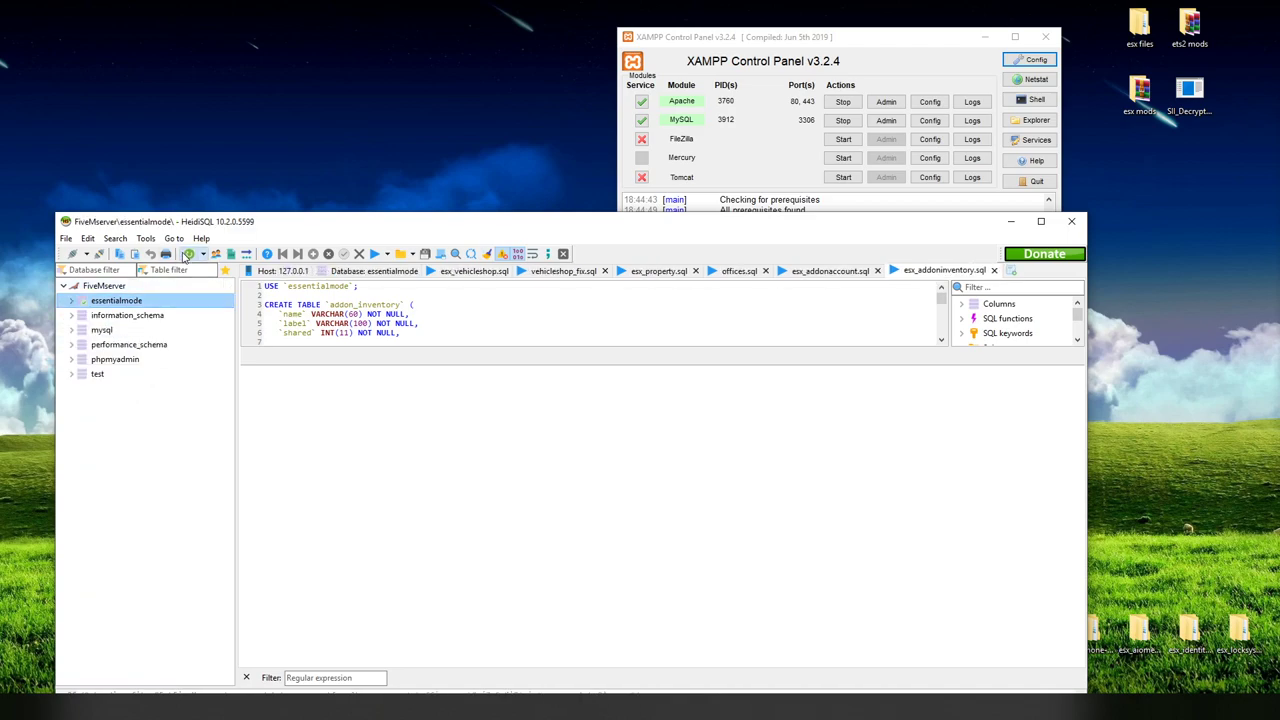